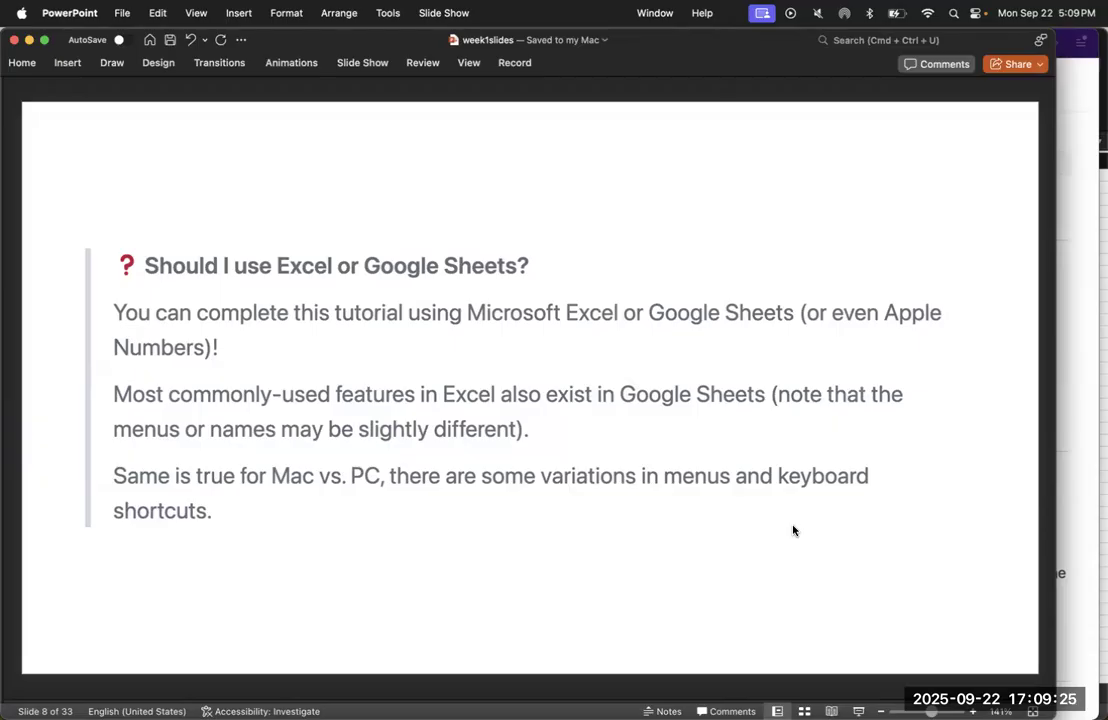
View the 2025-09-22_country_weekly workbook in Excel, and return to week1slides in PowerPoint at the Cells, Rows, and Columns slide
key("ctrl+Up")
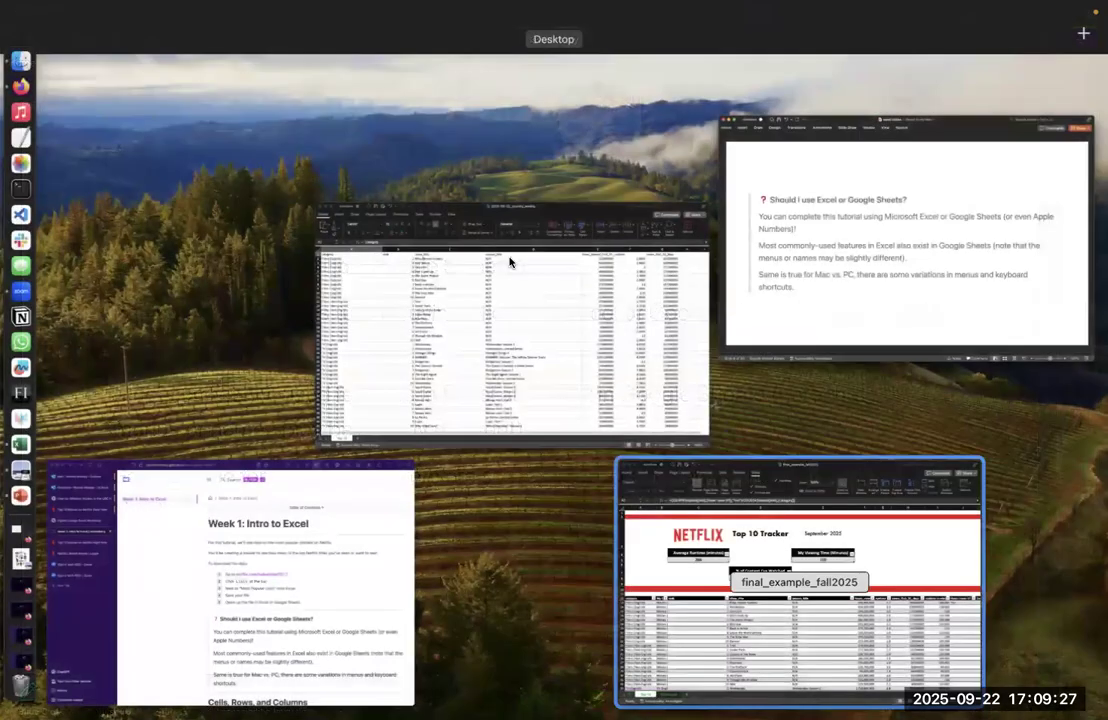
left_click(508, 261)
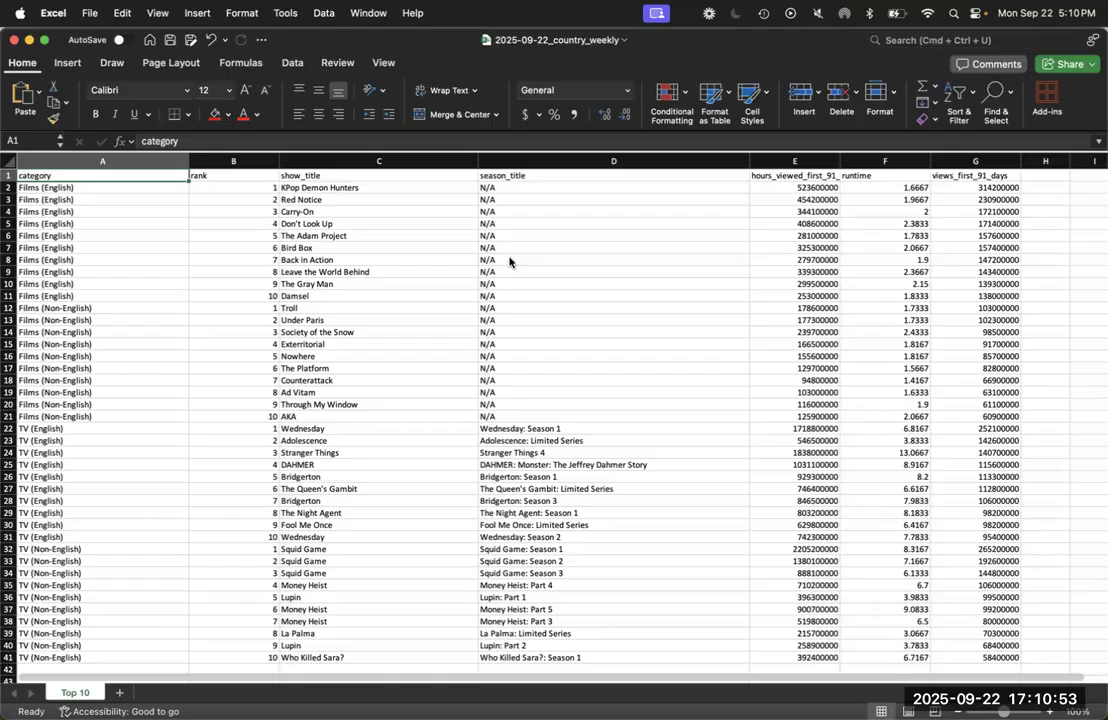
key("ctrl+Up")
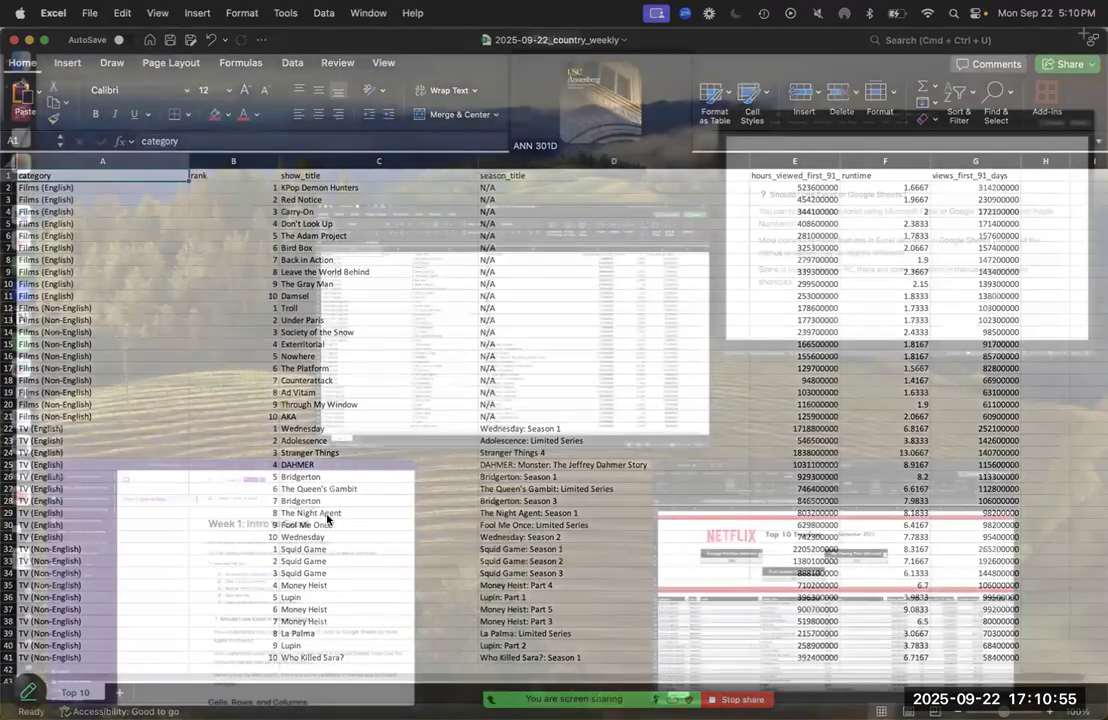
left_click(963, 246)
key("Down")
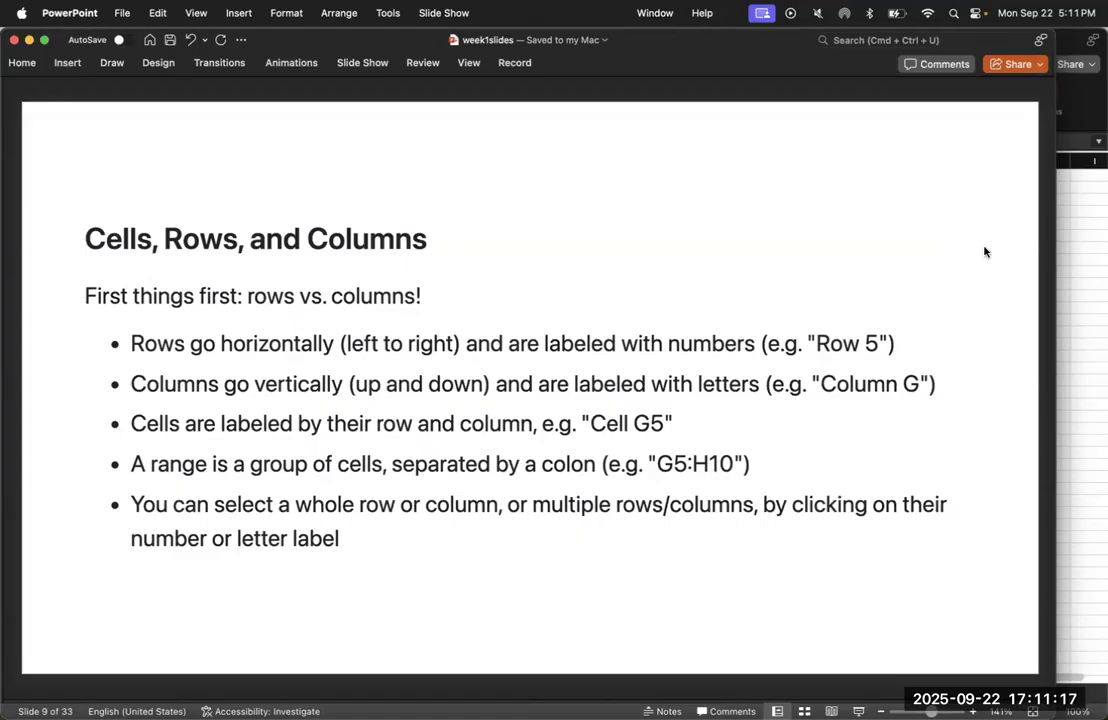
Switch to the 2025-09-22_country_weekly workbook in Excel, select the whole of row 1, and move down to cell A4
left_click(1080, 279)
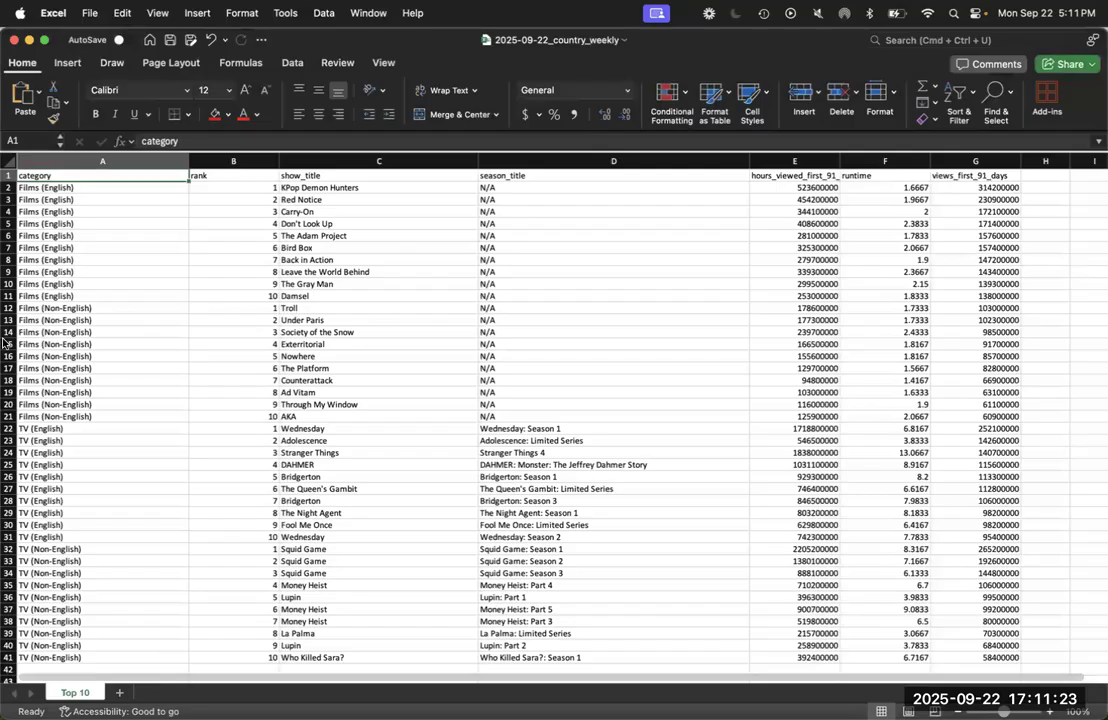
left_click(9, 175)
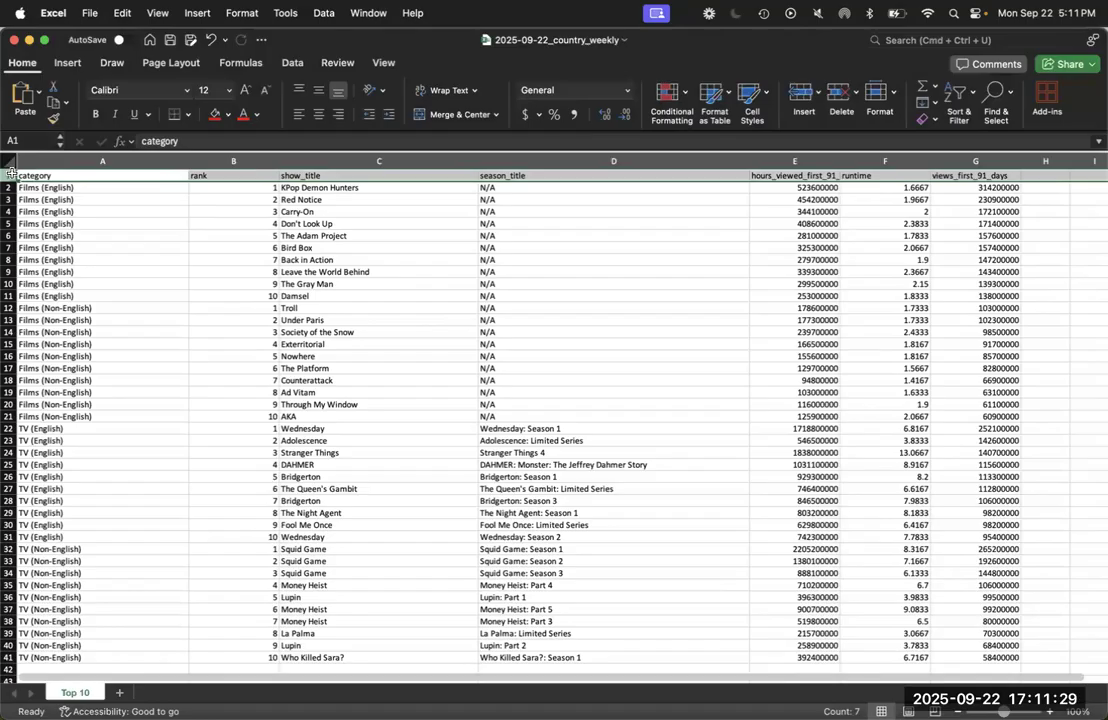
key("Down")
key("Down")
key("Down")
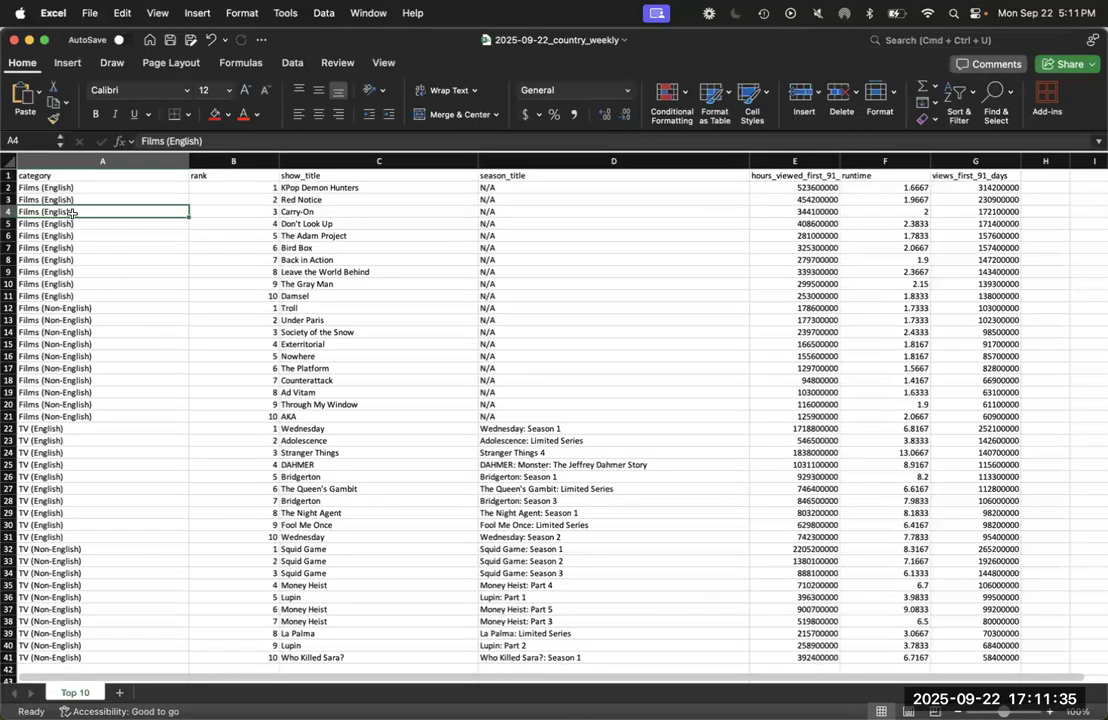
Select the whole of column A, and move cell by cell through the header row and rank column to cell B6
left_click(121, 160)
key("Right")
key("Right")
key("Right")
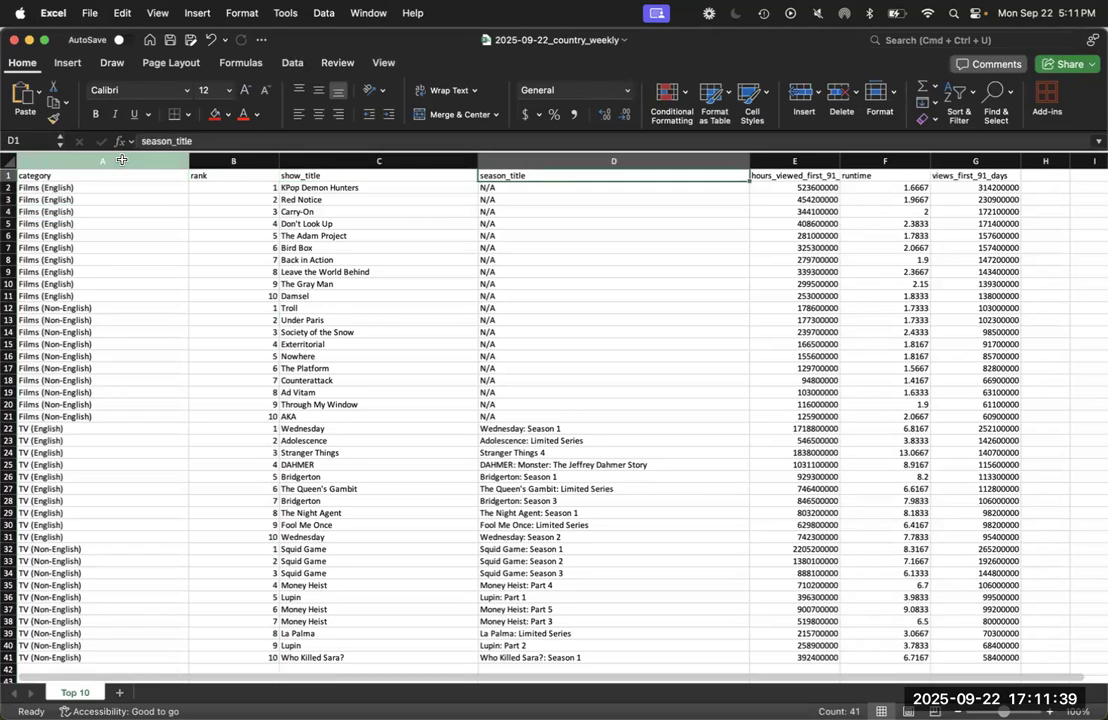
key("Down")
key("Left")
key("Up")
key("Left")
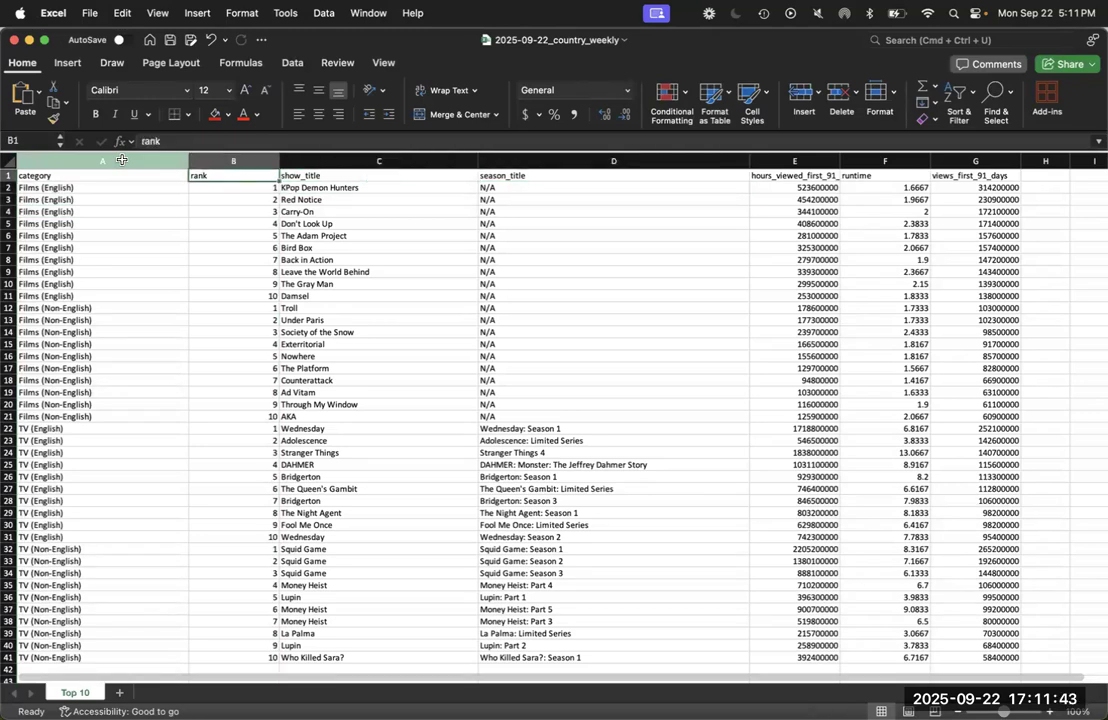
key("Down")
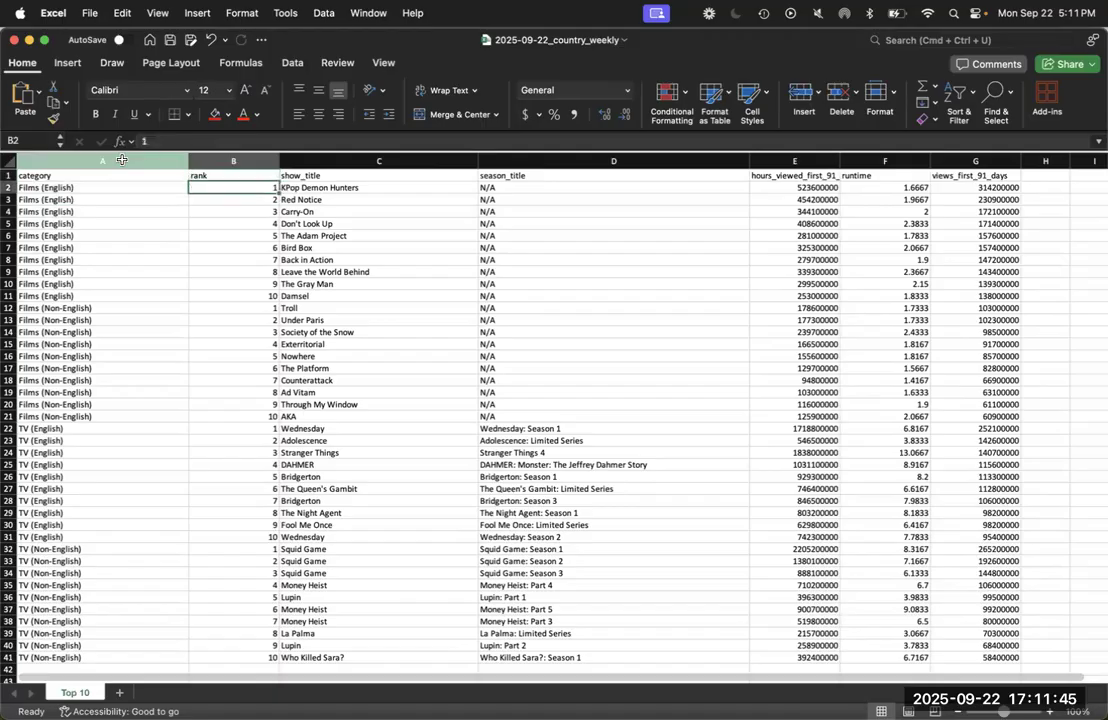
key("Down")
key("Down")
key("Down")
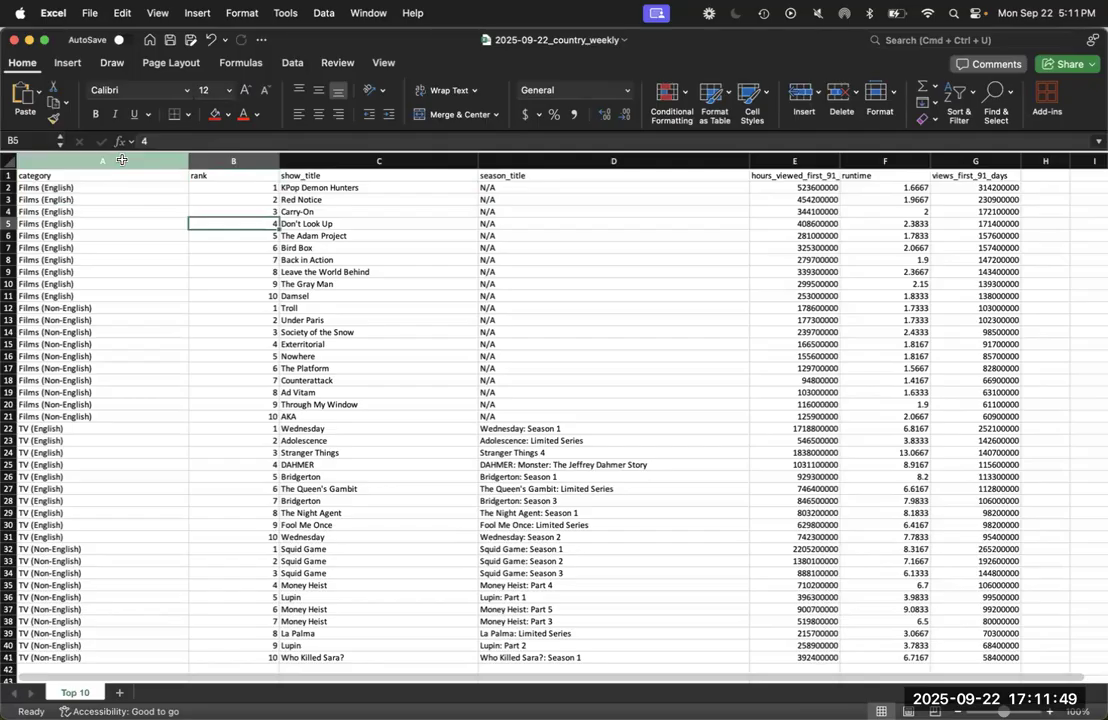
key("Down")
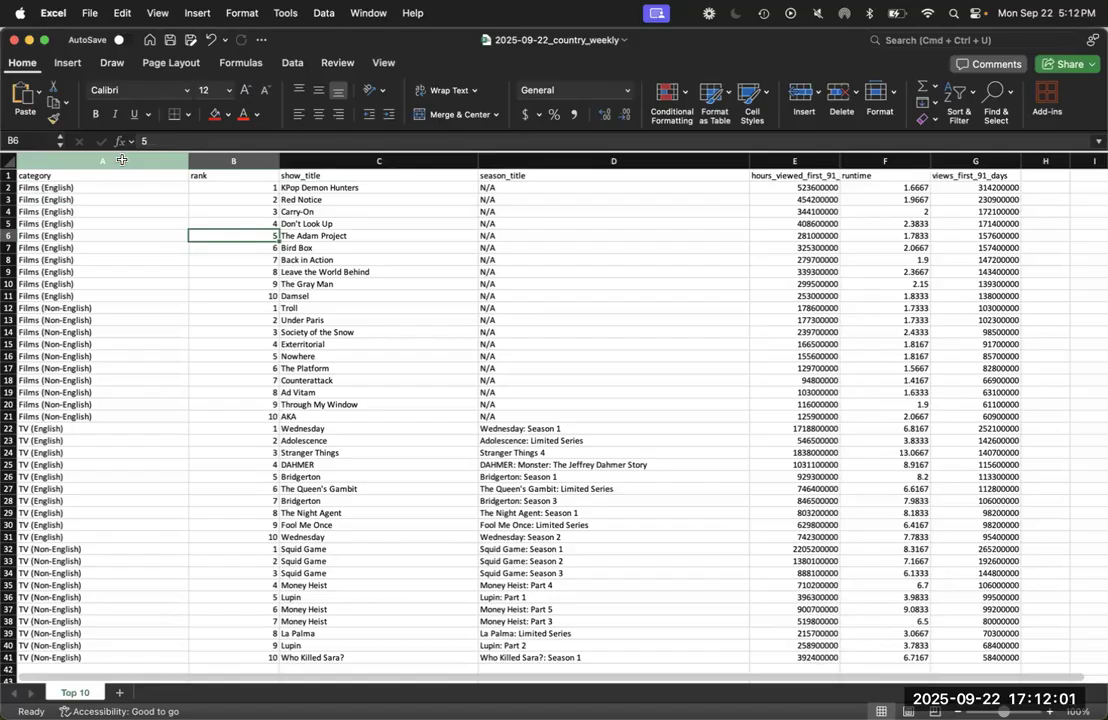
Check the Cells, Rows, and Columns slide in PowerPoint, and select the range B6:C9 in the Excel country_weekly workbook
key("ctrl+Up")
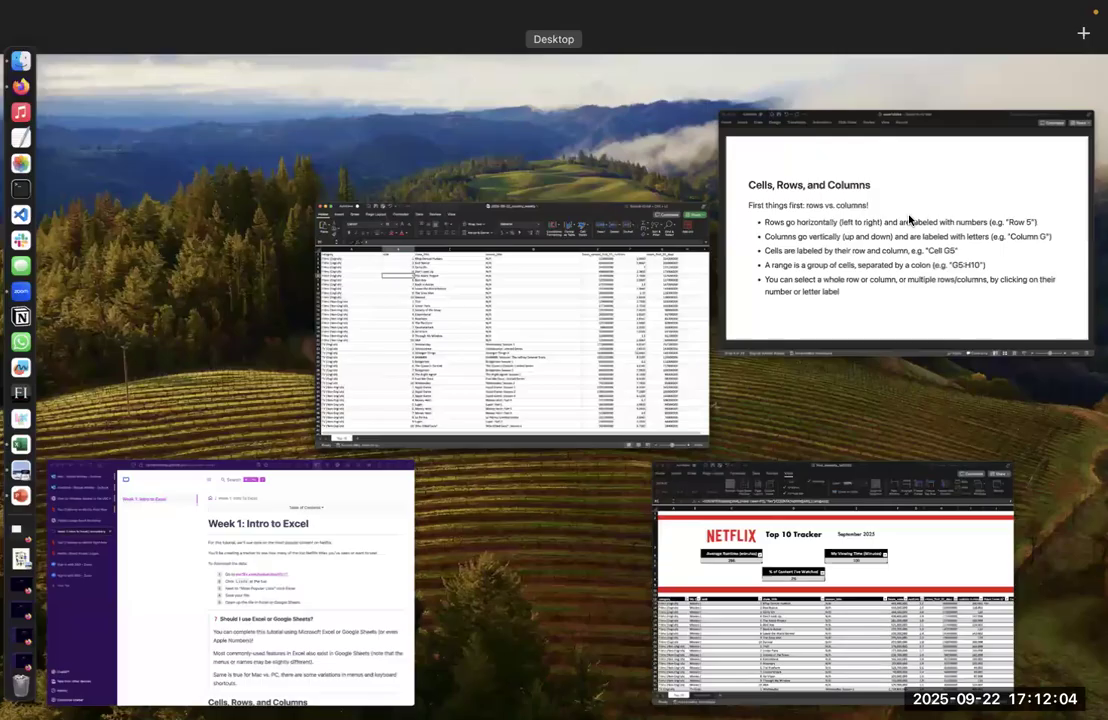
left_click(909, 220)
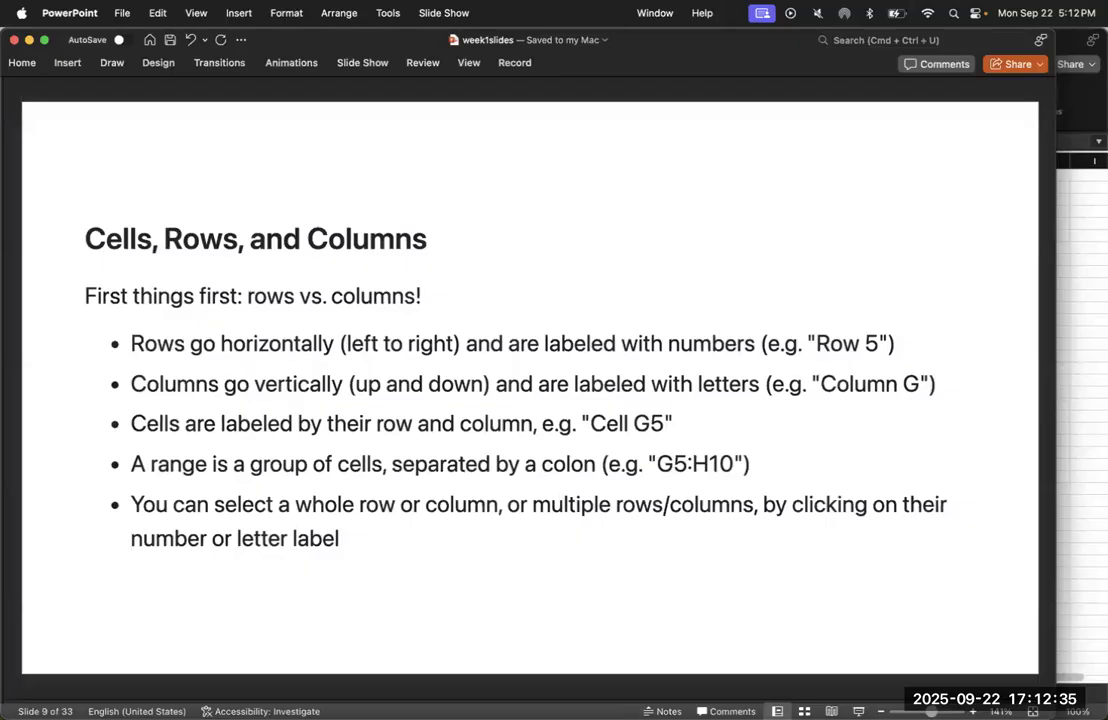
key("super+Tab")
left_click_drag(226, 235, 285, 271)
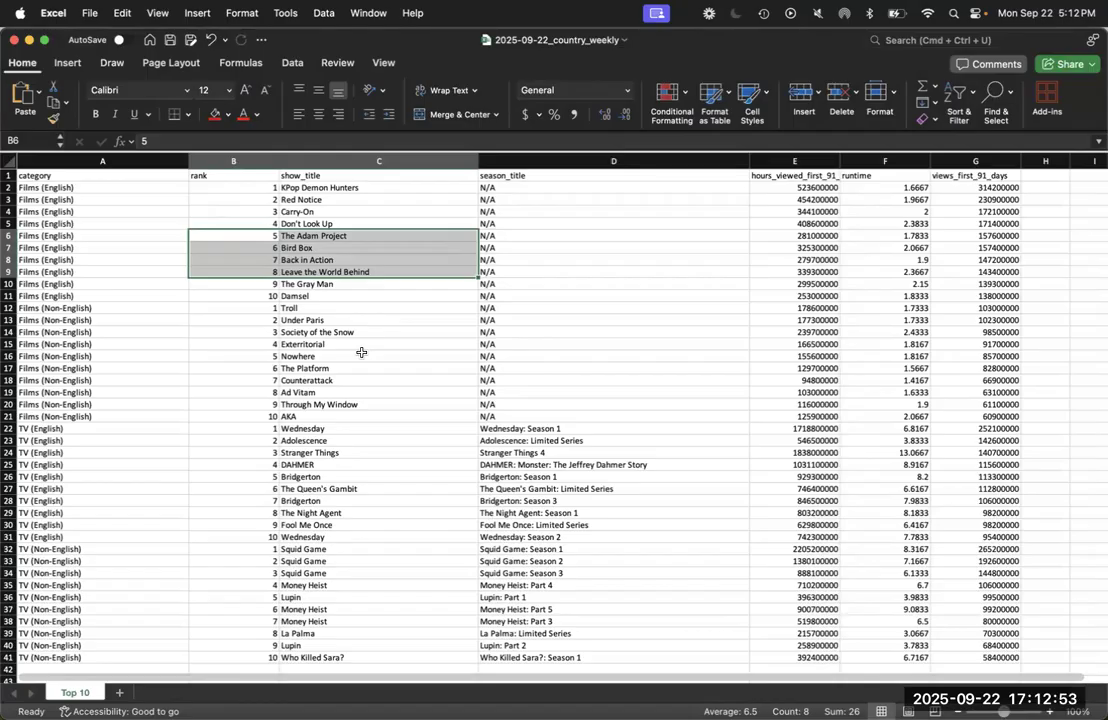
Revisit the PowerPoint slide on rows and columns, and select the whole of columns A through C in the Excel workbook
key("ctrl+Up")
left_click(851, 289)
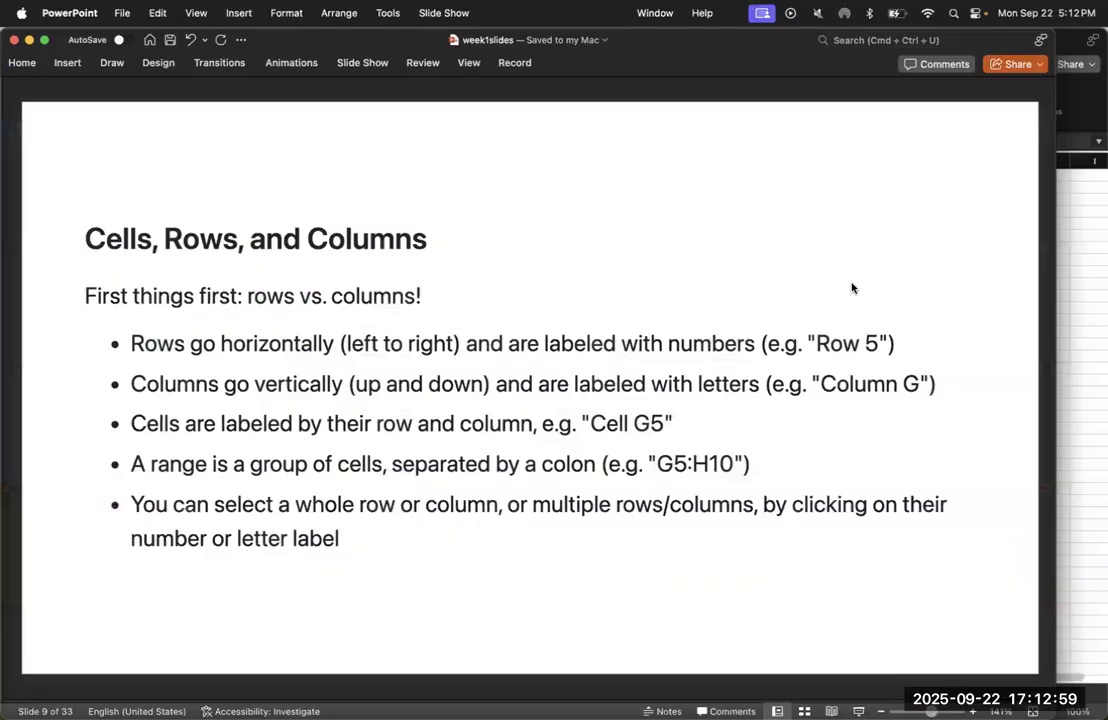
key("super+Tab")
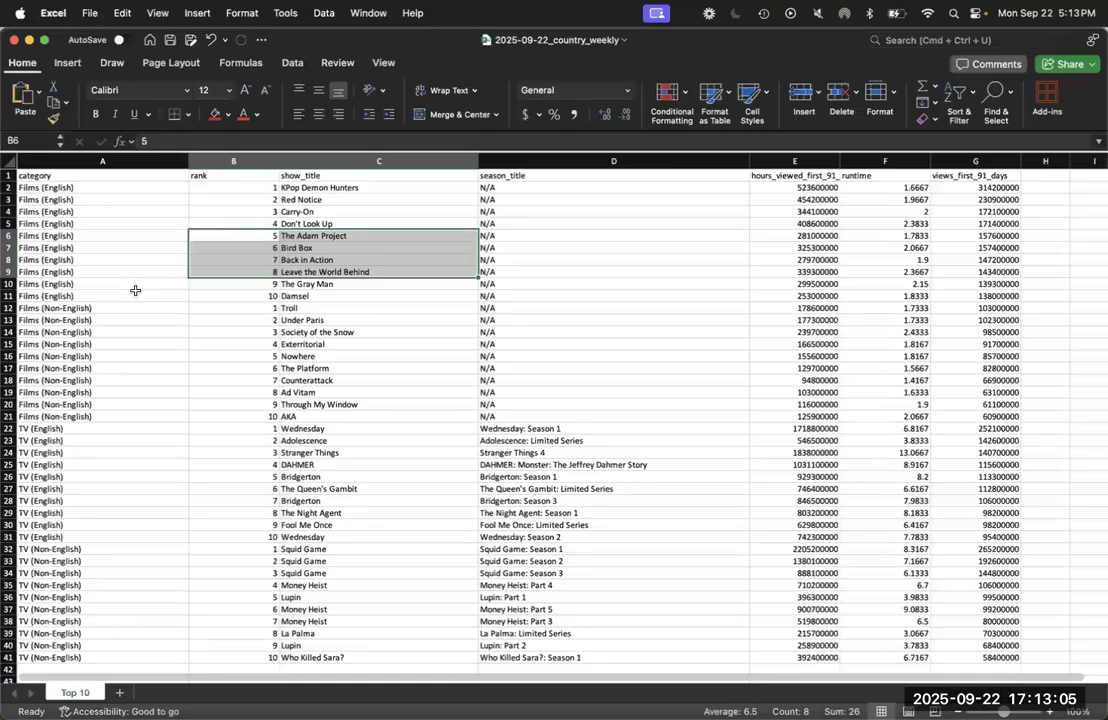
left_click_drag(130, 161, 285, 161)
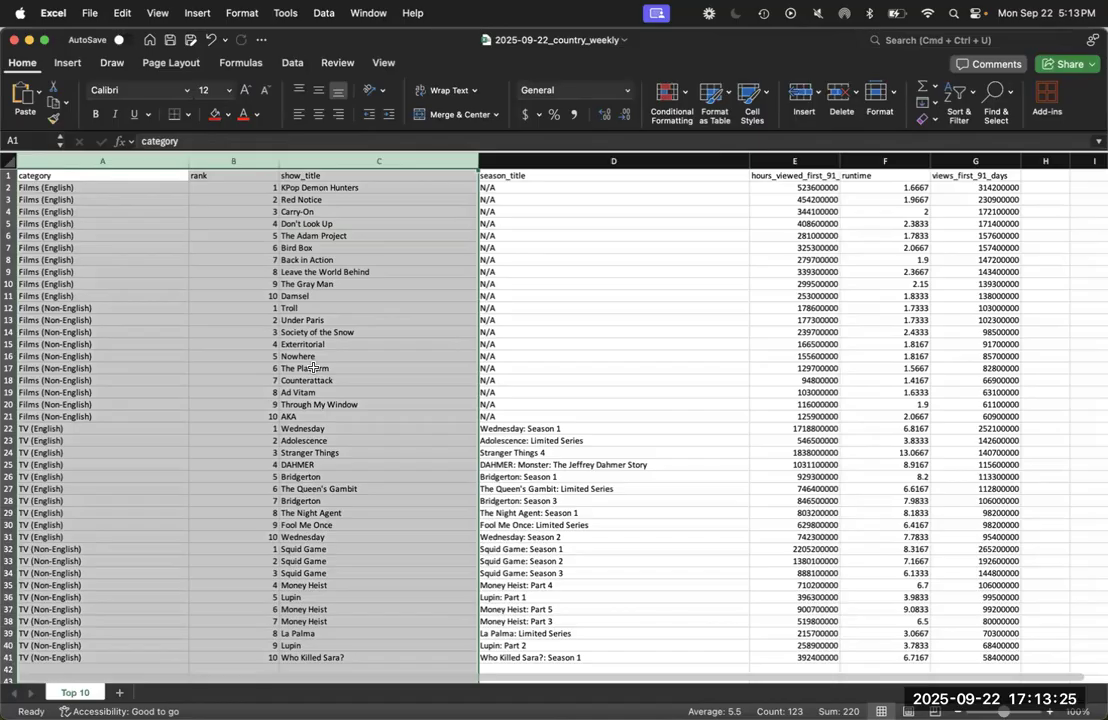
Return to the week1slides presentation in PowerPoint and advance to the Cell Formatting slide
key("ctrl+Up")
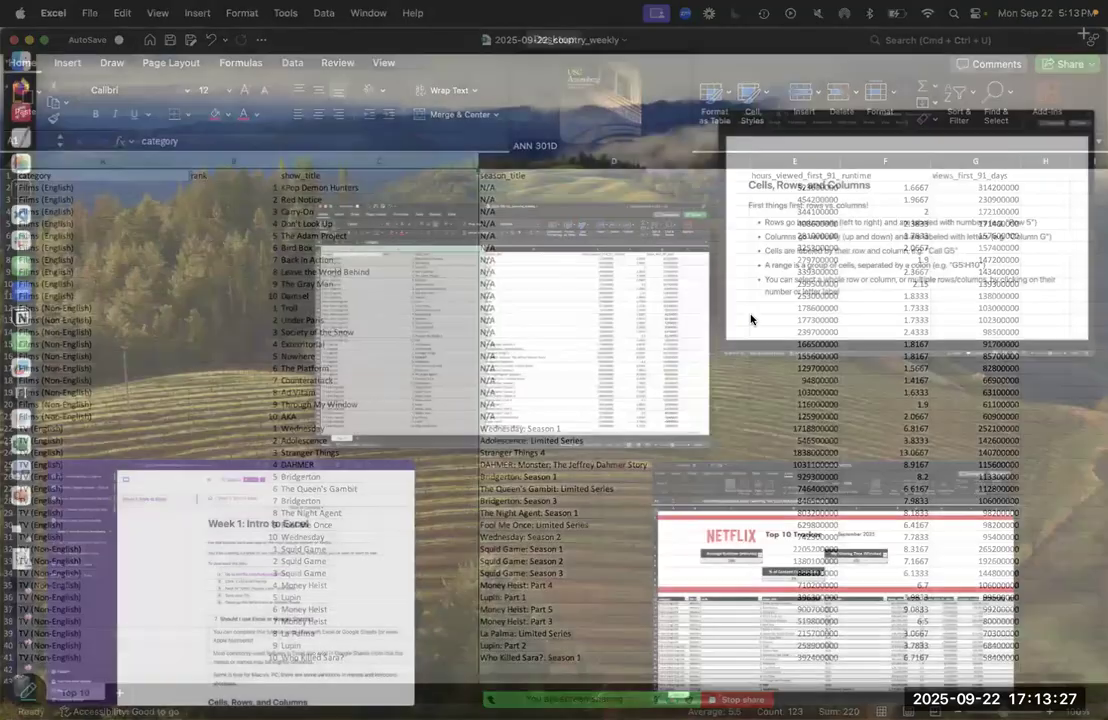
left_click(830, 269)
key("Down")
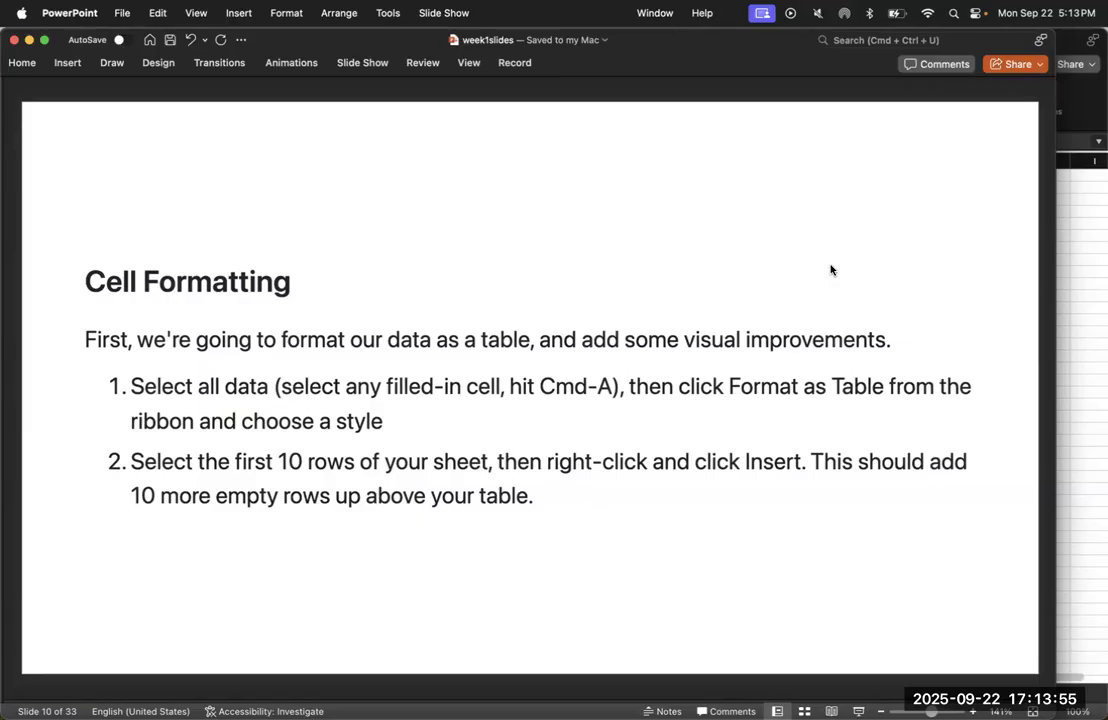
In the Excel country_weekly workbook, format all data in A1:G41 as a table with headers, using the black banded medium style
left_click(1073, 257)
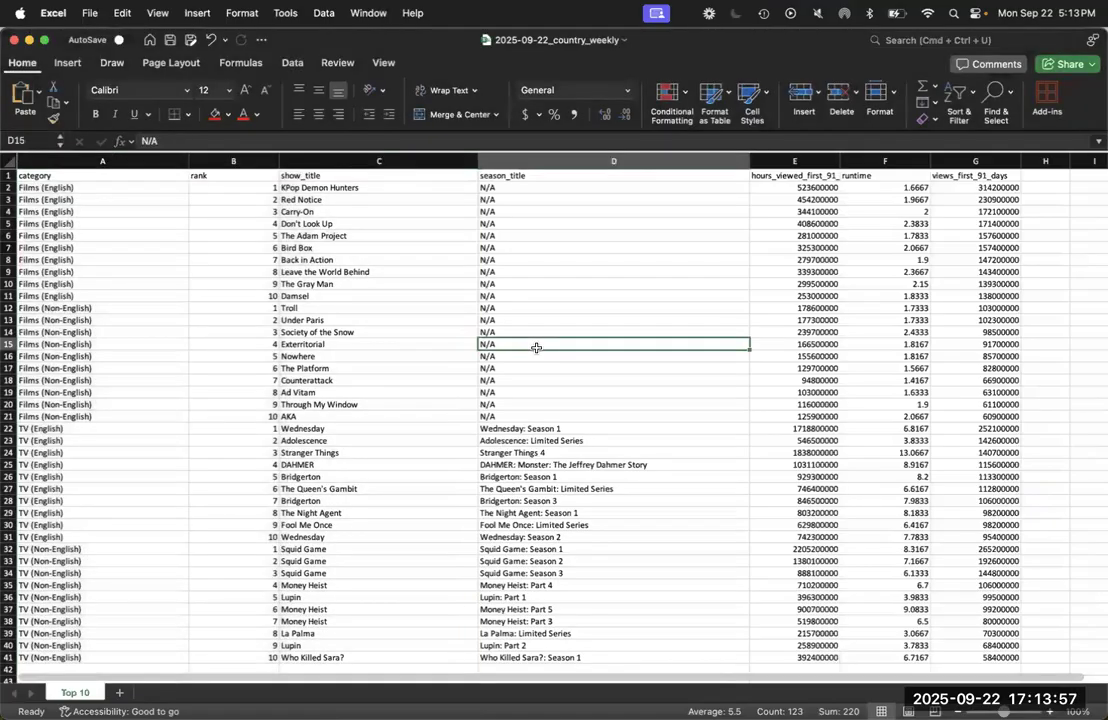
left_click(376, 320)
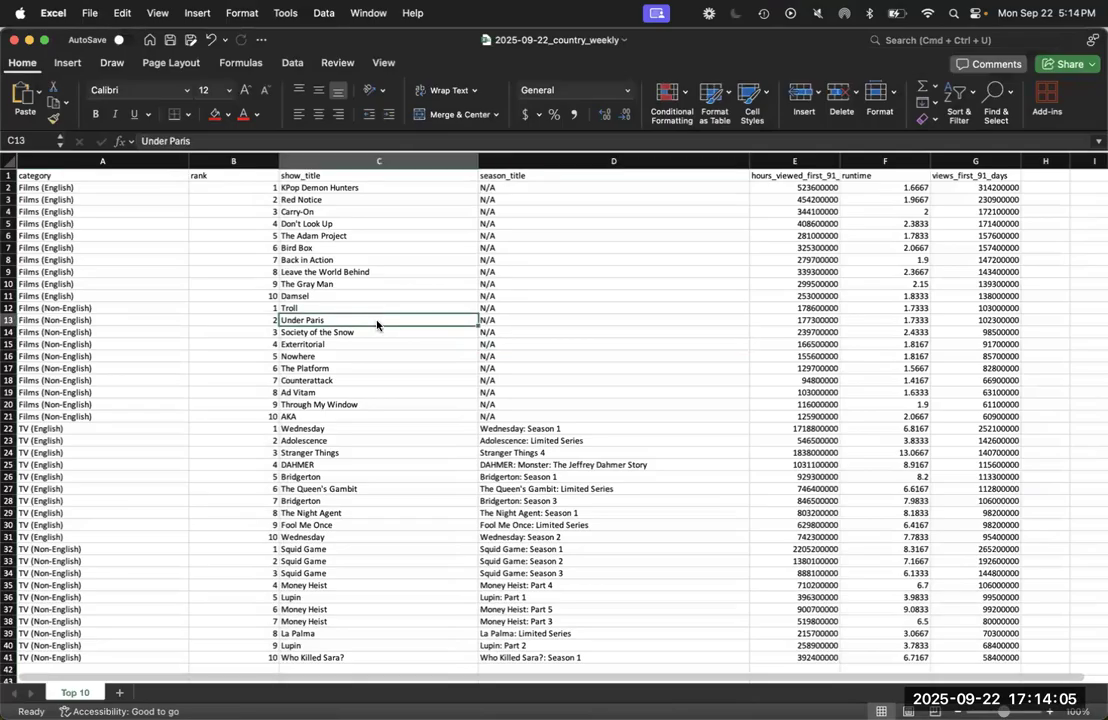
key("super+a")
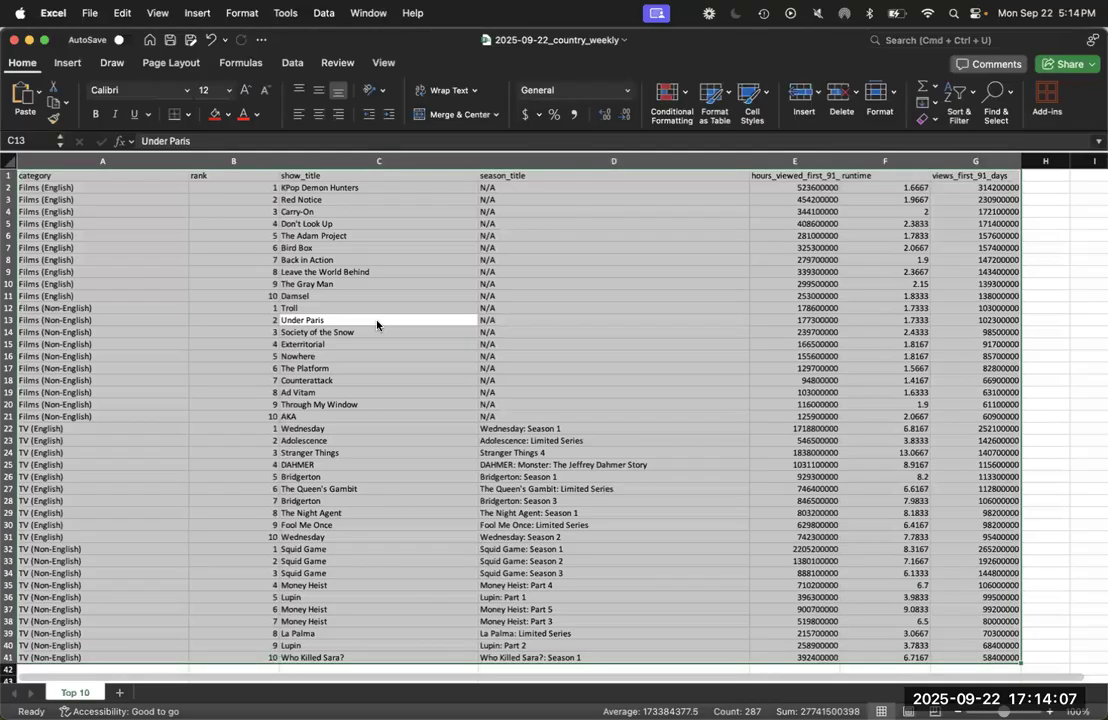
left_click(428, 391)
left_click(377, 320)
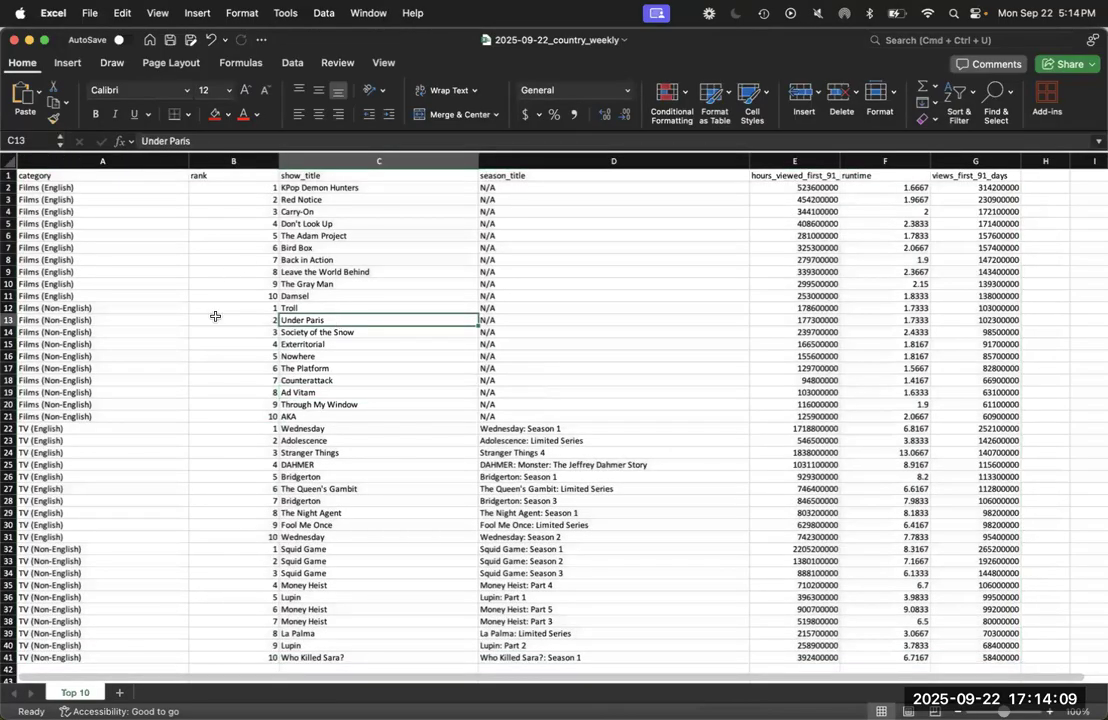
key("super+a")
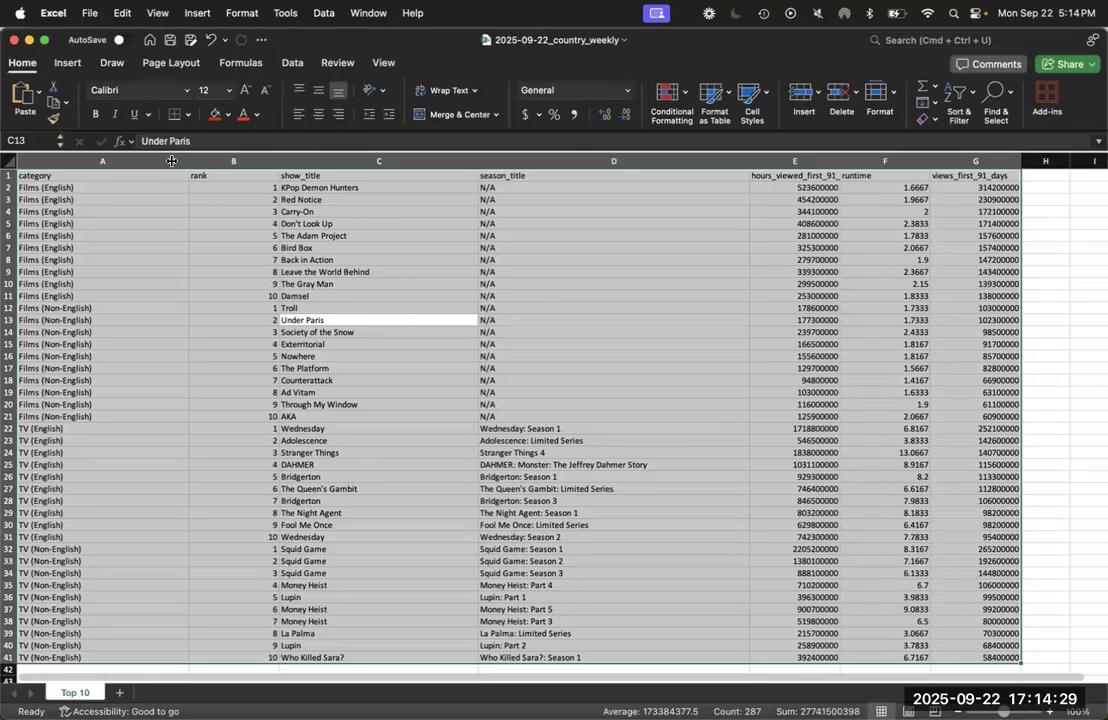
left_click(70, 62)
left_click(112, 62)
left_click(22, 62)
left_click(727, 94)
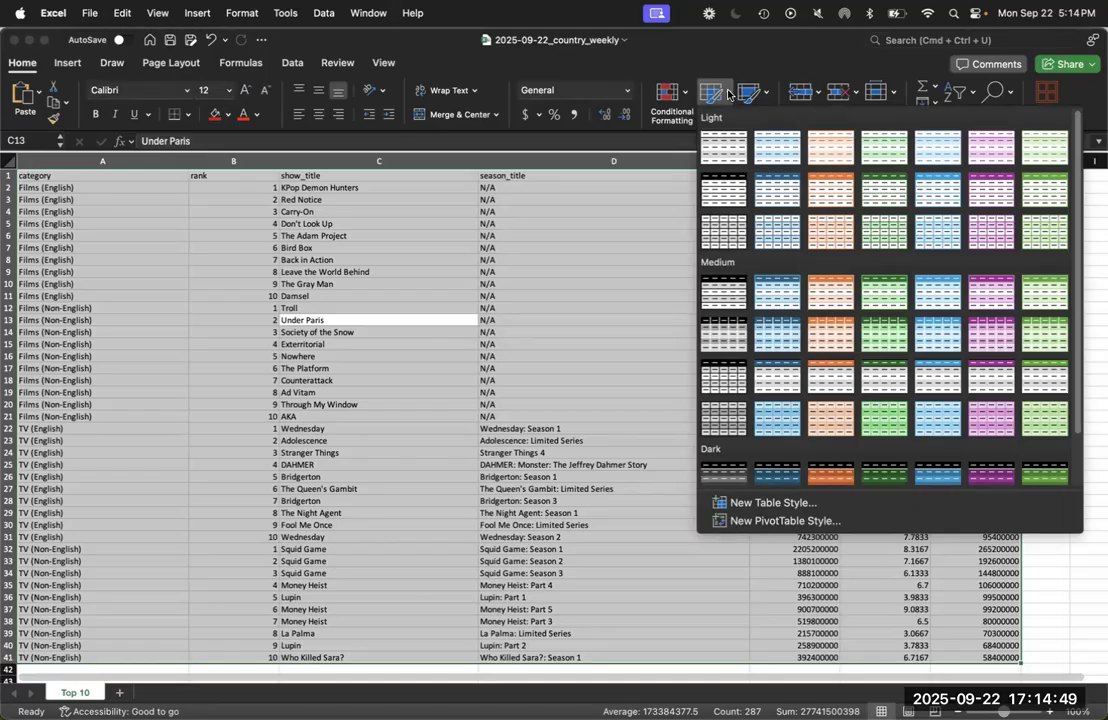
left_click(718, 304)
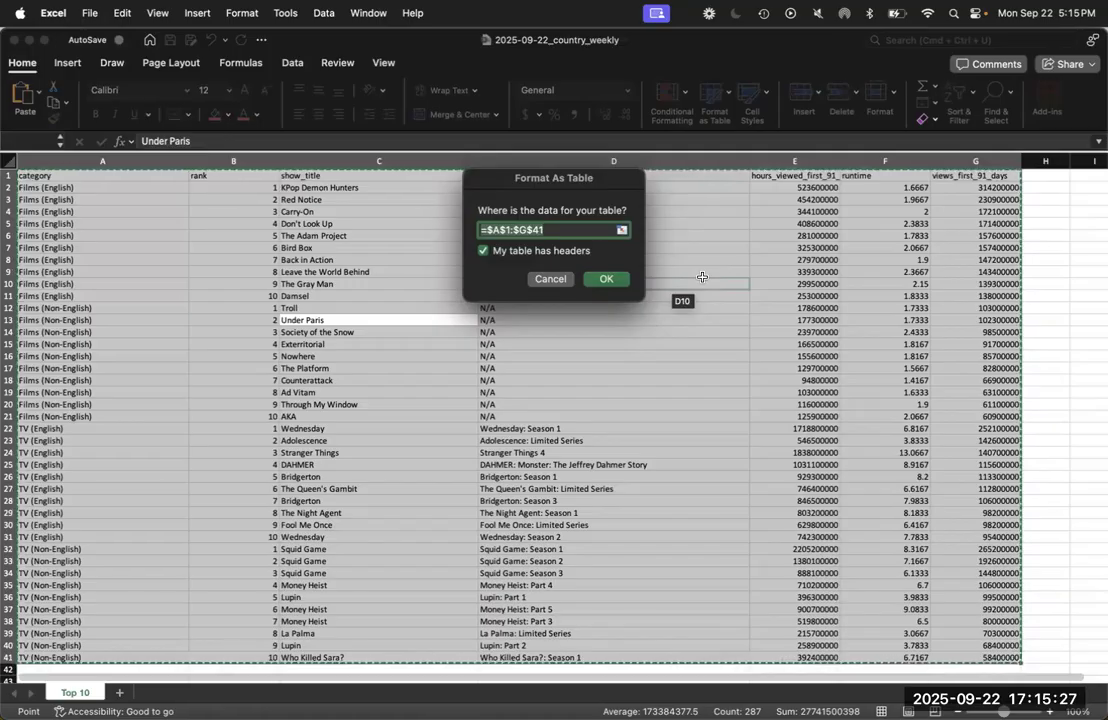
left_click(607, 280)
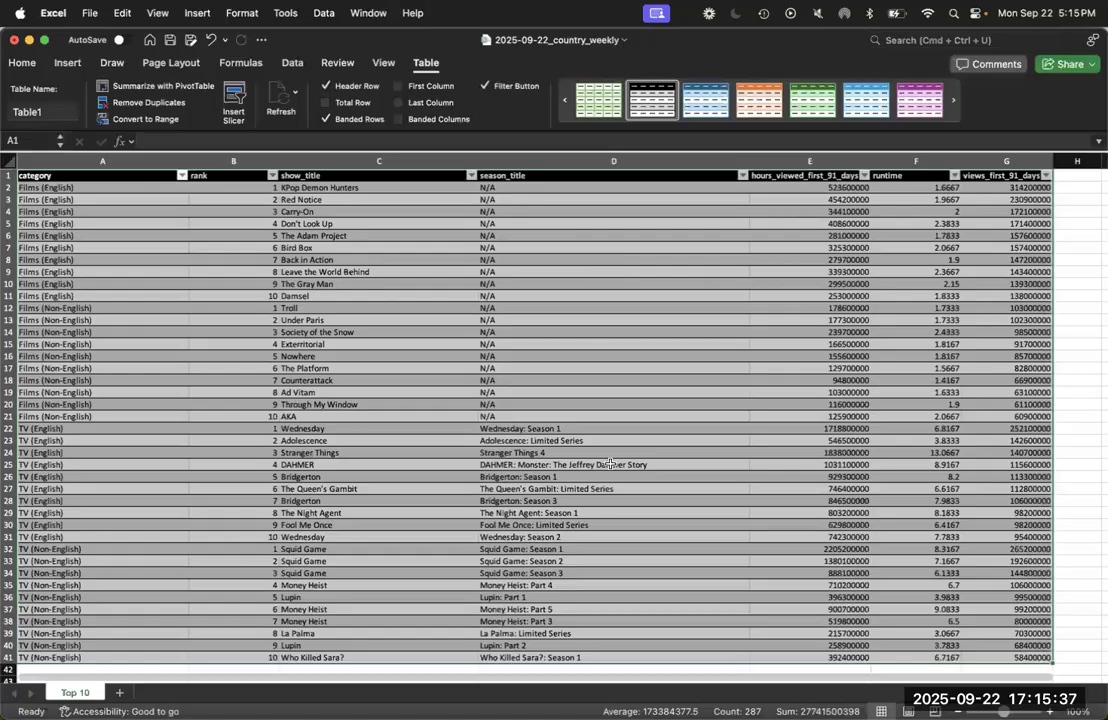
Try different colour styles on the table and apply the purple banded style
left_click(795, 107)
left_click(905, 106)
left_click(706, 104)
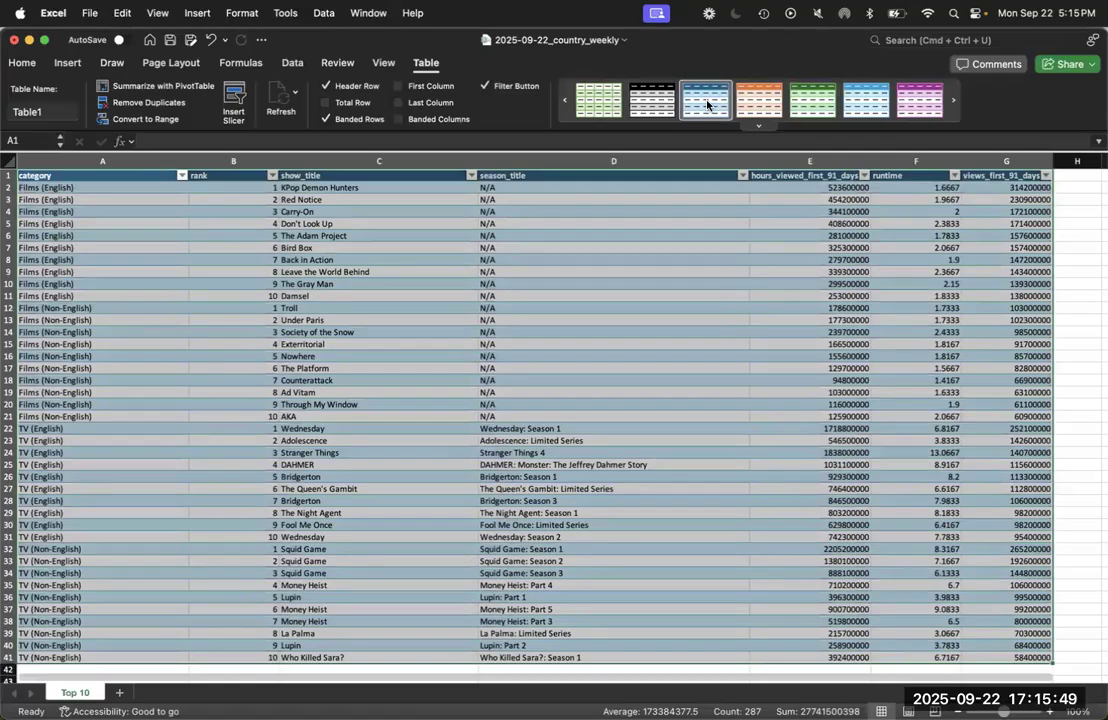
left_click(658, 108)
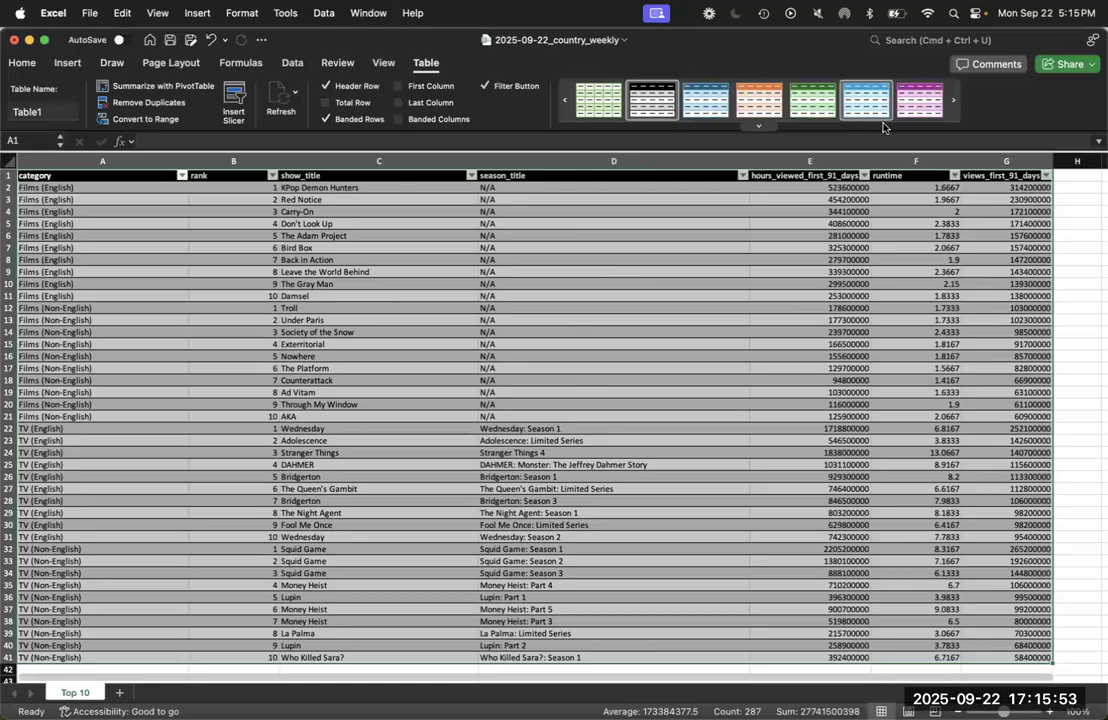
left_click(911, 106)
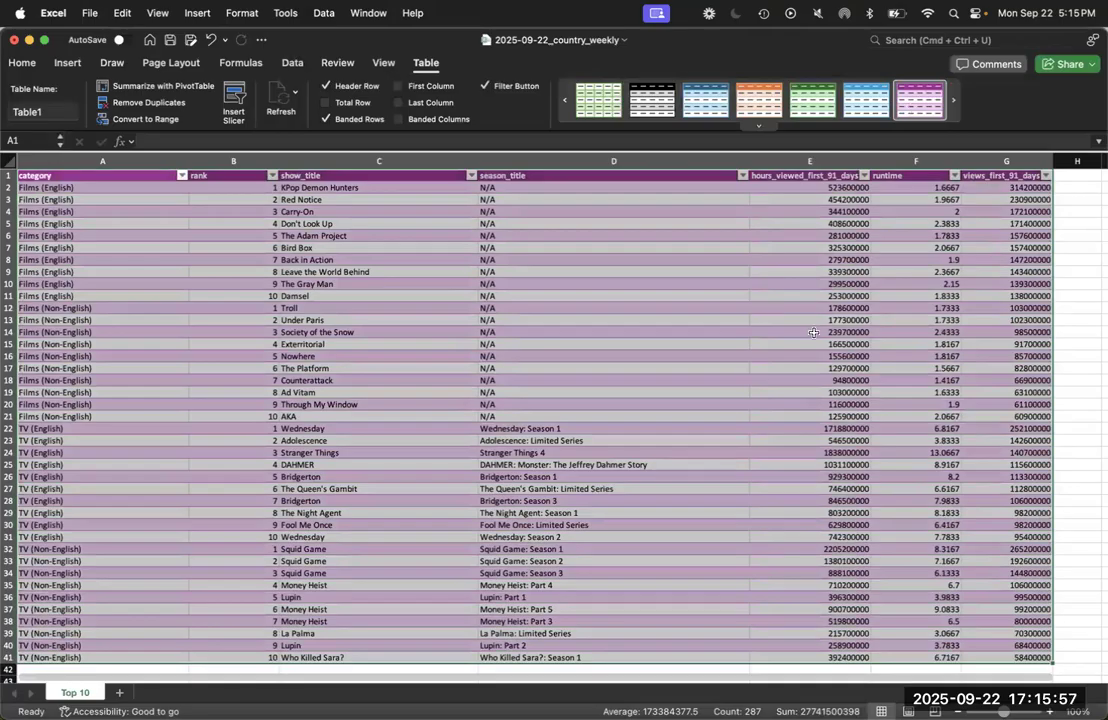
Check the Cell Formatting slide in PowerPoint, and bring up the final_example_fall2025 workbook in Excel to view the finished tracker
key("ctrl+Up")
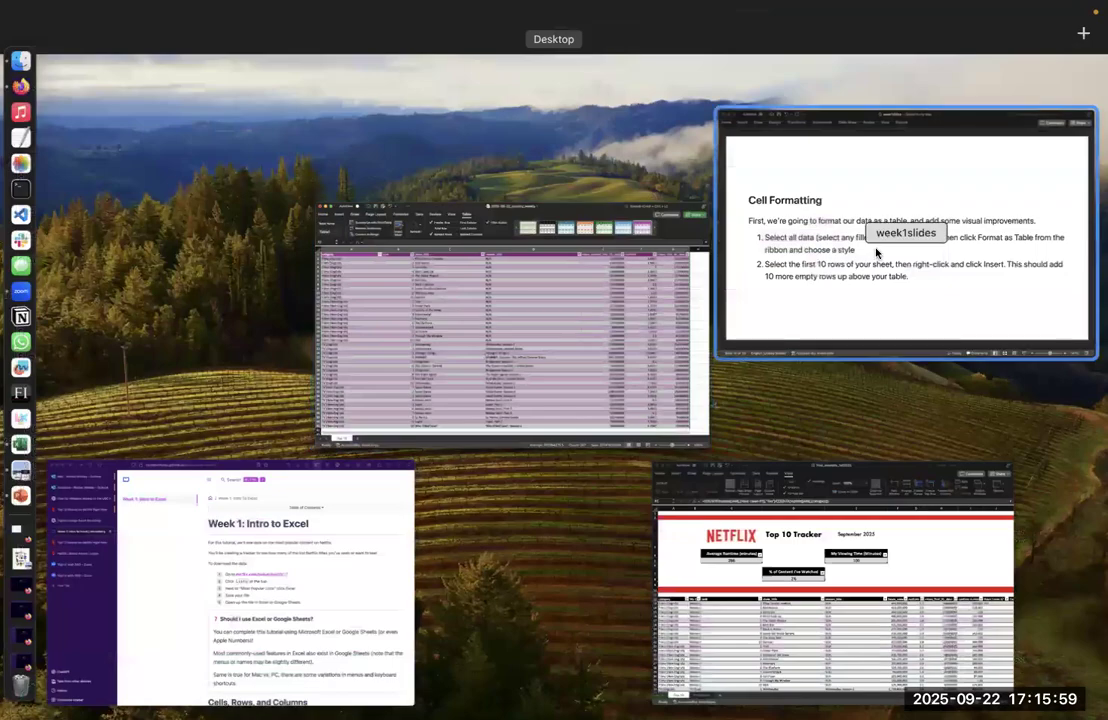
left_click(876, 253)
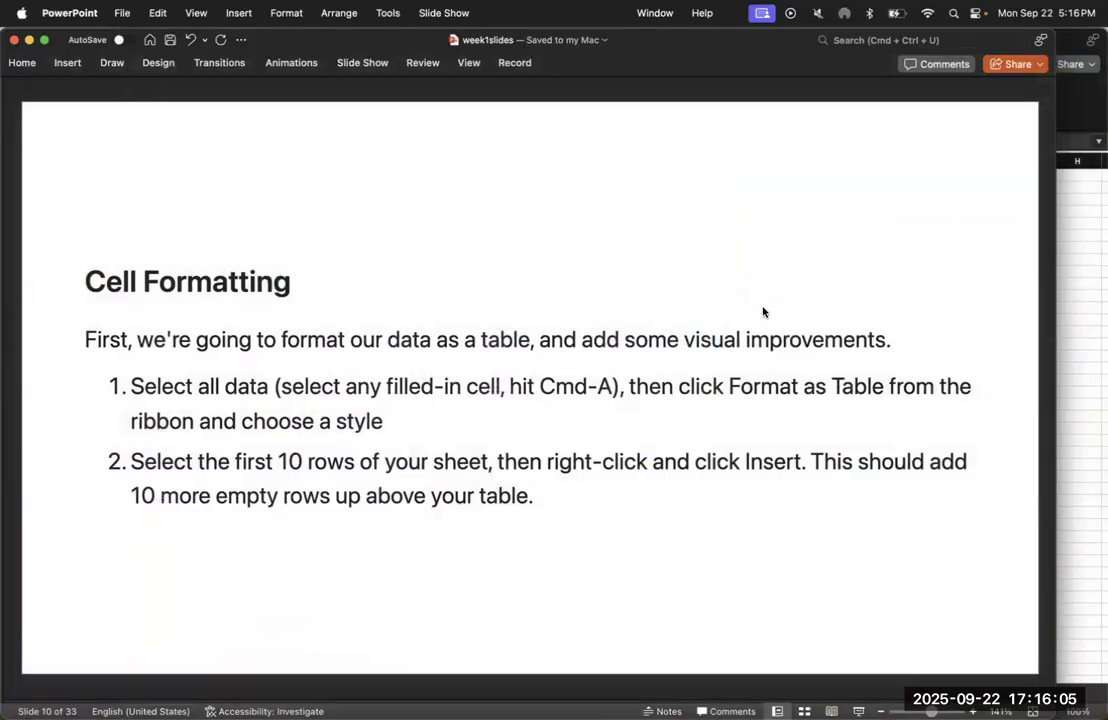
key("ctrl+Up")
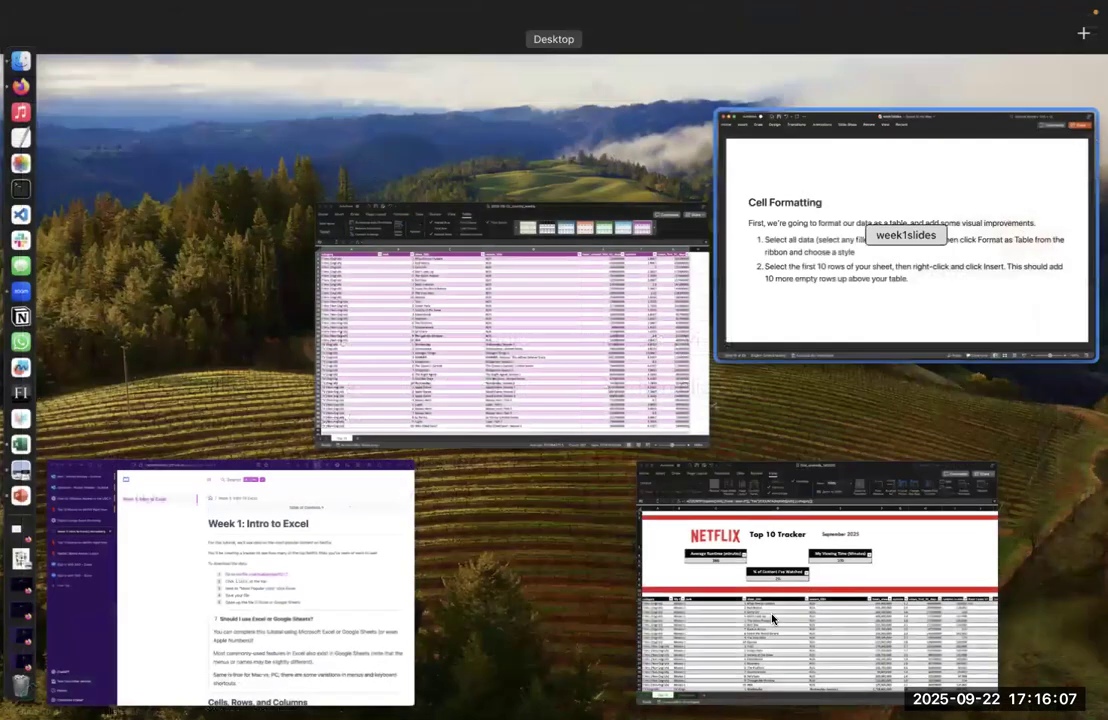
left_click(772, 621)
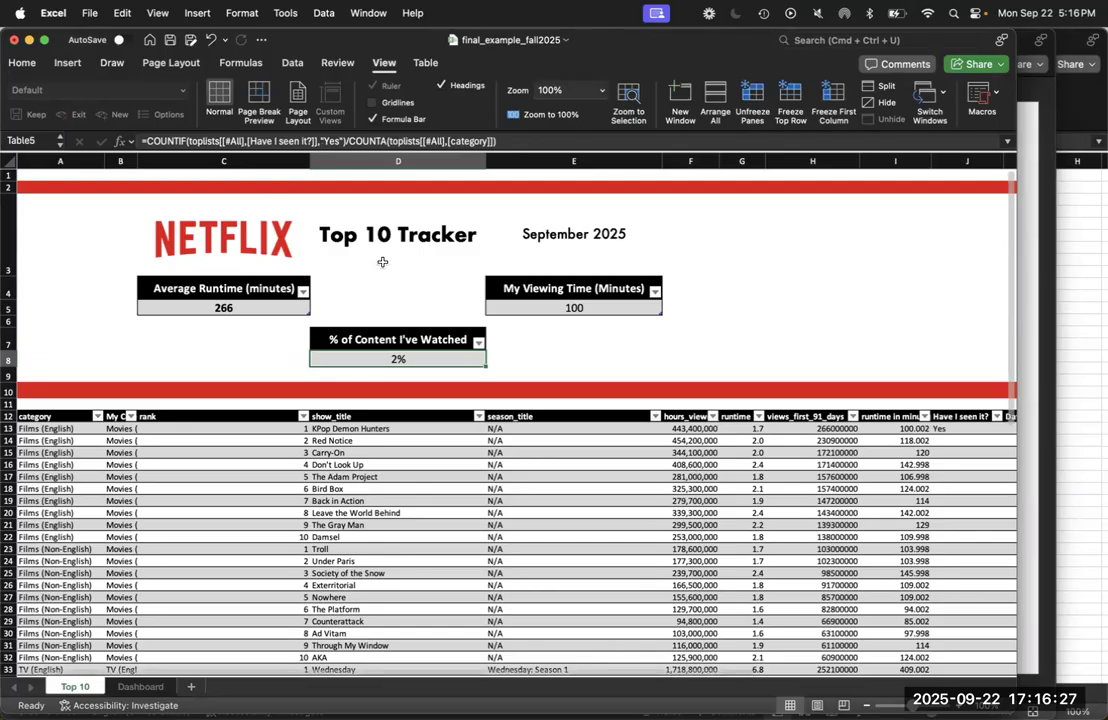
Switch to the country_weekly workbook and insert 12 empty rows above the table
key("ctrl+Up")
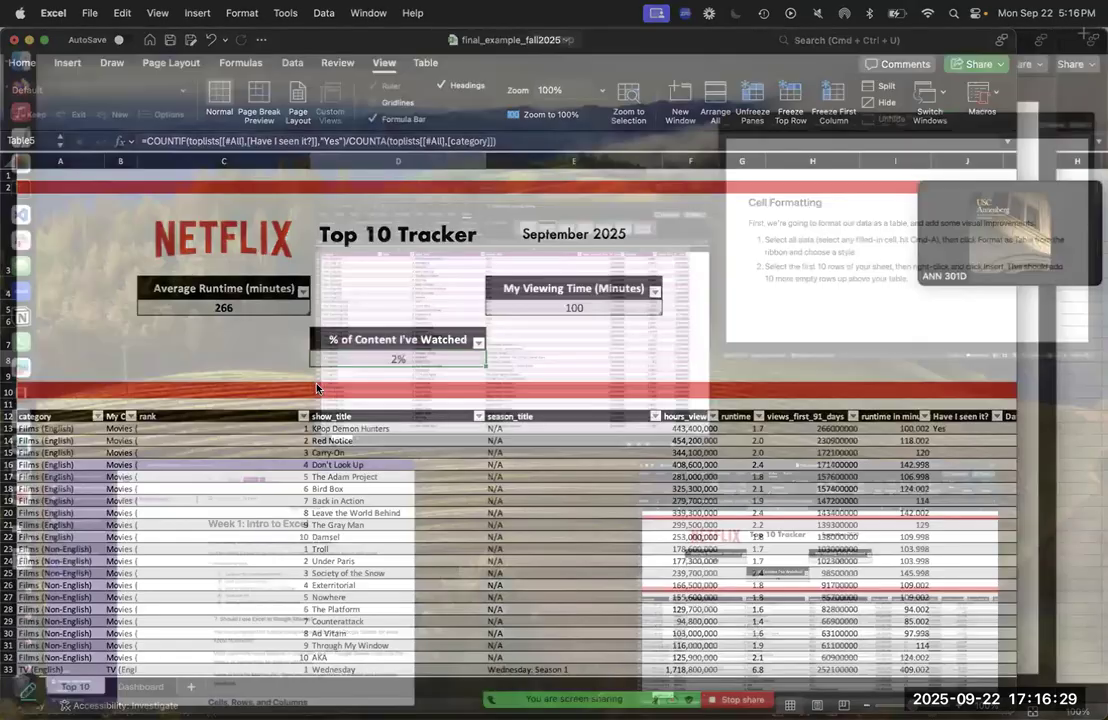
left_click(594, 376)
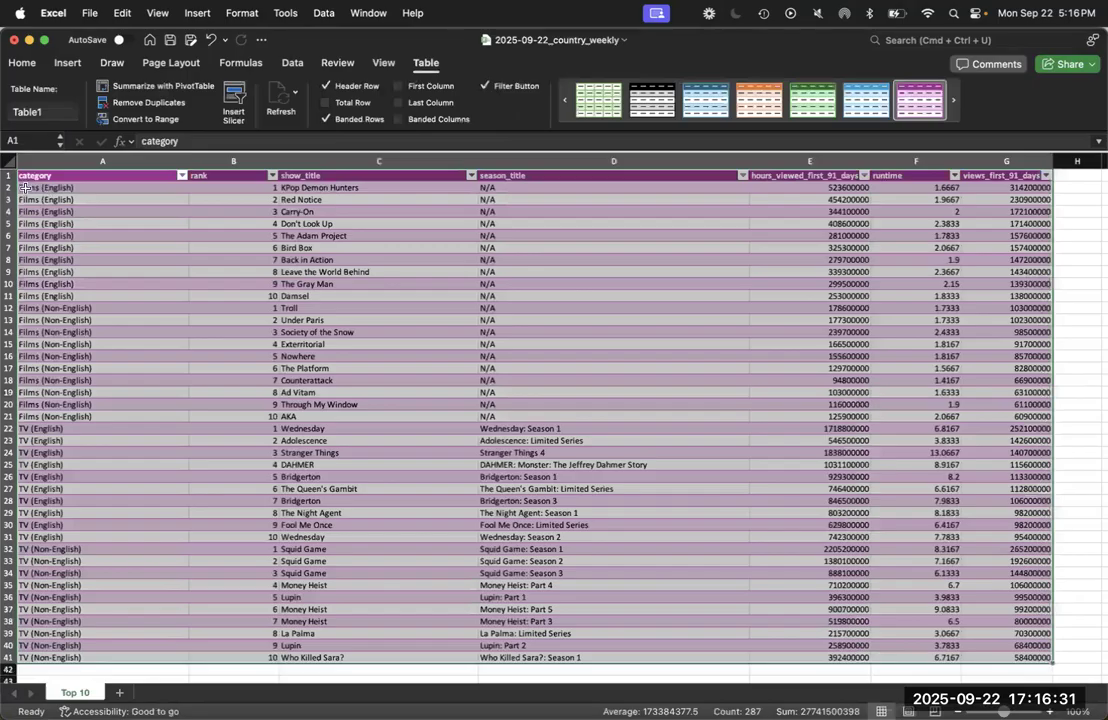
left_click(25, 187)
left_click_drag(8, 175, 12, 300)
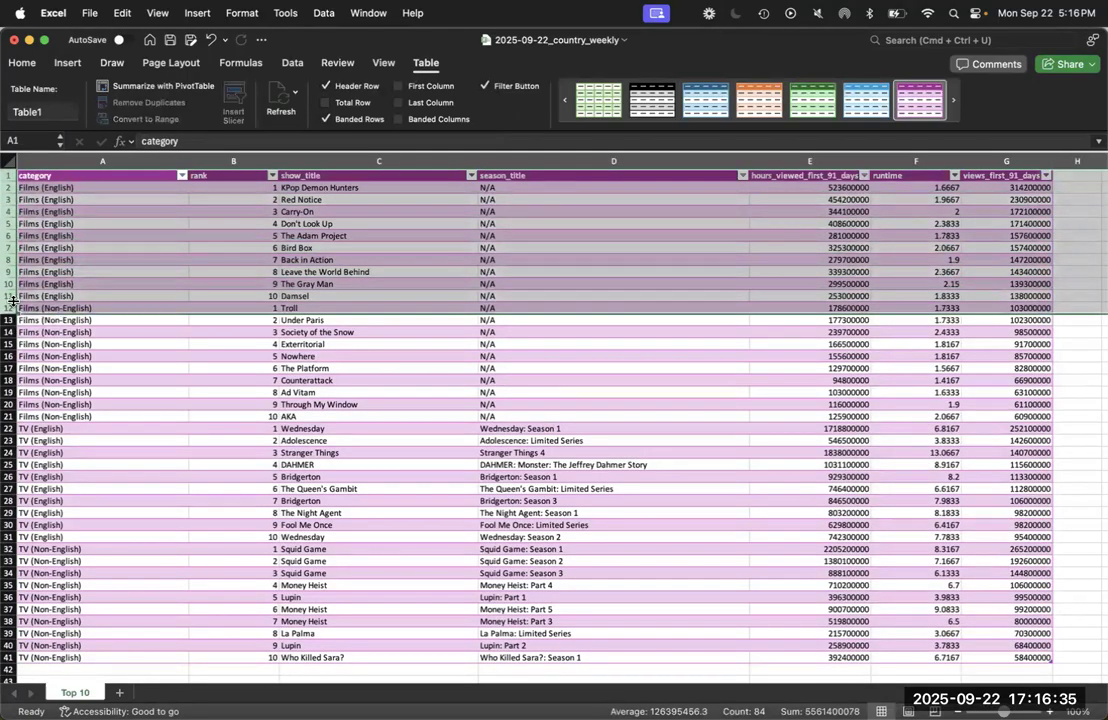
right_click(12, 301)
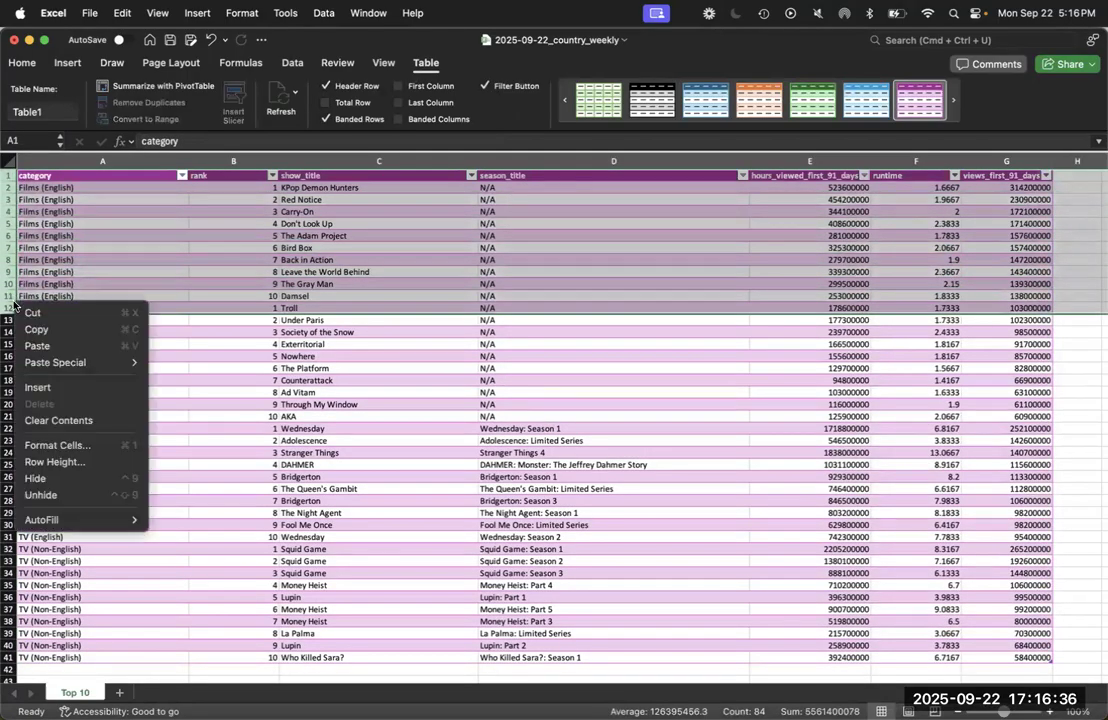
left_click(39, 387)
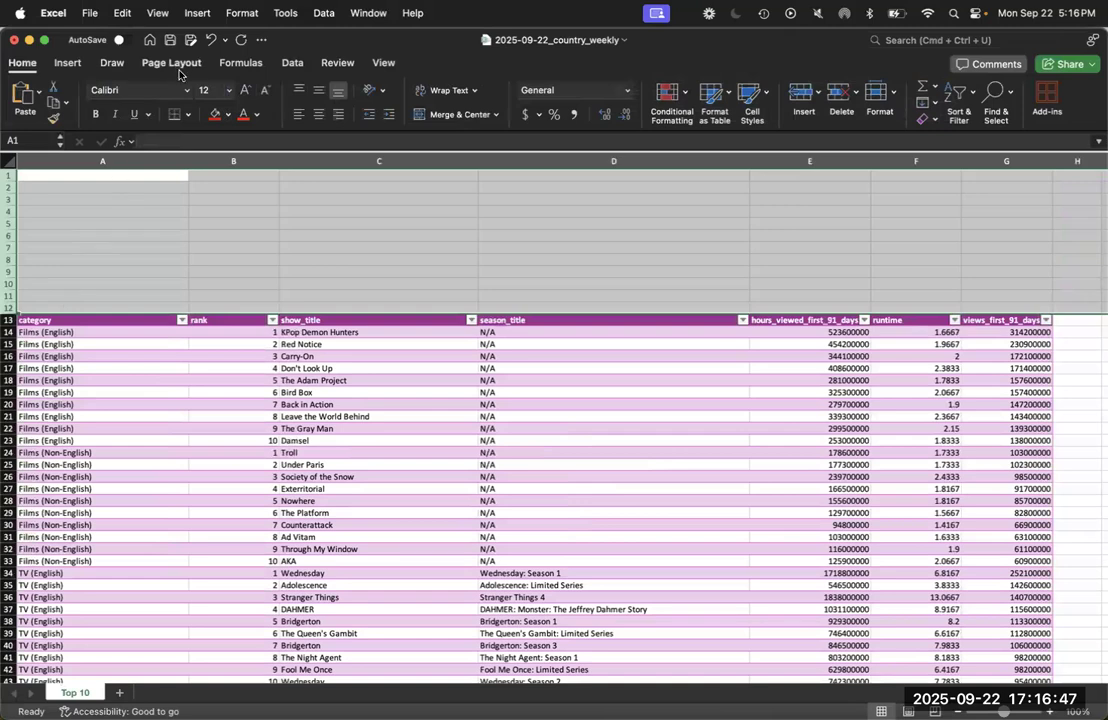
Insert one more empty row at row 10 and save the workbook
left_click(208, 211)
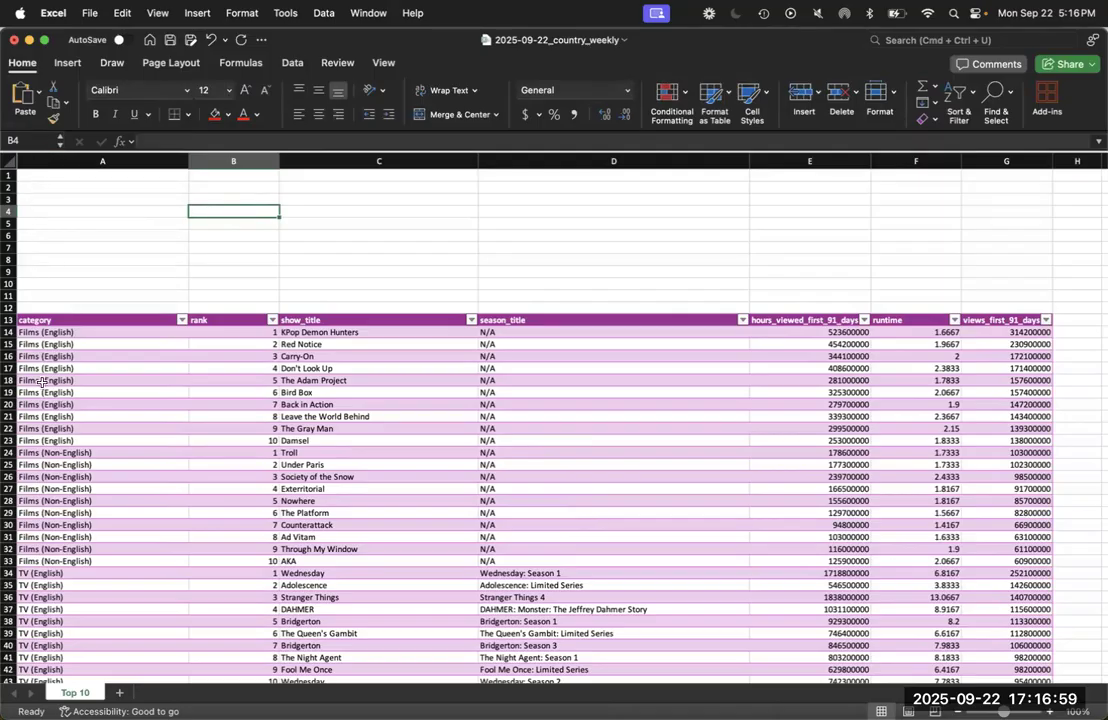
left_click(11, 284)
right_click(8, 286)
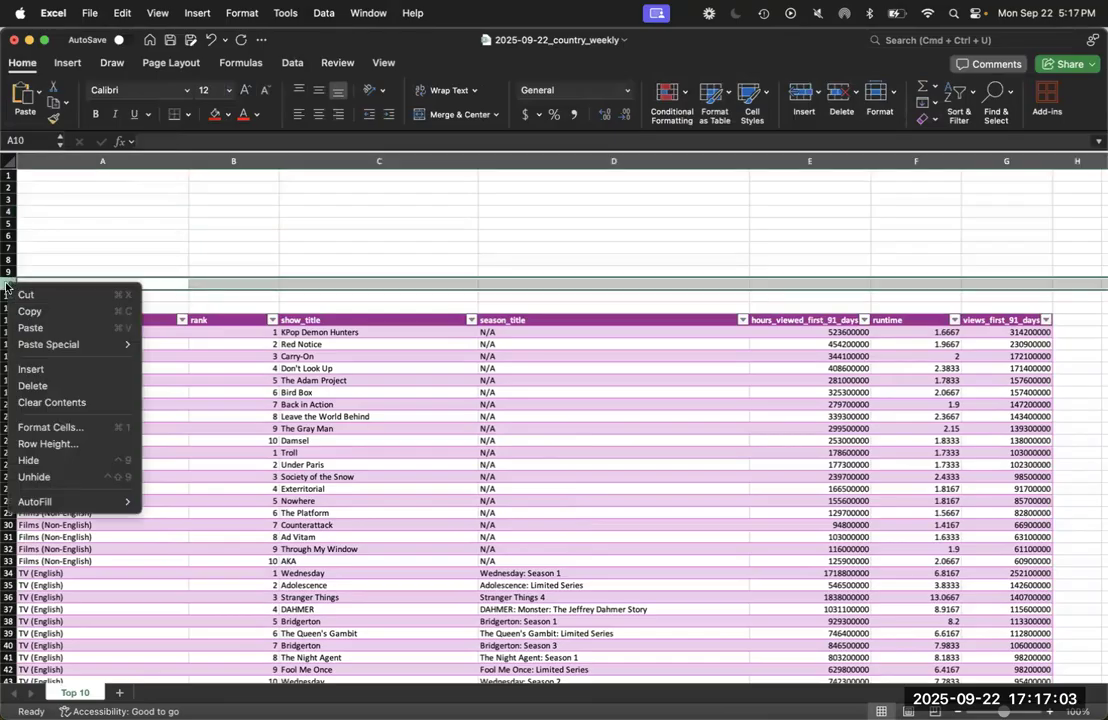
left_click(40, 369)
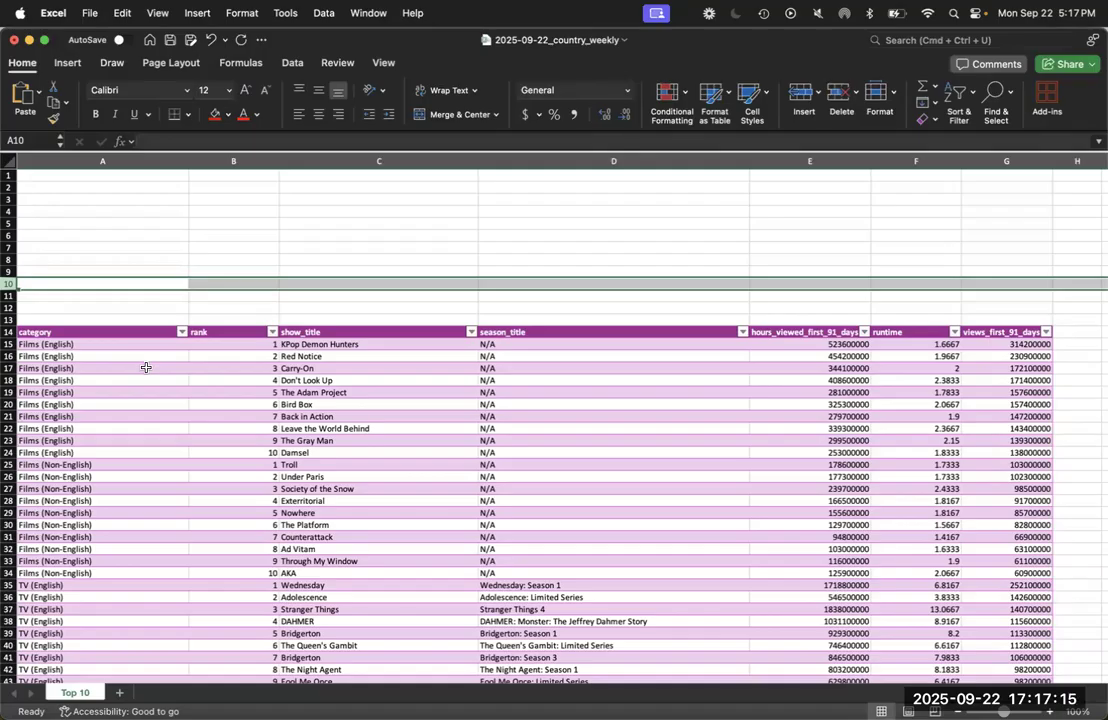
key("super+s")
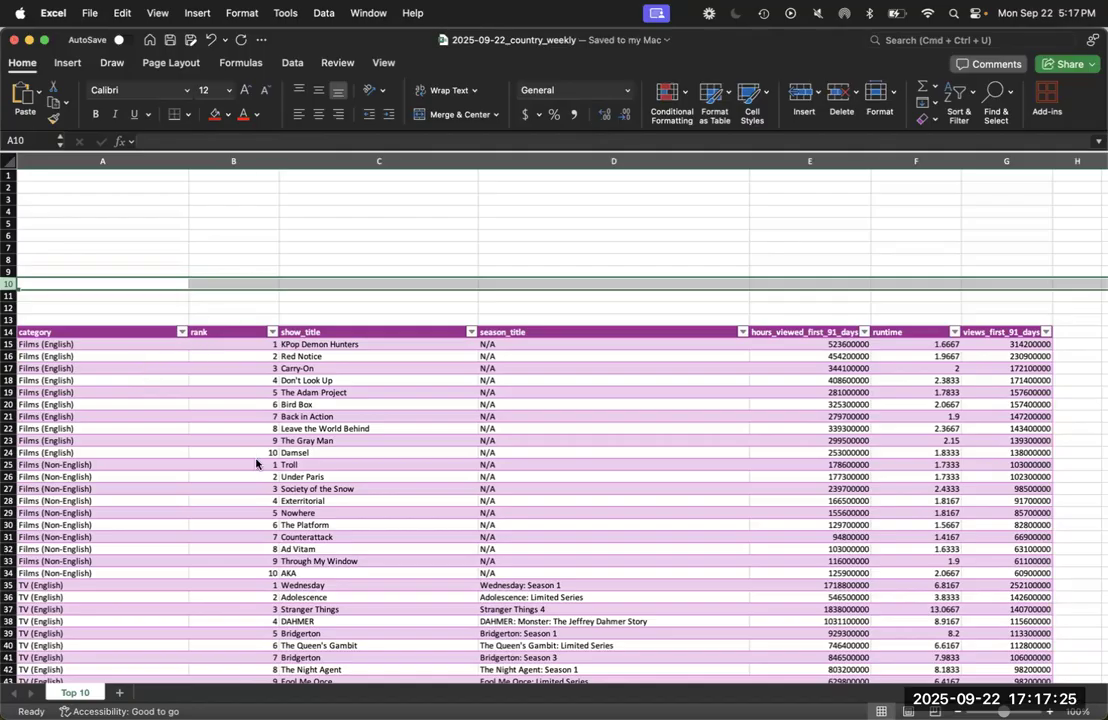
Switch to the week1slides presentation in PowerPoint and advance to the slide about adding the Netflix logo
key("ctrl+Up")
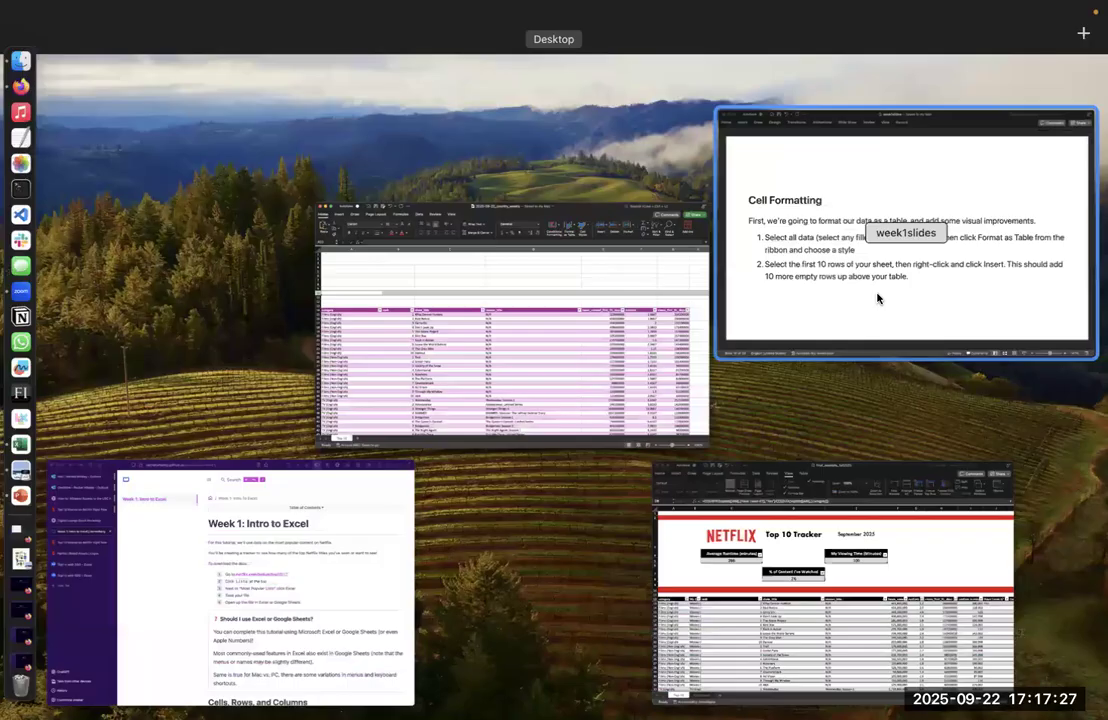
left_click(877, 298)
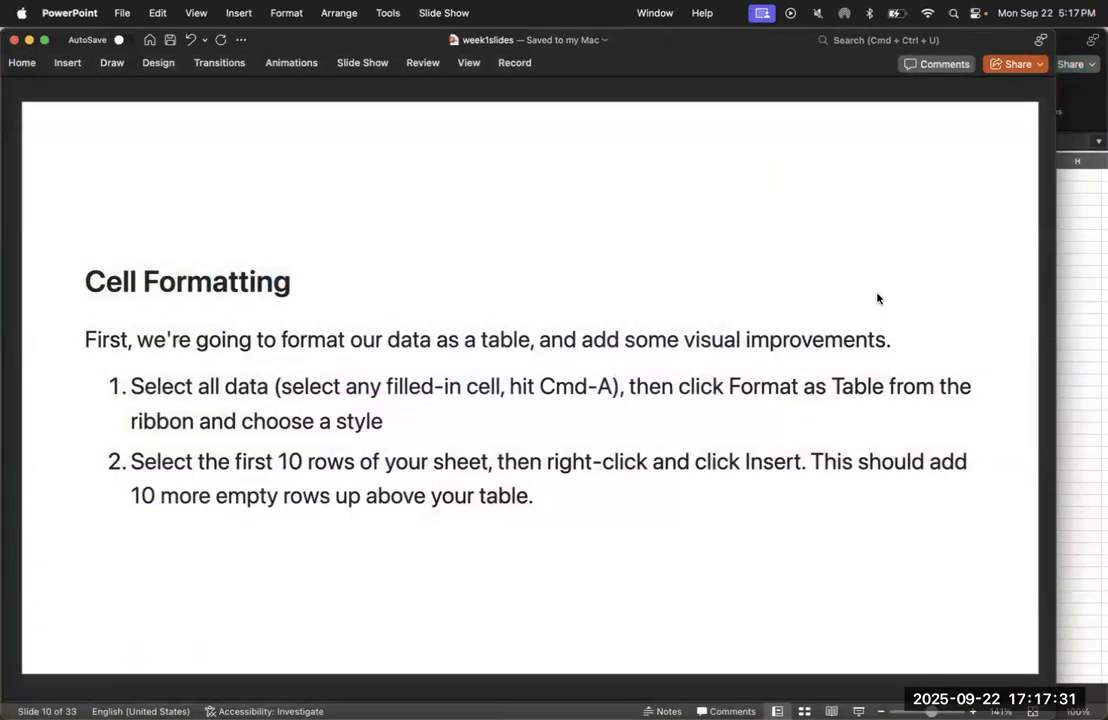
key("Down")
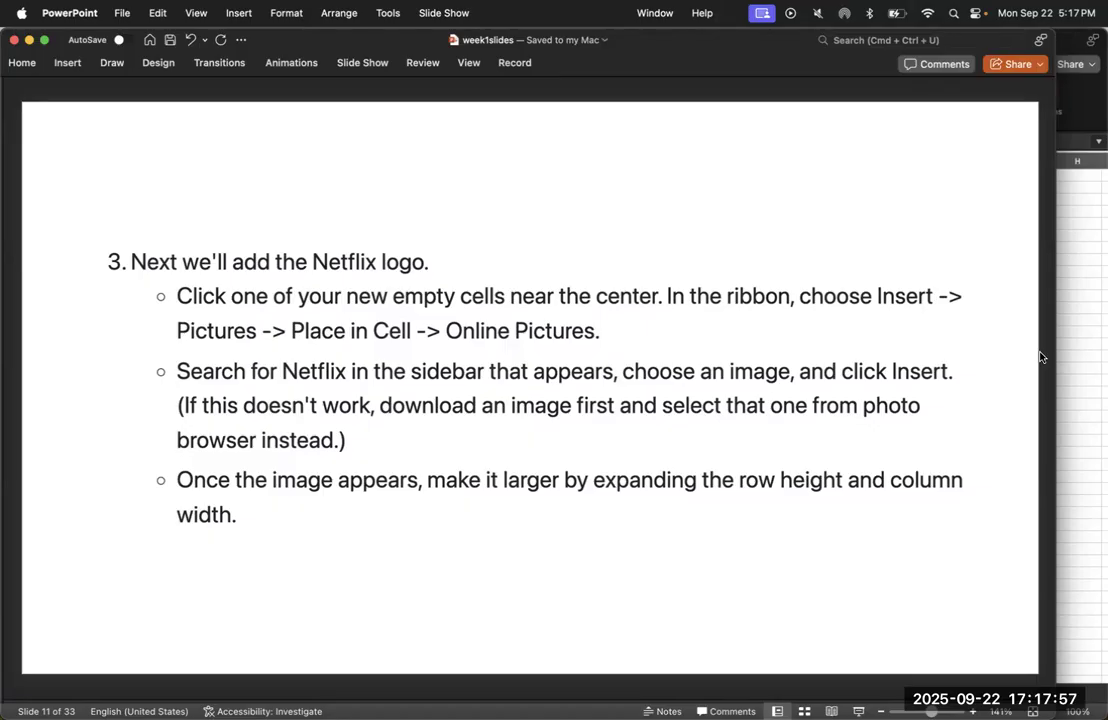
Return to the country_weekly workbook in Excel, select cell C3, and view the picture sources available for placing an image in the cell
left_click(1076, 386)
left_click(251, 220)
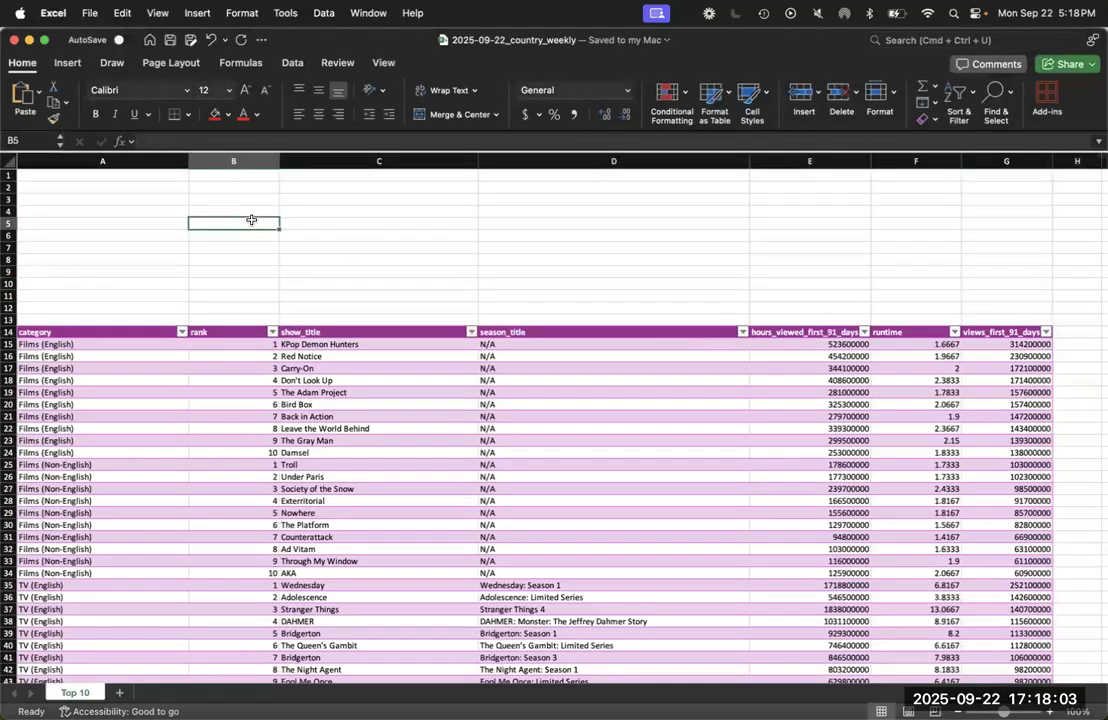
left_click(247, 200)
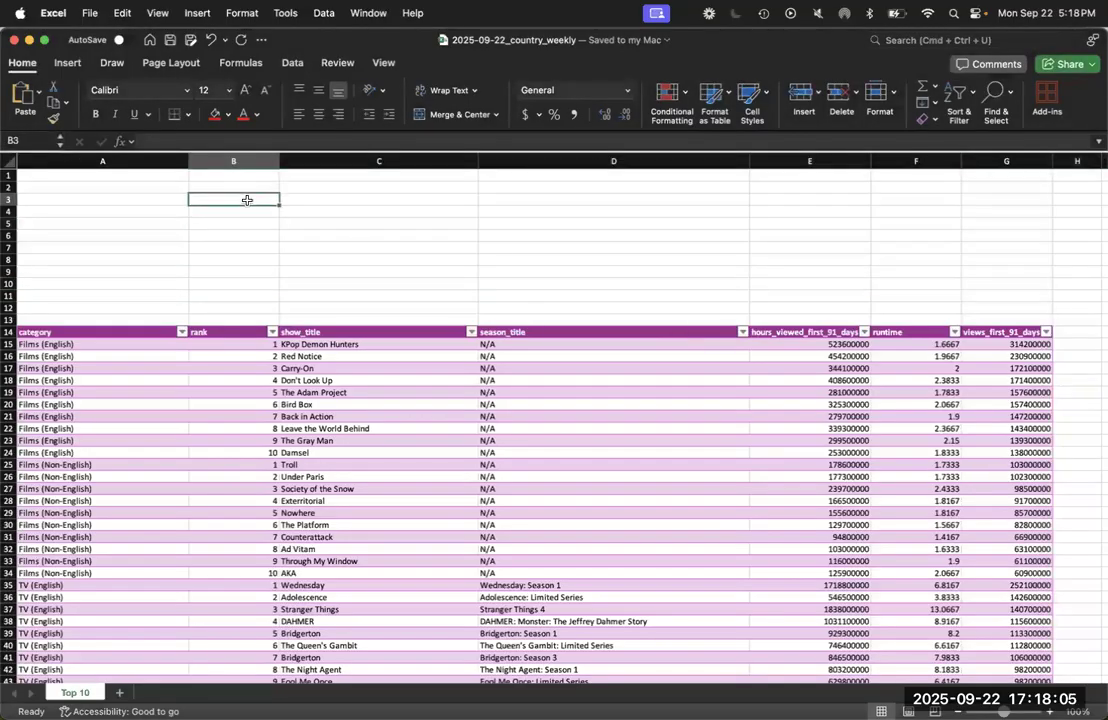
left_click(67, 62)
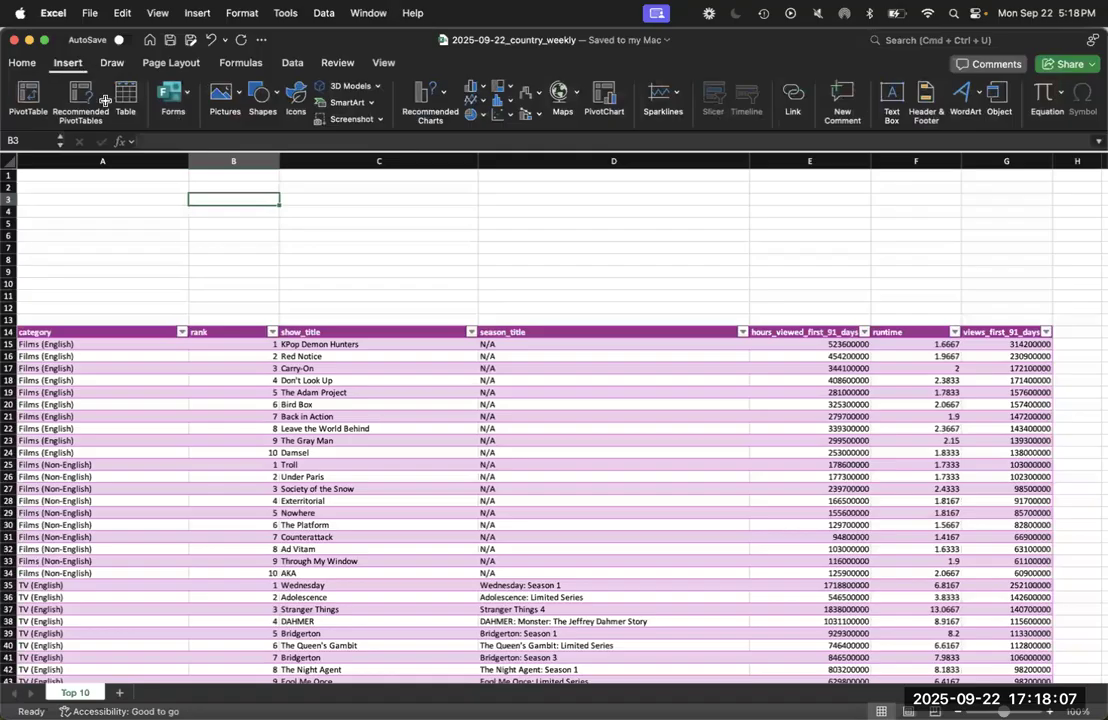
left_click(290, 199)
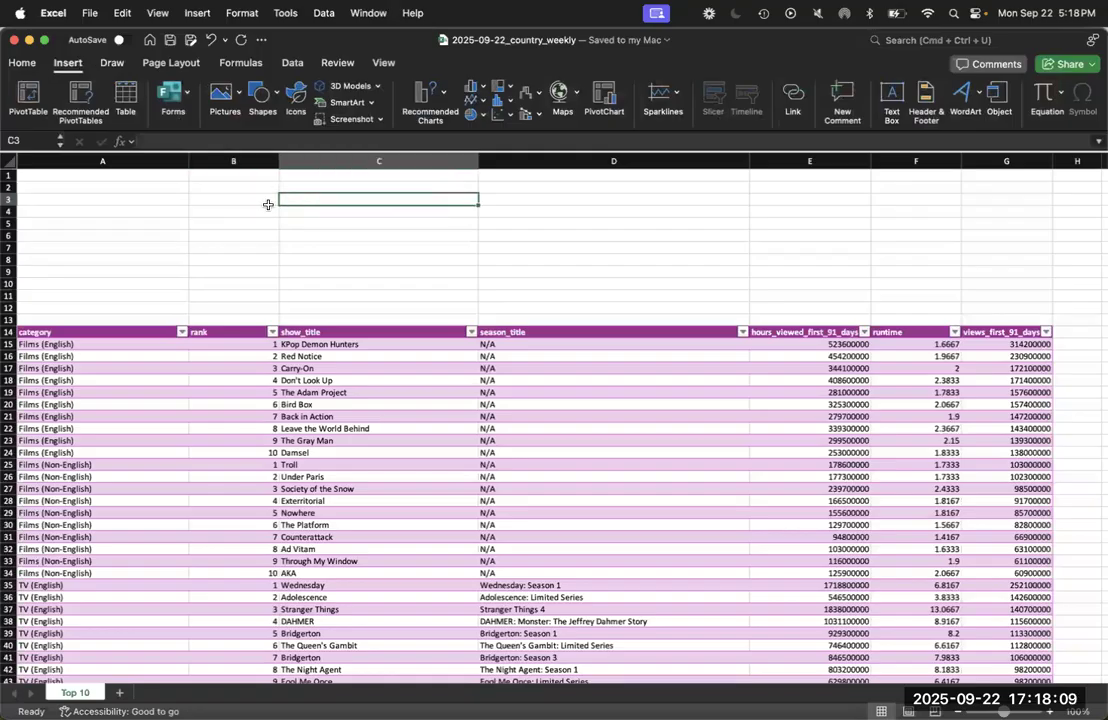
left_click(237, 96)
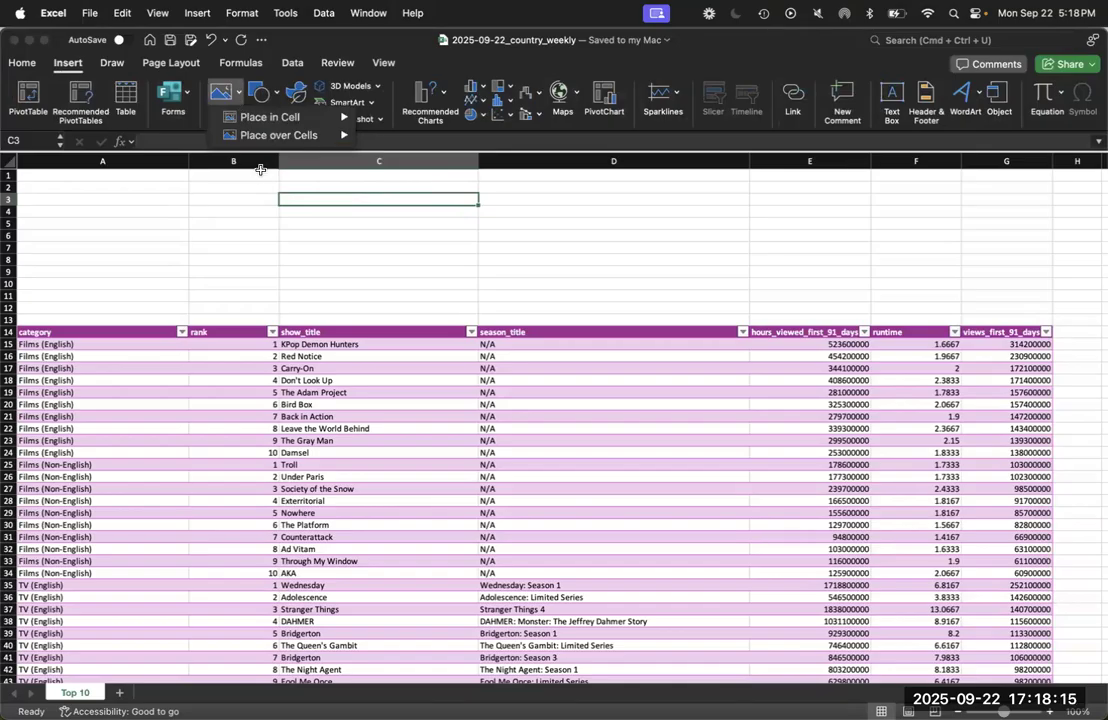
mouse_move(309, 121)
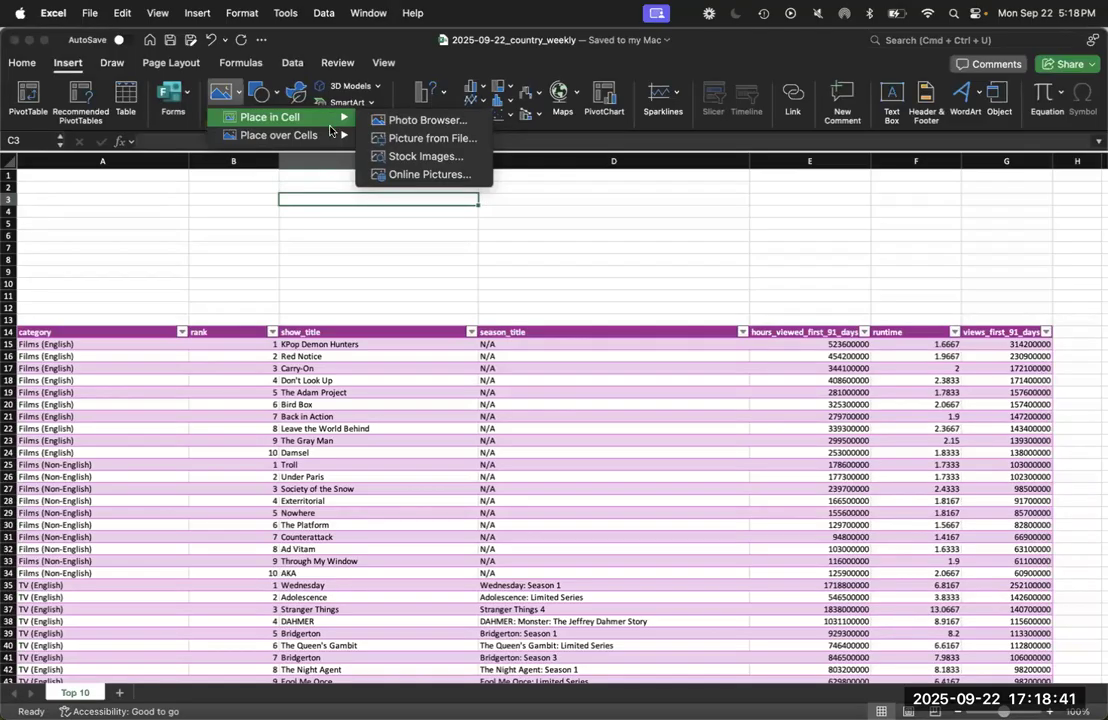
left_click(445, 277)
In Firefox, open the logo downloads from the Netflix Brand Assets page and view the download option for 01_Netflix_Logo.zip, closing it without downloading
key("ctrl+Up")
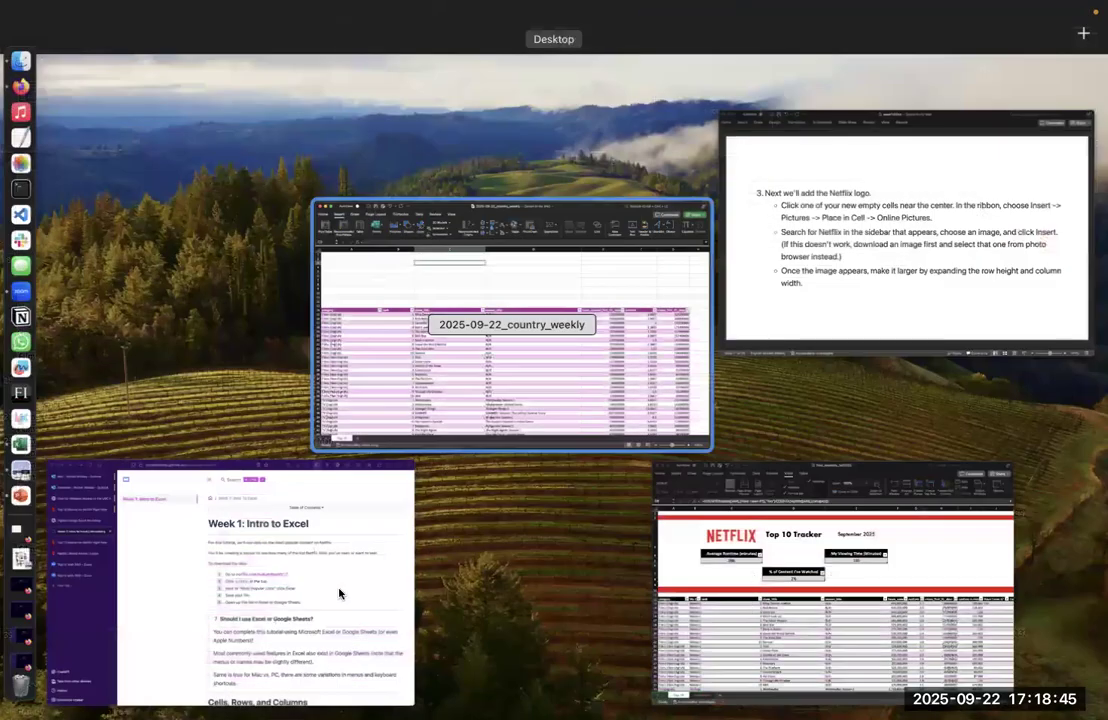
left_click(339, 591)
left_click(145, 296)
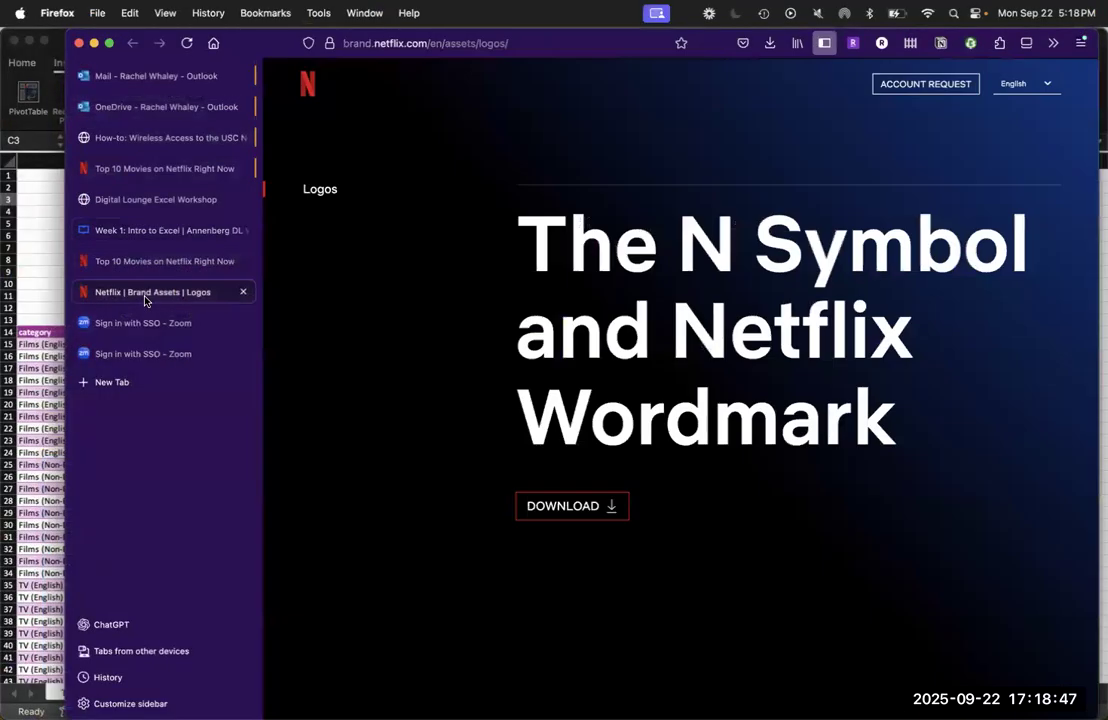
left_click(587, 508)
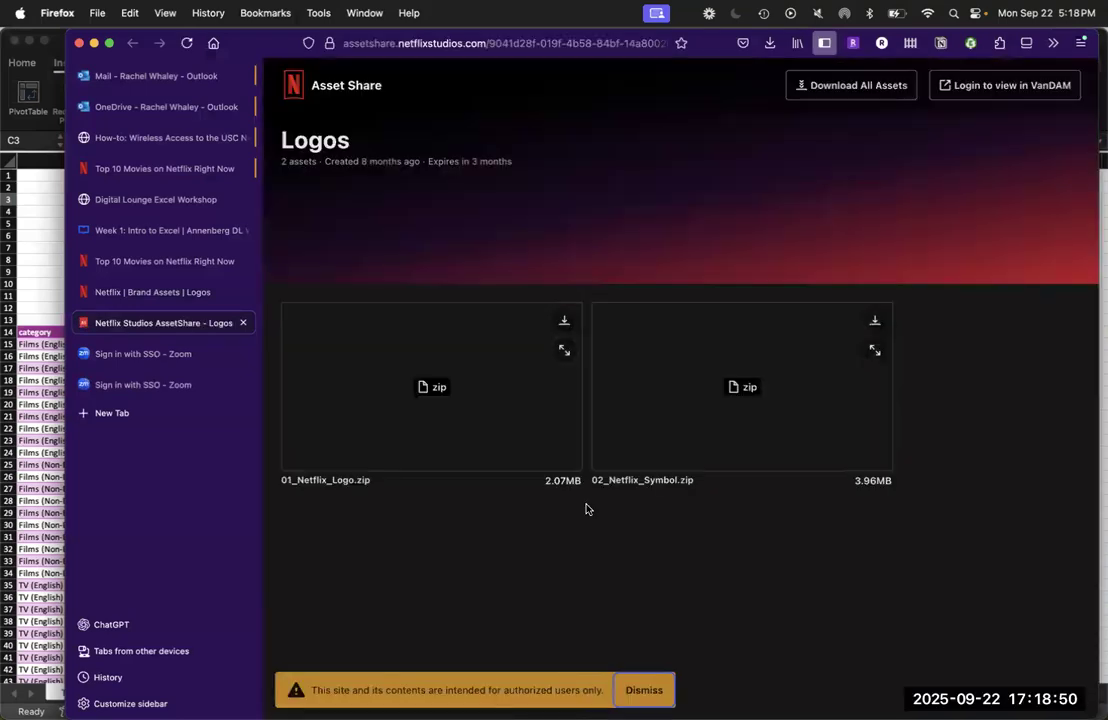
left_click(564, 321)
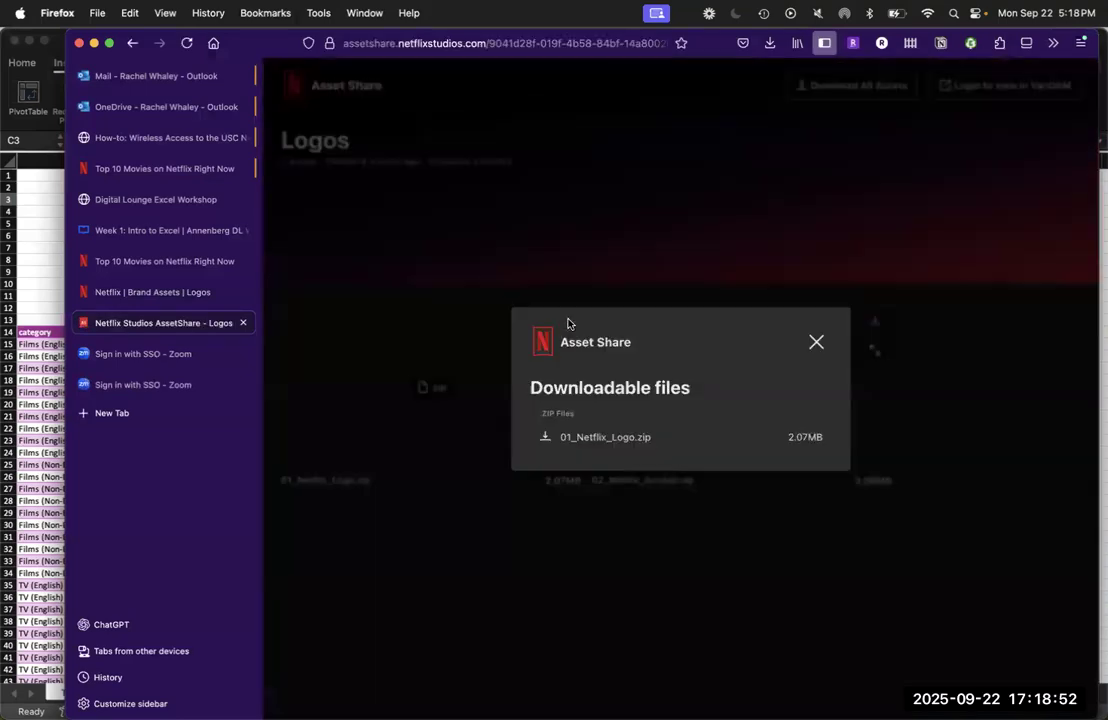
left_click(816, 342)
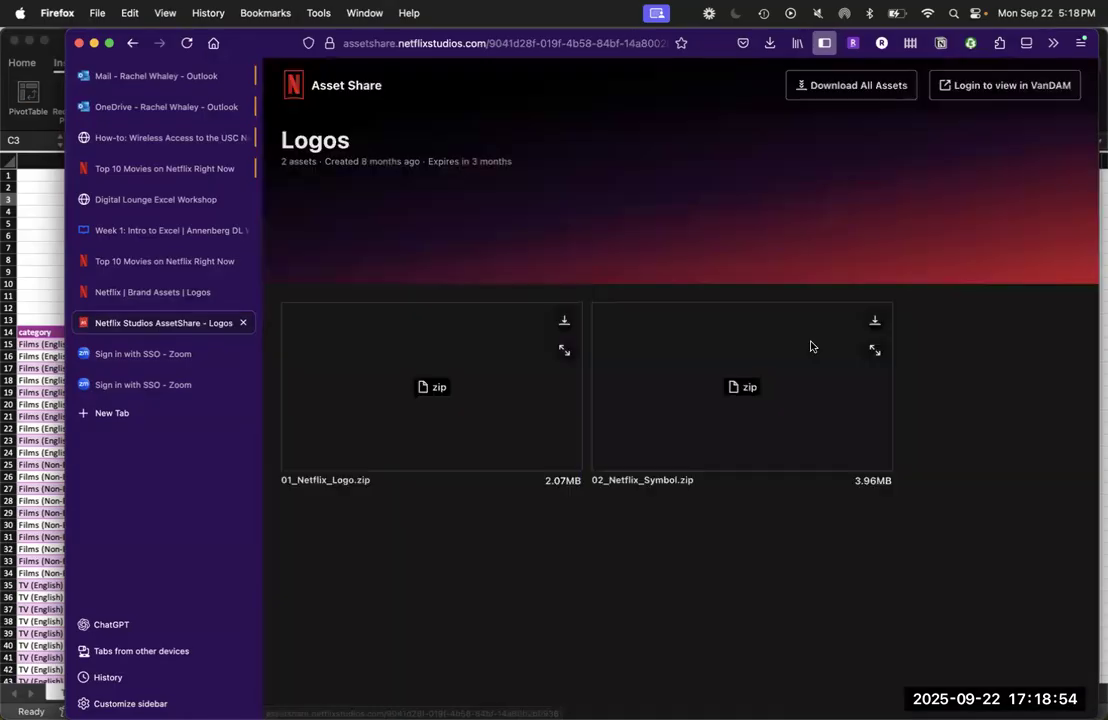
Back in the Excel workbook, try to place a logo picture from a file in cell B5, checking the Excel Fall 2025, Desktop and Downloads folders
left_click(54, 223)
left_click(203, 222)
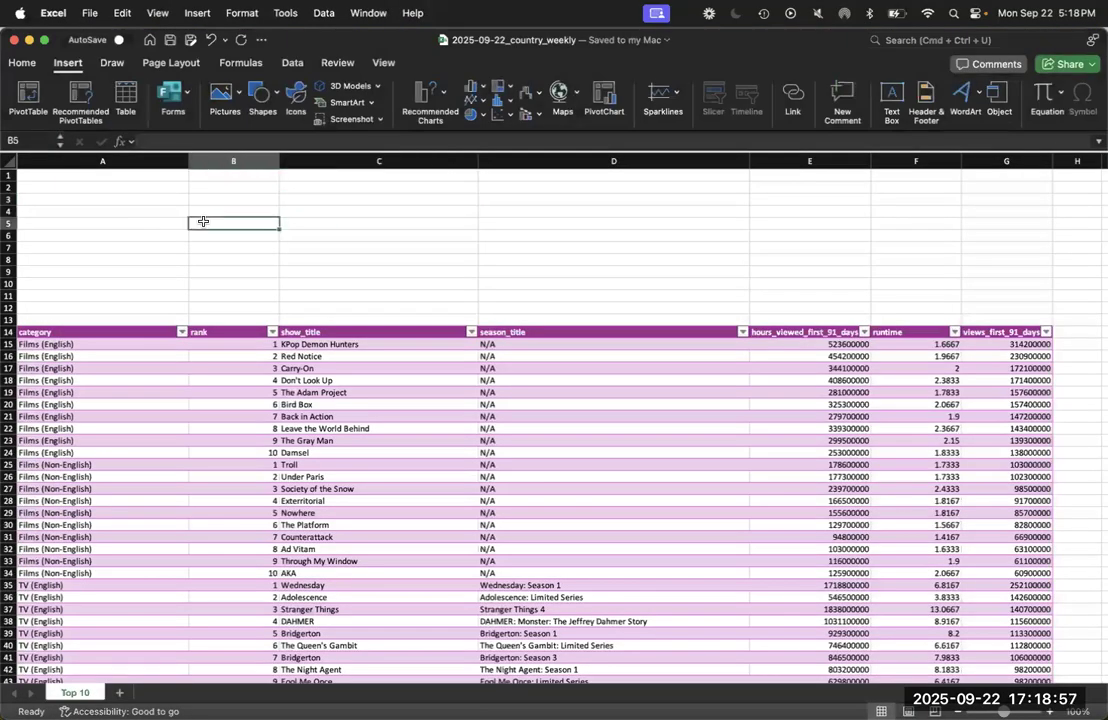
key("ctrl+Up")
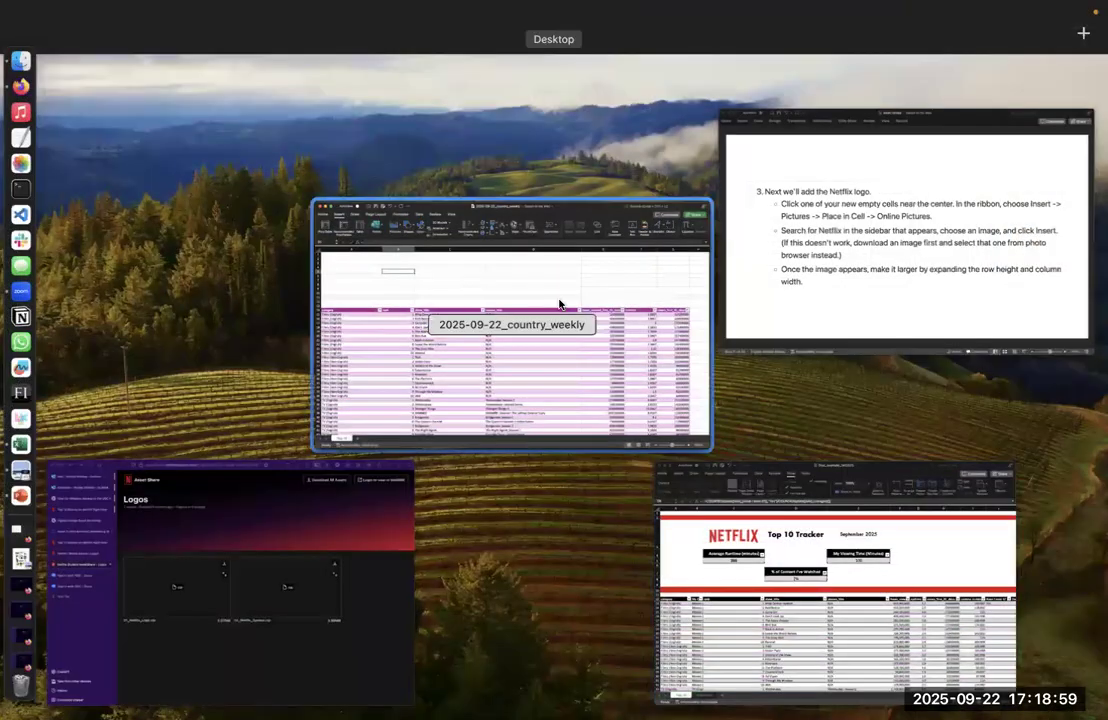
left_click(559, 304)
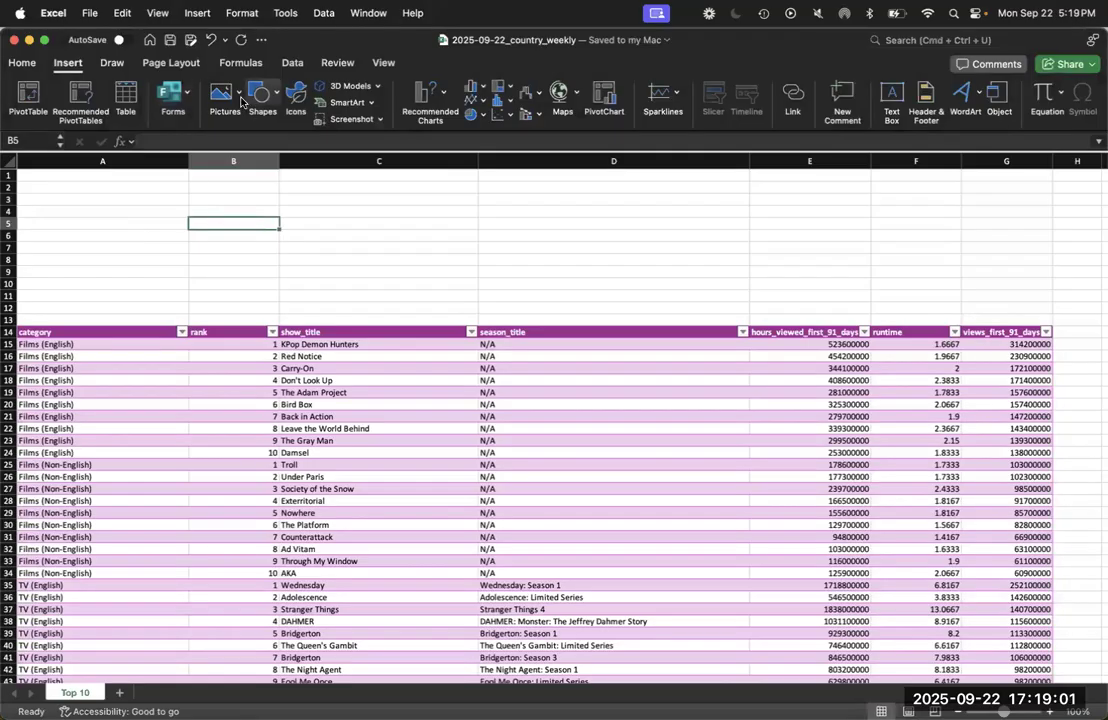
left_click(210, 90)
mouse_move(262, 117)
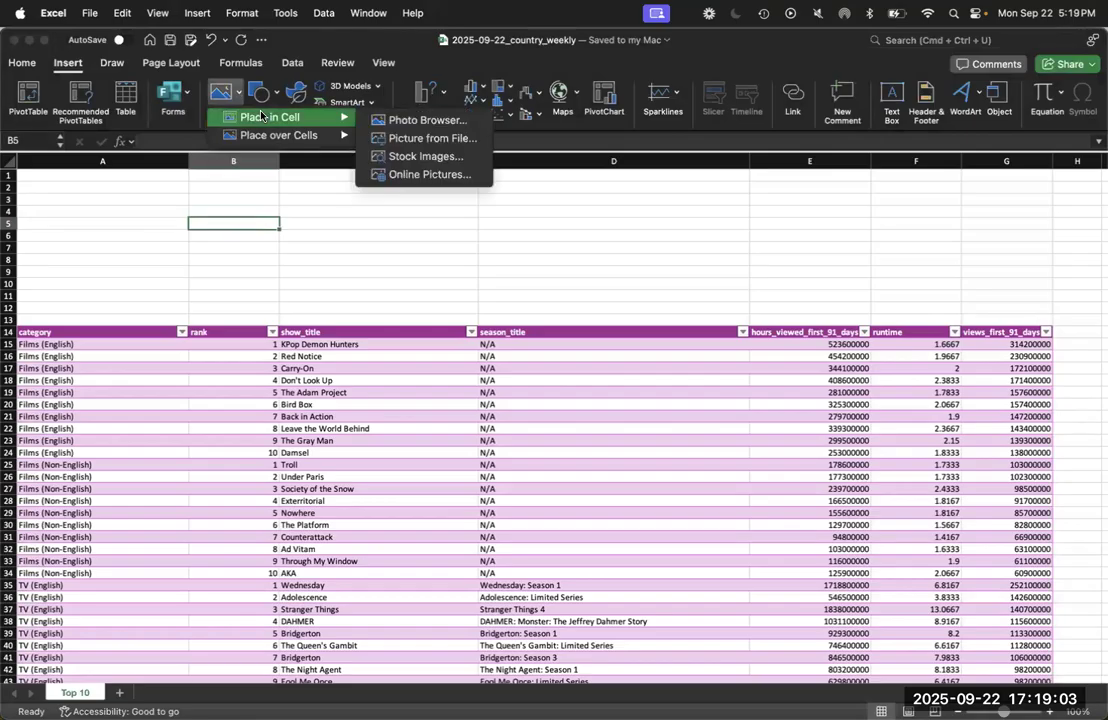
left_click(406, 139)
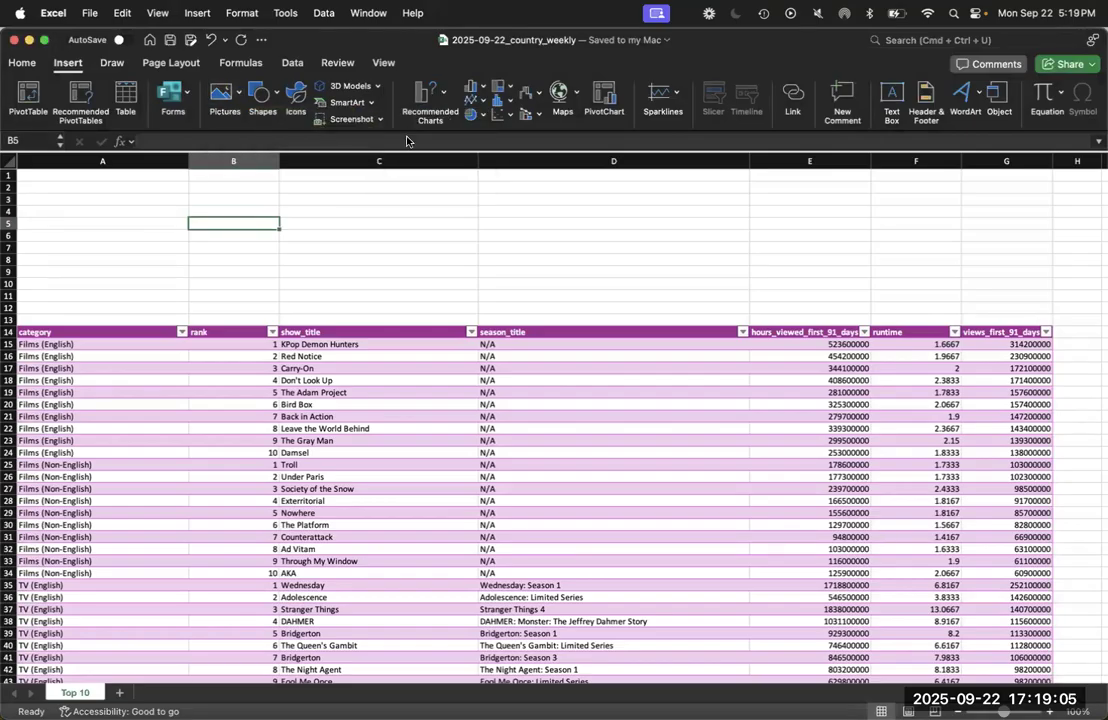
left_click(734, 247)
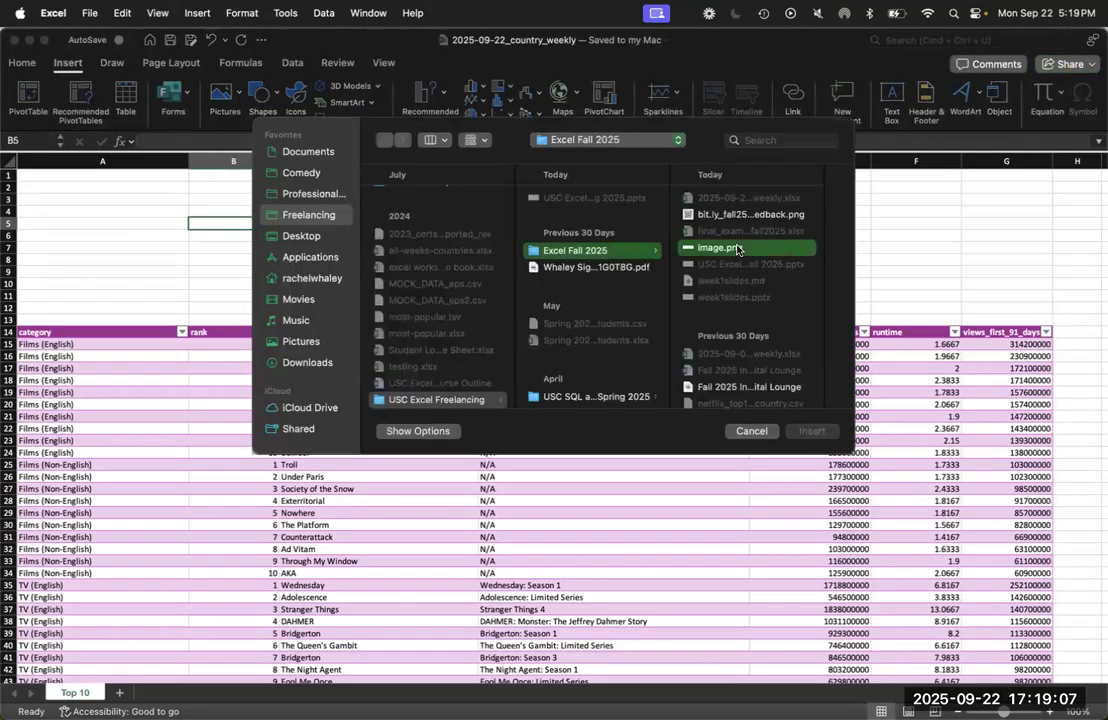
scroll(616, 318, "down", 3)
scroll(614, 318, "up", 5)
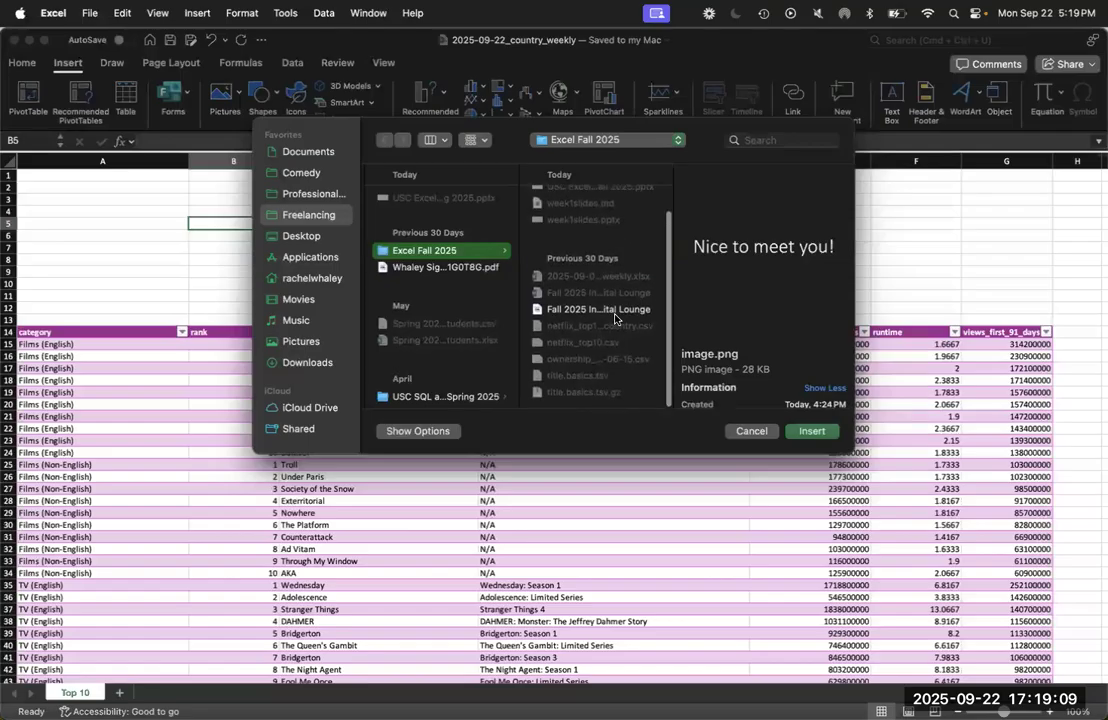
scroll(614, 330, "down", 3)
scroll(613, 352, "up", 2)
left_click(302, 236)
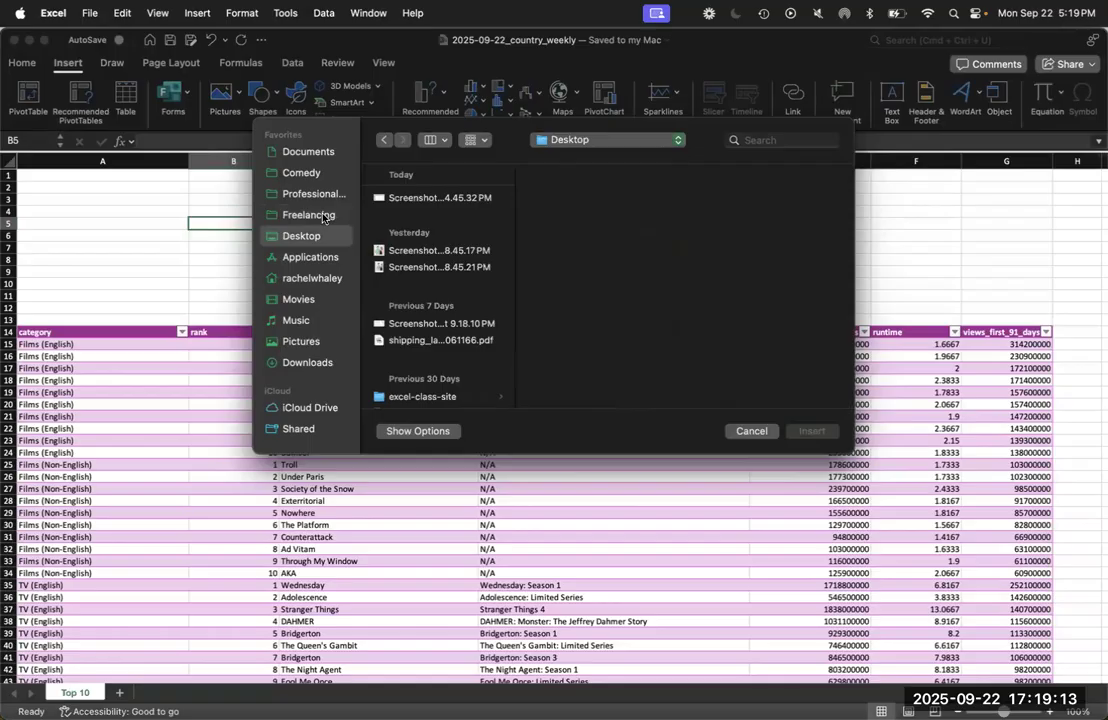
left_click(317, 362)
scroll(420, 270, "down", 5)
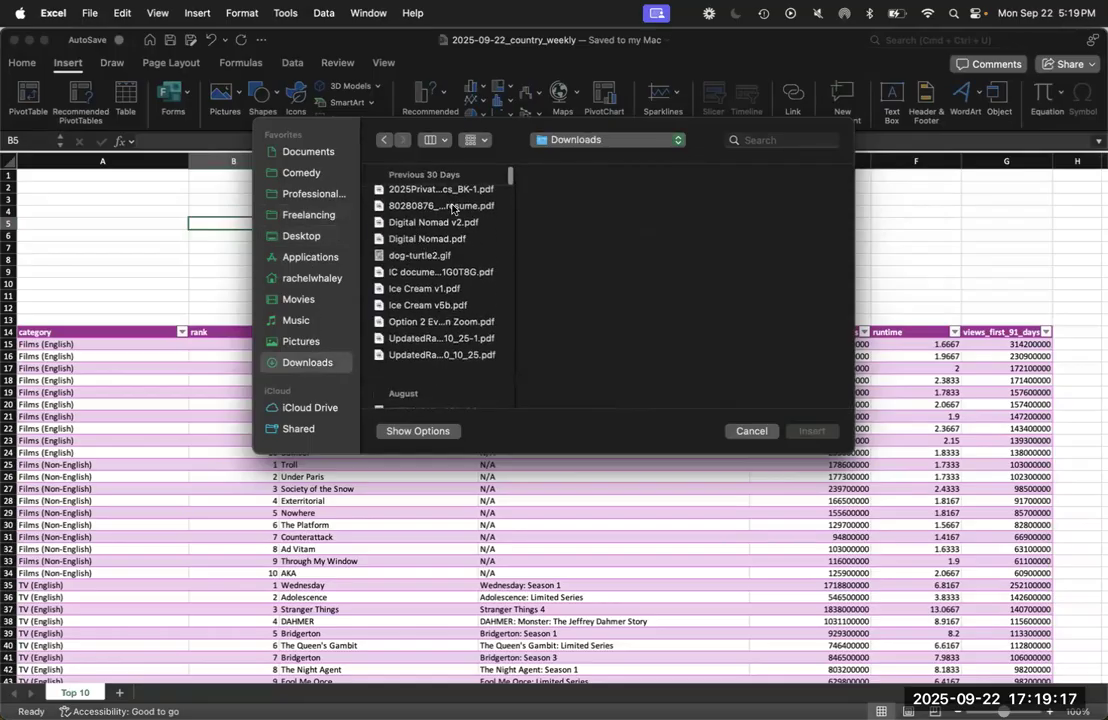
scroll(459, 194, "up", 5)
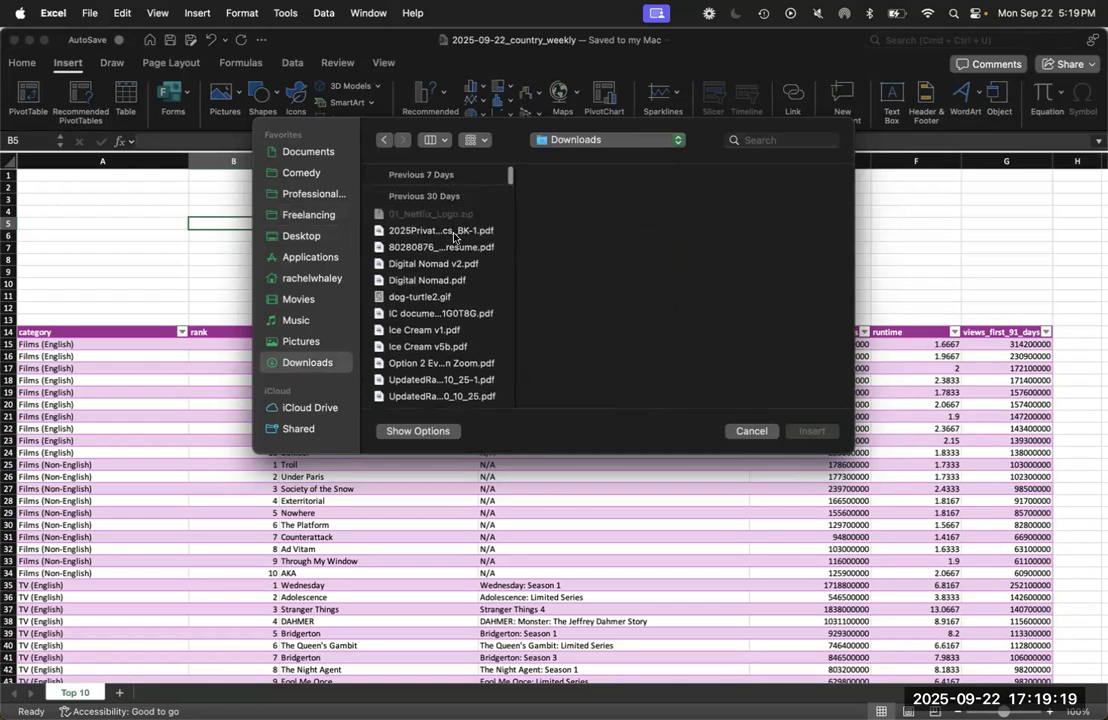
left_click(752, 430)
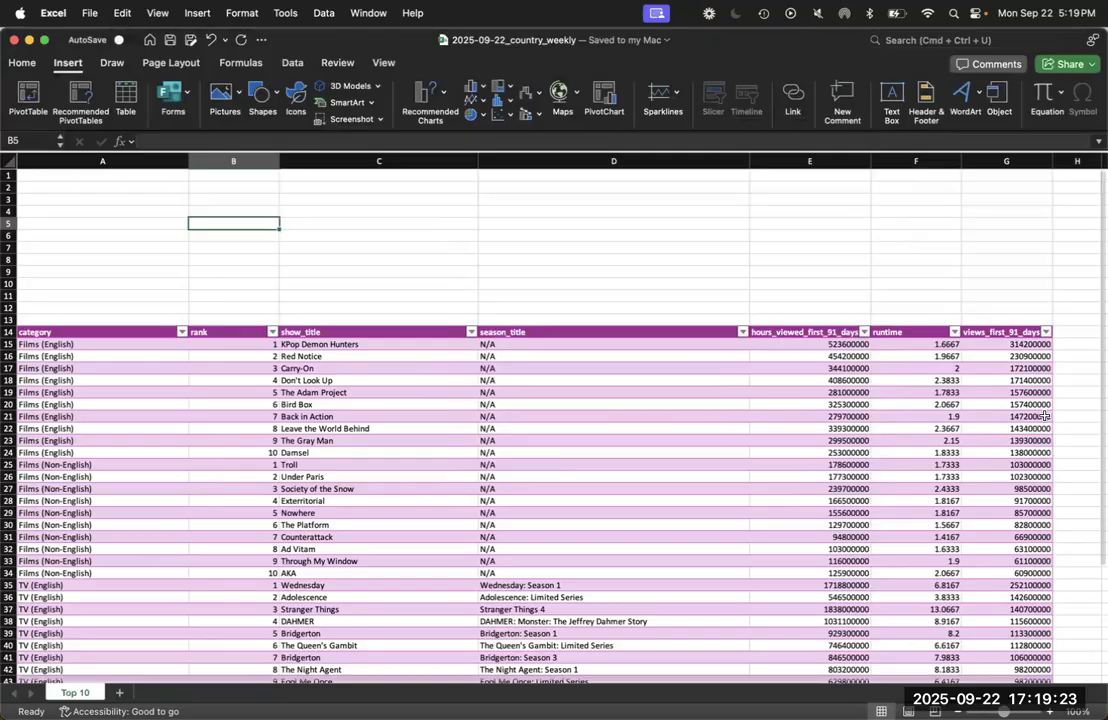
Copy the Netflix logo cell C3 from the final_example_fall2025 workbook and paste it into cell B2 of the country_weekly workbook
left_click_drag(1106, 458, 967, 458)
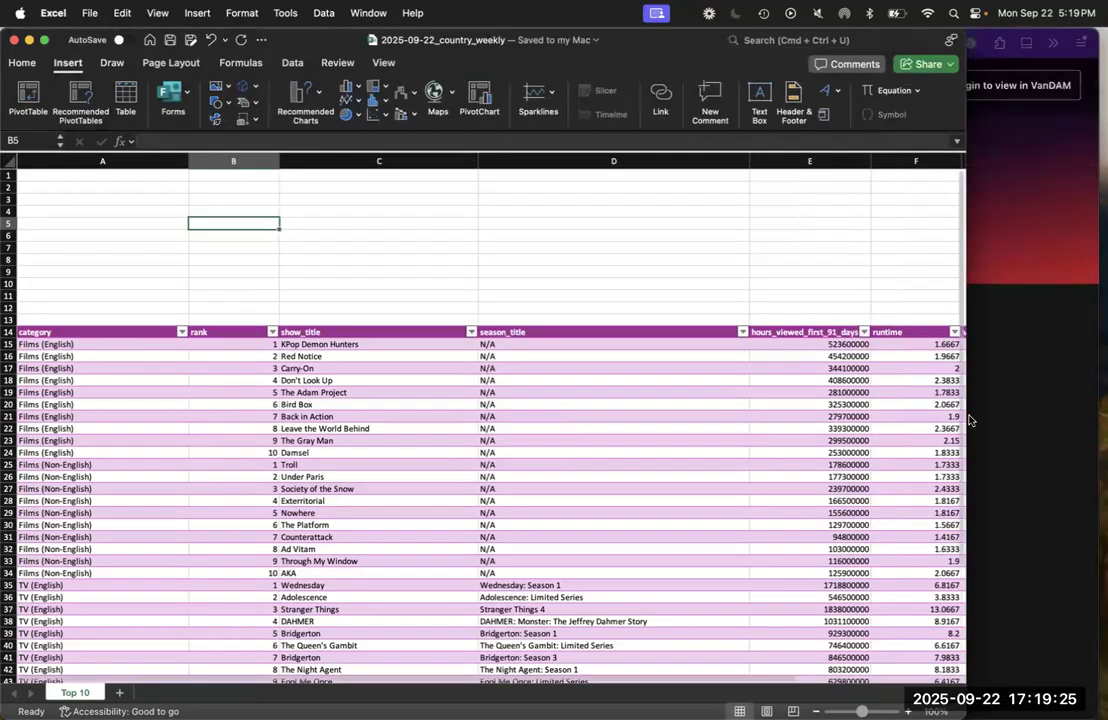
key("ctrl+Up")
left_click(936, 502)
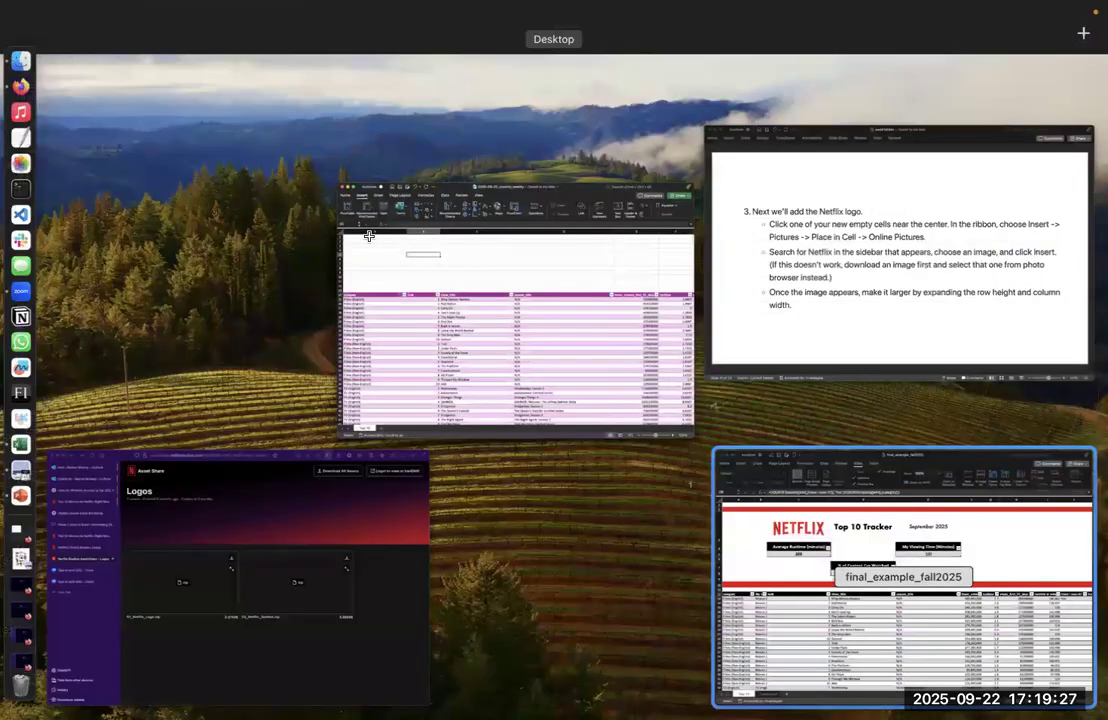
left_click(259, 228)
key("super+c")
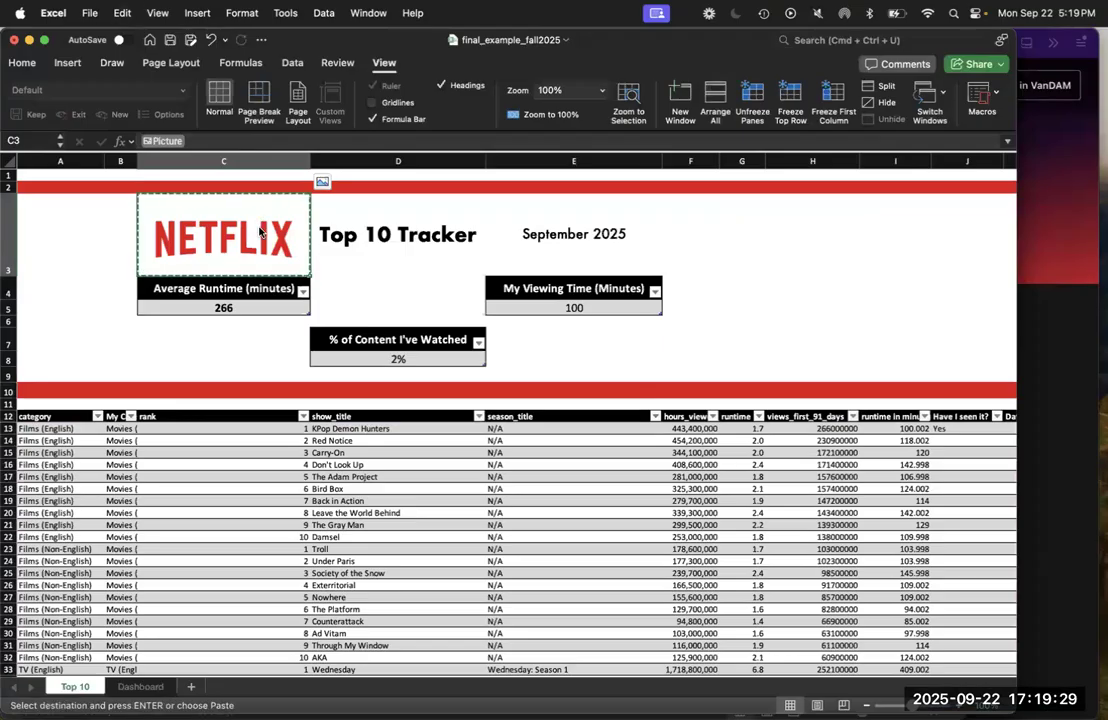
key("ctrl+Up")
left_click(430, 369)
left_click(257, 188)
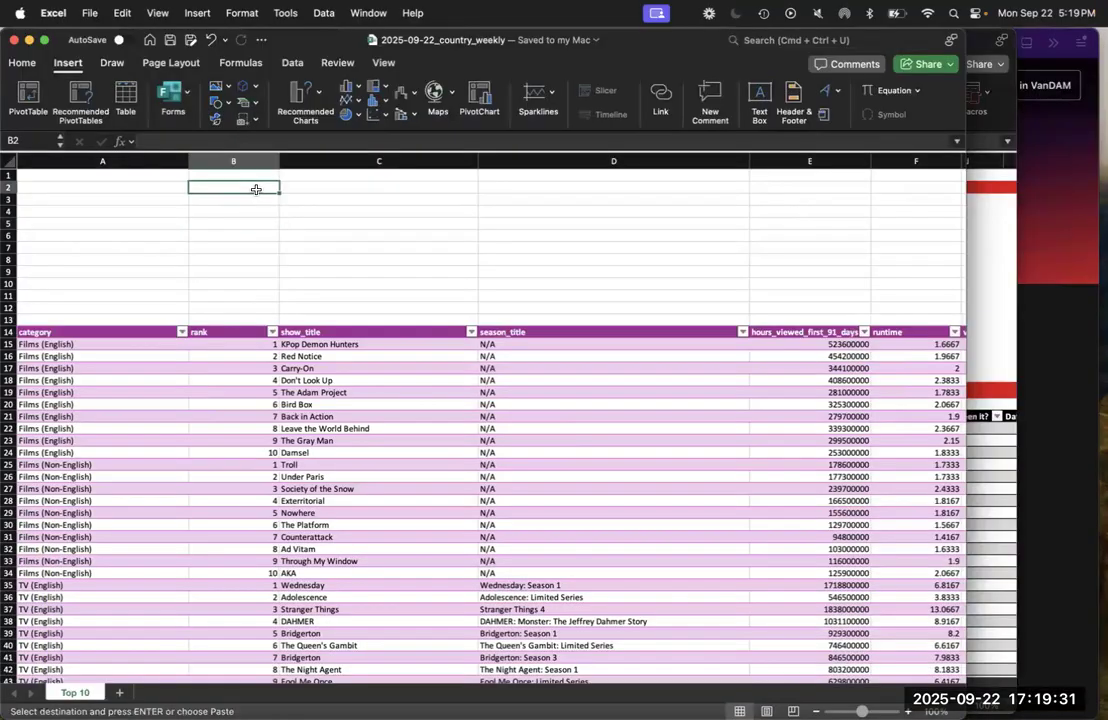
key("super+v")
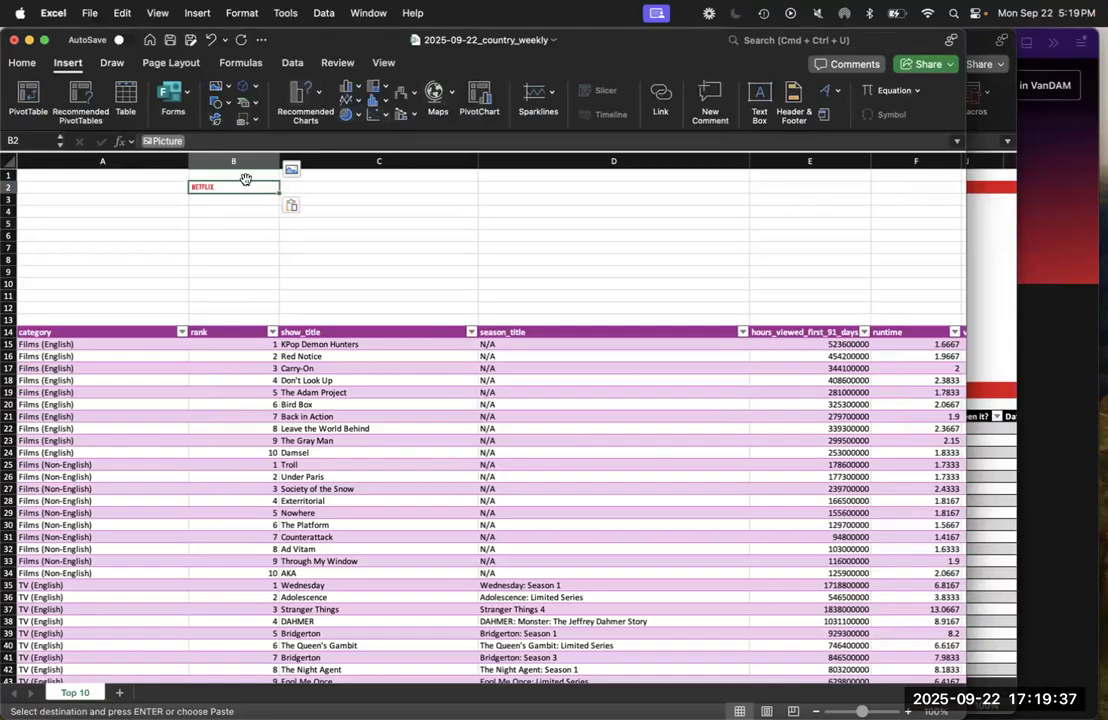
Enlarge the Netflix logo by increasing row 2's height and column B's width, and save the workbook
mouse_move(55, 209)
left_click_drag(8, 190, 9, 244)
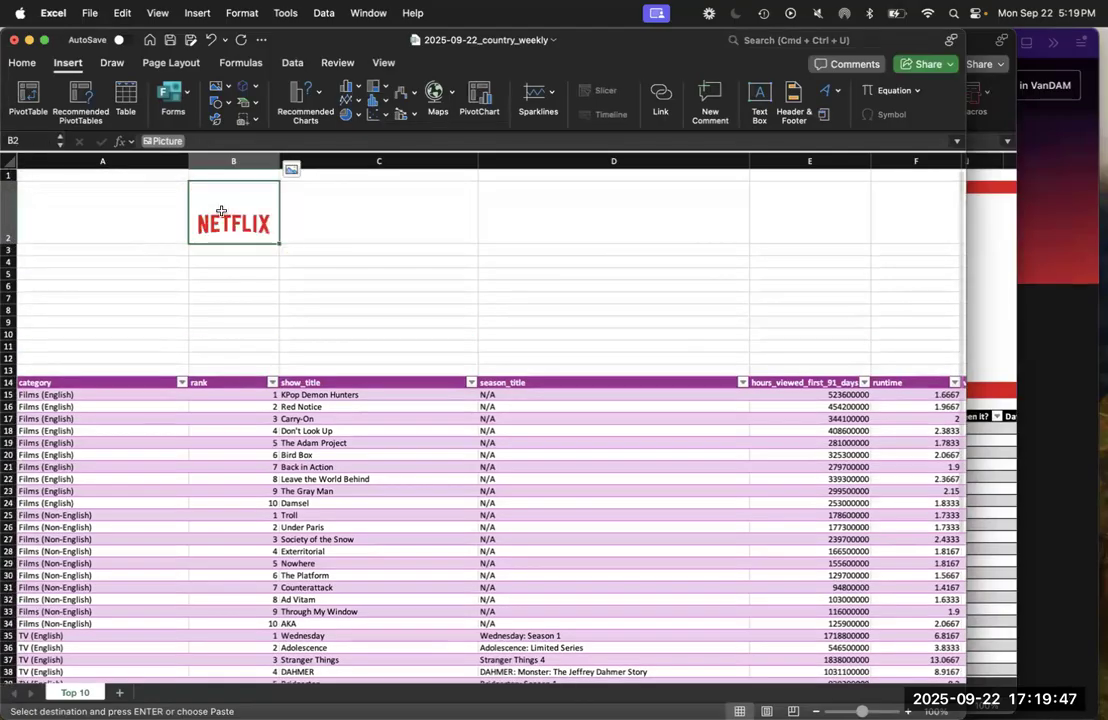
left_click_drag(279, 158, 378, 155)
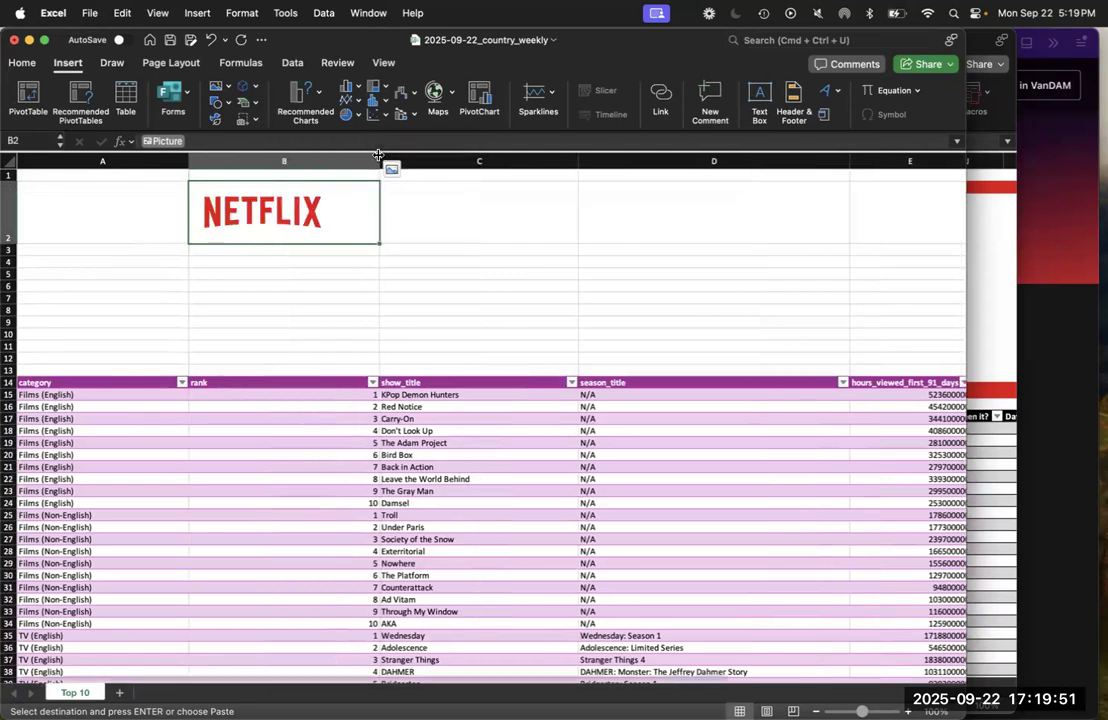
left_click_drag(10, 243, 11, 265)
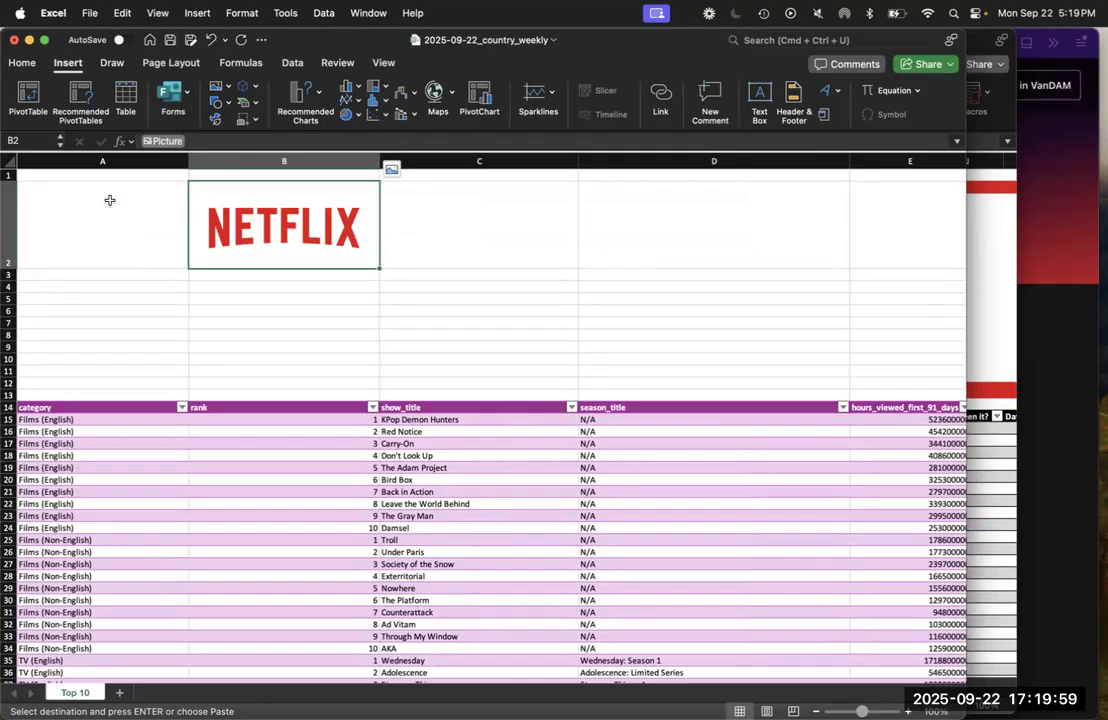
left_click(381, 289)
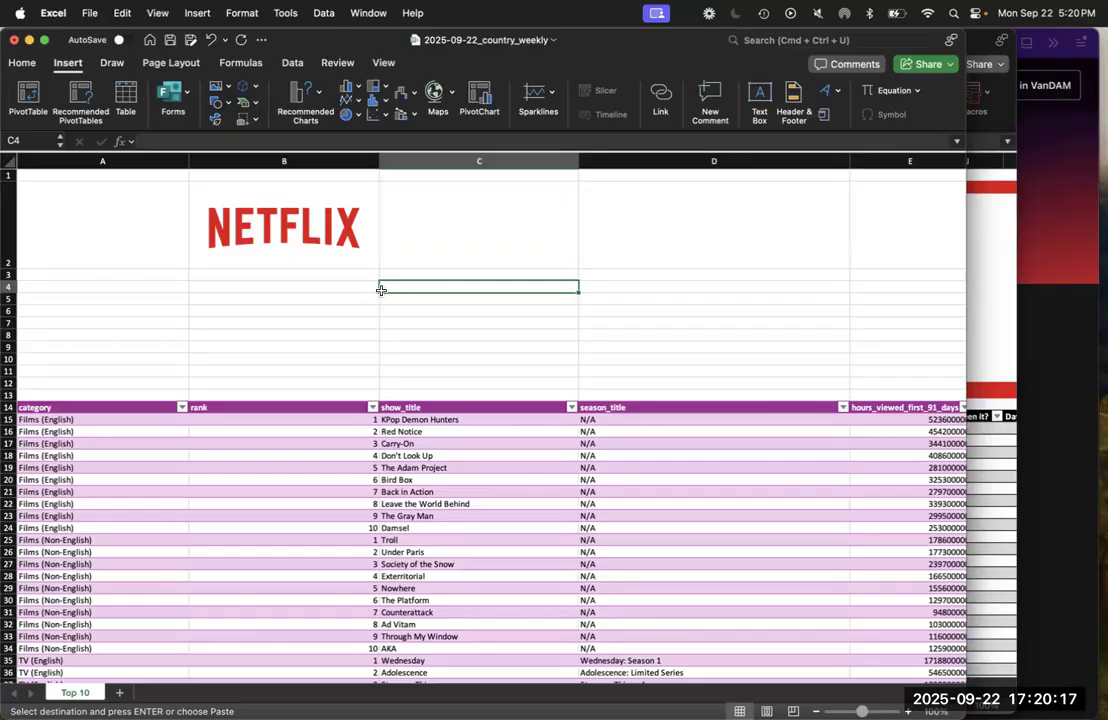
key("super+s")
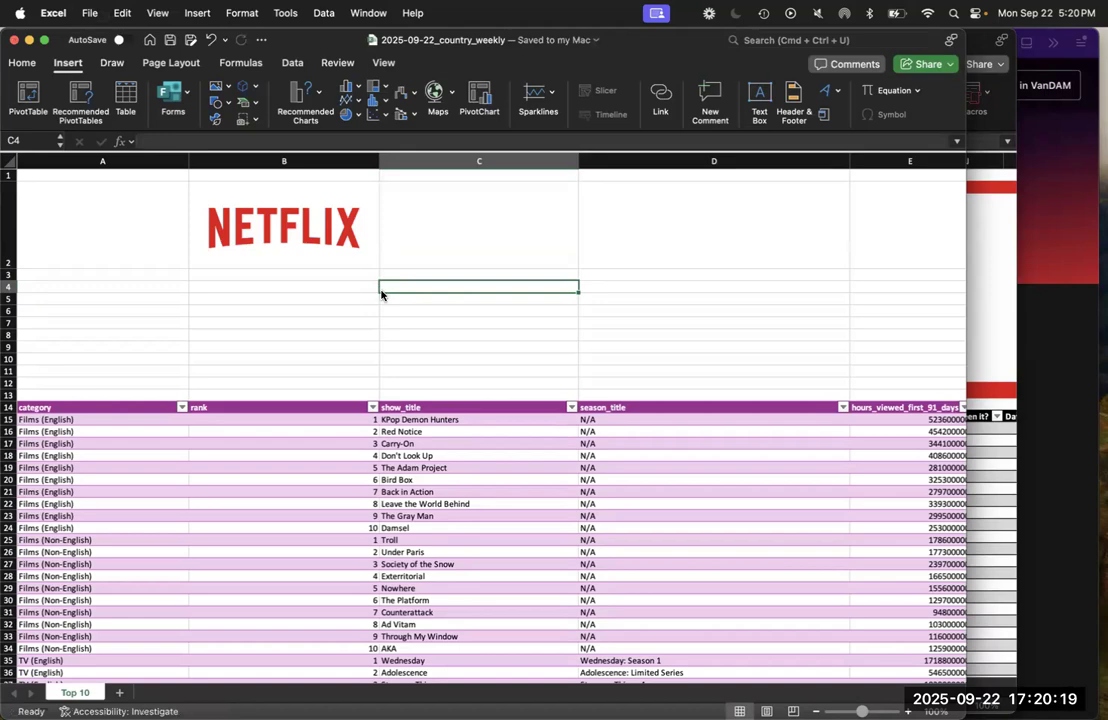
Check the logo slide in PowerPoint, and in Excel view the Online Pictures search for placing a picture in cell B3, closing it without inserting
key("ctrl+Up")
left_click(905, 278)
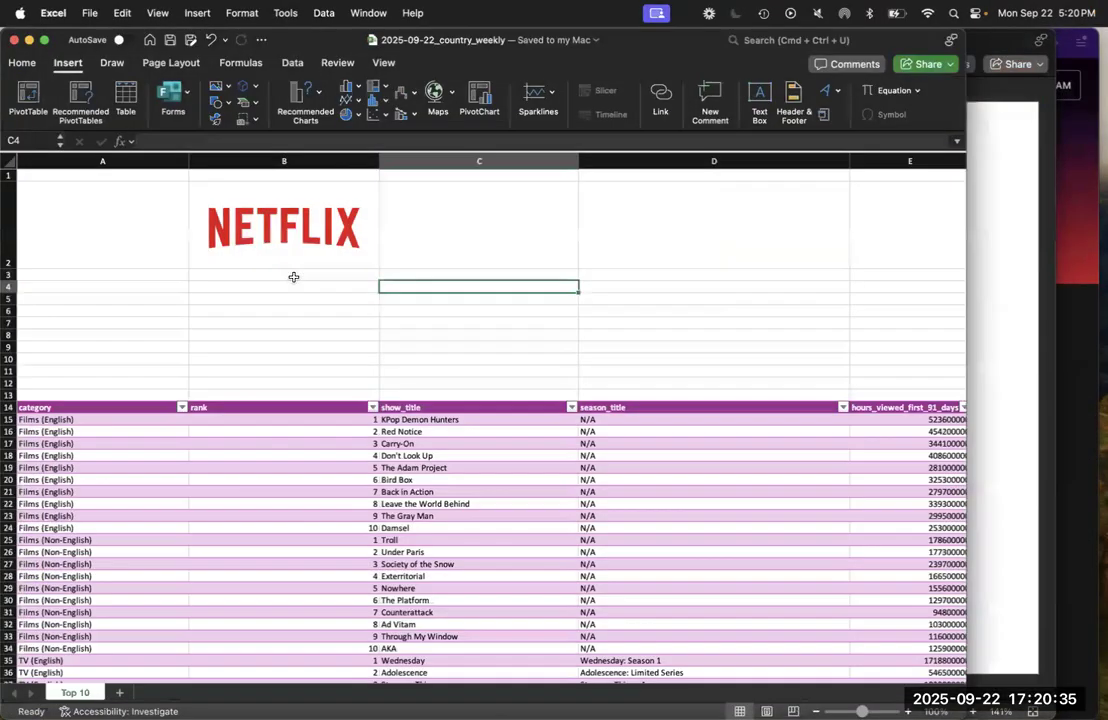
left_click(293, 277)
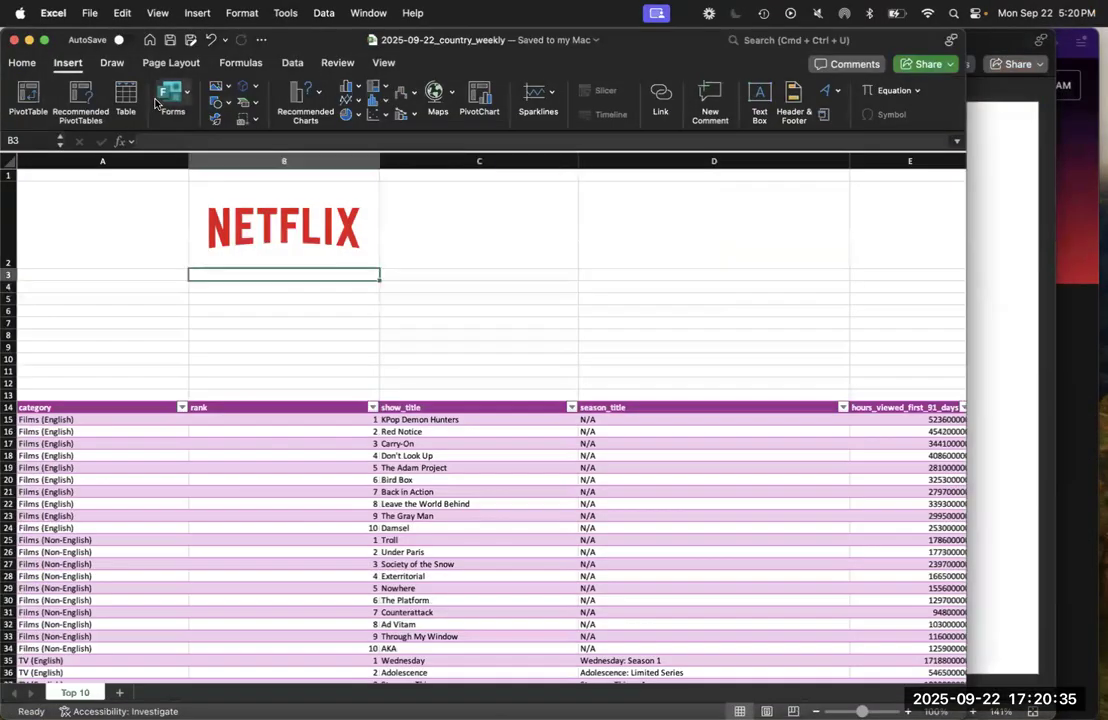
left_click(224, 88)
mouse_move(300, 105)
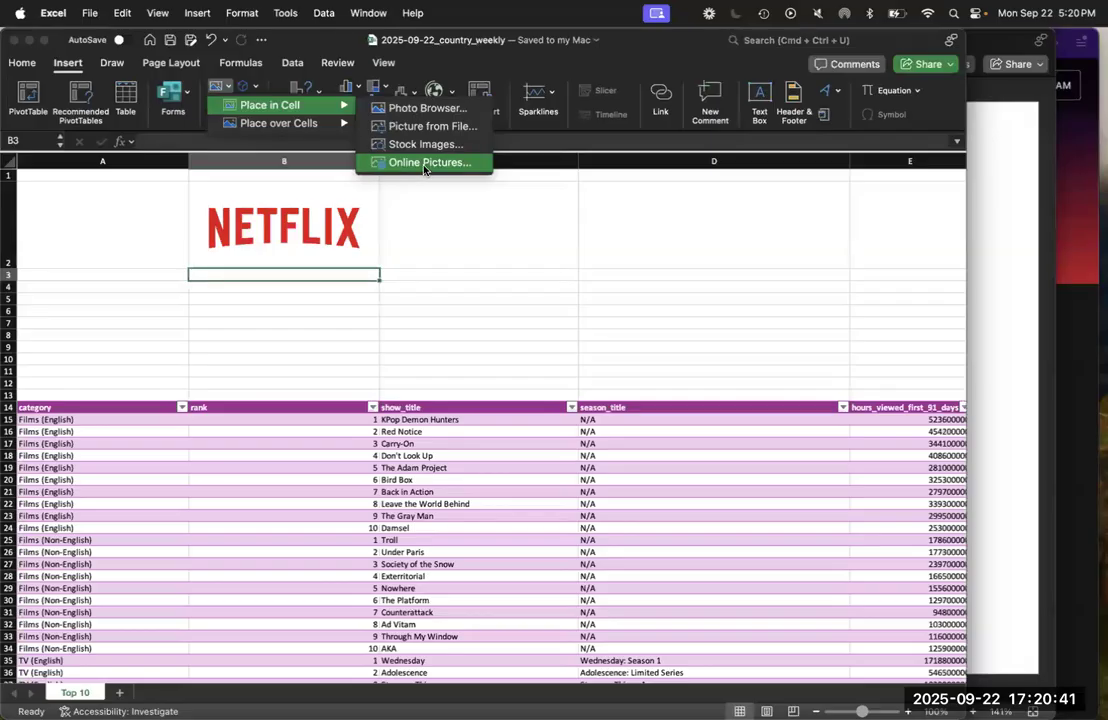
left_click(424, 166)
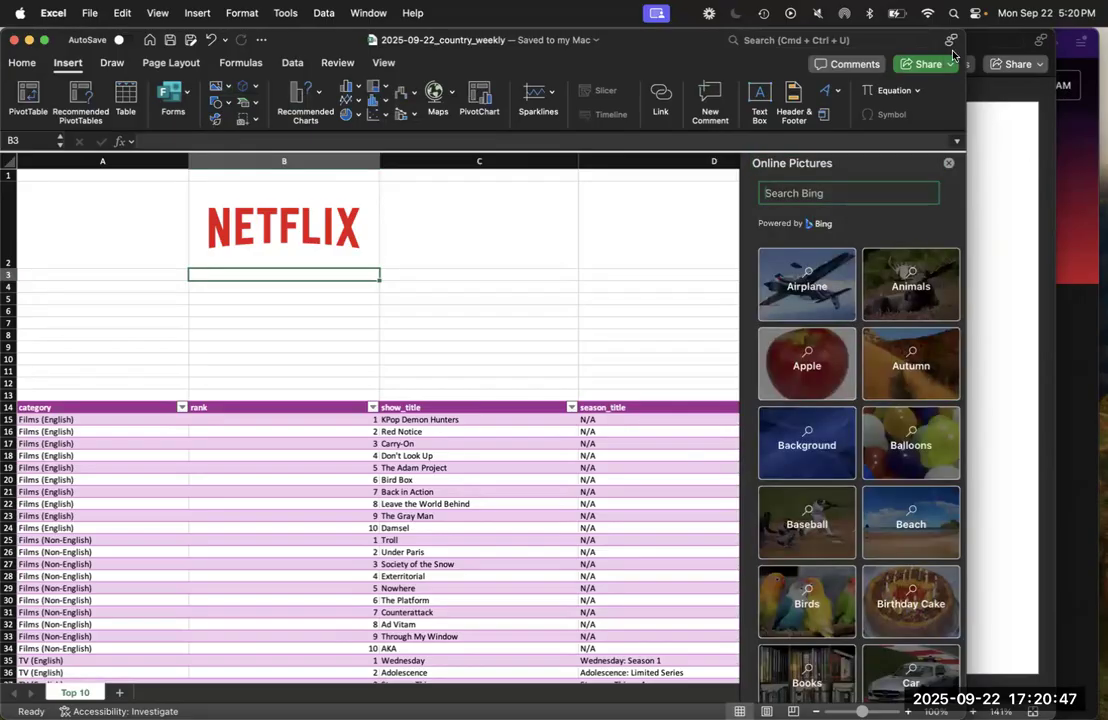
left_click(947, 163)
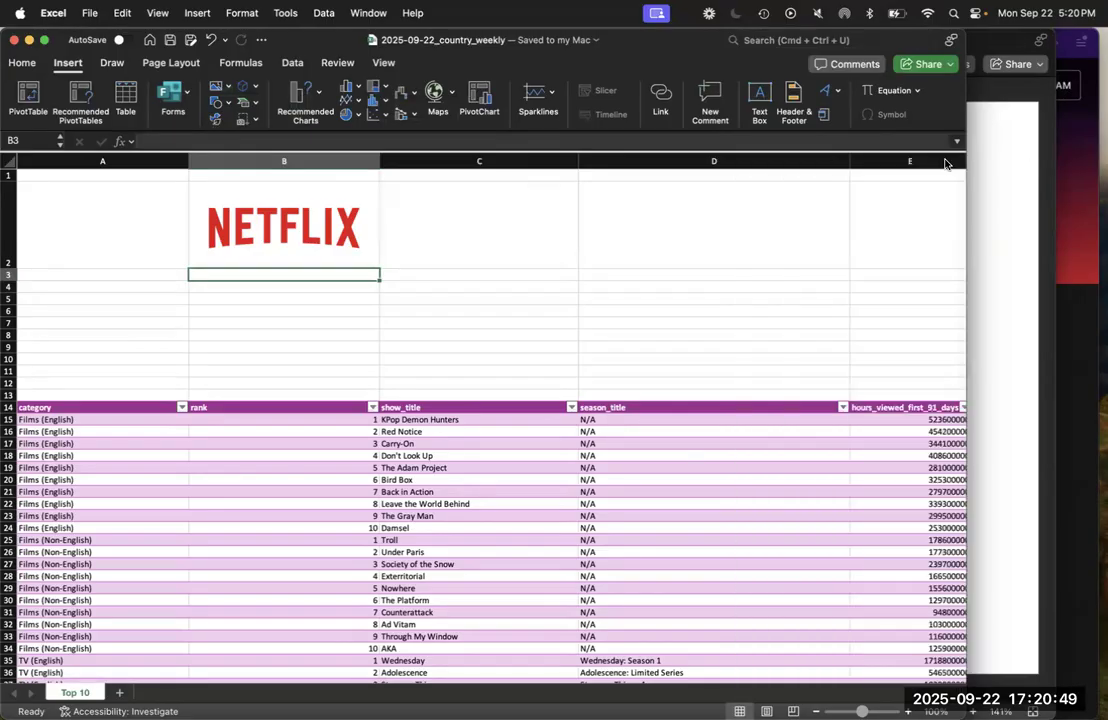
Switch to the week1slides presentation in PowerPoint and advance to the slide about adding a title
left_click(1009, 190)
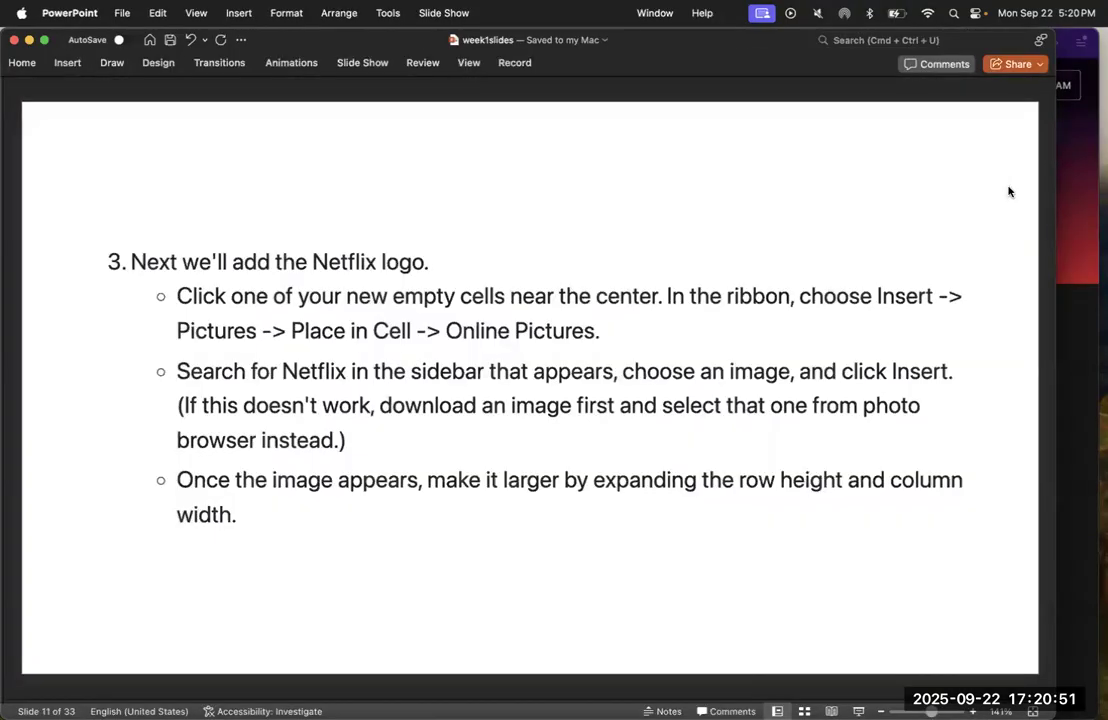
key("Page_Down")
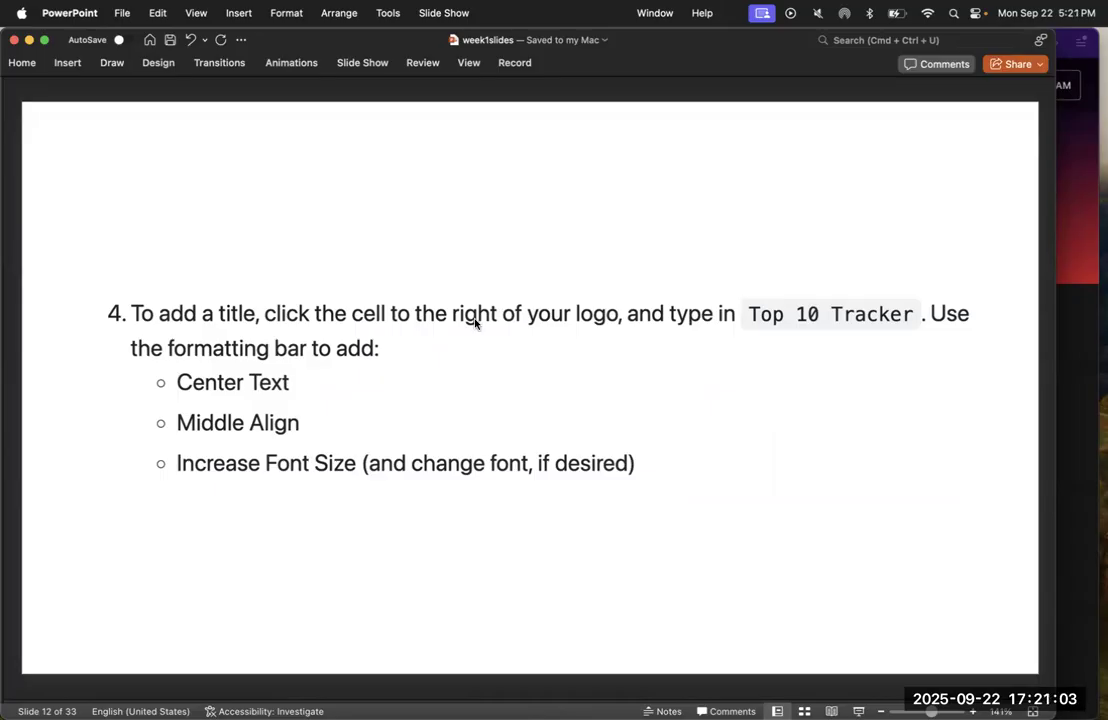
mouse_move(5, 340)
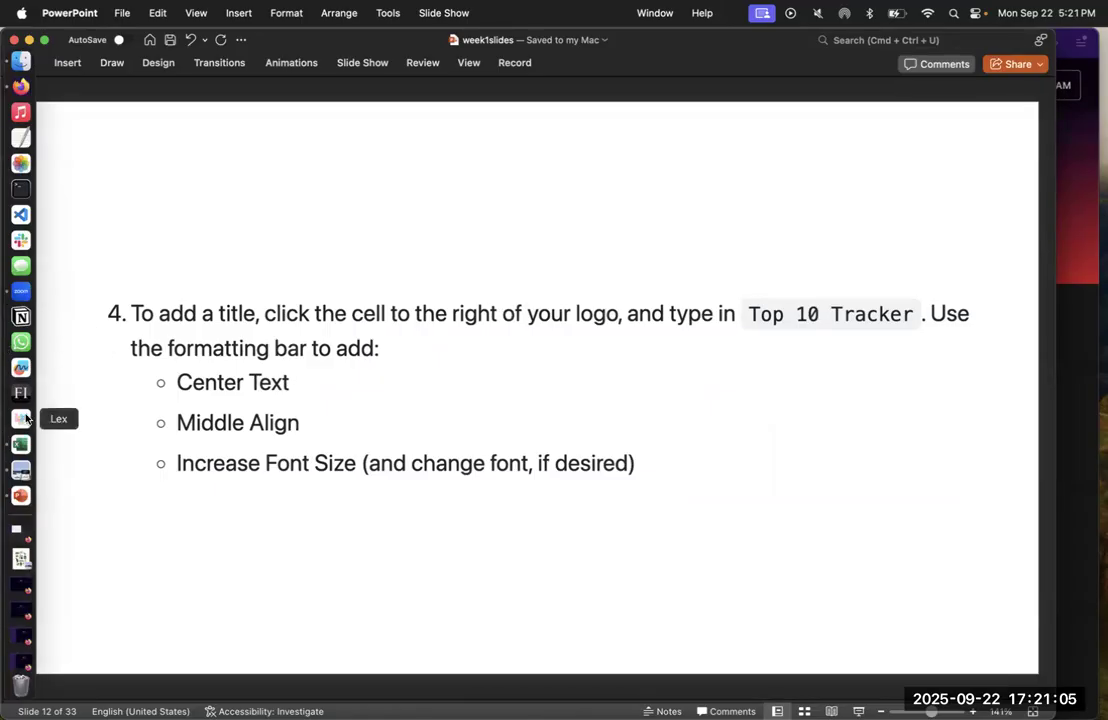
Return to the country_weekly workbook in Excel and enter the title "Top 10 Tracker" in cell C2 beside the logo
key("ctrl+Up")
left_click(568, 366)
left_click(484, 206)
type("To")
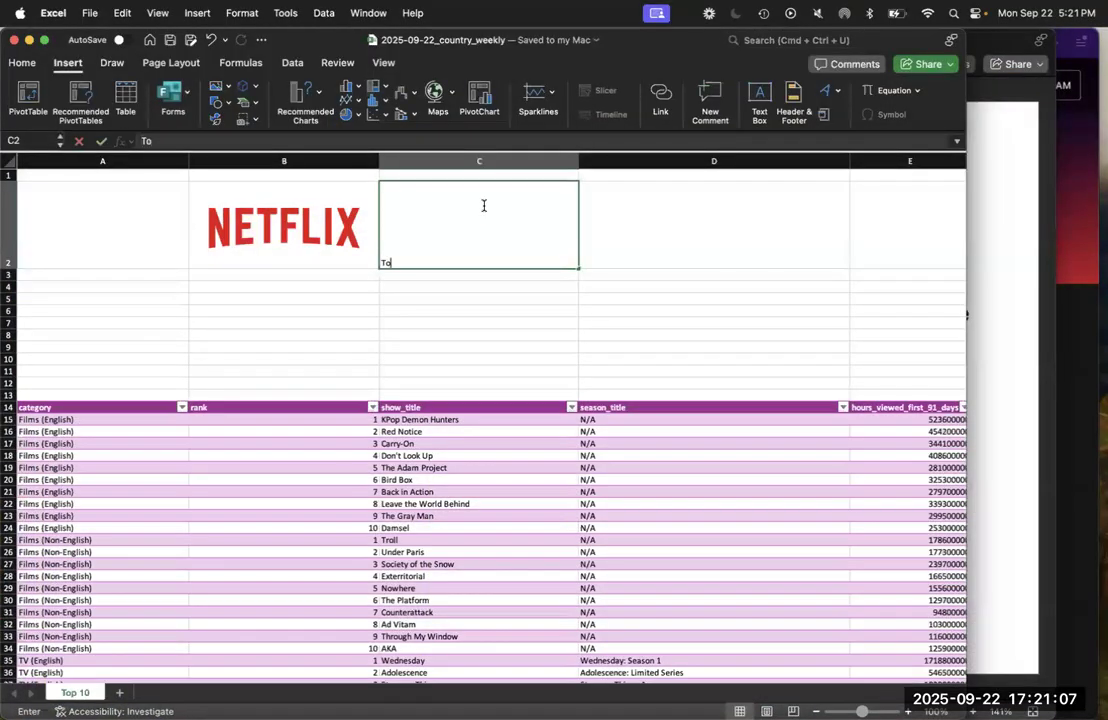
type("p 10 Tracker")
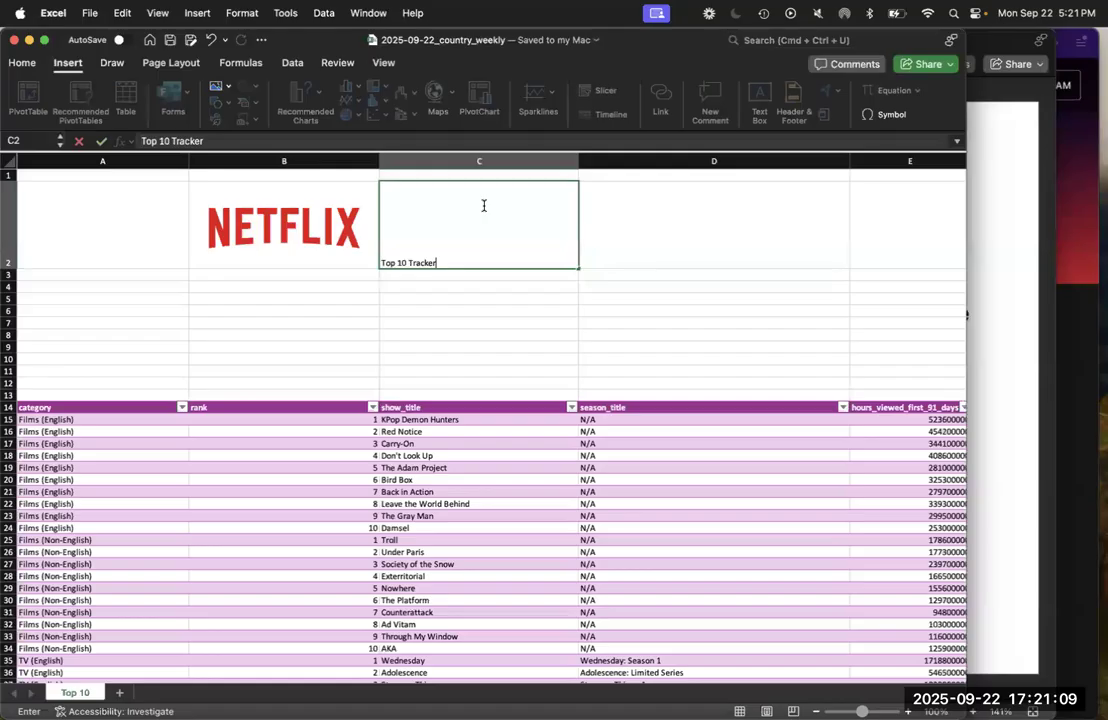
key("Return")
Format the title in cell C2 as bold Futura at font size 22
left_click(484, 206)
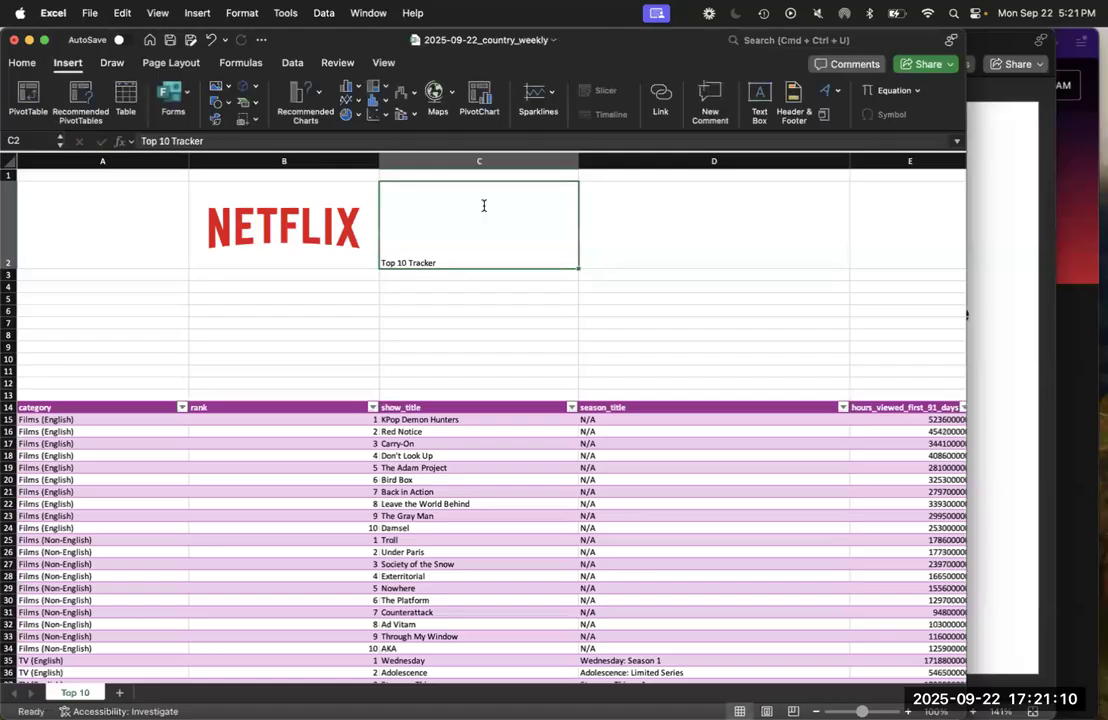
left_click(22, 62)
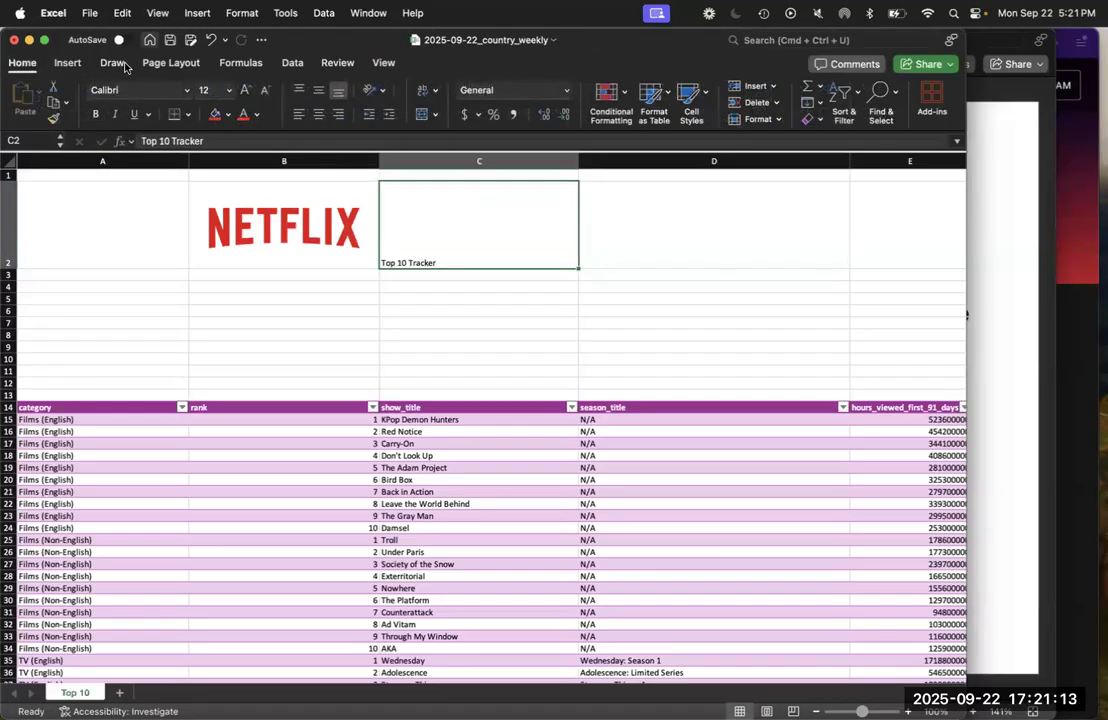
left_click(246, 91)
left_click(246, 91)
left_click(246, 91)
left_click(246, 91)
left_click(246, 91)
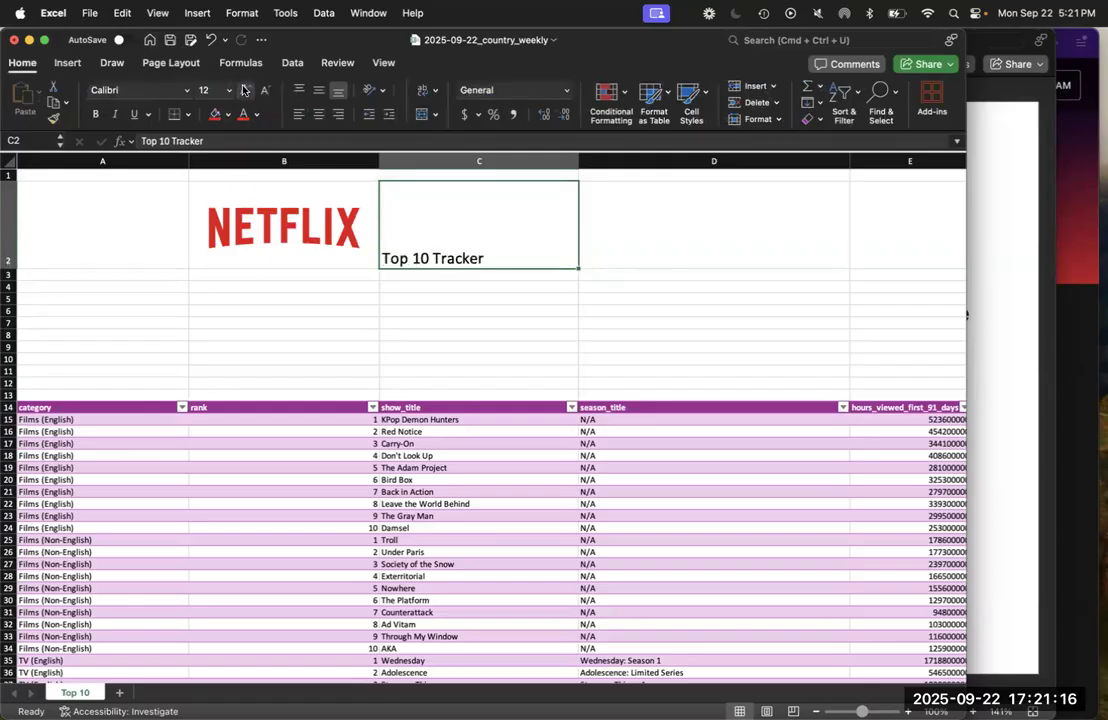
left_click(97, 115)
left_click(167, 91)
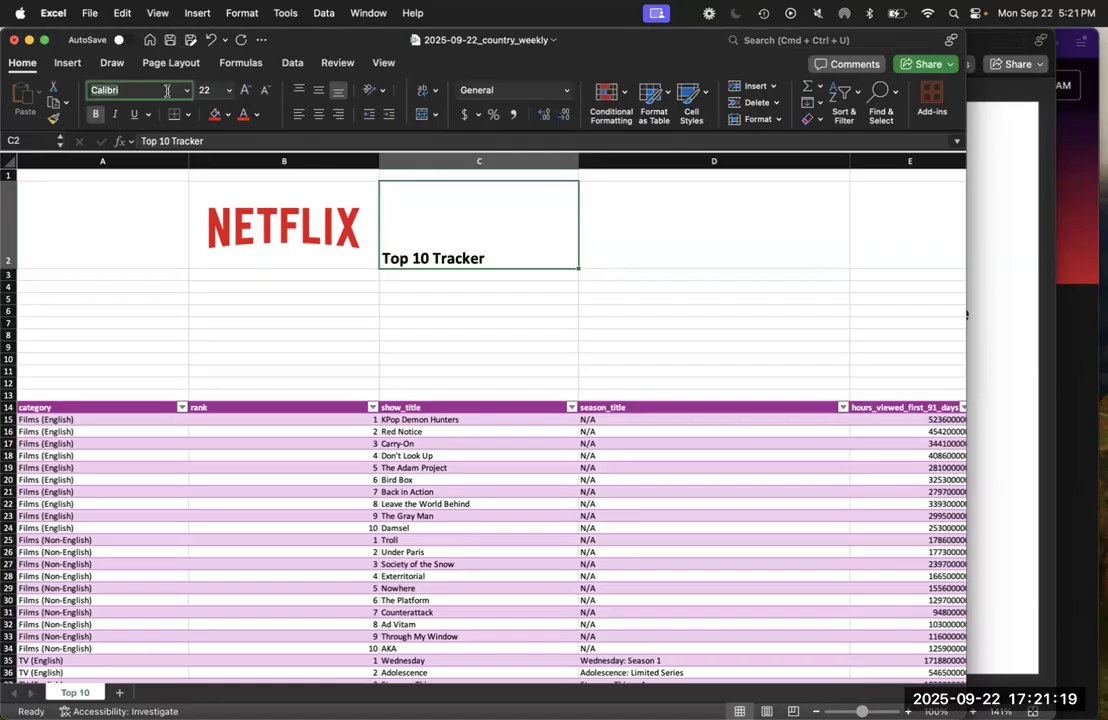
type("Futura")
key("Return")
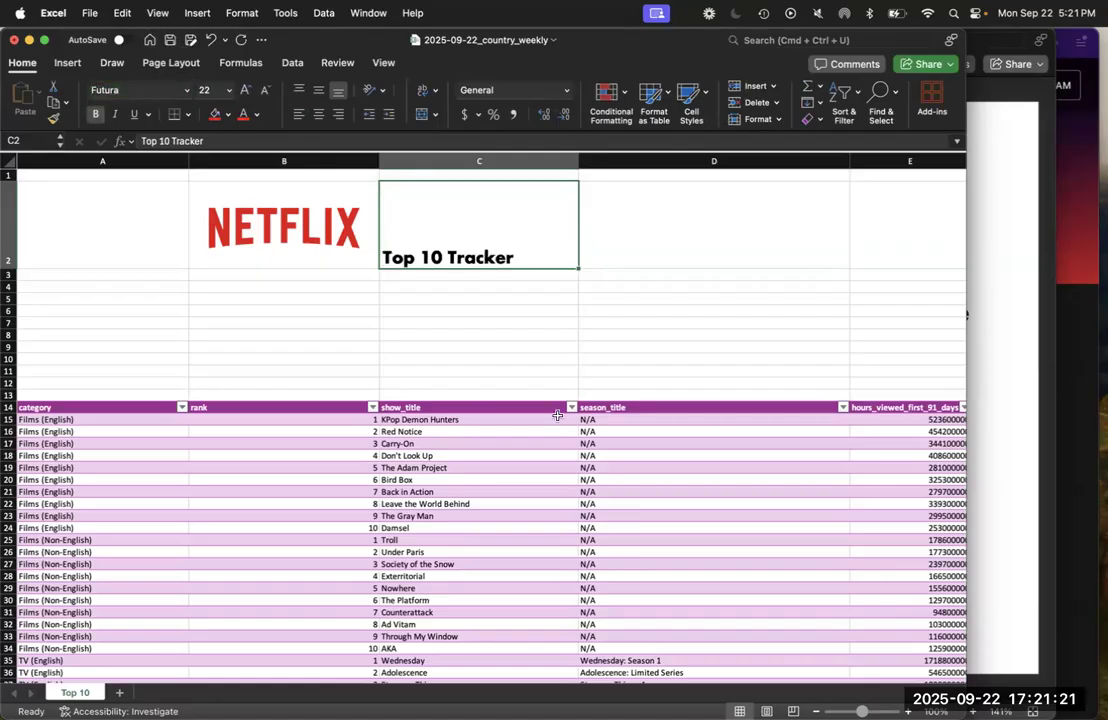
Middle-align and center the title in cell C2, and increase its font size to 26
left_click(318, 92)
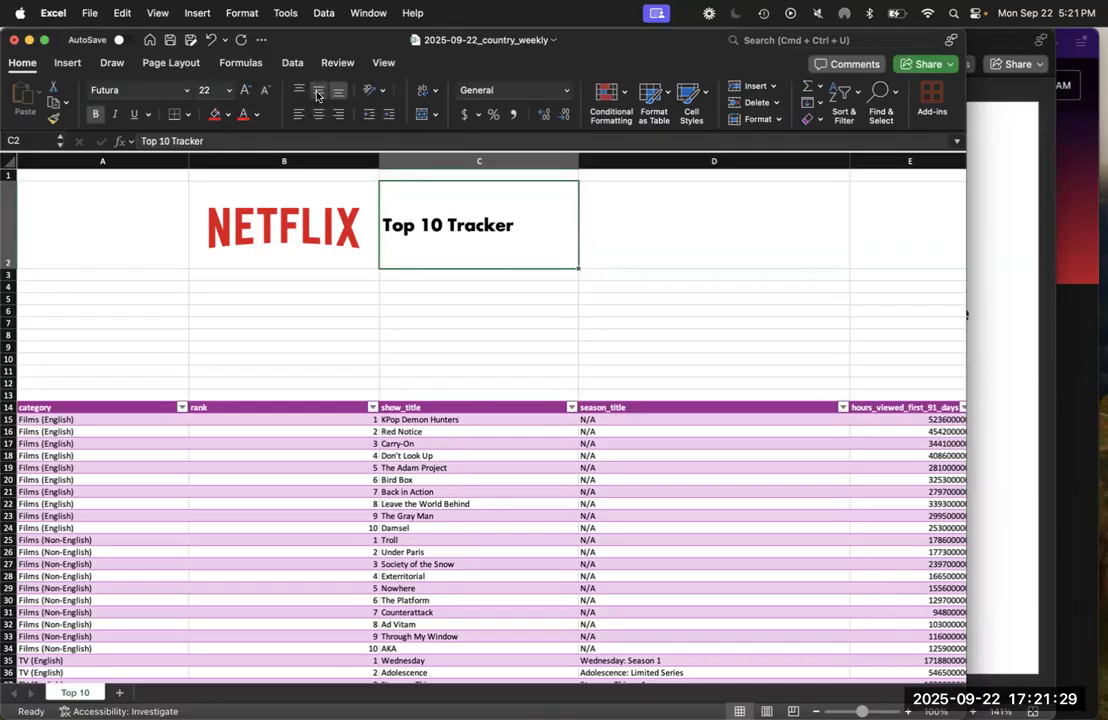
left_click(318, 115)
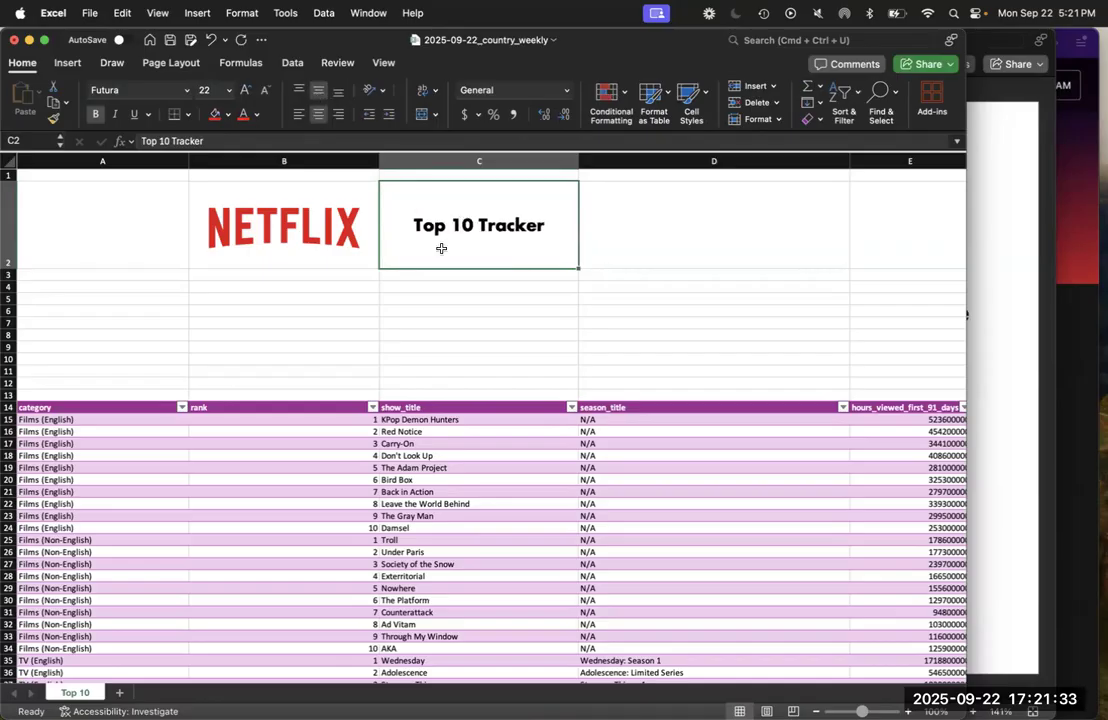
left_click(249, 92)
left_click(249, 92)
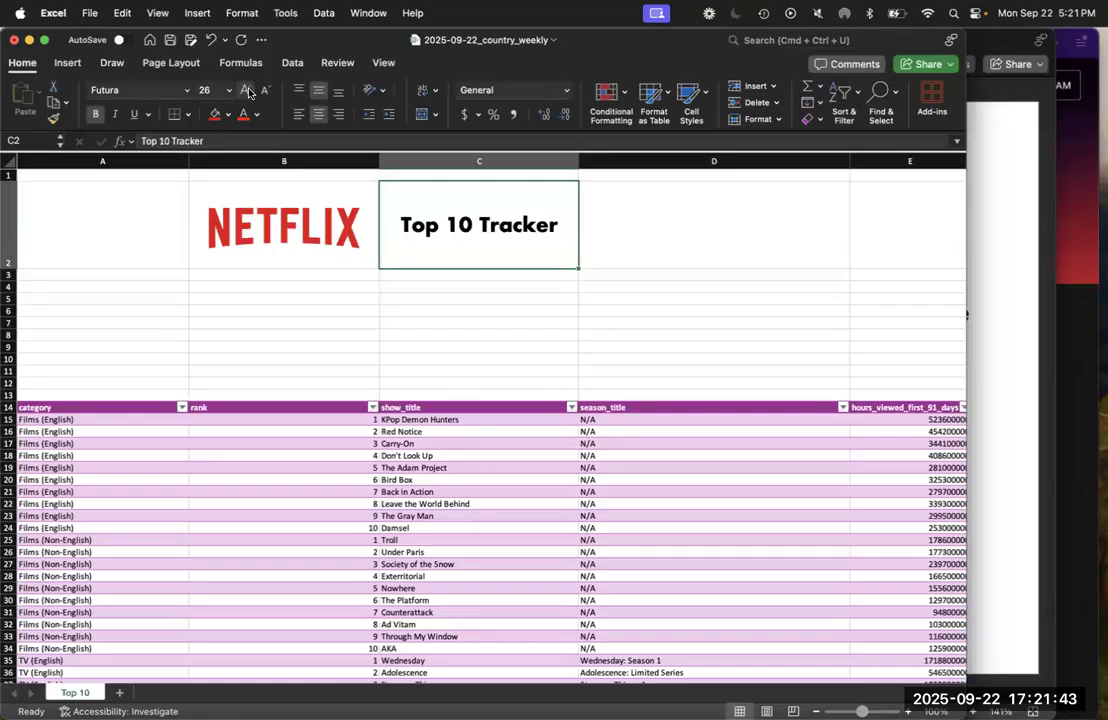
Advance the PowerPoint presentation to the Data Validation slide, and add a new sheet to the country_weekly workbook in Excel
left_click(989, 383)
key("Down")
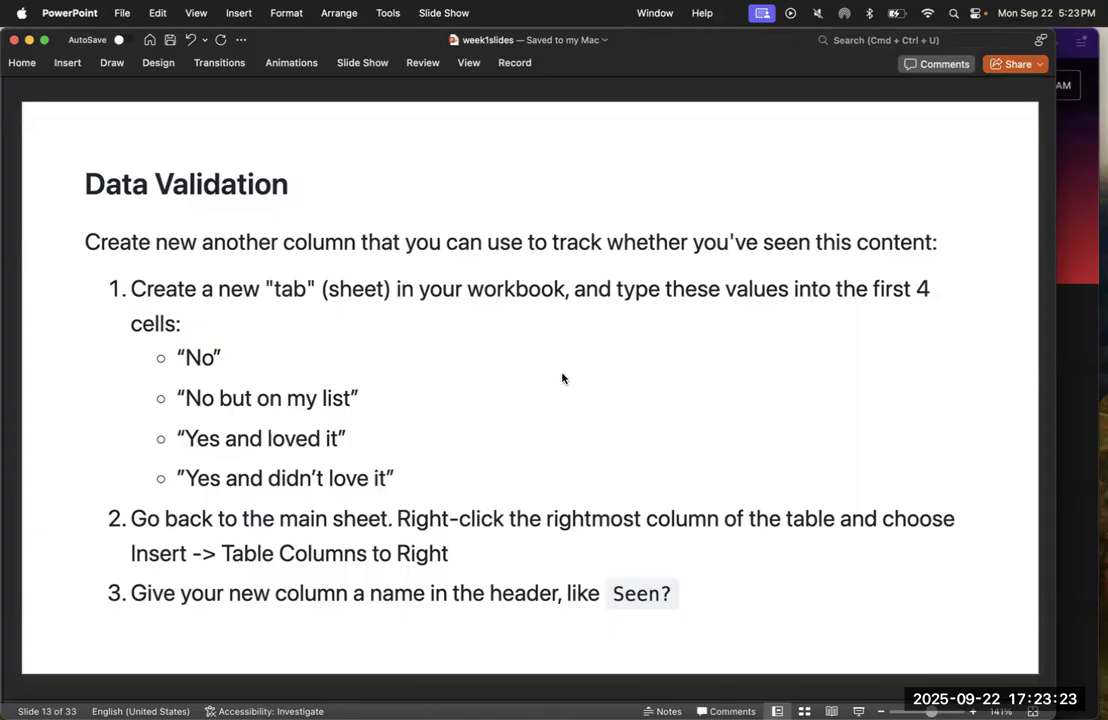
key("ctrl+Up")
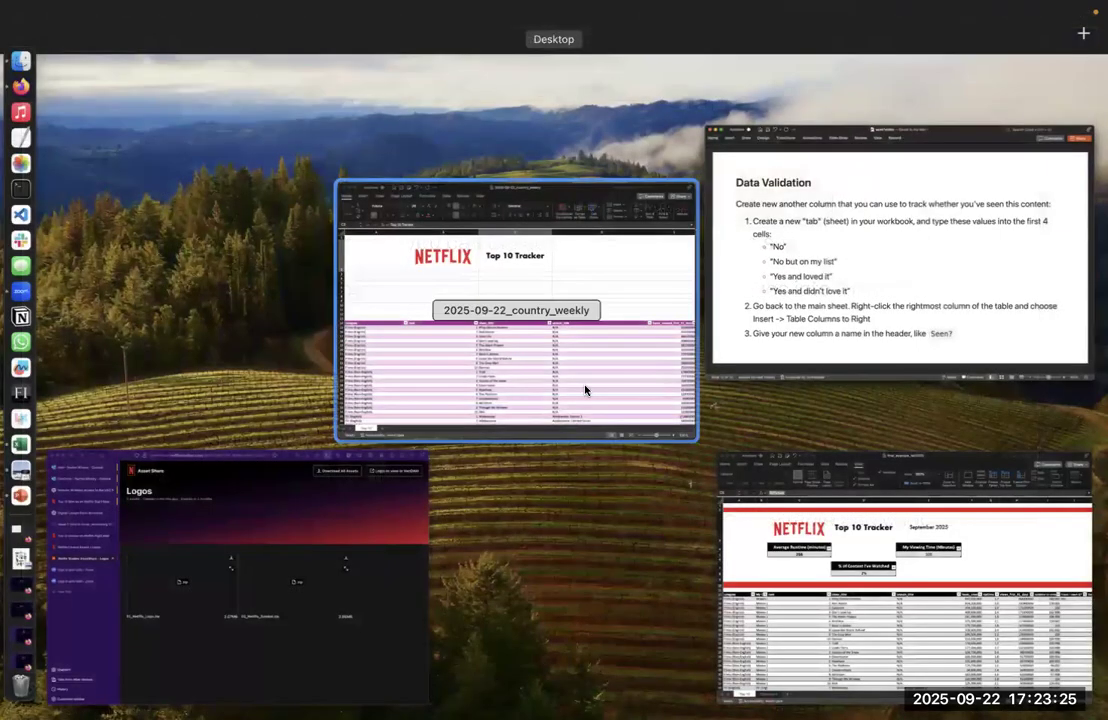
left_click(586, 388)
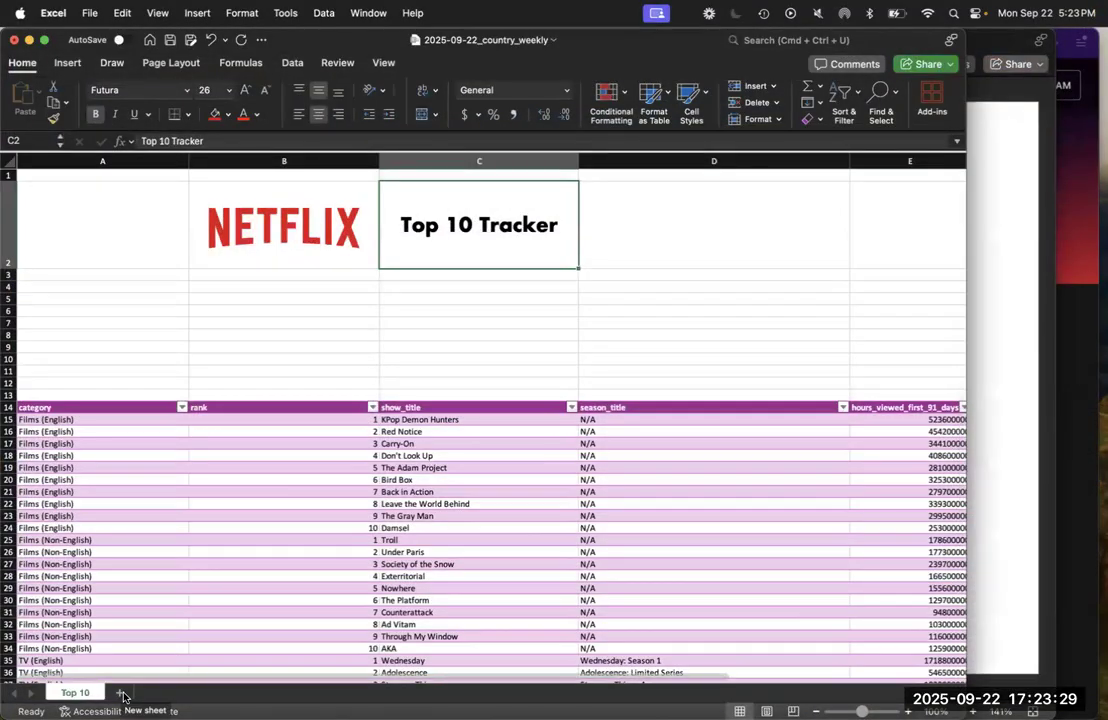
left_click(122, 694)
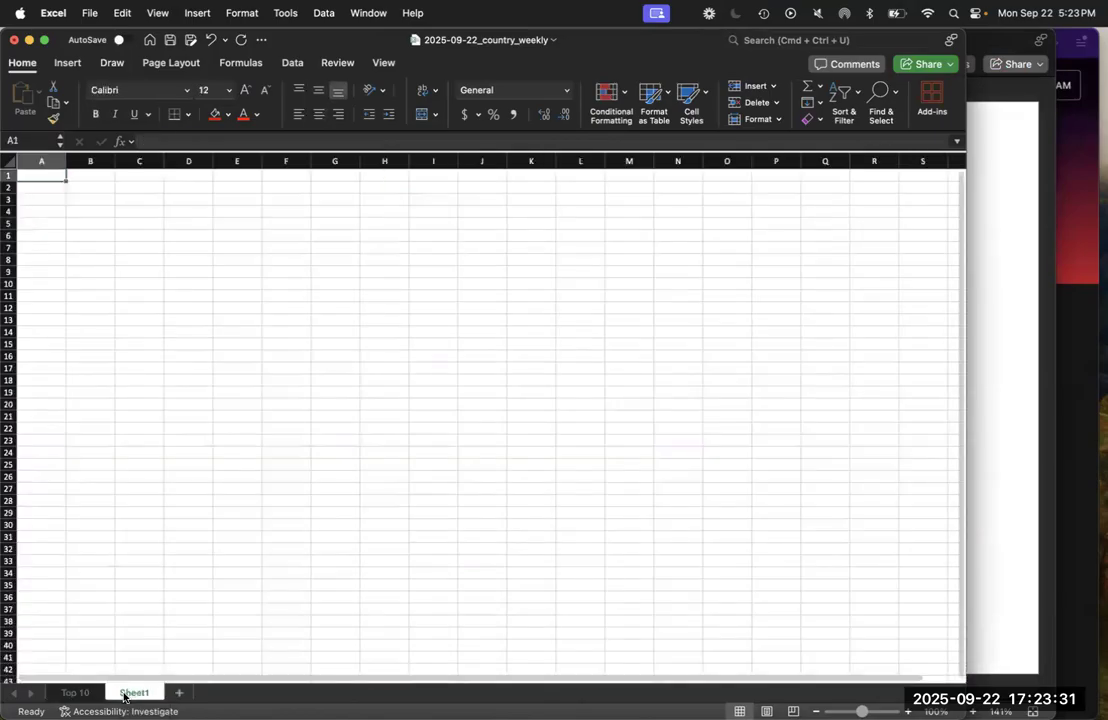
Enter "Yes, loved it!" in cell A1 and "Yes, it was OK" in cell A2 of Sheet1
type("Yes, a")
key("BackSpace")
type("loved it!")
key("Return")
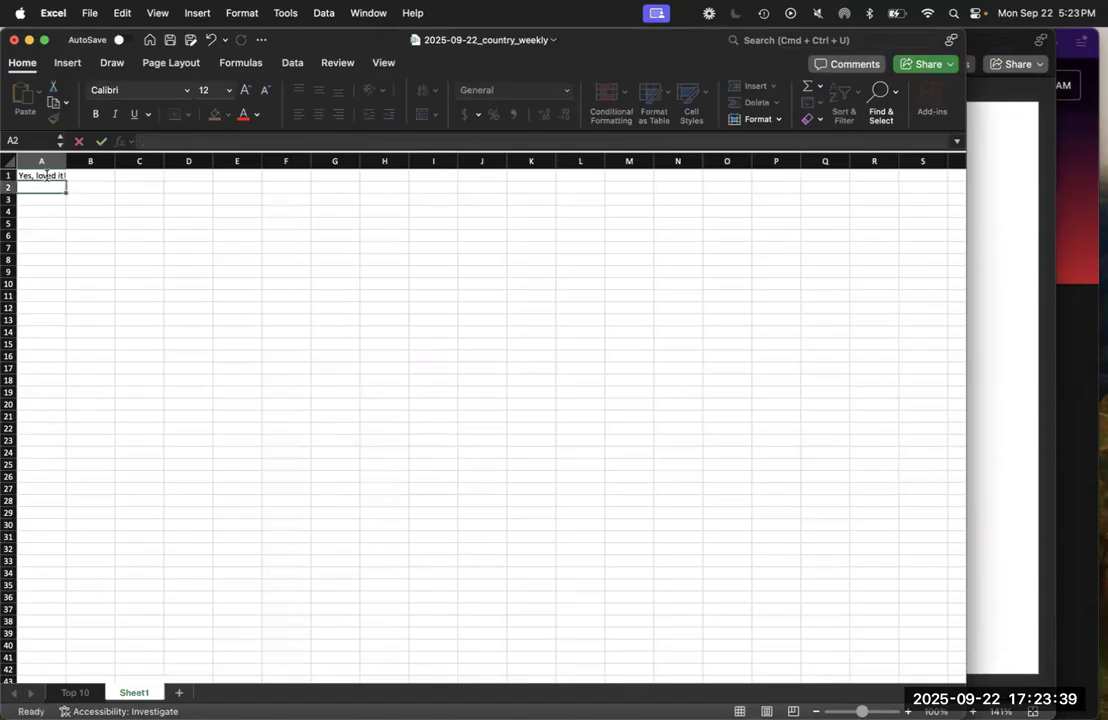
type("Yes, it was OK")
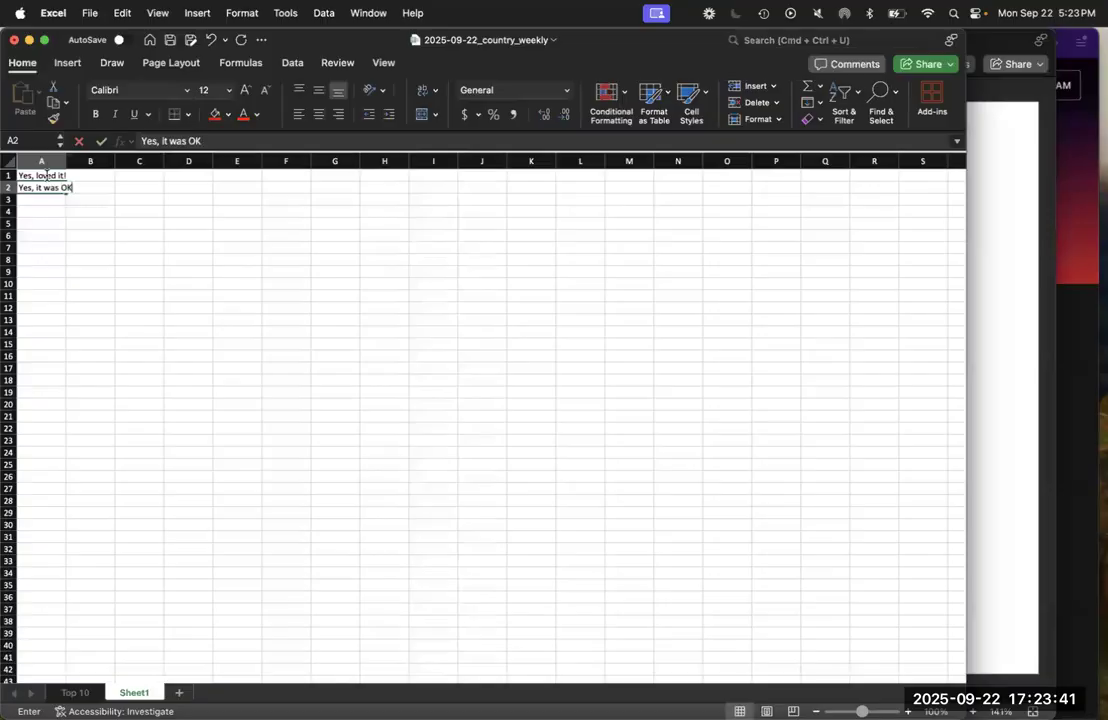
key("Return")
Enter "No, haven't seen it" in cell A3, and widen column A to fit the entries
type("No, havne")
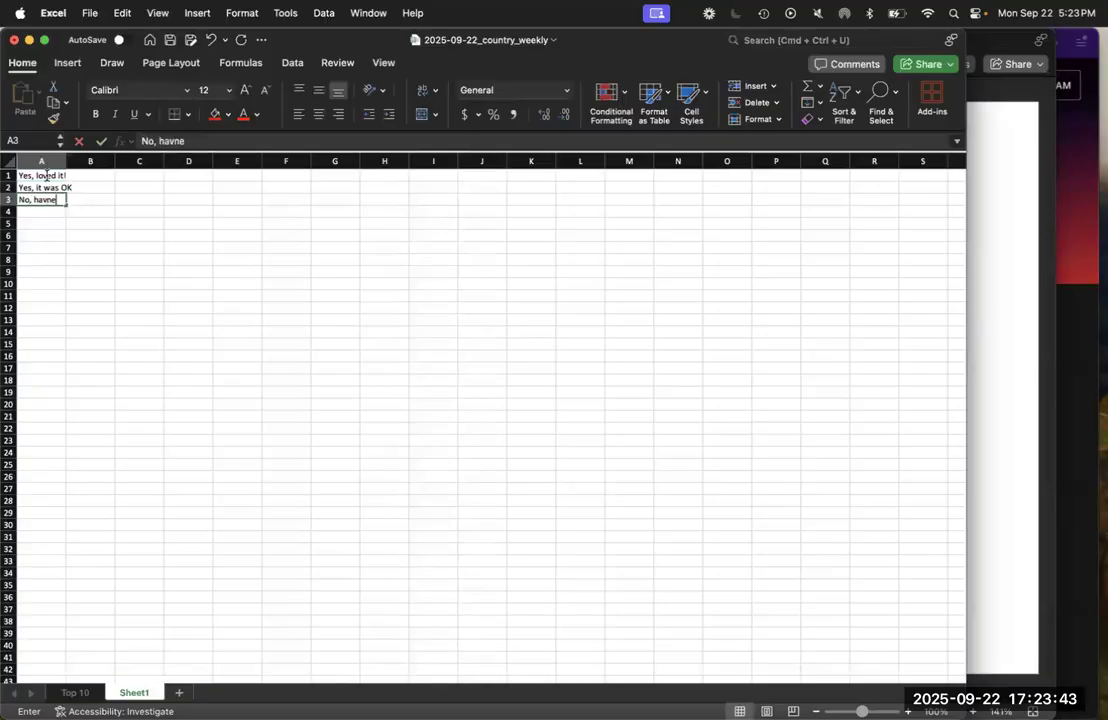
key("BackSpace")
key("BackSpace")
type("en't seen")
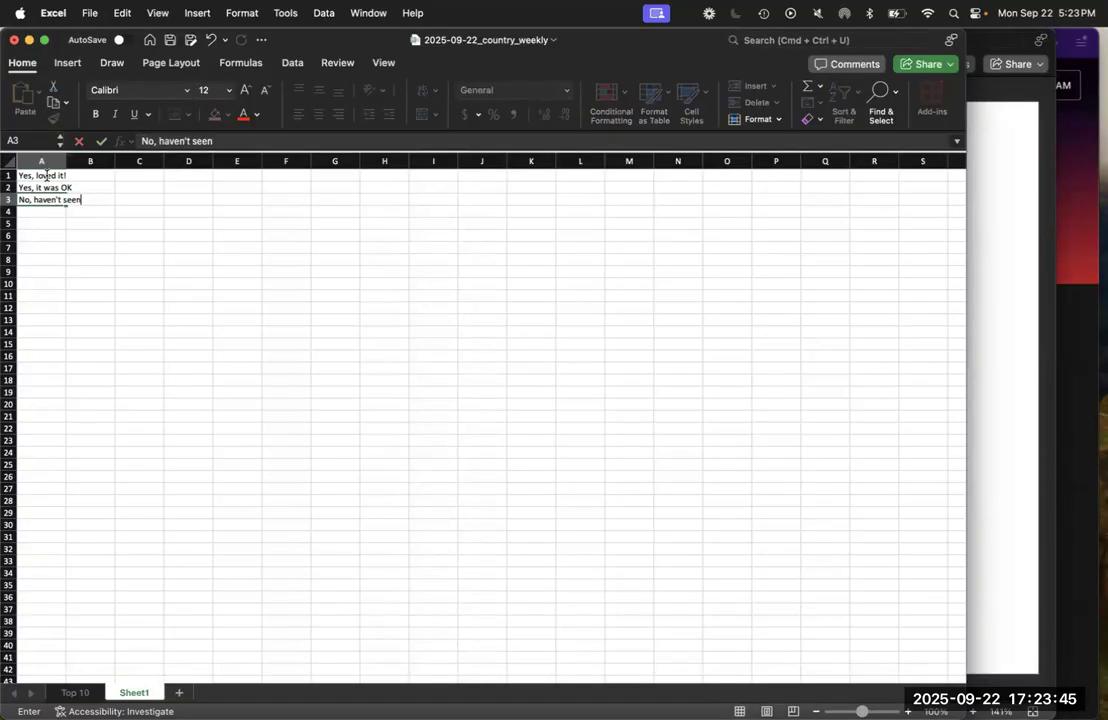
type(" it")
key("Return")
left_click_drag(66, 162, 99, 163)
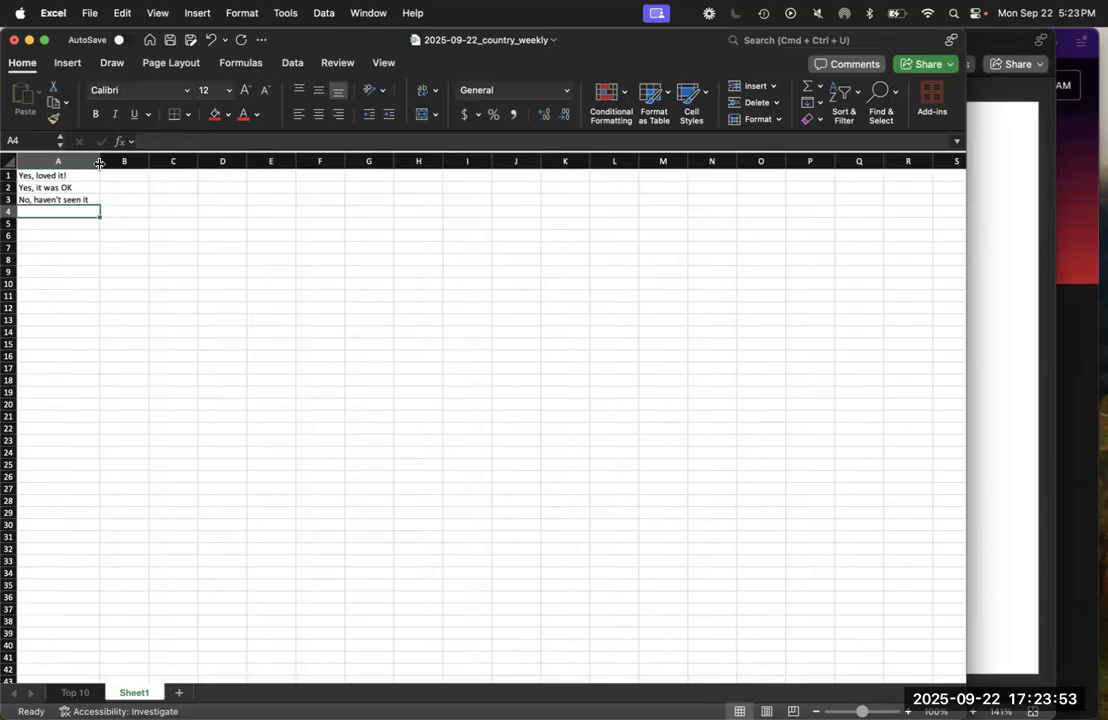
Check the Data Validation slide in PowerPoint, and insert a table column to the right of views_first_91_days on the Top 10 sheet in Excel
left_click(985, 331)
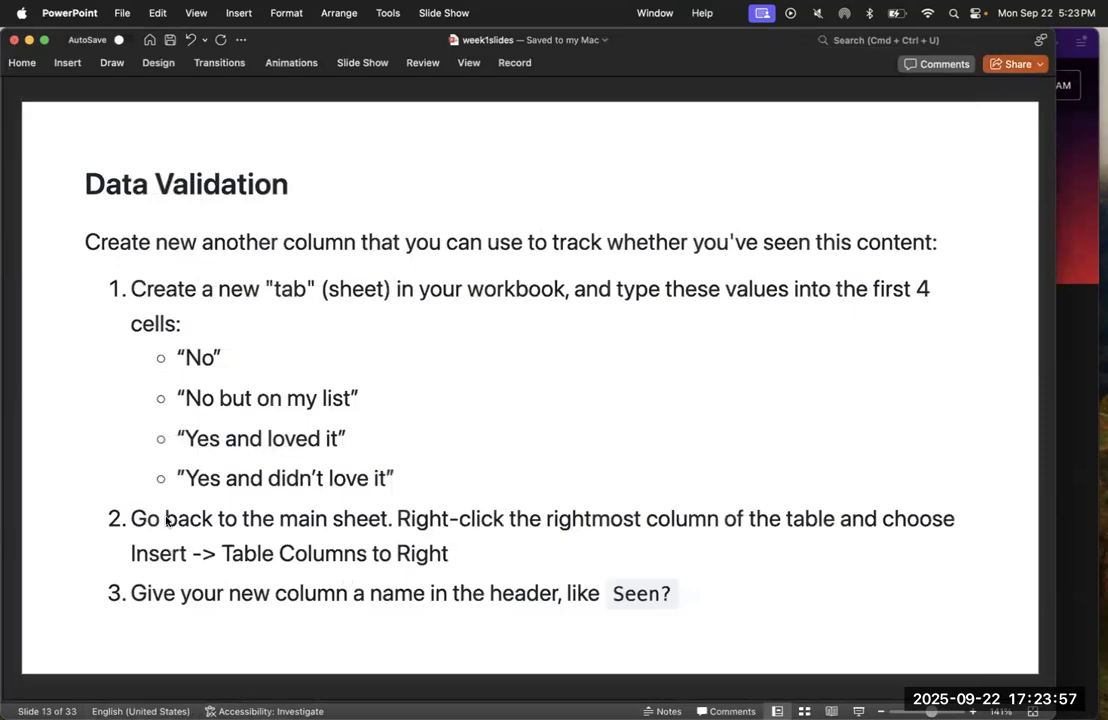
key("ctrl+Up")
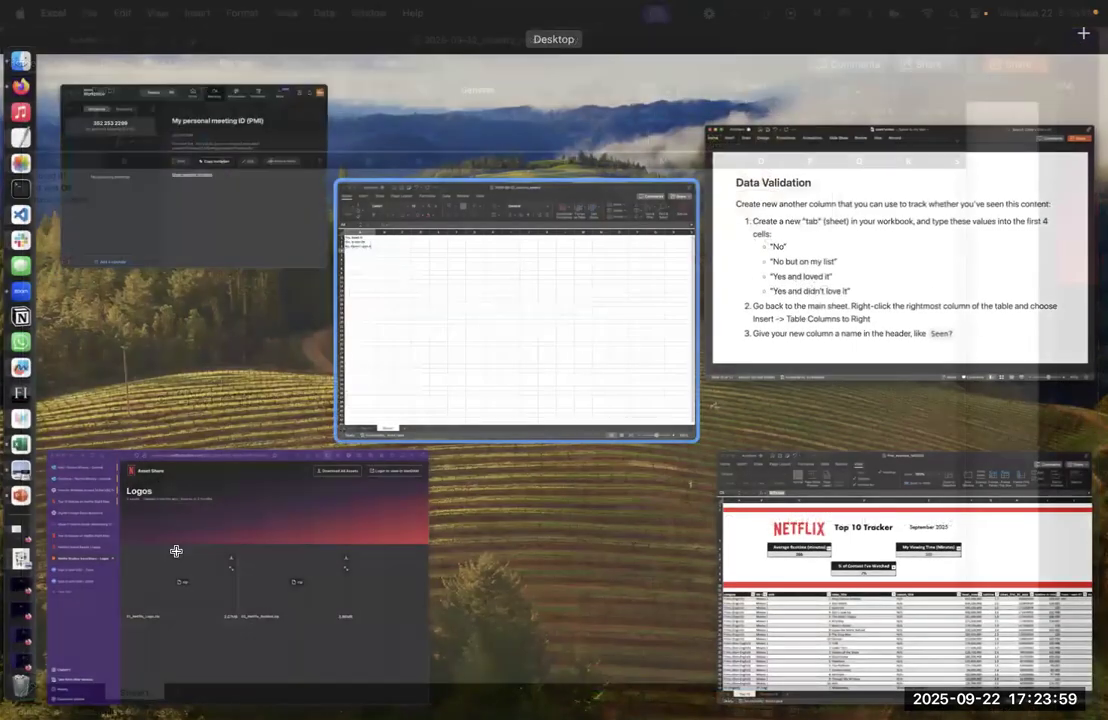
left_click(75, 692)
scroll(513, 513, "right", 3)
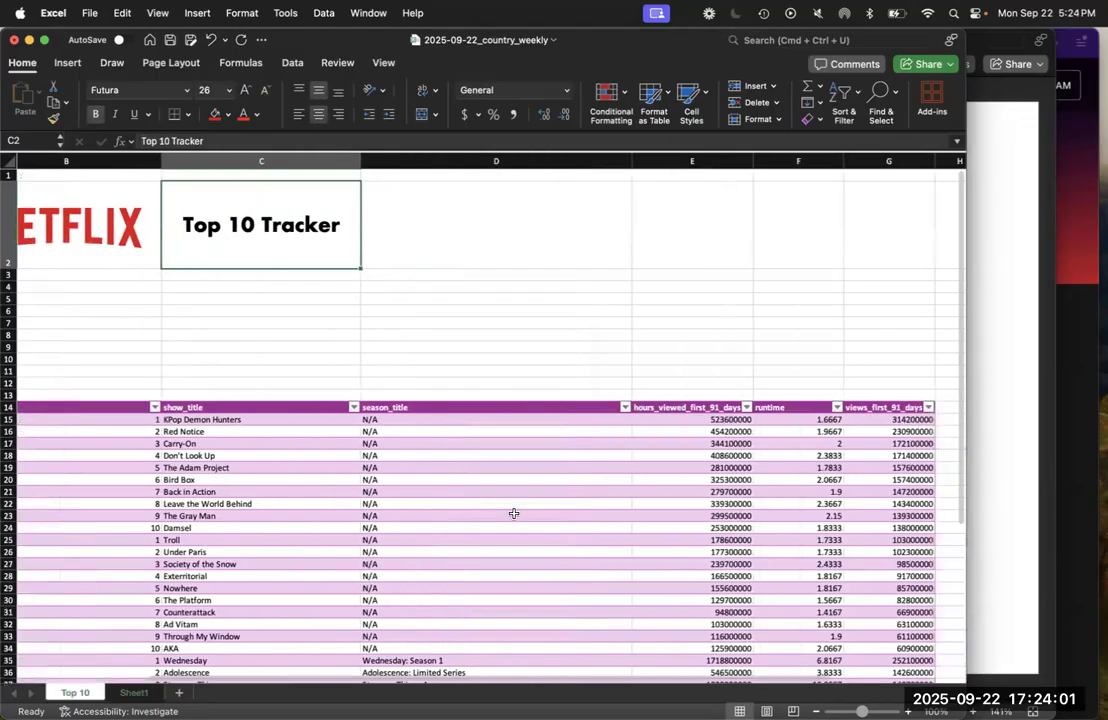
scroll(513, 513, "right", 3)
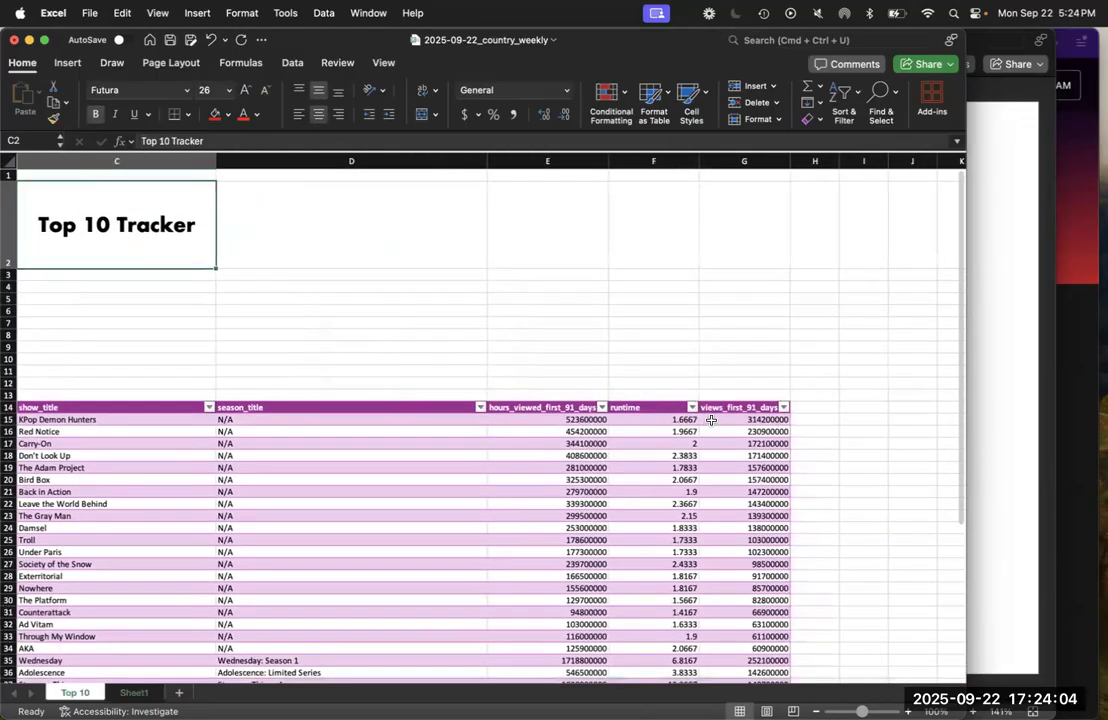
left_click(762, 407)
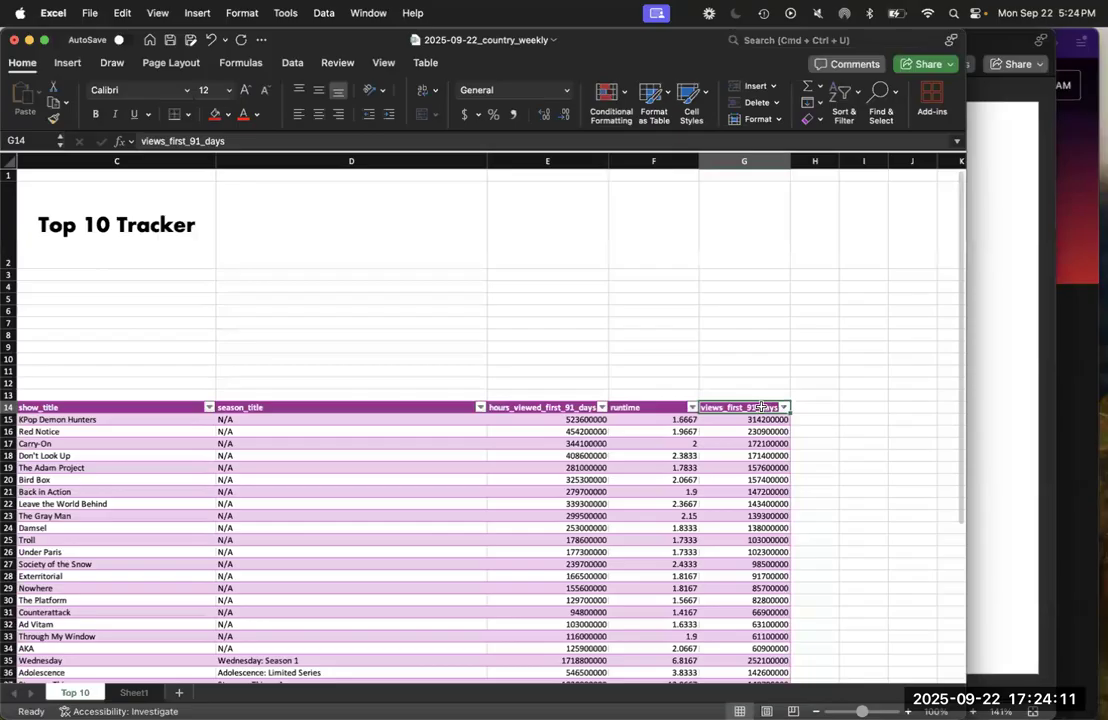
right_click(762, 407)
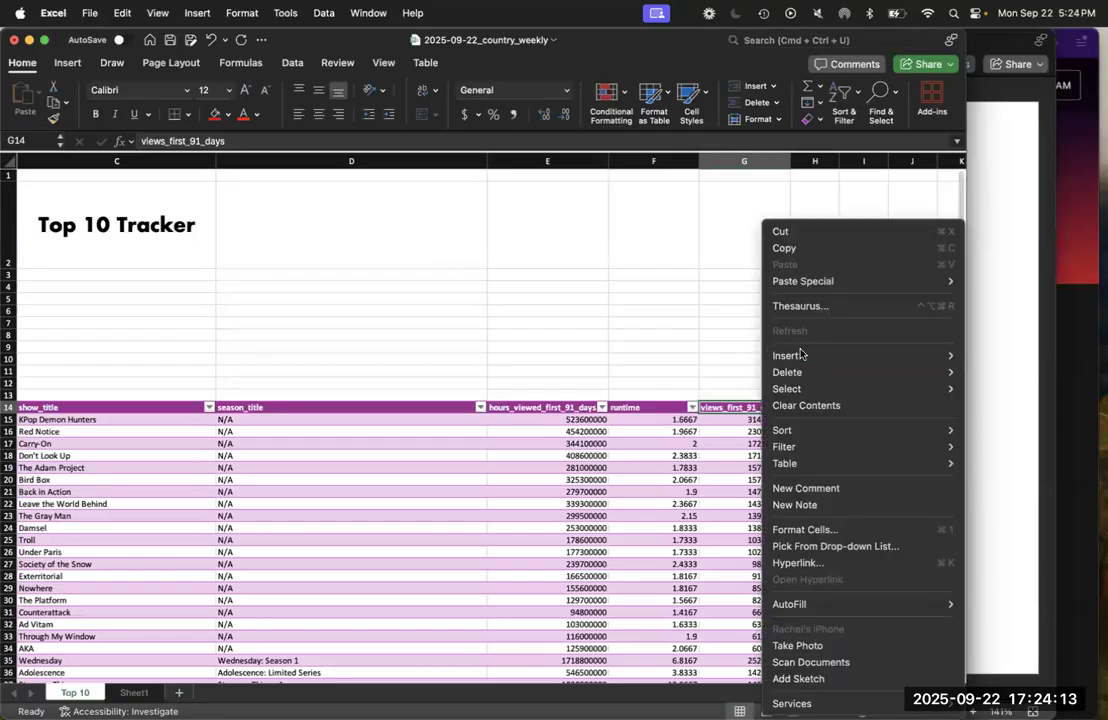
mouse_move(800, 354)
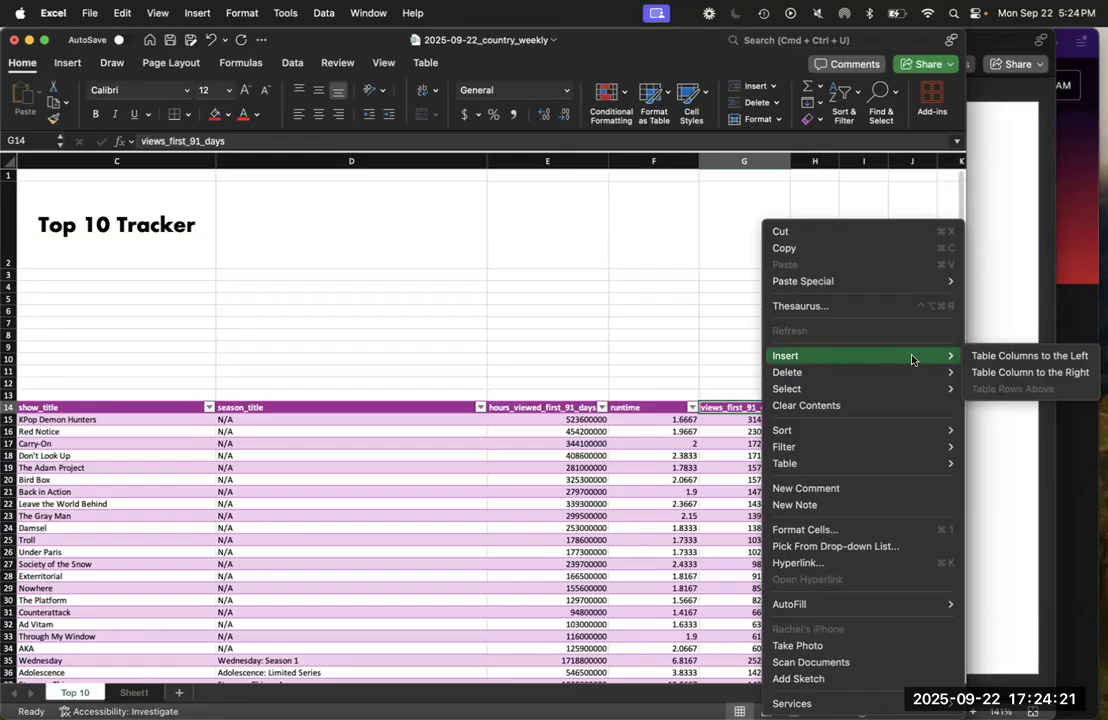
left_click(981, 372)
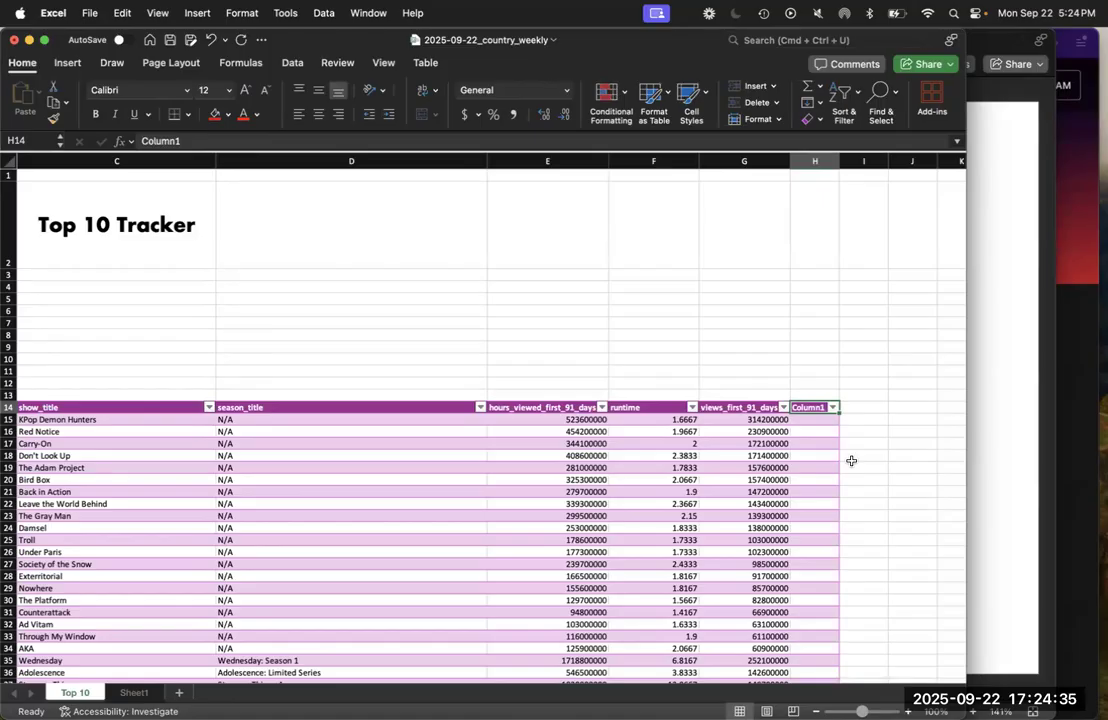
Name the new table column "Have I Seen it?" in cell H14, and widen column H to fit the header
double_click(812, 407)
type("Have I")
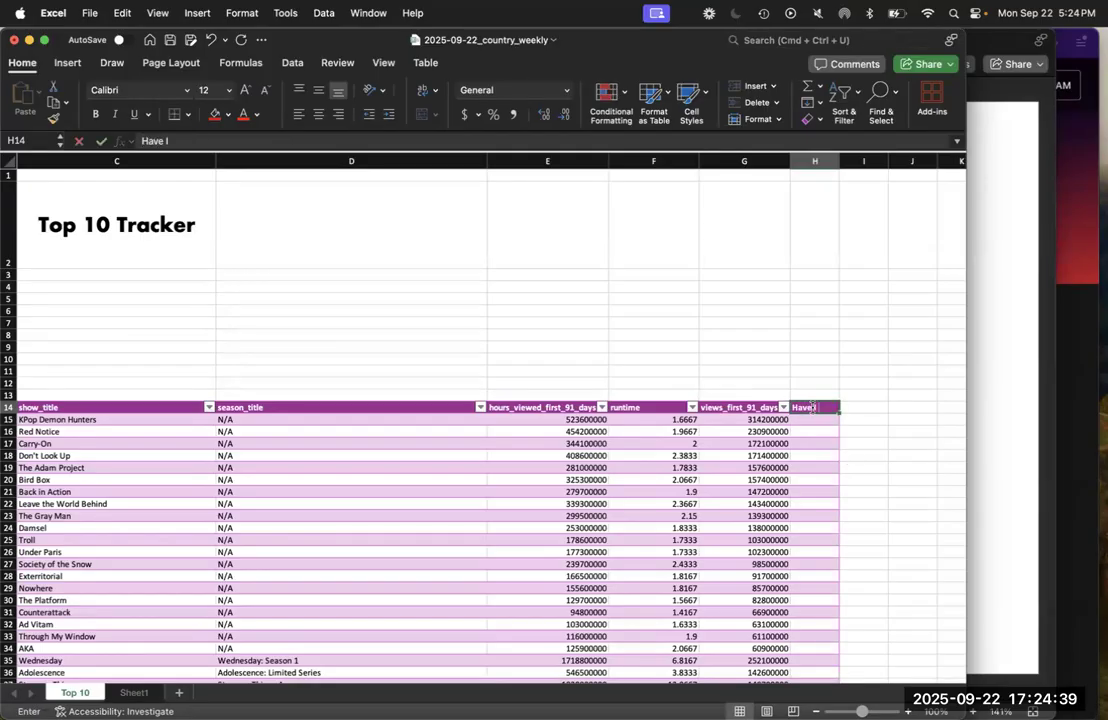
type(" Seen It?")
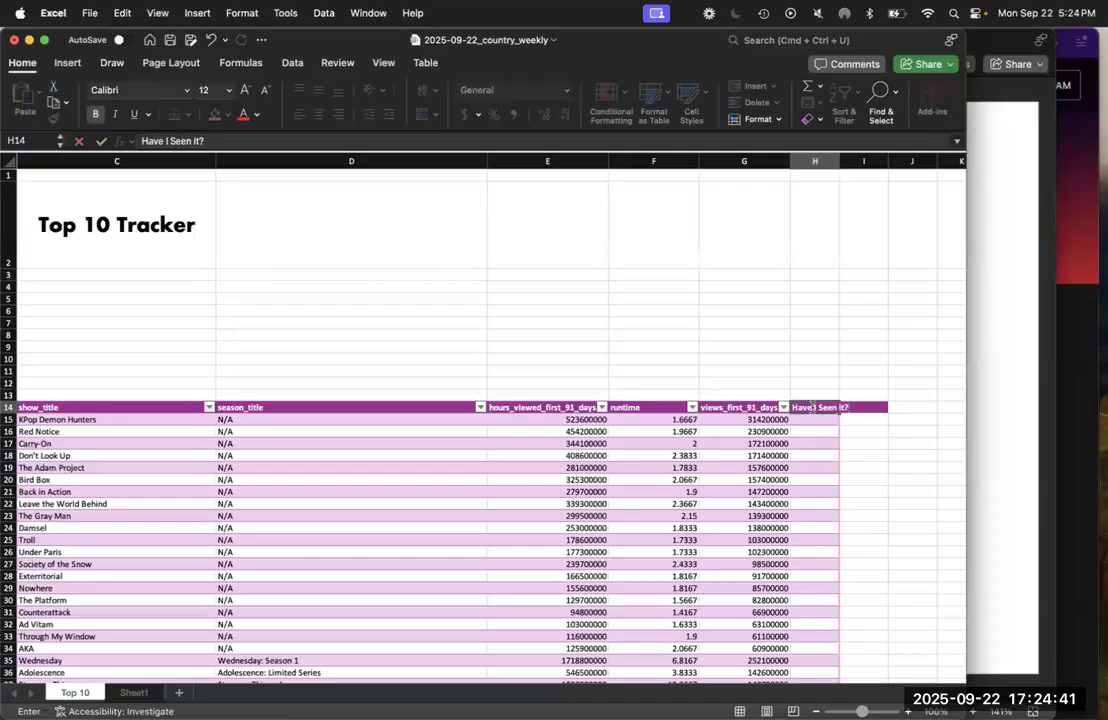
key("Return")
left_click_drag(839, 161, 867, 161)
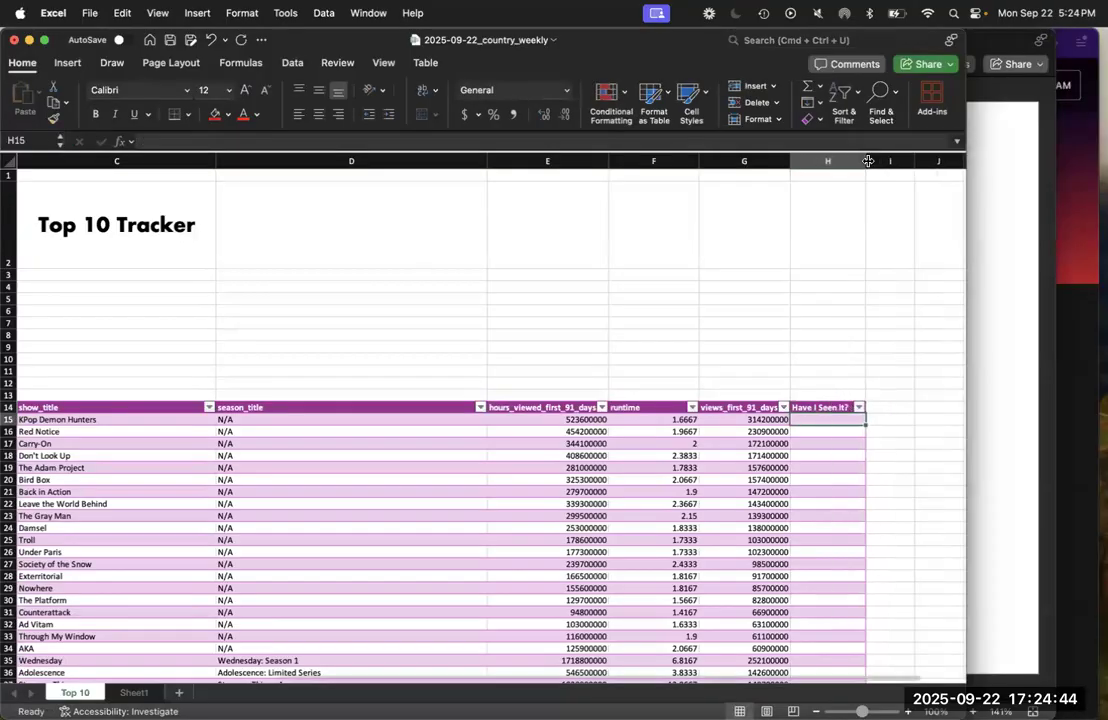
Advance the PowerPoint presentation to slide 14 with the next data validation instructions, and return to the country_weekly workbook in Excel
left_click(998, 271)
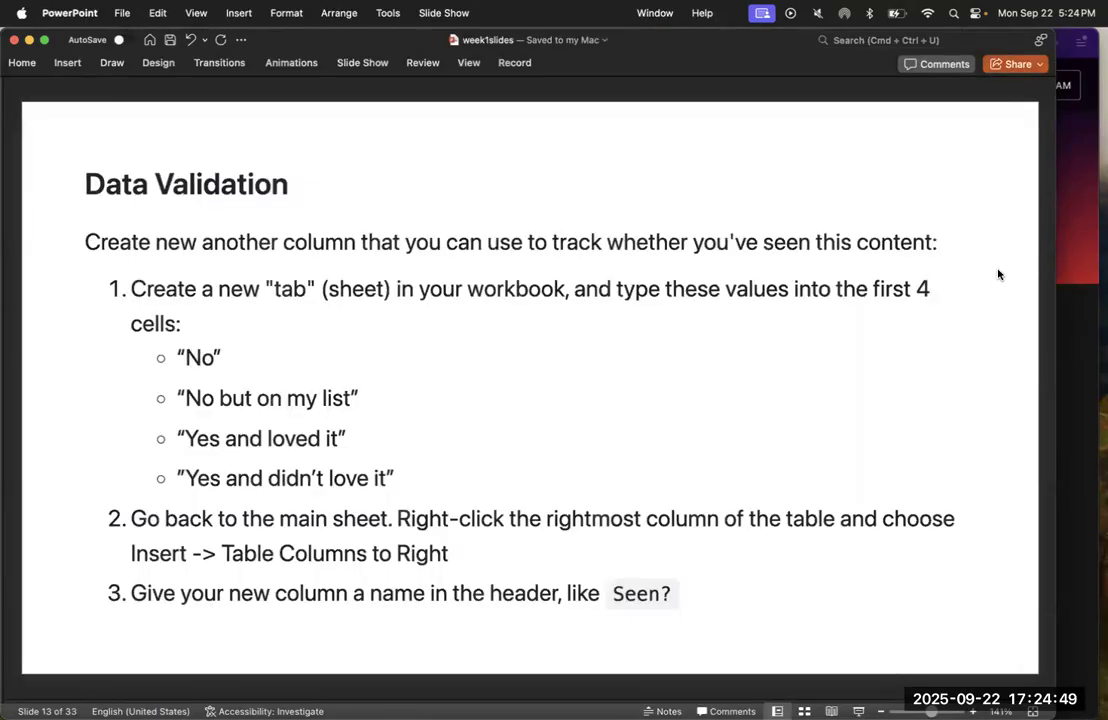
key("Down")
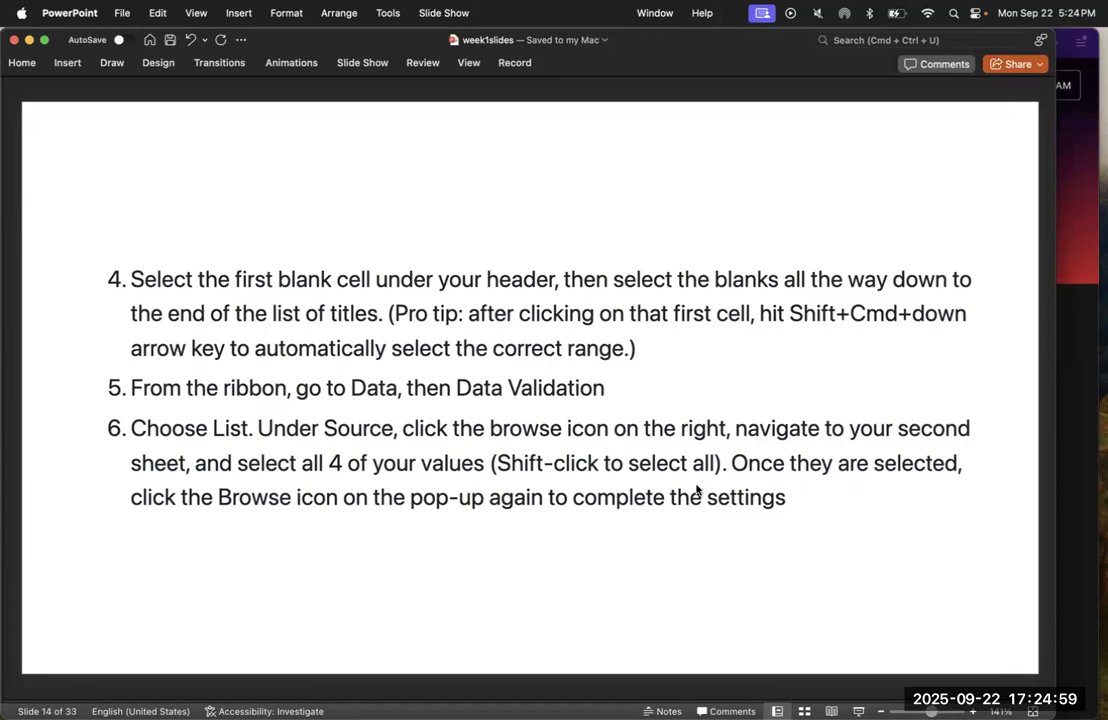
key("ctrl+Up")
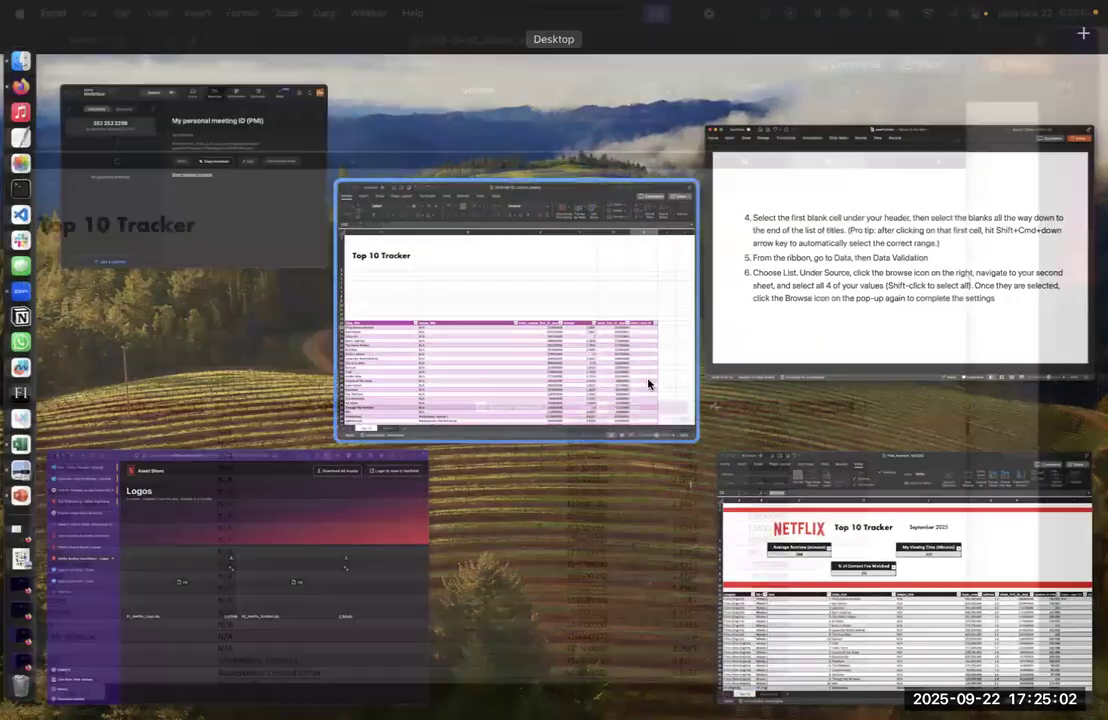
left_click(648, 383)
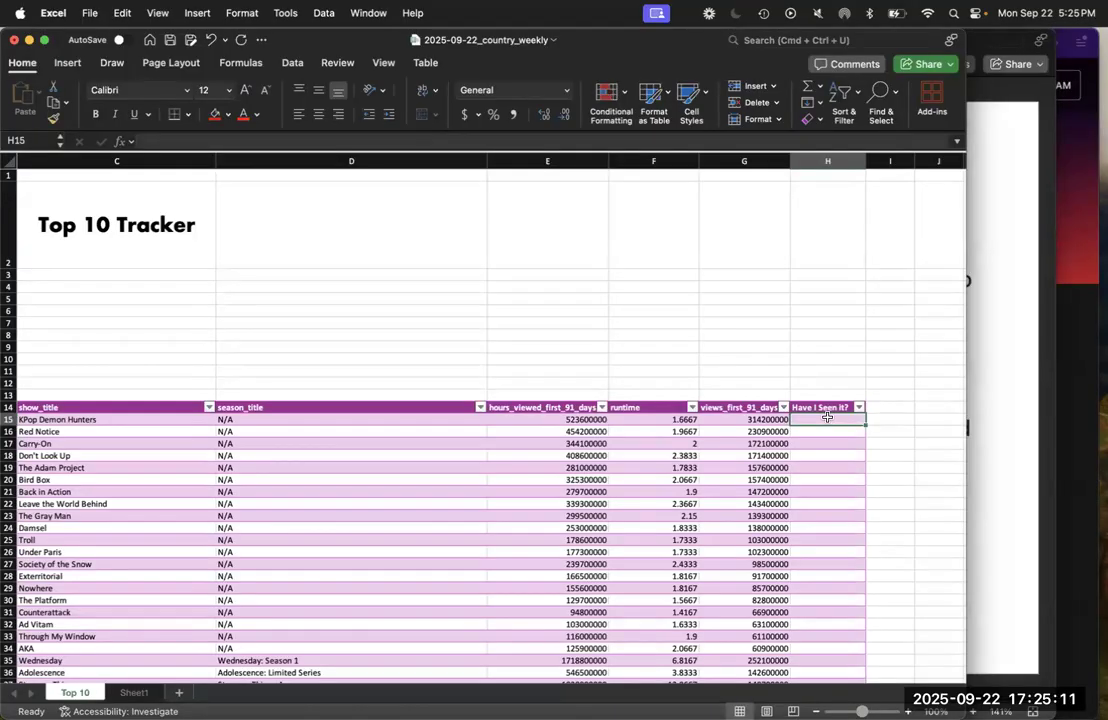
Look over the blank cells under the "Have I Seen it?" header from H15 down to the table's last row
scroll(828, 416, "down", 10)
scroll(744, 564, "down", 5)
scroll(744, 564, "up", 10)
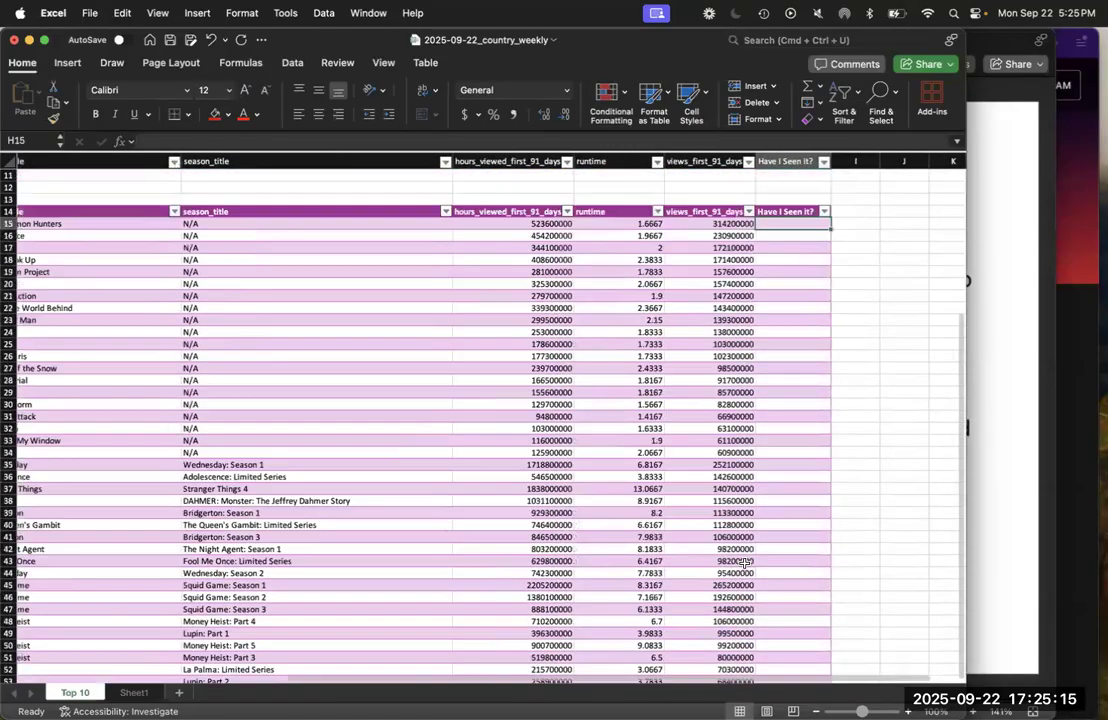
scroll(744, 564, "down", 3)
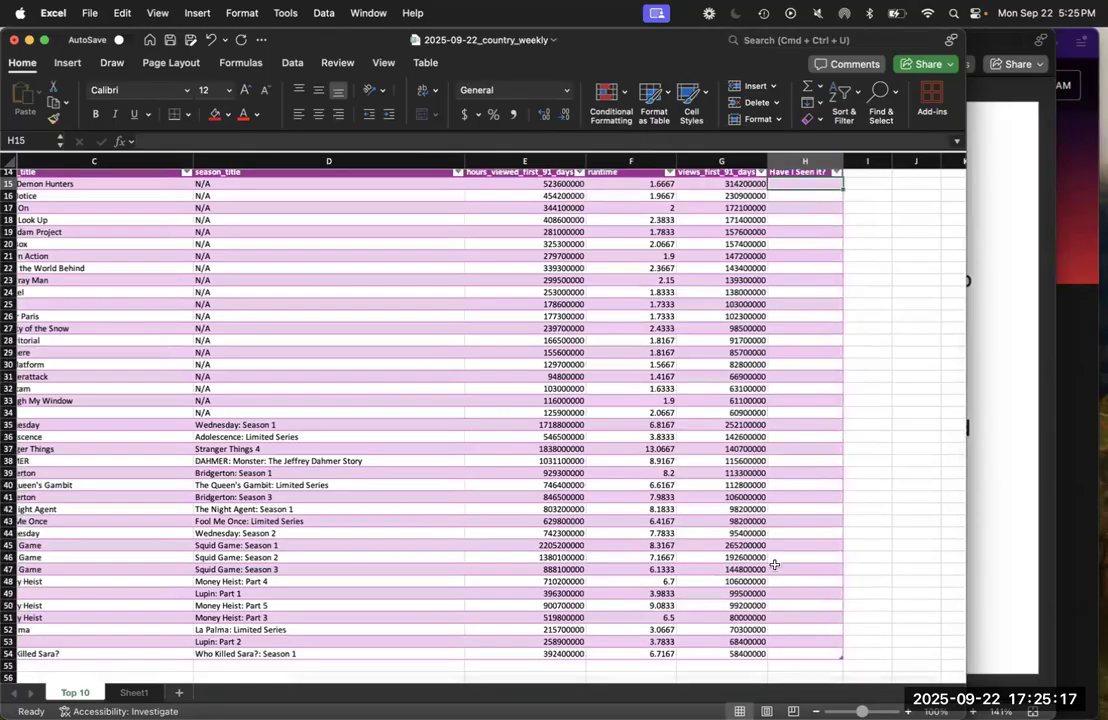
scroll(776, 560, "up", 3)
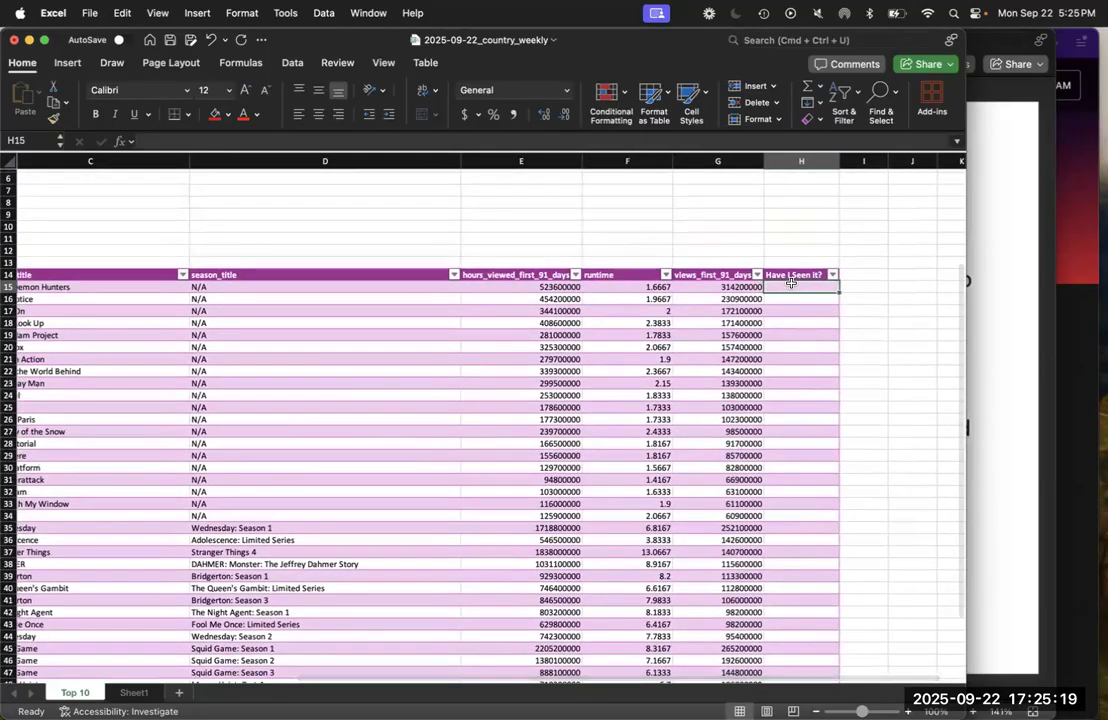
key("shift+super+Down")
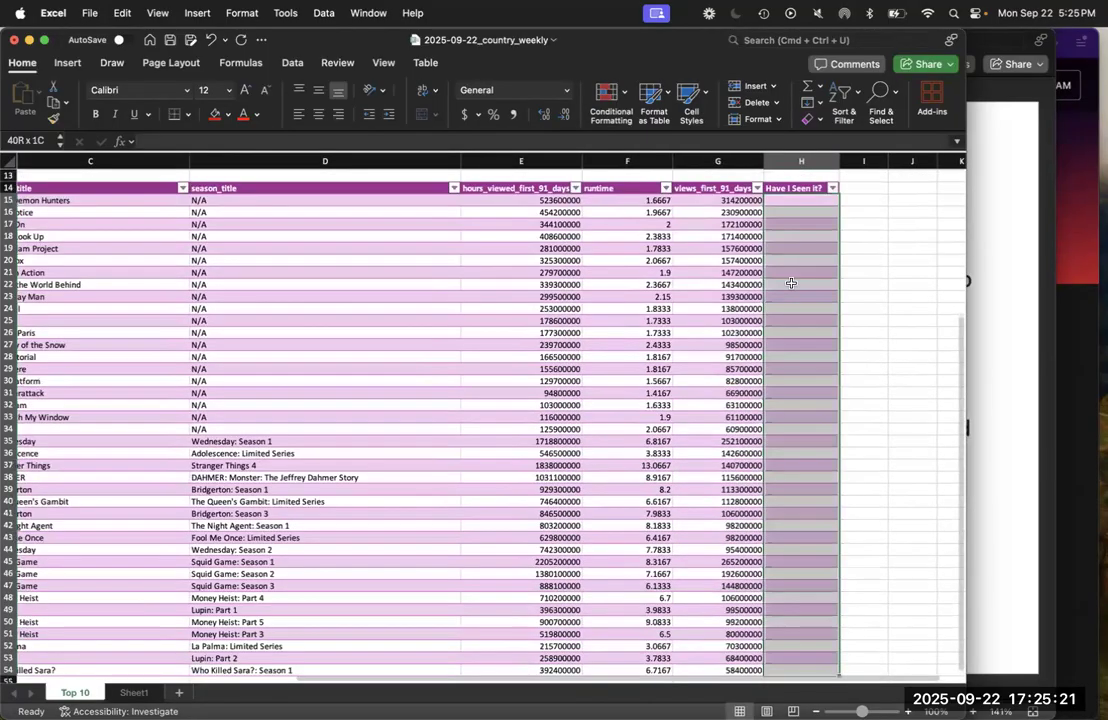
left_click(895, 339)
scroll(870, 339, "down", 3)
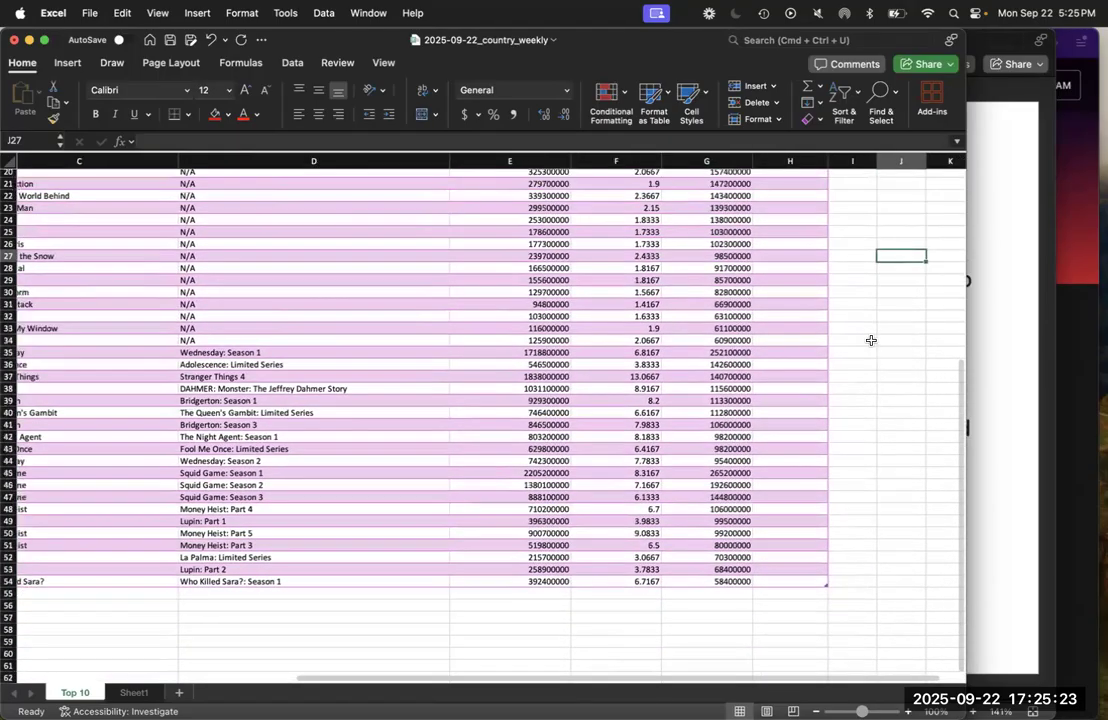
scroll(871, 340, "up", 10)
Select the blank "Have I Seen it?" cells H15:H54 and open the Data Validation settings for them
left_click(795, 376)
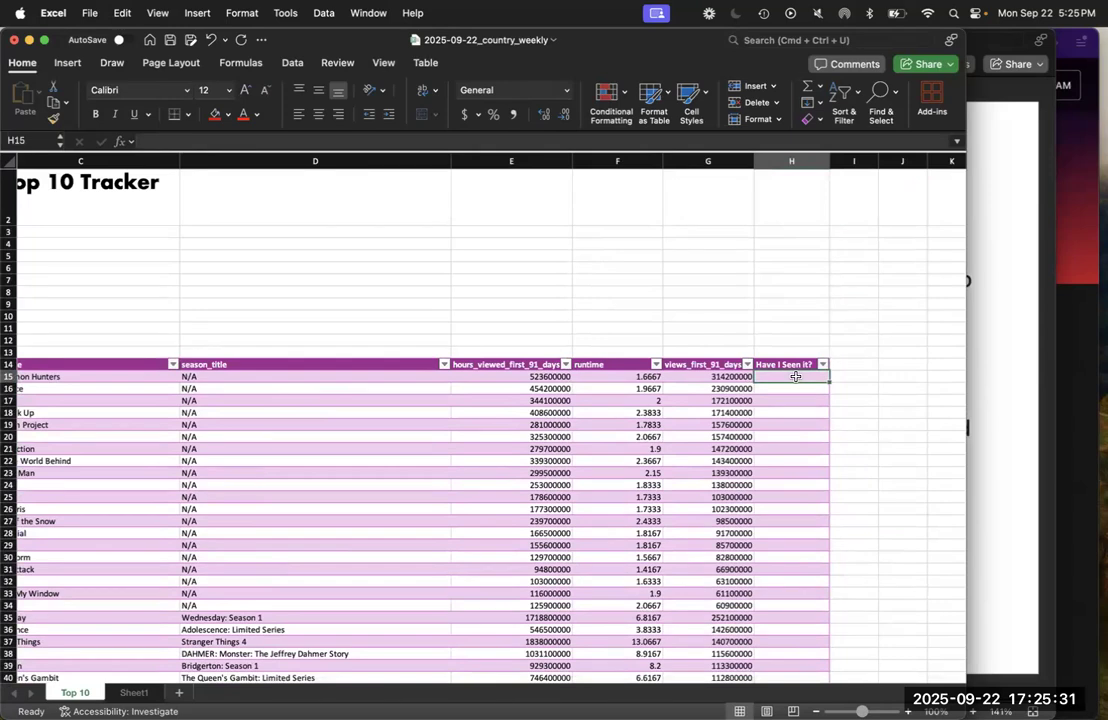
key("super+shift+Down")
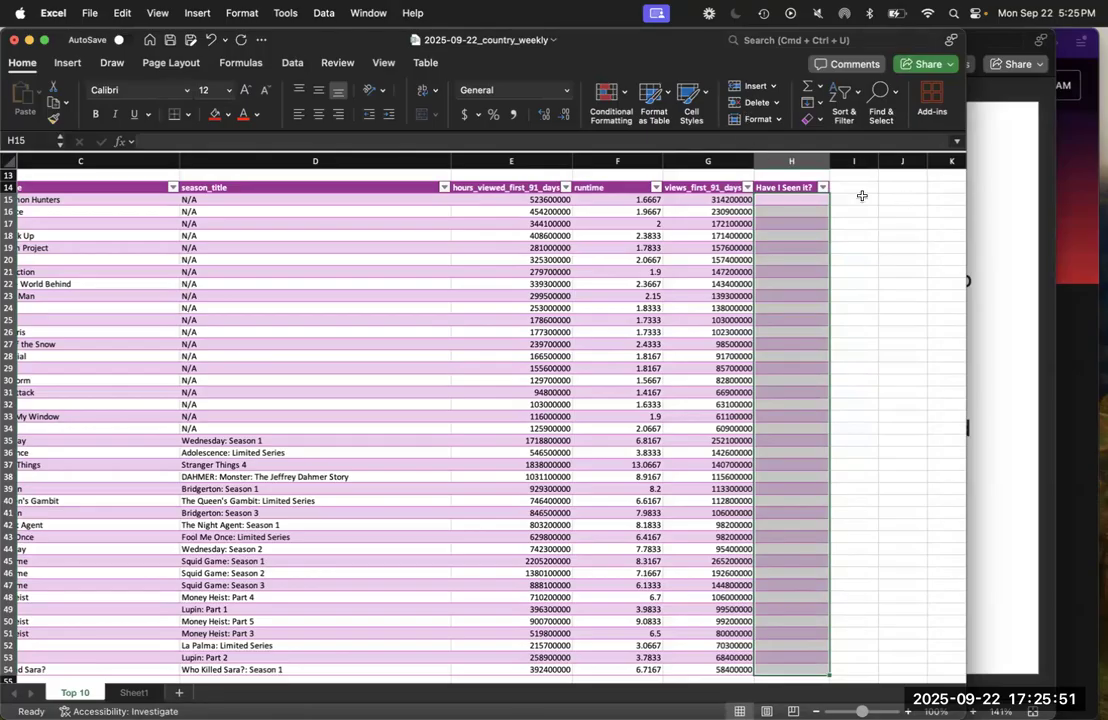
left_click(291, 62)
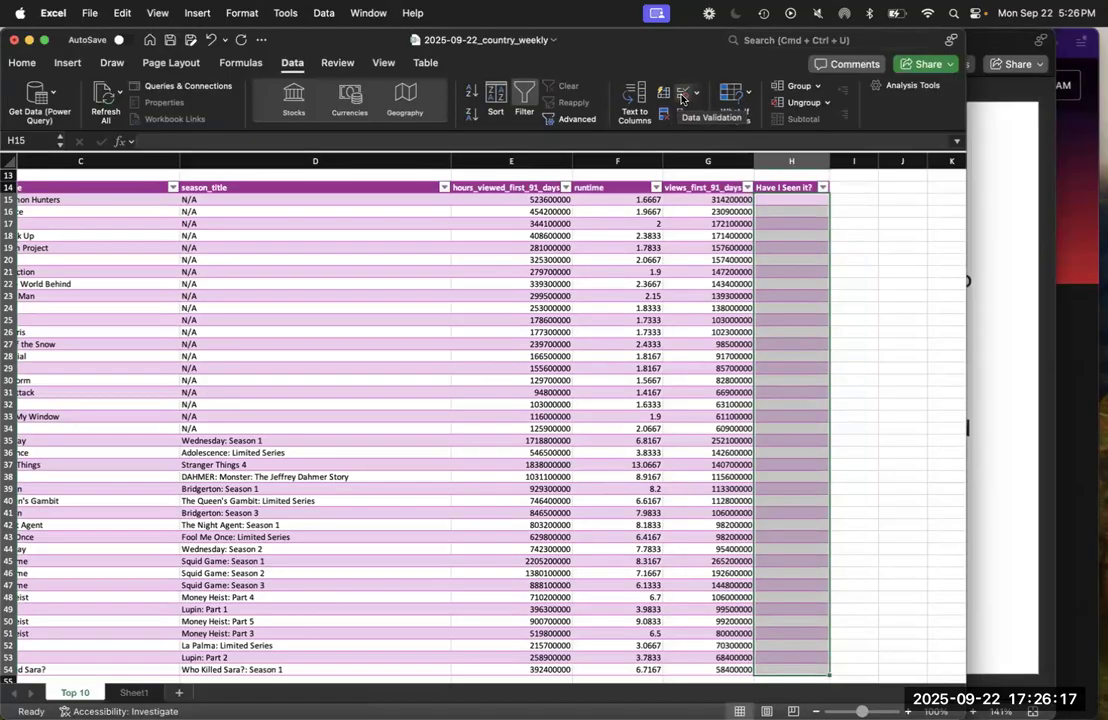
left_click(683, 95)
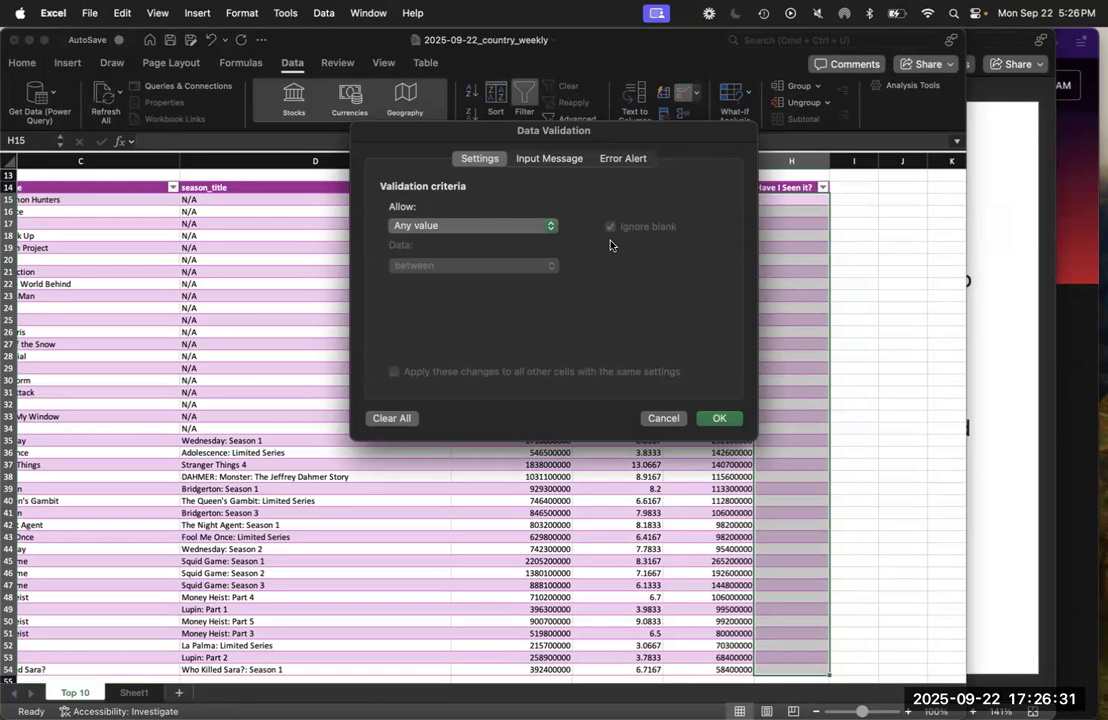
Check the data validation instructions on the PowerPoint slide, and return to the Data Validation dialog in Excel
left_click(545, 226)
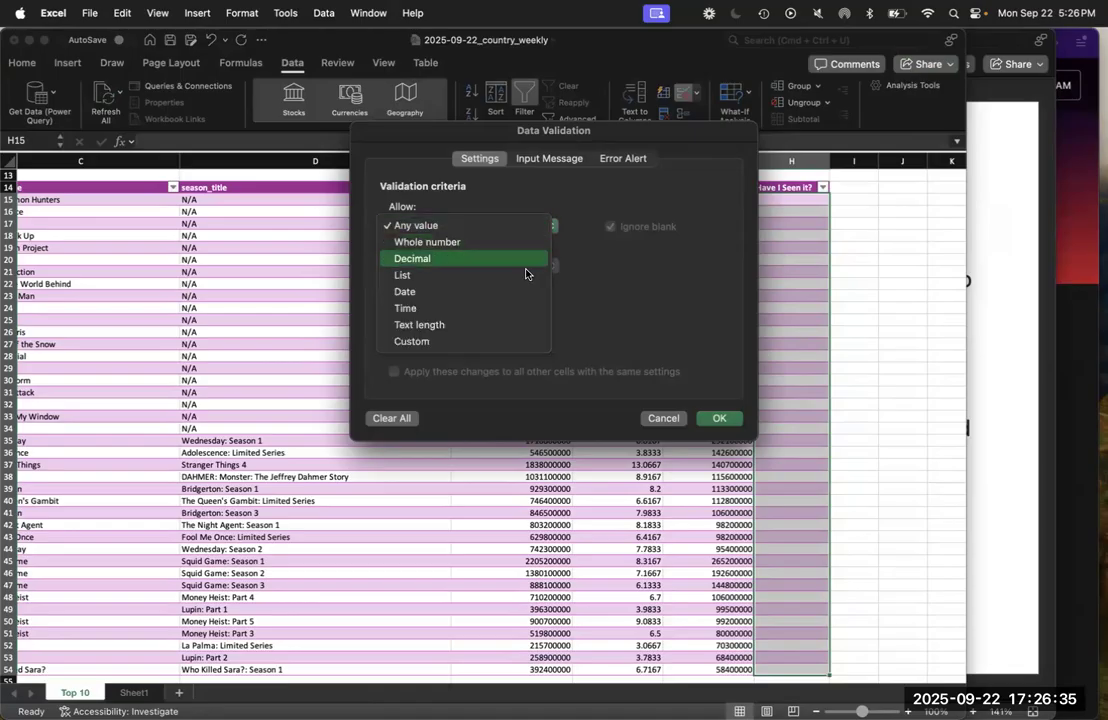
left_click(997, 425)
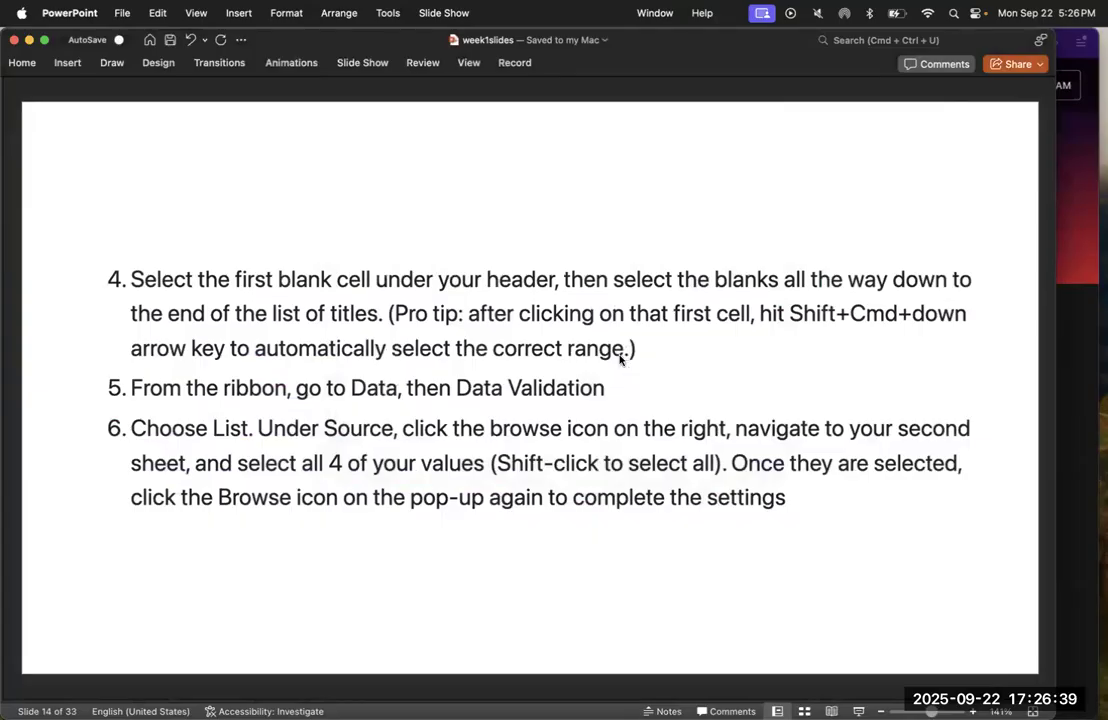
key("ctrl+Up")
left_click(537, 361)
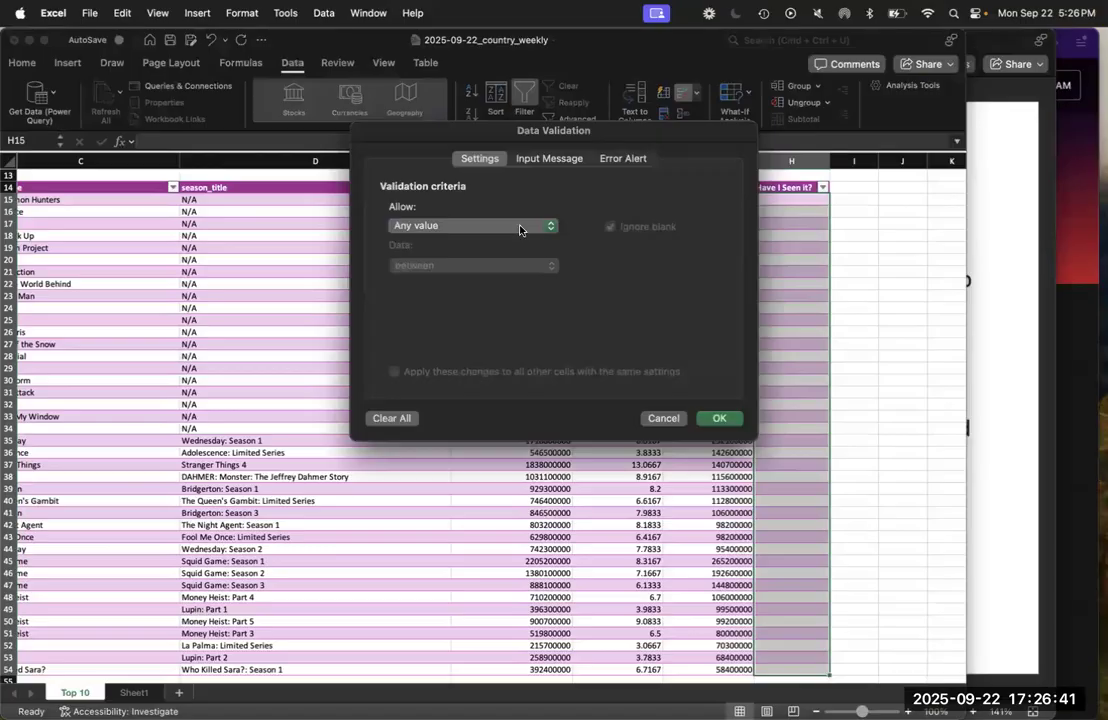
Restrict the selected cells to a list sourced from Sheet1 cells A1:A3, and dismiss the AutoUpdate prompt
left_click(519, 227)
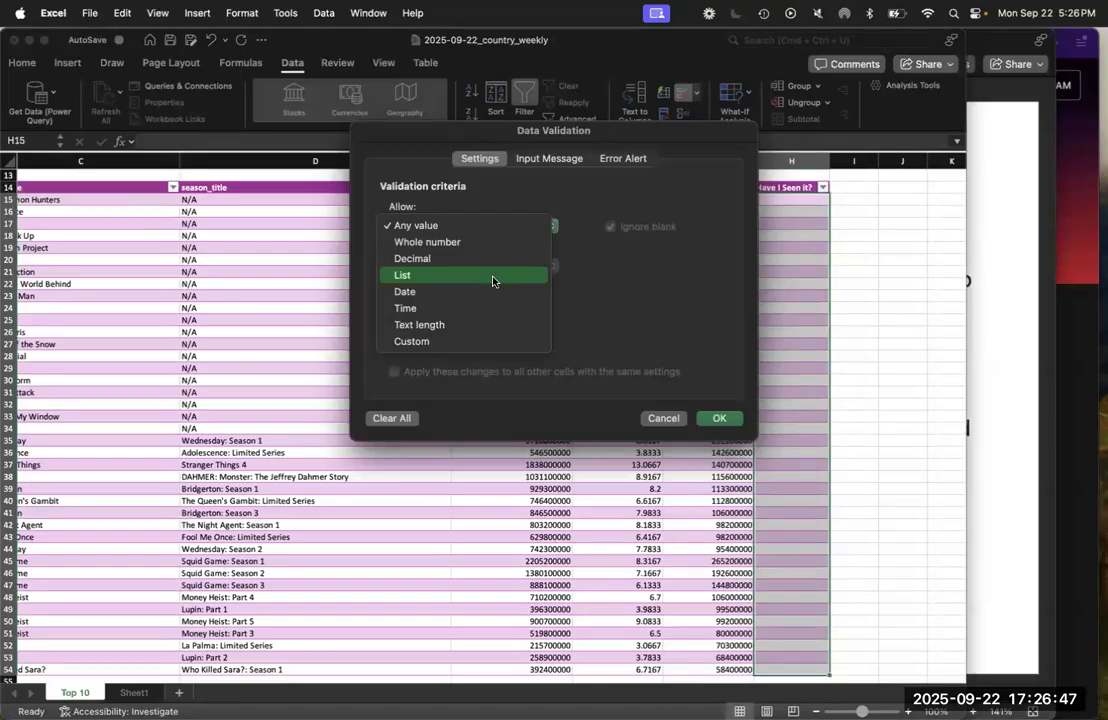
left_click(492, 281)
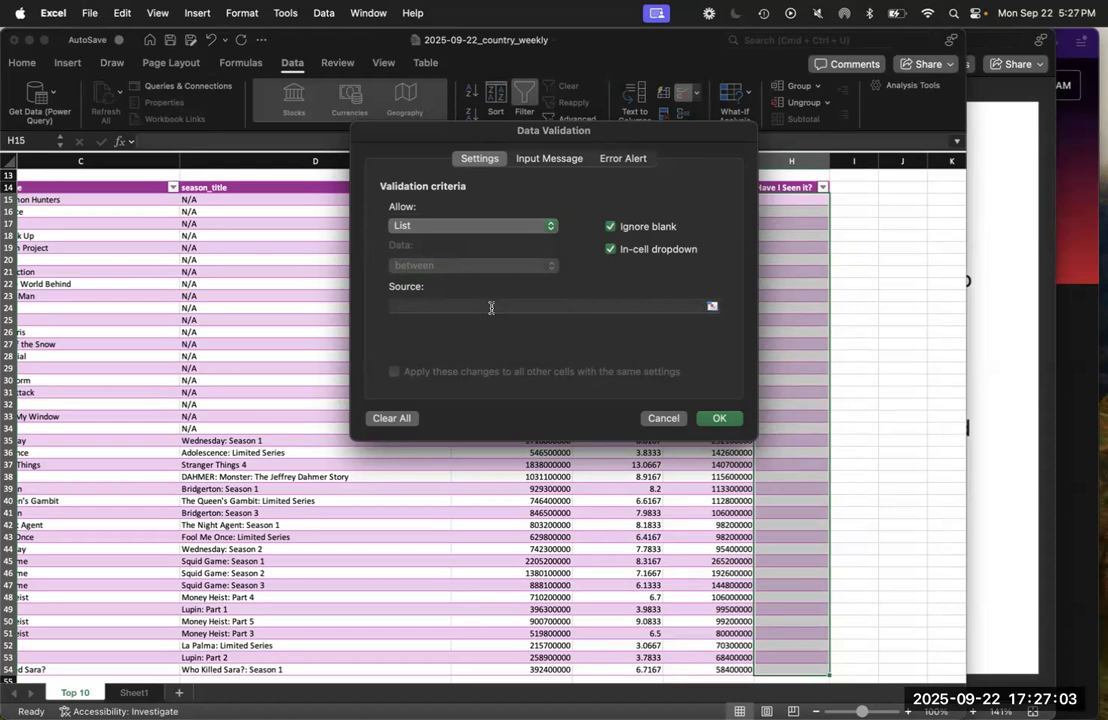
left_click(494, 308)
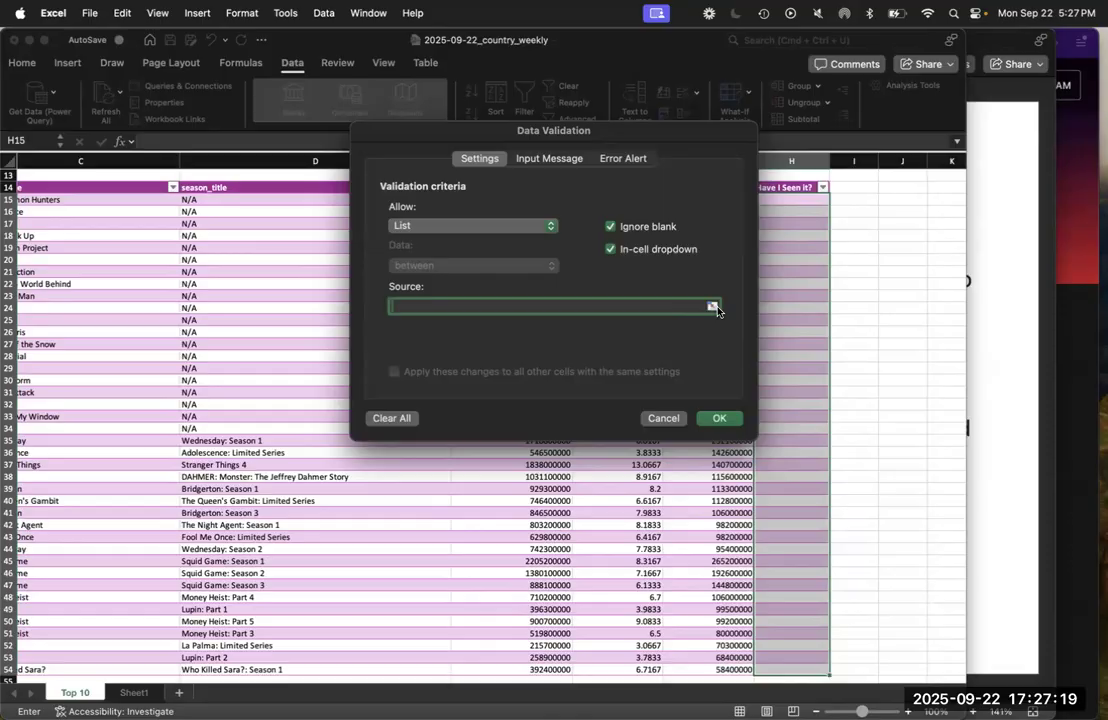
left_click(713, 306)
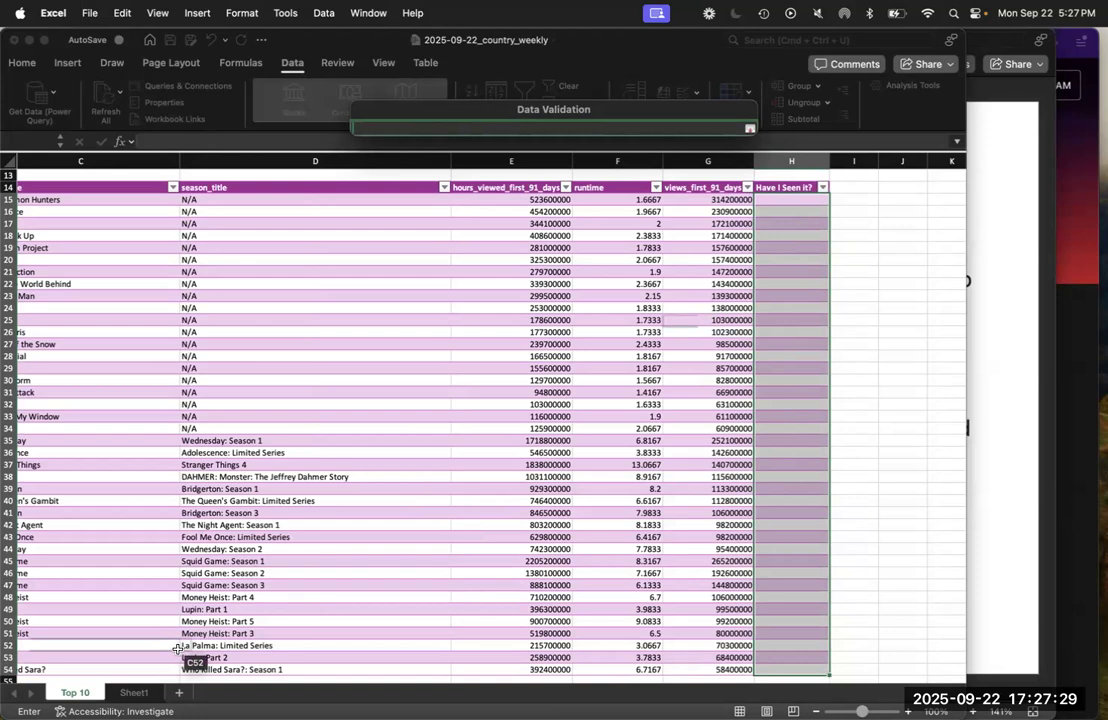
left_click(136, 694)
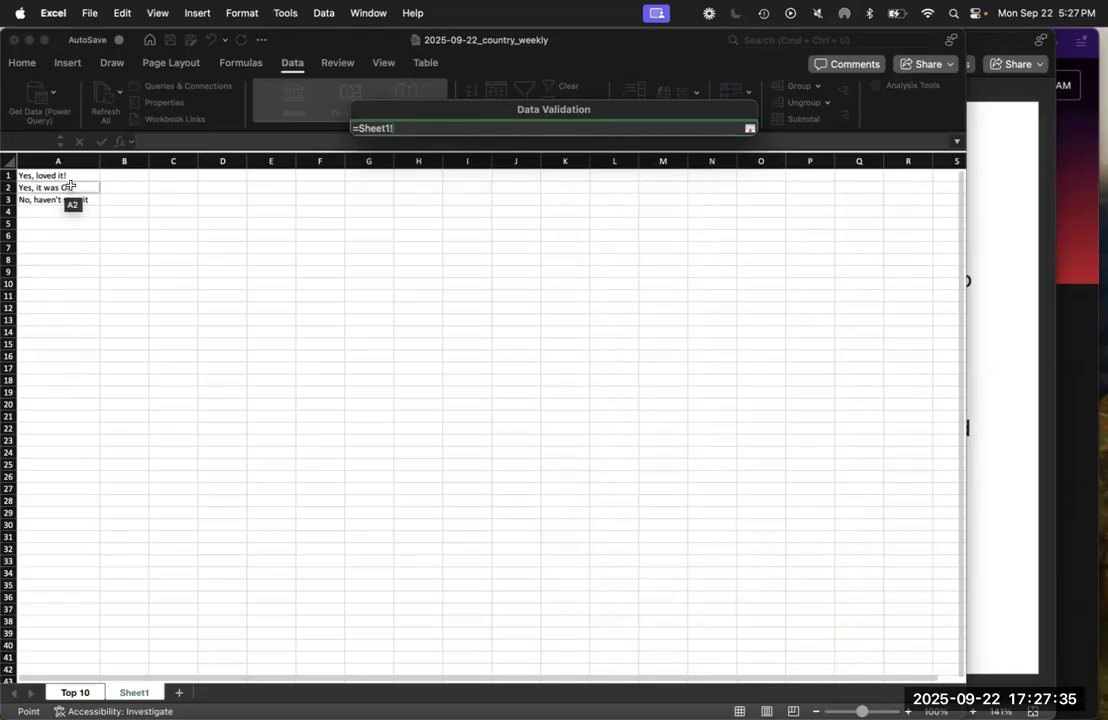
left_click_drag(66, 176, 71, 204)
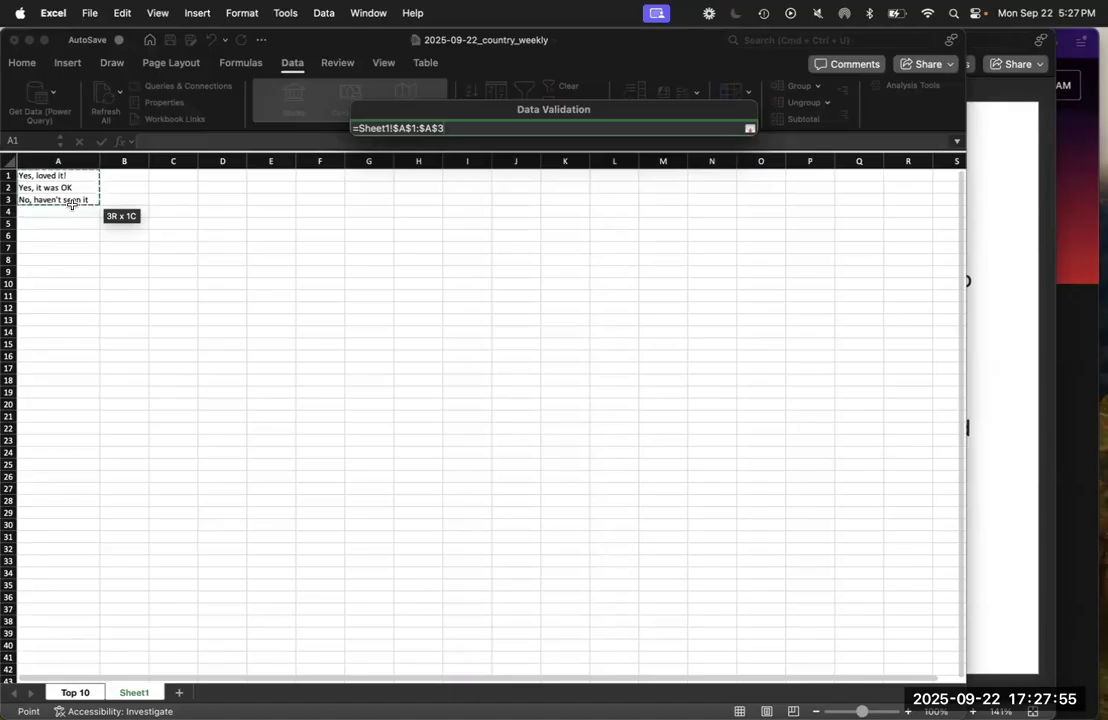
left_click(749, 130)
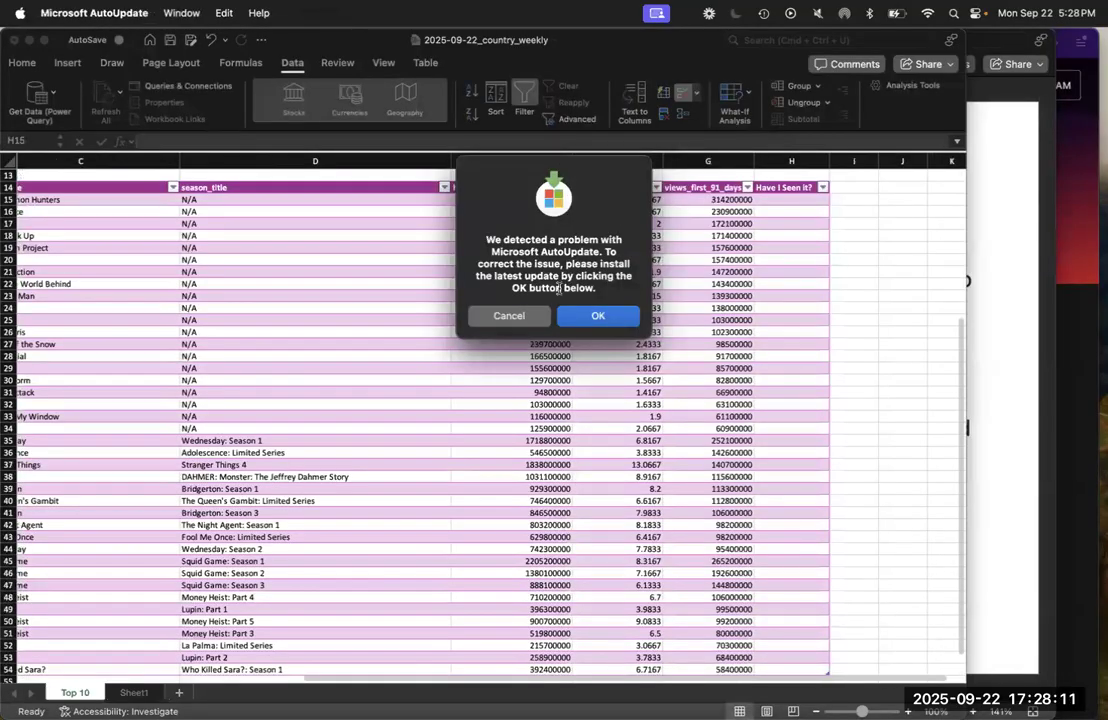
left_click(534, 314)
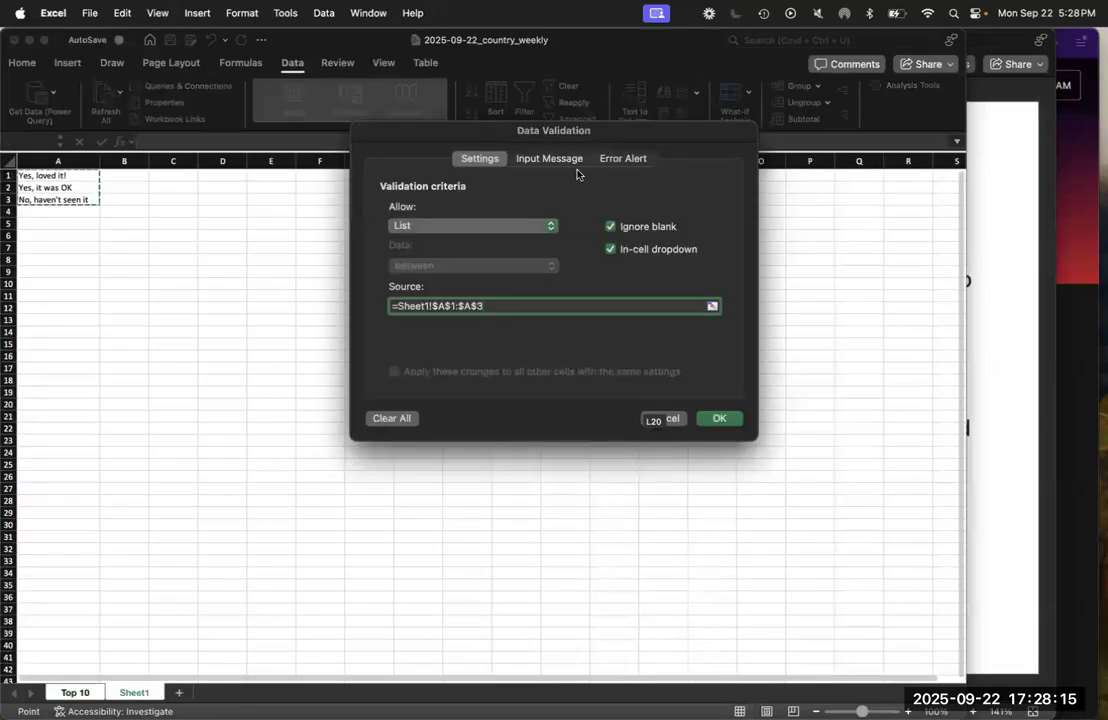
Set the validation's input message title to "Have you seen it?" and its message to "Have you seen this content?"
left_click(573, 158)
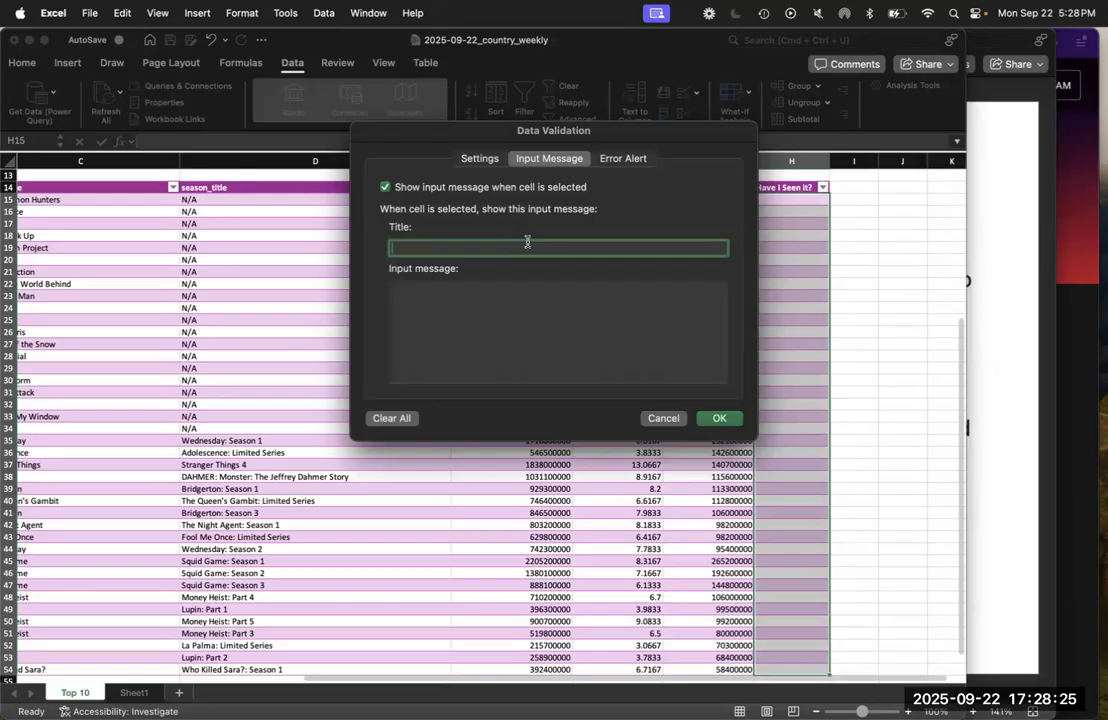
left_click(480, 354)
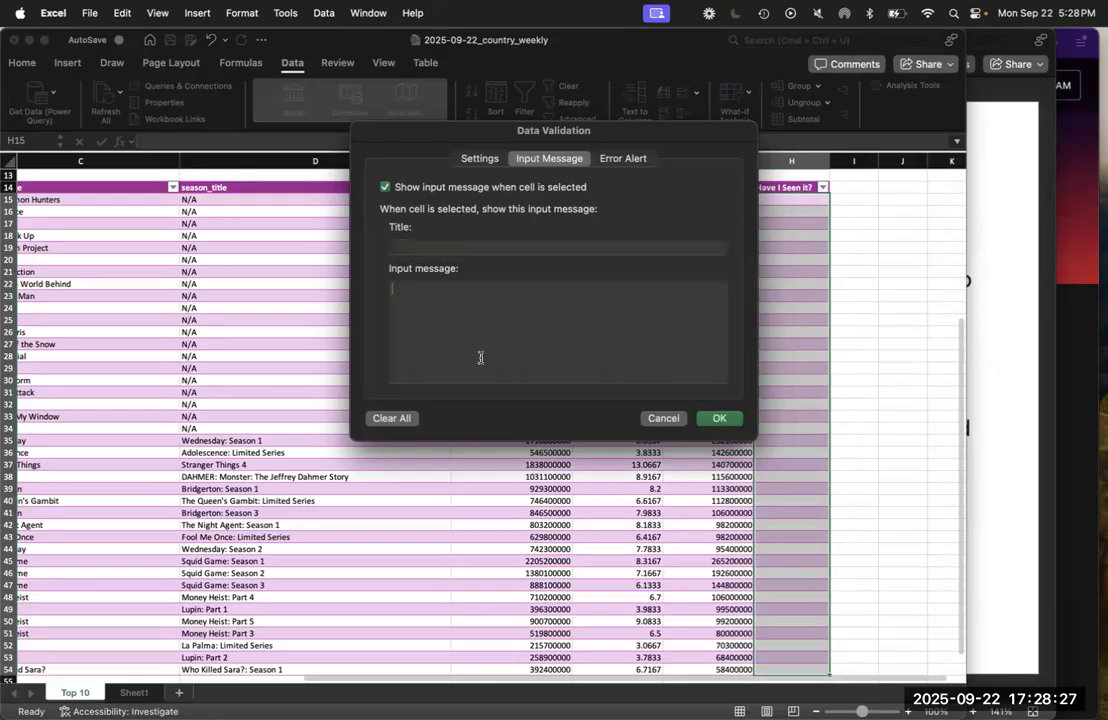
left_click(507, 247)
type("Have you seen it?")
left_click(410, 287)
type("Have you se")
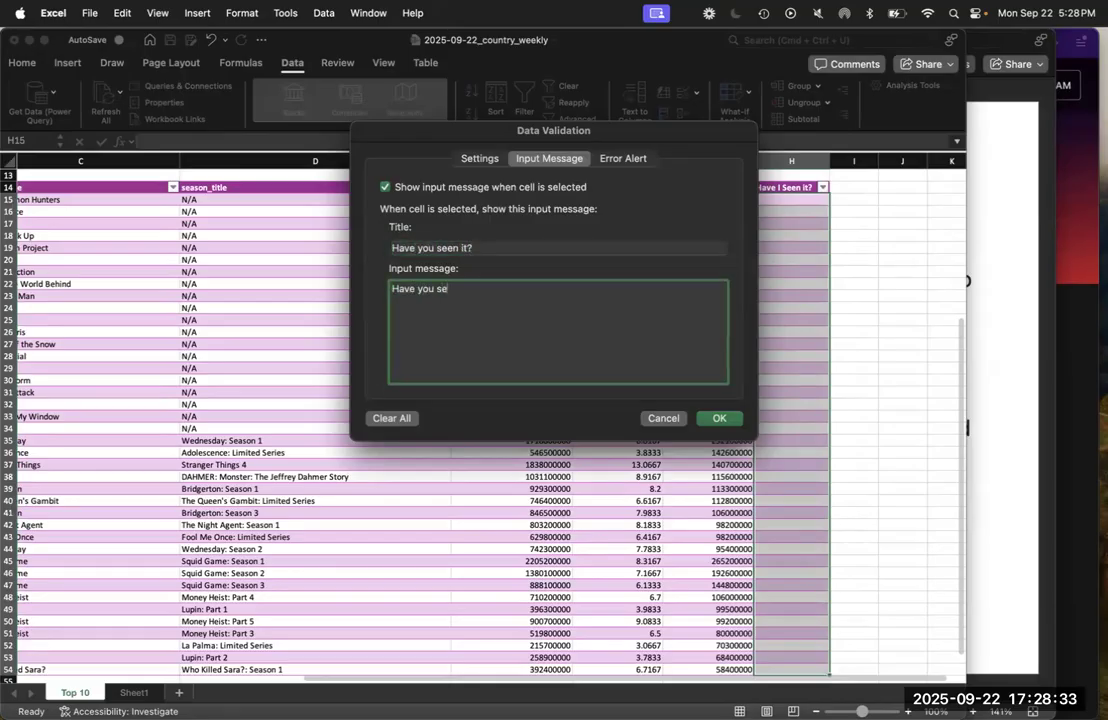
type("en this content?")
Set the error alert title to "Not allowed!" and its message to "That value is not in our list!", and apply the data validation
left_click(627, 159)
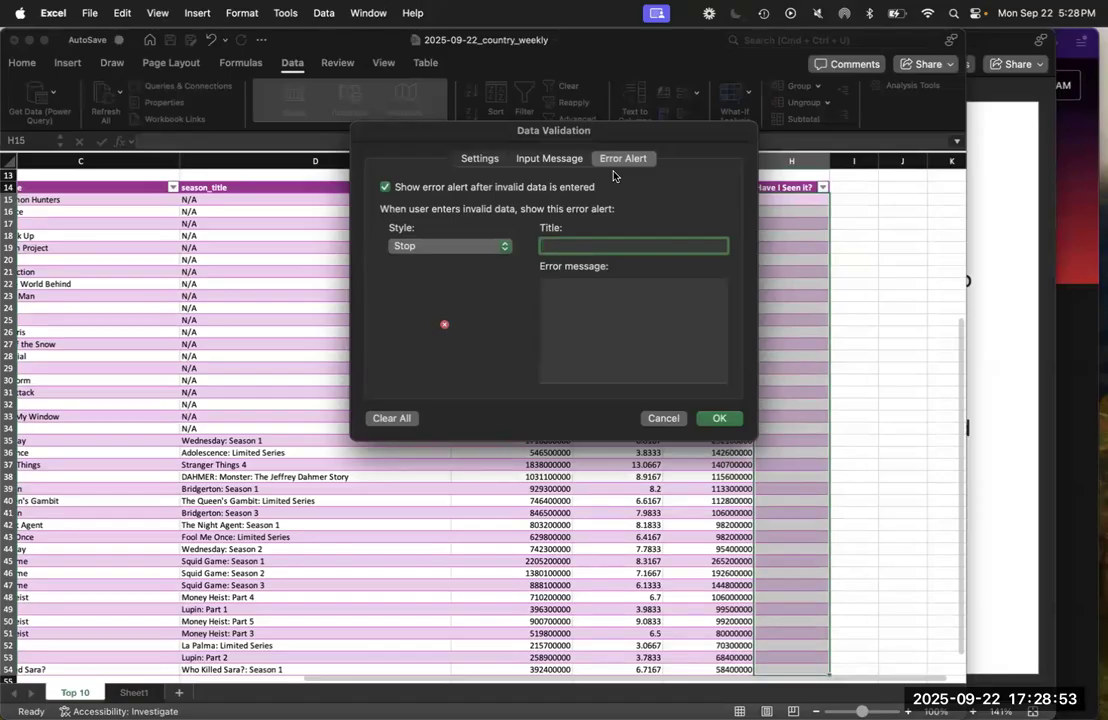
type("Not allowed!")
left_click(630, 300)
type("That value is not in our list!")
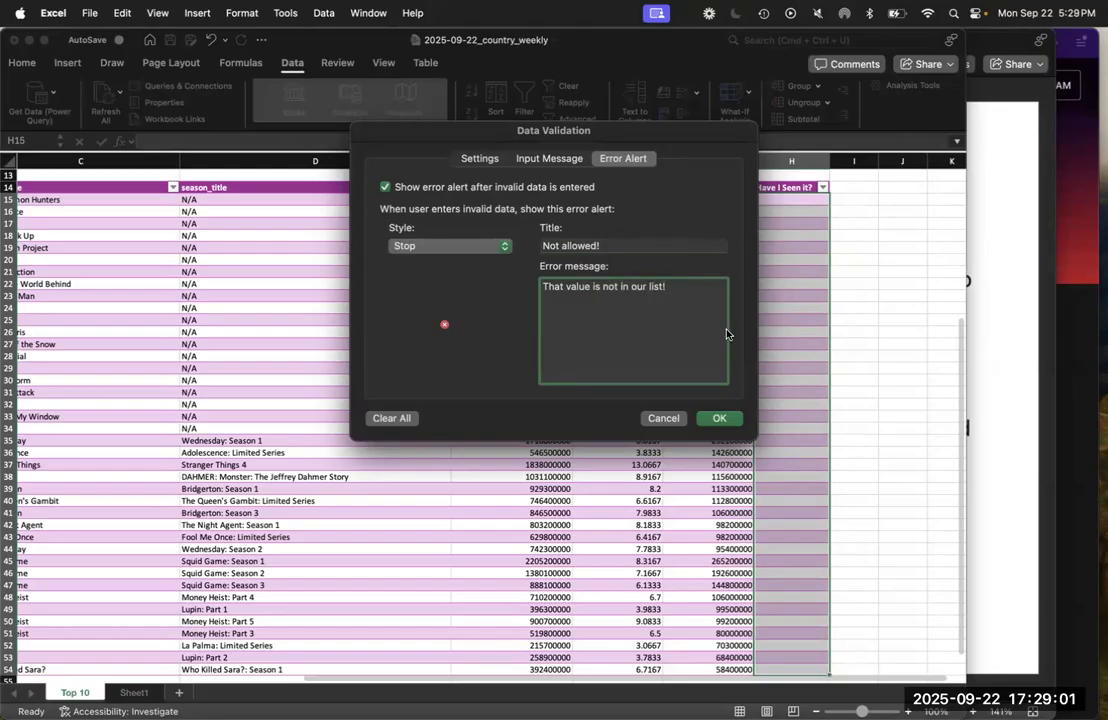
left_click(724, 418)
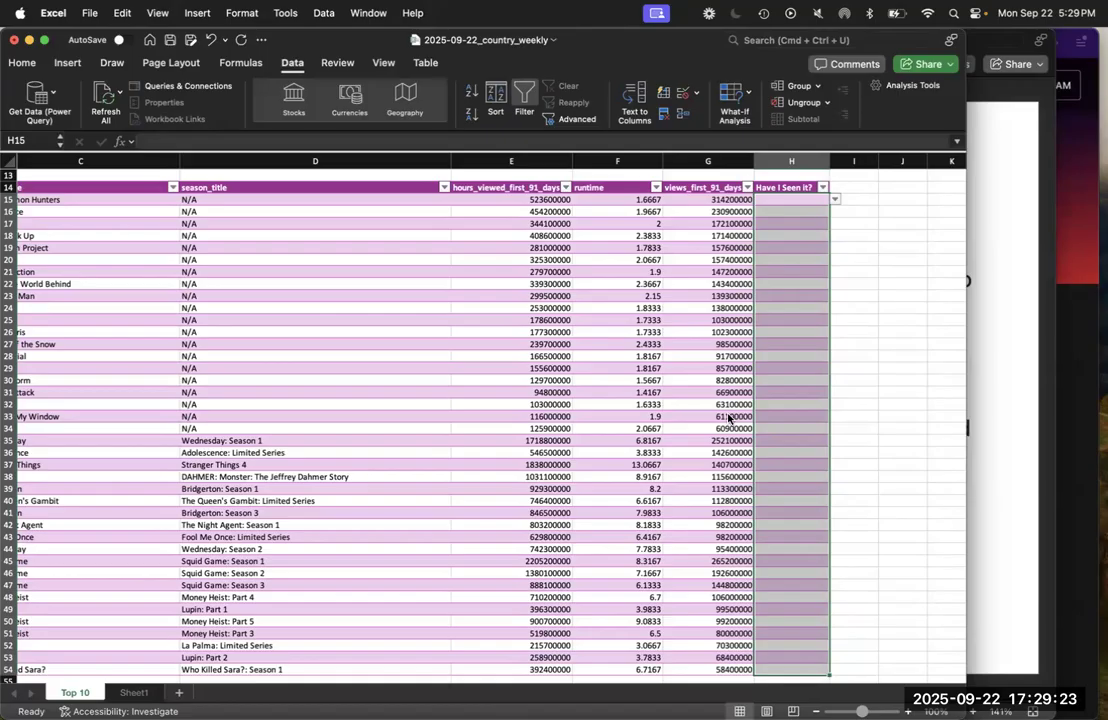
Choose "Yes, it was OK" for H15 and "No, haven't seen it" for H16 from the "Have I Seen it?" dropdowns
left_click(797, 199)
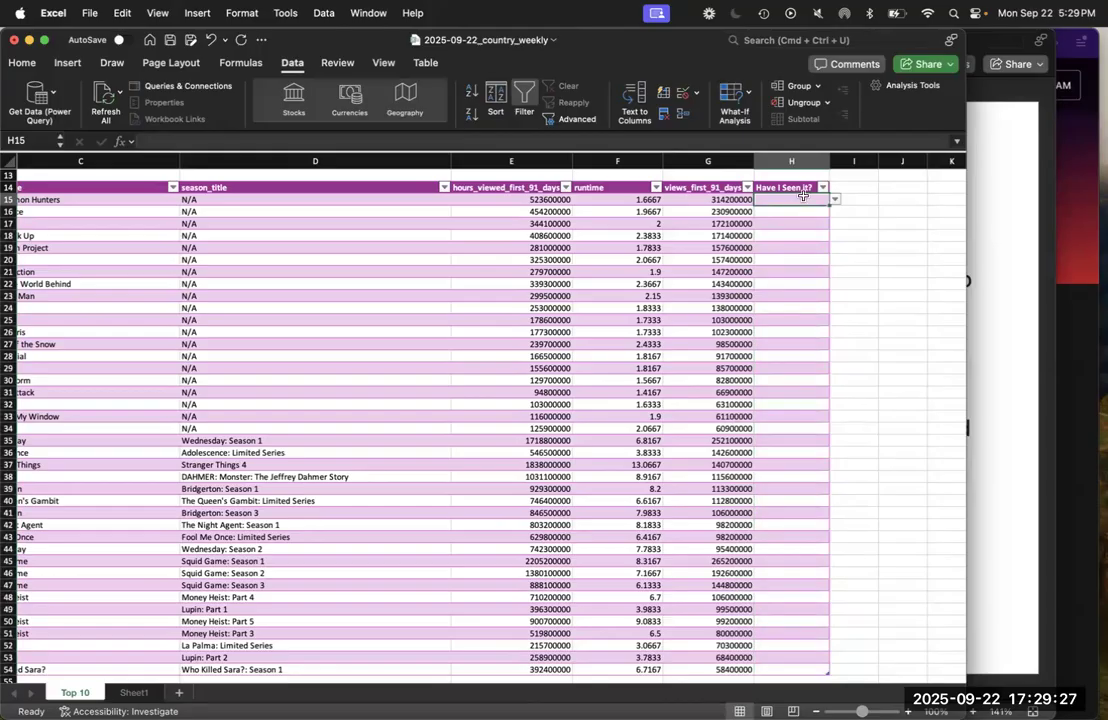
left_click(834, 200)
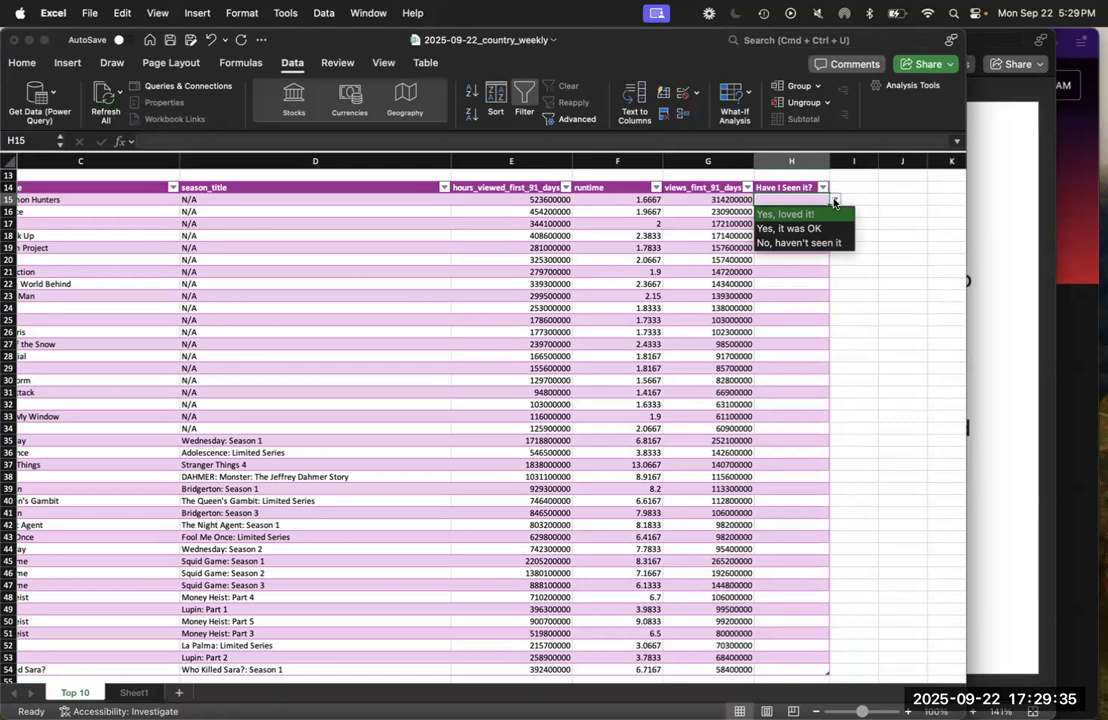
left_click(810, 229)
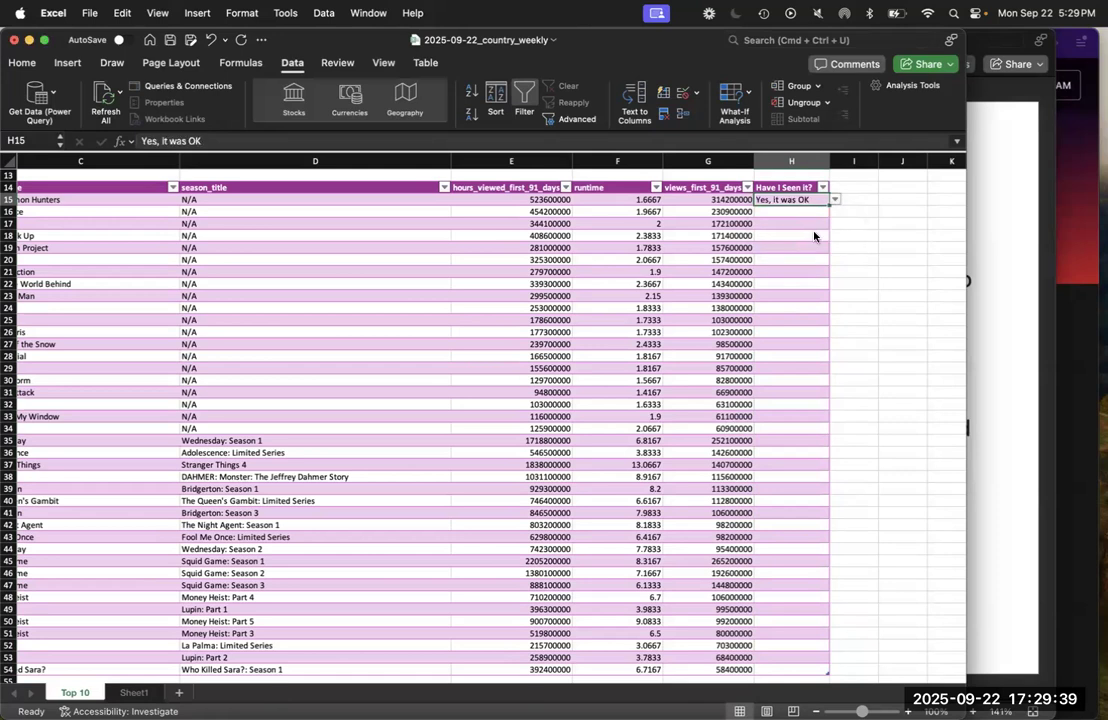
left_click(820, 212)
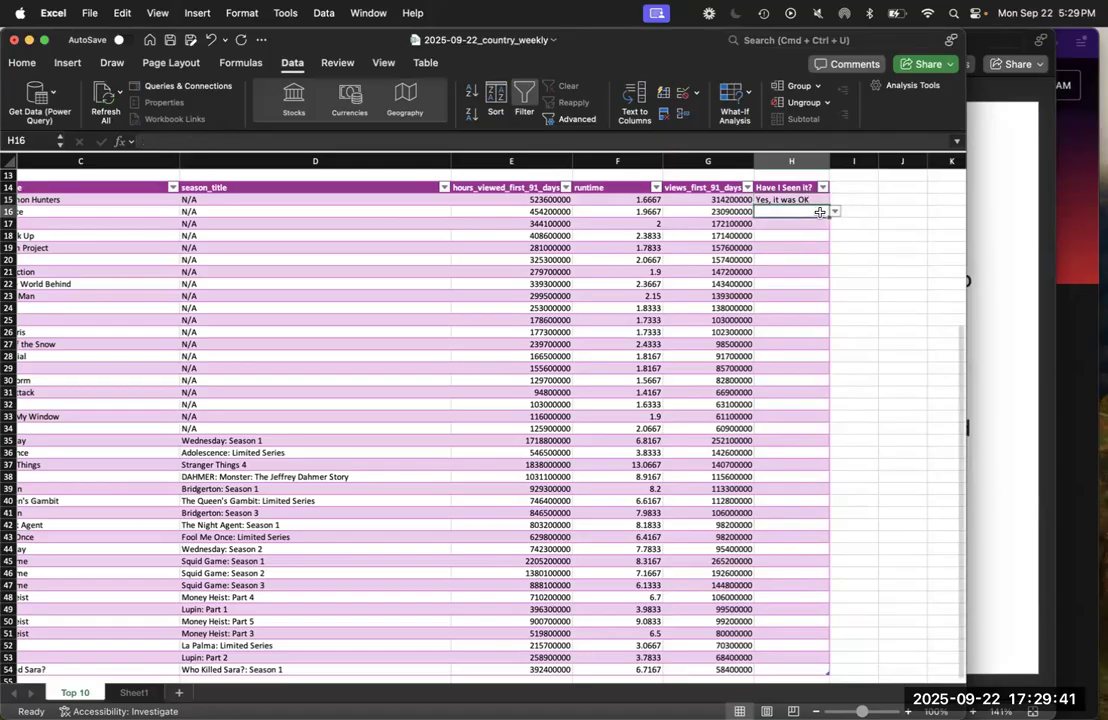
left_click(834, 212)
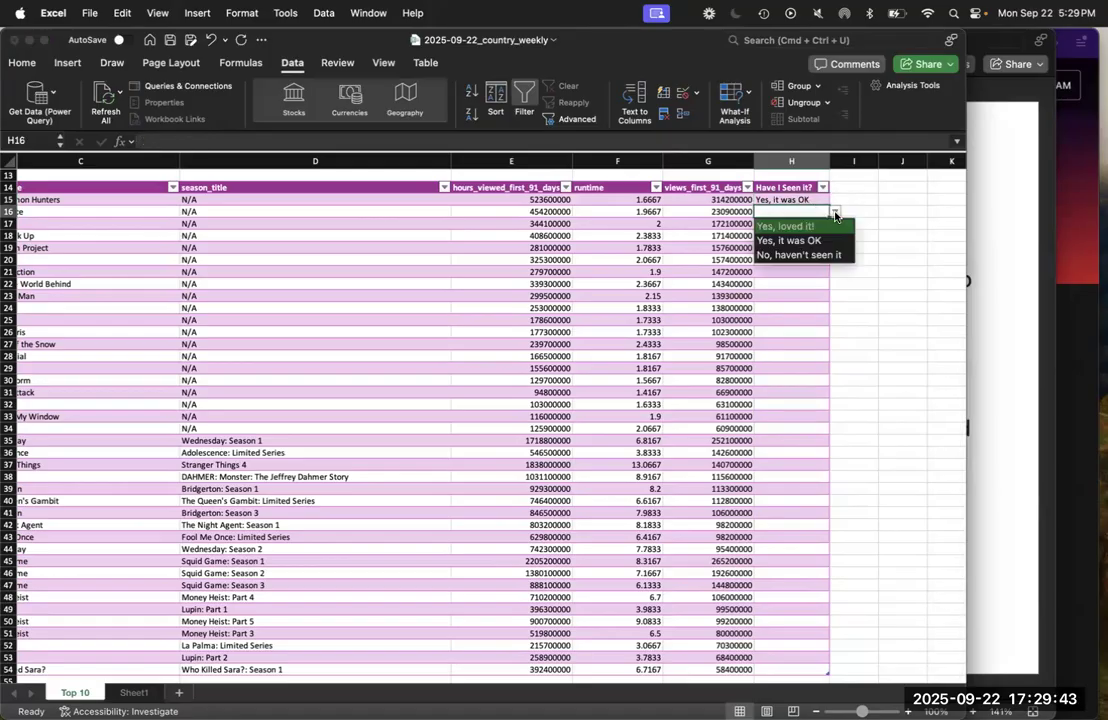
left_click(805, 255)
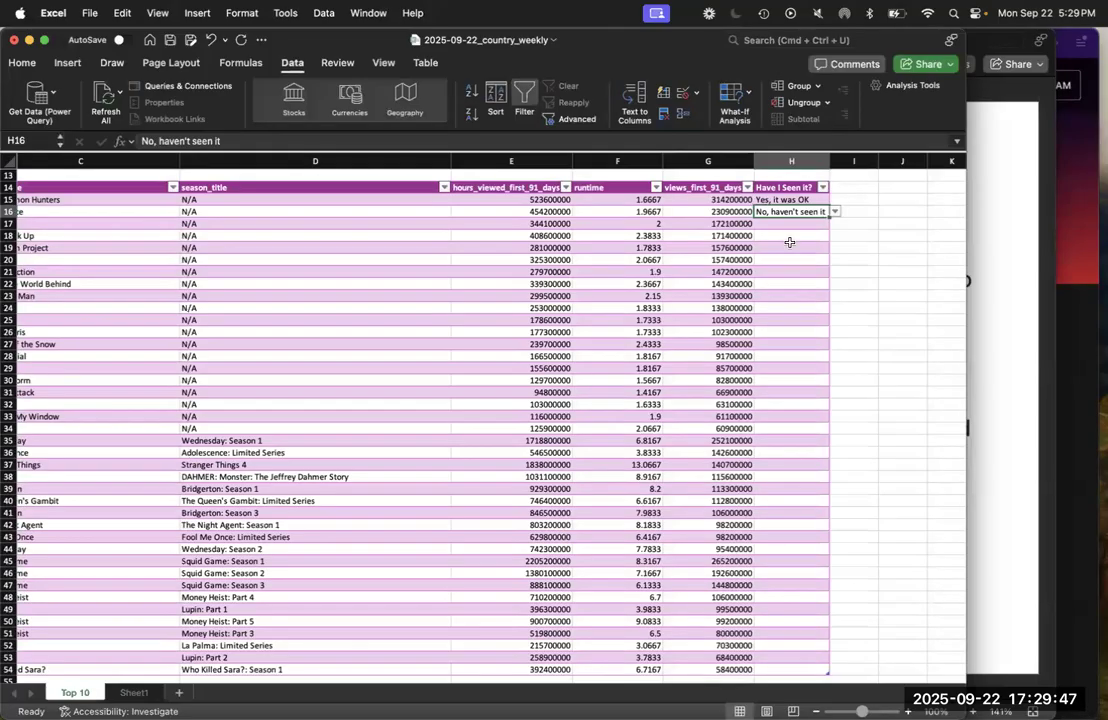
Try to enter the value 42, which is not in the list, in H17 to test the validation
left_click(785, 226)
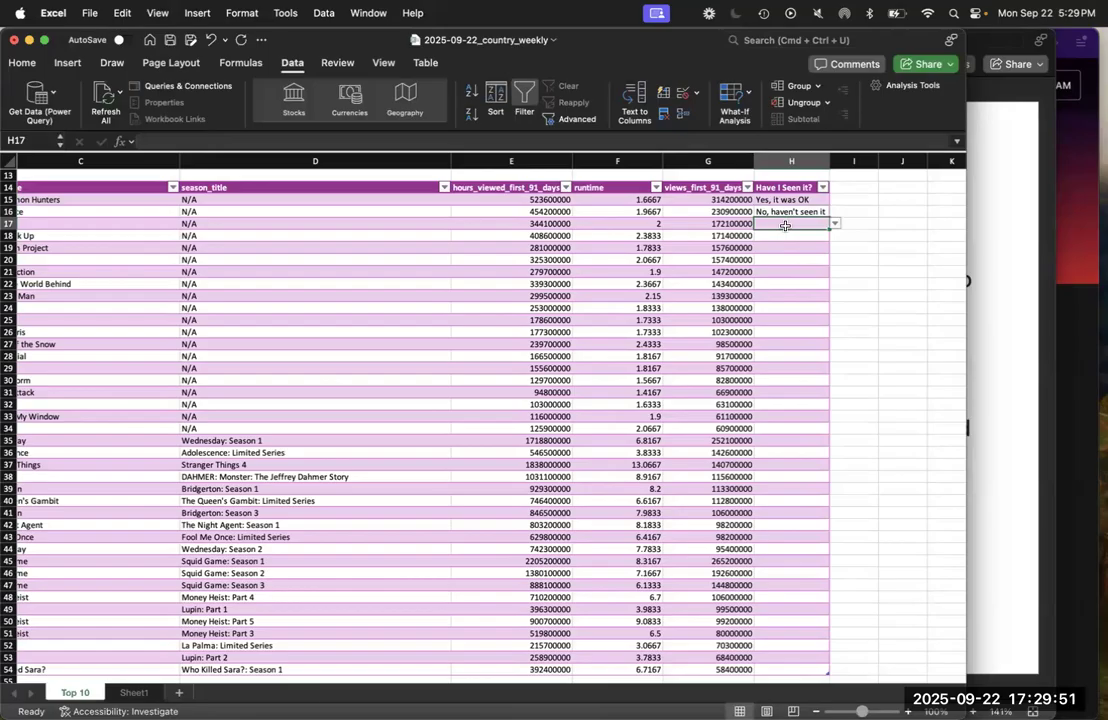
type("42")
key("Return")
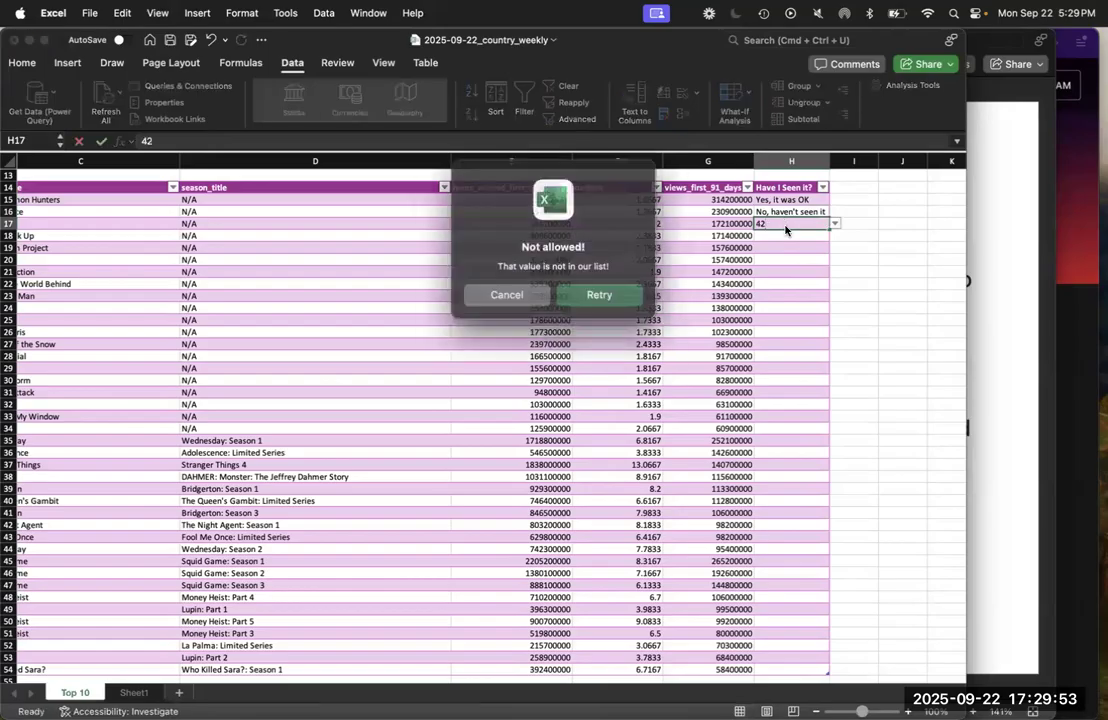
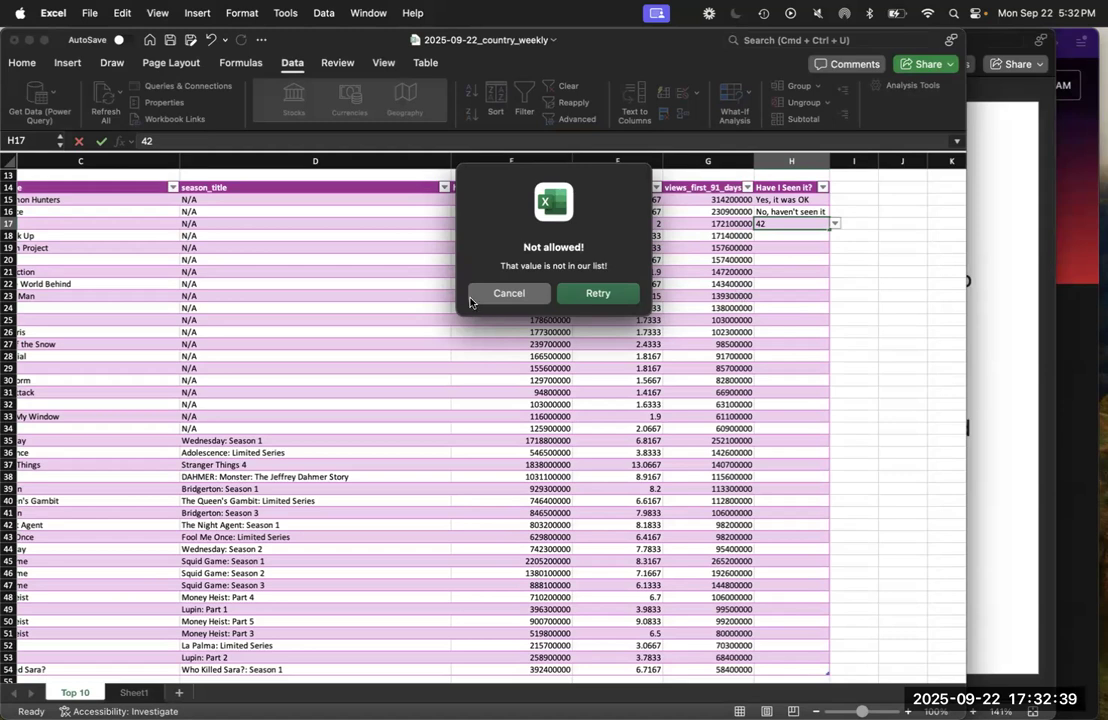
Cancel the rejected entry in H17, and choose "No, haven't seen it" for H19 and "Yes, it was OK" for H23
left_click(509, 293)
left_click(811, 247)
left_click(835, 247)
left_click(815, 287)
left_click(826, 295)
left_click(835, 296)
left_click(823, 325)
Choose "No, haven't seen it" for H26 from its dropdown and save the workbook
left_click(812, 331)
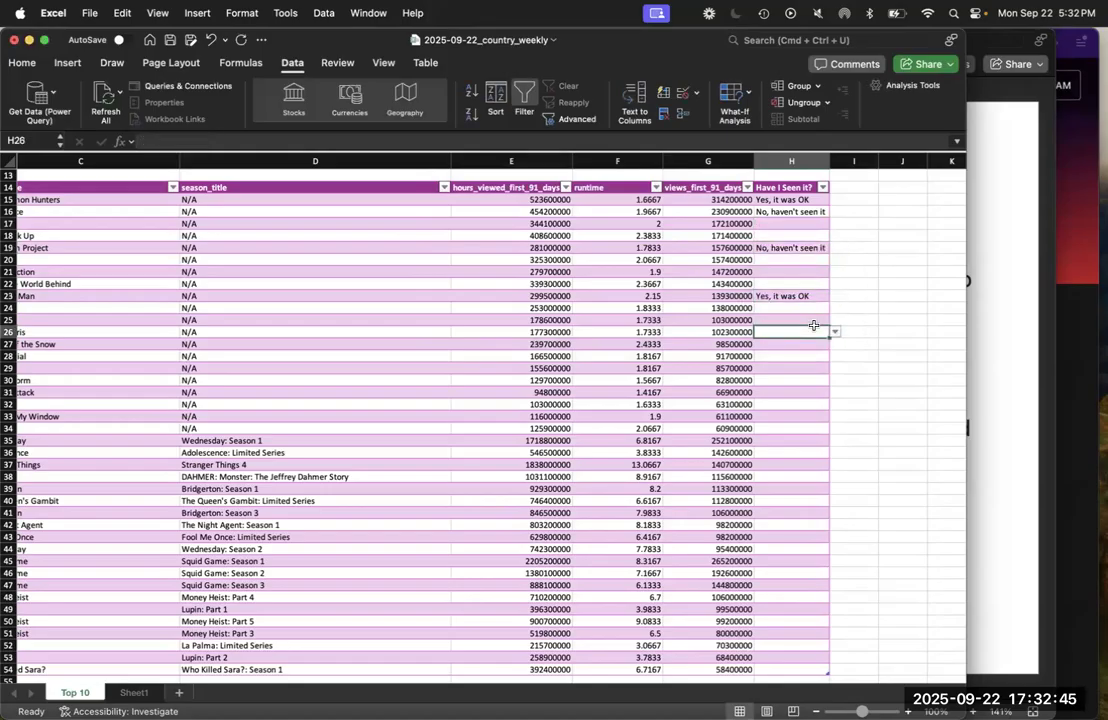
left_click(835, 332)
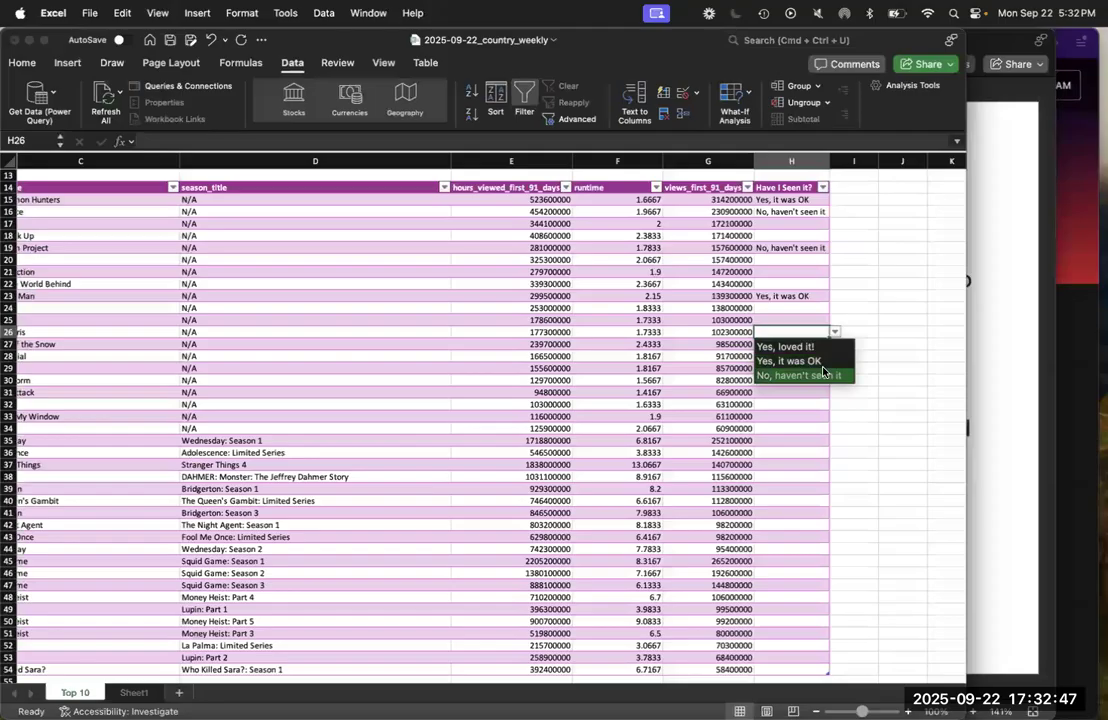
left_click(800, 375)
left_click(794, 405)
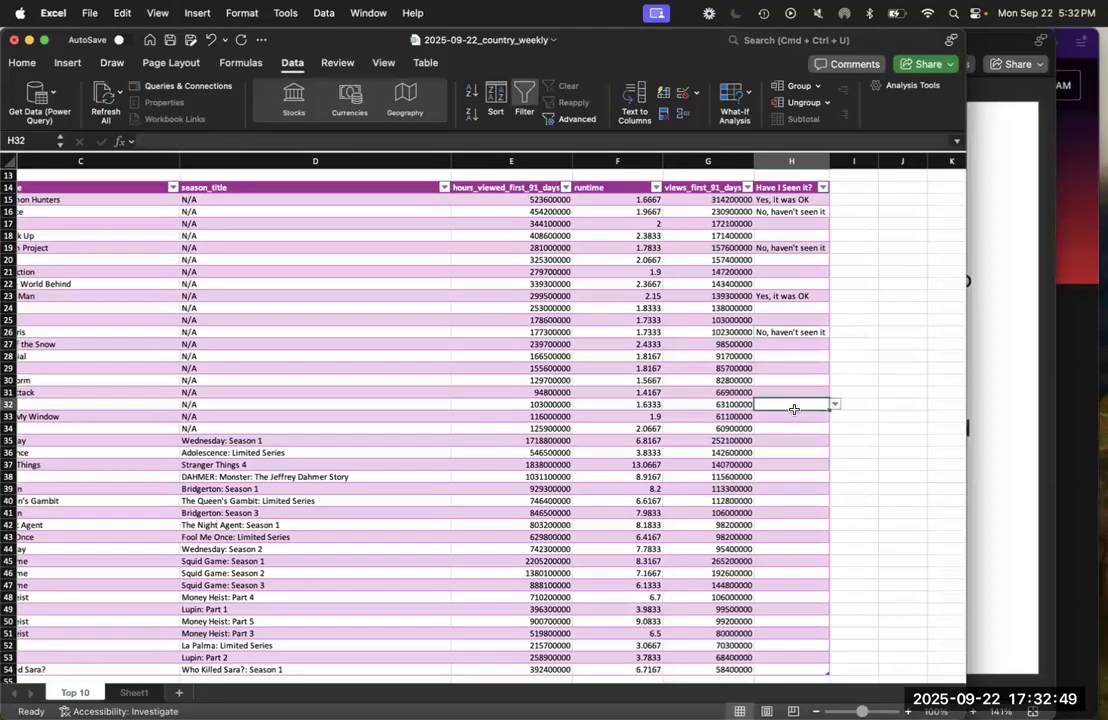
key("super+s")
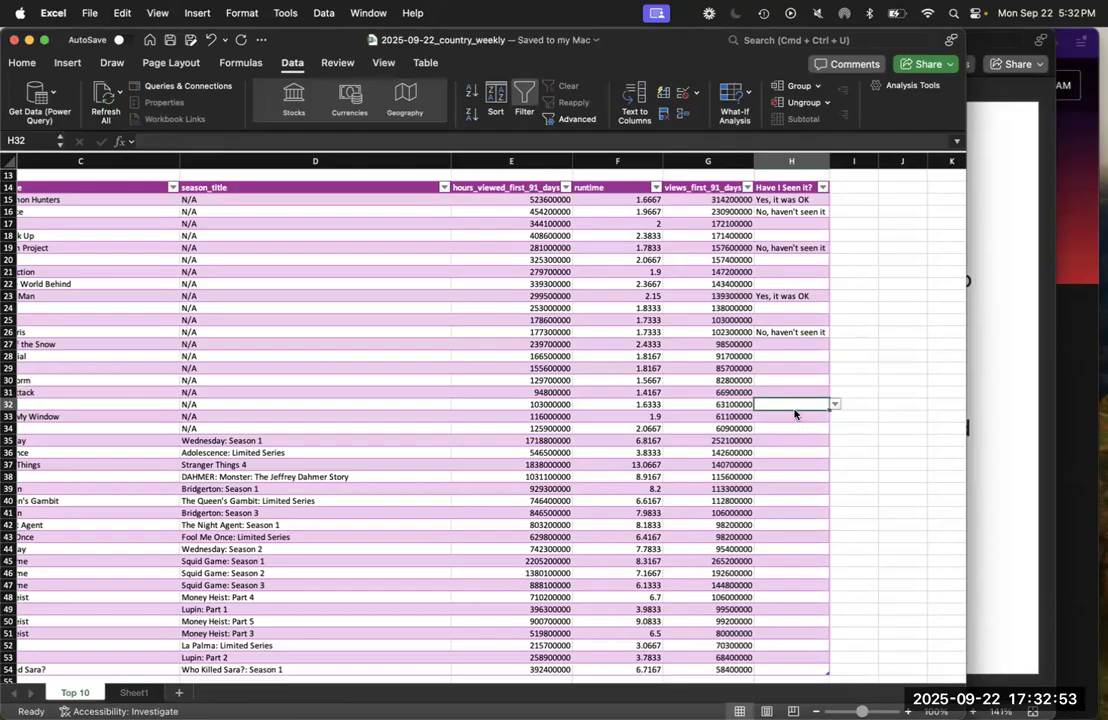
Switch to the week1slides presentation in PowerPoint and read the remaining data validation instructions and the Row-Based Formulas slide
left_click(998, 408)
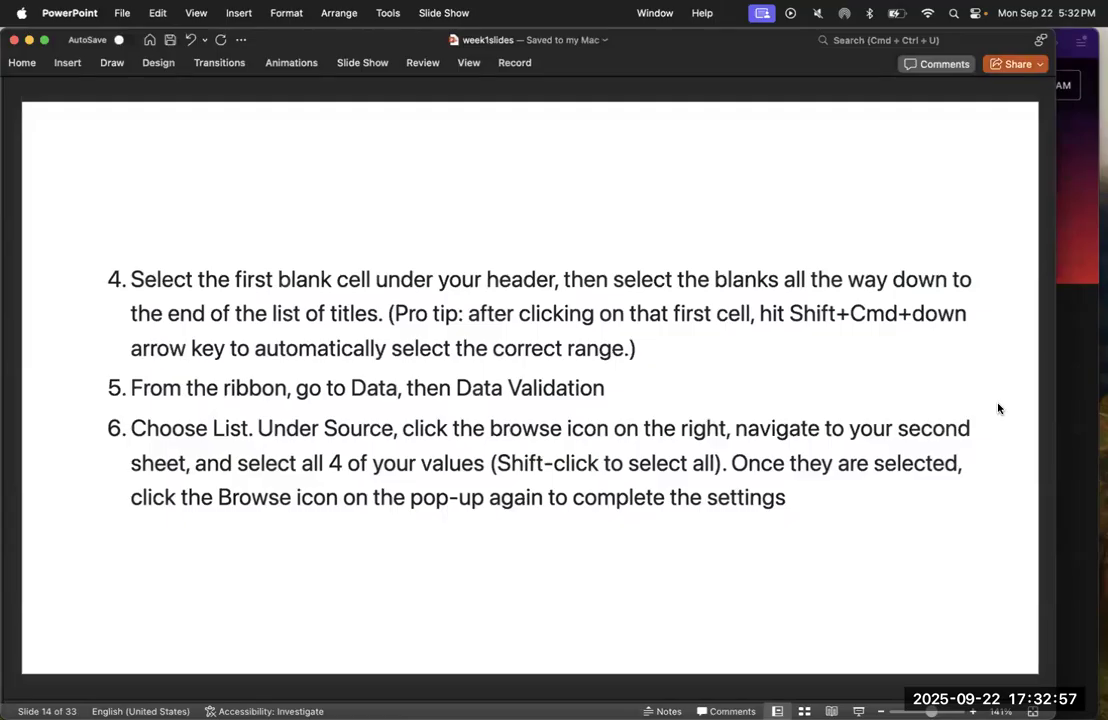
key("Down")
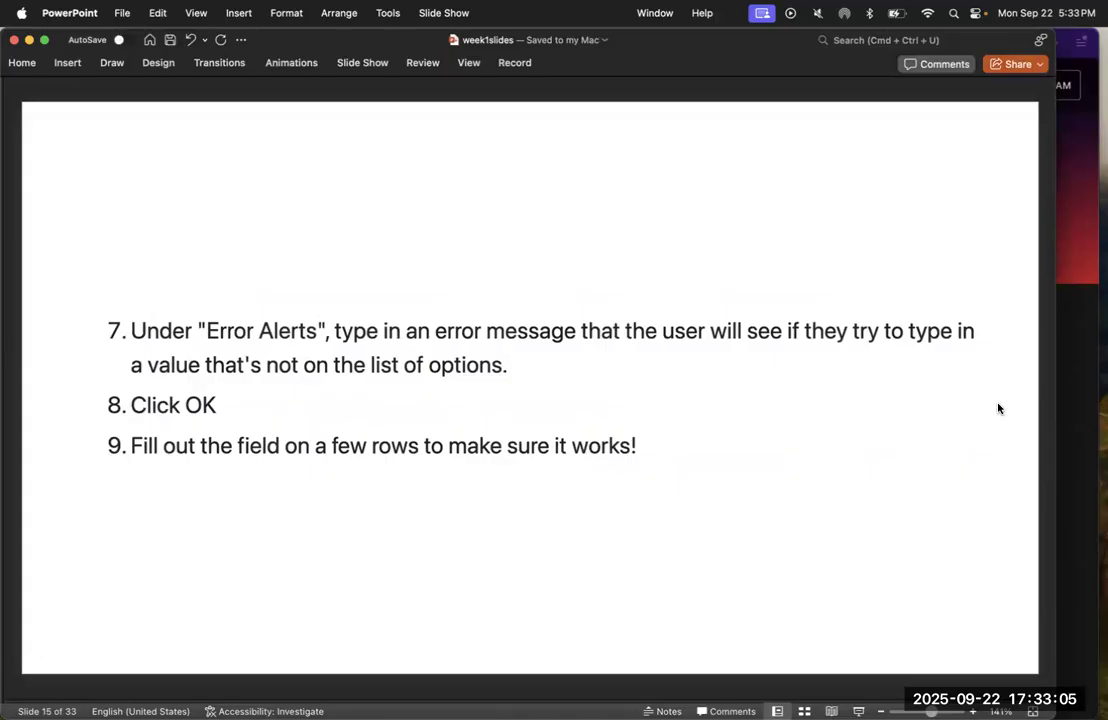
key("Down")
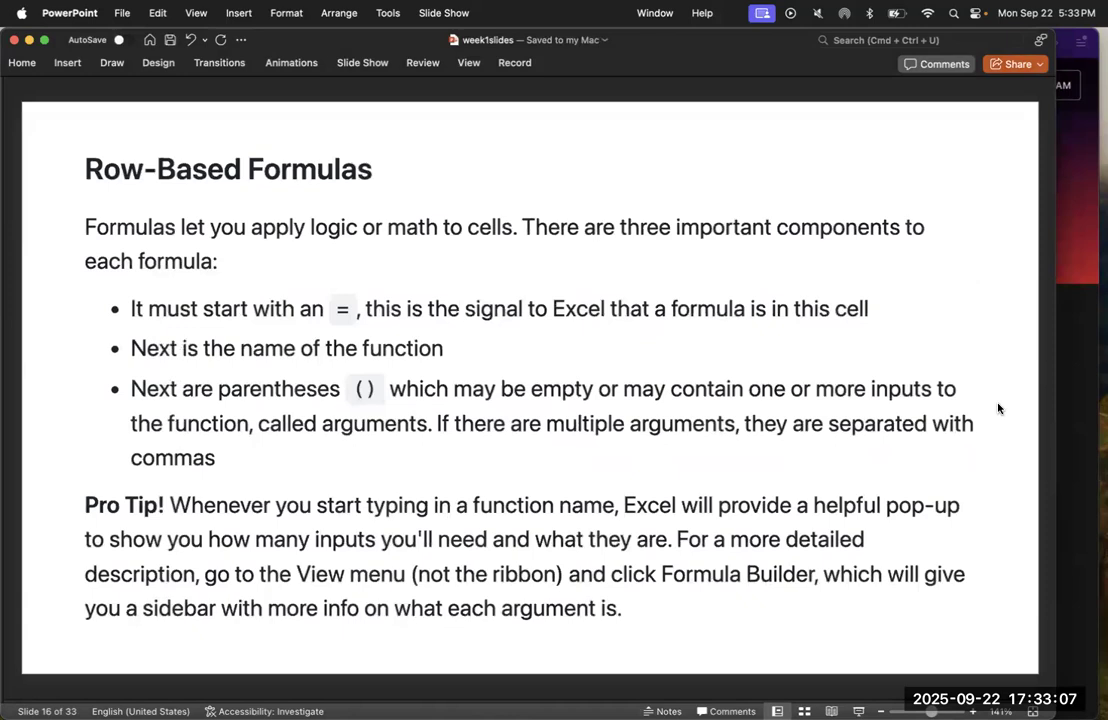
key("Up")
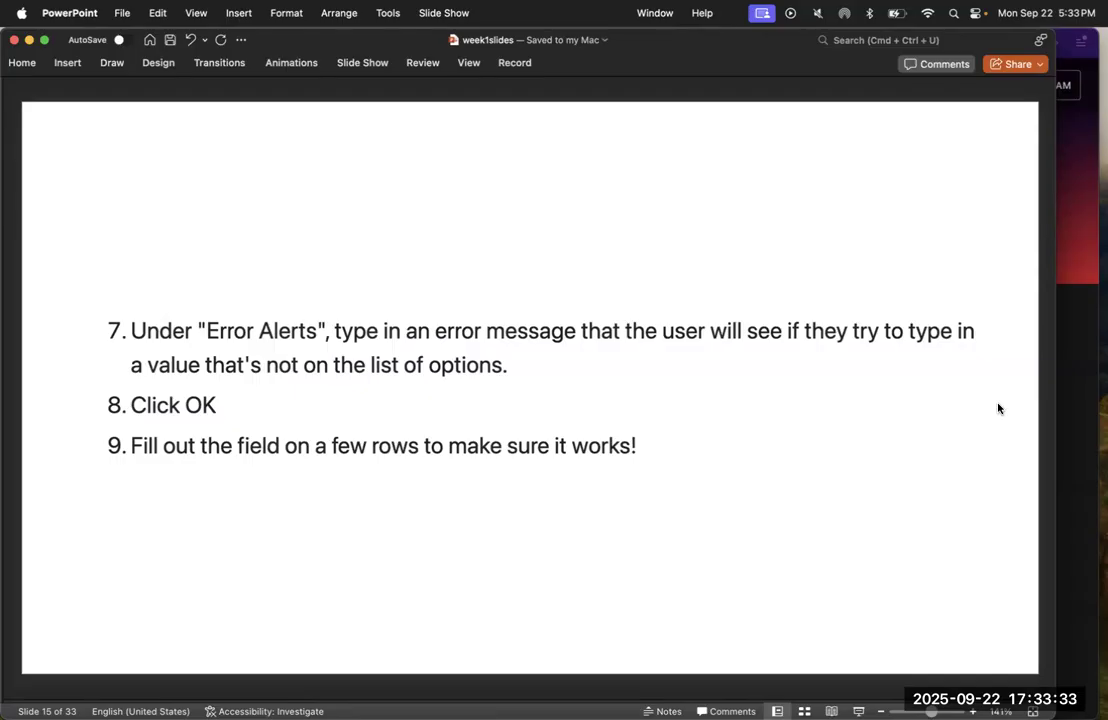
key("Right")
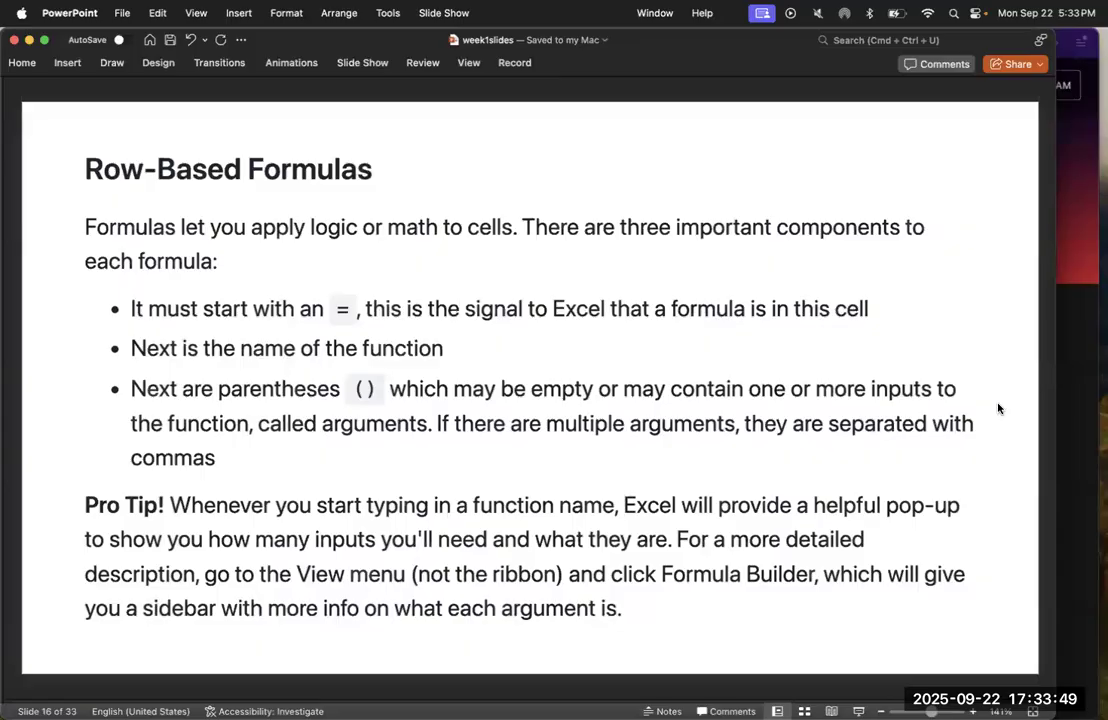
key("ctrl+Up")
left_click(579, 396)
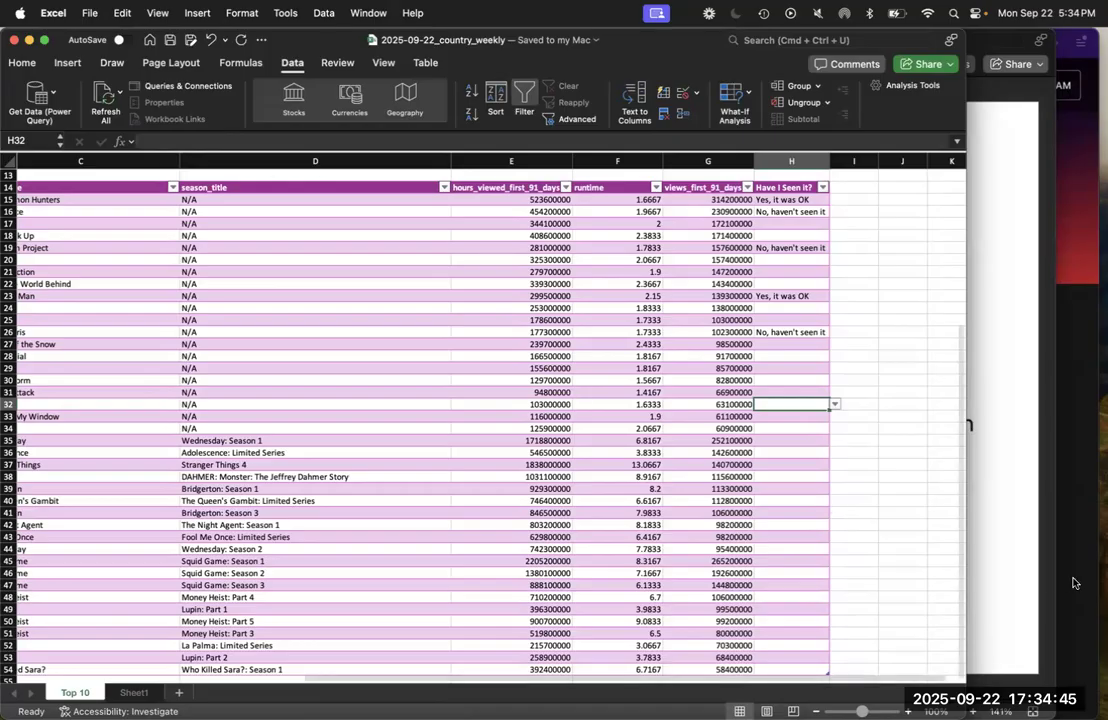
left_click(1006, 565)
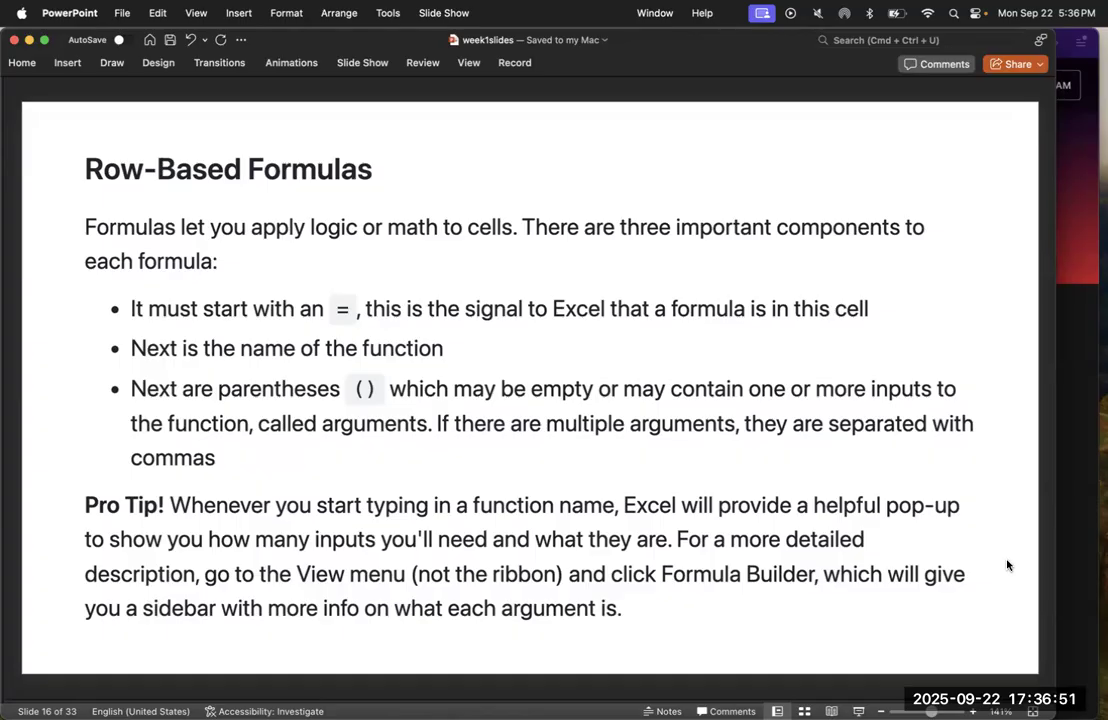
Switch to the country weekly workbook in Excel and open the Formula Builder to examine its function list
mouse_move(3, 308)
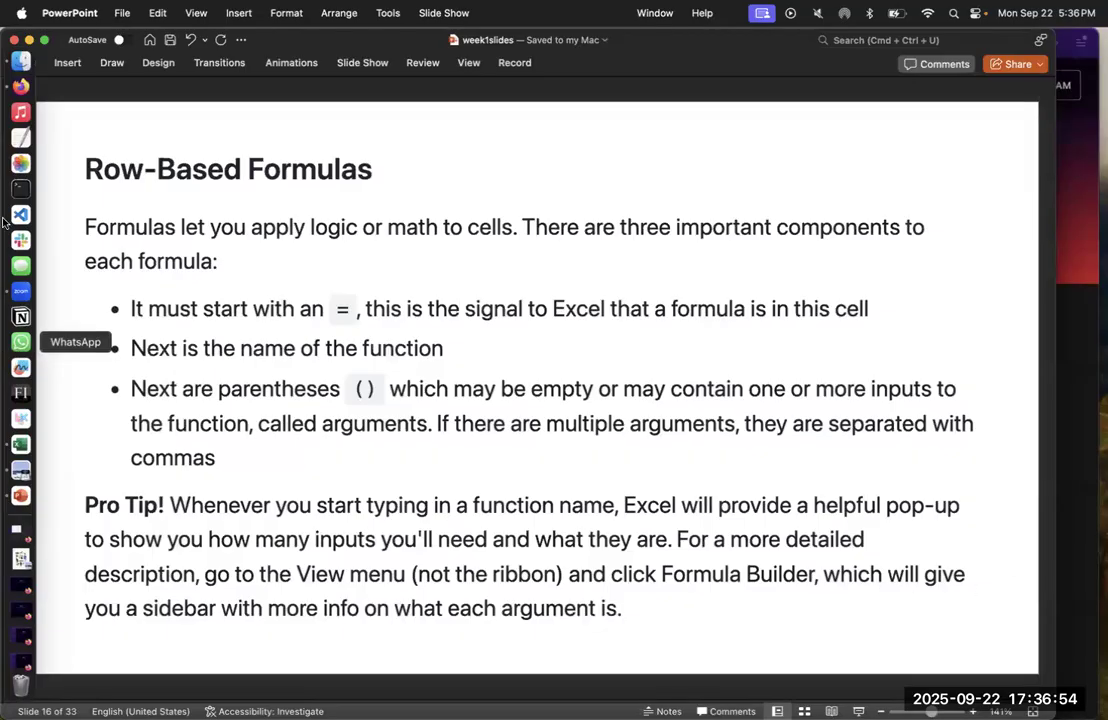
left_click(20, 444)
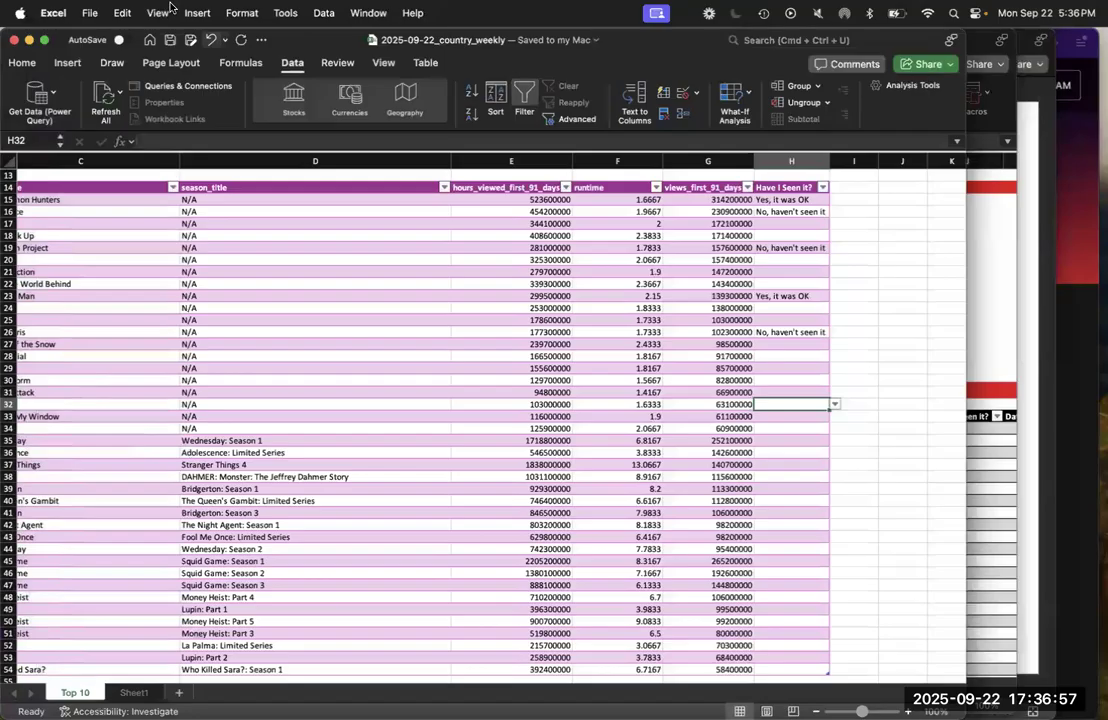
left_click(166, 11)
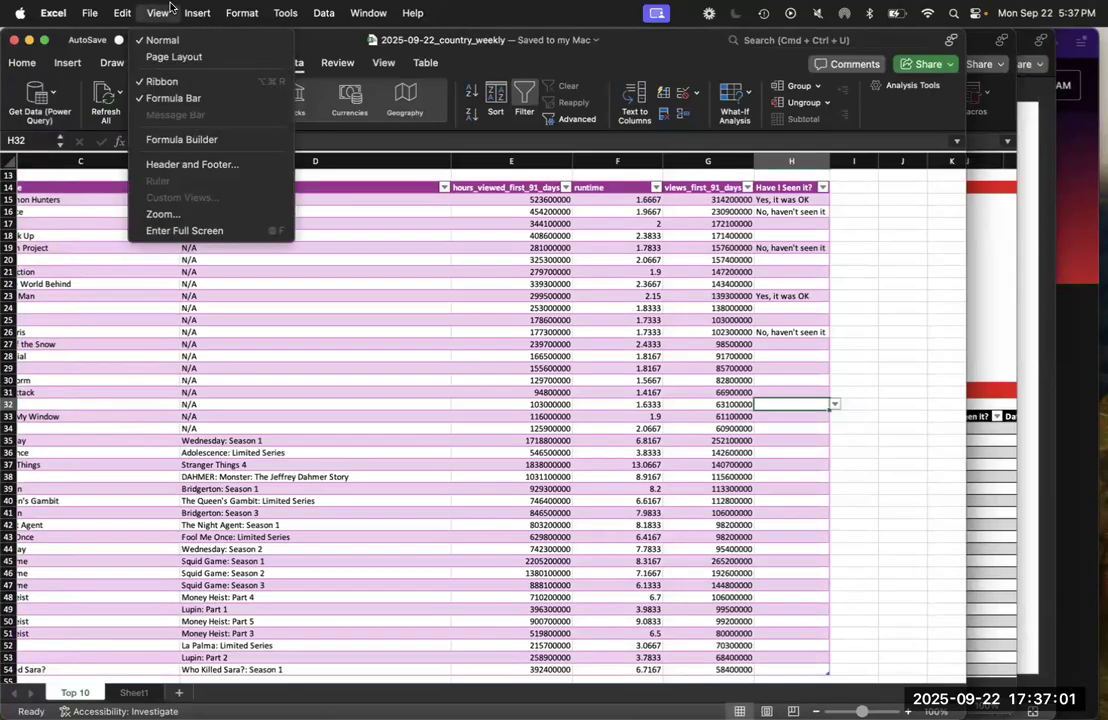
left_click(199, 142)
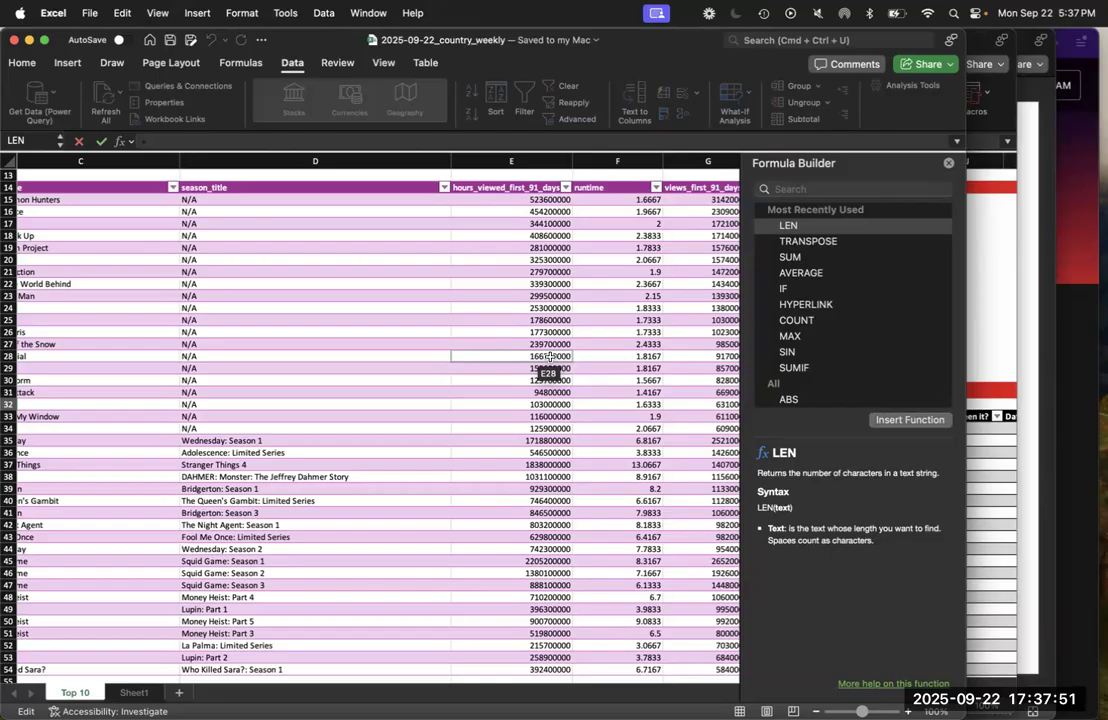
Switch to PowerPoint and advance to the Math formulas slide
left_click(1023, 342)
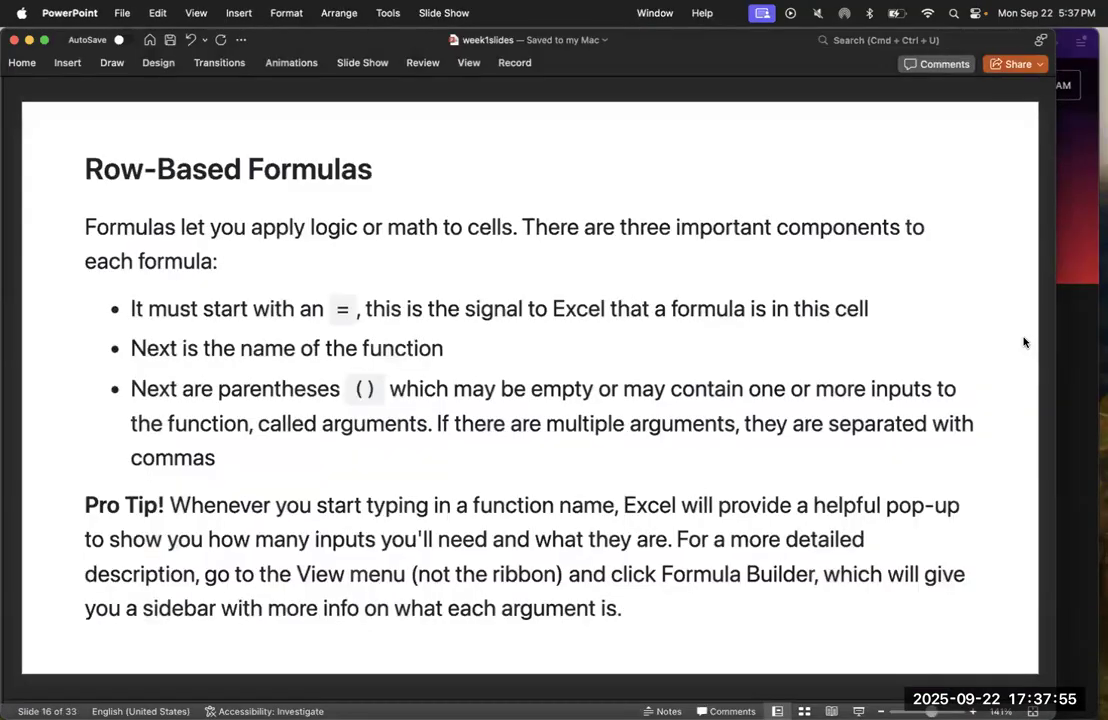
key("Down")
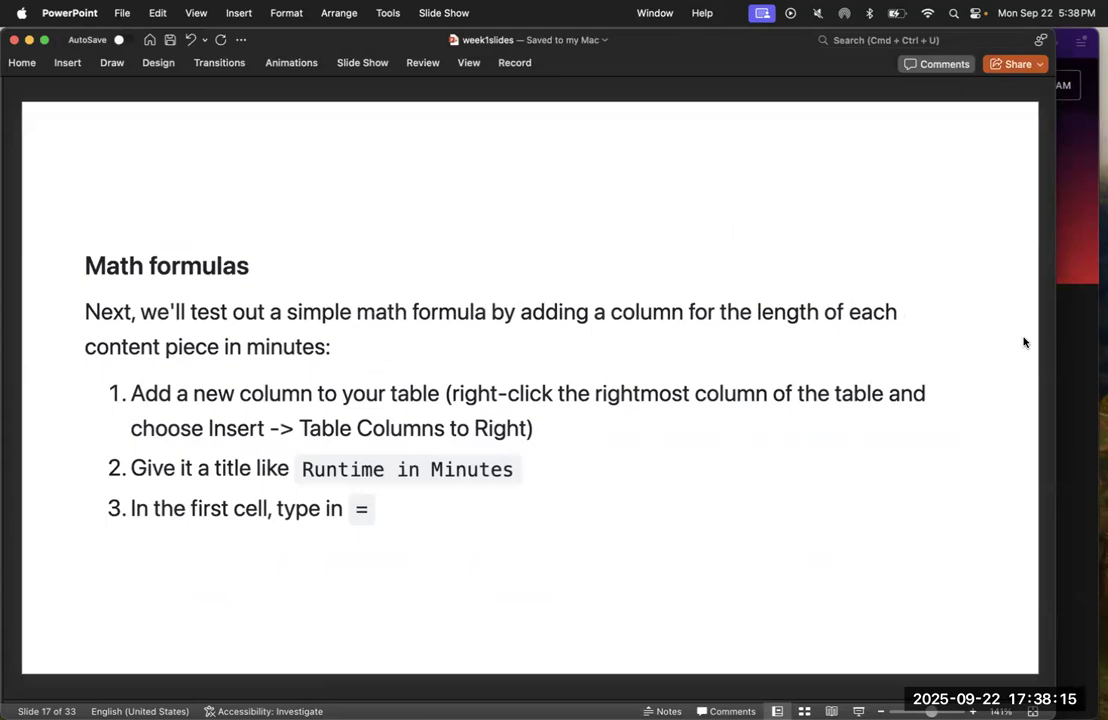
Return to the country weekly workbook in Excel, close the Formula Builder and widen the workbook window
key("ctrl+Up")
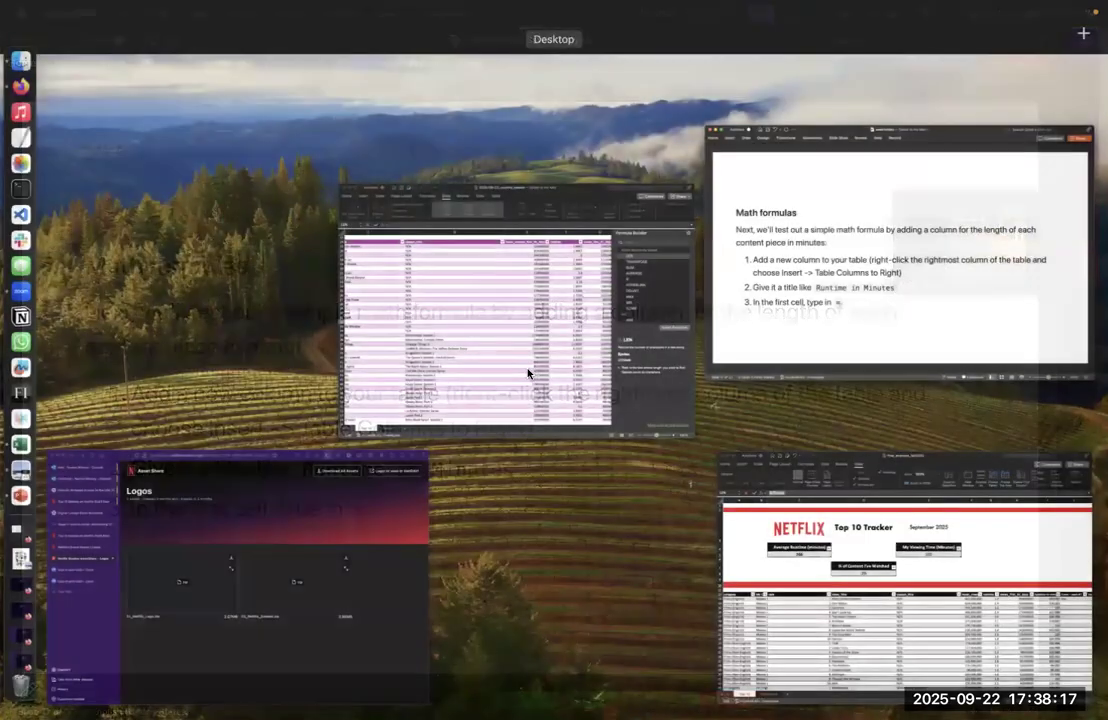
left_click(528, 373)
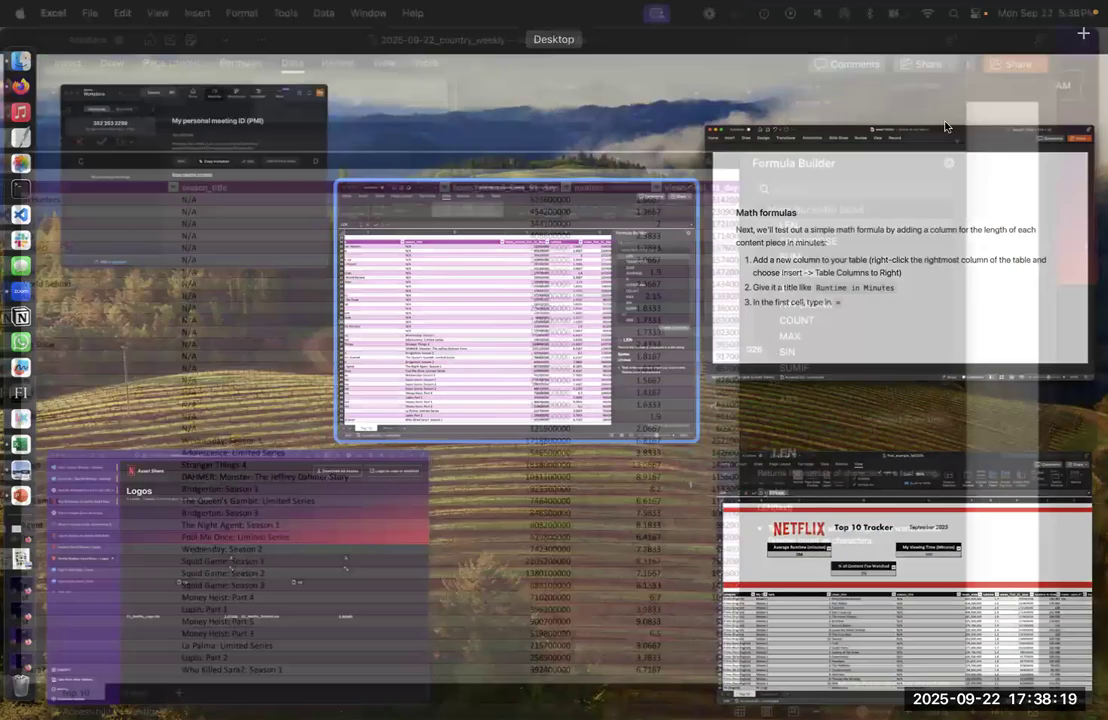
left_click(949, 163)
left_click_drag(966, 154, 1031, 155)
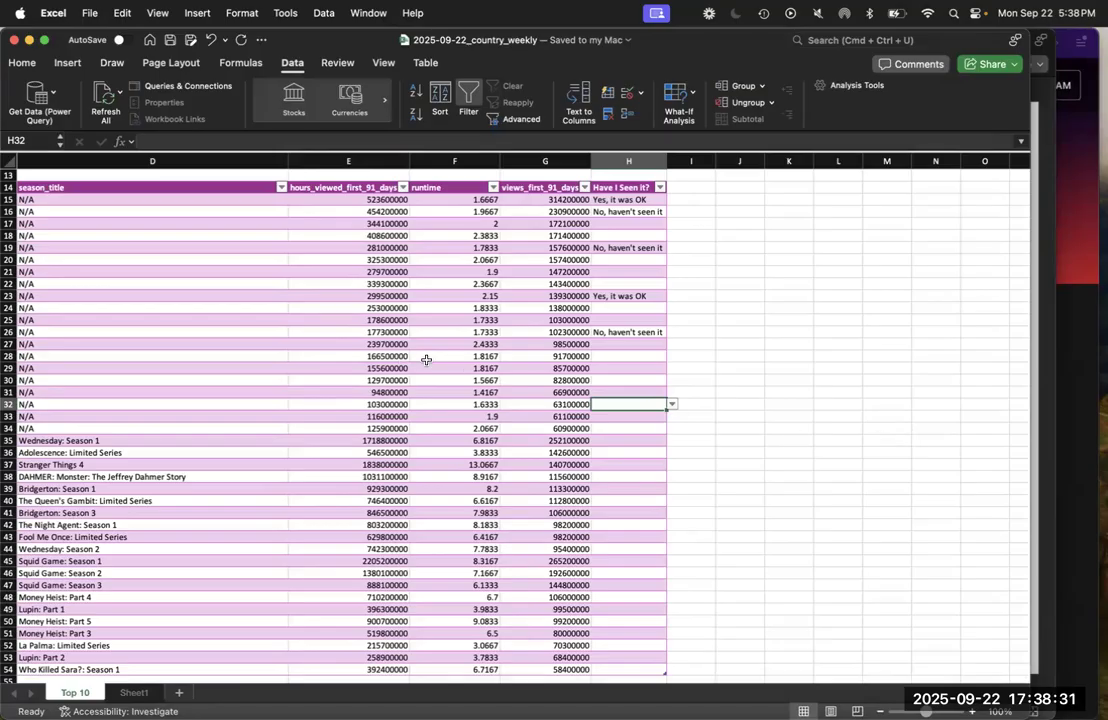
Insert a new table column directly before the runtime column
left_click(455, 343)
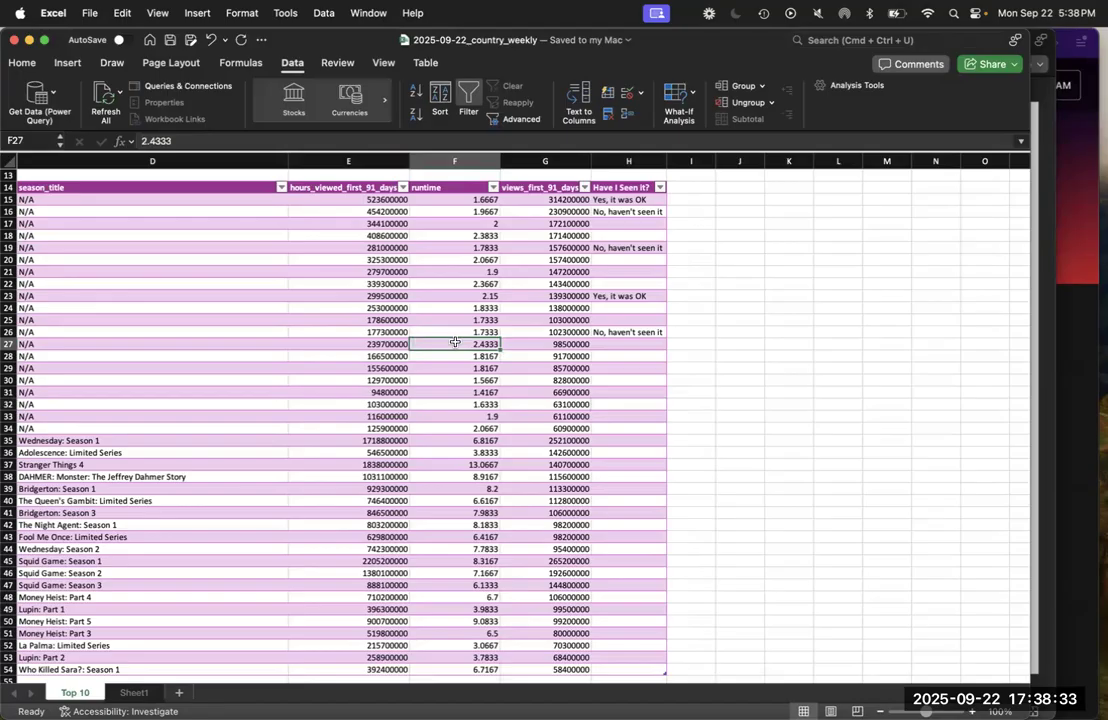
right_click(455, 343)
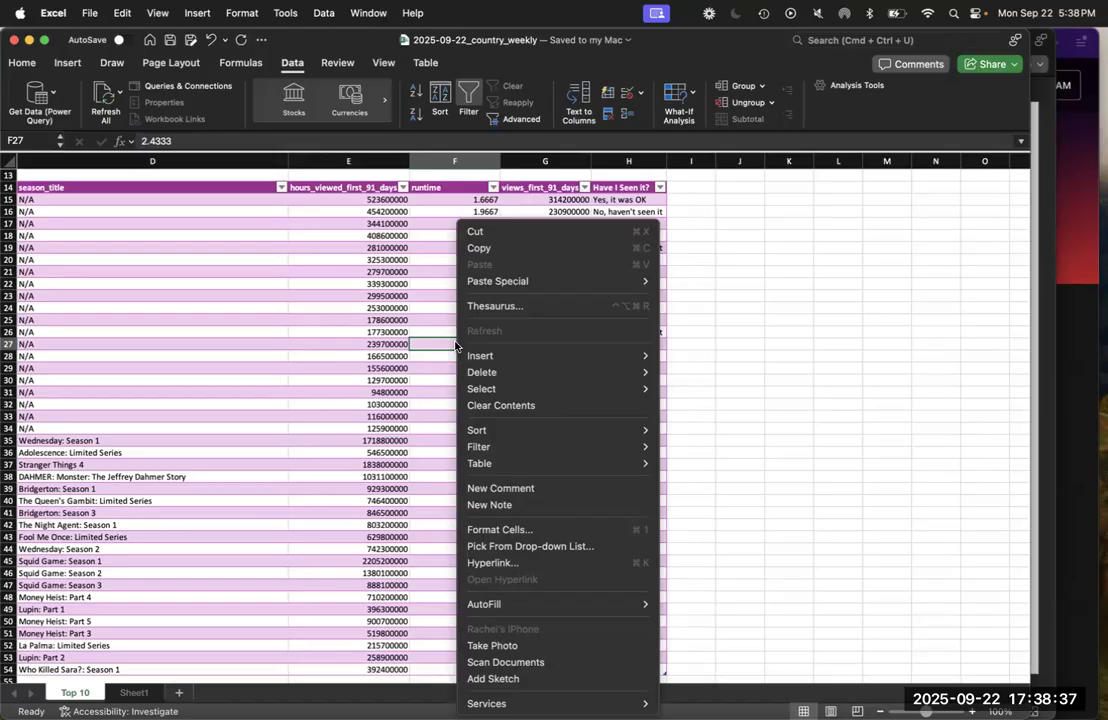
mouse_move(472, 358)
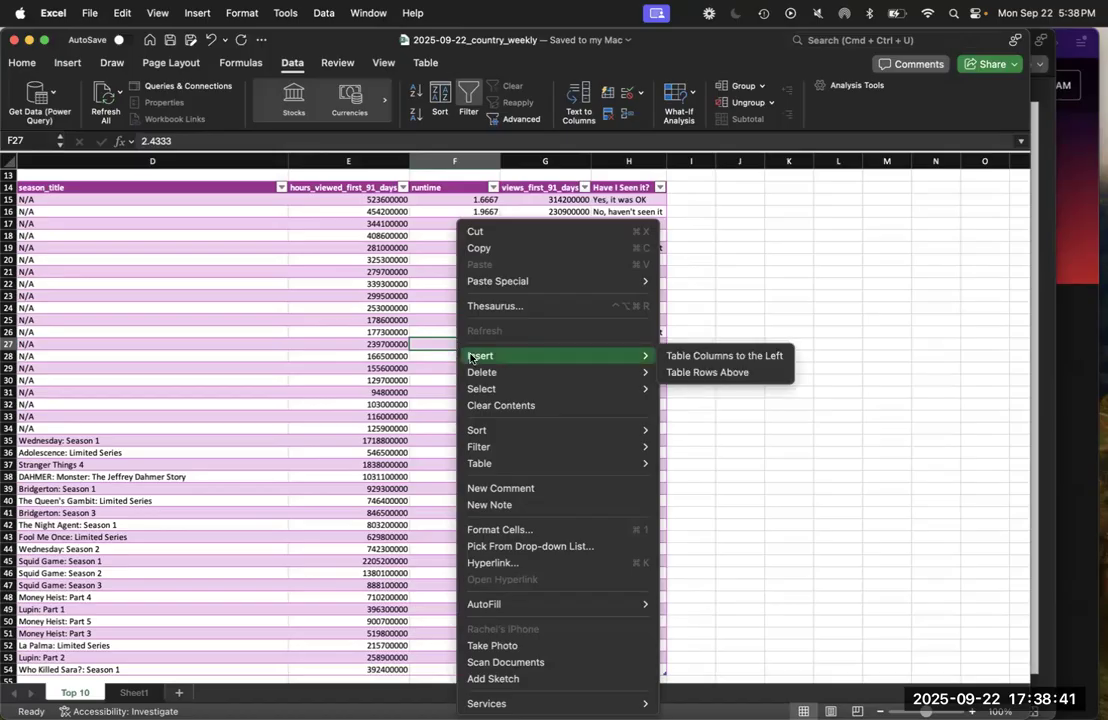
left_click(700, 355)
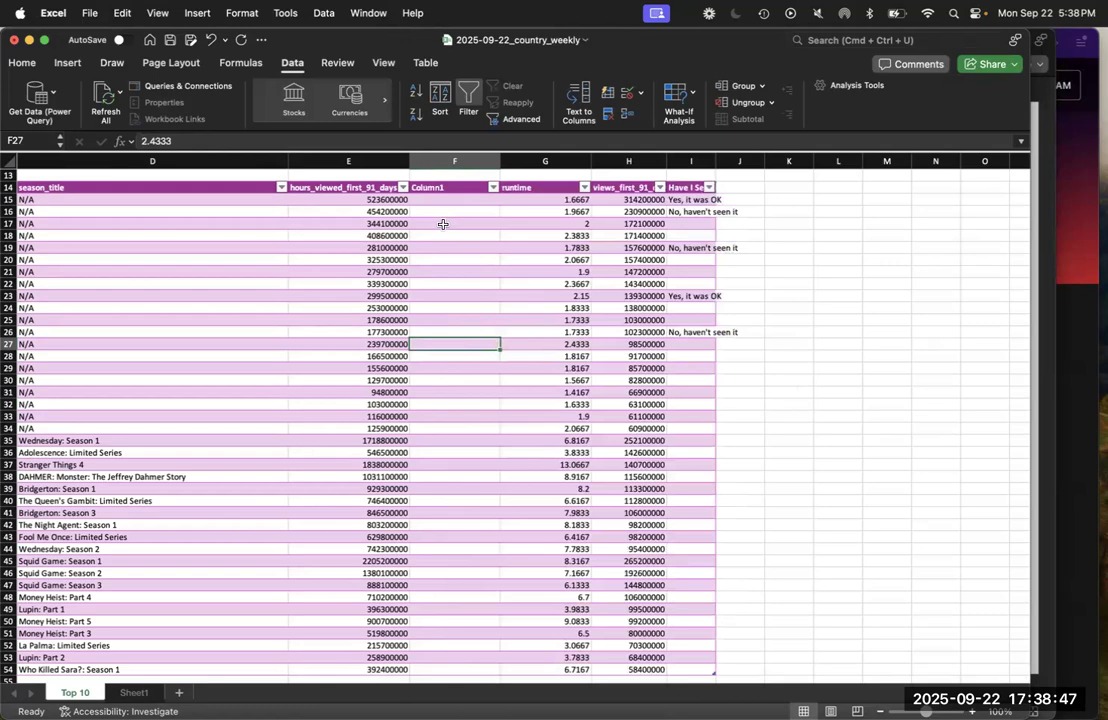
Name the new column "Runtime (minutes)" in F14, with the sheet zoomed to 120%
left_click(445, 187)
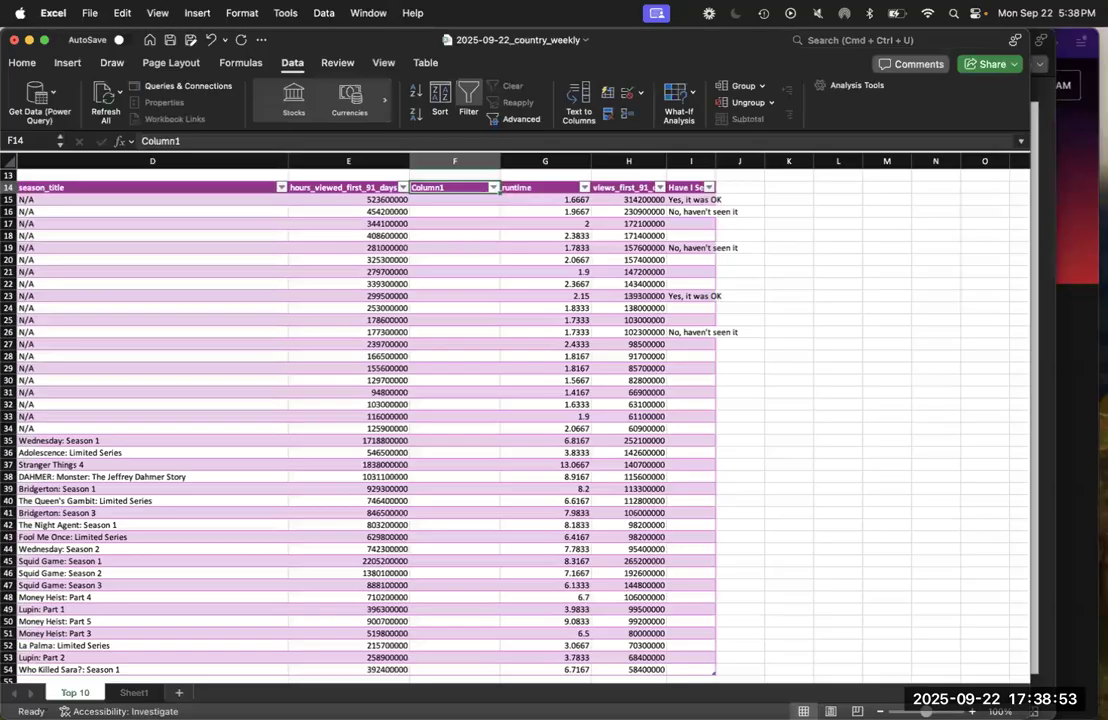
left_click(972, 711)
left_click(972, 711)
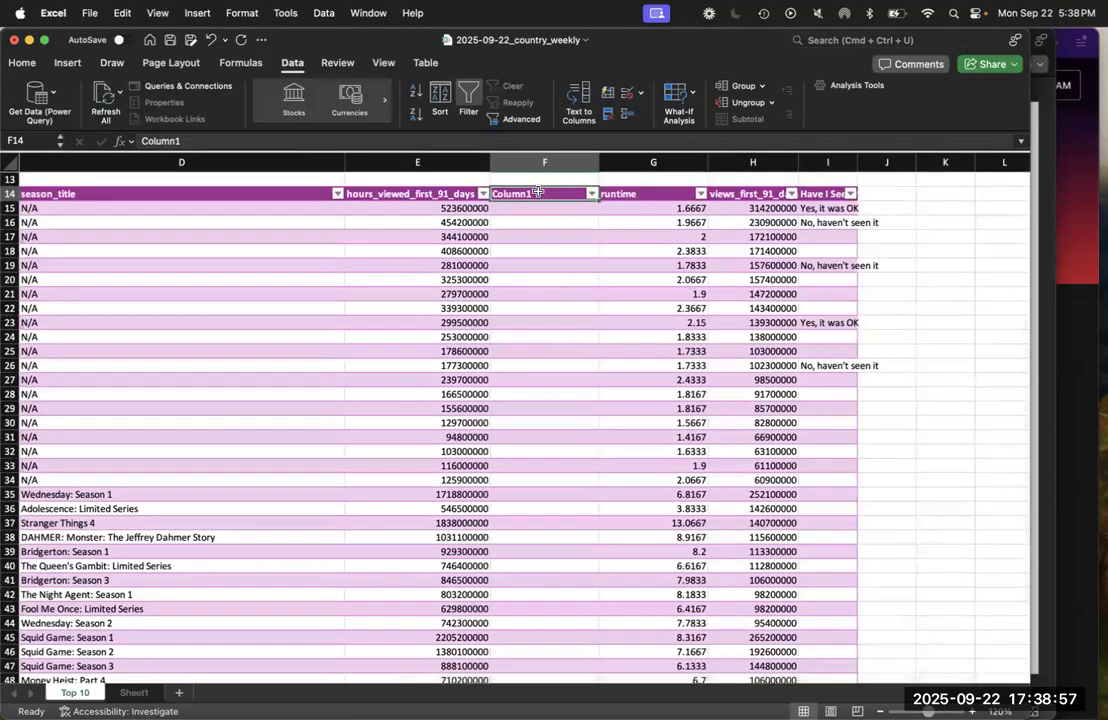
type("Runtim")
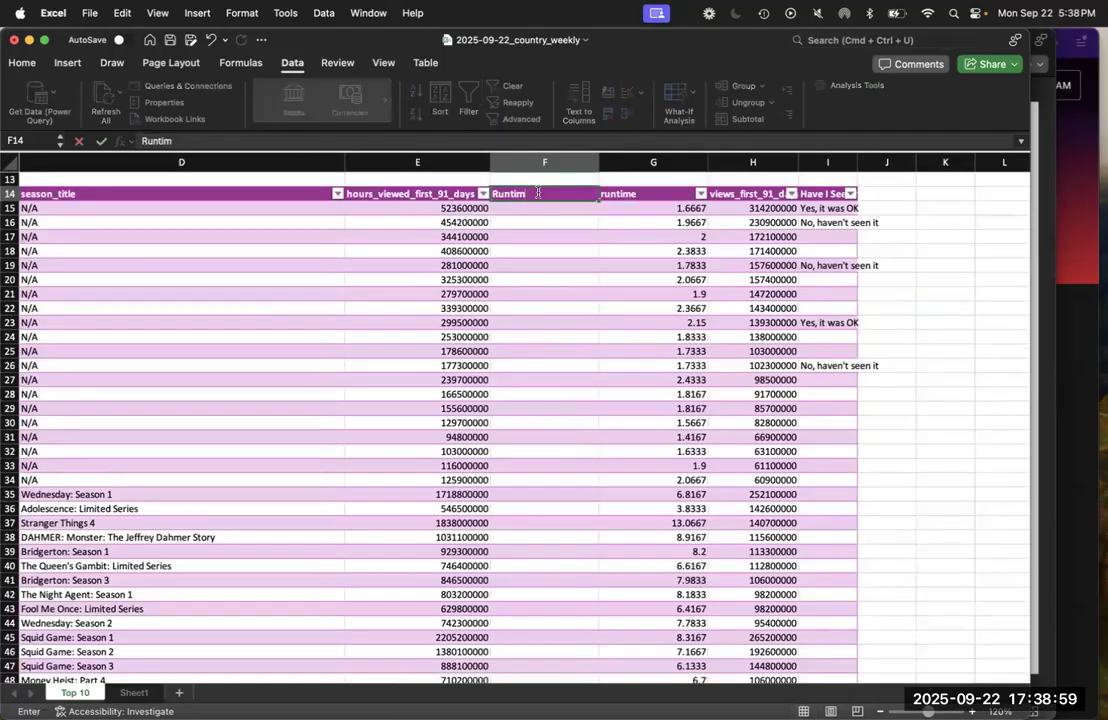
type("e (minutes)")
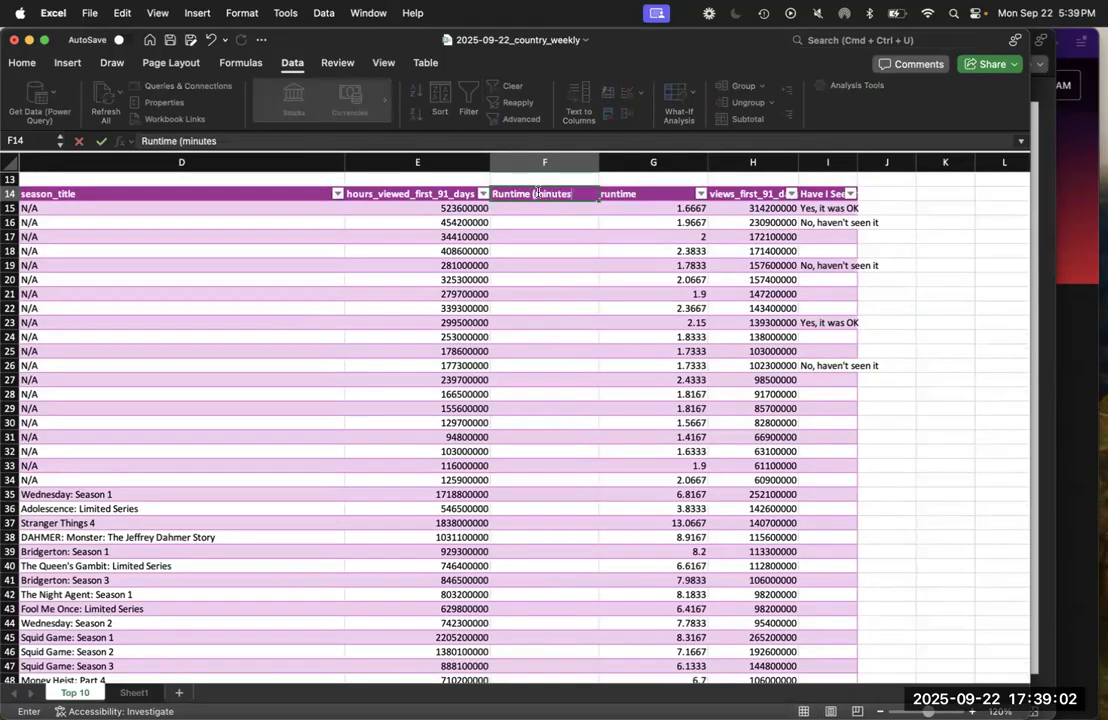
key("Return")
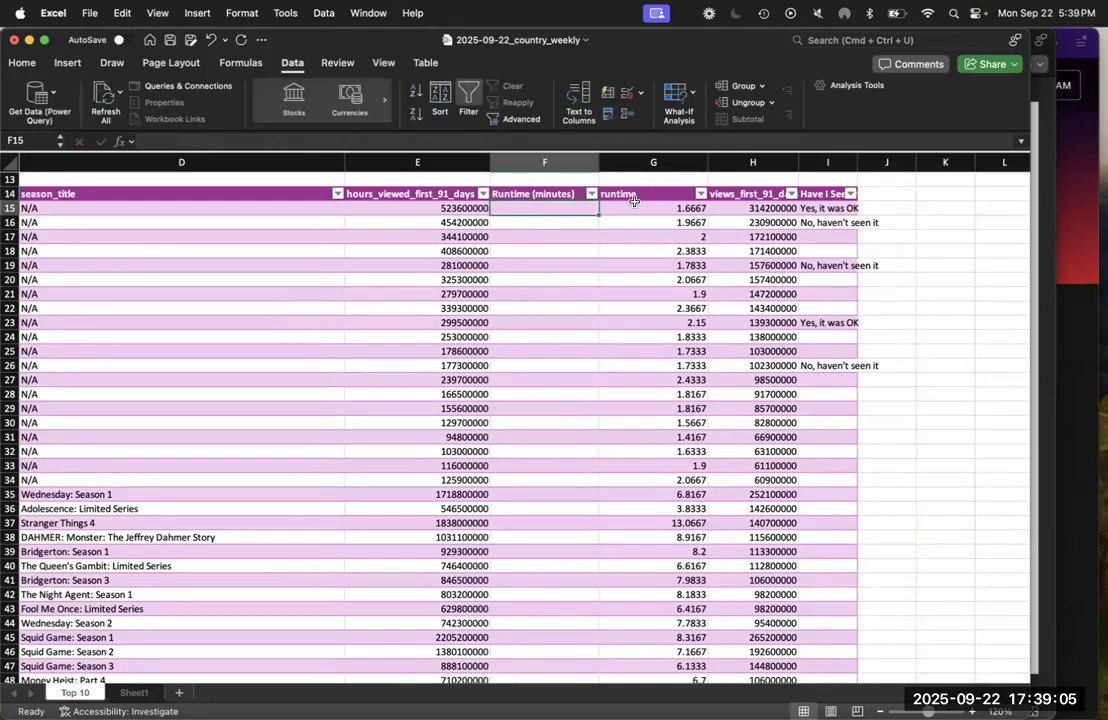
Switch to PowerPoint and read the Math formulas instructions for multiplying runtime by 60
left_click(1041, 455)
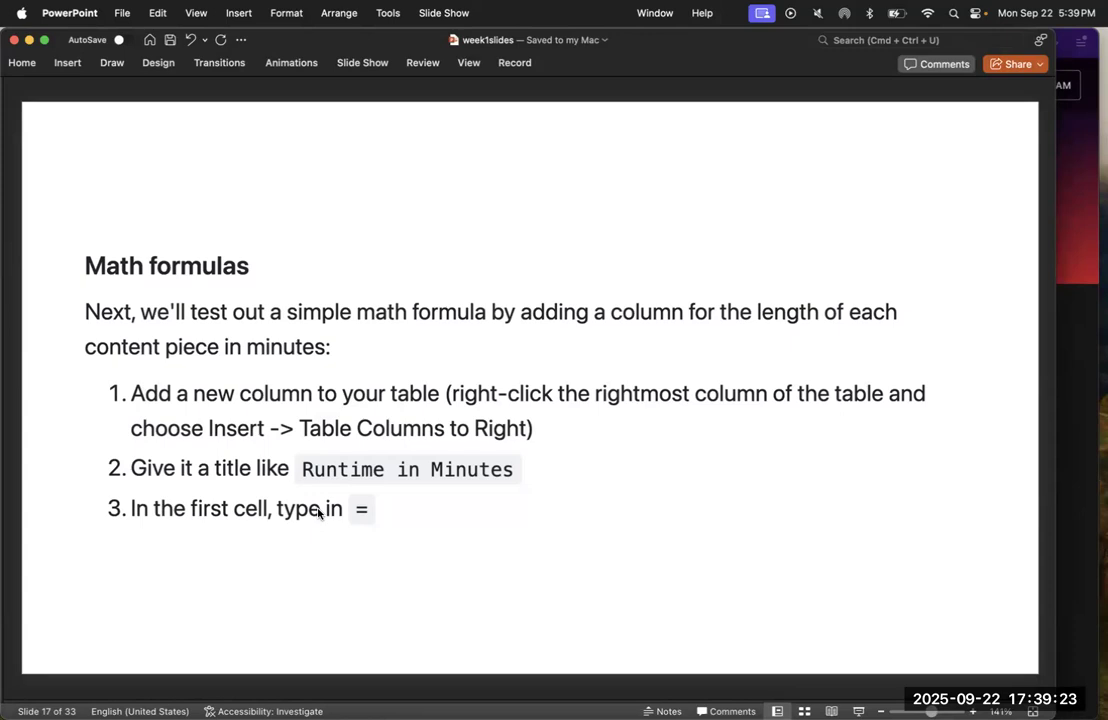
key("Down")
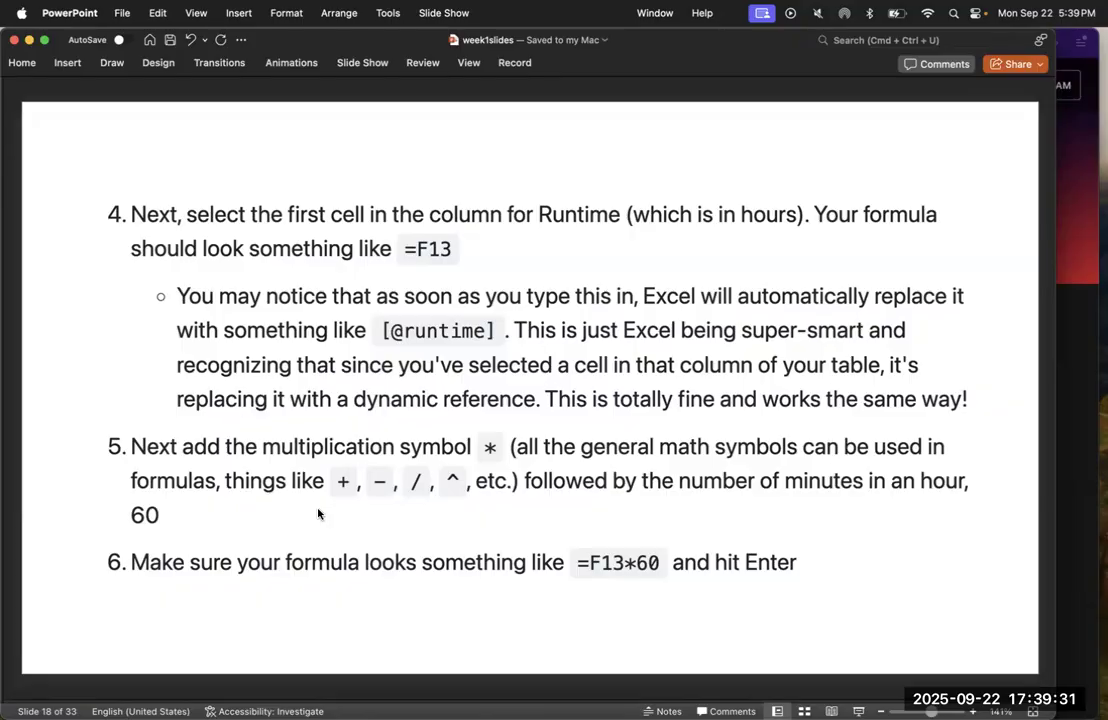
key("Up")
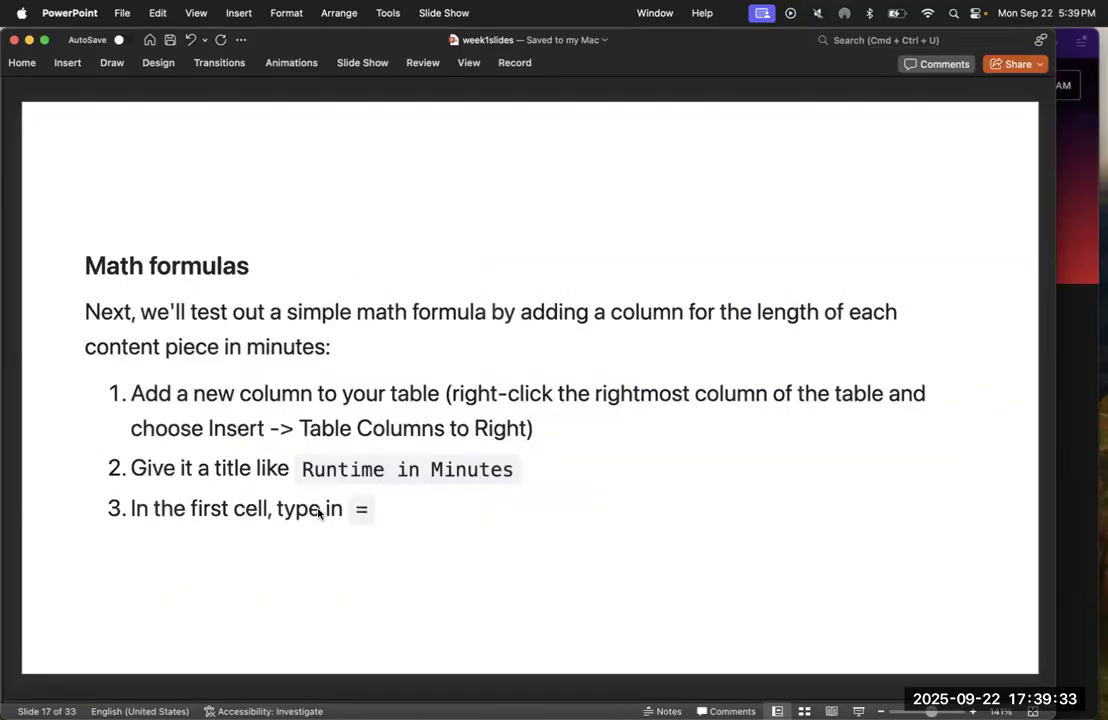
Switch back to the country weekly workbook in Excel and start a formula in F15 that references the same row's runtime cell
mouse_move(4, 336)
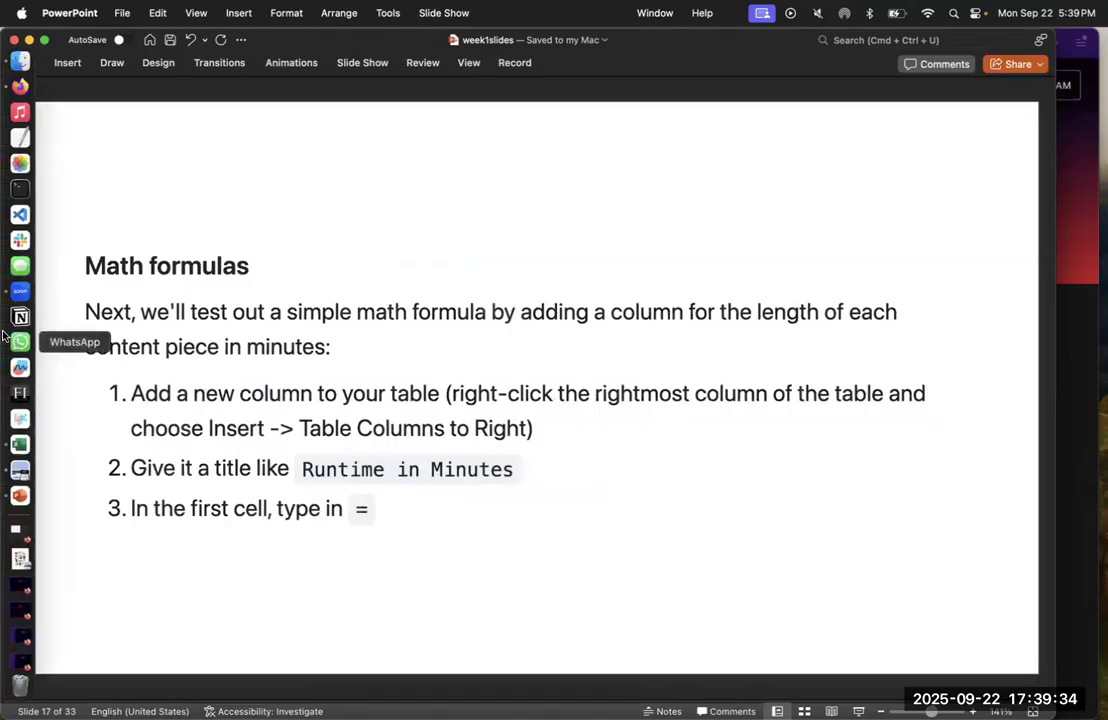
left_click(20, 446)
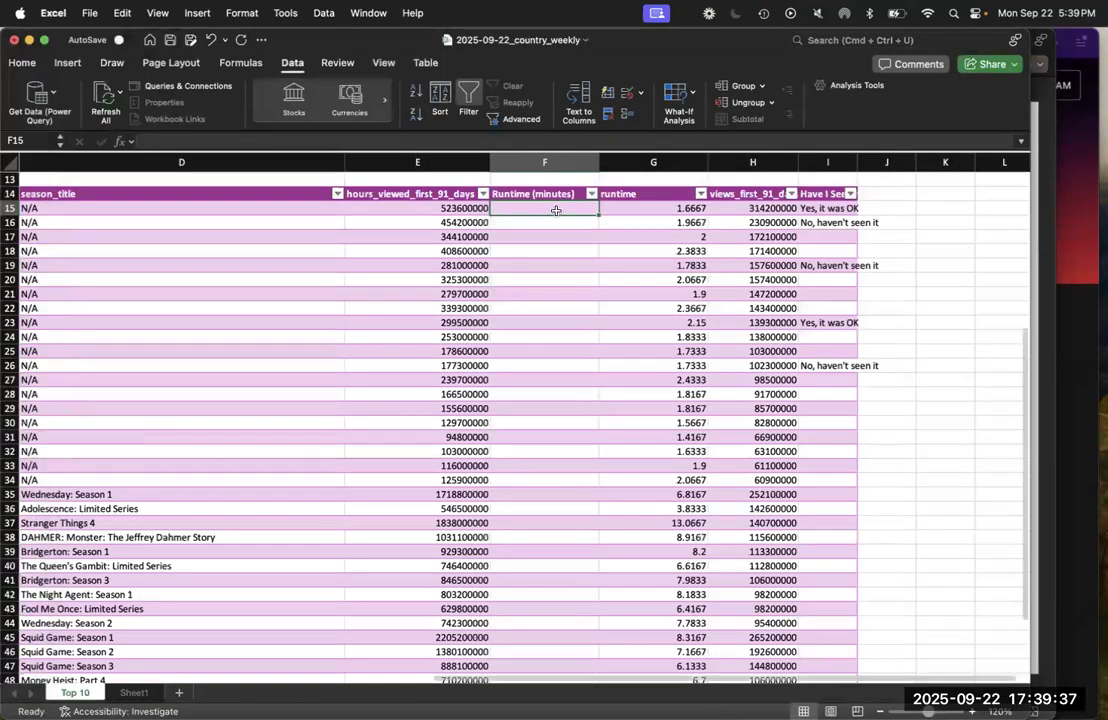
type("=")
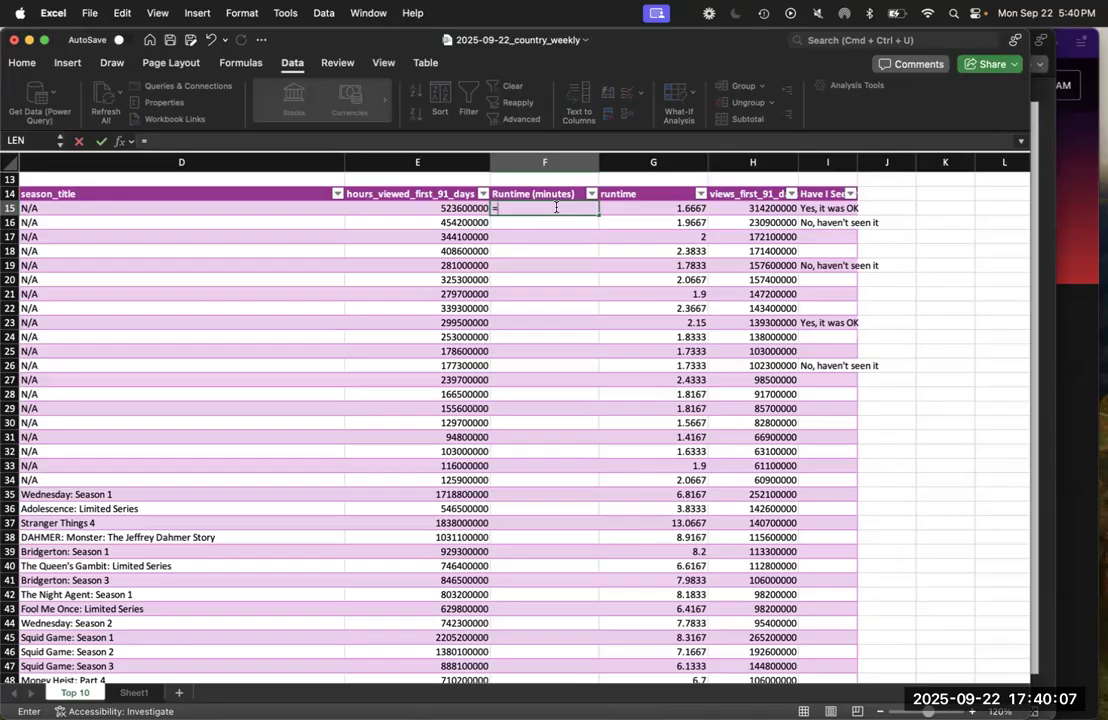
type("G15")
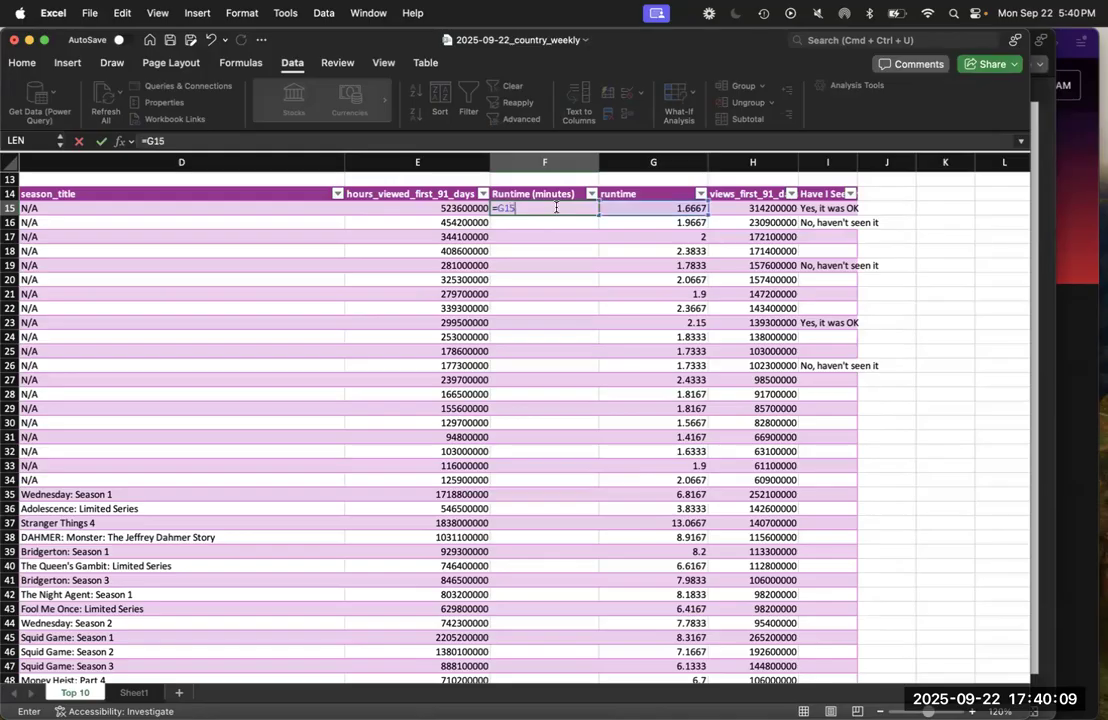
key("BackSpace")
key("BackSpace")
key("BackSpace")
key("Right")
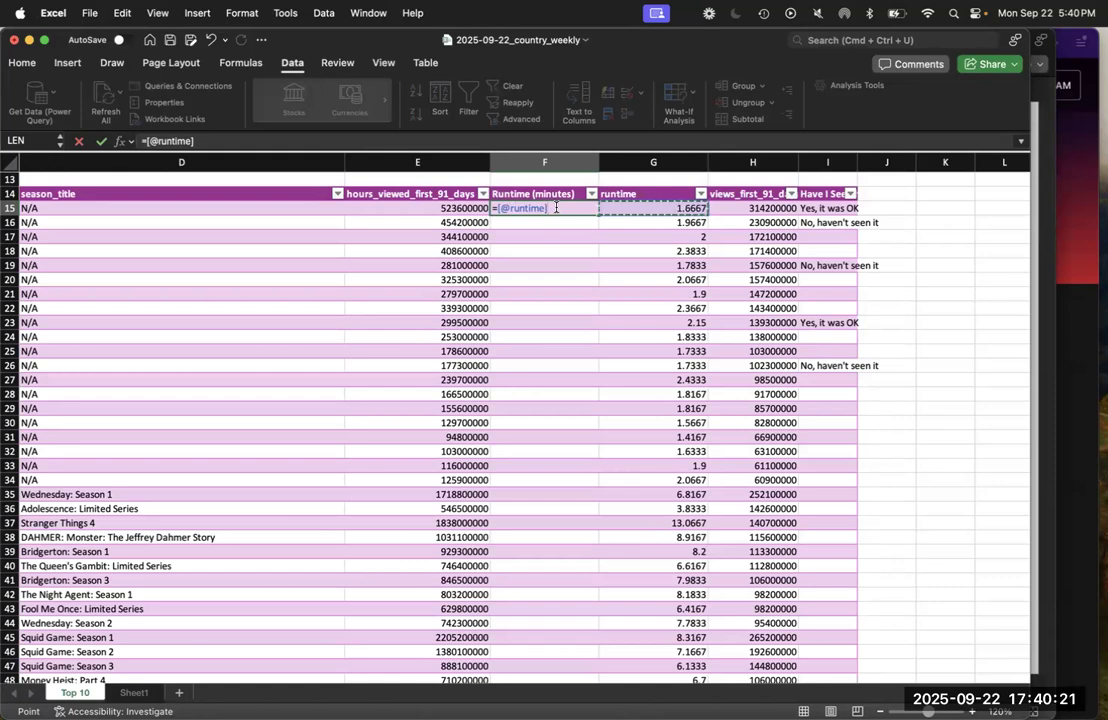
key("Left")
key("Down")
key("Up")
key("Right")
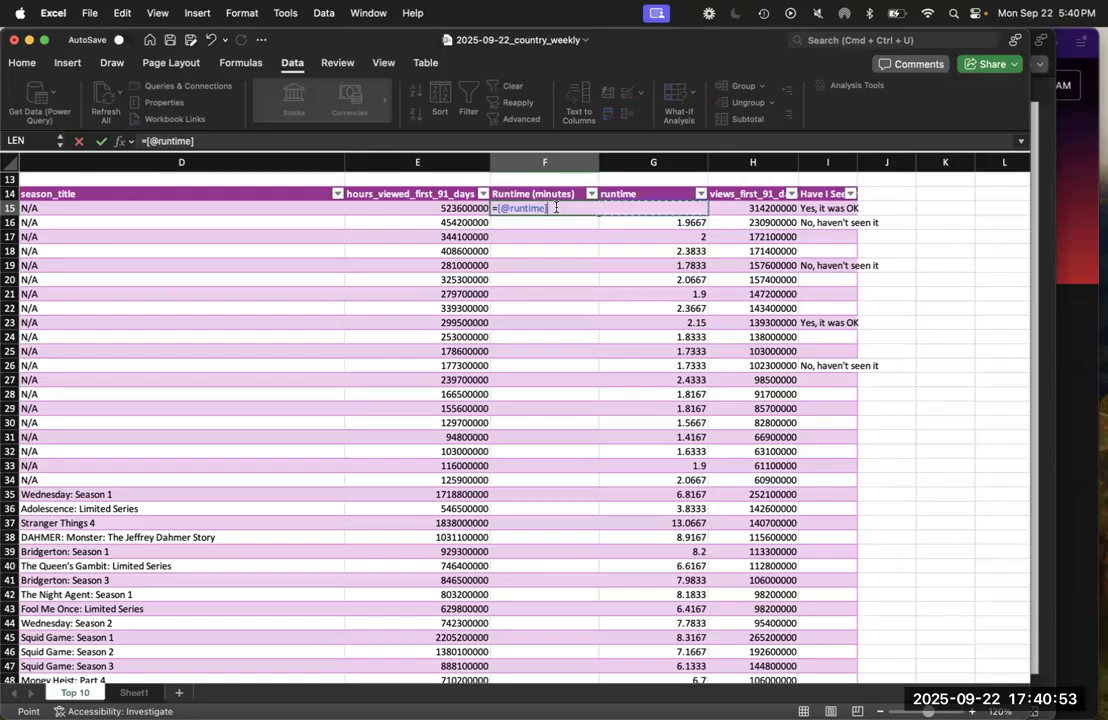
type("*")
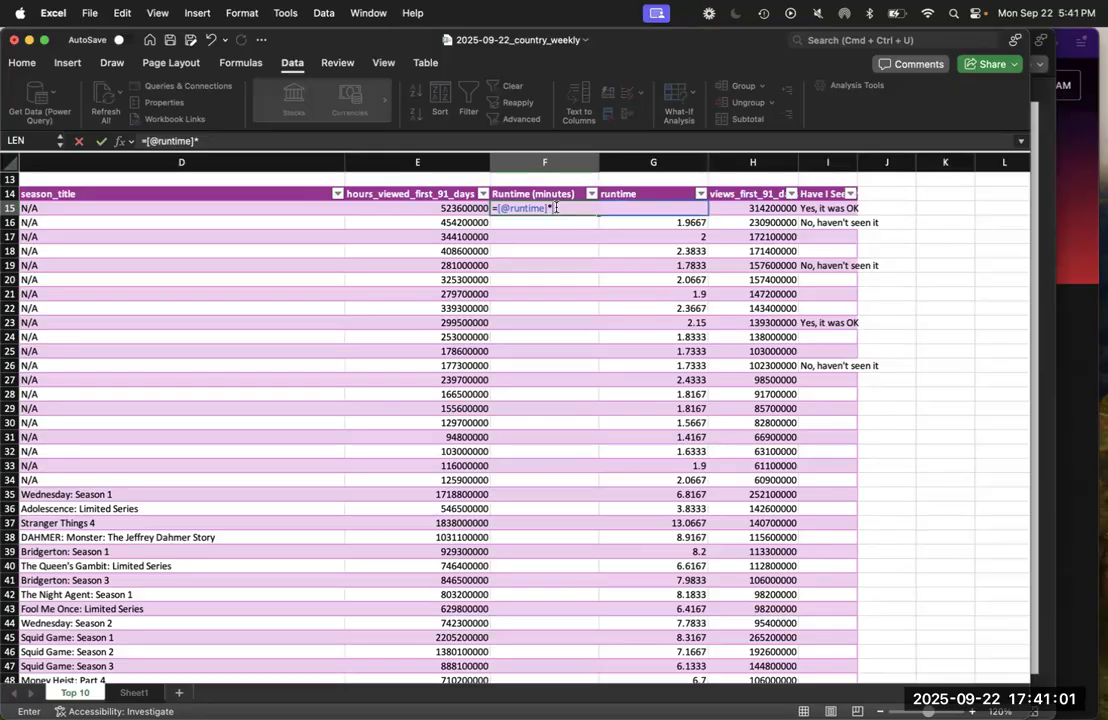
type("60")
key("Return")
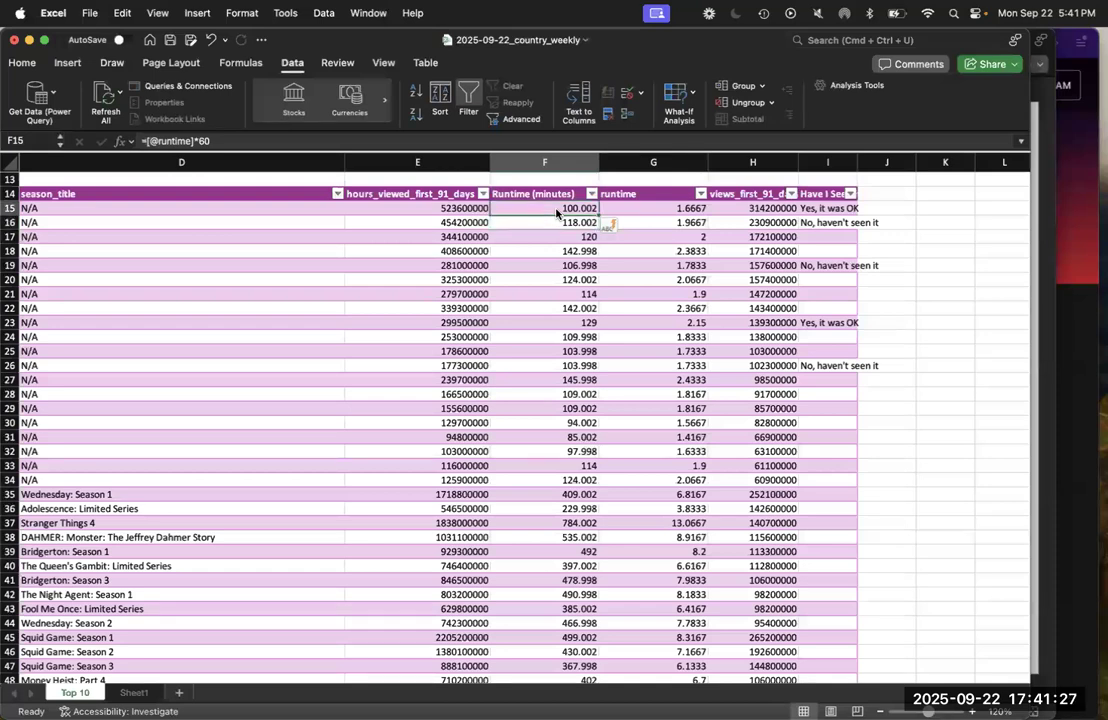
left_click(557, 210)
key("super+c")
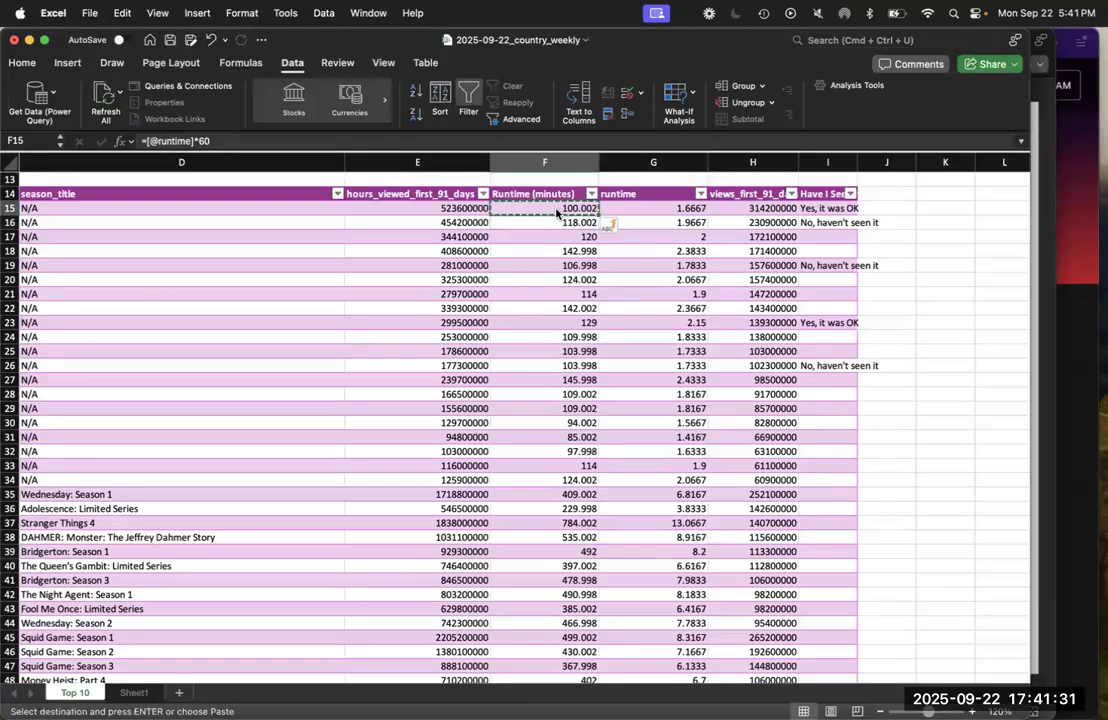
key("Down")
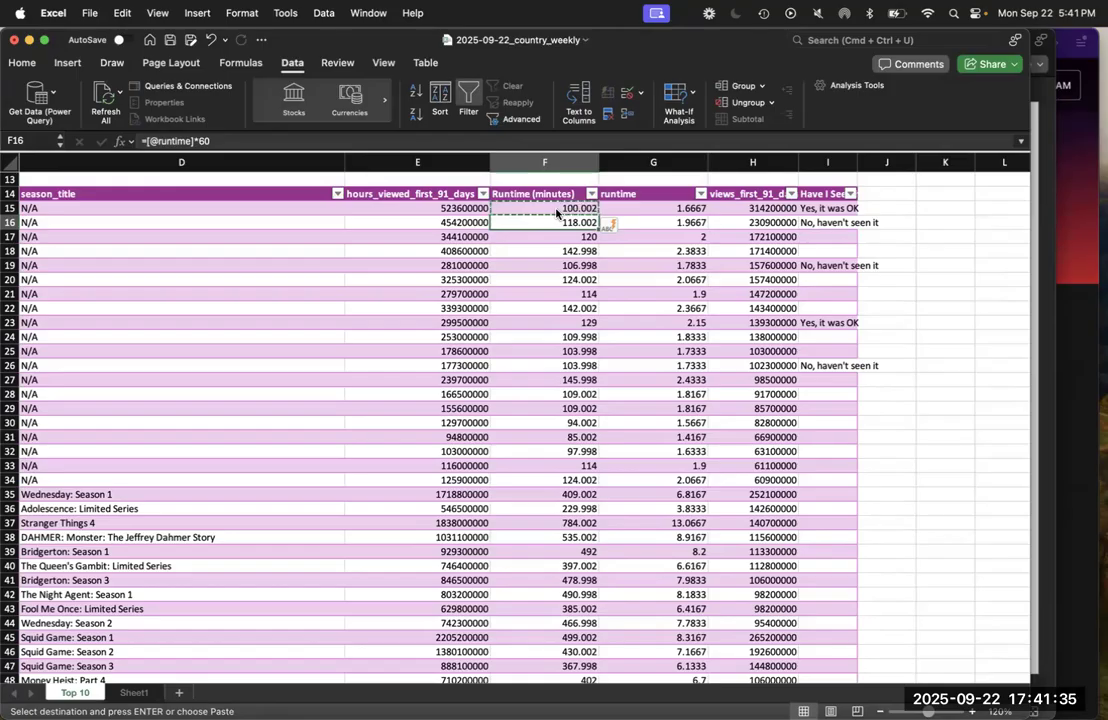
key("super+shift+Down")
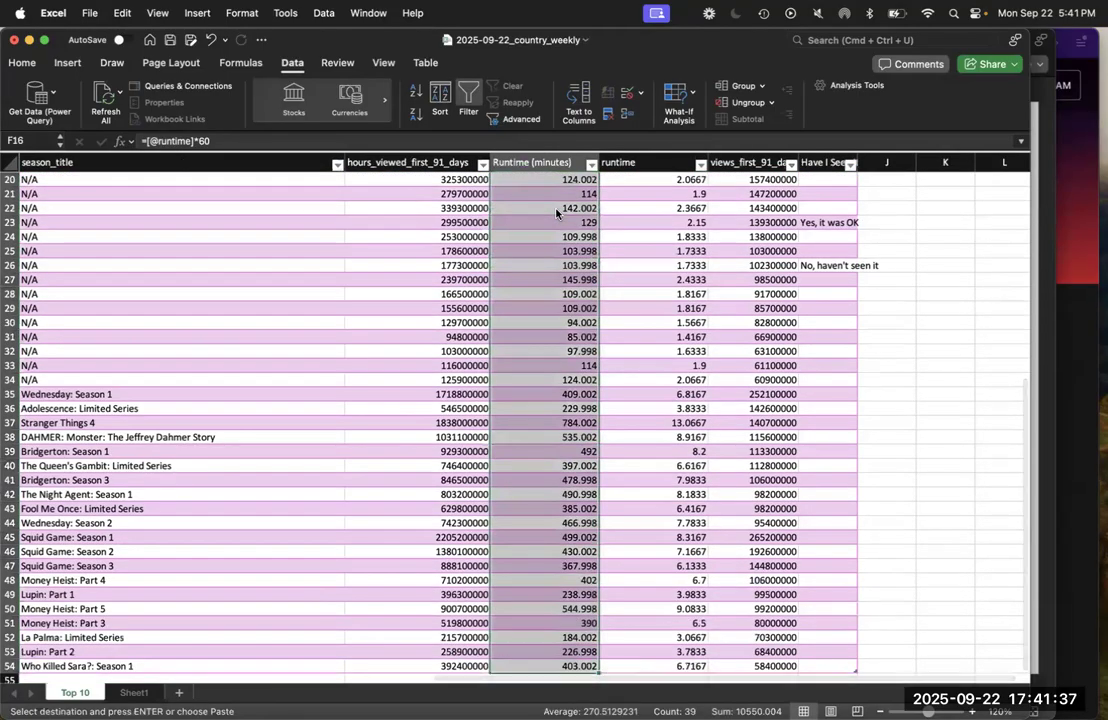
key("super+Up")
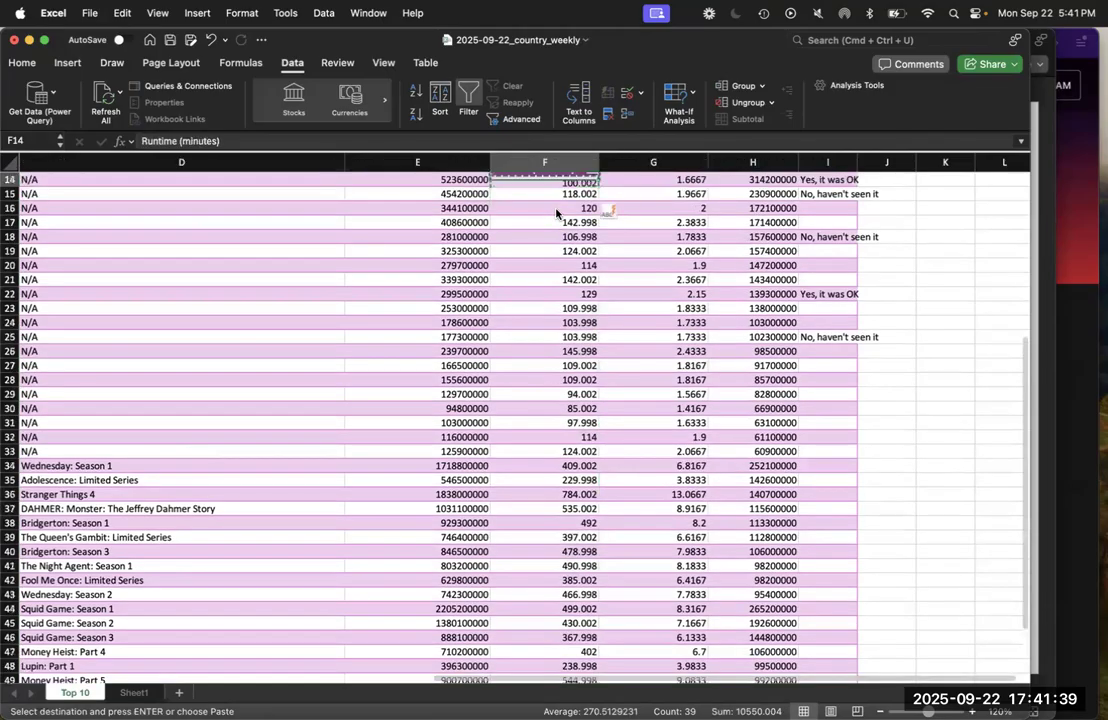
key("Escape")
Check the formulas in the first rows of the Runtime (minutes) column down to F17 and save the workbook
key("Down")
key("Down")
key("Down")
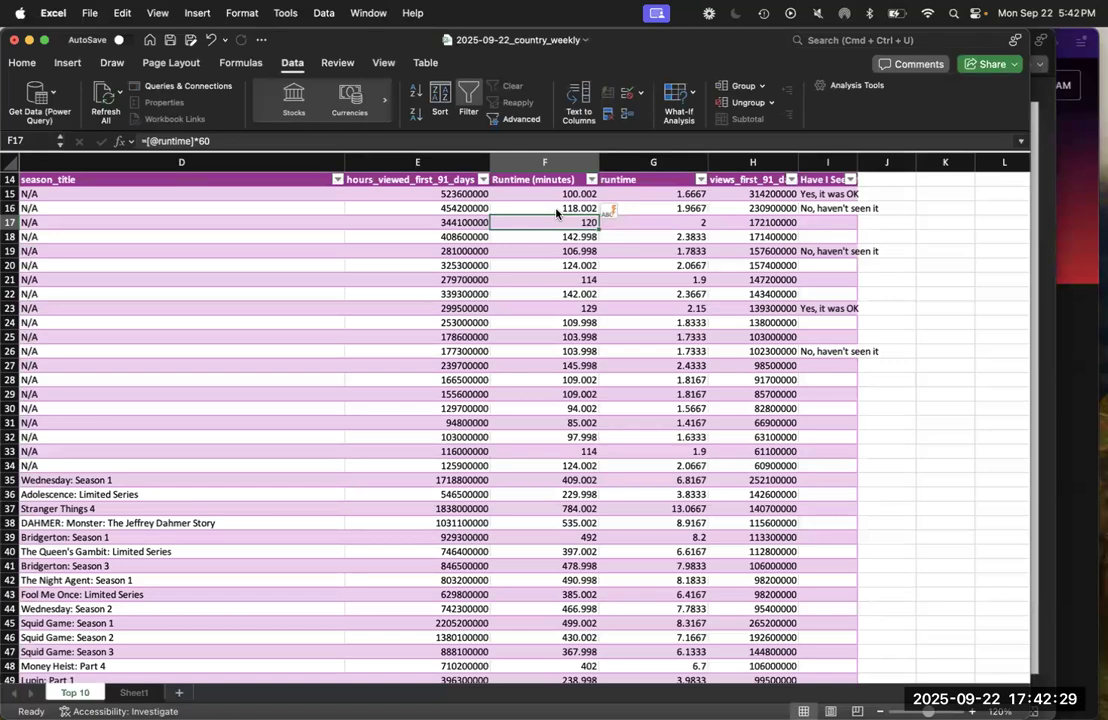
key("super+s")
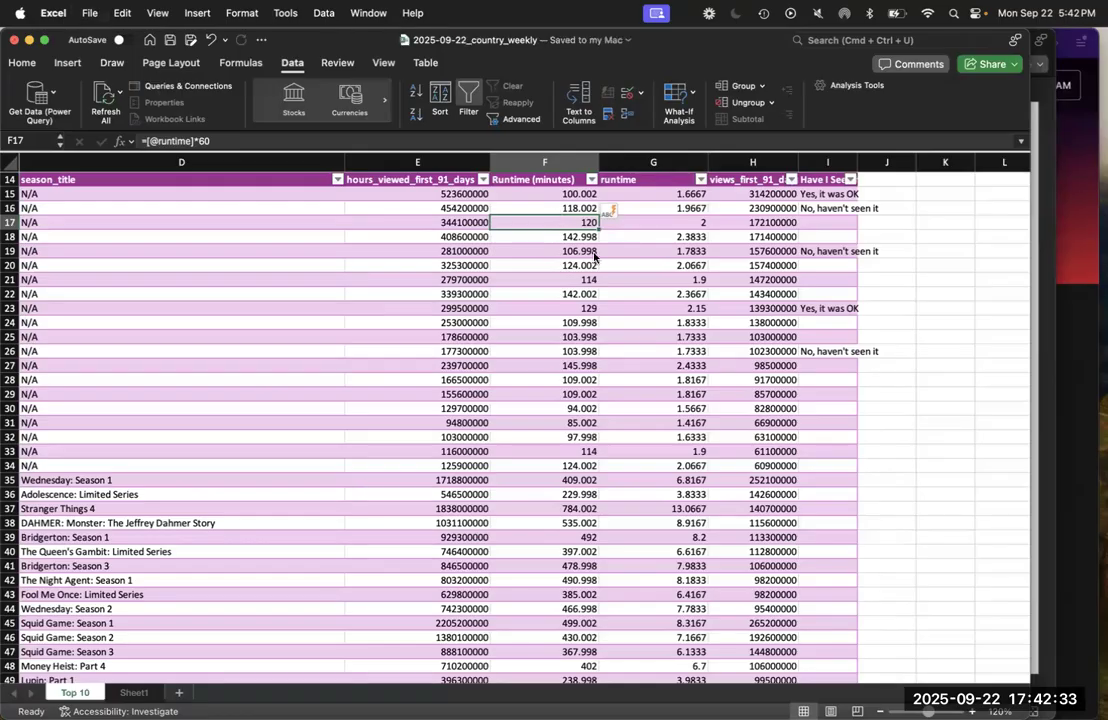
Switch to PowerPoint and read on through the math formula steps to the Date formulas slide
key("ctrl+Up")
left_click(877, 485)
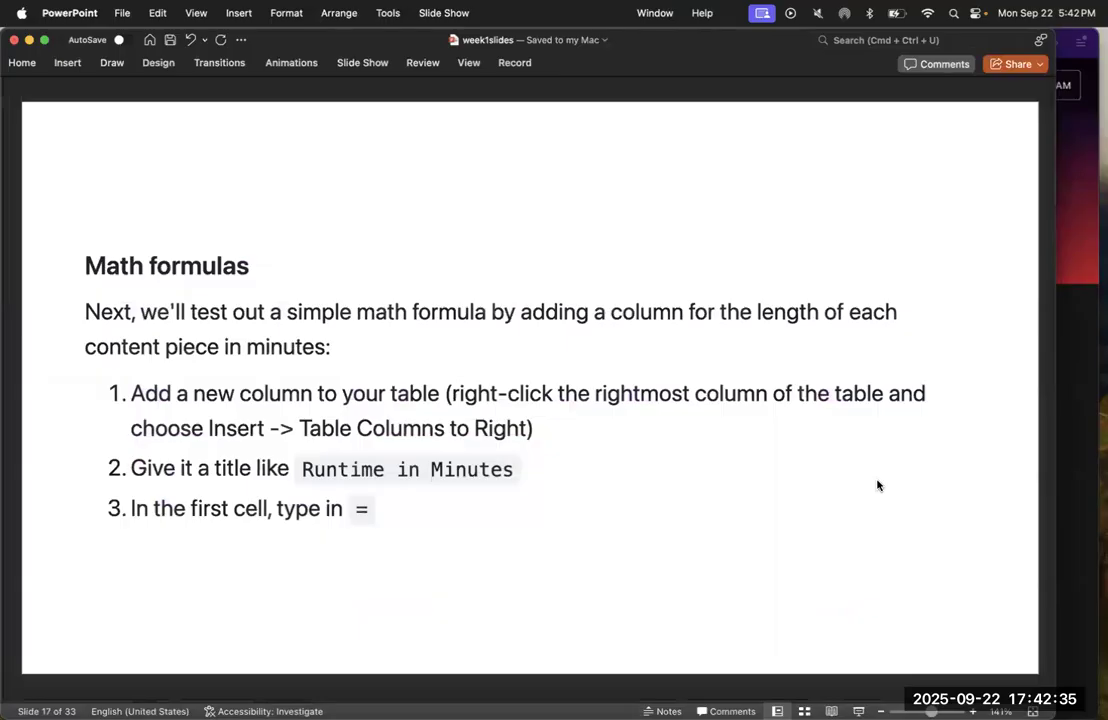
key("Down")
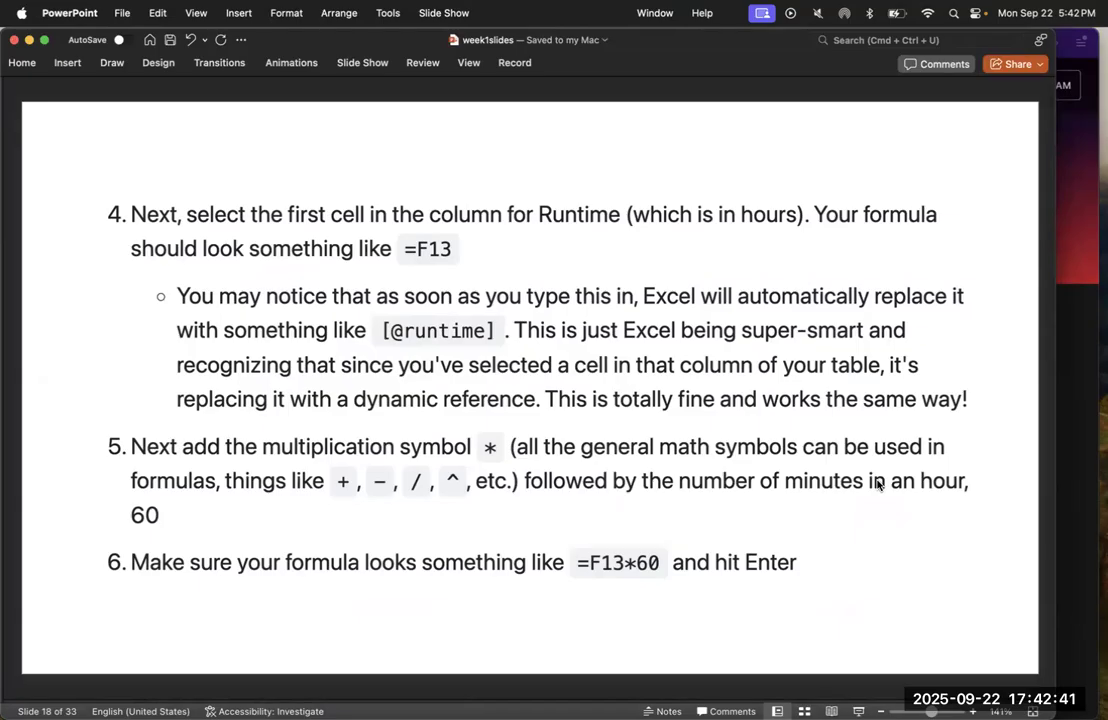
key("Down")
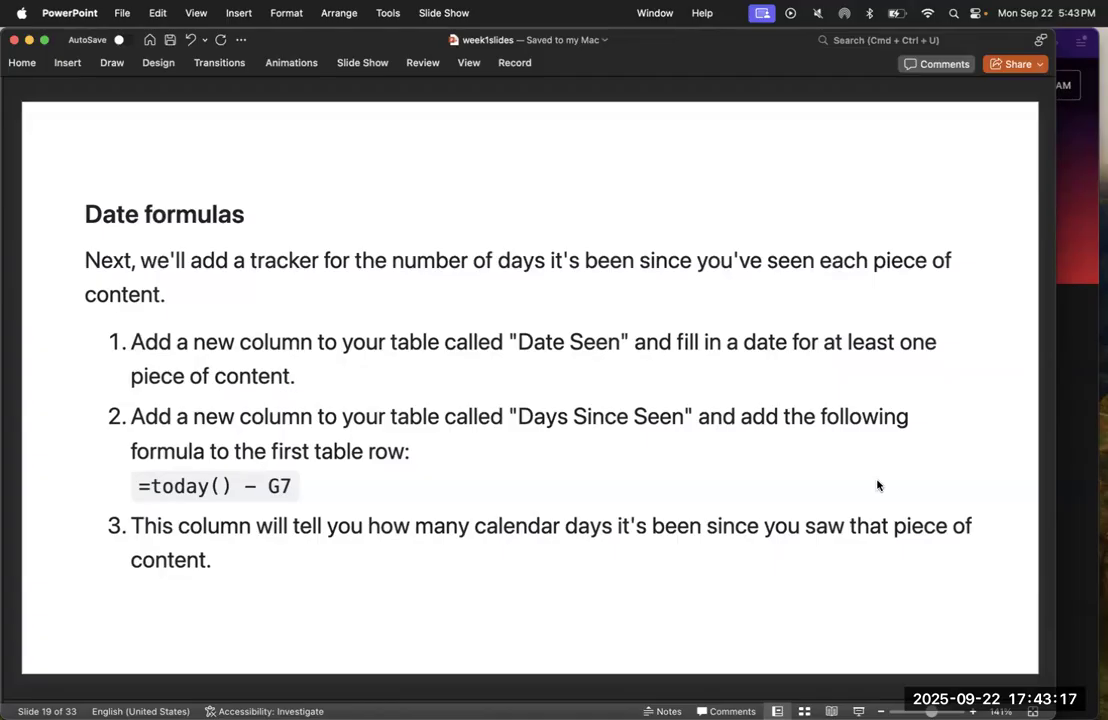
Return to the country weekly workbook in Excel and insert a table column directly after "Have I Seen it?"
key("ctrl+Up")
left_click(906, 200)
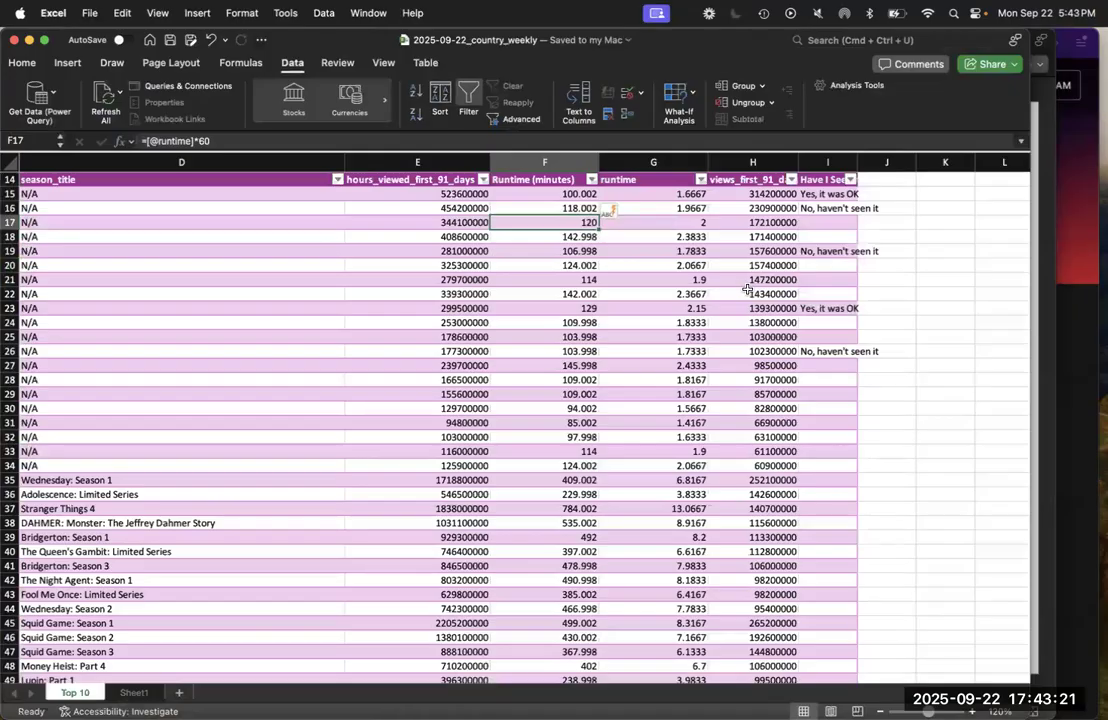
right_click(823, 180)
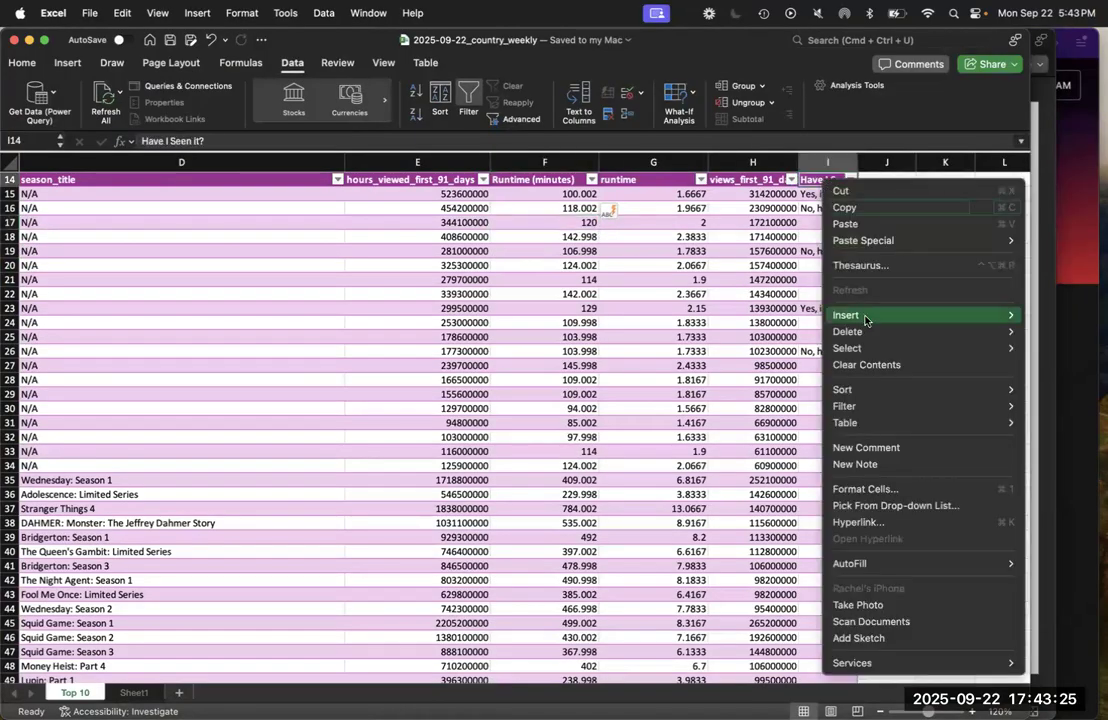
mouse_move(866, 318)
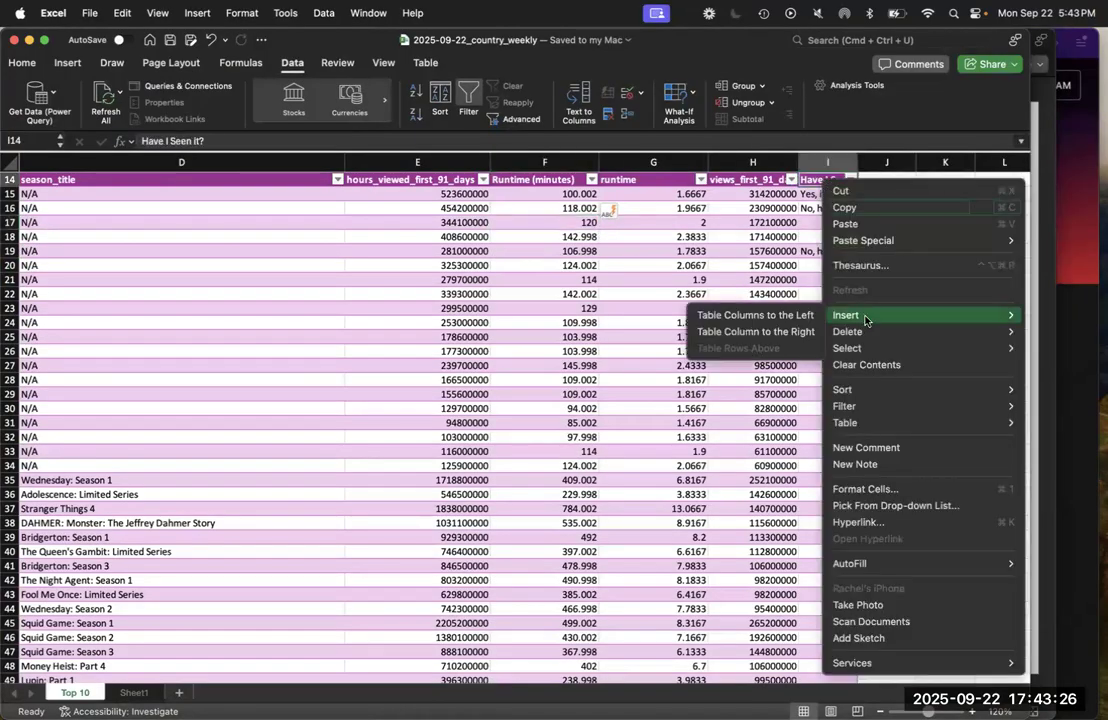
left_click(803, 337)
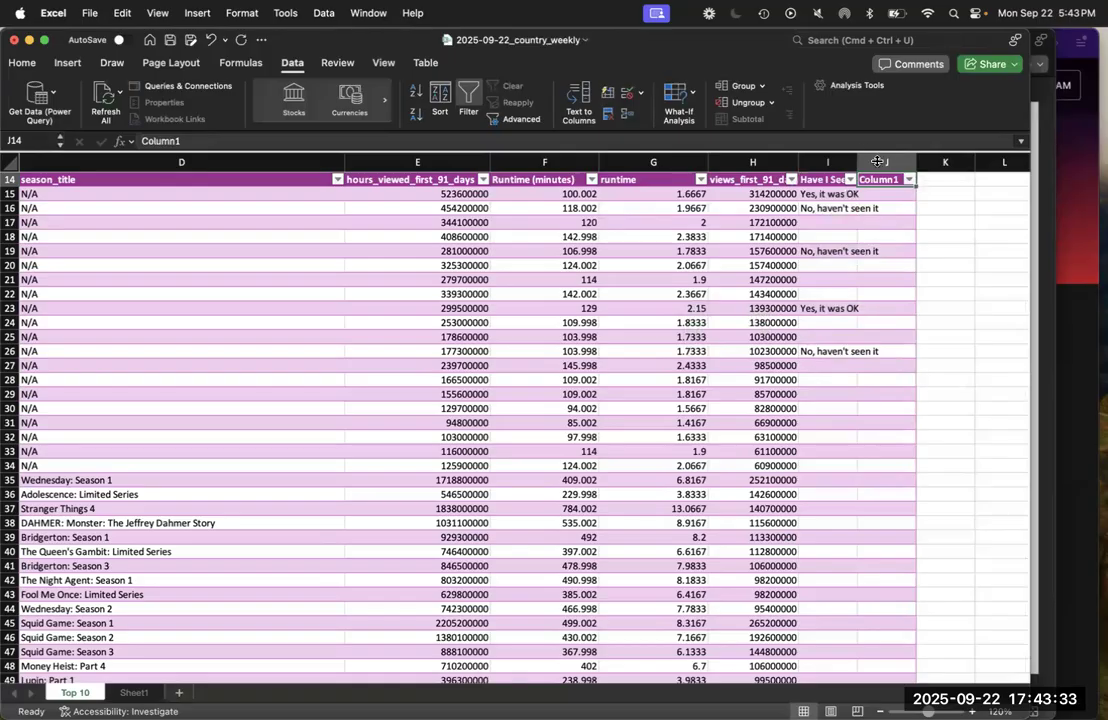
Name the new column "Date Seen" in J14 and autofit the widths of the "Have I Seen it?" and views_first_91_days columns
scroll(873, 186, "down", 2)
scroll(875, 183, "up", 5)
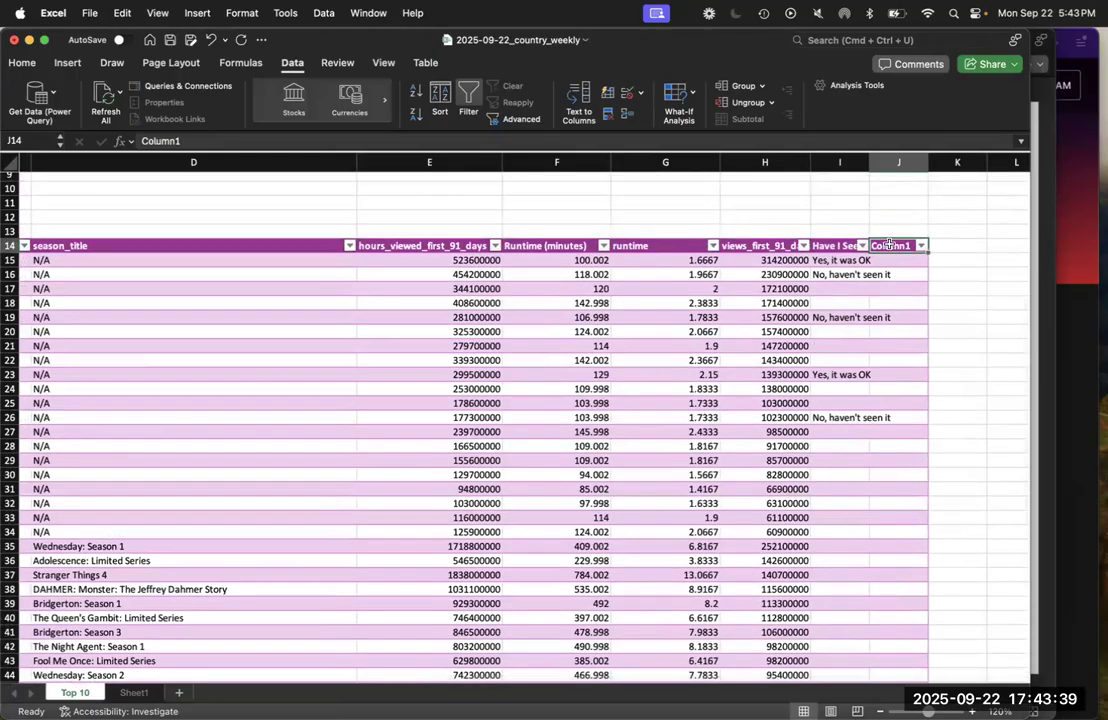
type("Date Seen")
key("Return")
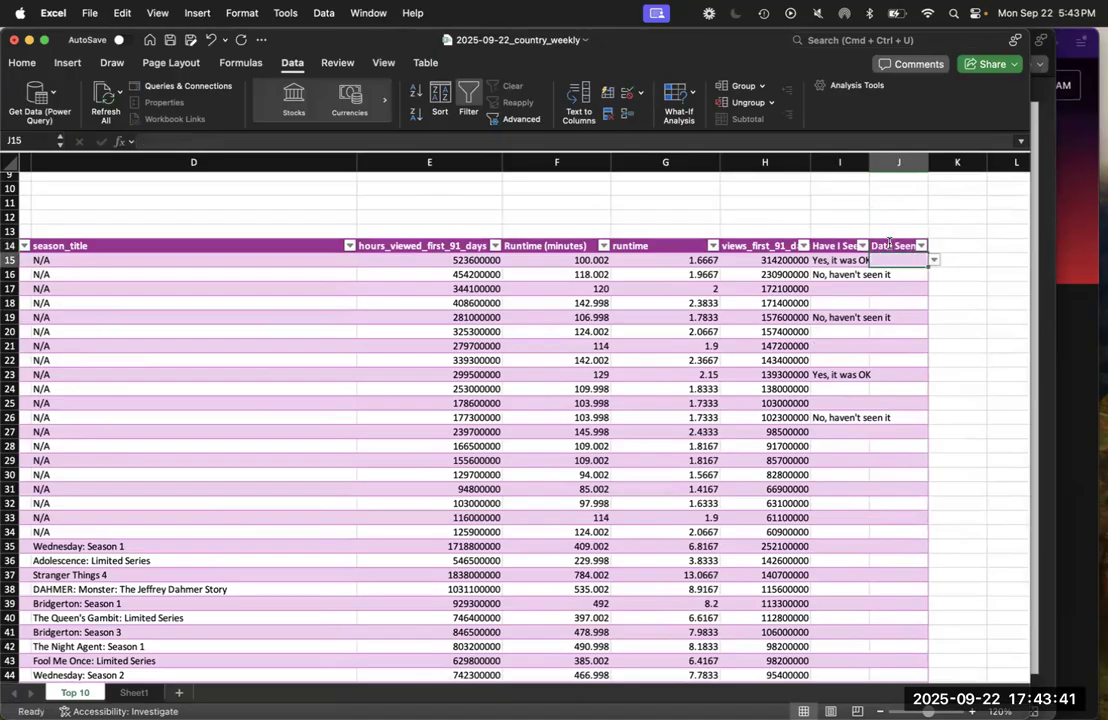
double_click(868, 160)
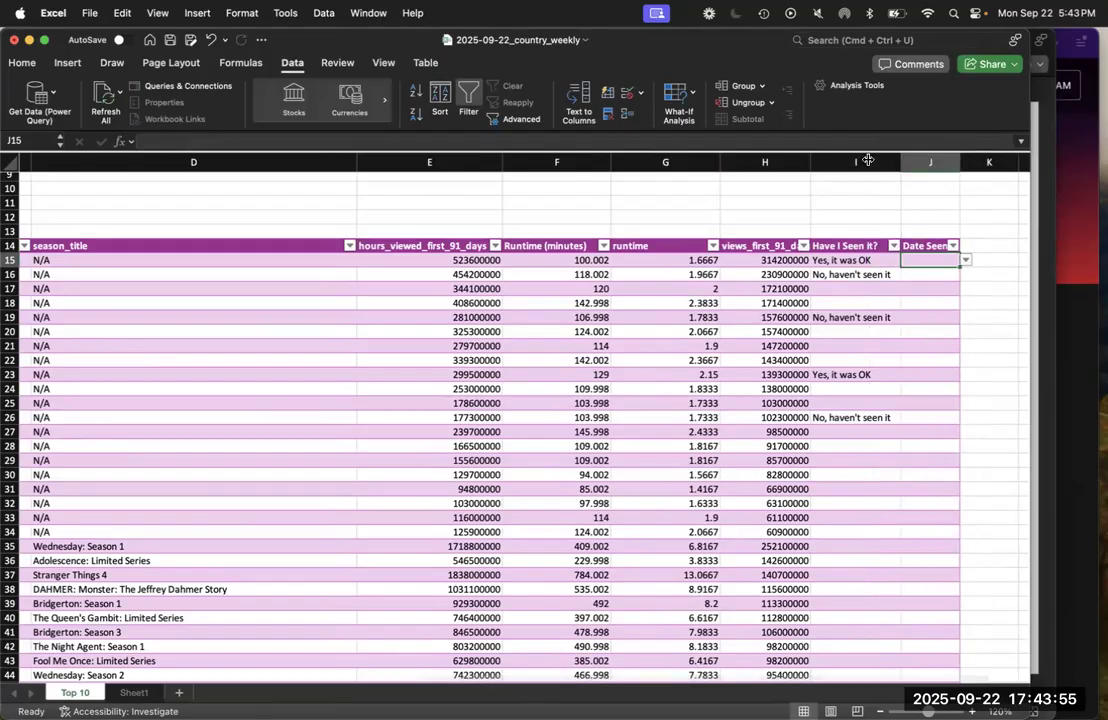
double_click(809, 160)
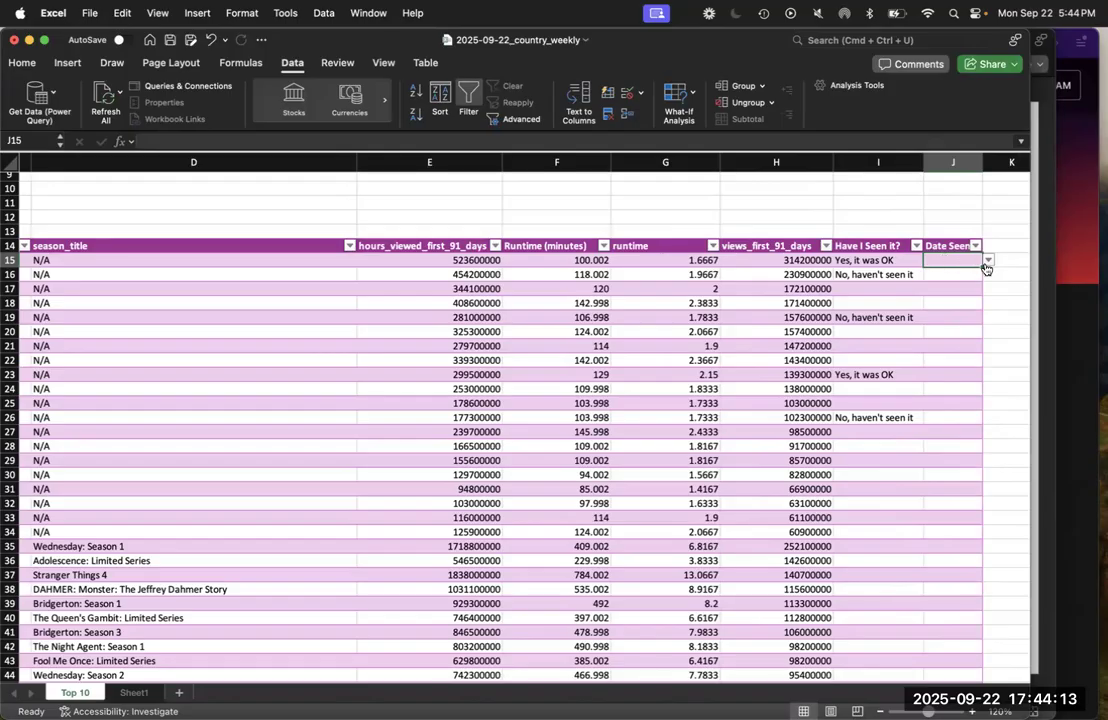
Choose "Yes, it was OK" from the dropdown list in J15 and try to replace it with the date 9/1/25
left_click(987, 261)
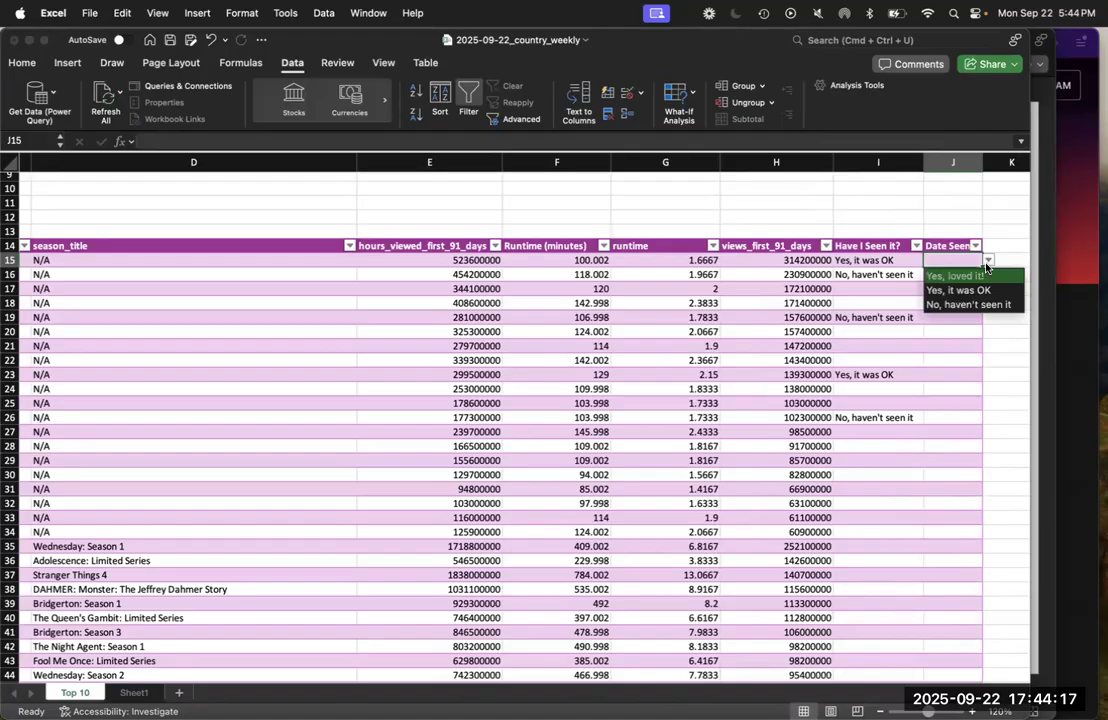
left_click(955, 290)
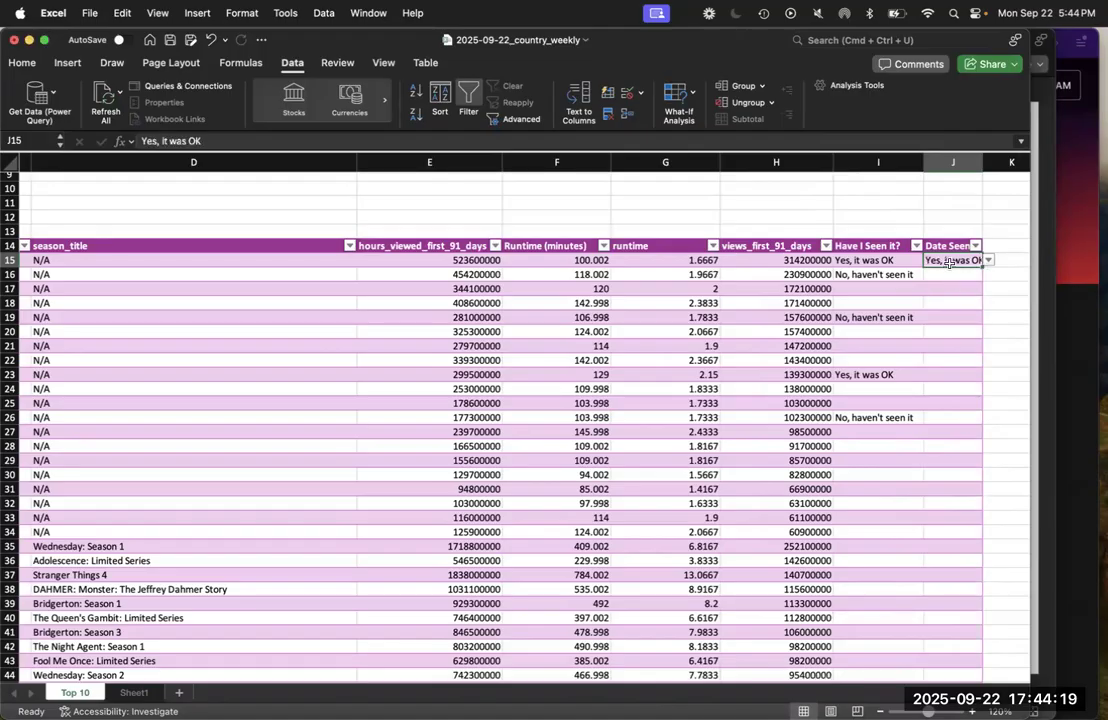
type("9/1/25")
key("Return")
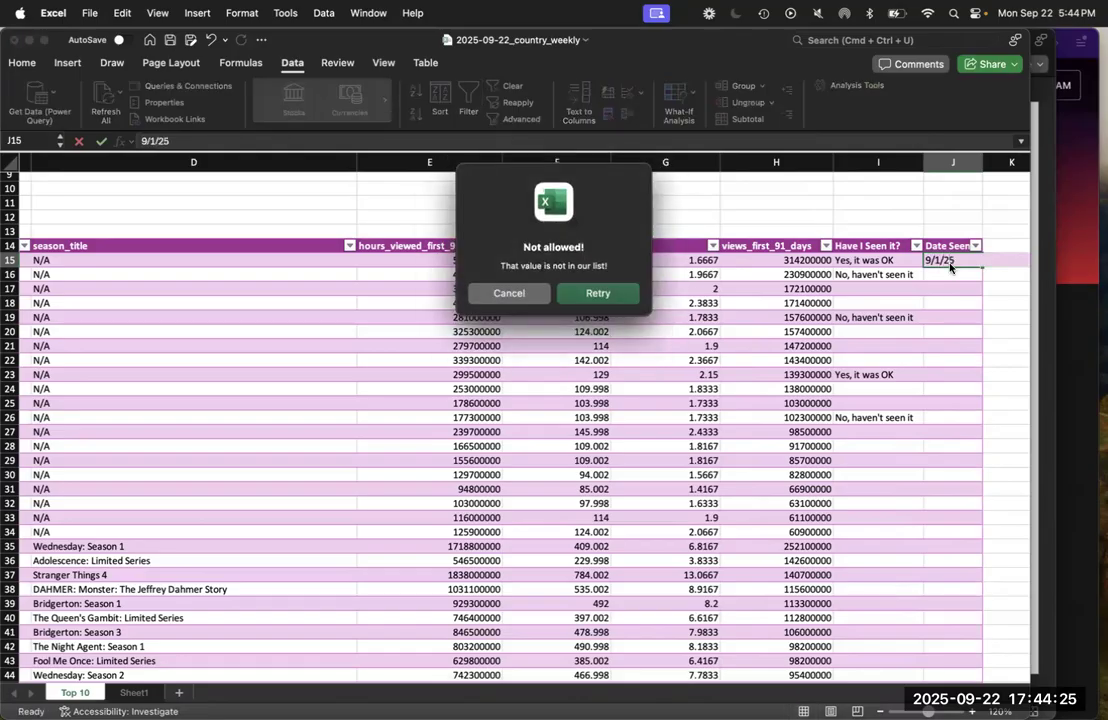
left_click(521, 299)
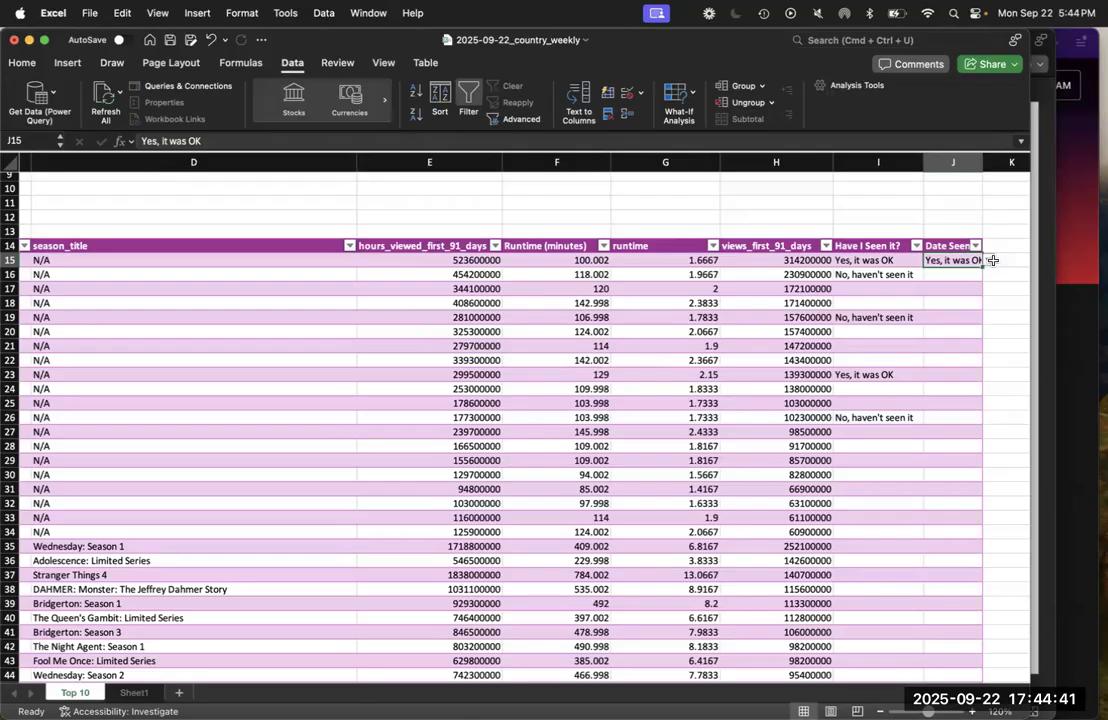
Clear all data validation rules from the Date Seen cells J15 to J54 so they allow any value
key("super+shift+Down")
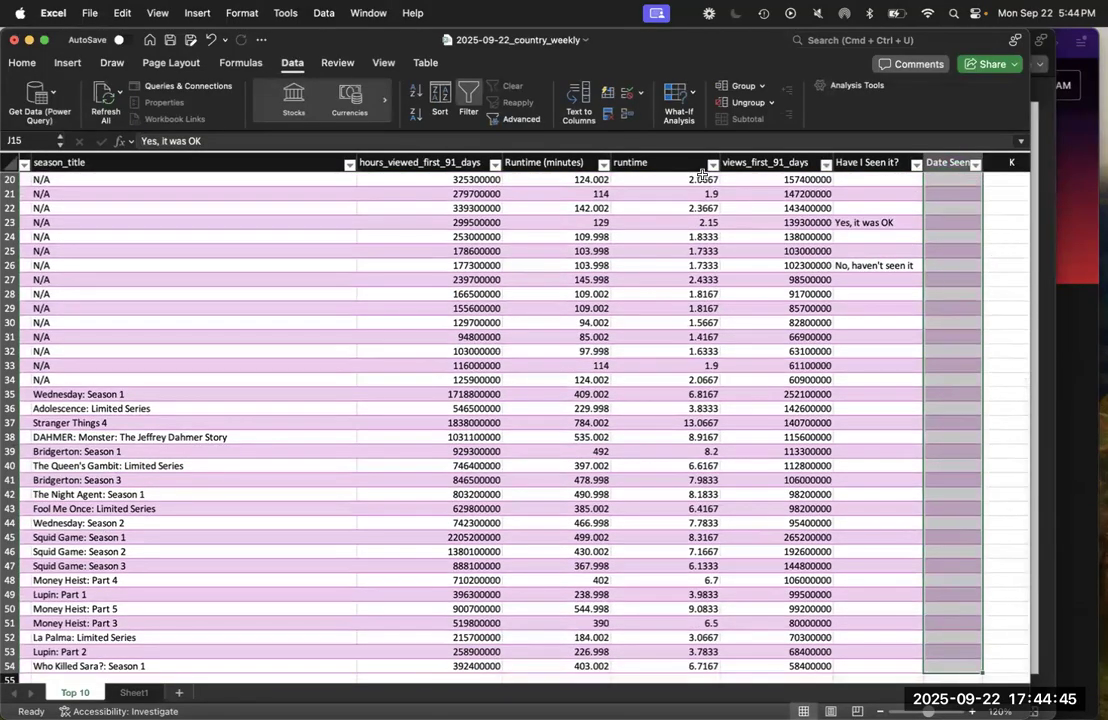
left_click(624, 95)
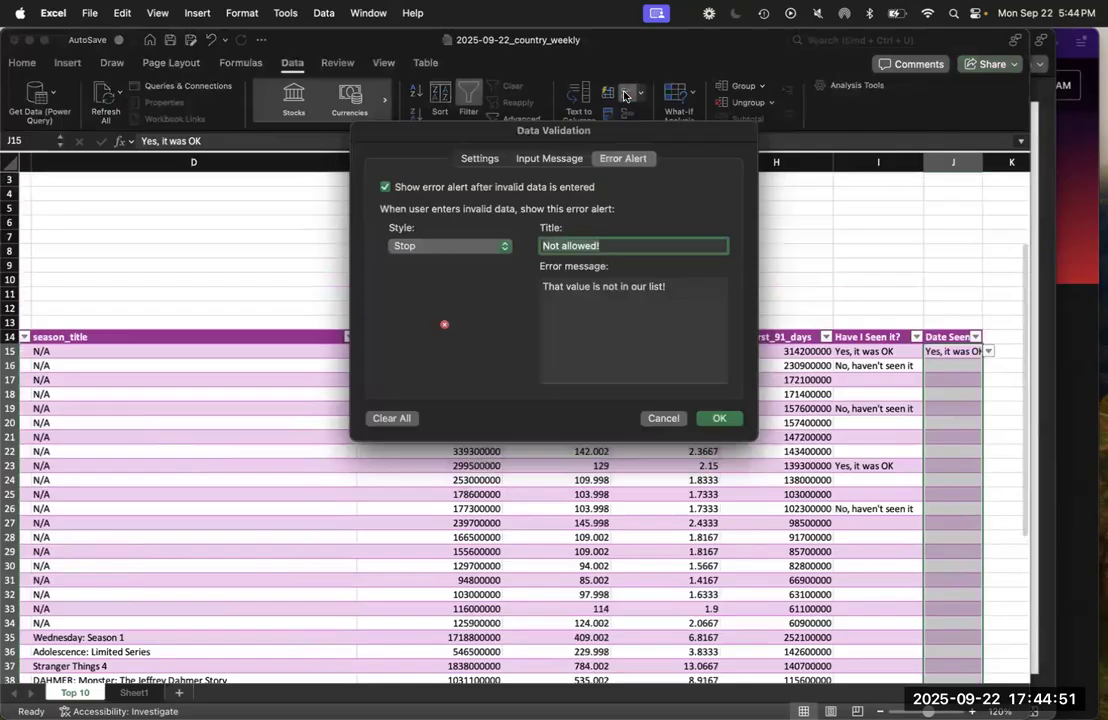
left_click(487, 163)
left_click(486, 225)
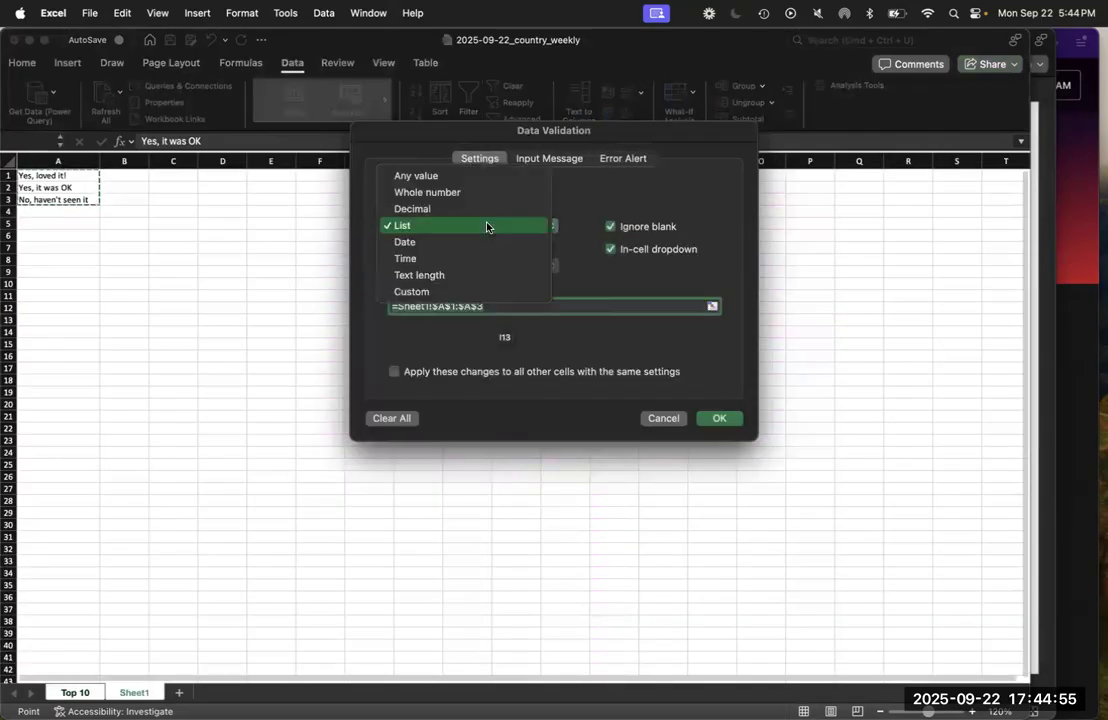
left_click(408, 423)
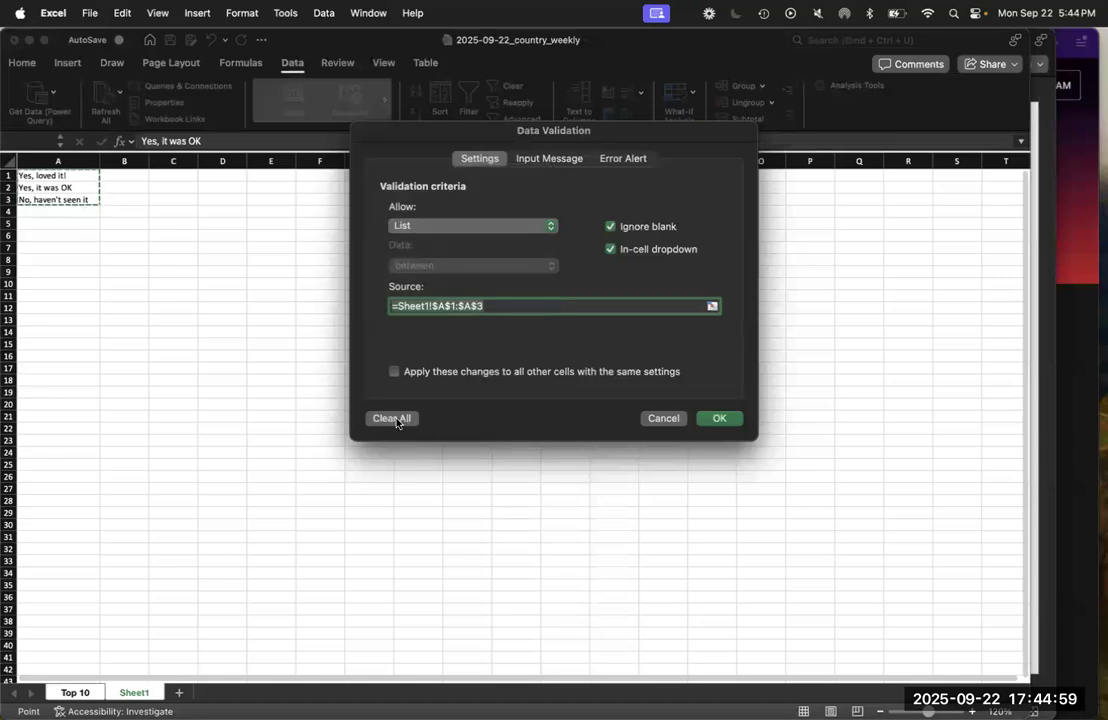
left_click(396, 421)
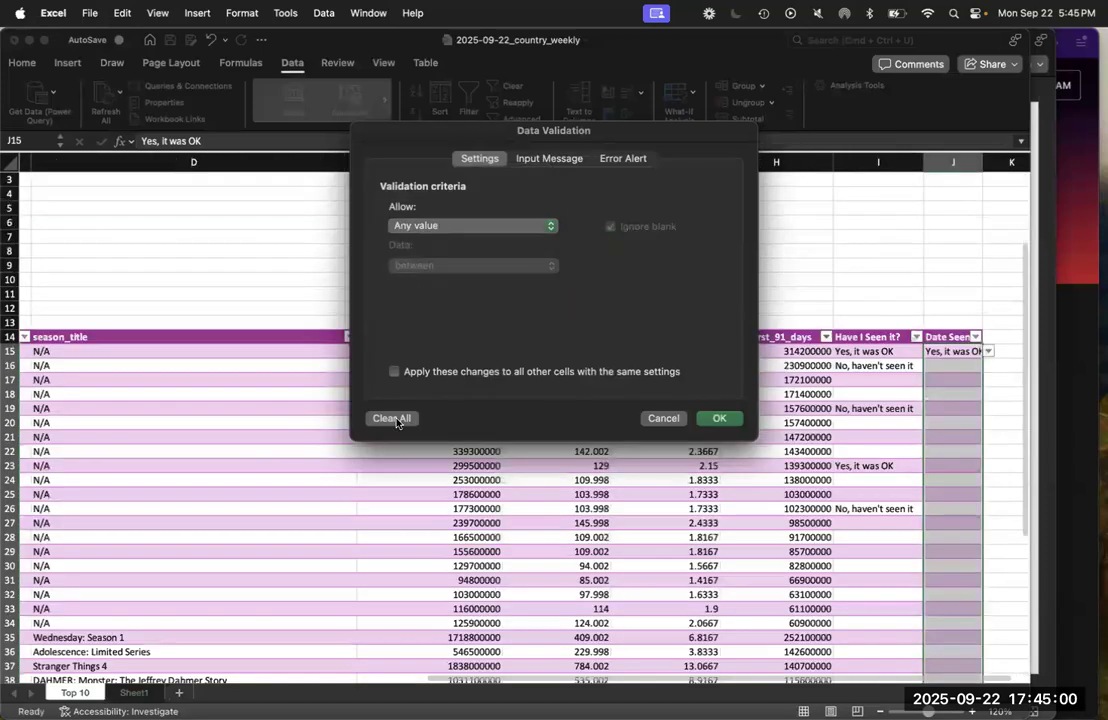
left_click(730, 420)
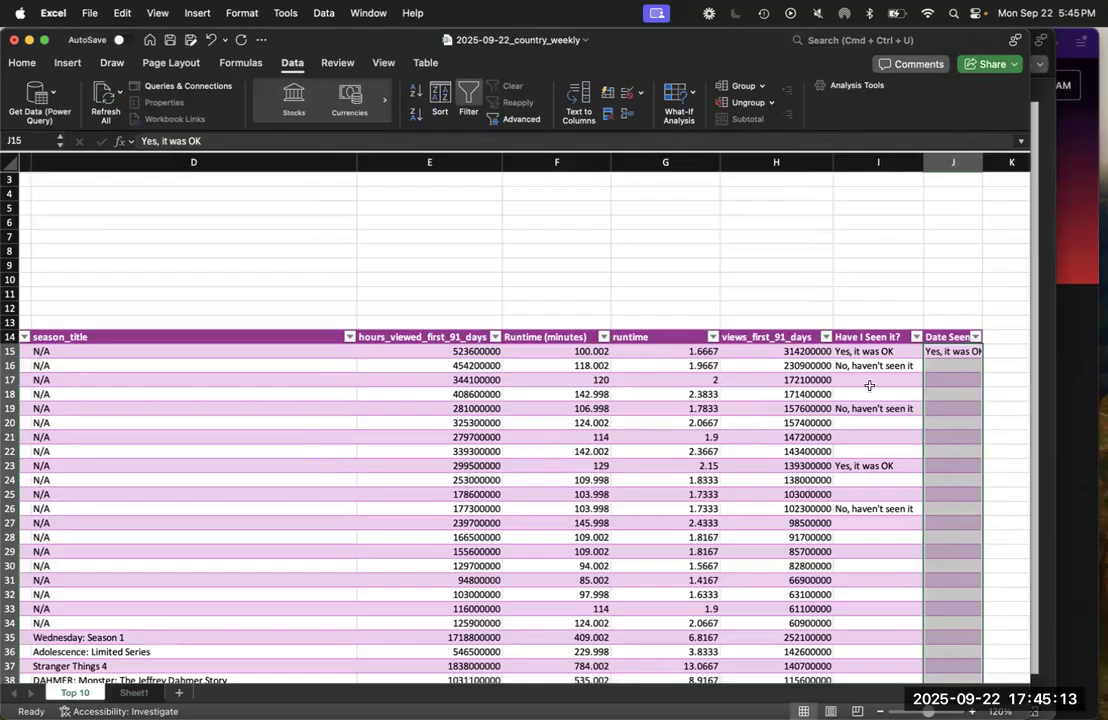
Clear the leftover list entry from J15 and enter the date 9/1/25 as its Date Seen value
left_click(967, 352)
key("Delete")
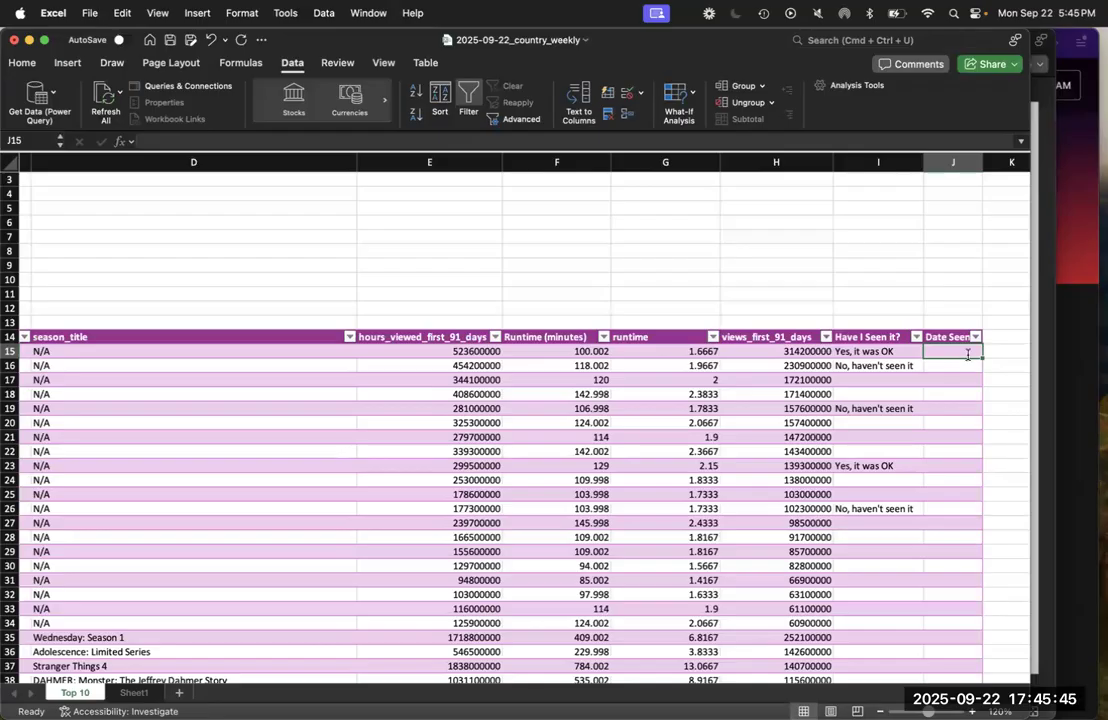
type("9/1/25")
key("Return")
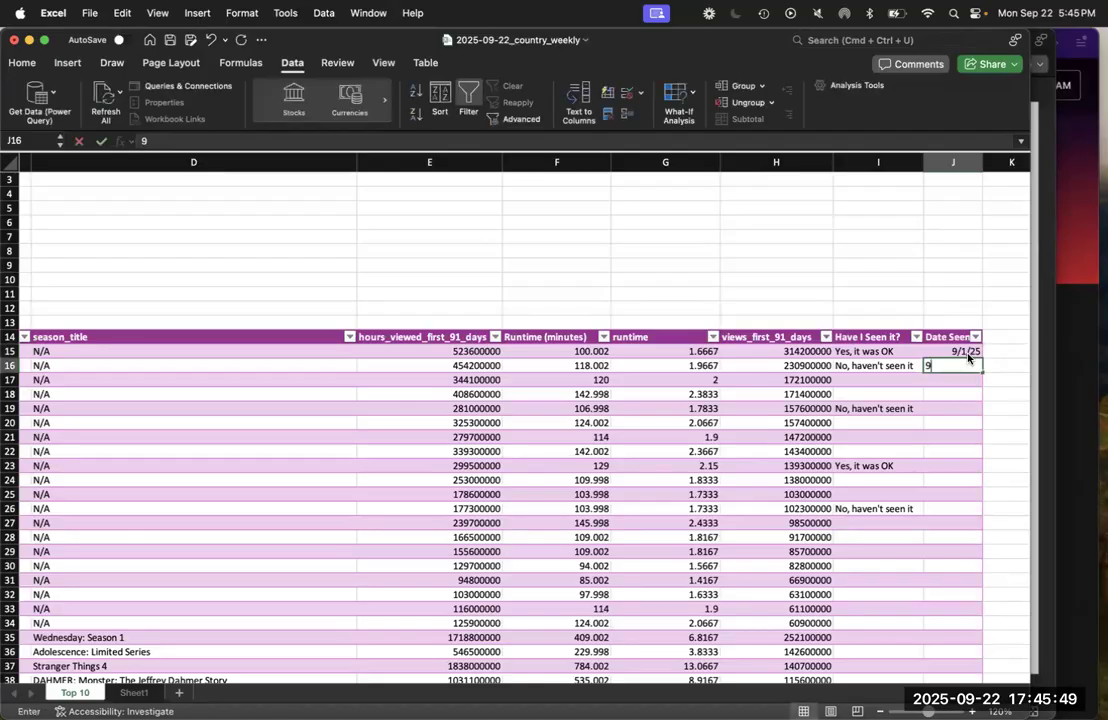
Enter the Date Seen values 9/7/25 in J16 and 9/19/25 in J17, and save the workbook
type("9/7/25")
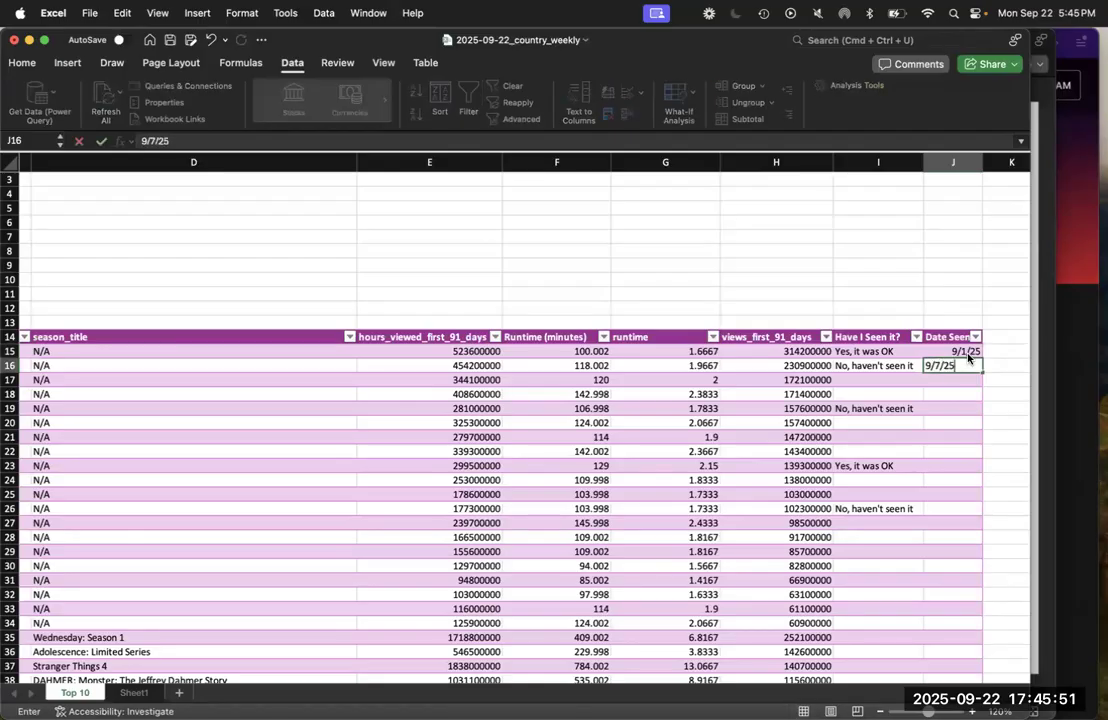
key("Return")
type("/")
key("BackSpace")
type("9/1")
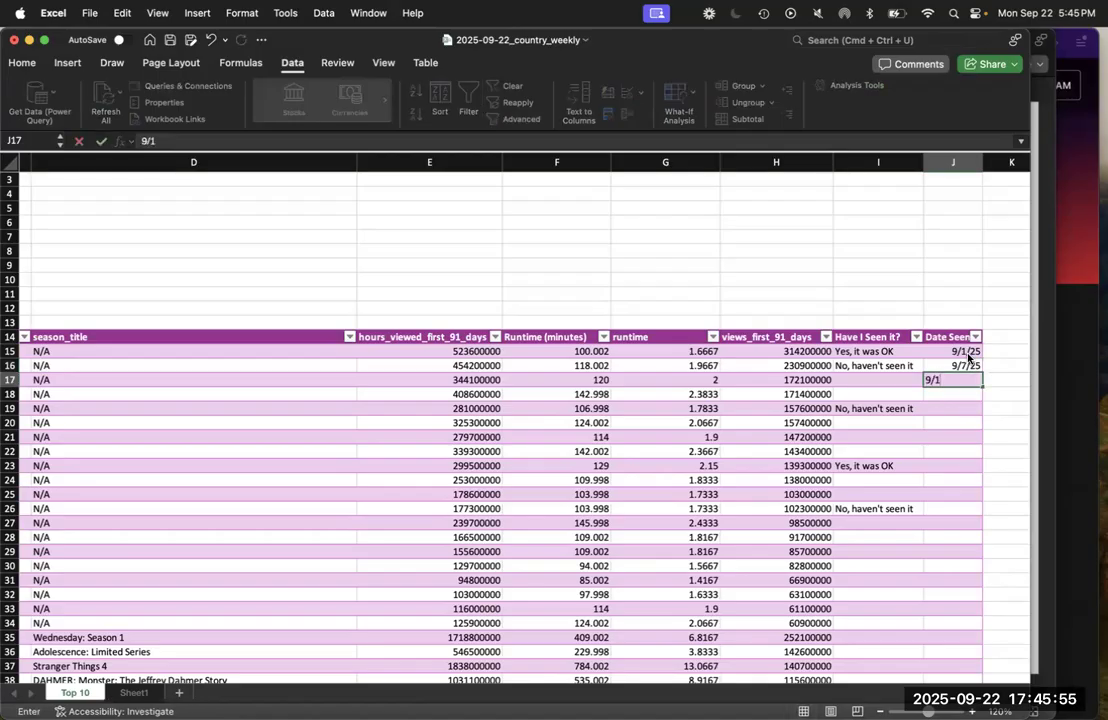
type("9/25")
key("Return")
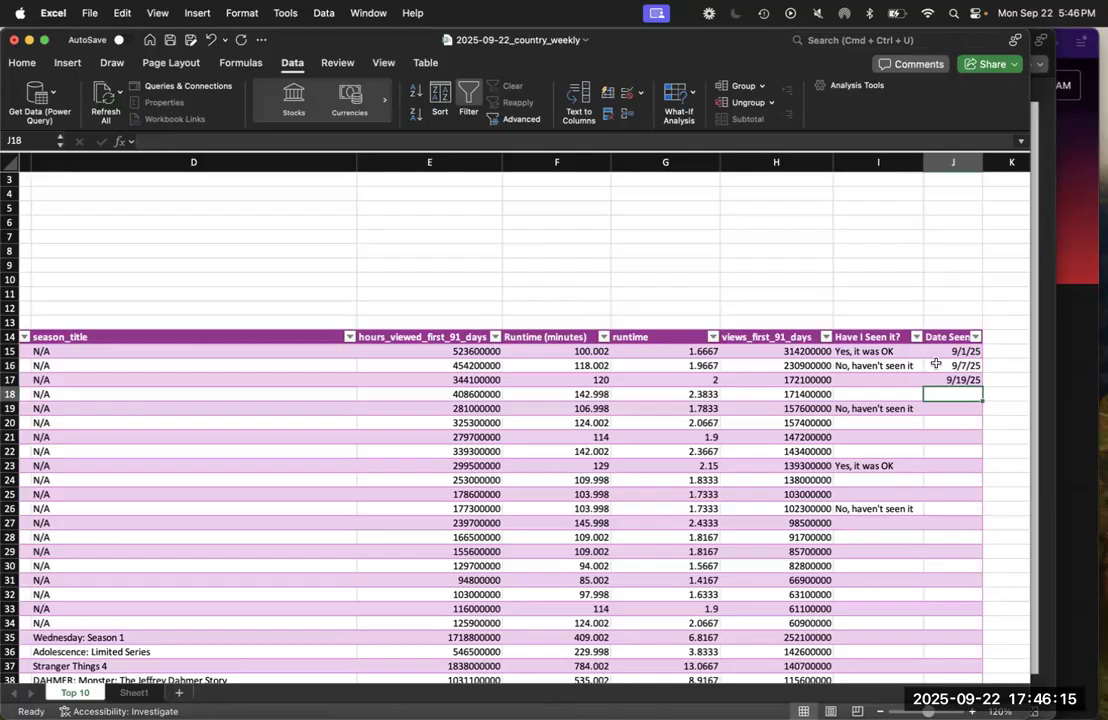
key("super+s")
Switch to the week1slides presentation in PowerPoint, read the Date formulas instructions, and return to the country weekly workbook in Excel
key("ctrl+Up")
left_click(874, 513)
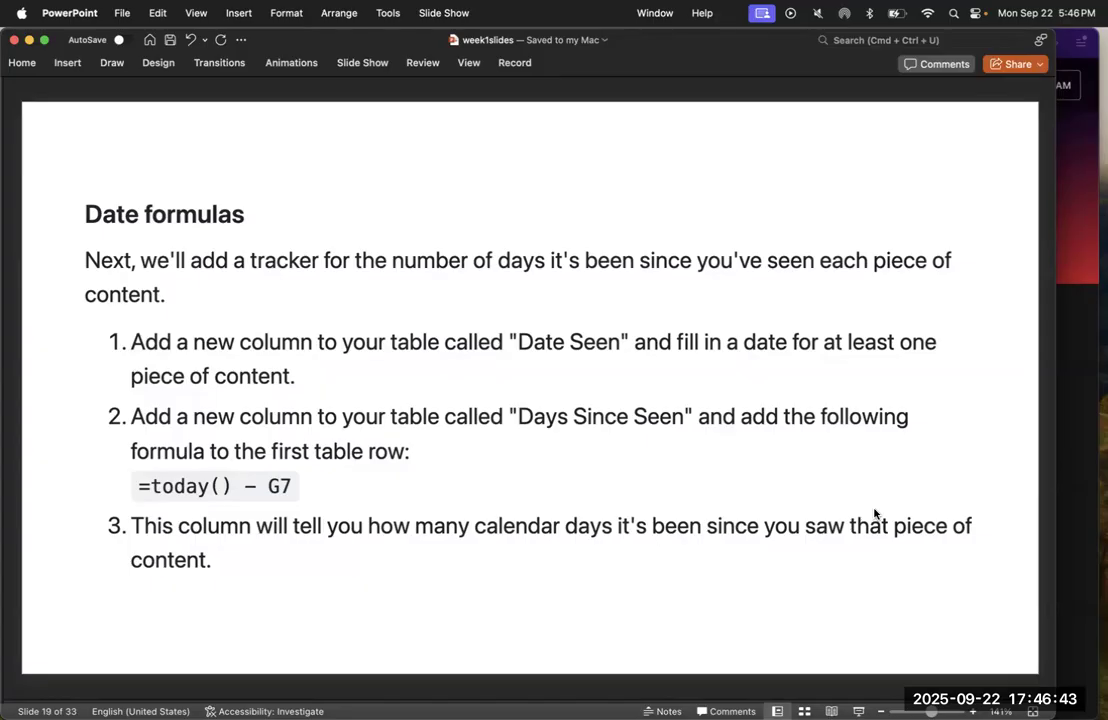
key("ctrl+Up")
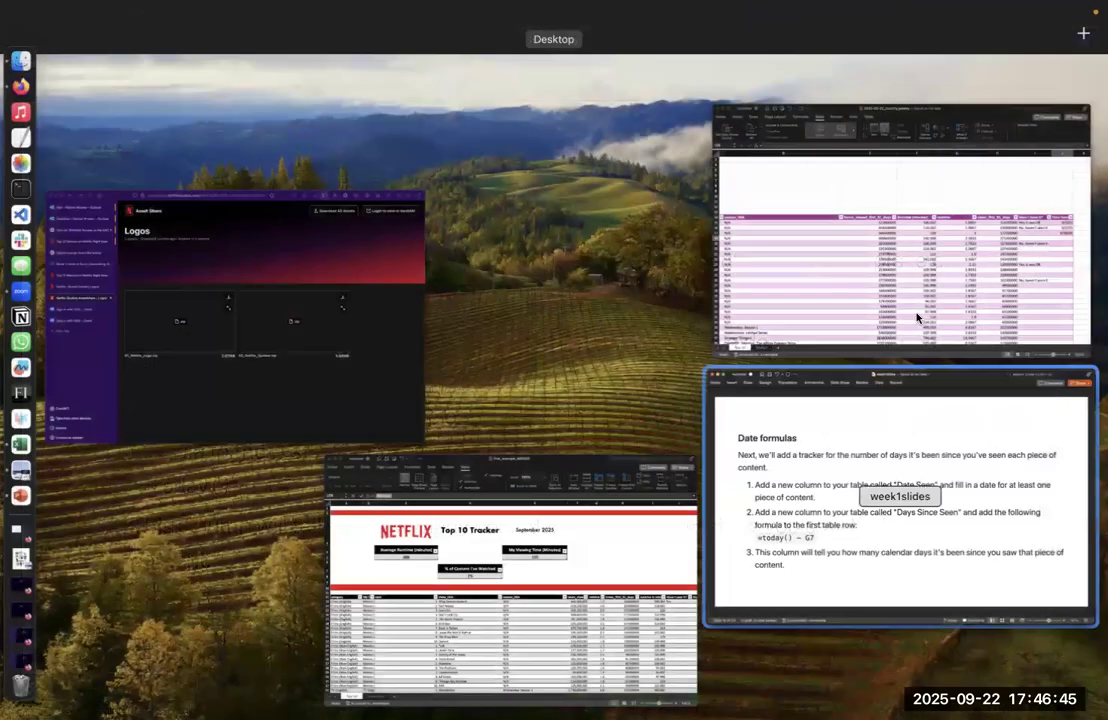
left_click(917, 318)
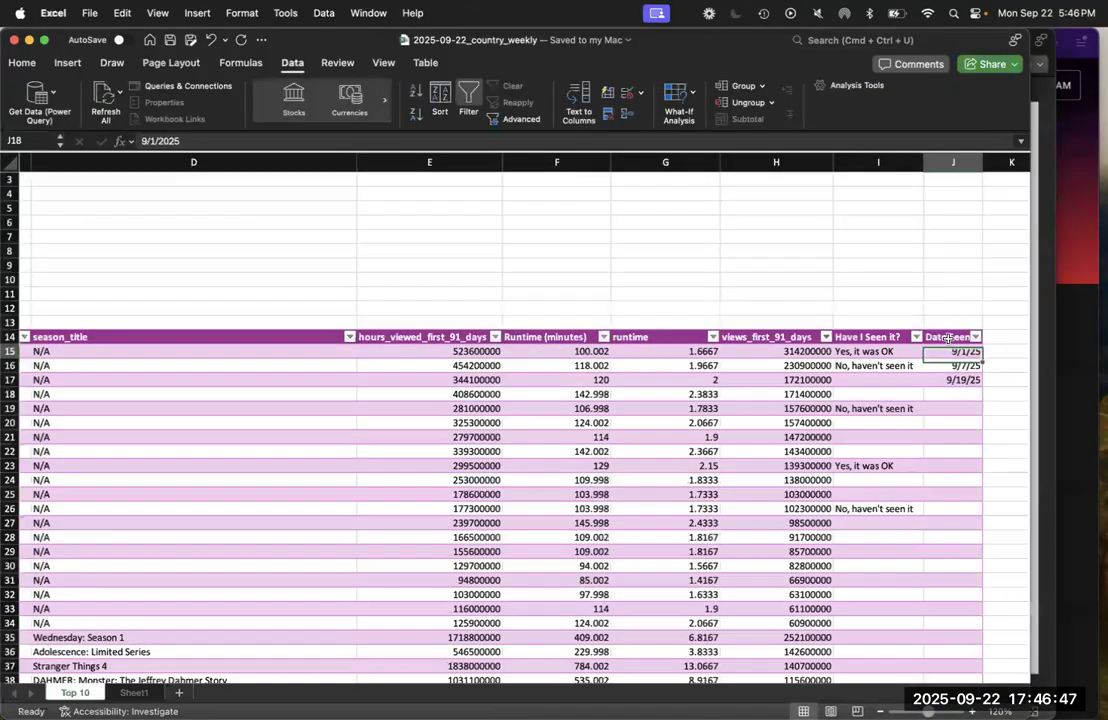
Insert a new table column directly after the Date Seen column
right_click(948, 338)
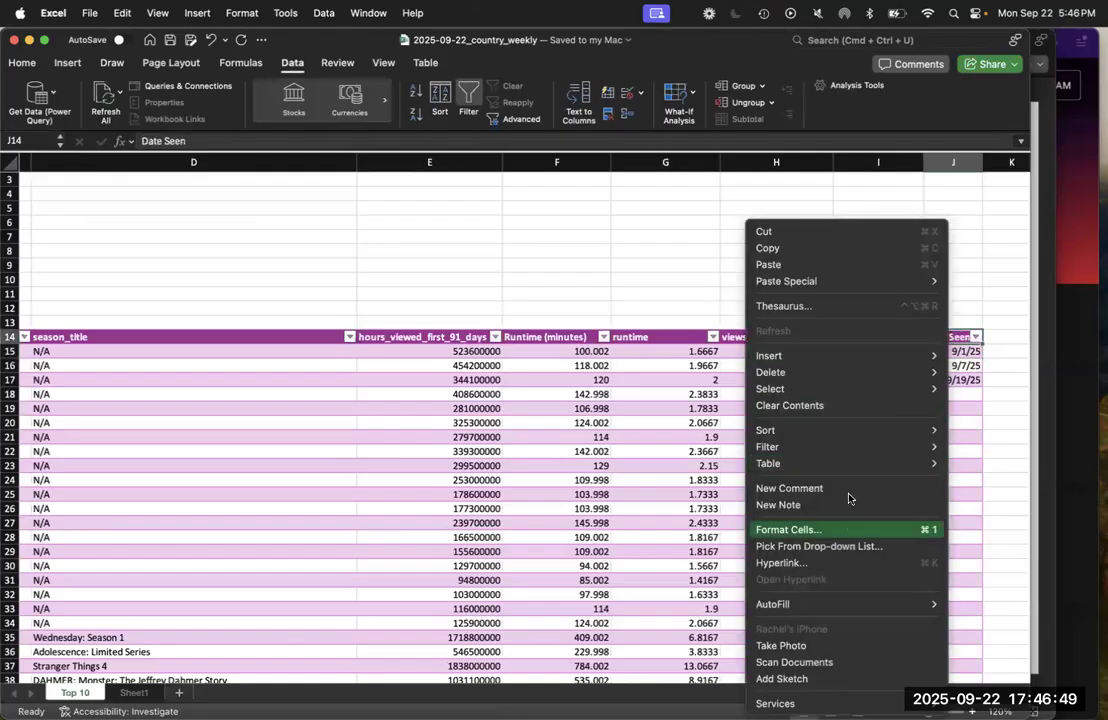
mouse_move(897, 362)
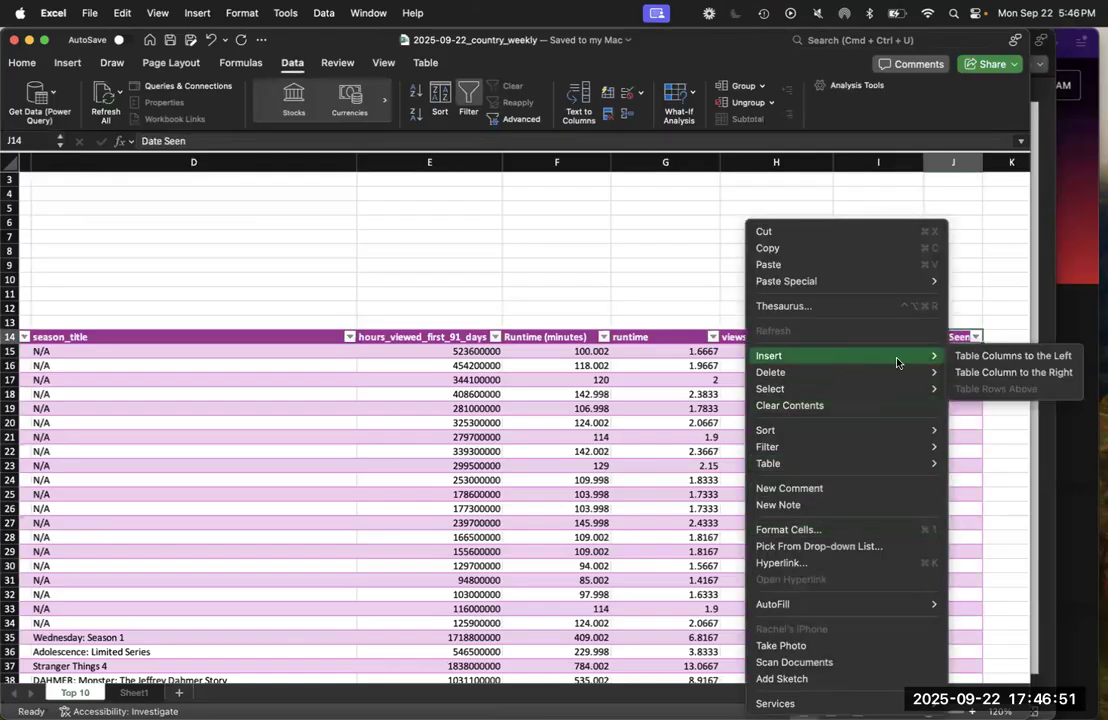
left_click(1013, 372)
scroll(937, 399, "left", 4)
scroll(822, 327, "right", 8)
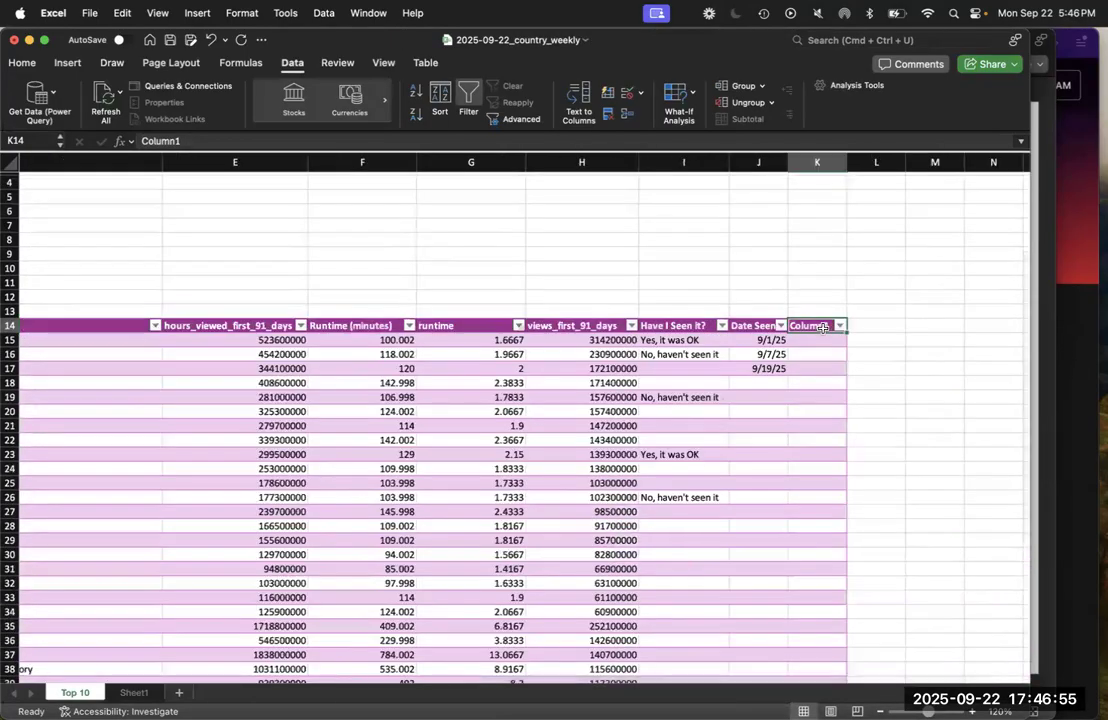
Name the new column "Days Since Seen" in K14 and autofit the width of column K
type("Days Since S")
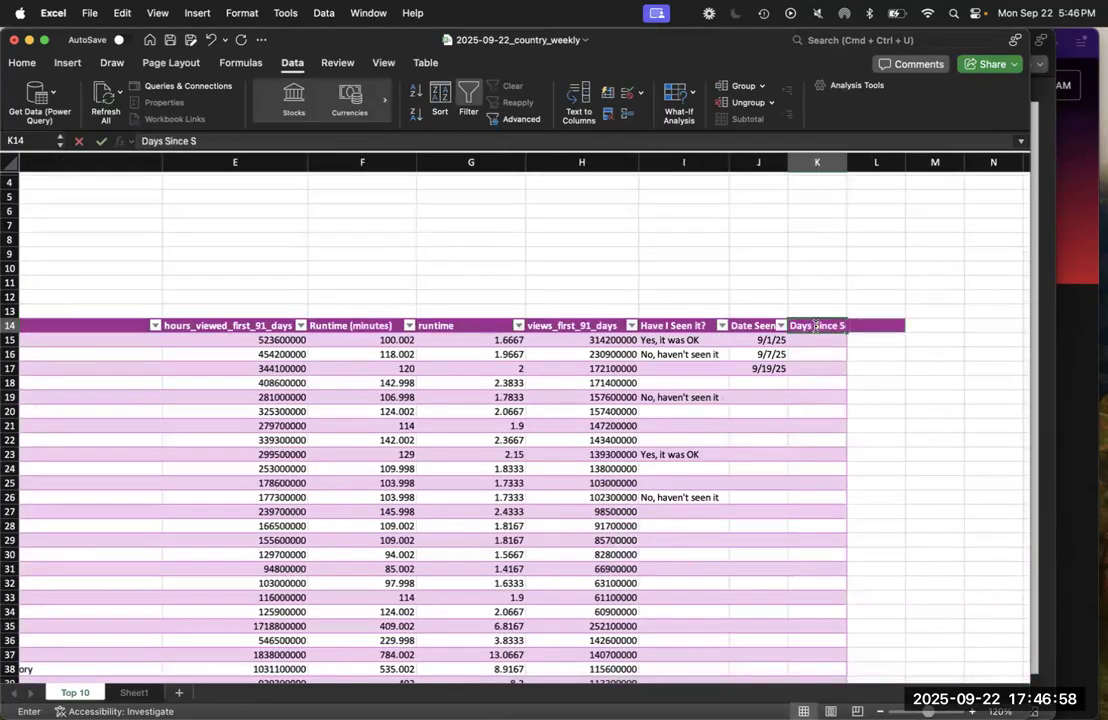
key("Return")
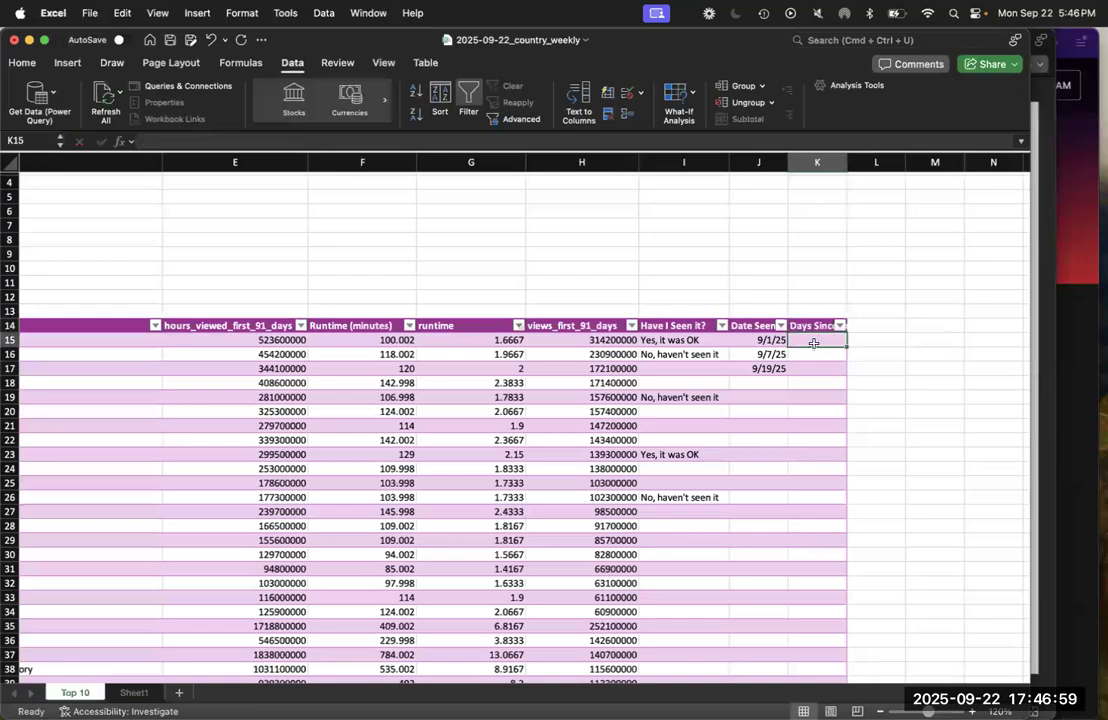
double_click(845, 165)
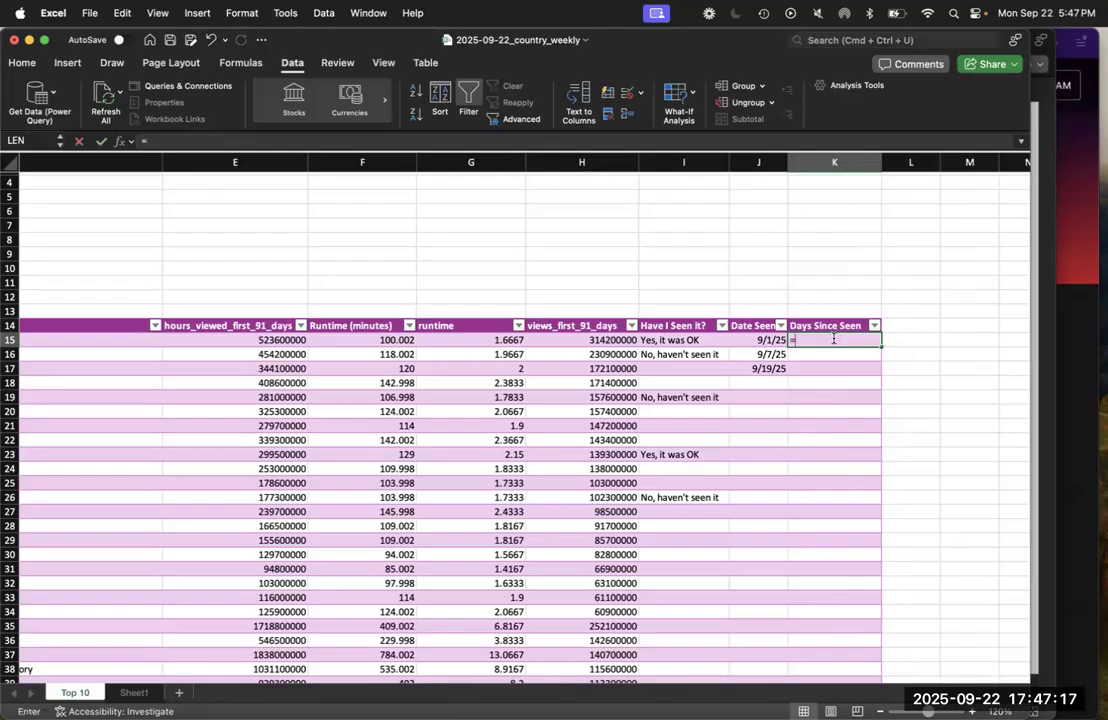
Enter the formula =TODAY() in K15 so it fills the Days Since Seen column
type("=")
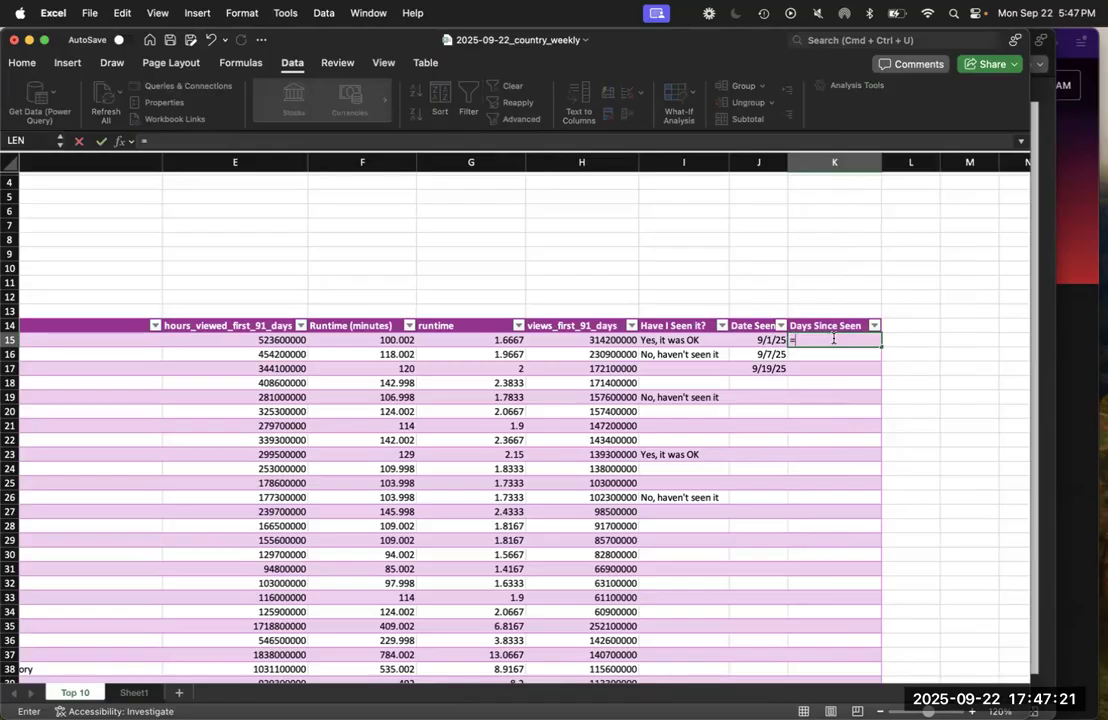
type("today()")
key("Return")
Extend the K15 formula to subtract the row's Date Seen value, giving =TODAY()-[@[Date Seen]]
left_click(834, 341)
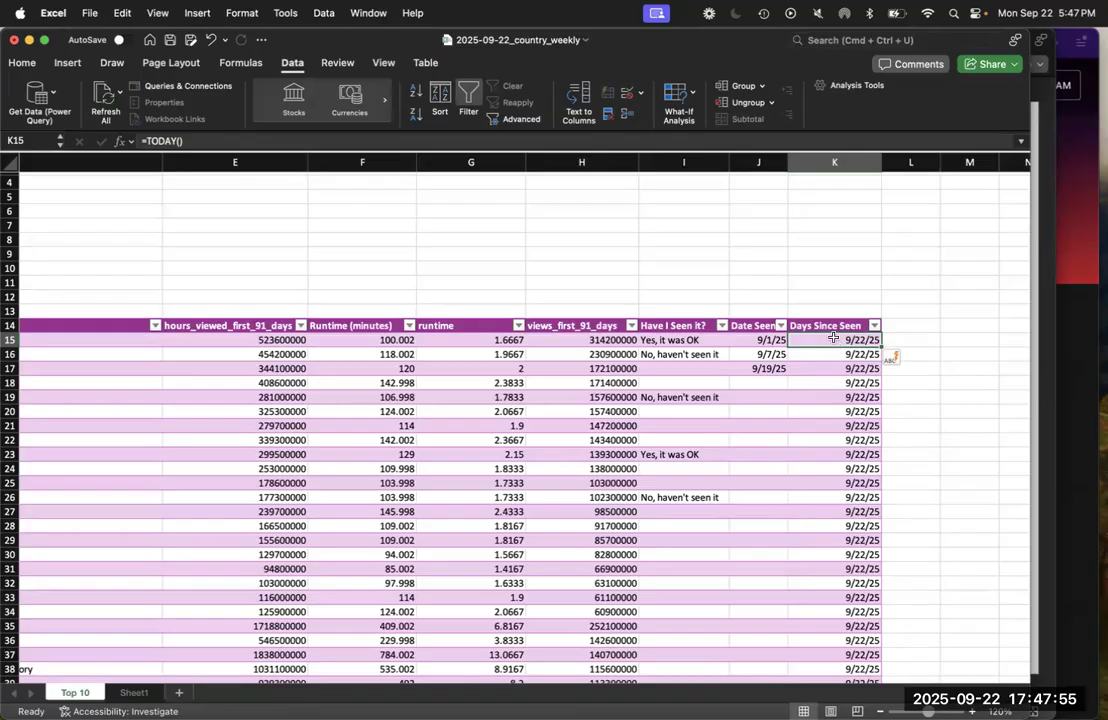
left_click(206, 140)
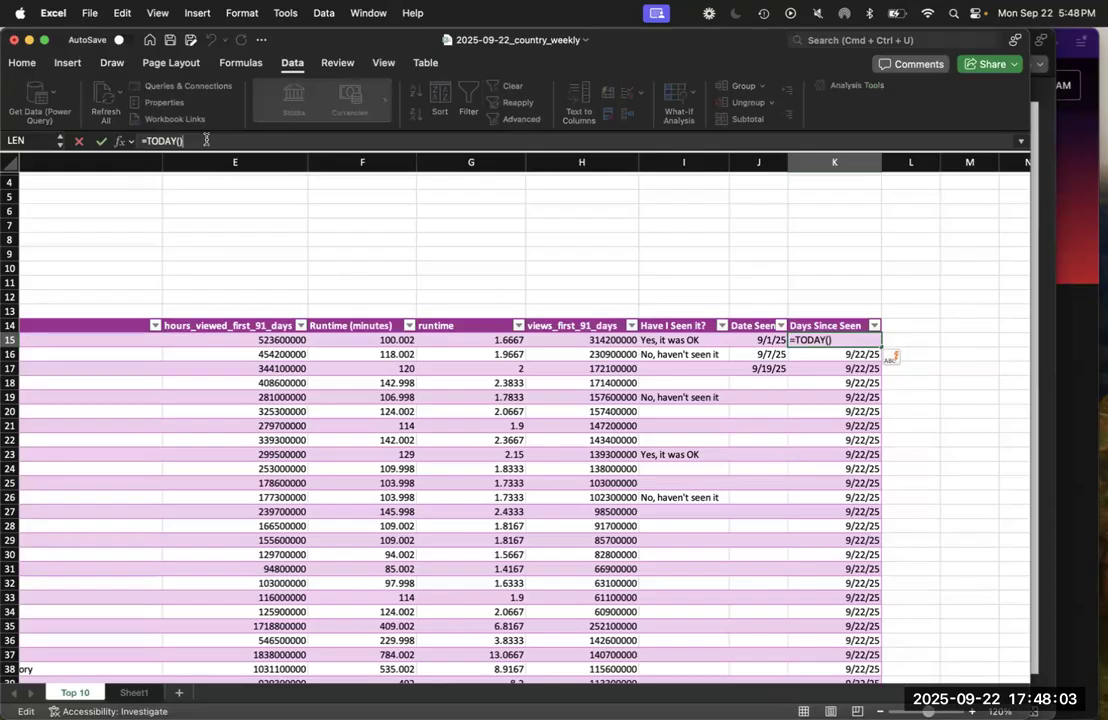
type("-")
left_click(763, 339)
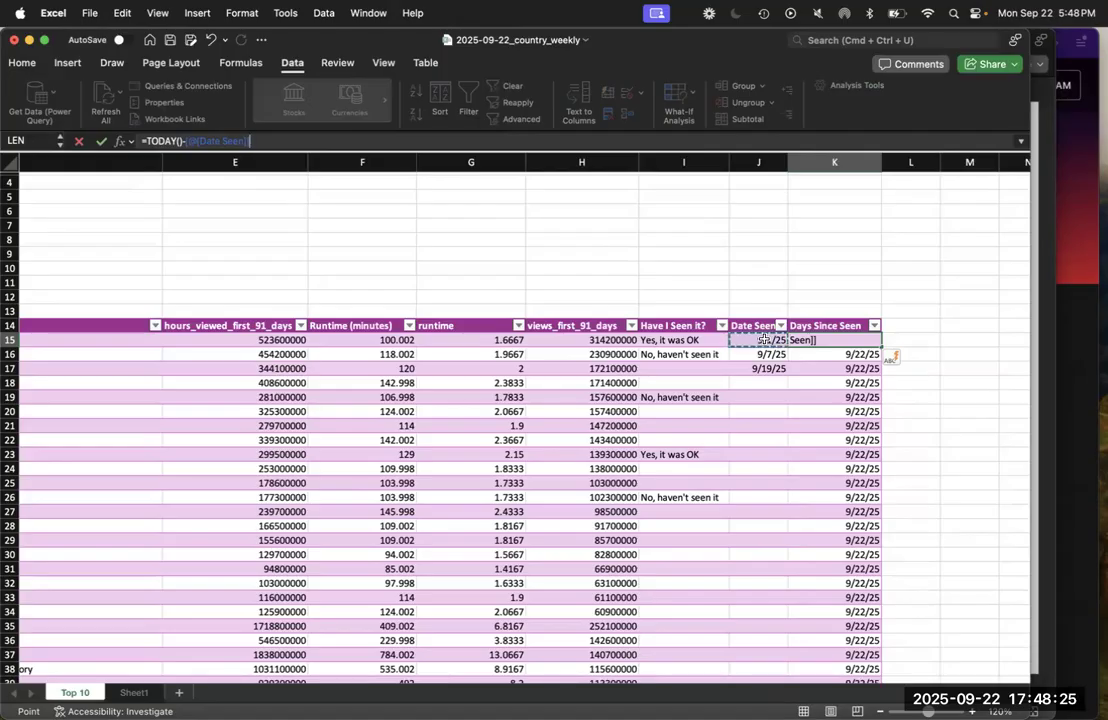
key("Return")
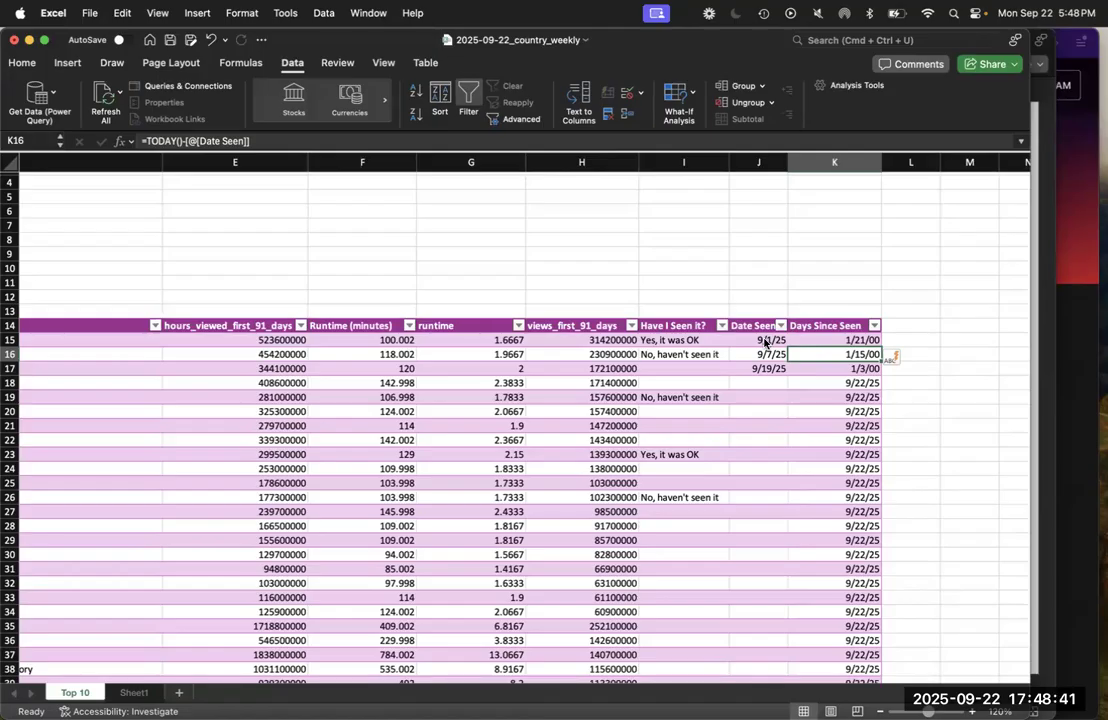
Apply the Number format to the Days Since Seen cells K15 to K54 and check the first few rows
left_click(836, 337)
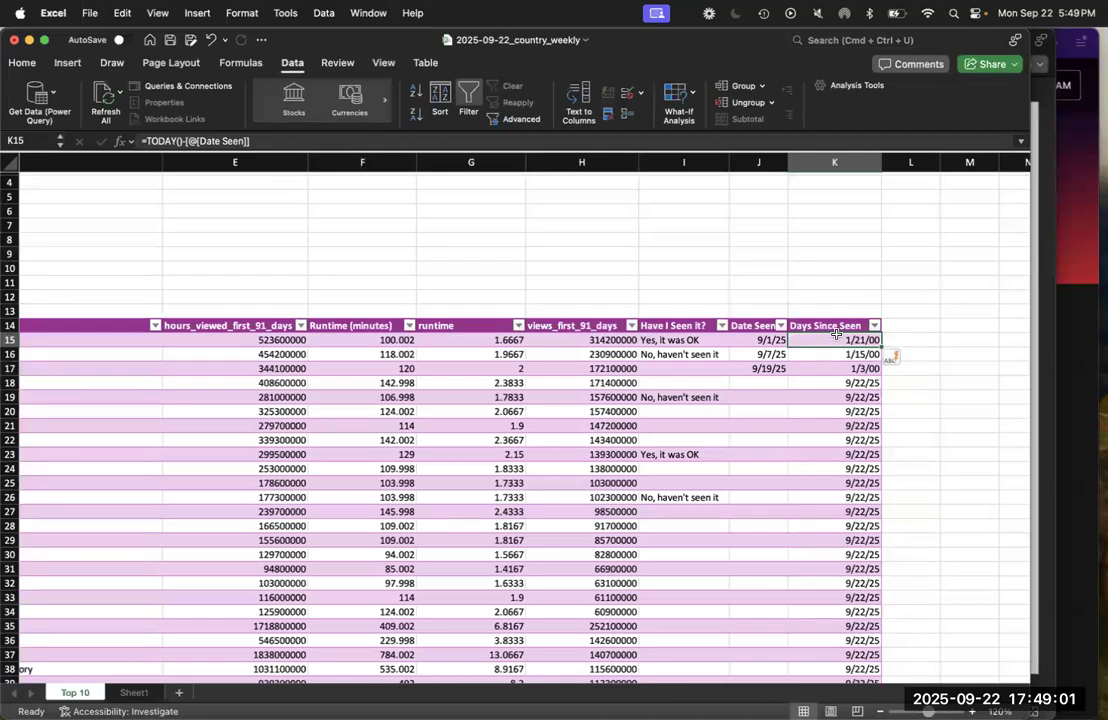
key("super+shift+Down")
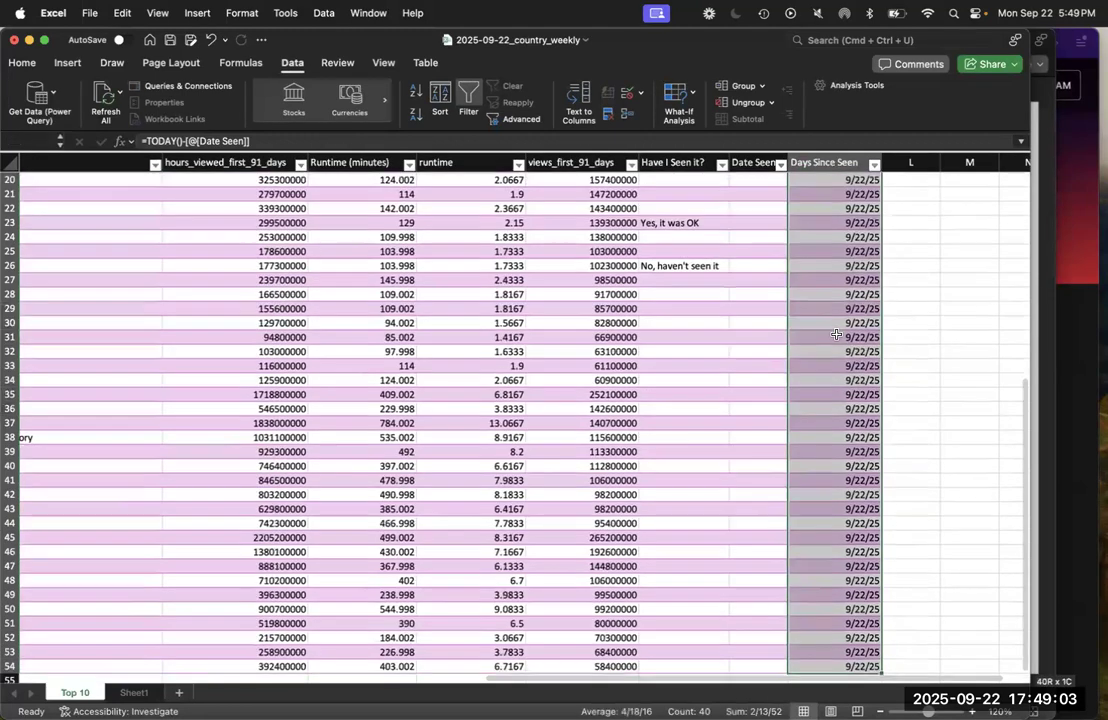
left_click(23, 64)
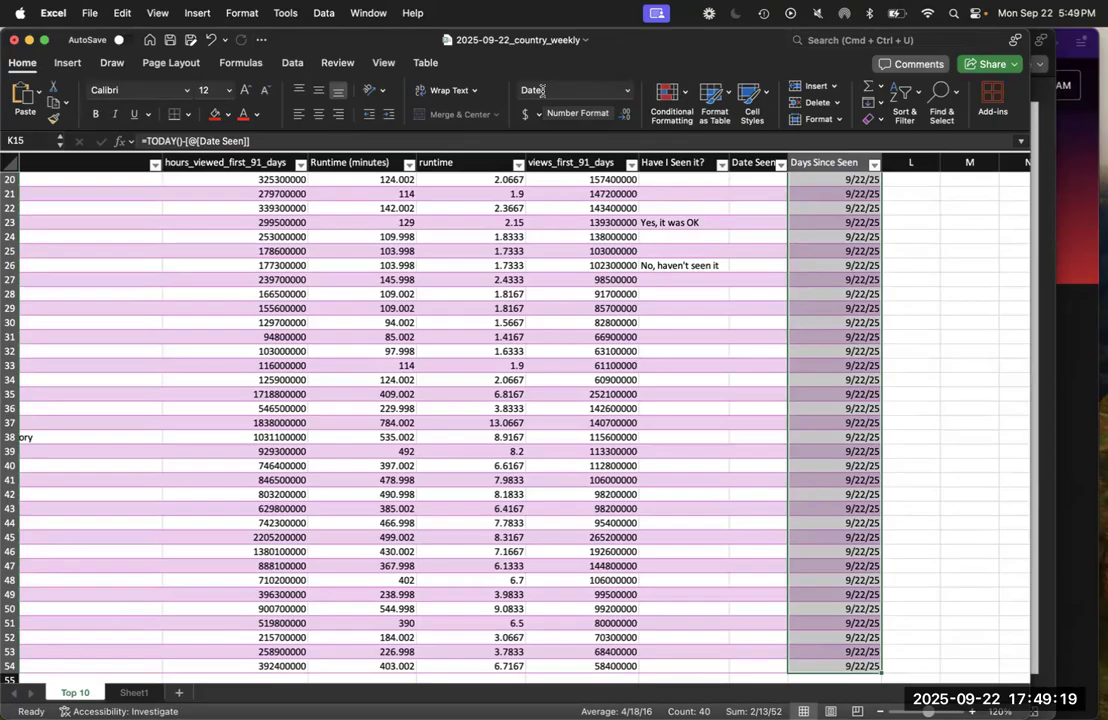
left_click(628, 91)
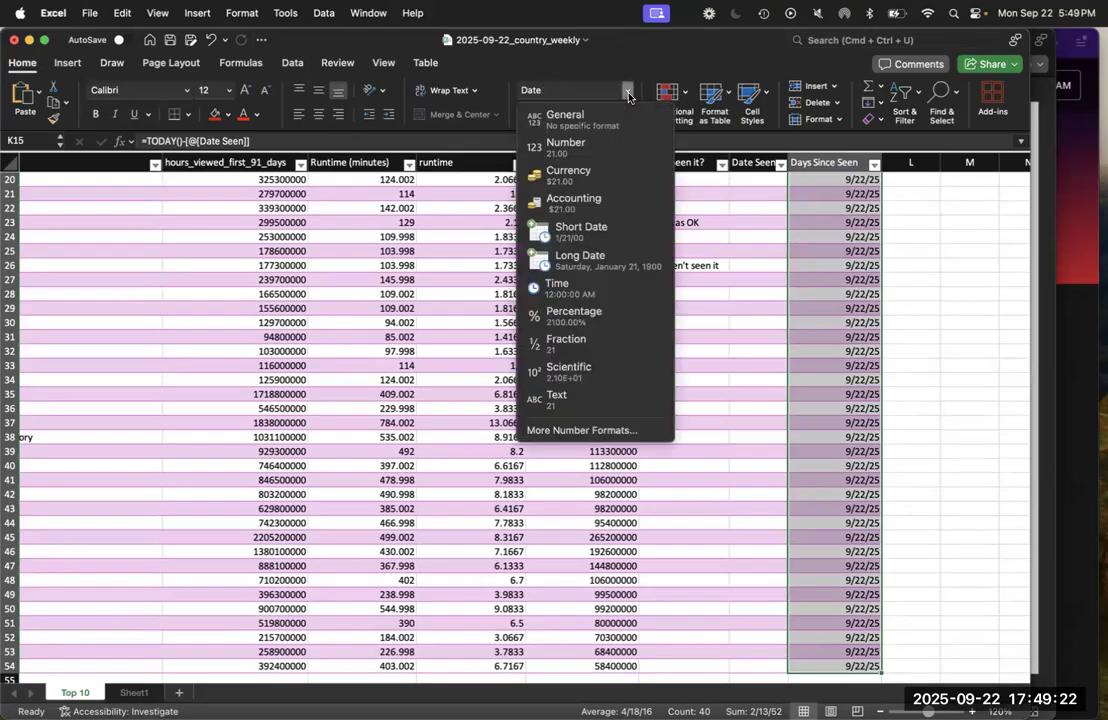
left_click(594, 146)
scroll(819, 381, "up", 5)
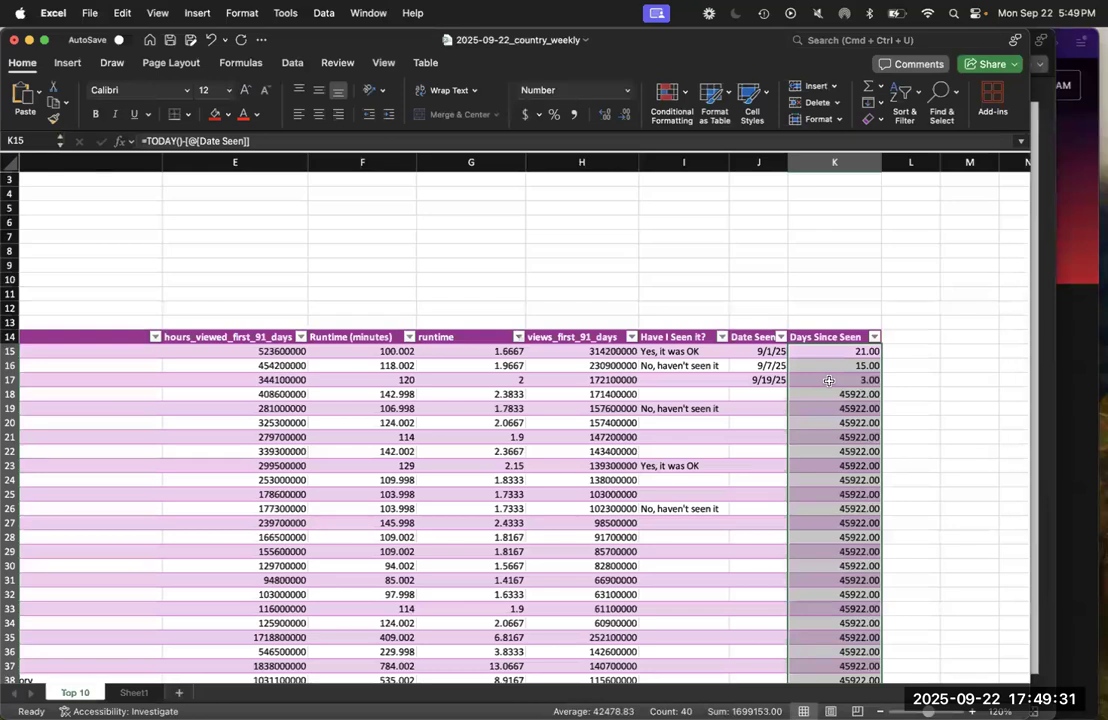
key("Up")
key("Down")
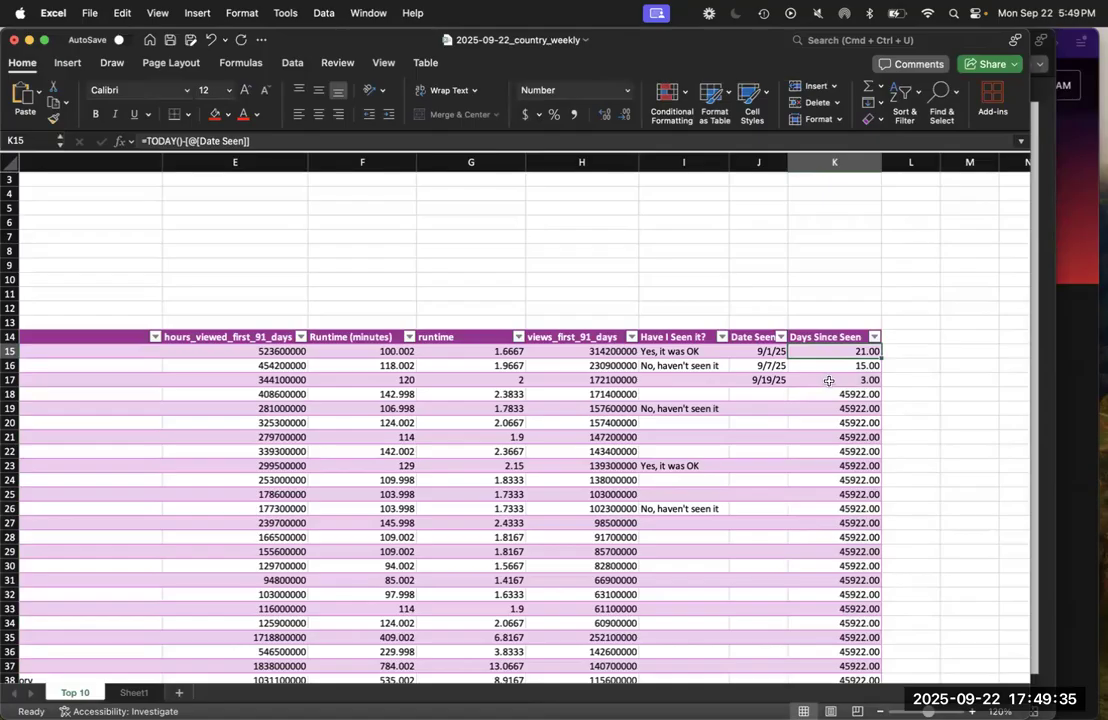
key("Down")
key("Down")
key("Down")
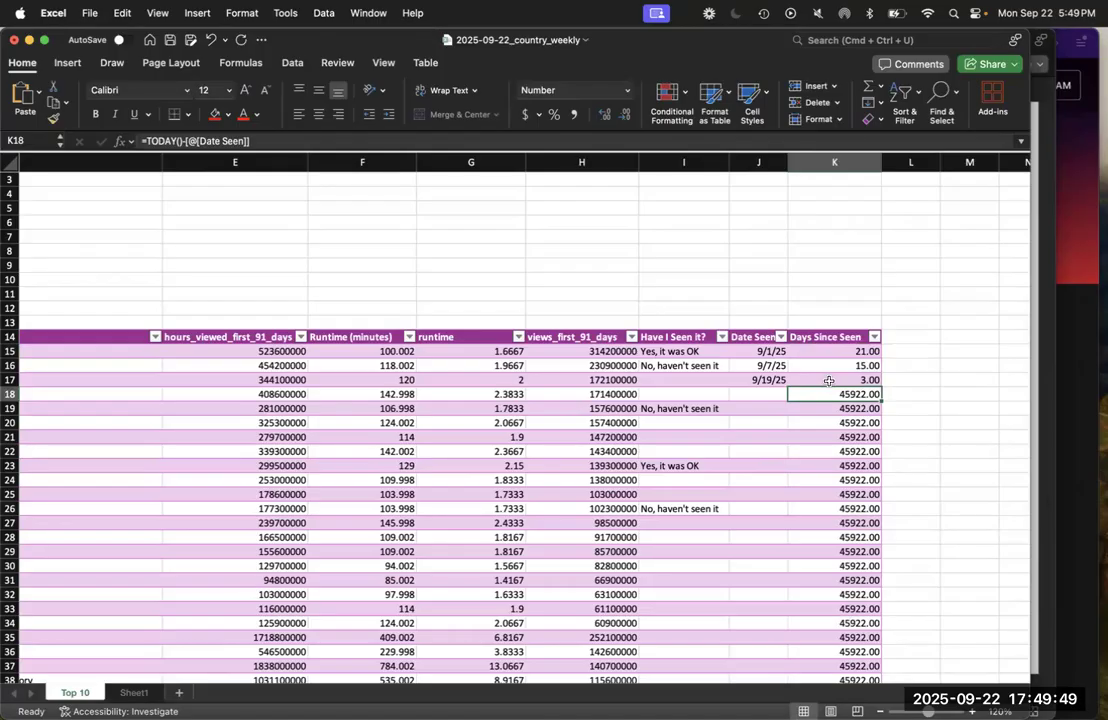
Reduce the Days Since Seen values in K15 to K54 to zero decimal places
left_click(830, 354)
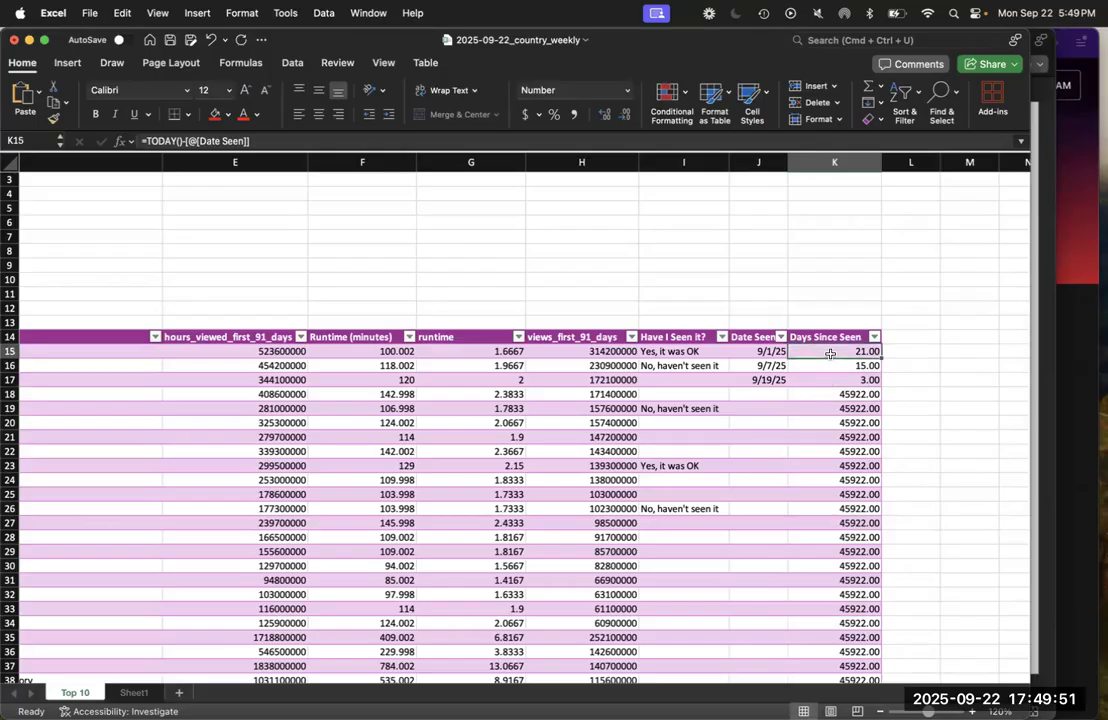
key("super+shift+Down")
scroll(831, 357, "up", 10)
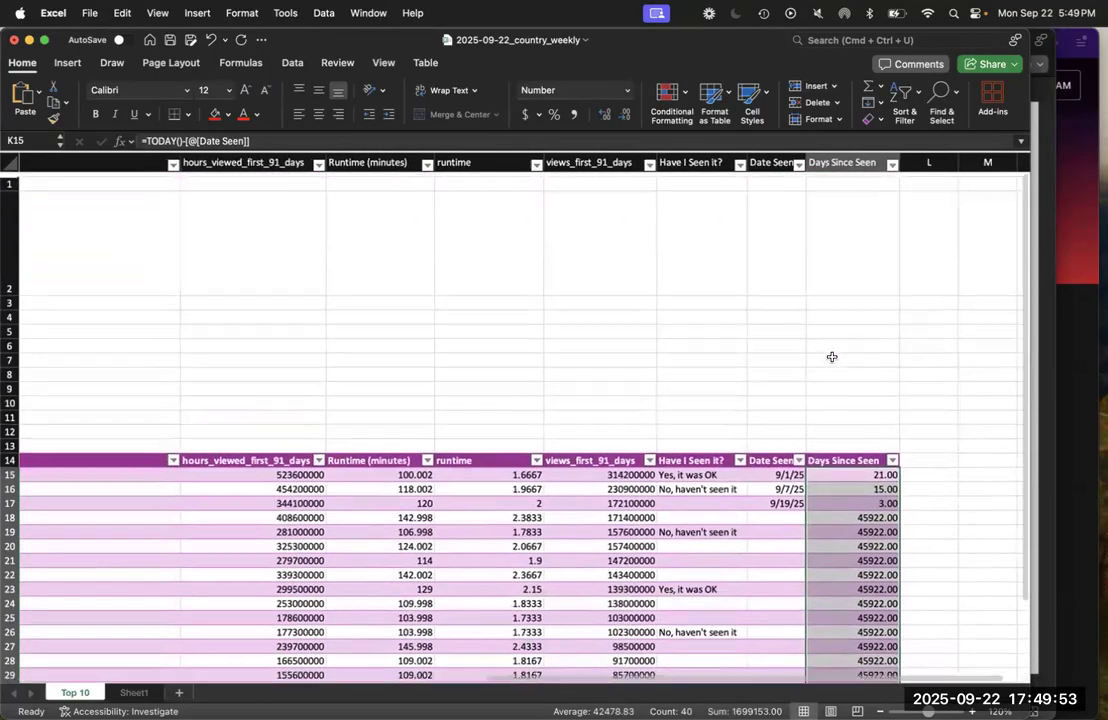
scroll(831, 357, "down", 5)
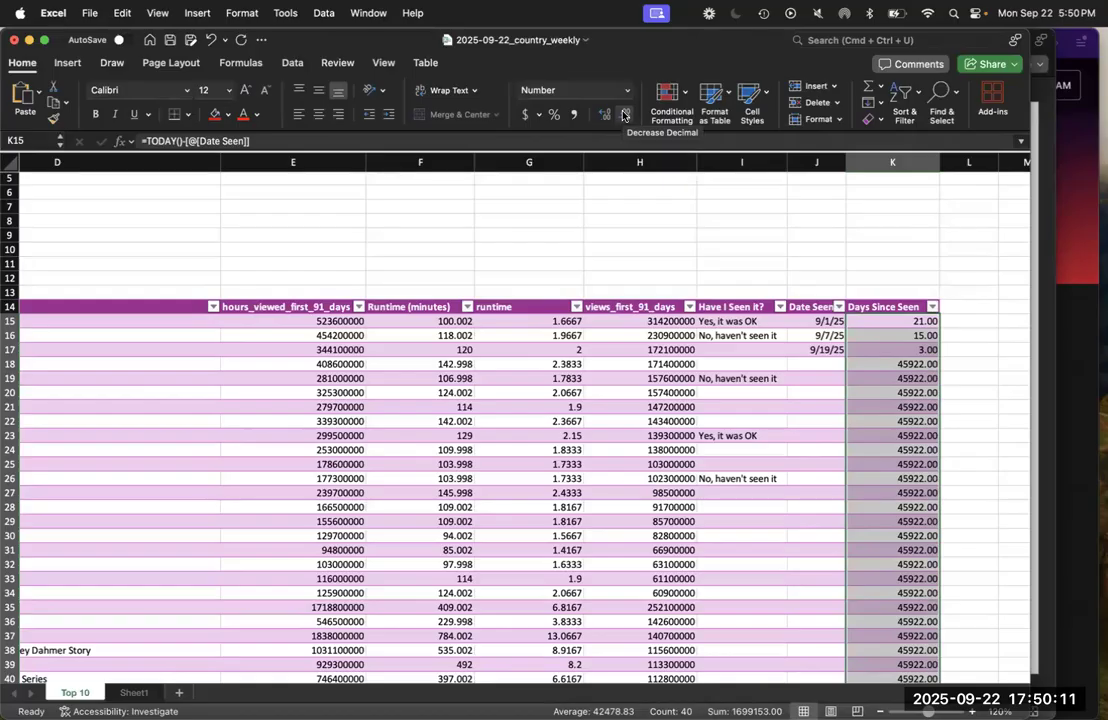
left_click(624, 115)
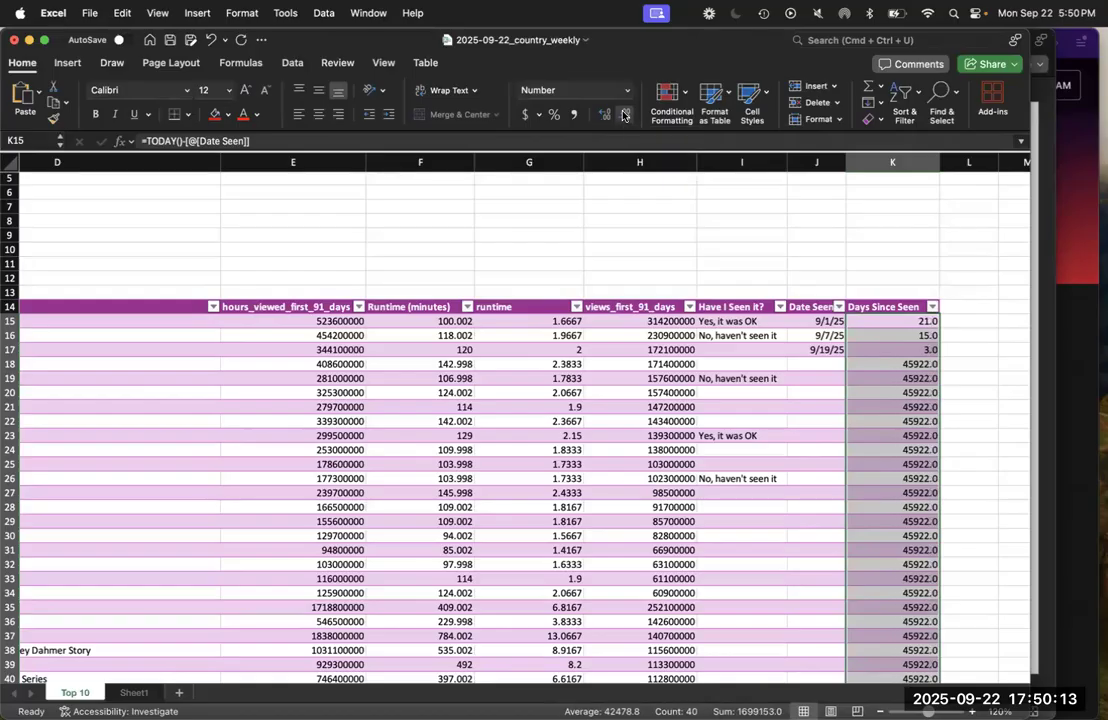
left_click(624, 115)
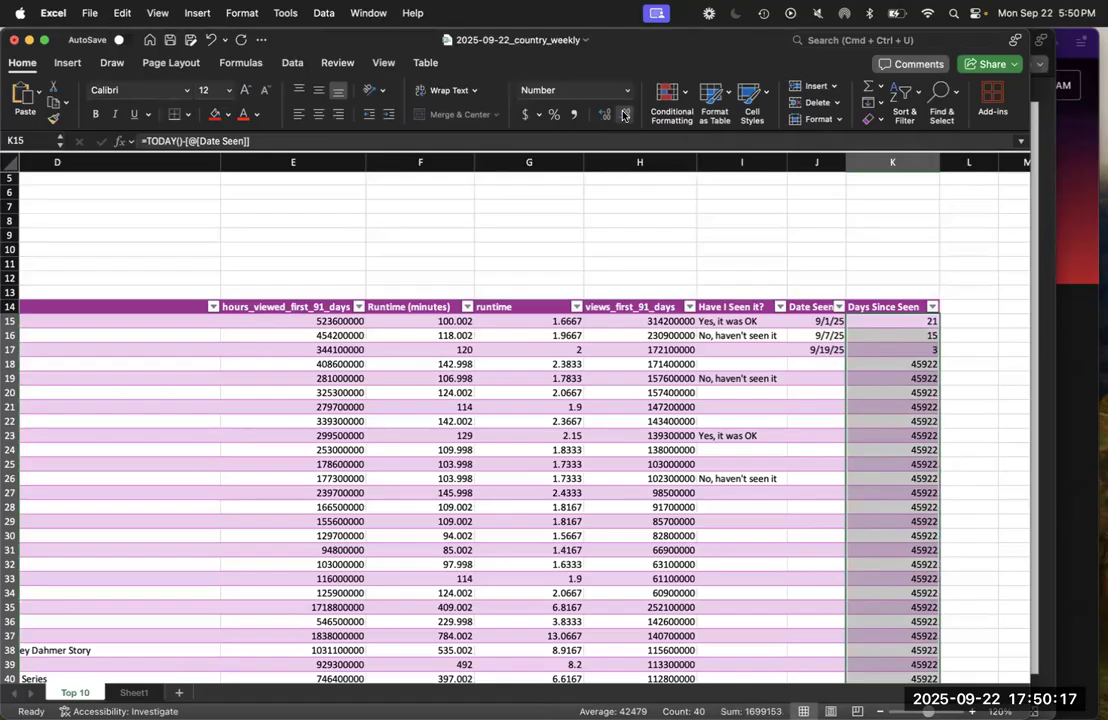
Try showing the Days Since Seen values with four decimal places, remove the decimals again, and deselect the column
left_click(601, 115)
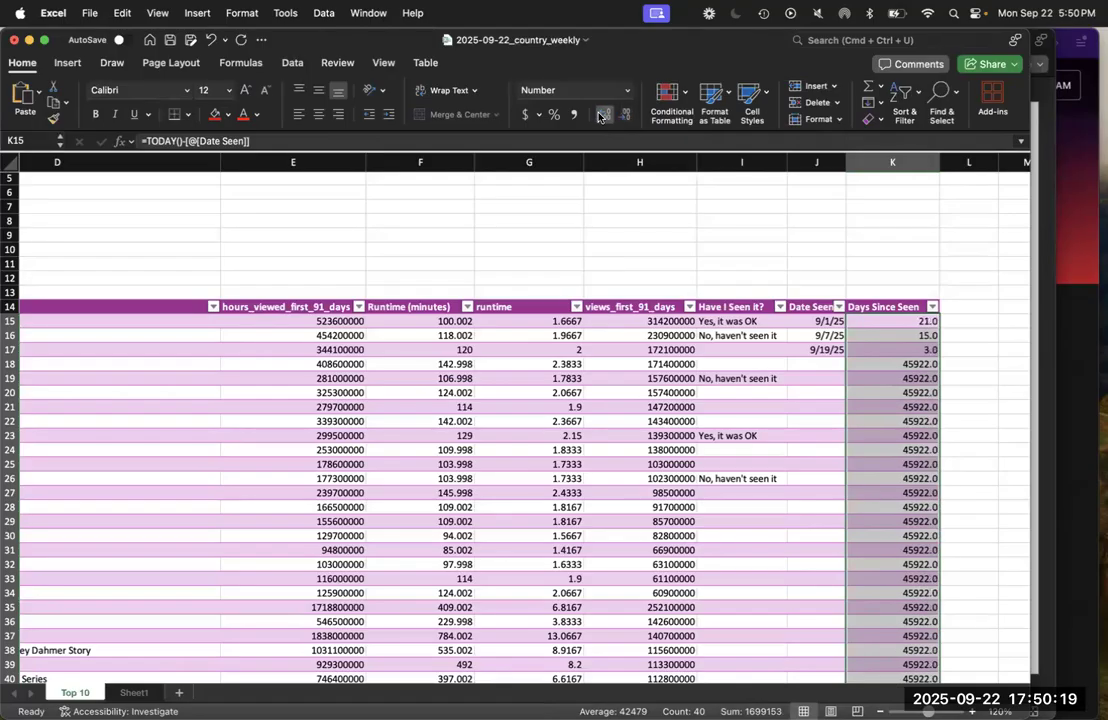
left_click(601, 115)
left_click(601, 115)
left_click(601, 115)
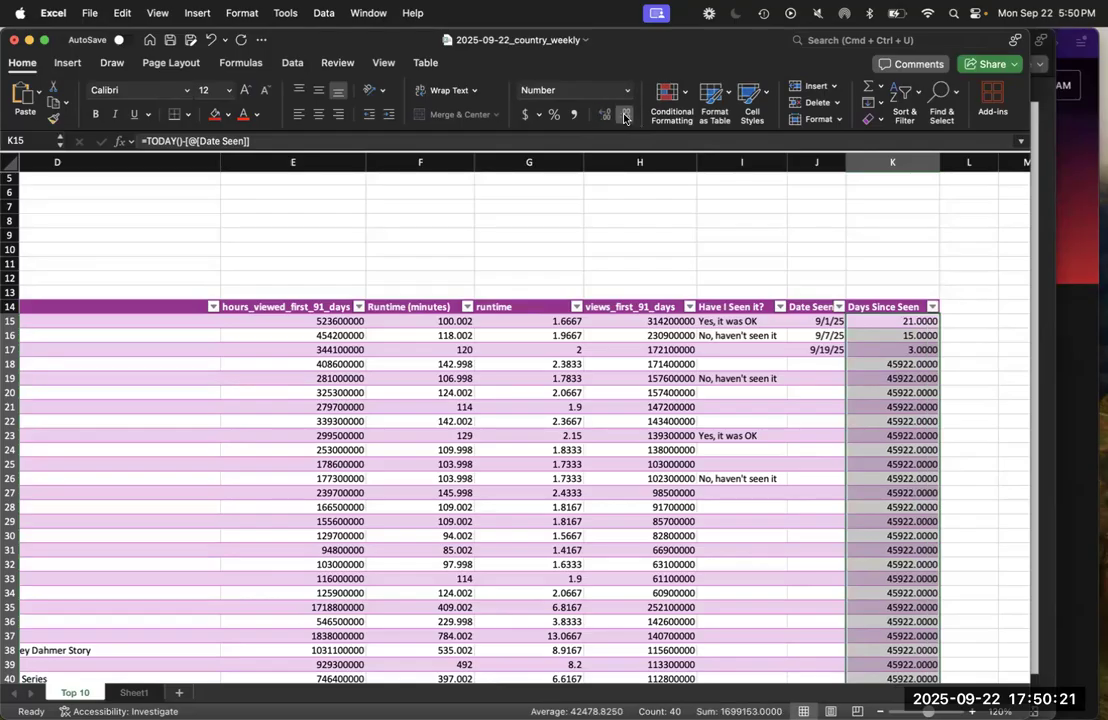
left_click(624, 115)
left_click(624, 115)
left_click(624, 115)
left_click(624, 115)
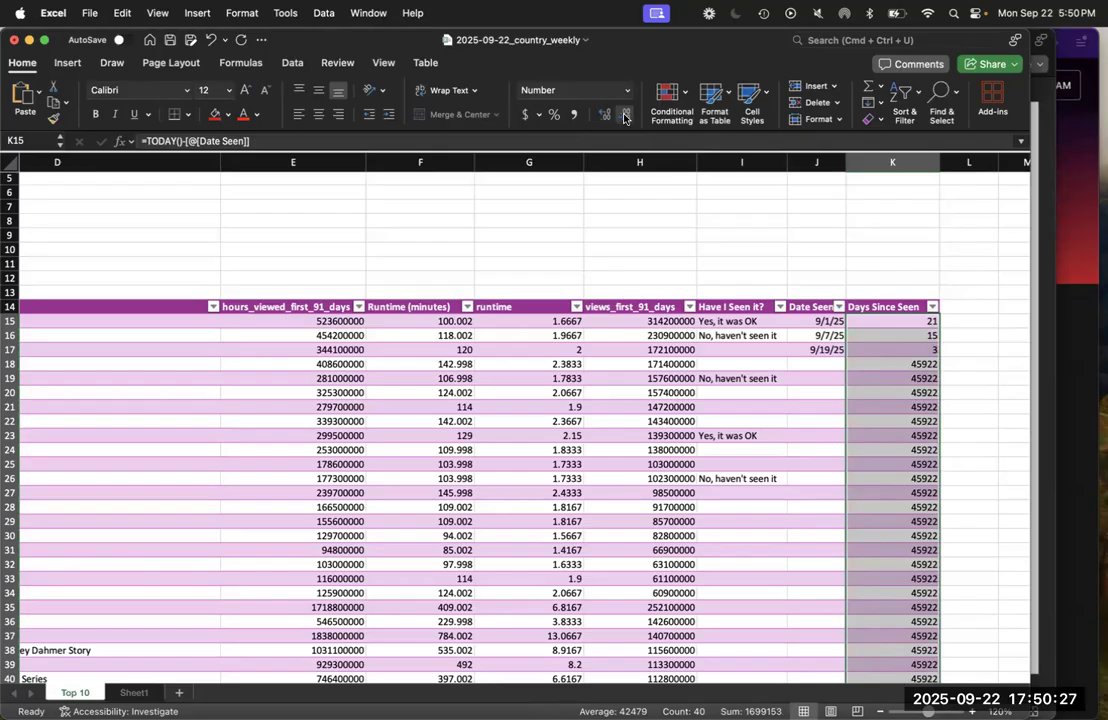
left_click(788, 257)
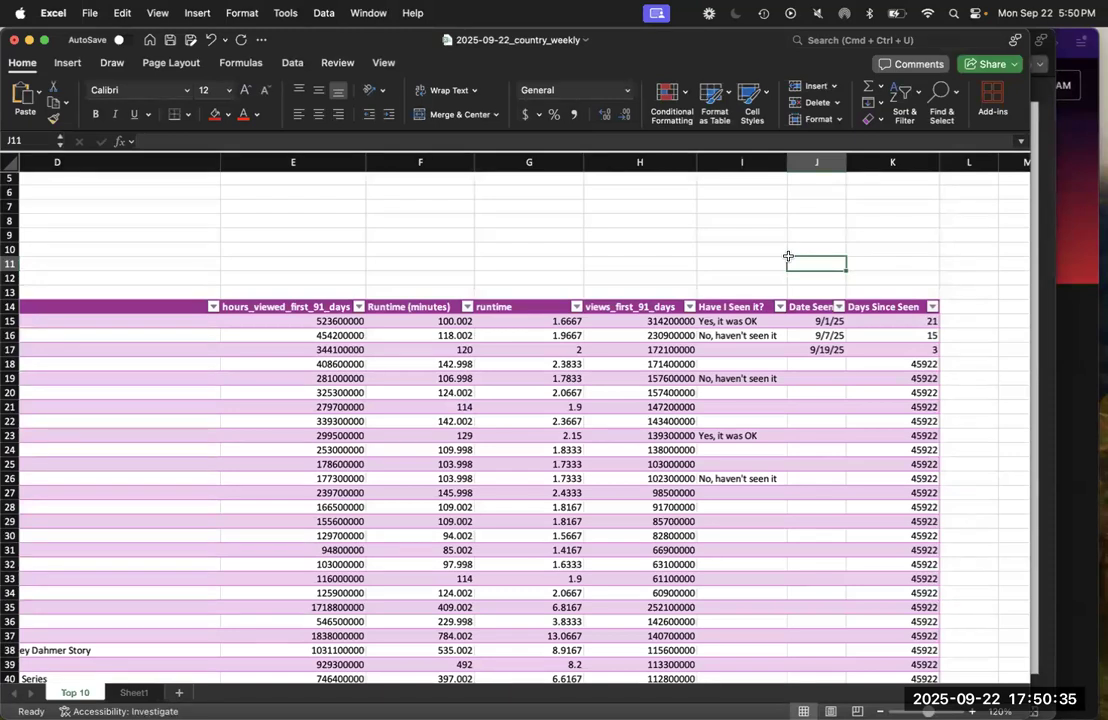
Enter 9/21/25 as the Date Seen in J18 and slightly widen the Date Seen column to fit its header
left_click(817, 364)
type("9/21")
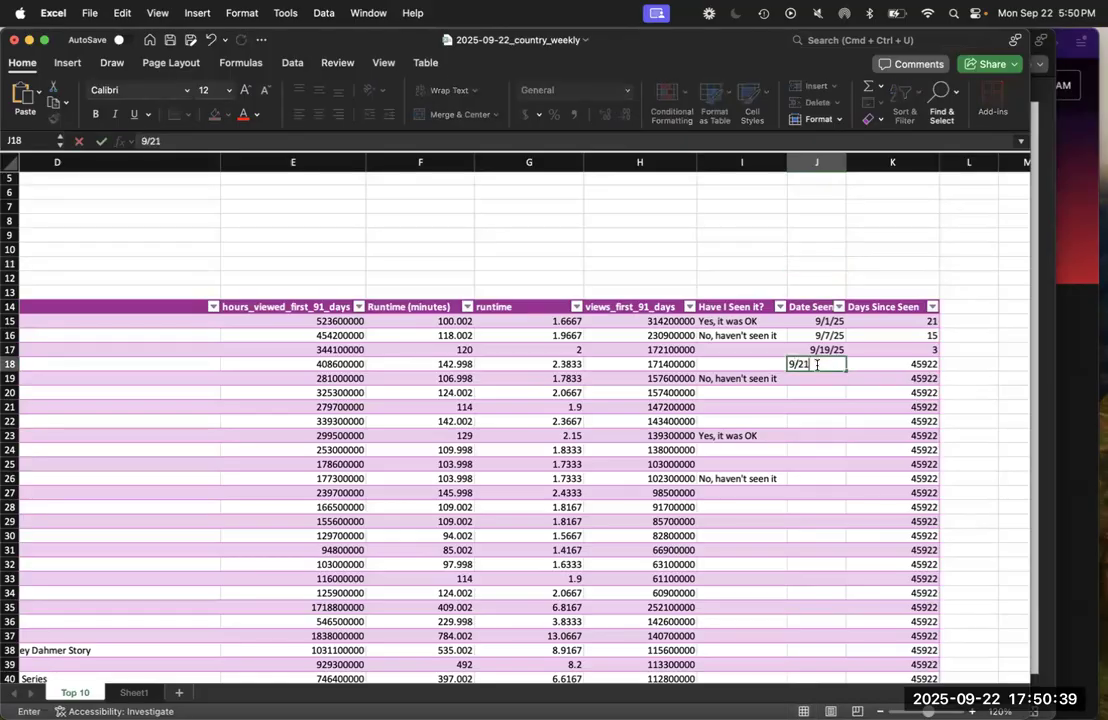
type("/25")
key("Return")
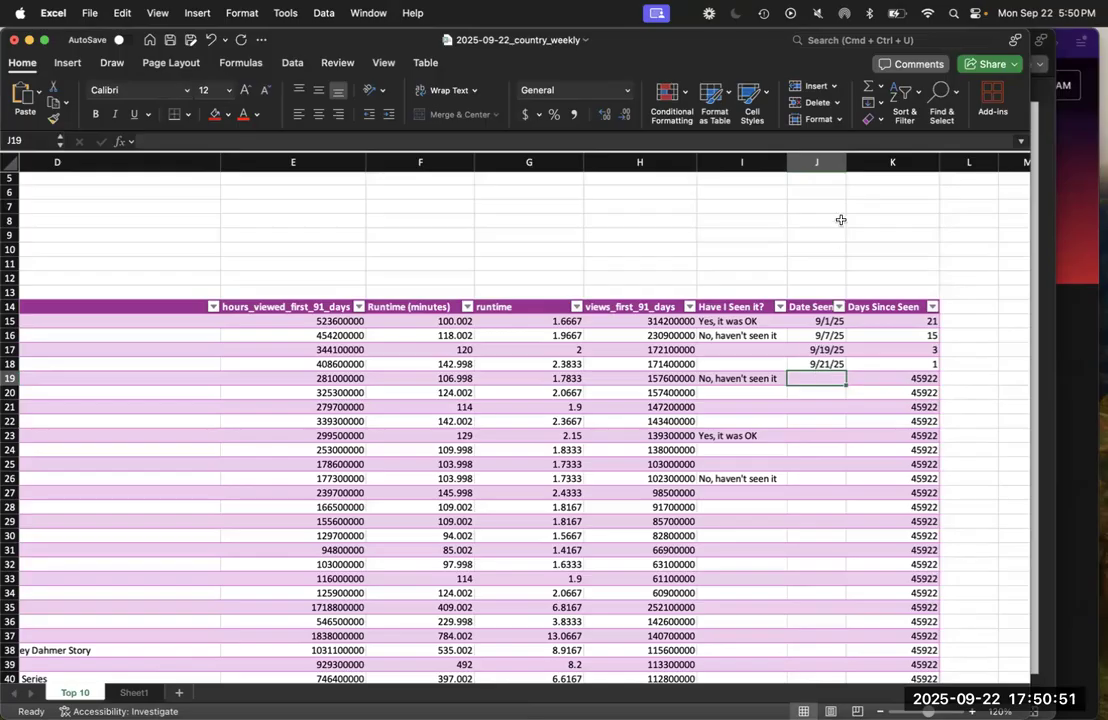
left_click_drag(846, 161, 853, 161)
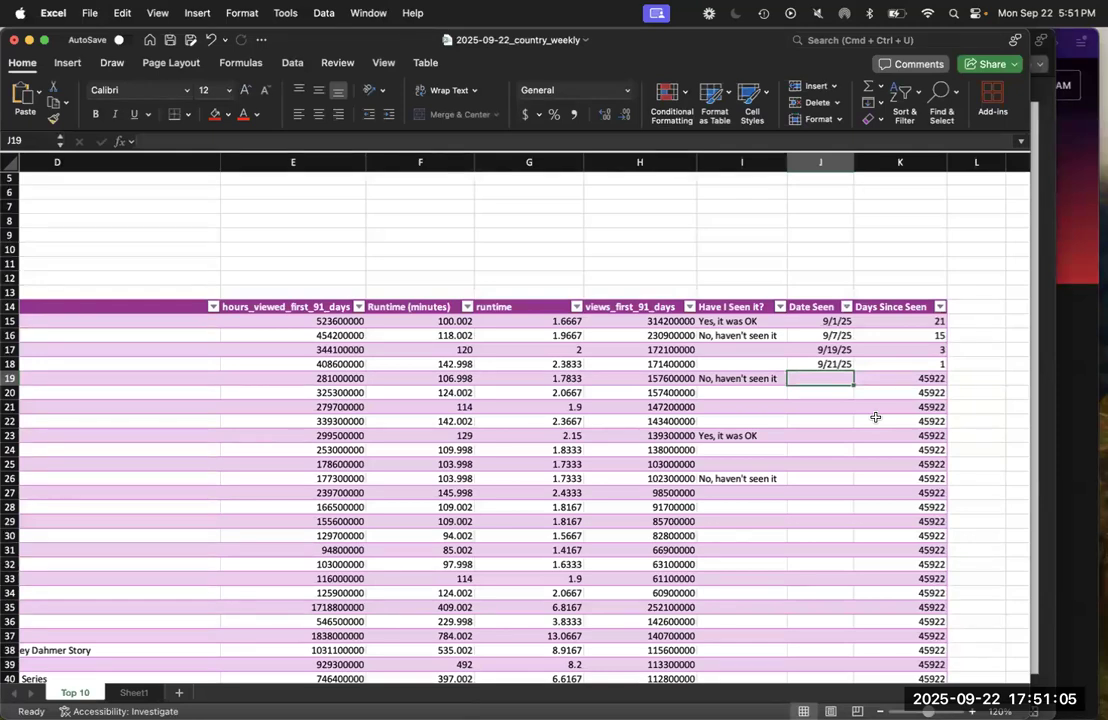
Remove the Date Seen reference from the K15 formula and re-enter it by pointing to J15, giving =TODAY()-[@[Date Seen]]
key("Up")
key("Up")
key("Up")
key("Up")
key("Right")
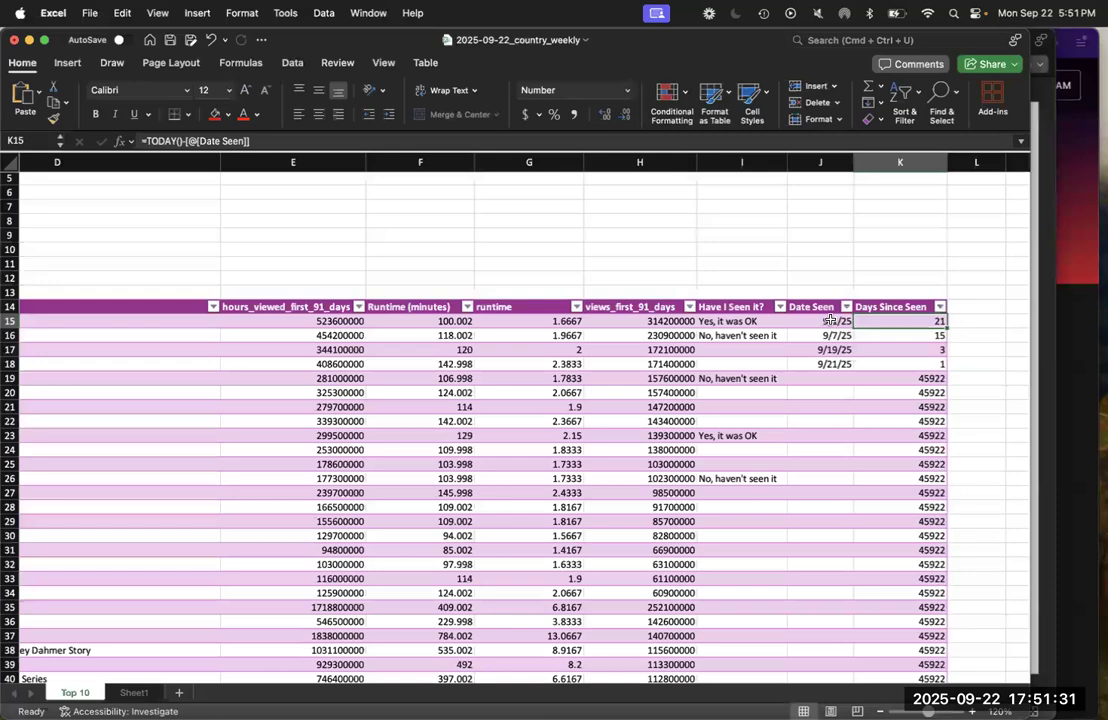
left_click_drag(262, 140, 187, 137)
key("BackSpace")
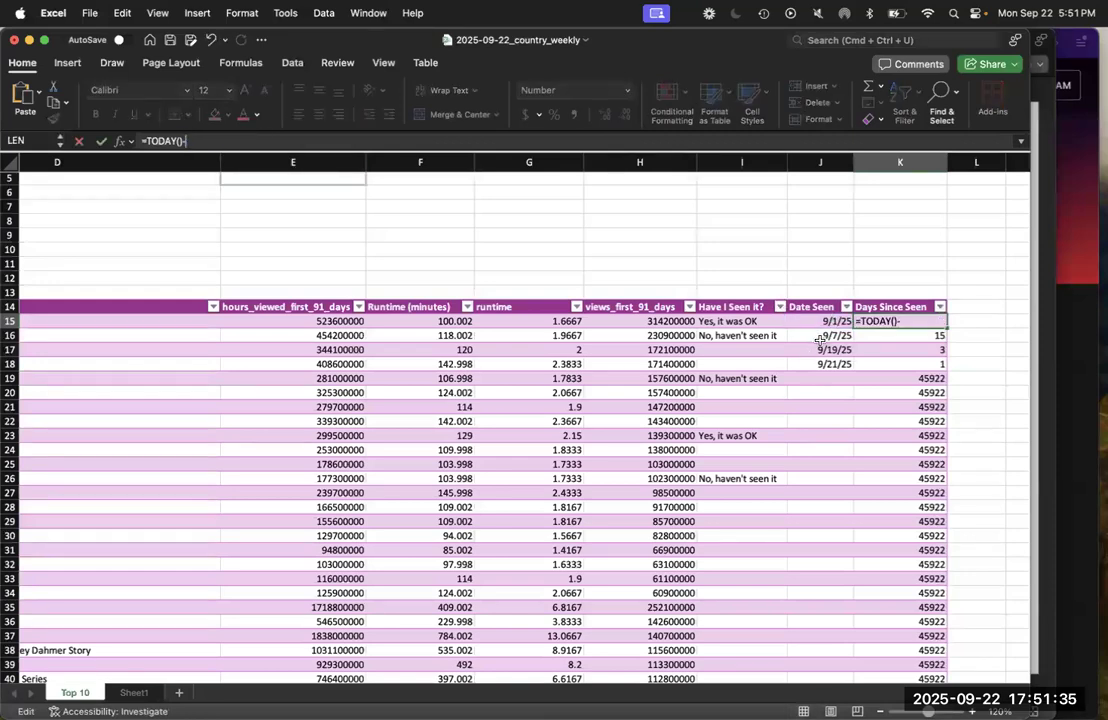
left_click(826, 322)
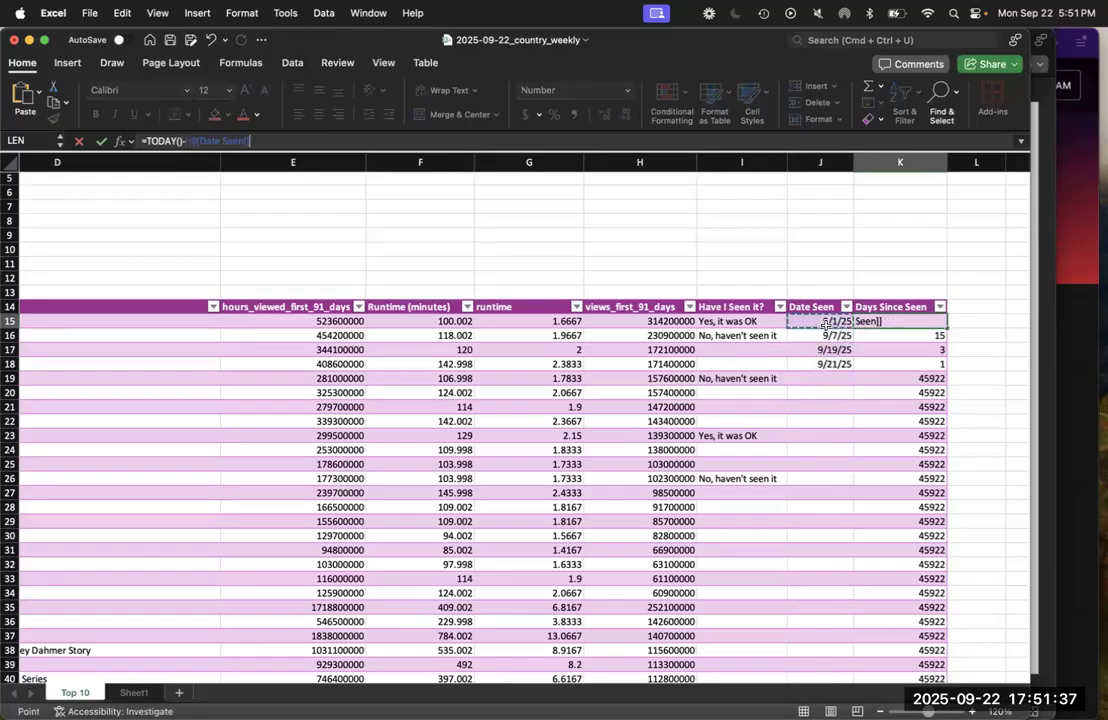
key("Return")
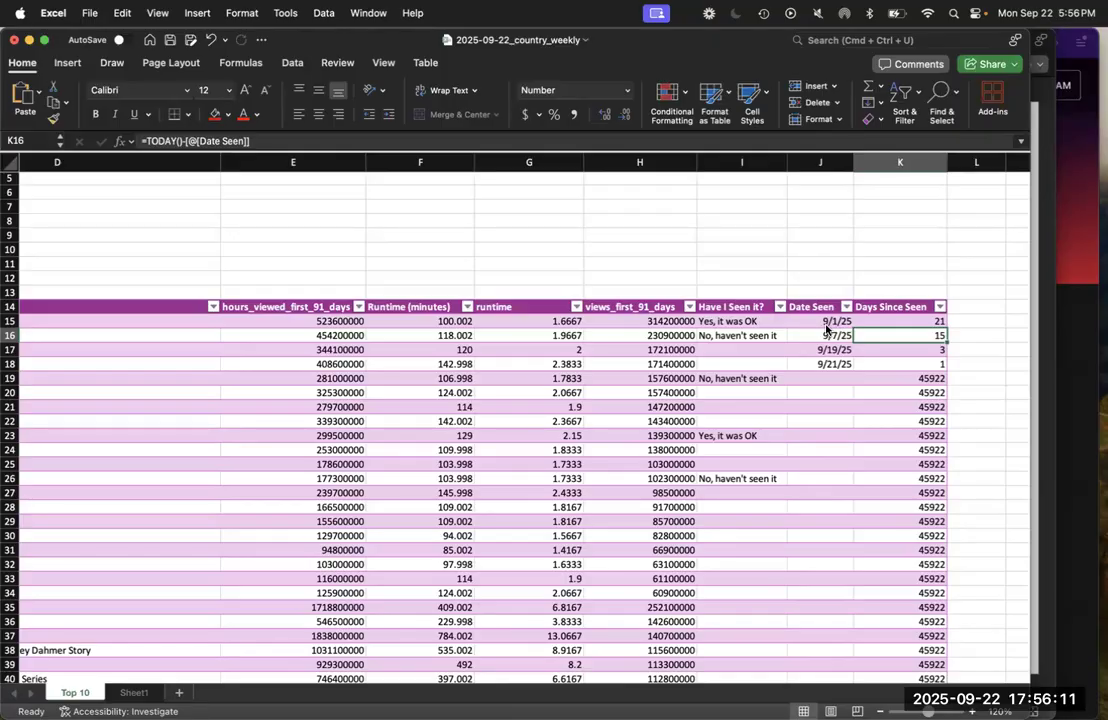
Change the date format of the first Date Seen entry, J15, to the year-first type 2012-03-14
left_click(836, 321)
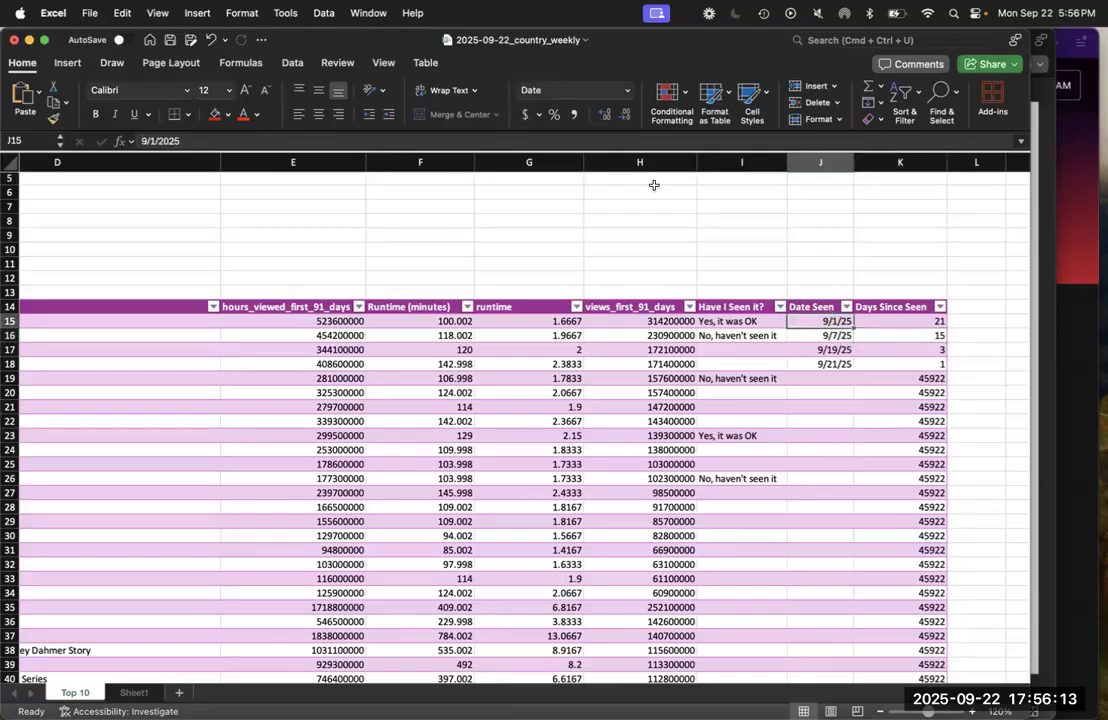
left_click(627, 90)
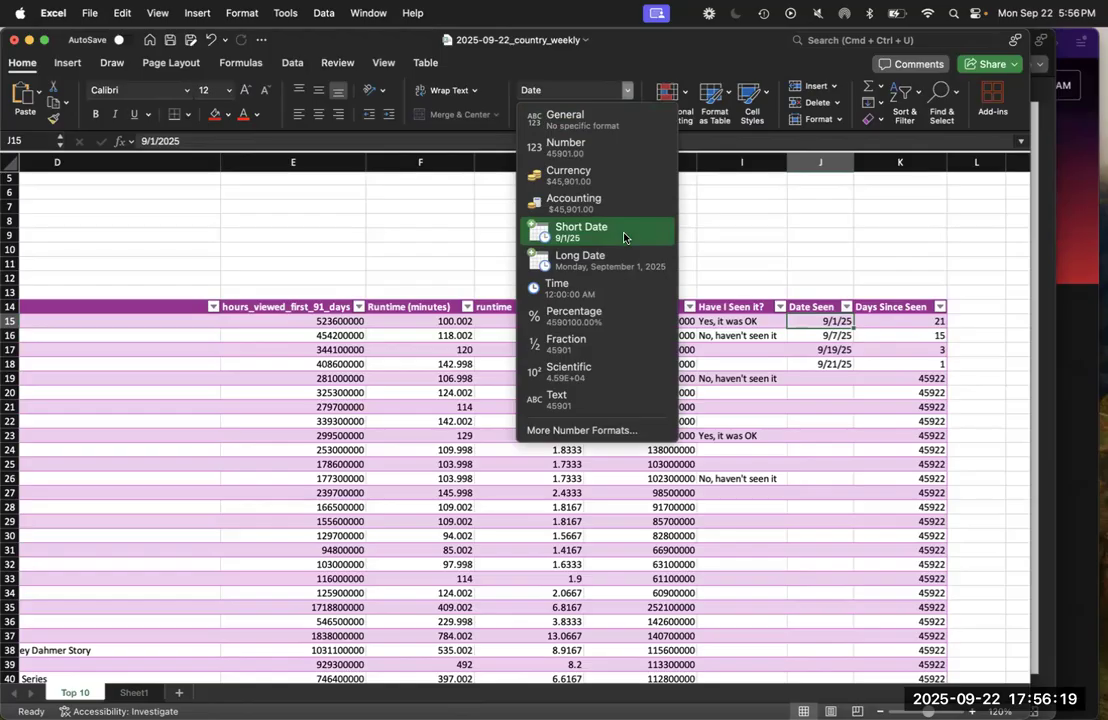
left_click(576, 430)
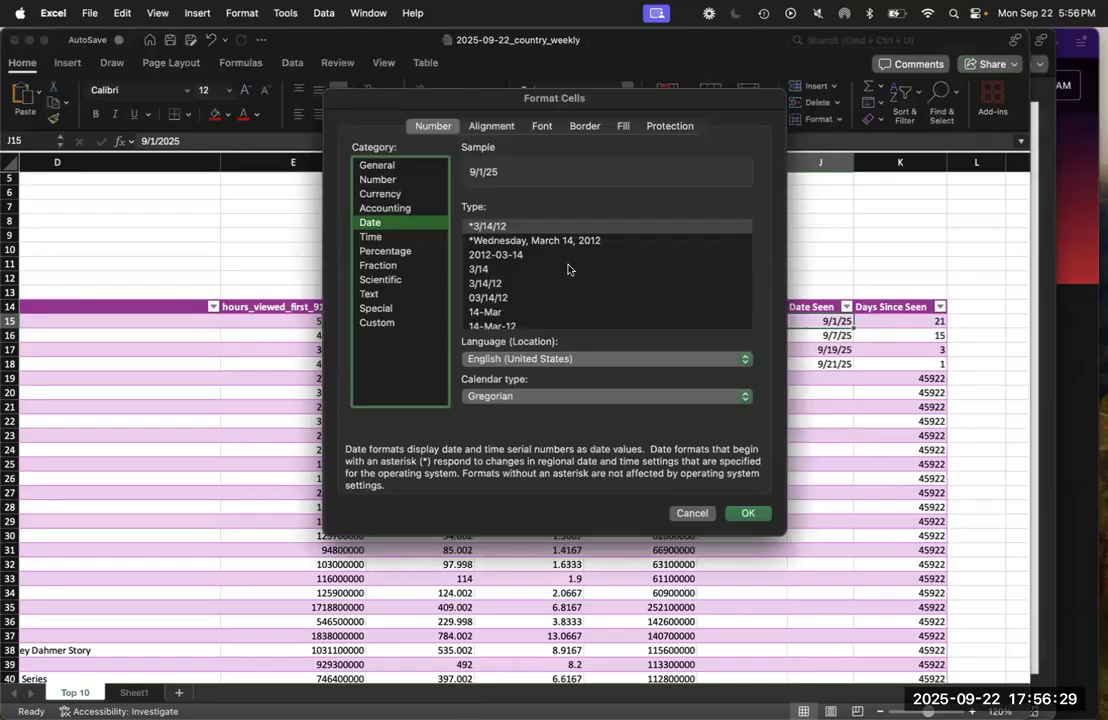
left_click(510, 254)
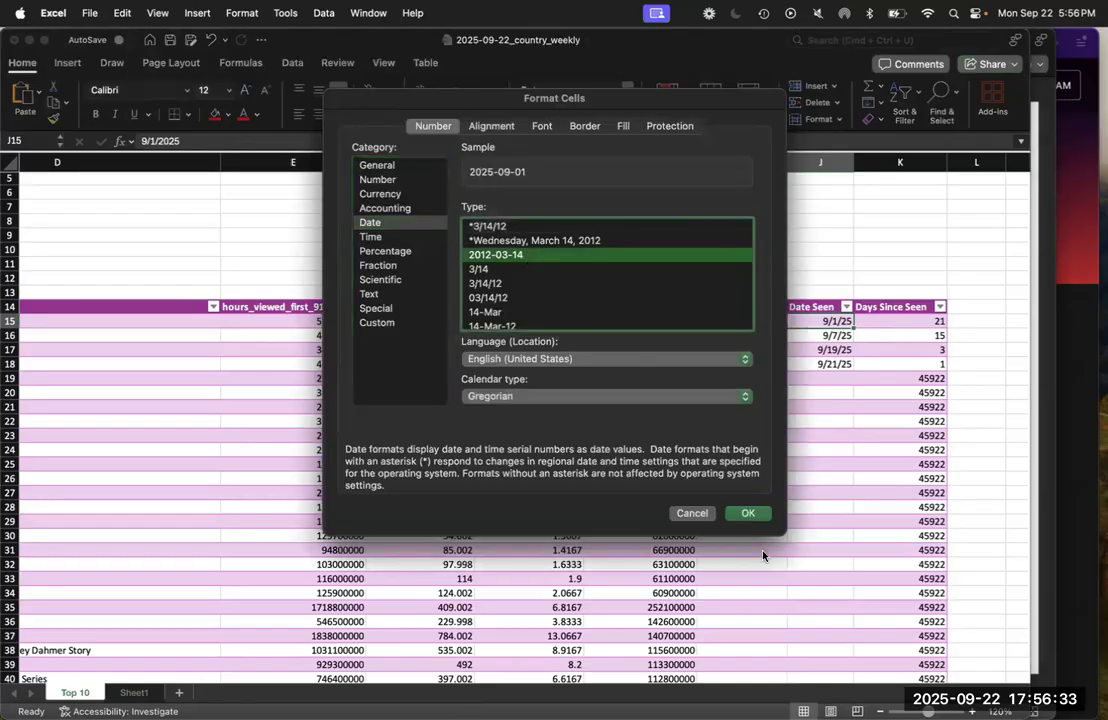
left_click(752, 513)
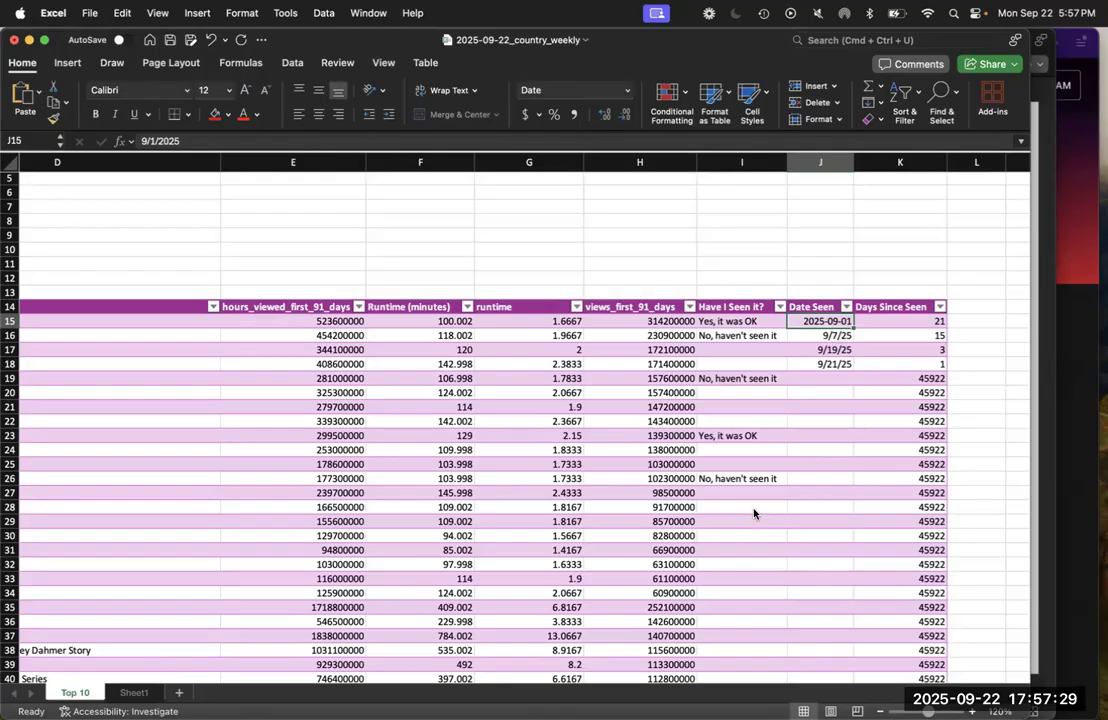
Switch to PowerPoint to read the Text formulas slide and compare it with the category column in the Excel workbook
left_click(1045, 522)
key("Down")
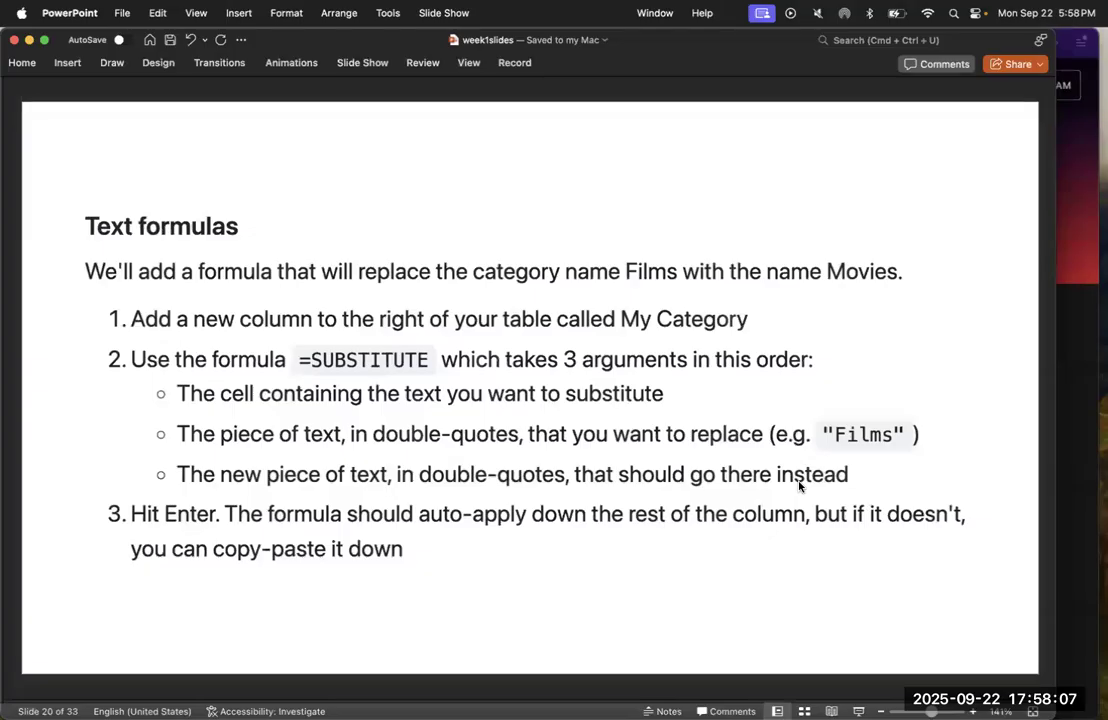
key("ctrl+Up")
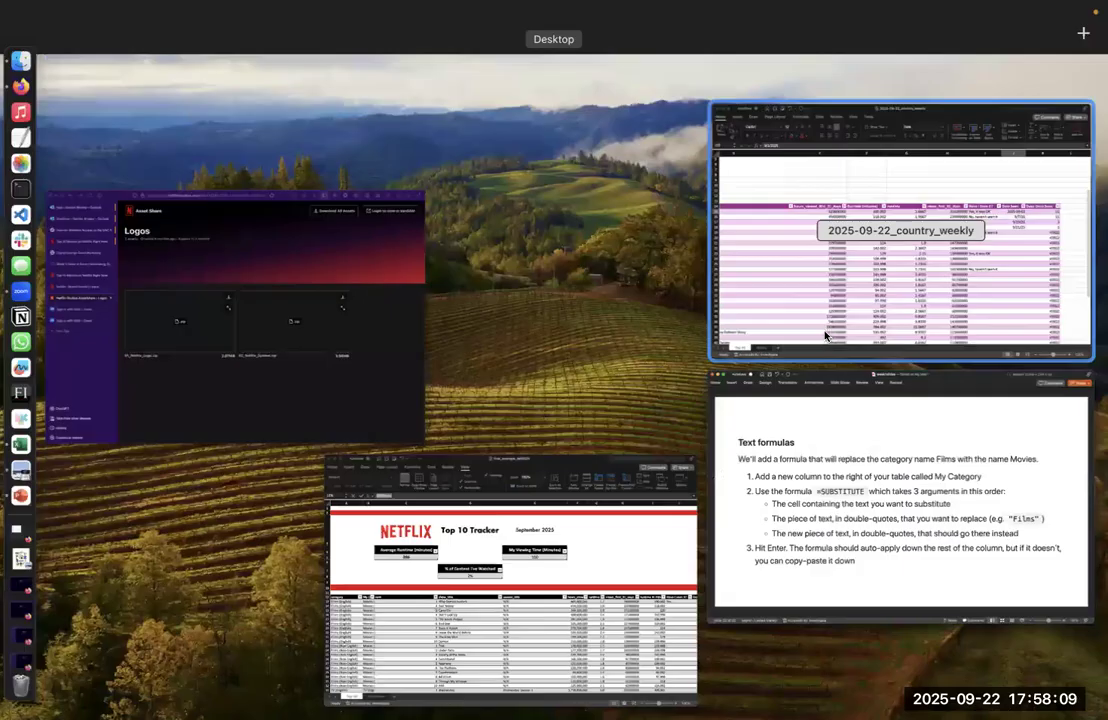
left_click(825, 335)
scroll(120, 360, "right", 3)
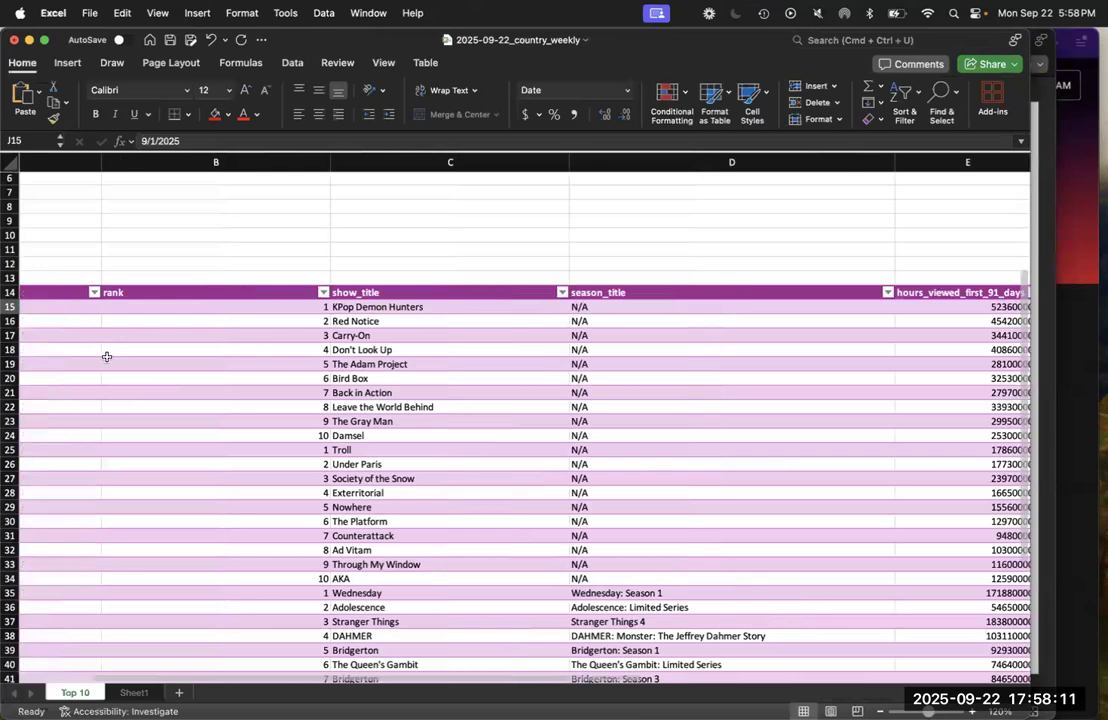
scroll(106, 357, "left", 3)
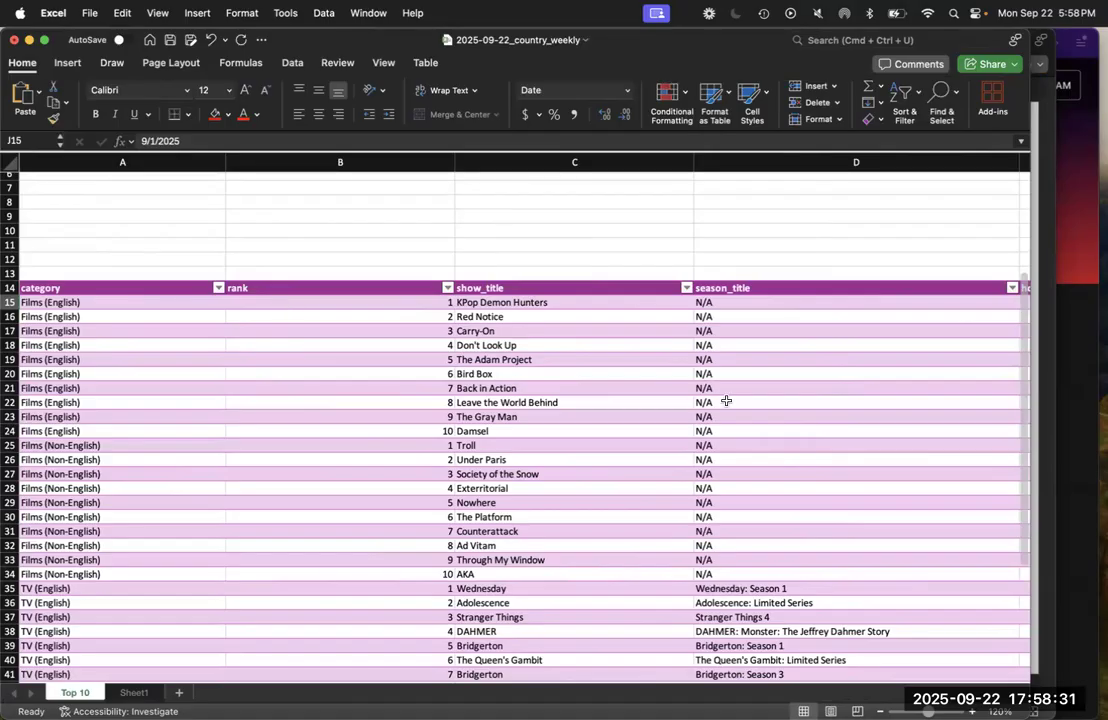
left_click(1046, 337)
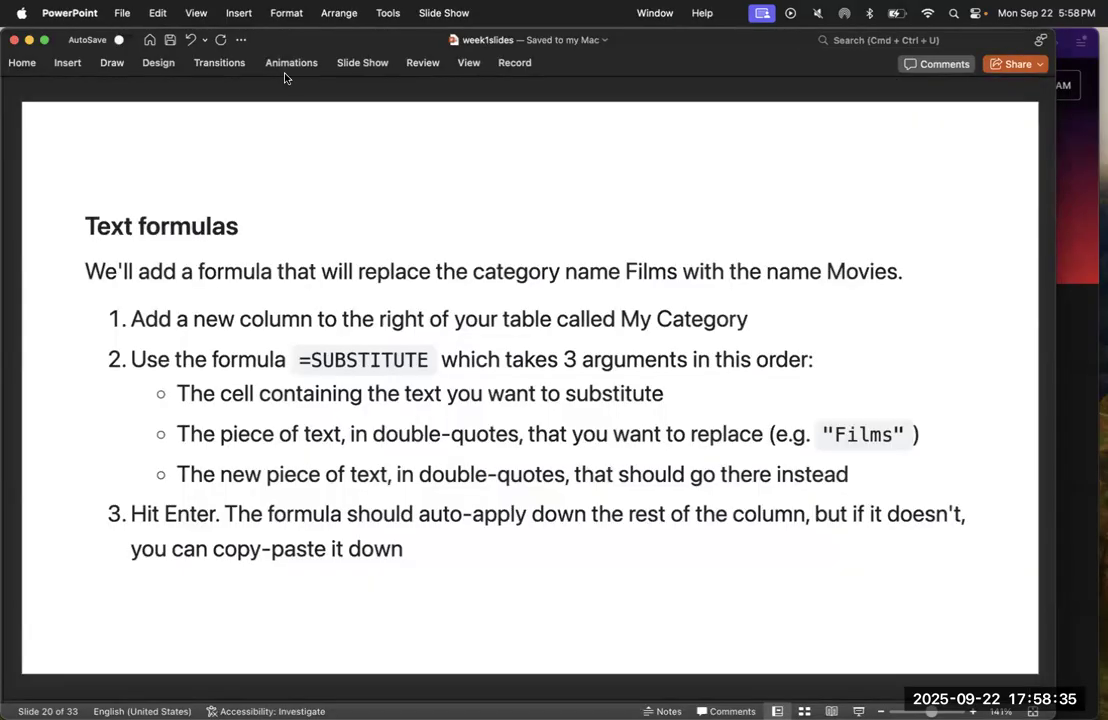
key("ctrl+Up")
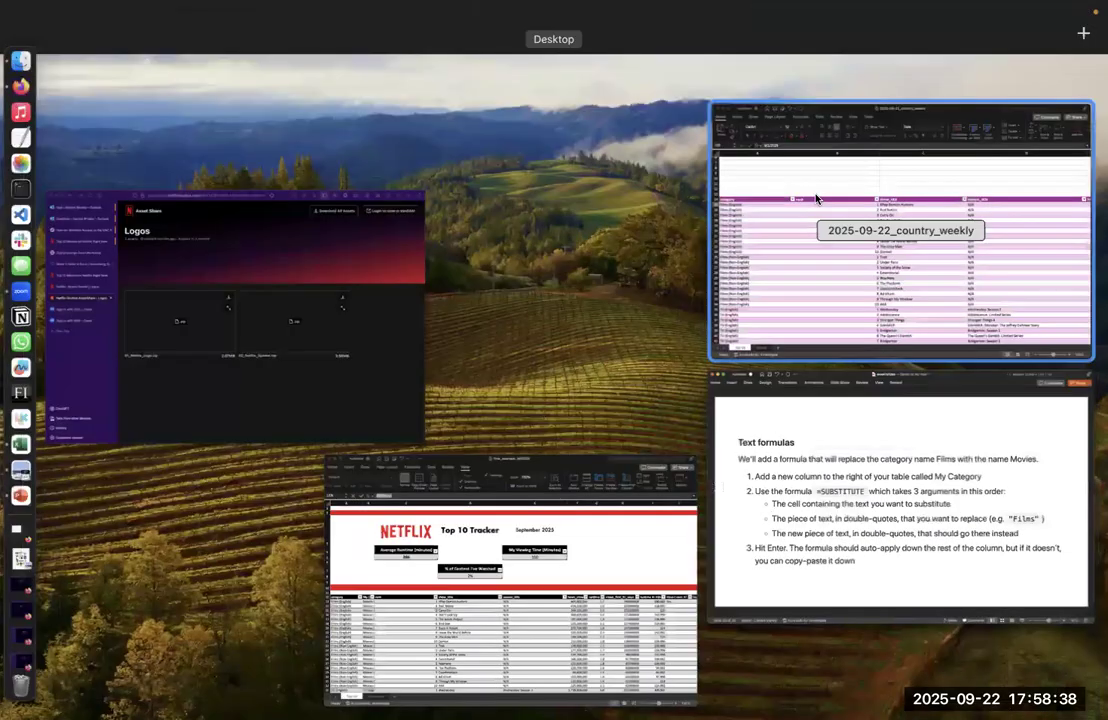
left_click(815, 198)
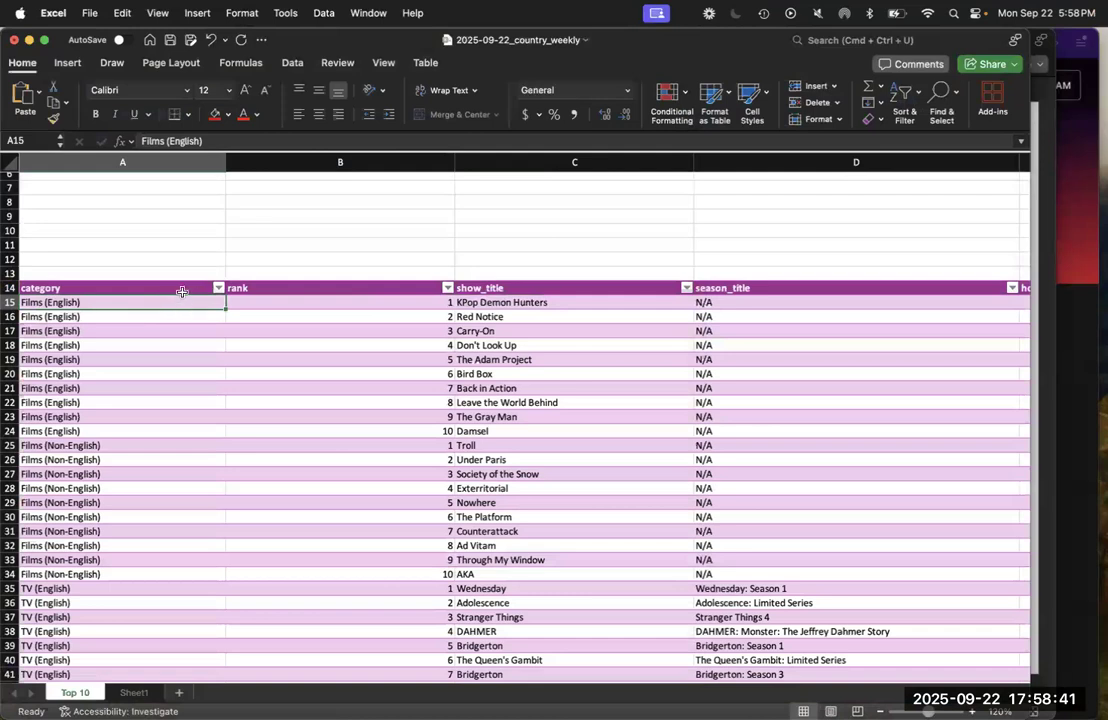
Insert a table column to the left of category and name its header My Category
right_click(182, 296)
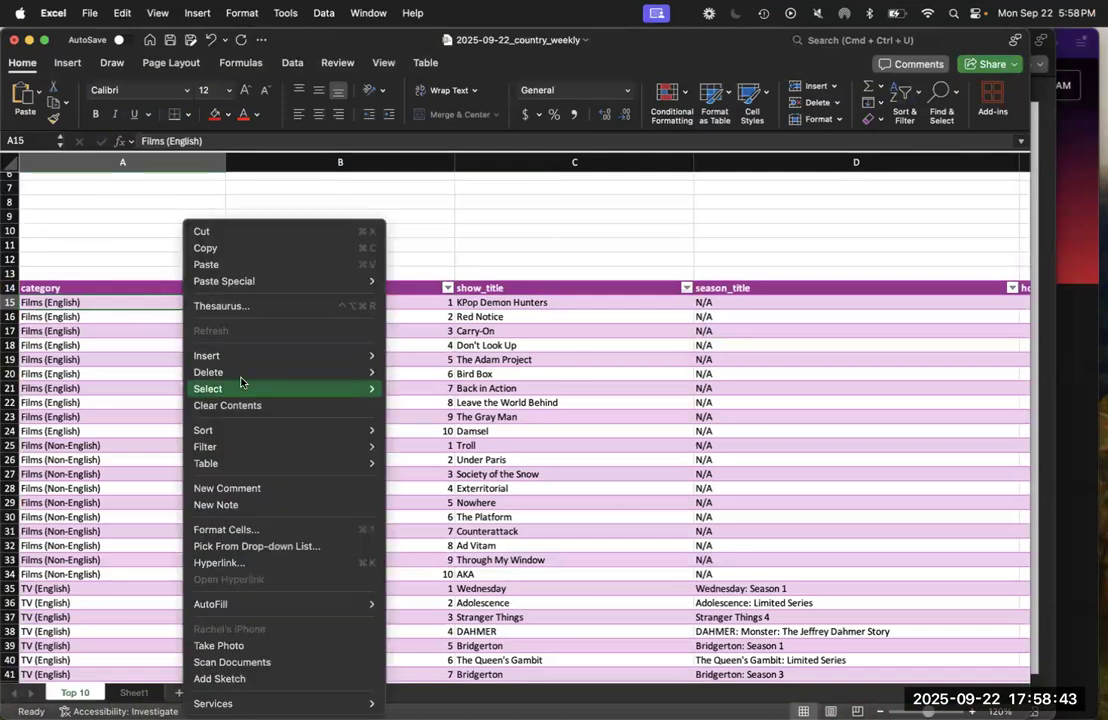
mouse_move(370, 356)
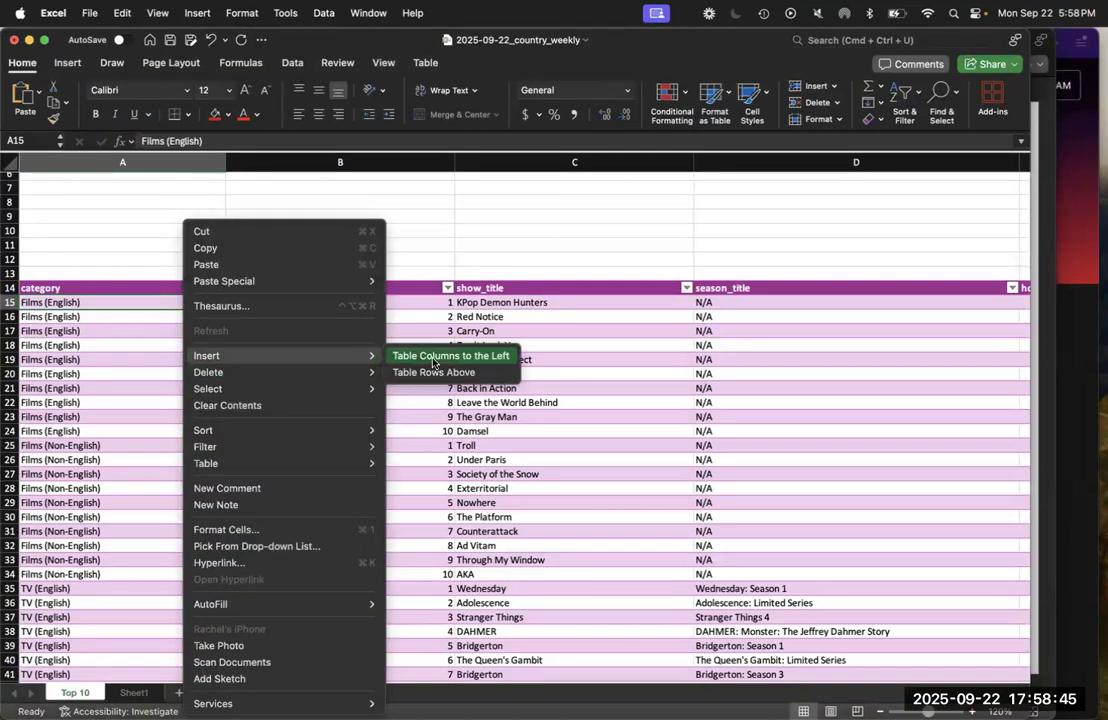
left_click(433, 362)
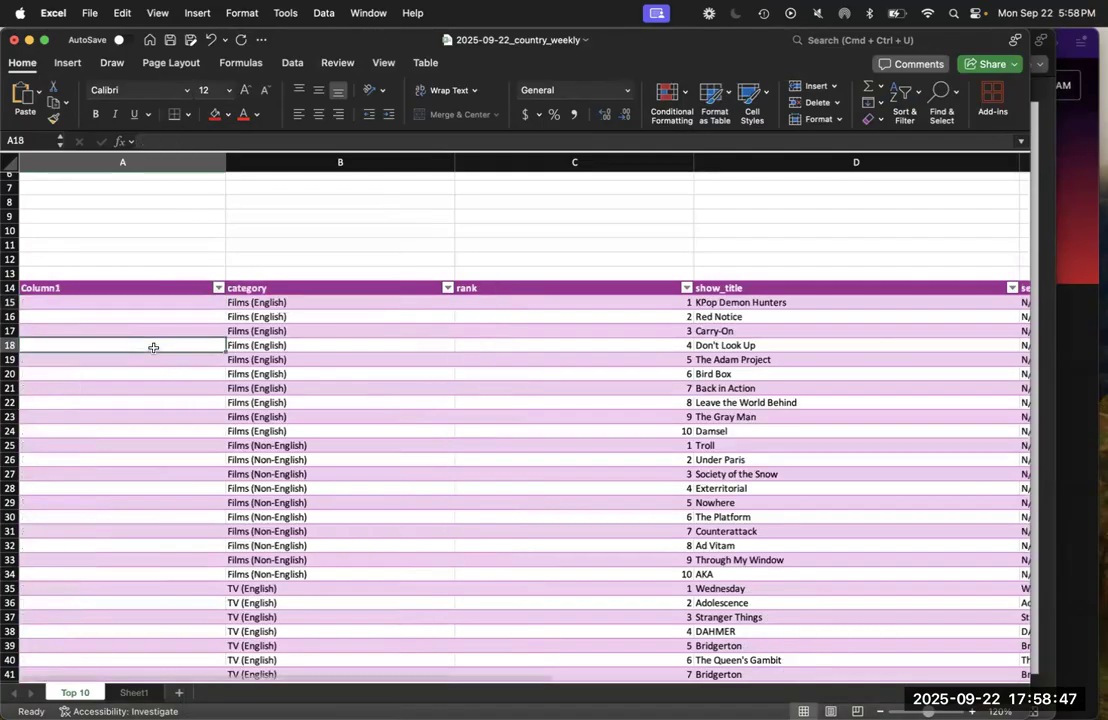
left_click(134, 286)
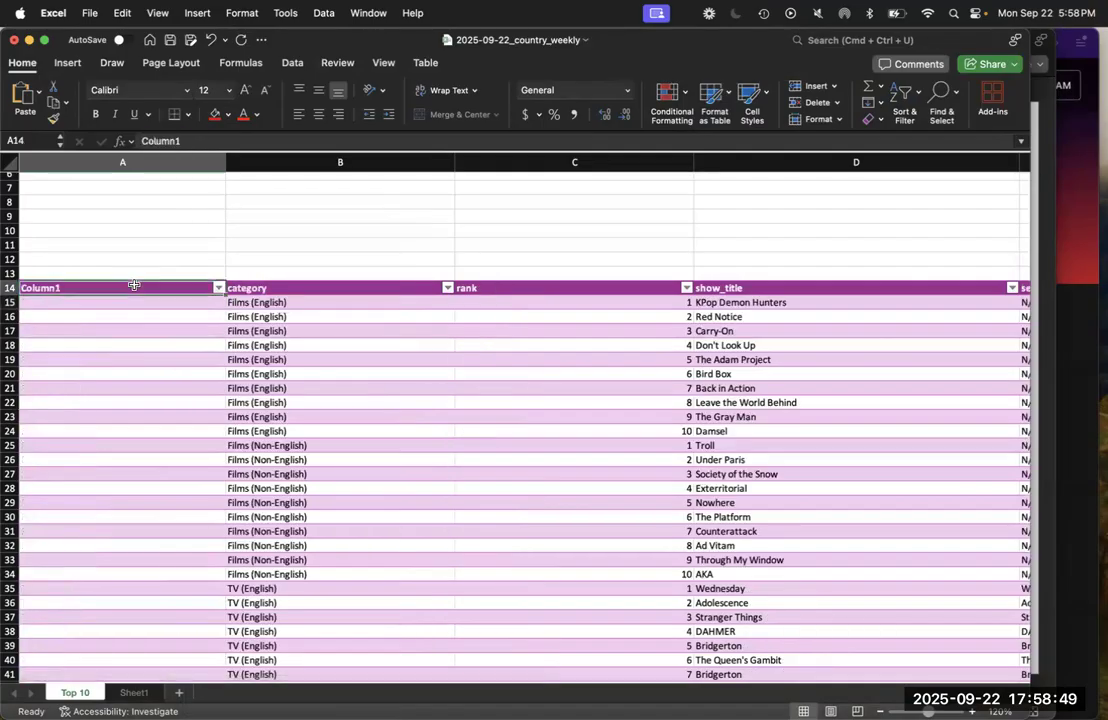
type("My Categ")
key("BackSpace")
type("gory")
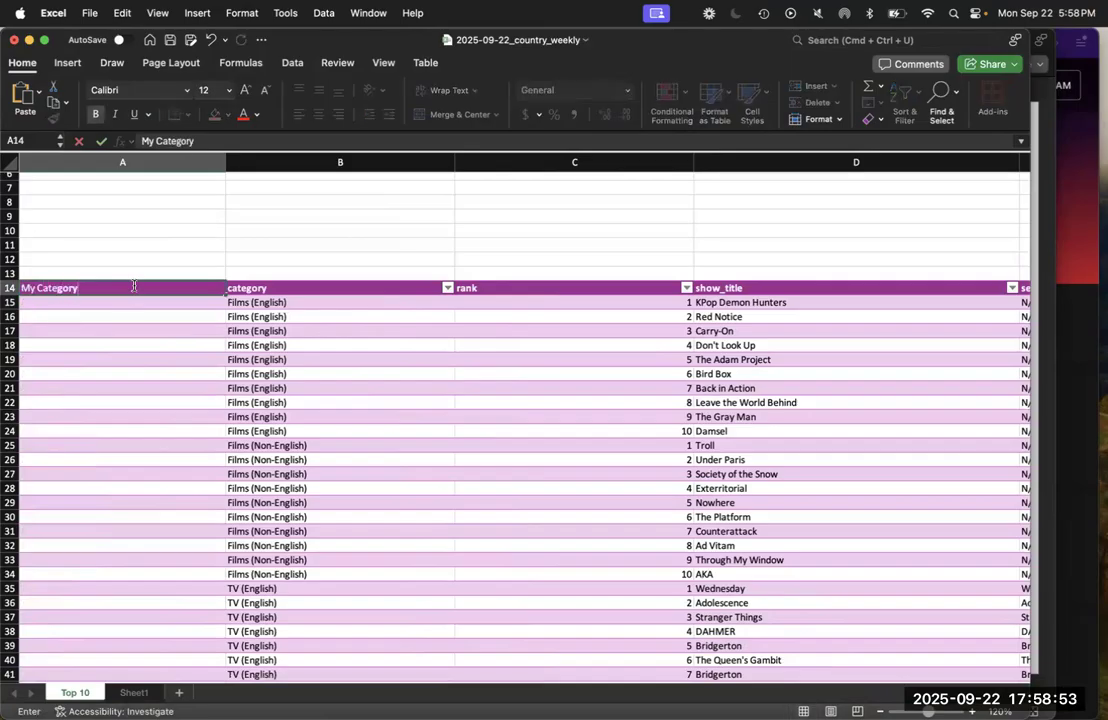
key("Return")
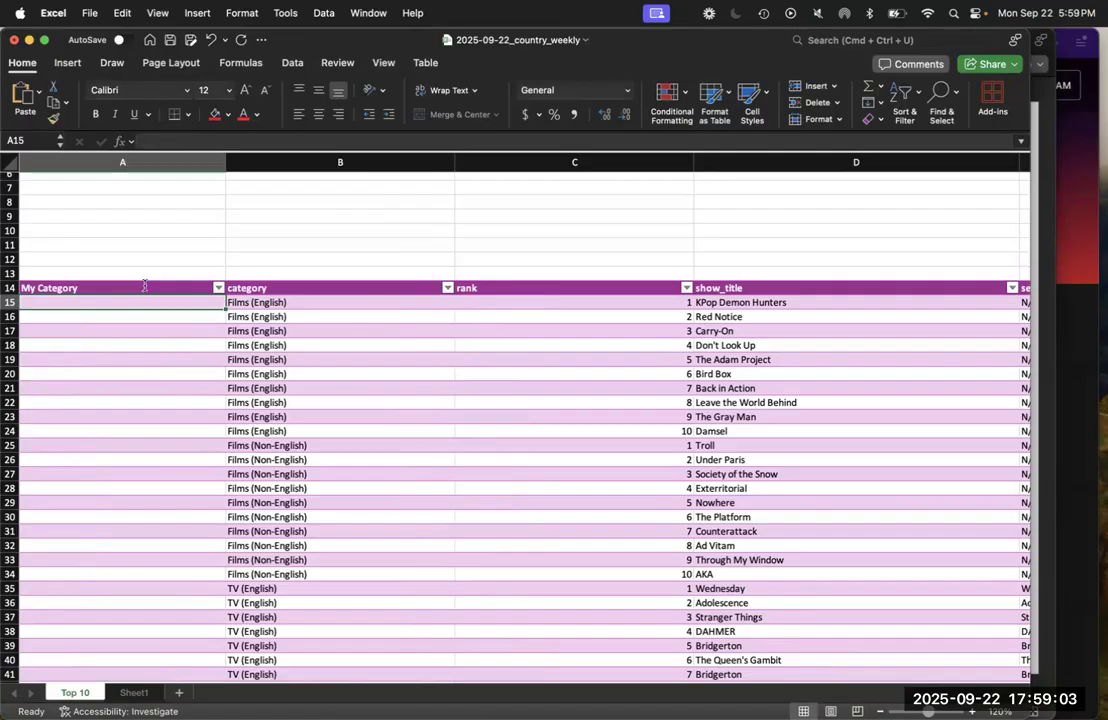
Reread the SUBSTITUTE instructions on the PowerPoint slide and return to the Excel workbook
left_click(1050, 322)
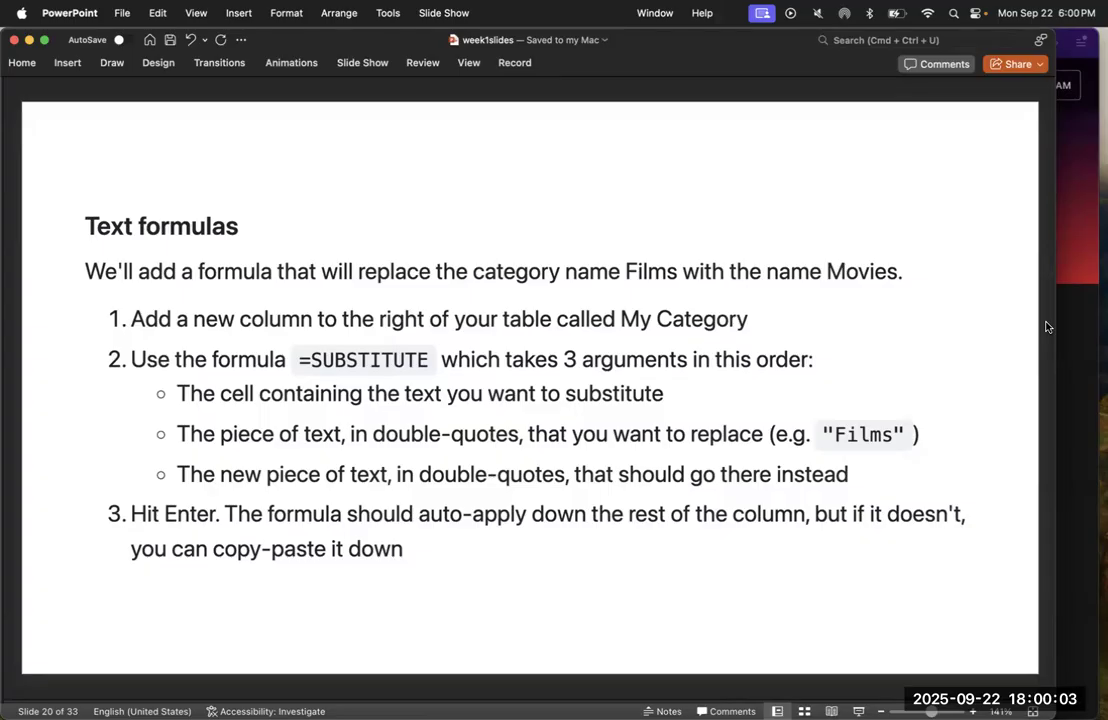
key("ctrl+Up")
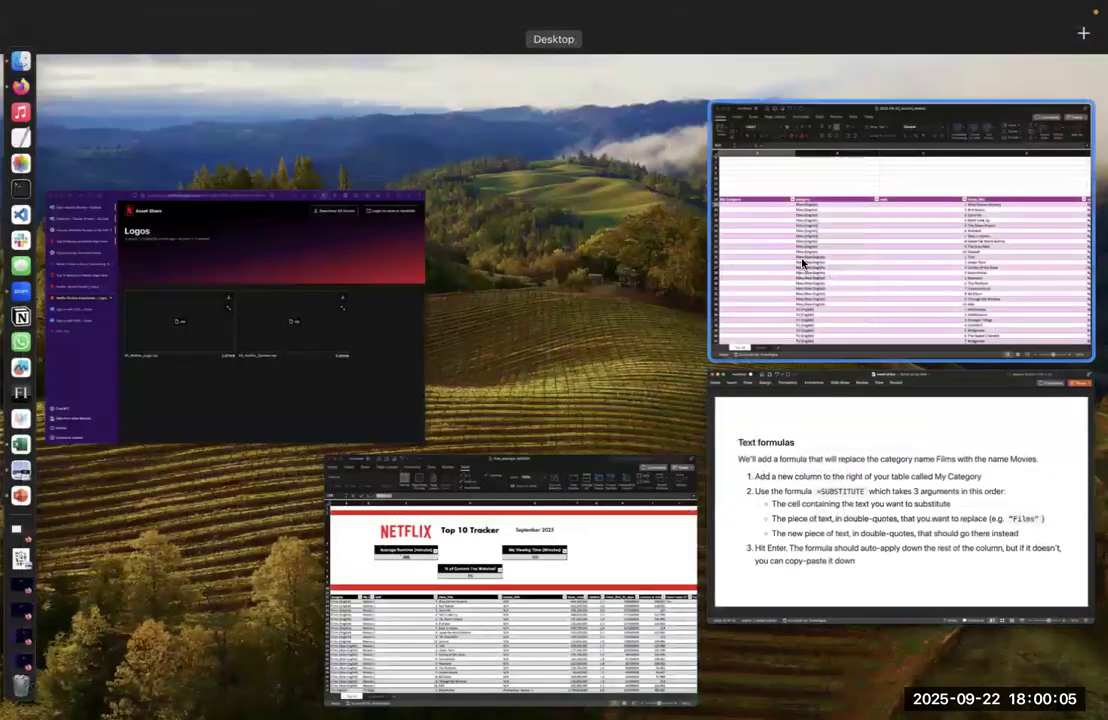
left_click(802, 263)
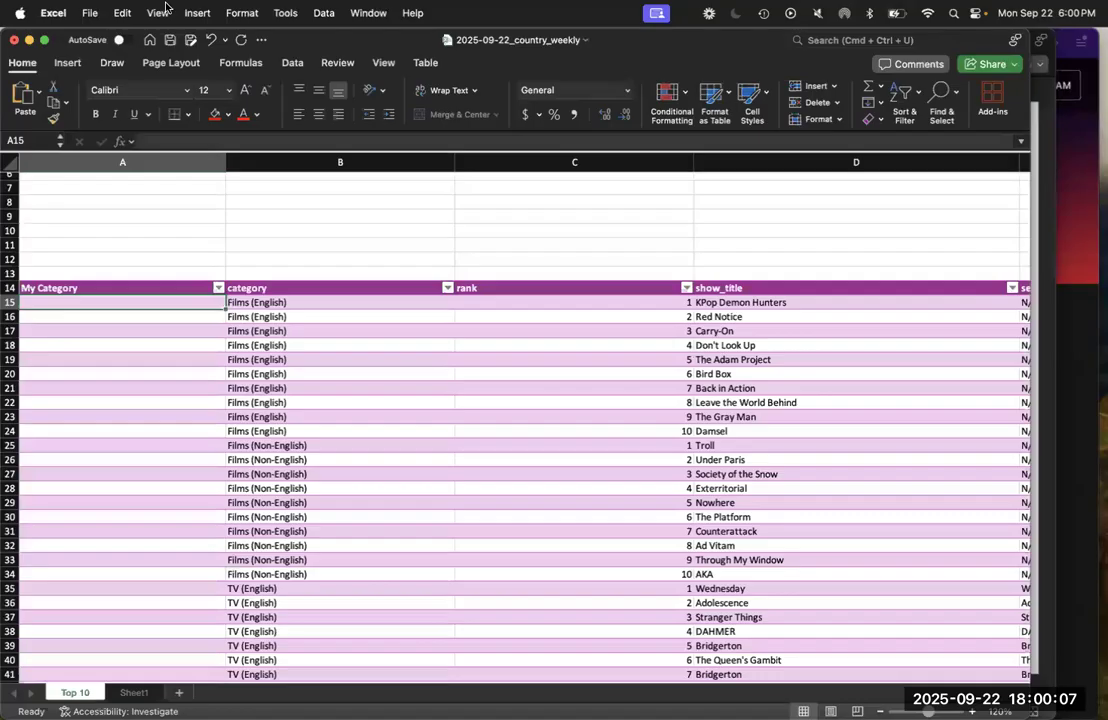
Open the Formula Builder for A15 and search it for the SUBSTITUTE function
left_click(157, 12)
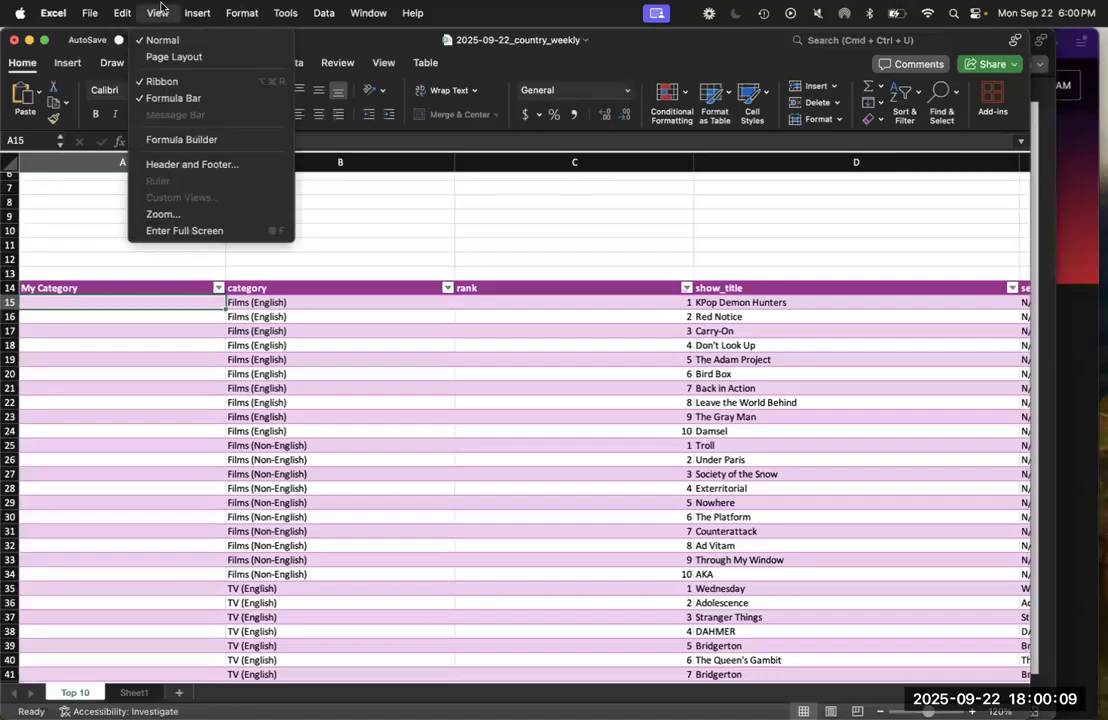
left_click(181, 139)
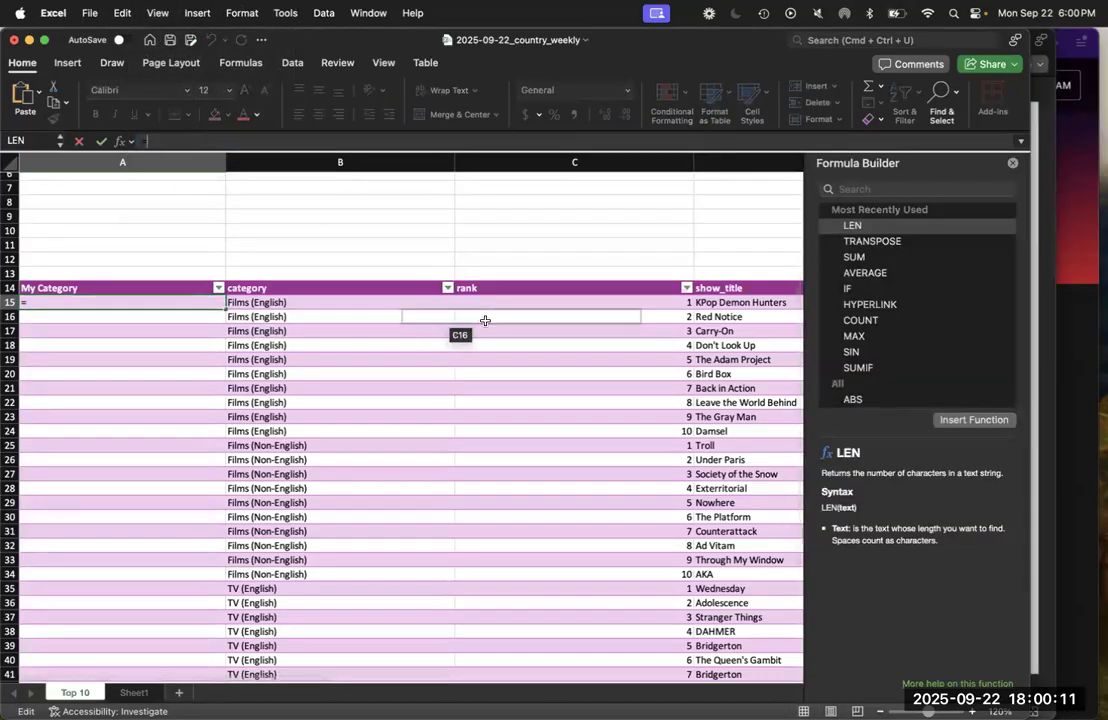
left_click(877, 190)
type("substi")
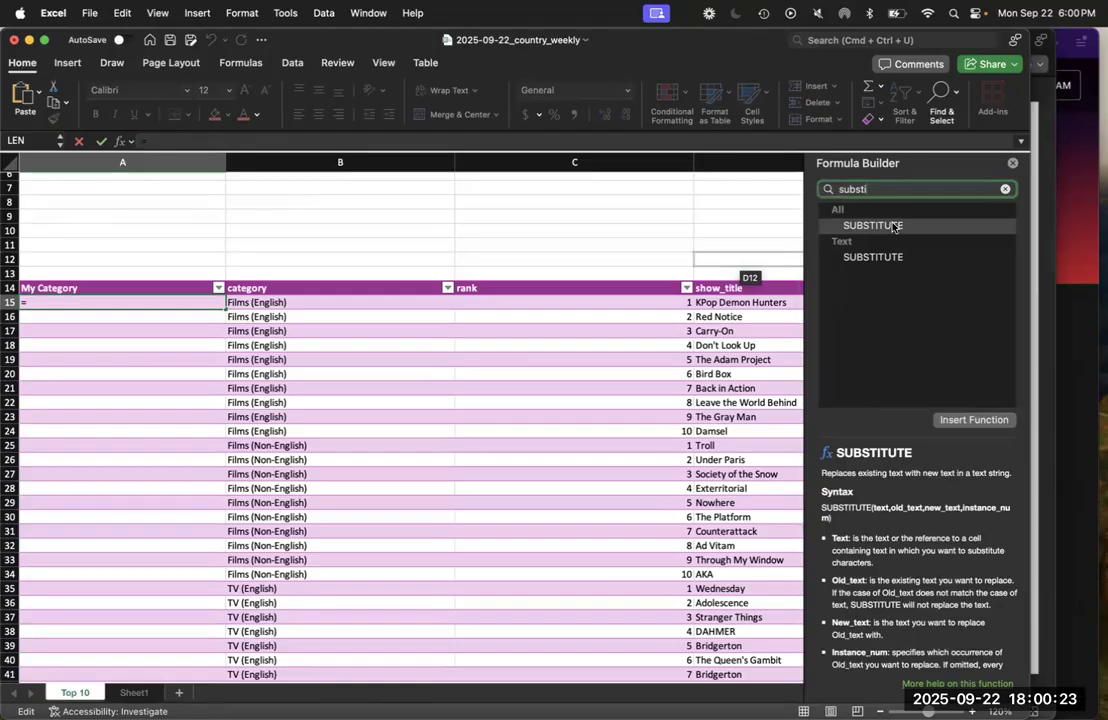
Enter =SUBSTITUTE(B15,"Films","Movies") in A15 to fill the My Category column
left_click(158, 302)
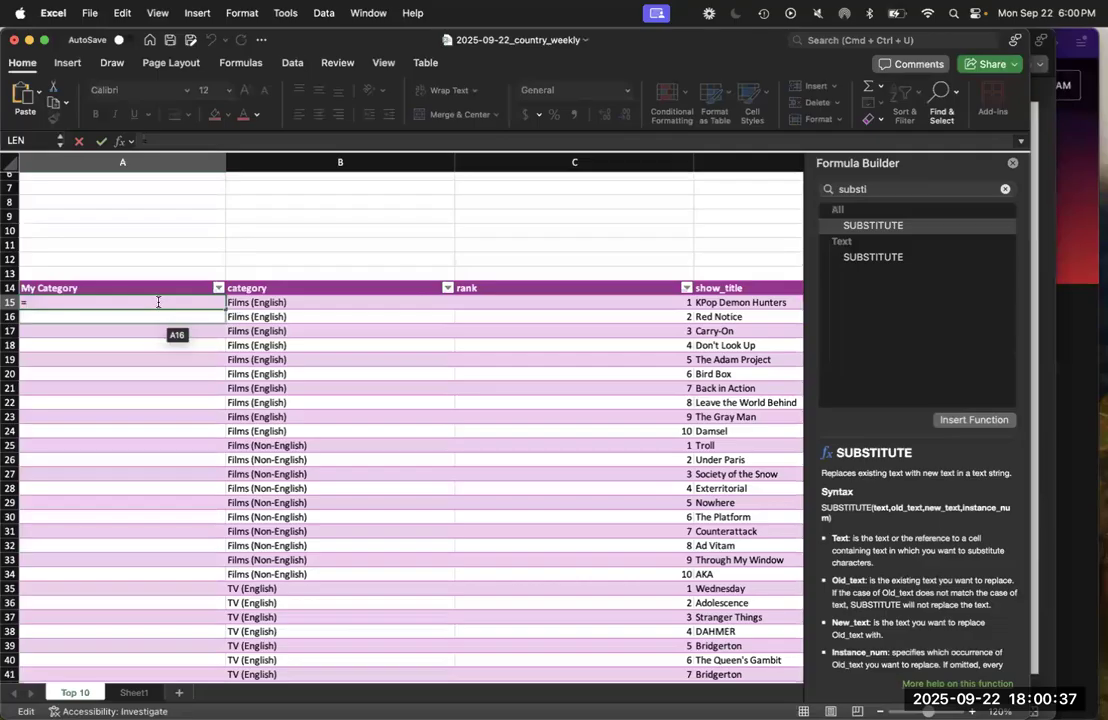
type("substitute(B")
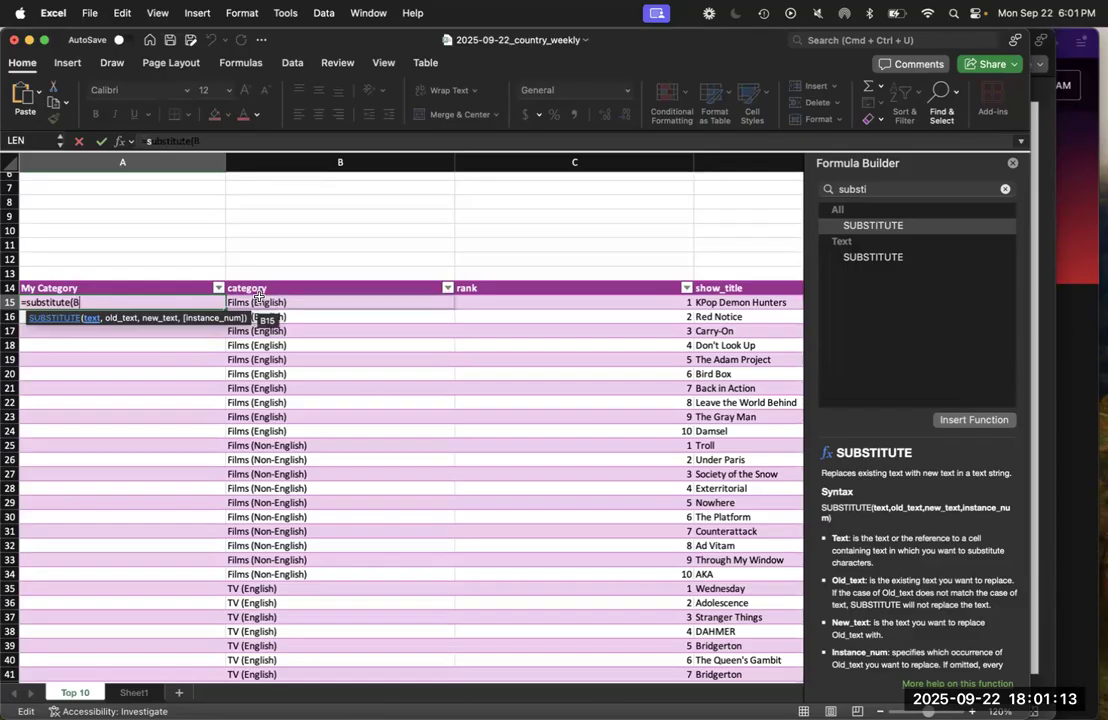
left_click(258, 298)
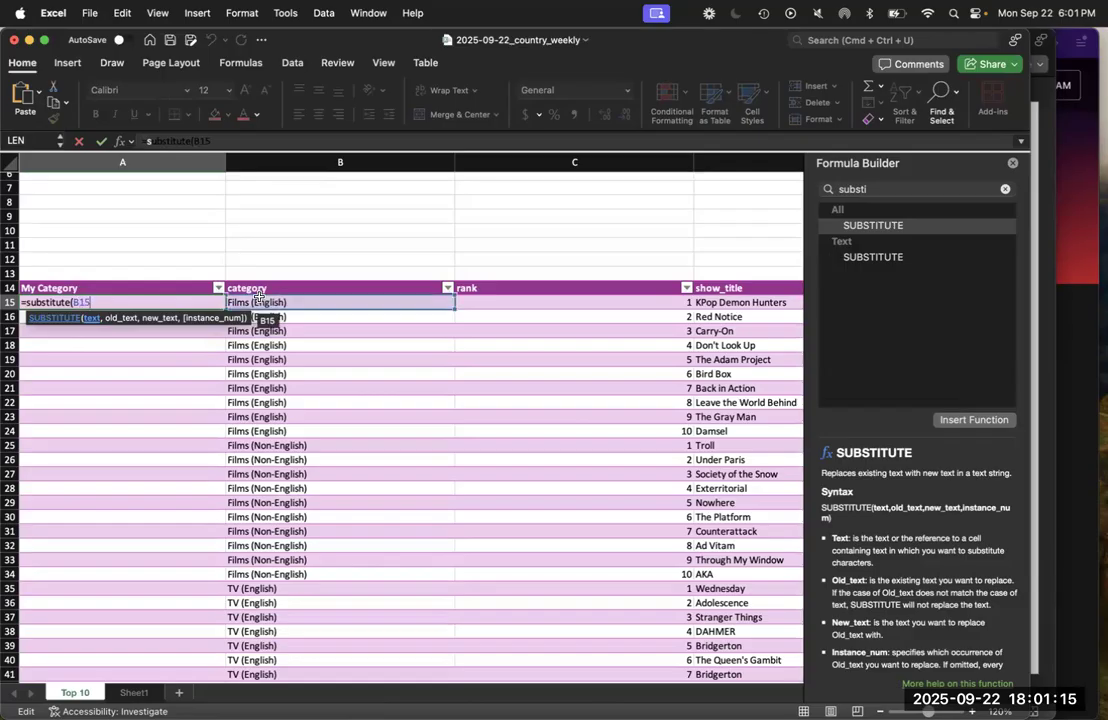
type(",")
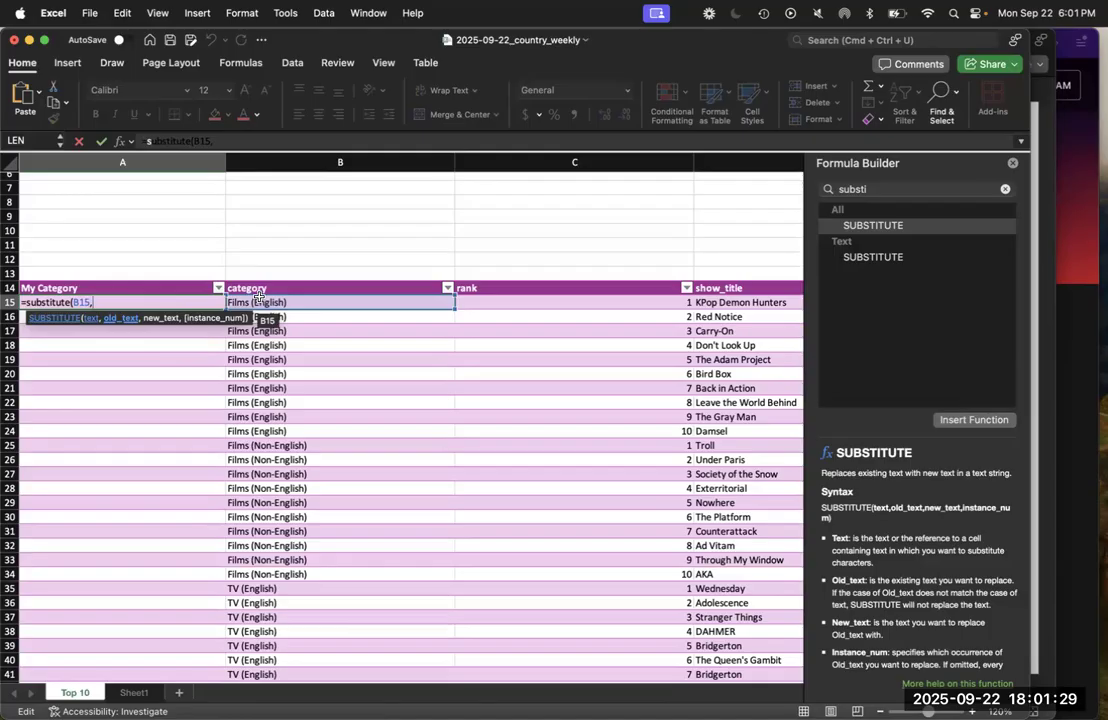
type("\"Films\",")
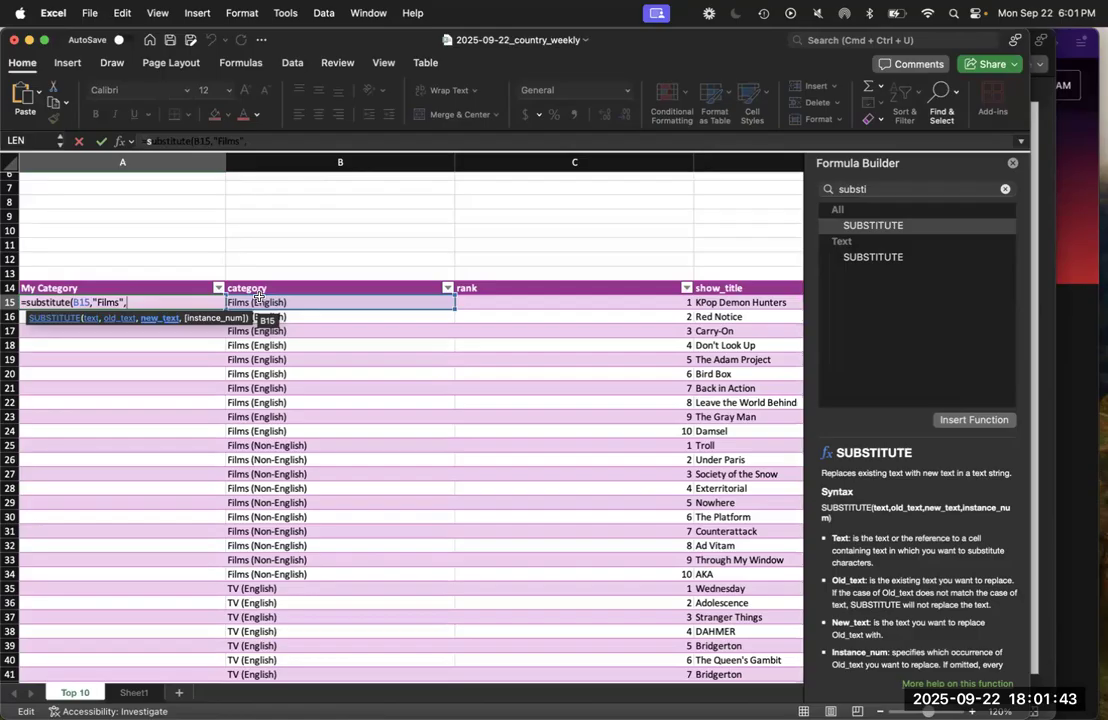
type("\"Movies\"")
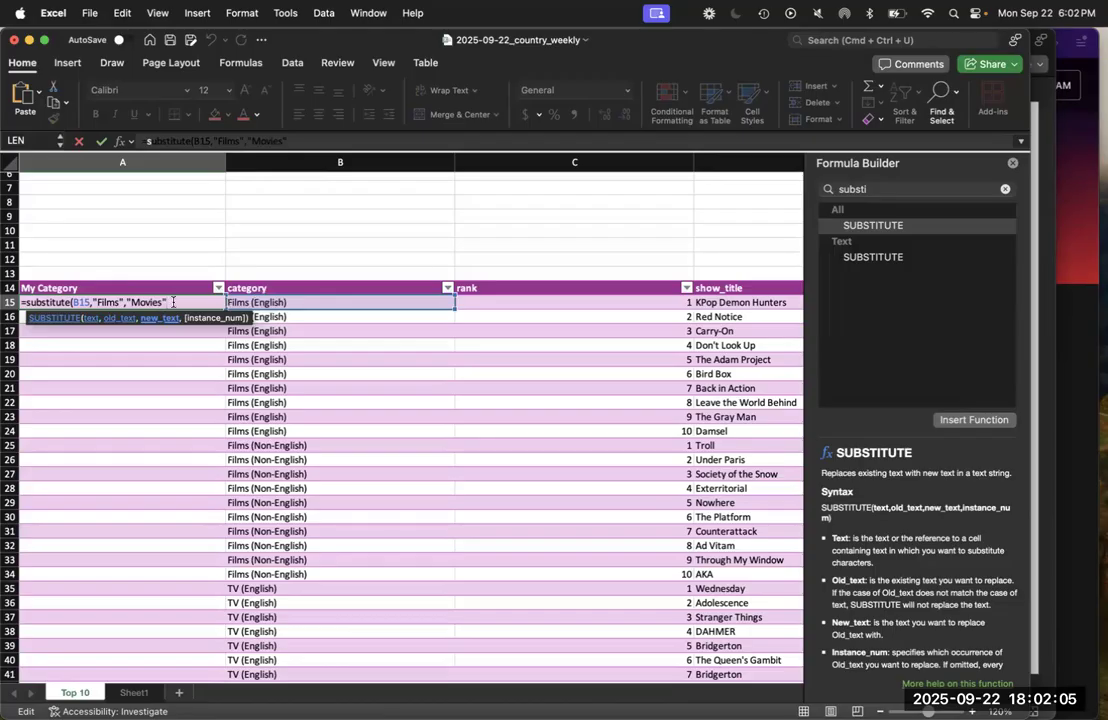
type(")")
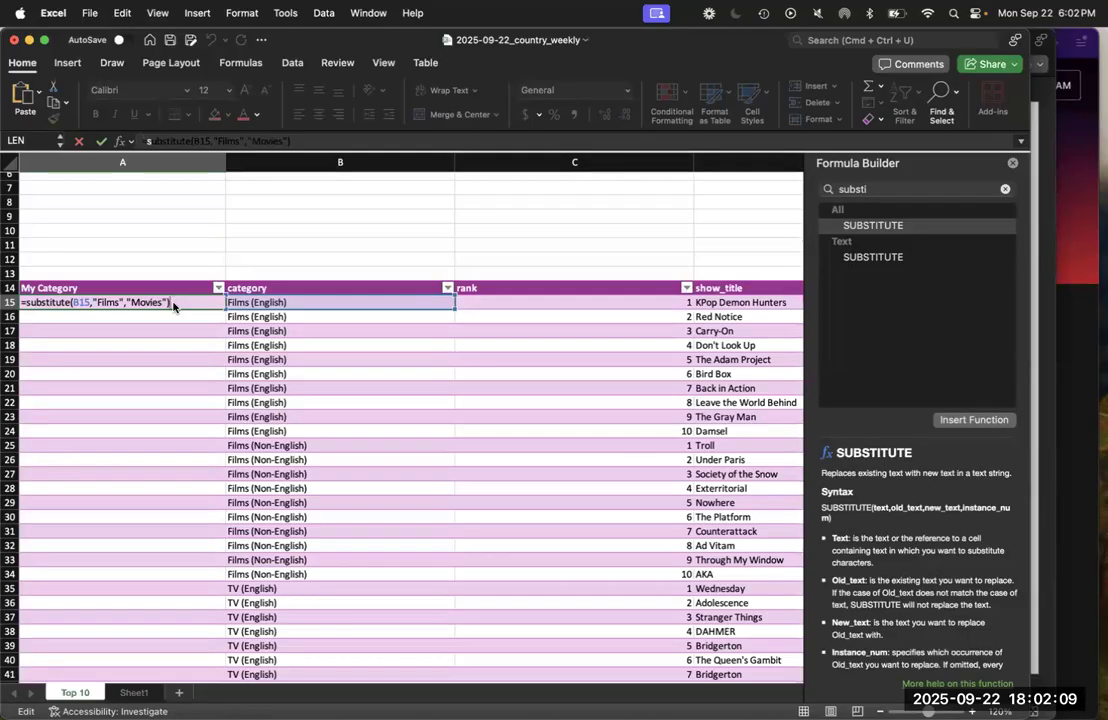
key("Return")
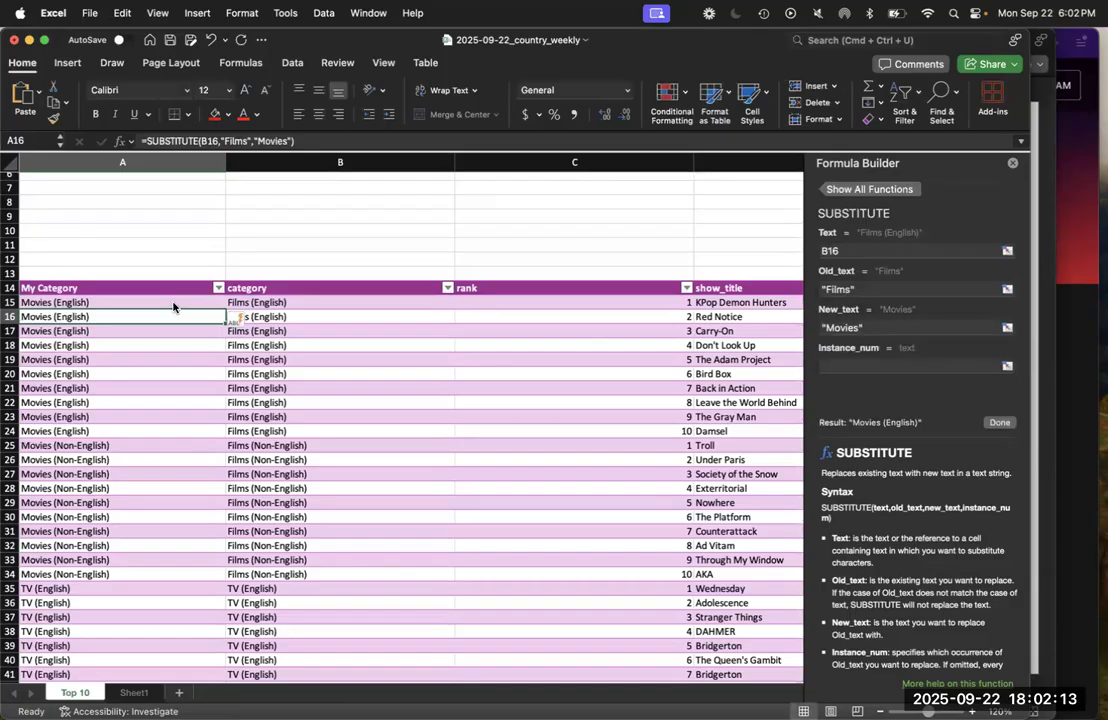
Review the My Category results down the table and switch to PowerPoint to read the Logic formulas slide
left_click(173, 307)
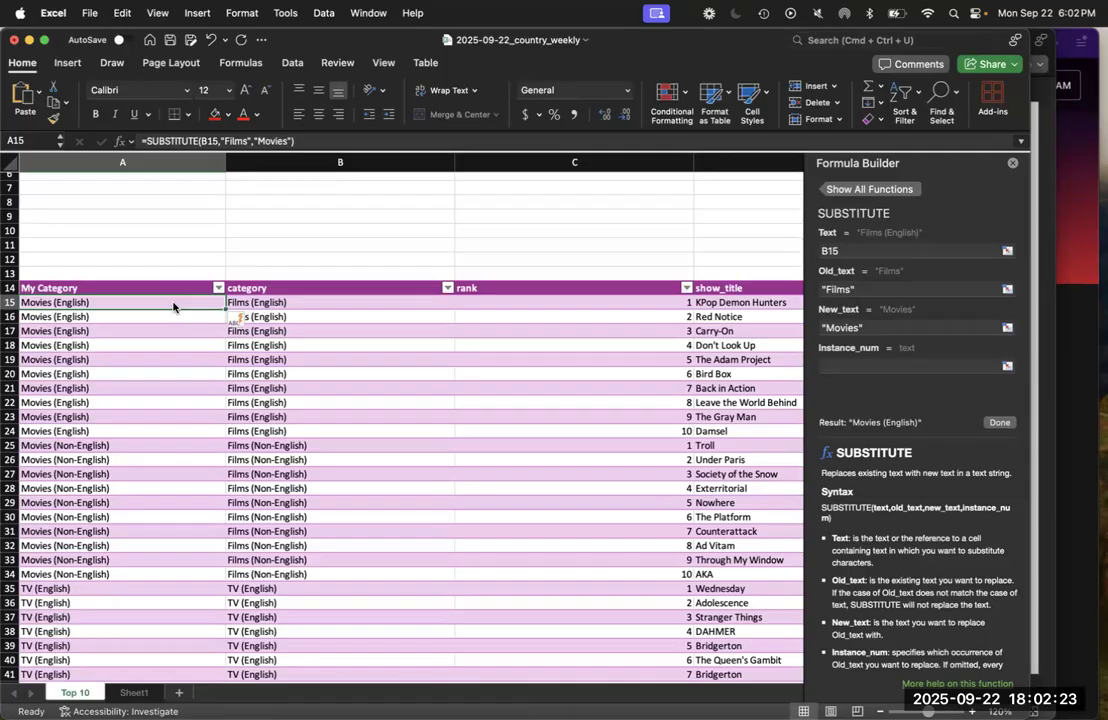
scroll(173, 307, "down", 5)
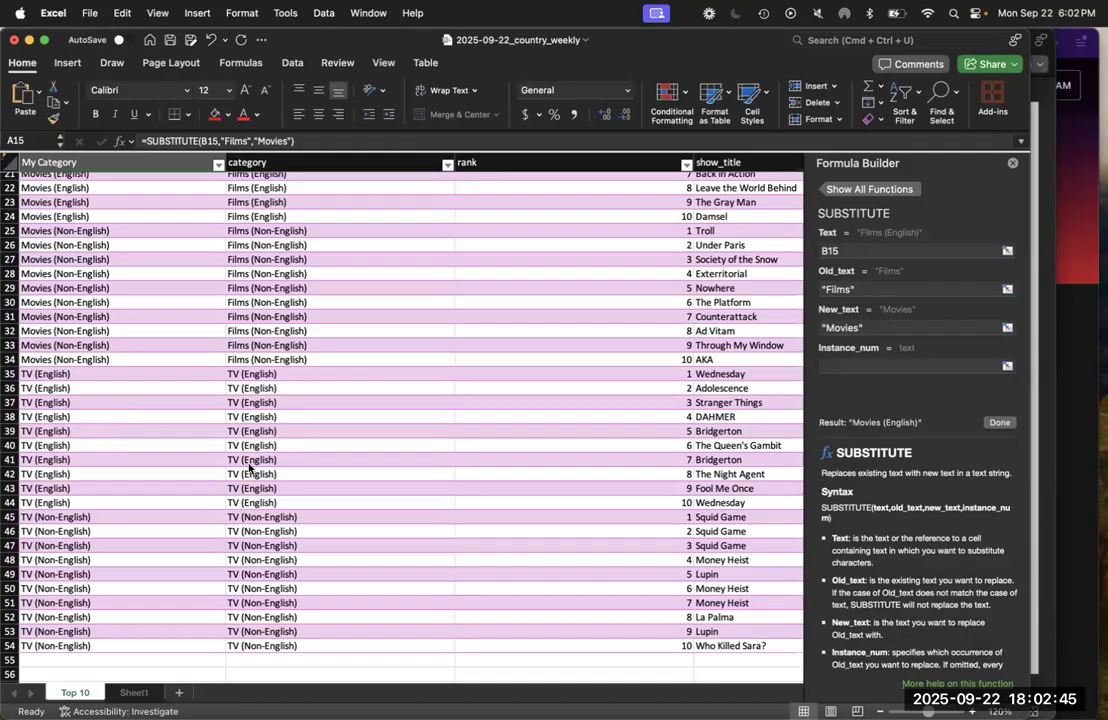
key("ctrl+Up")
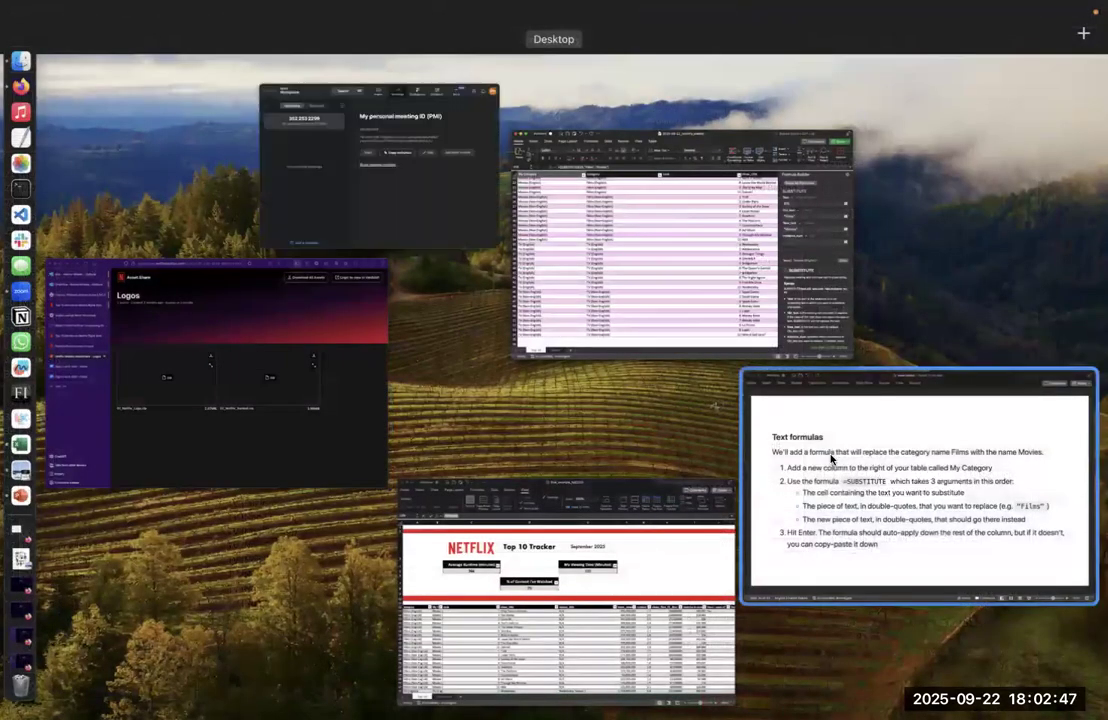
left_click(825, 445)
key("Down")
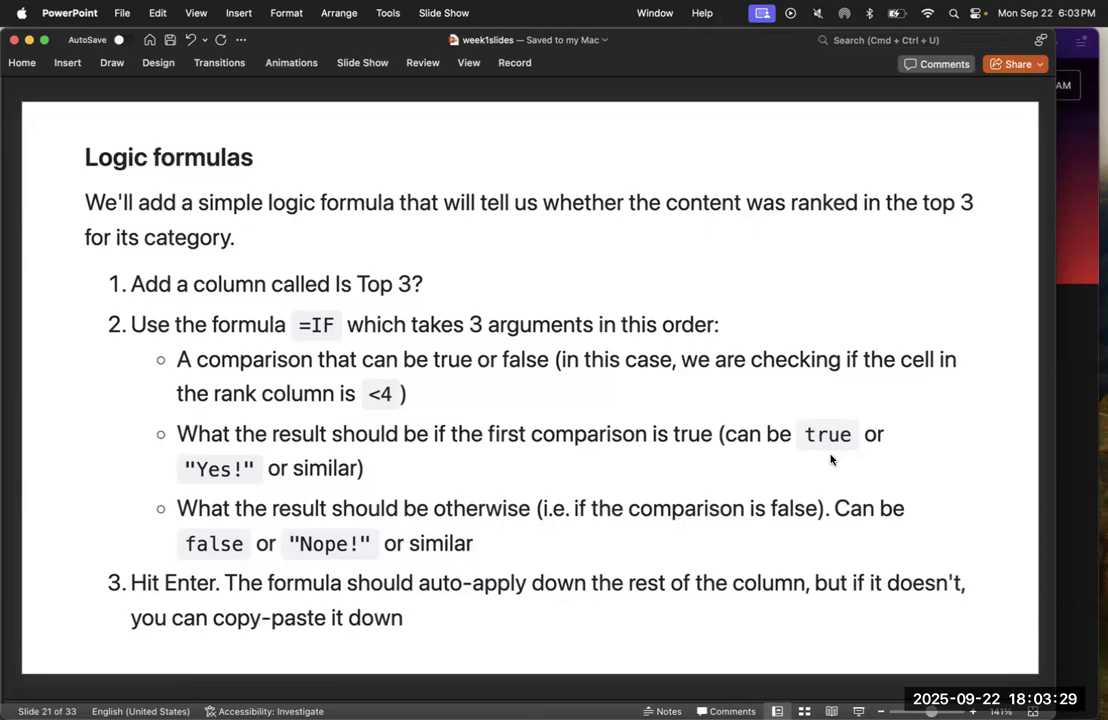
Return to the Excel workbook, highlight the first three rank values in C15:C17, and go back to the Logic formulas slide
key("ctrl+Up")
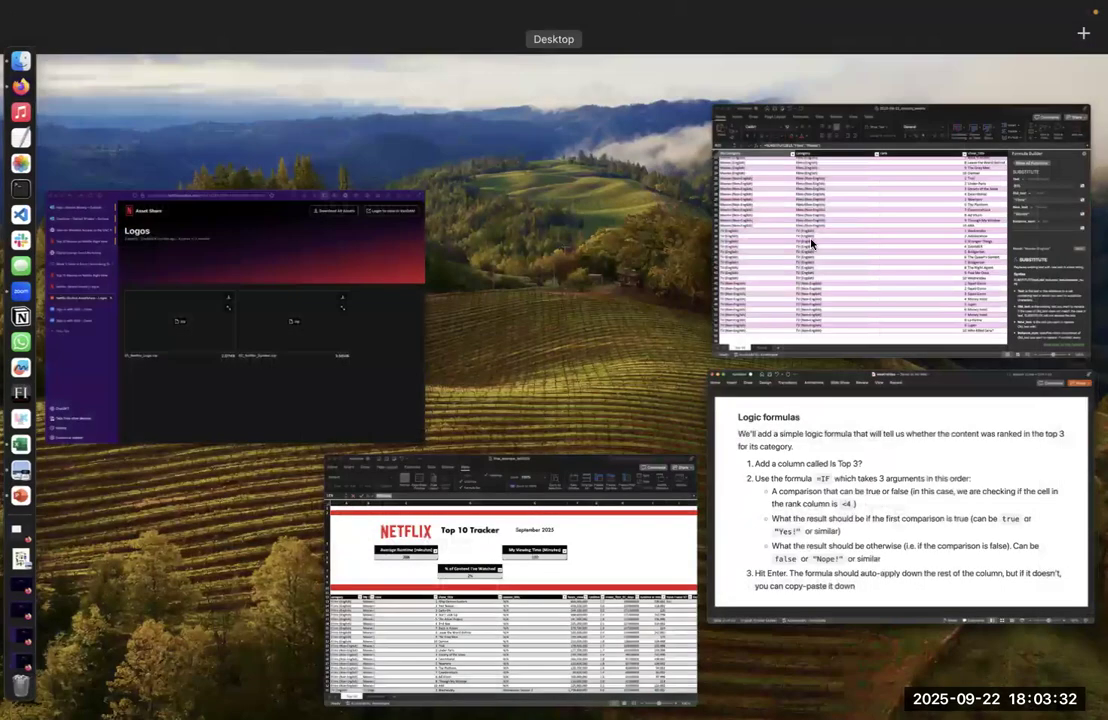
left_click(811, 243)
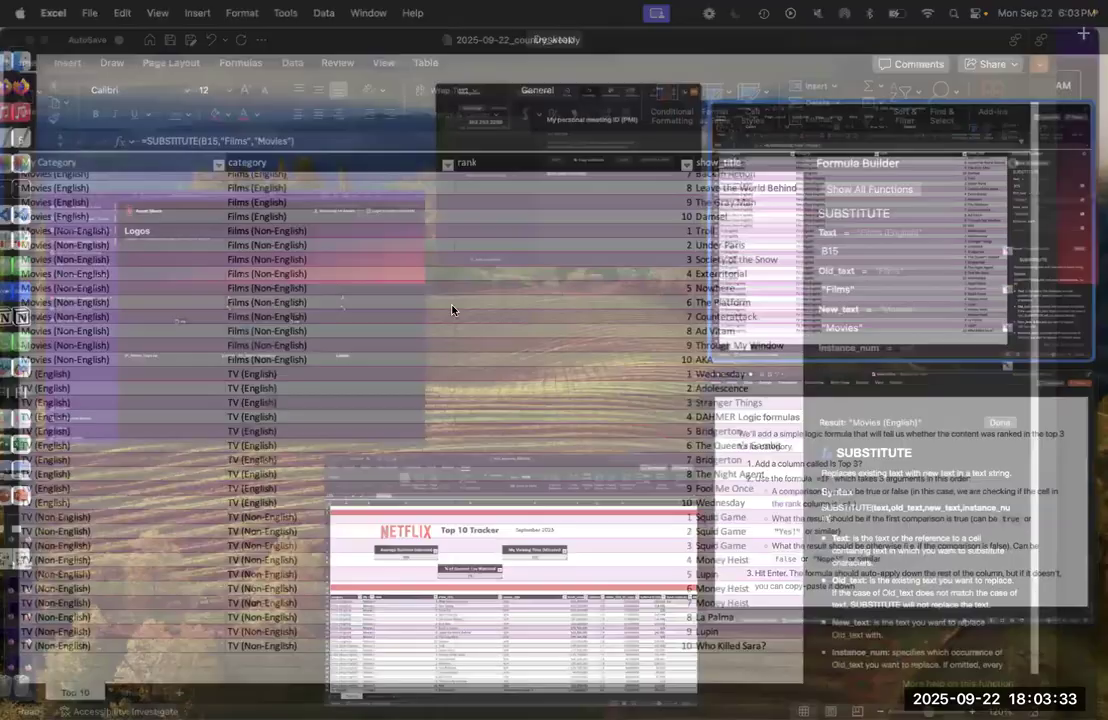
scroll(577, 474, "up", 5)
left_click_drag(577, 474, 580, 492)
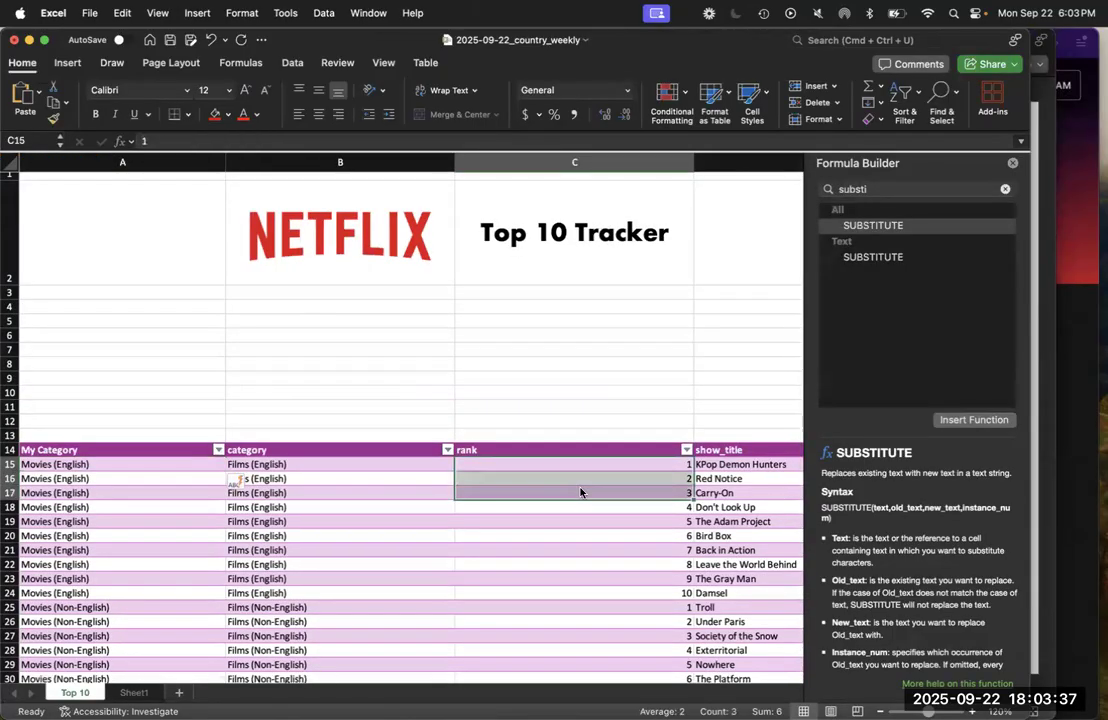
scroll(575, 540, "down", 5)
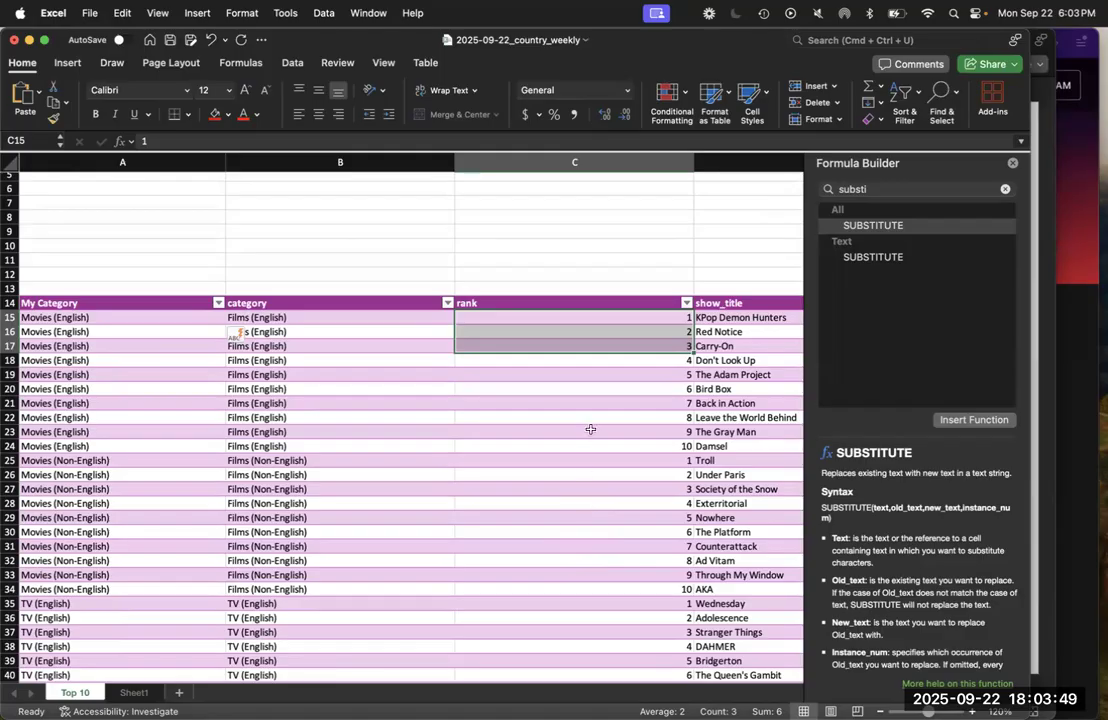
left_click(1053, 414)
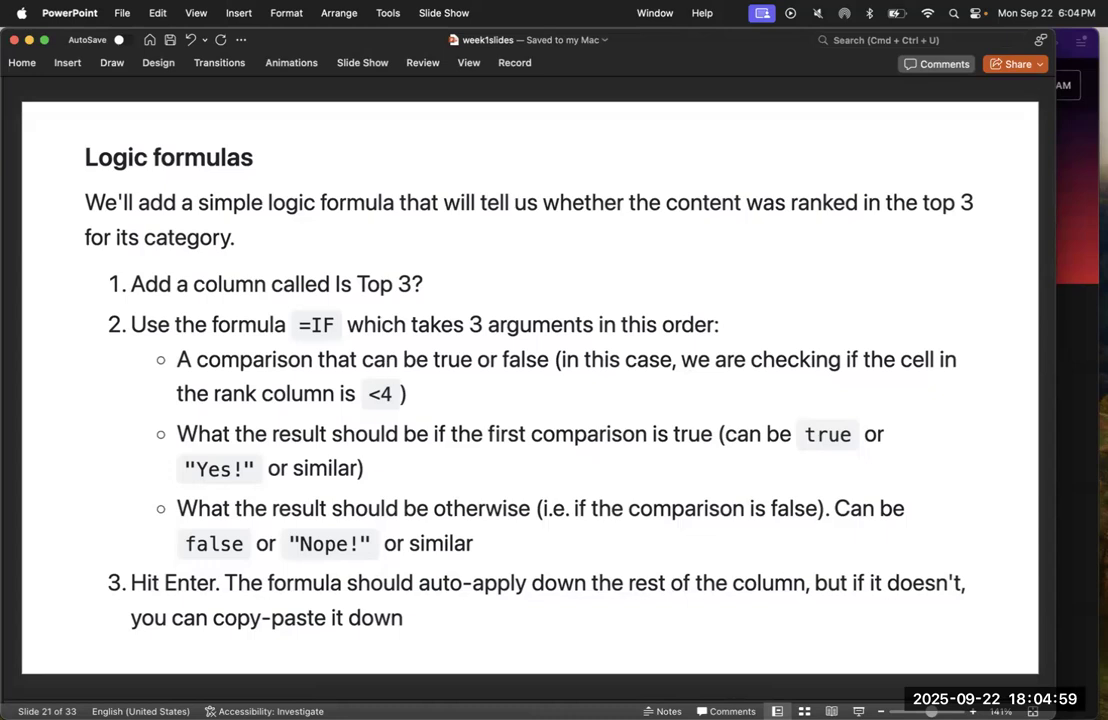
Return to the Excel workbook and insert a table column to the left of rank
key("ctrl+Up")
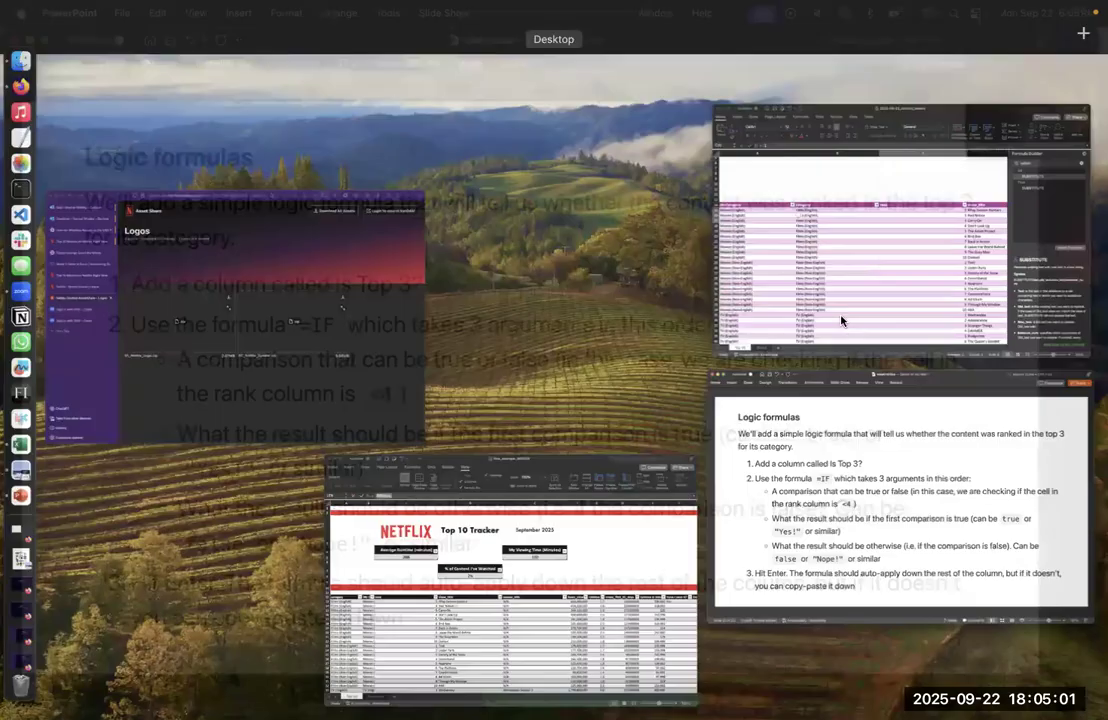
left_click(823, 315)
scroll(570, 420, "right", 3)
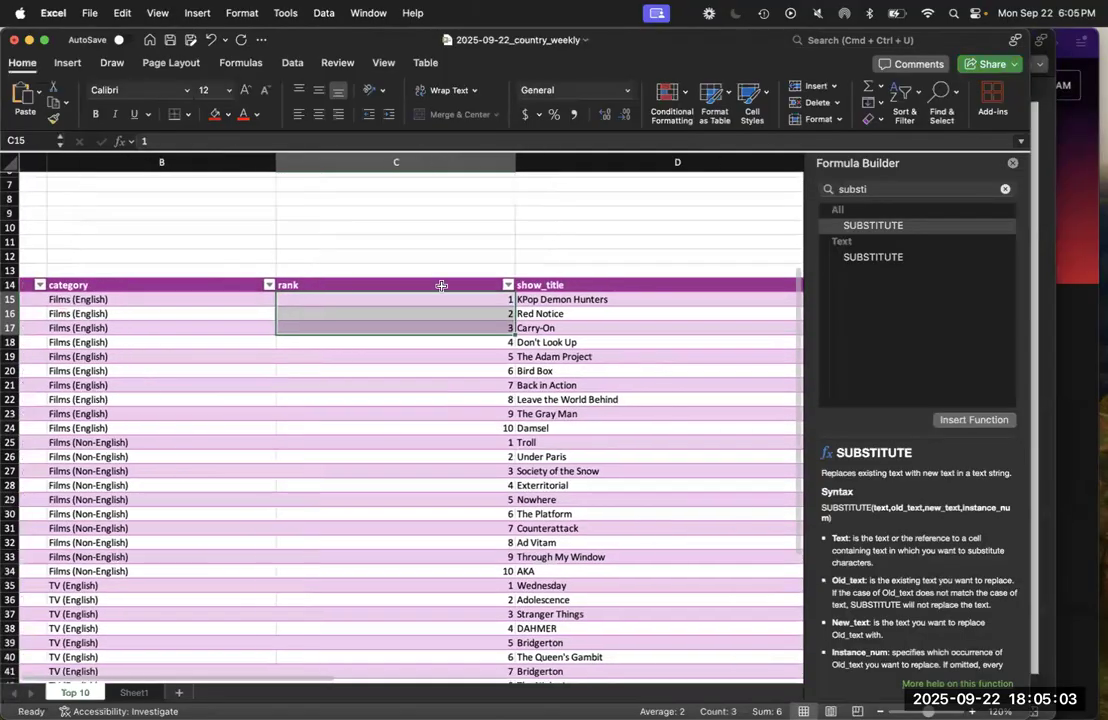
left_click(441, 316)
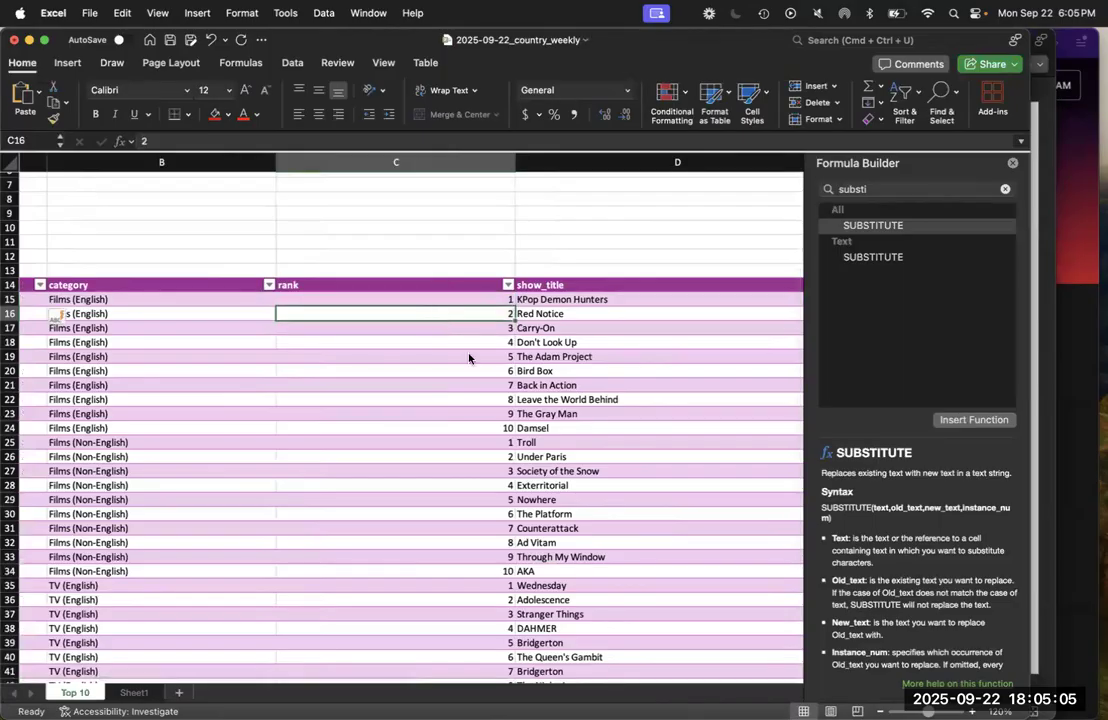
right_click(443, 316)
mouse_move(533, 364)
left_click(710, 354)
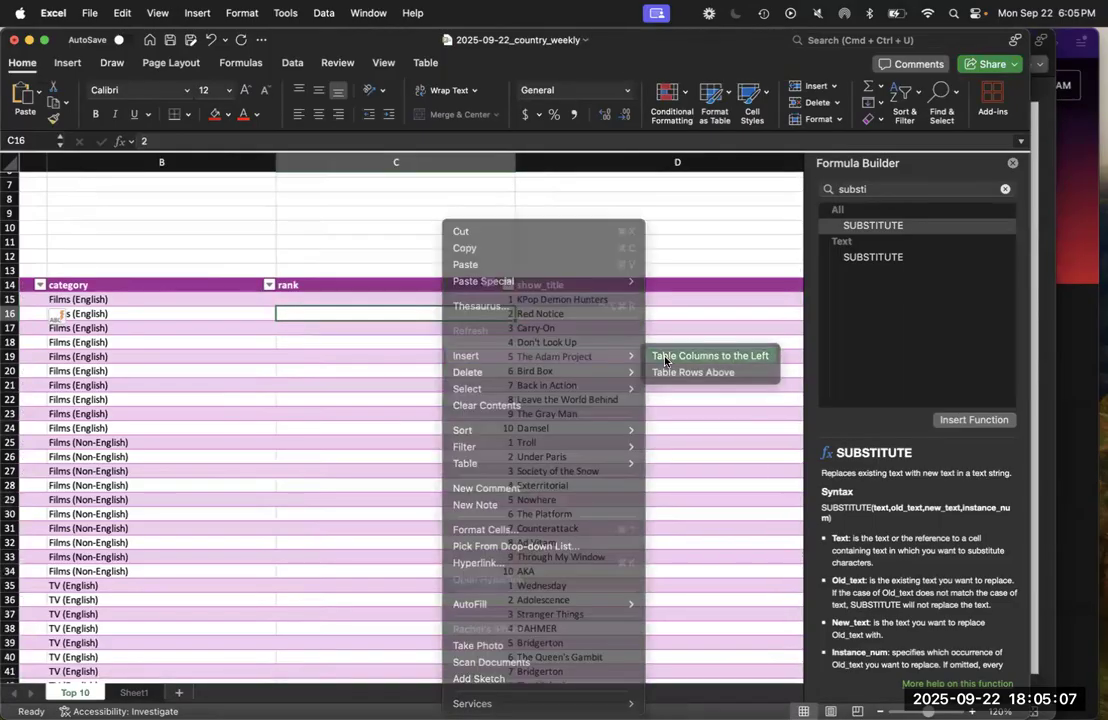
Name the new column header in C14 Is Top 3? and narrow column C slightly
left_click(450, 285)
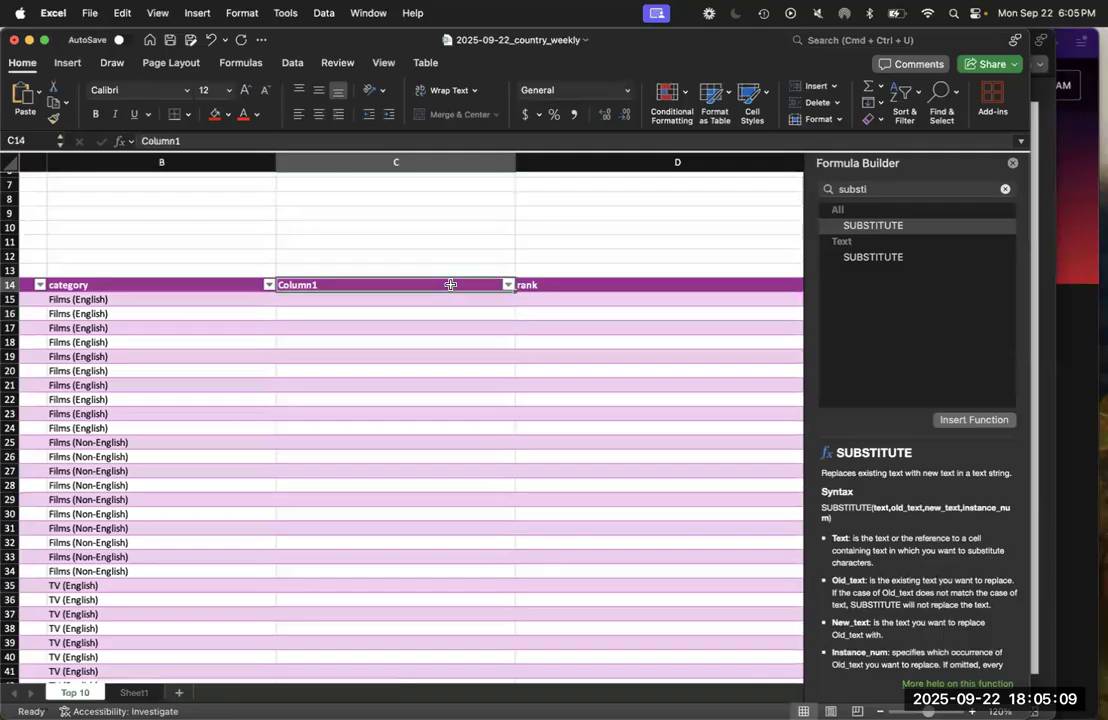
type("Is Top 3")
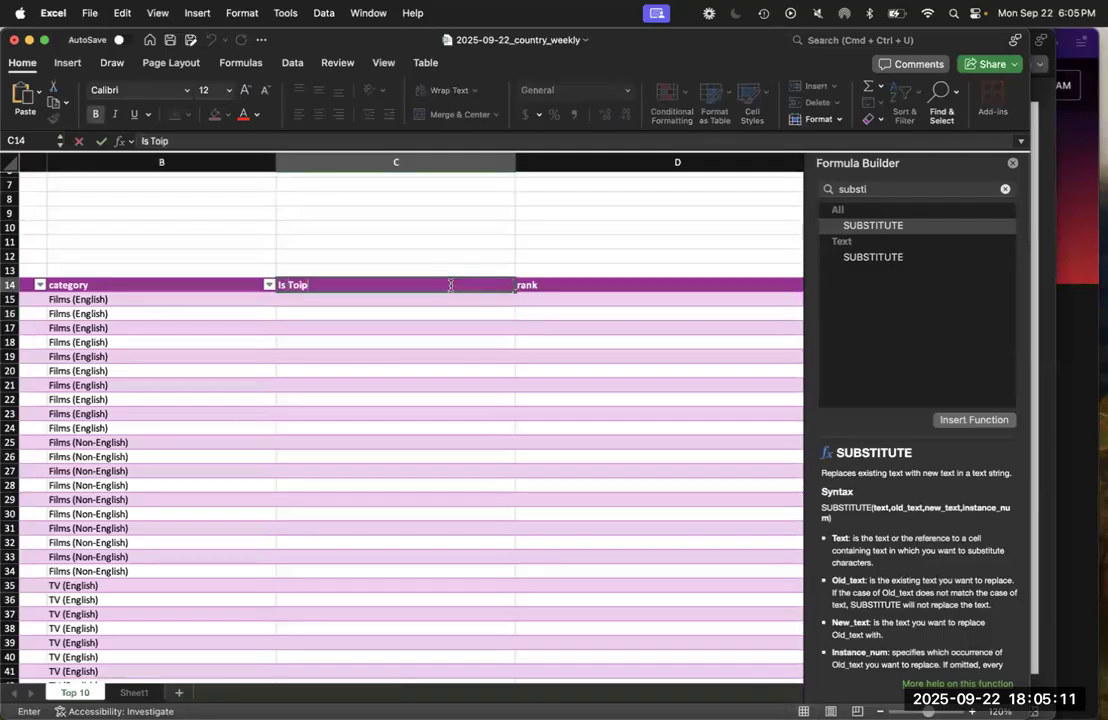
type("?")
key("Return")
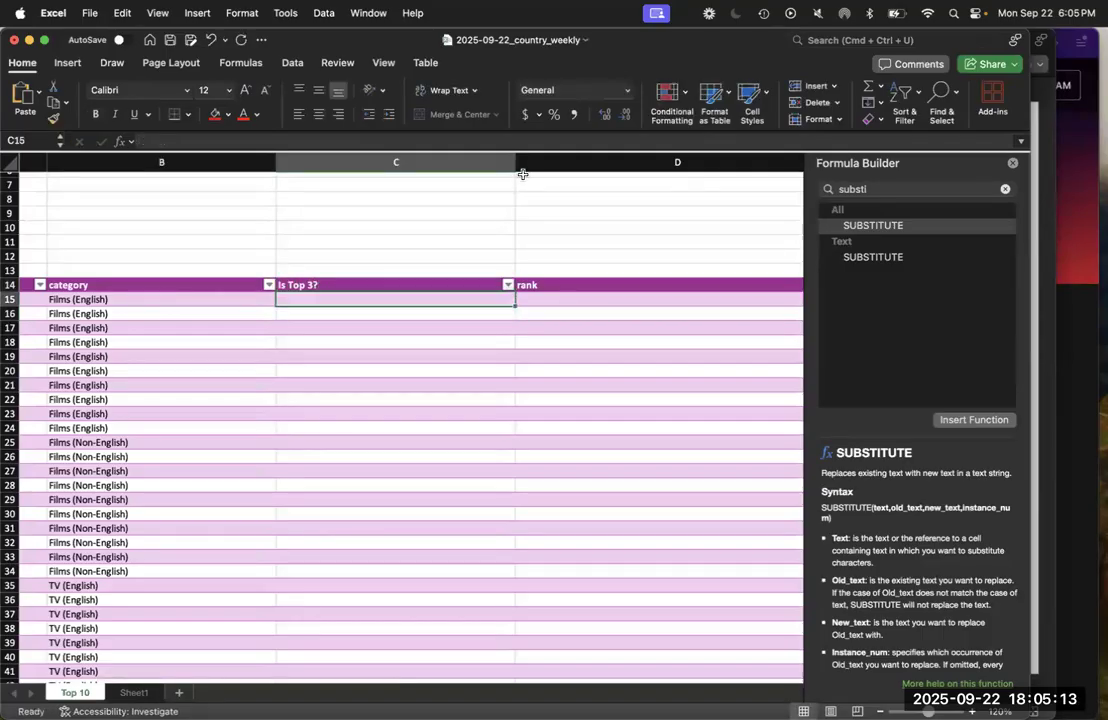
left_click_drag(515, 166, 490, 162)
Search the Formula Builder for the IF function and read its syntax
scroll(413, 522, "up", 5)
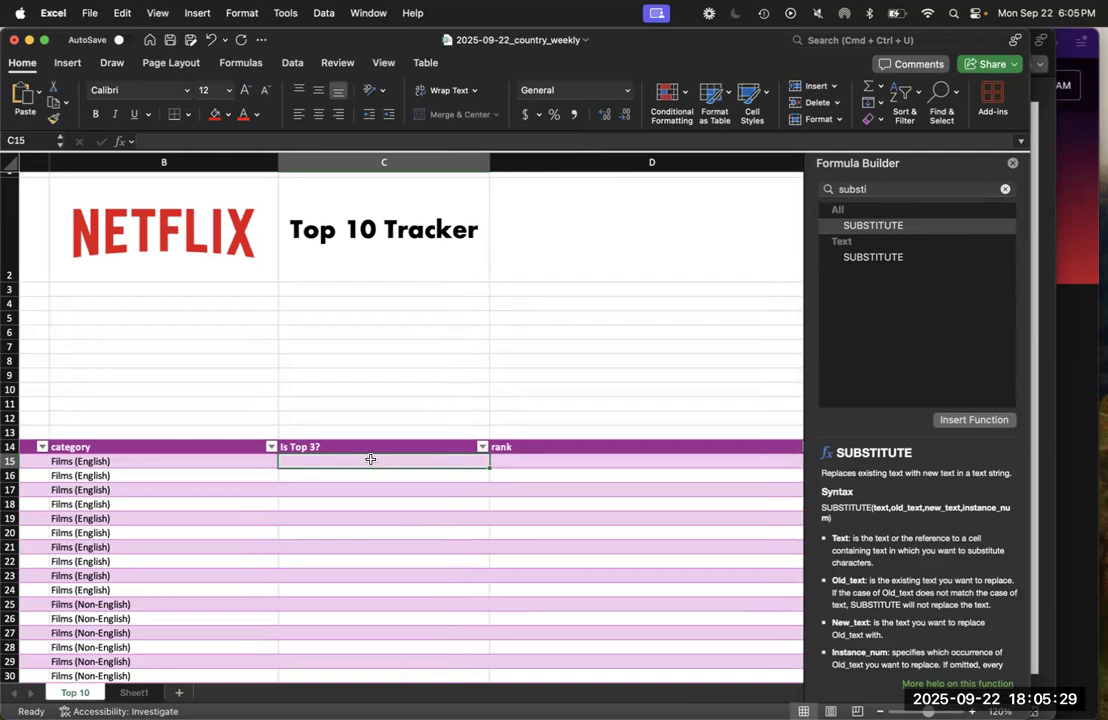
left_click(853, 190)
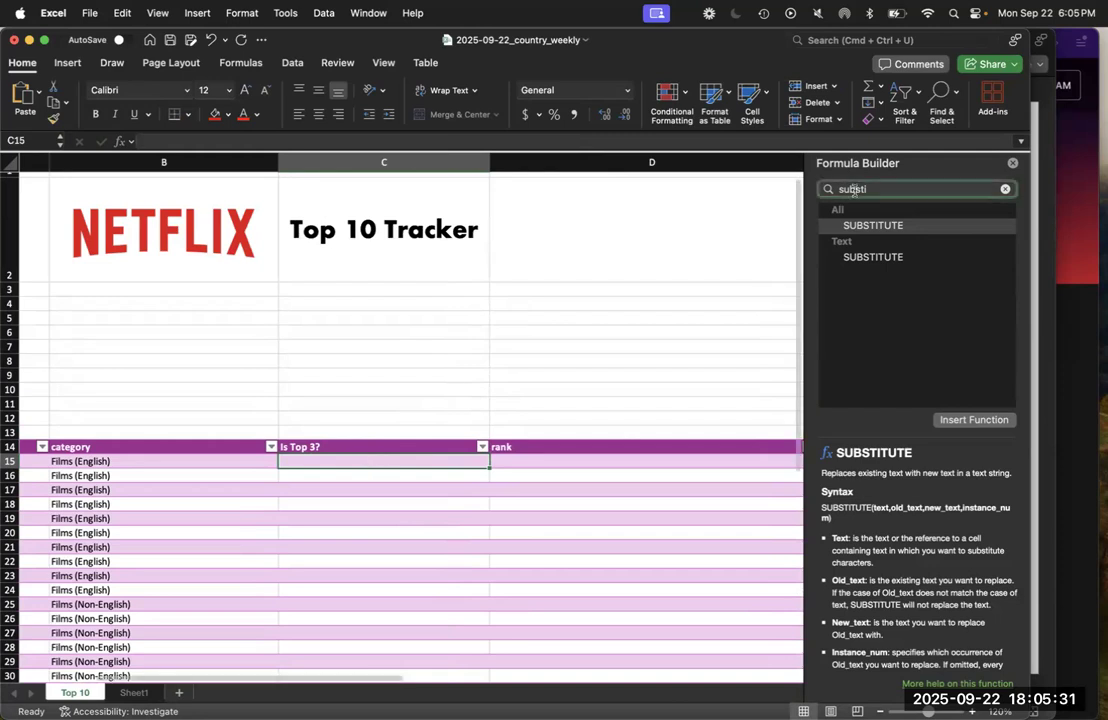
type("if")
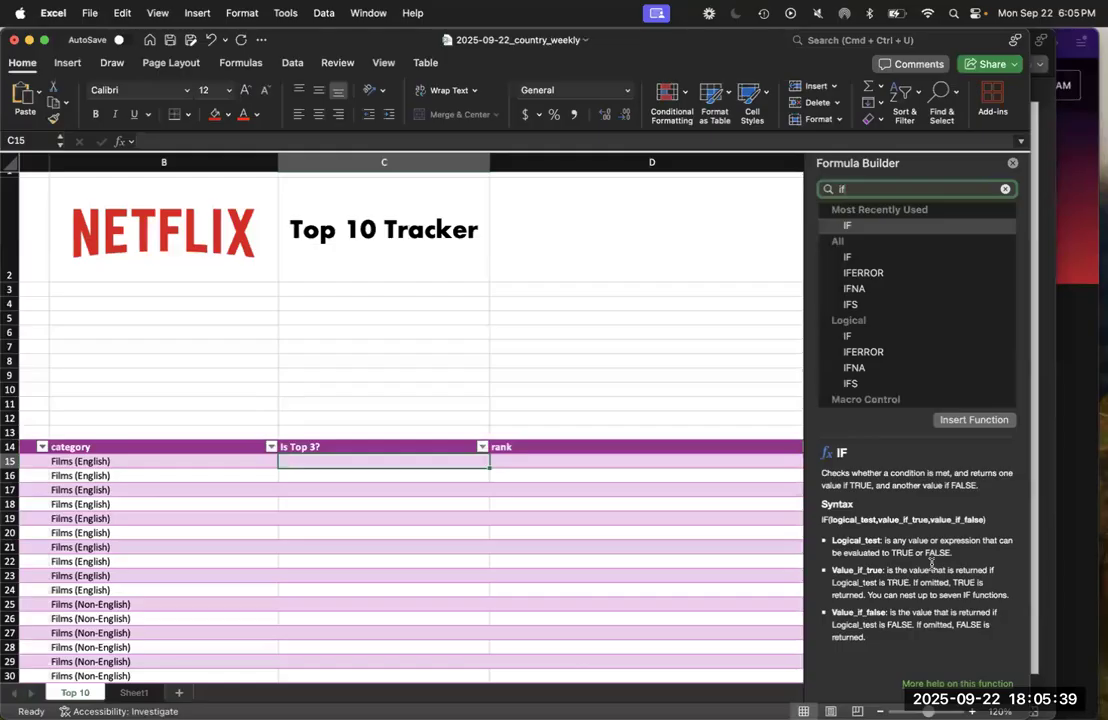
left_click(375, 461)
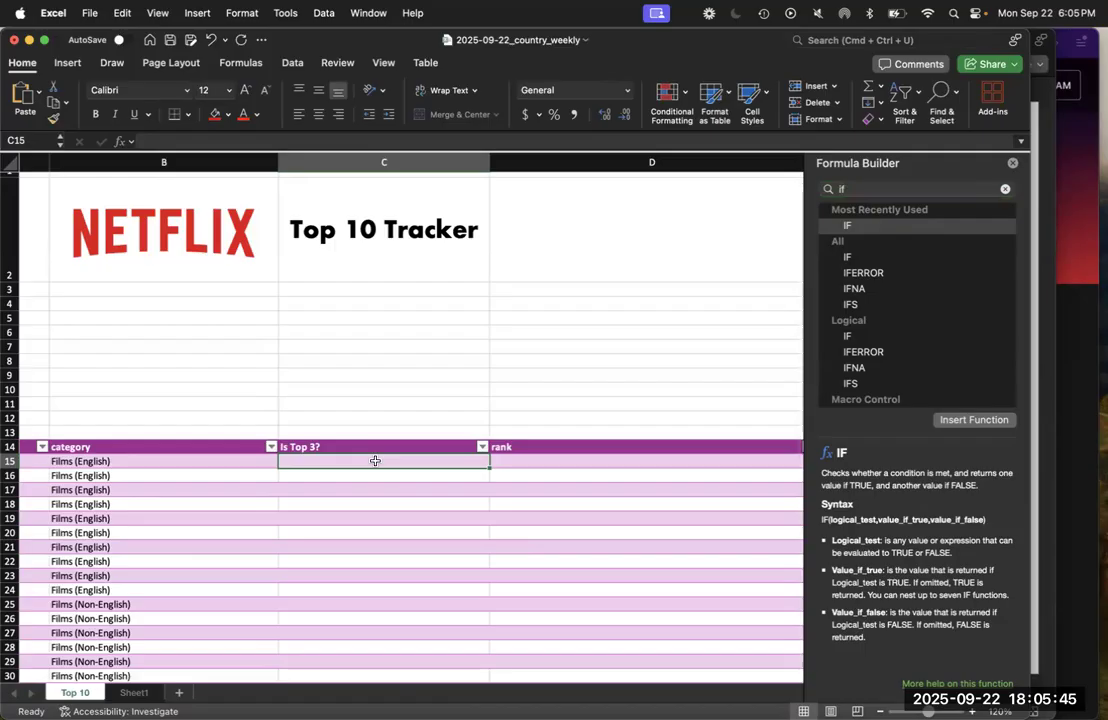
type("=if(")
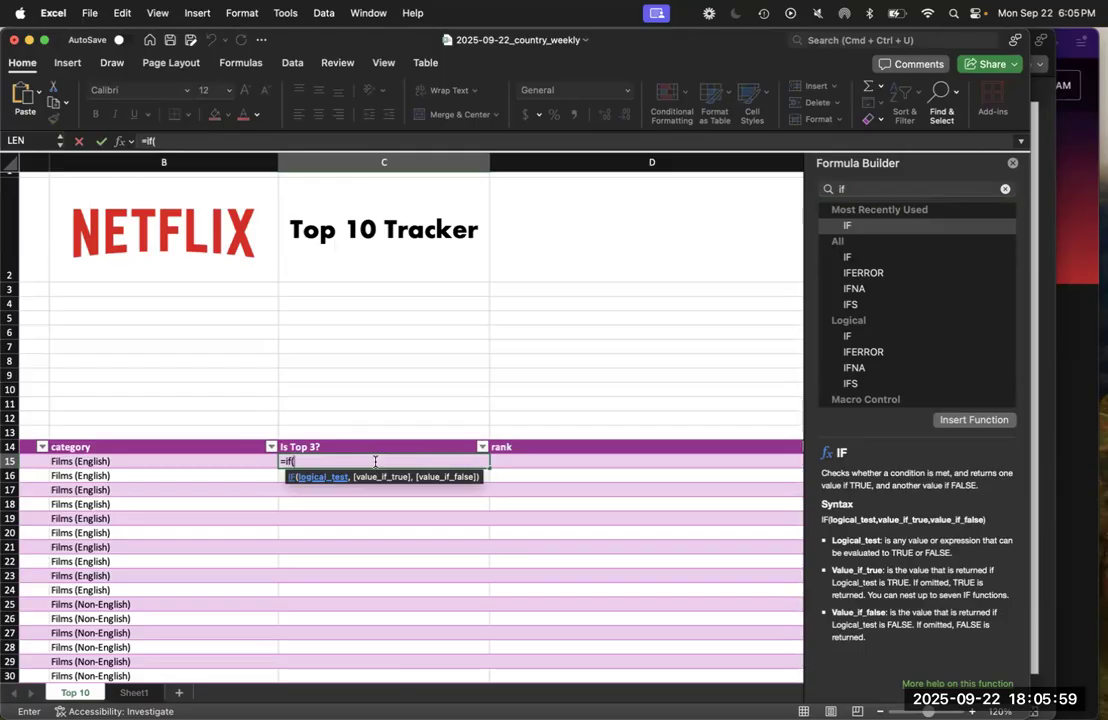
key("Right")
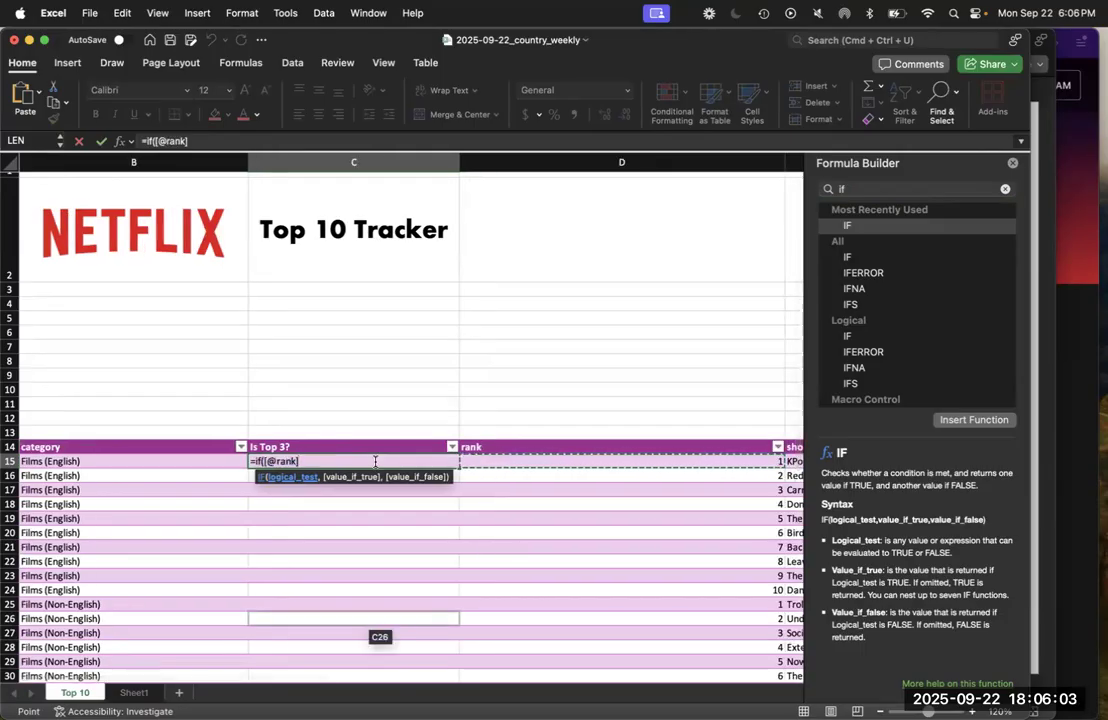
type("<")
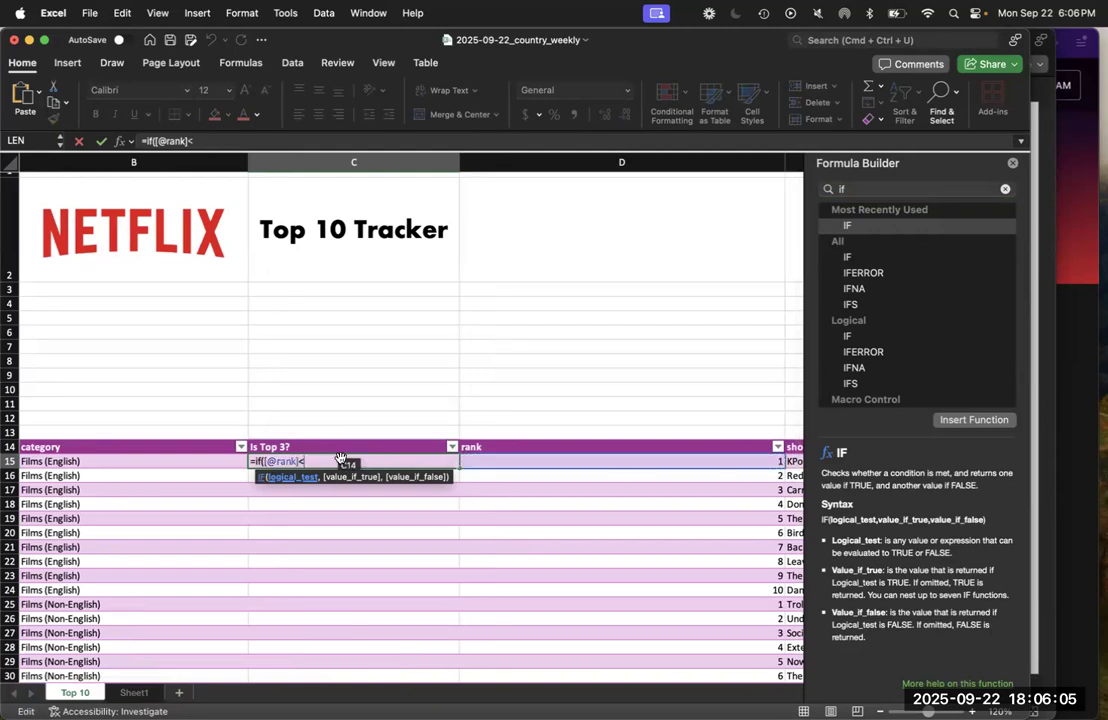
type("4")
type(",")
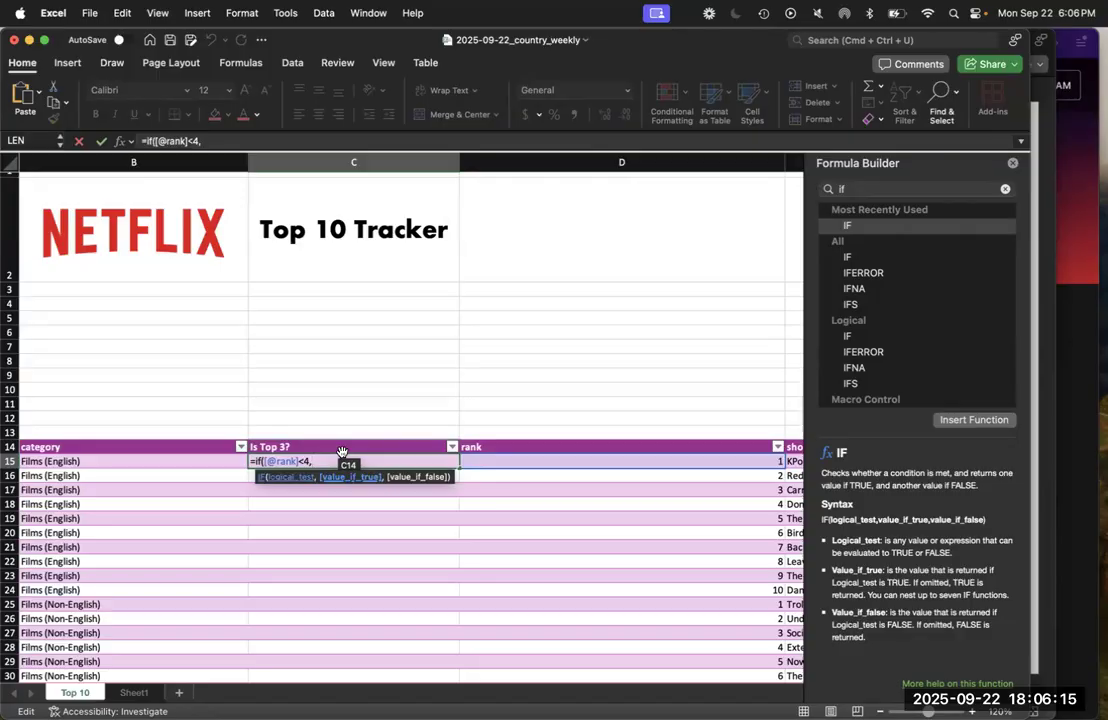
type("\"Yes!\",")
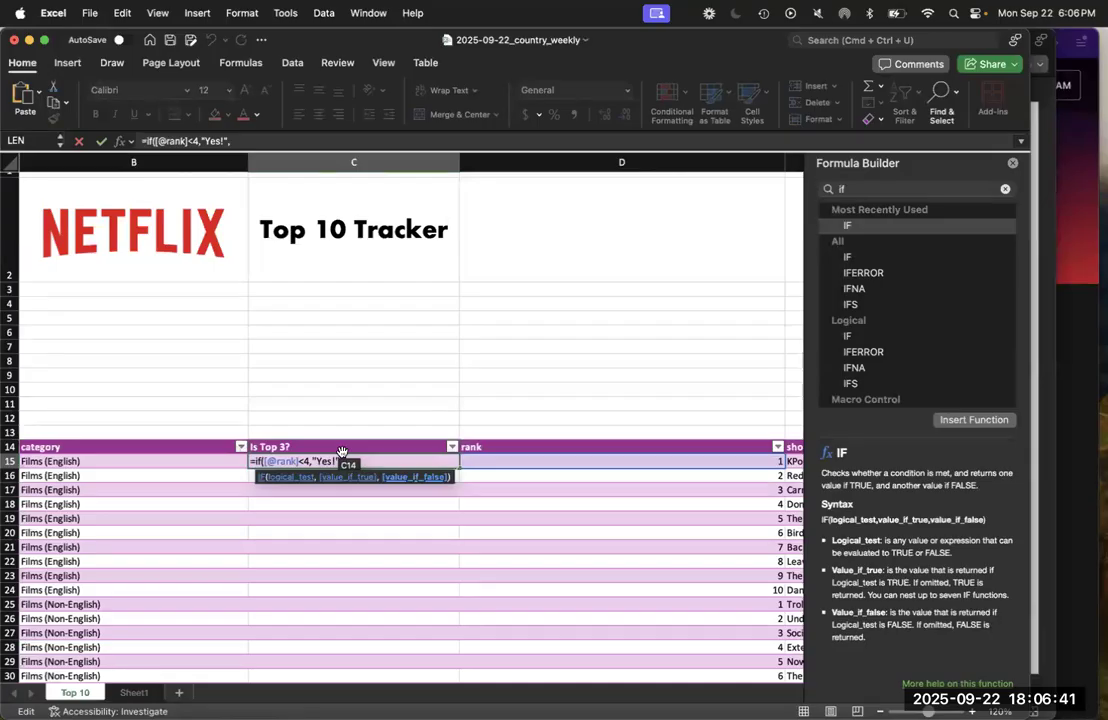
Complete the C15 IF formula with "Yes!" as the true result and "Nope" as the false result, and enter it
type("Nope\")")
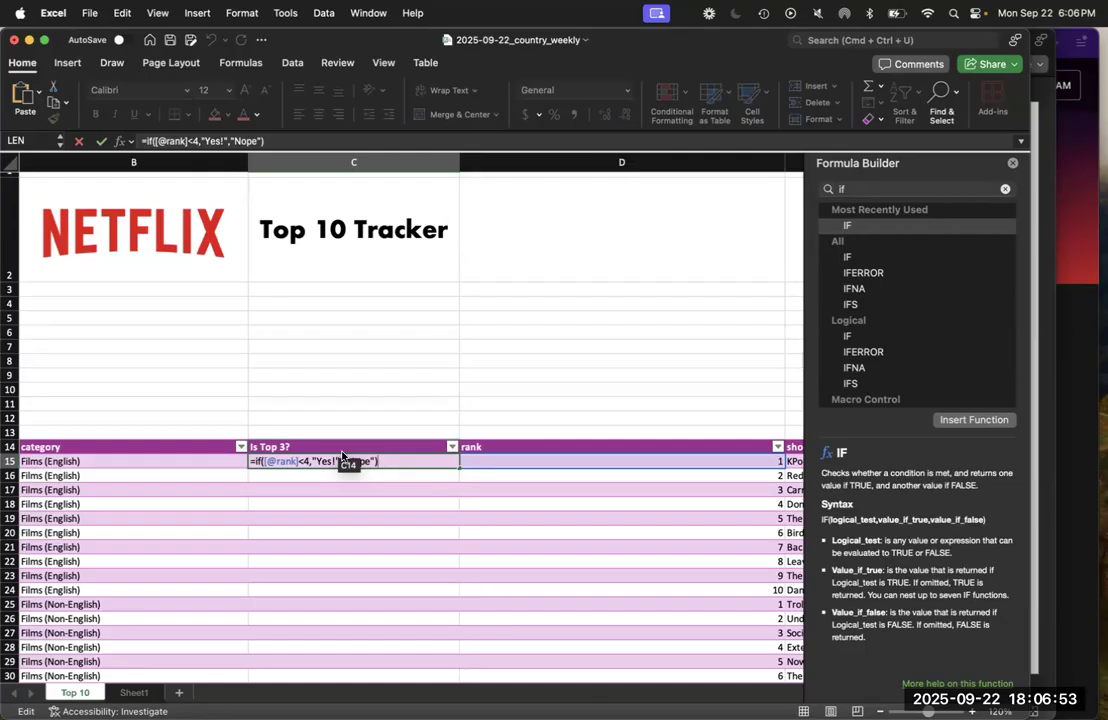
key("Return")
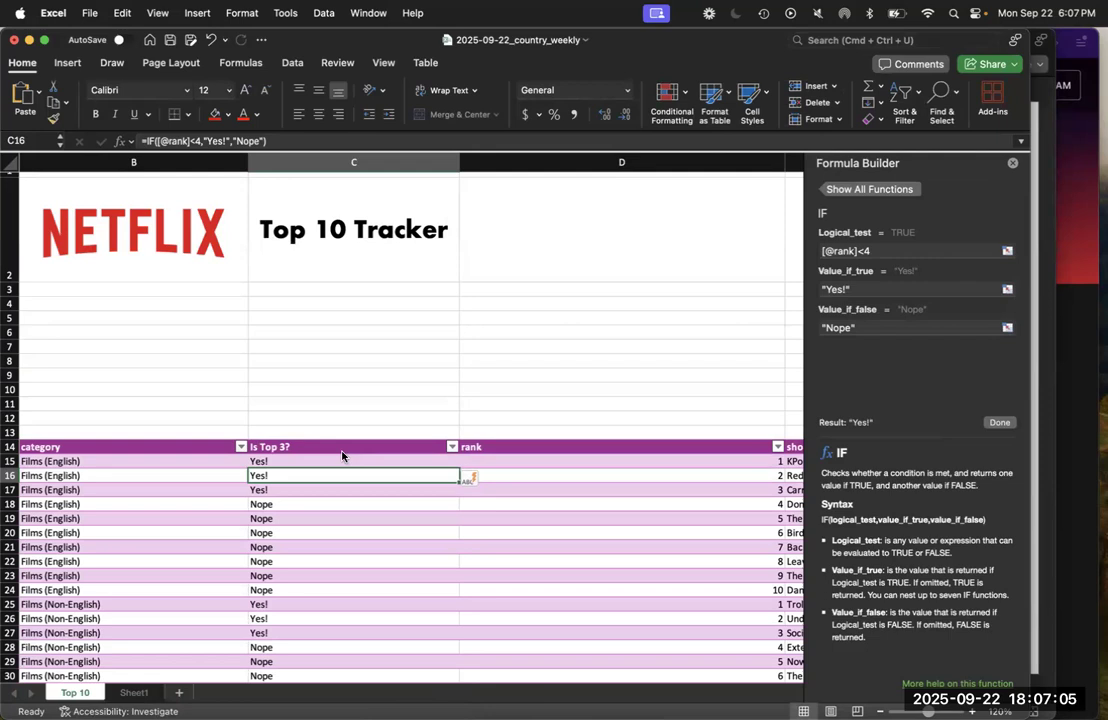
Check the Is Top 3? results down column C against the neighbouring rank and category cells
key("Up")
key("Up")
key("Down")
key("Down")
key("Down")
key("Down")
key("Down")
key("Down")
key("Down")
key("Down")
key("Down")
key("Down")
key("Down")
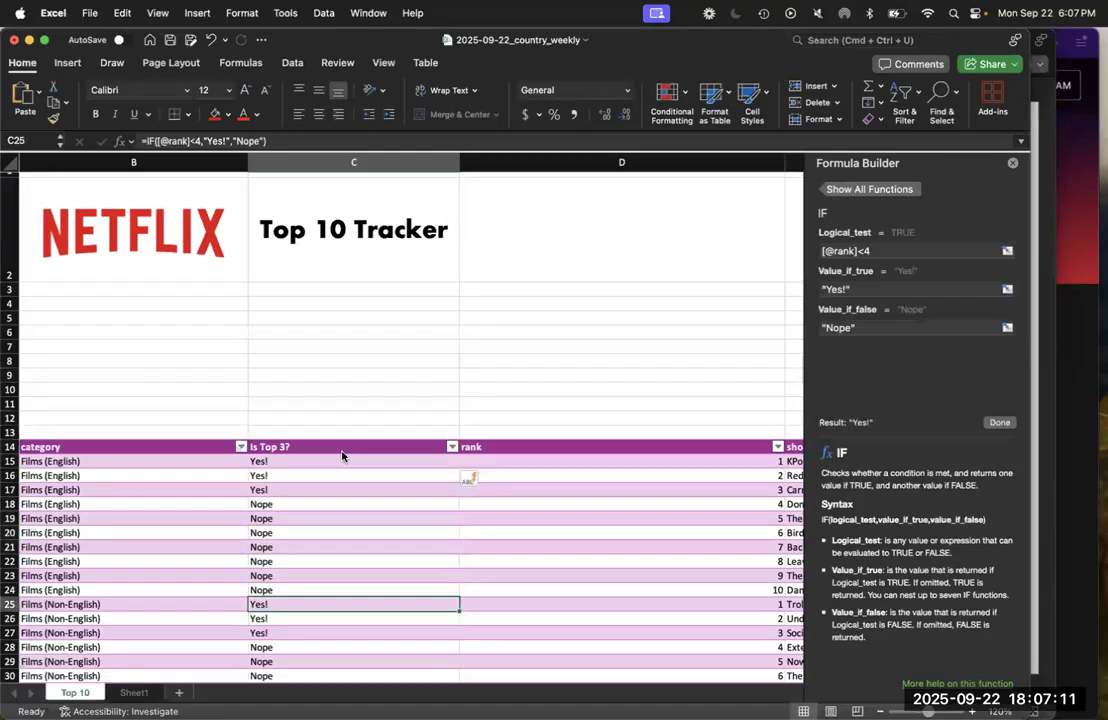
key("Right")
key("Left")
key("Left")
key("Down")
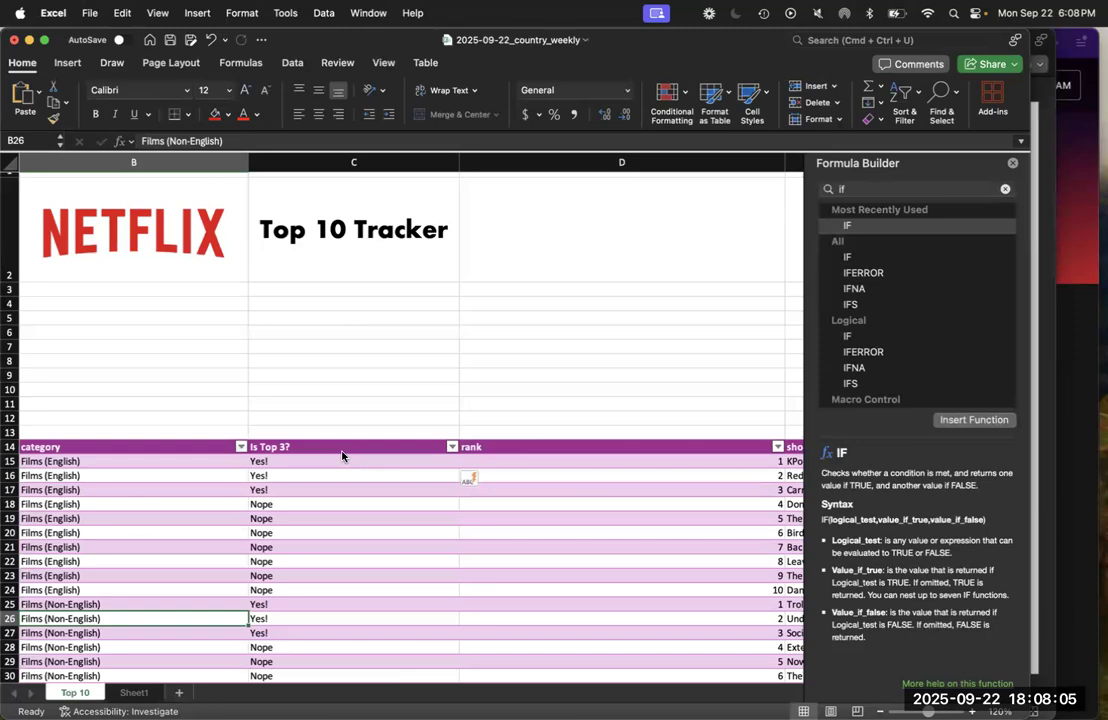
Switch to PowerPoint, advance to the Column-Based (Summary) Formulas slide, and return to the Excel workbook
key("ctrl+Up")
left_click(896, 453)
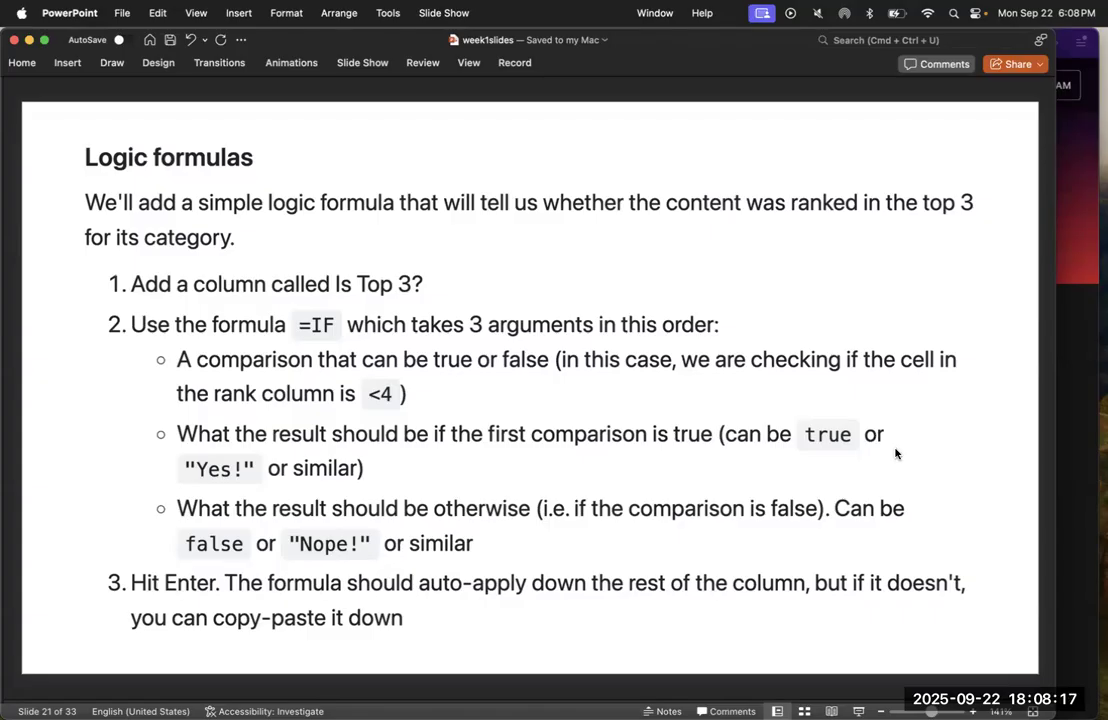
key("Down")
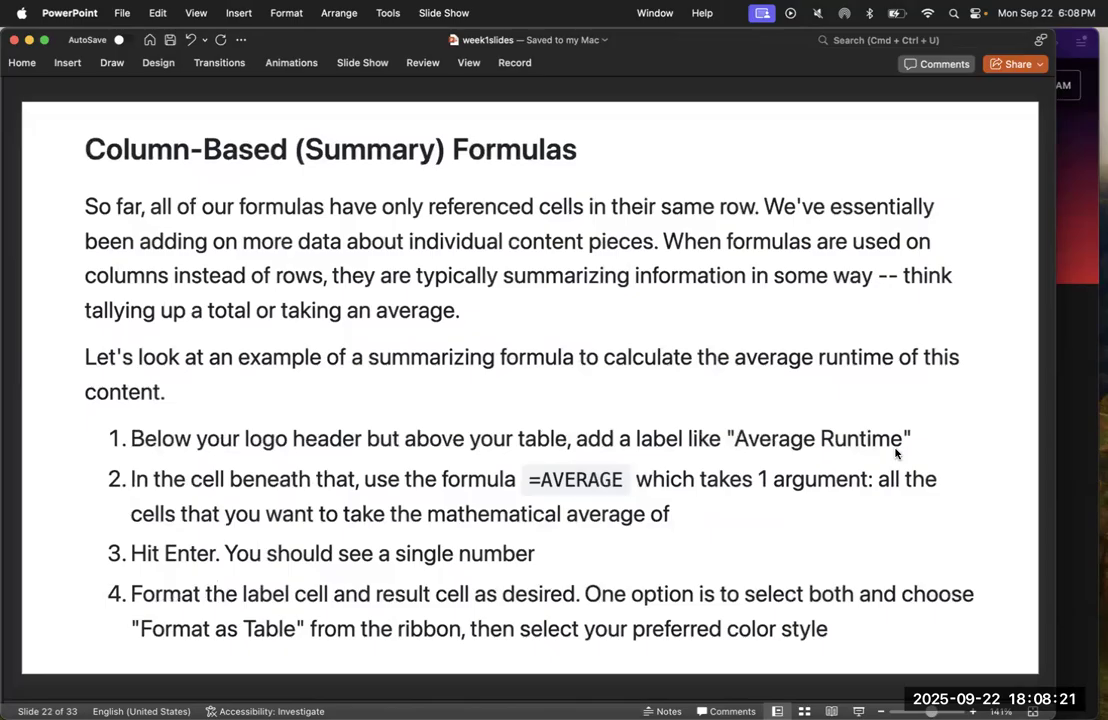
key("ctrl+Up")
left_click(870, 323)
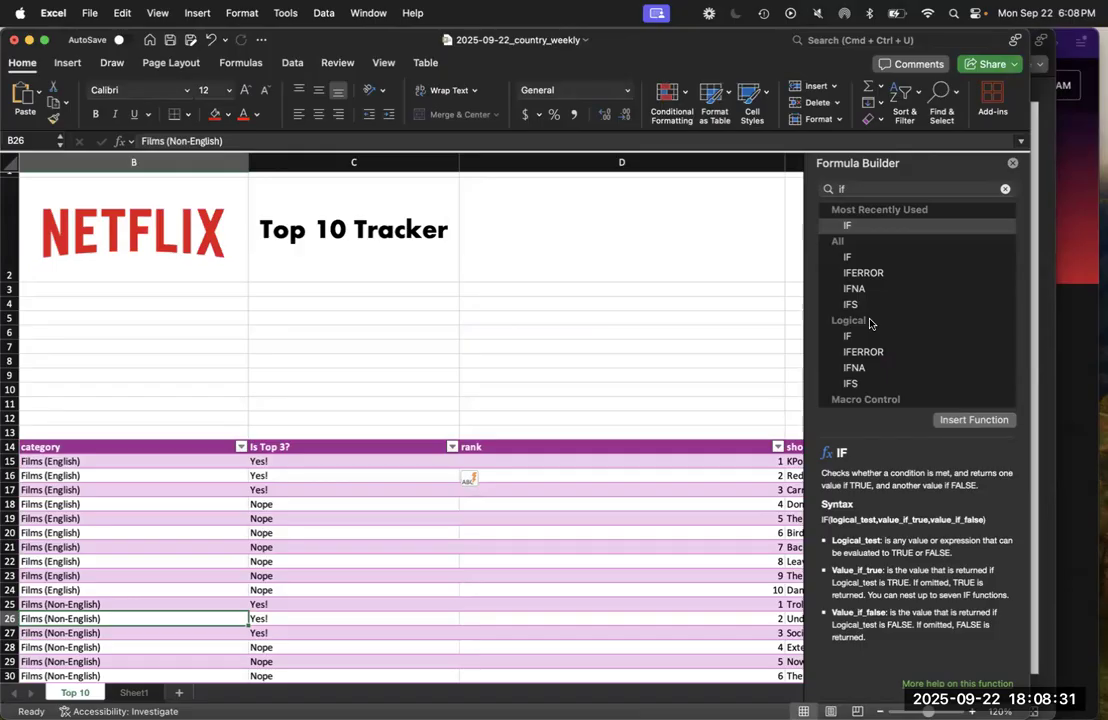
Reread the Column-Based (Summary) Formulas slide in PowerPoint and switch to the final_example_fall2025 workbook in Excel
key("ctrl+Up")
left_click(931, 424)
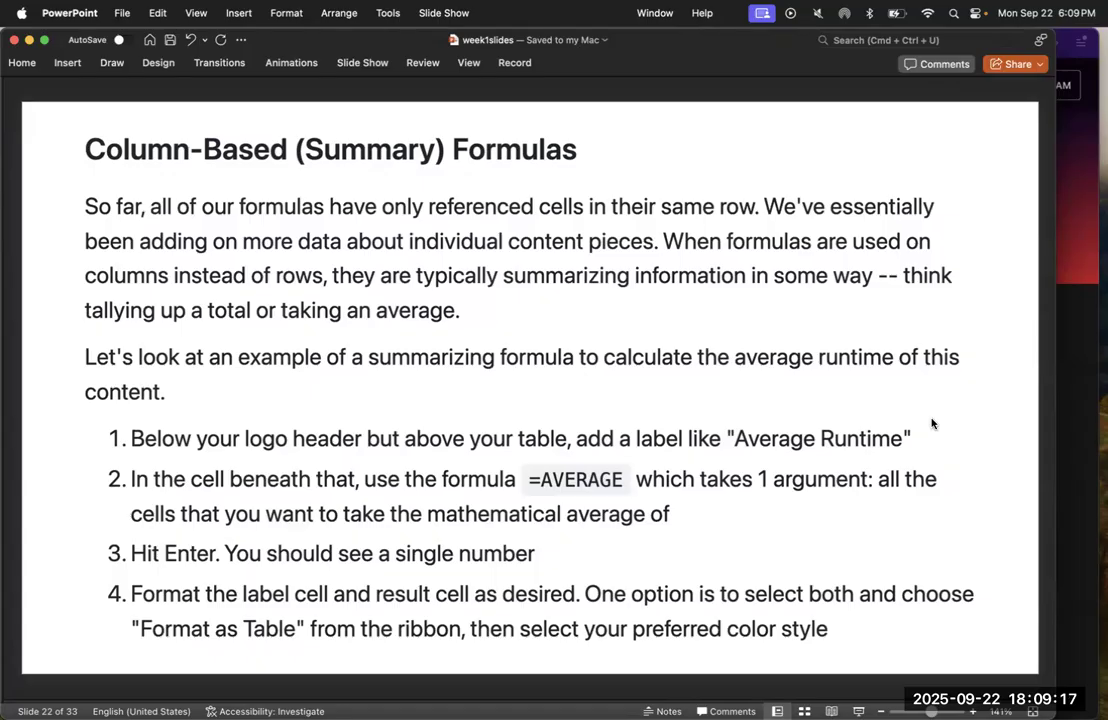
key("ctrl+Up")
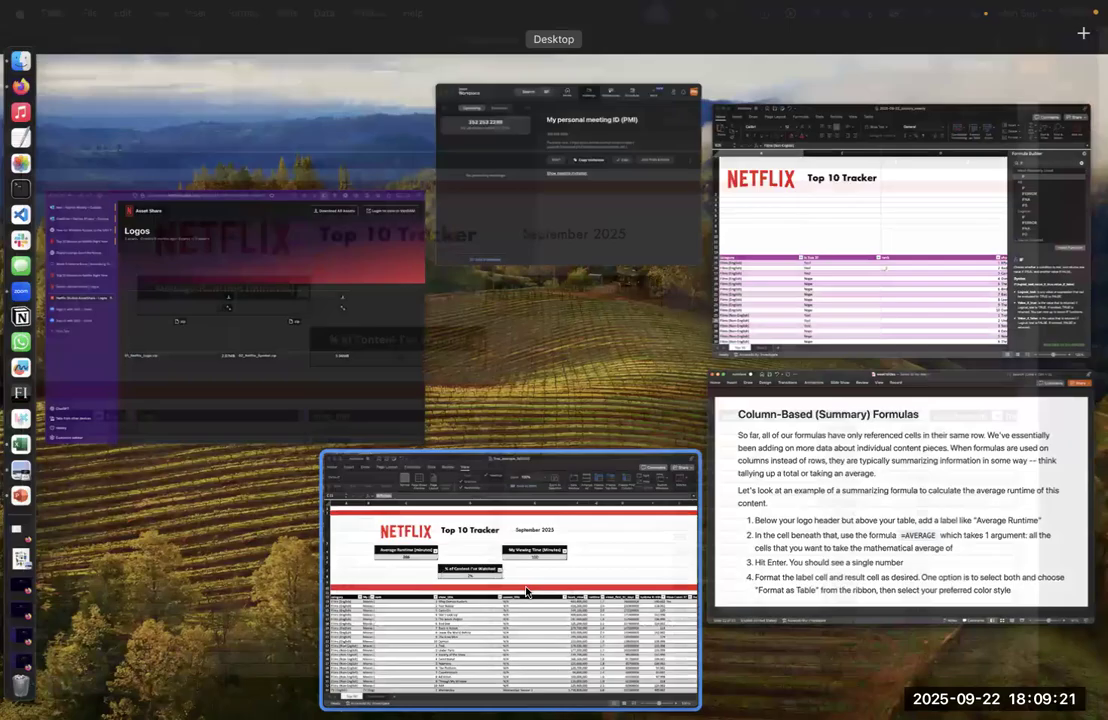
left_click(526, 592)
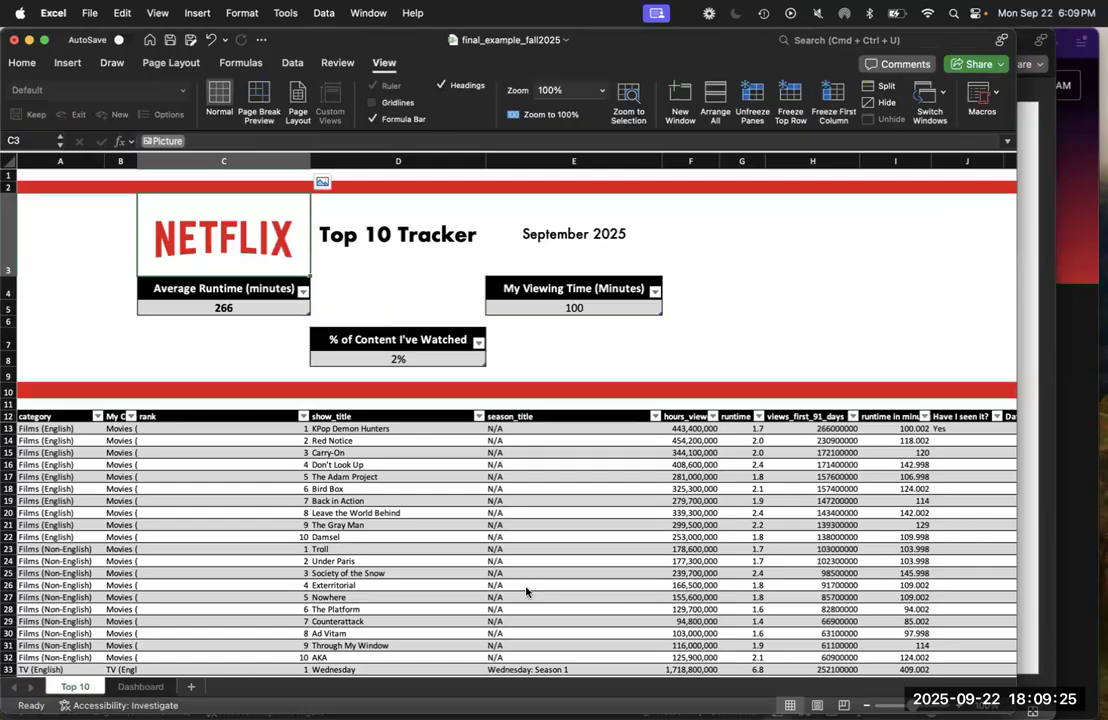
Switch to the 2025-09-22_country_weekly workbook and label cell B5 "Average Runtime"
key("ctrl+Up")
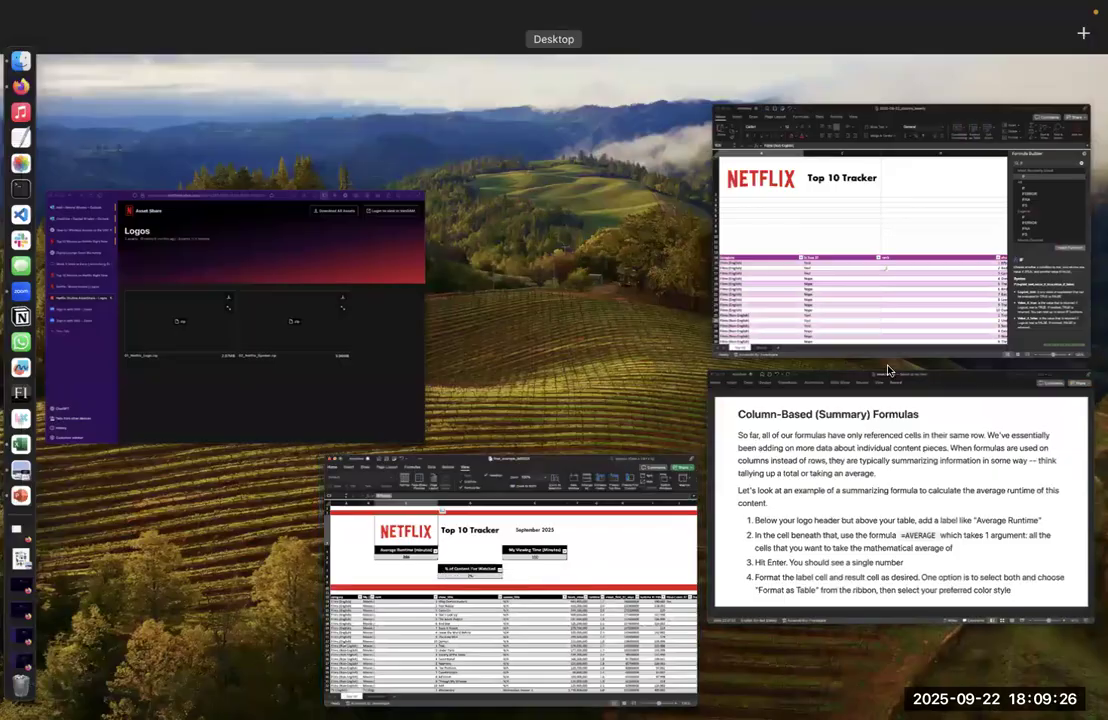
left_click(878, 242)
scroll(359, 336, "left", 3)
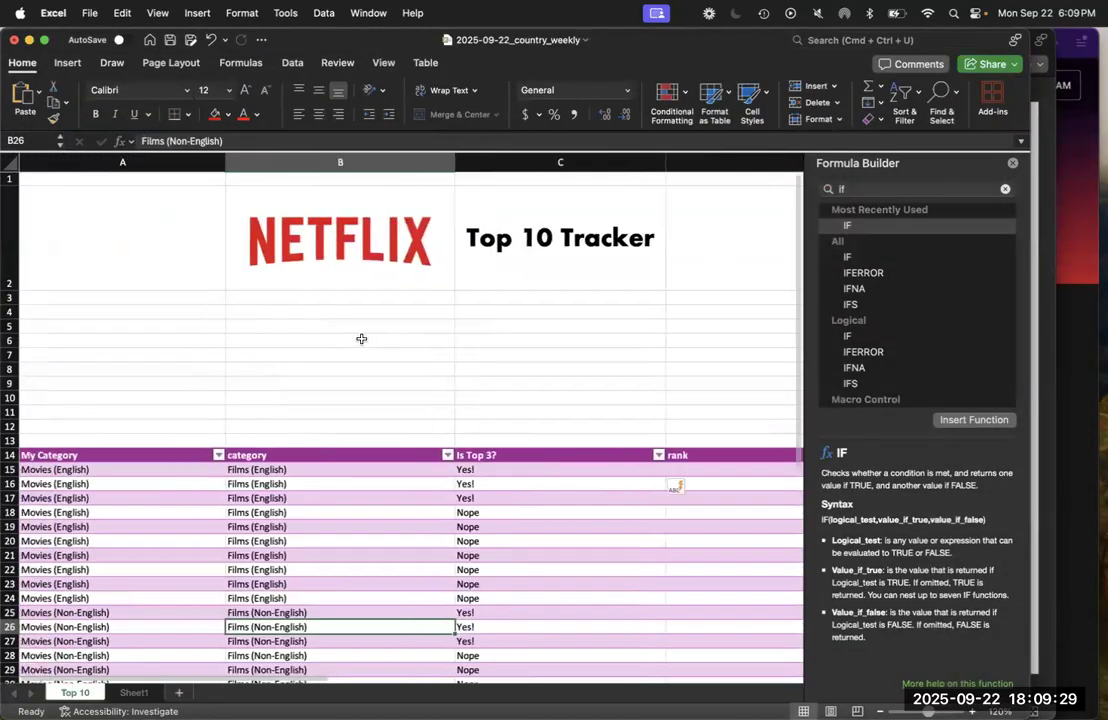
left_click(313, 310)
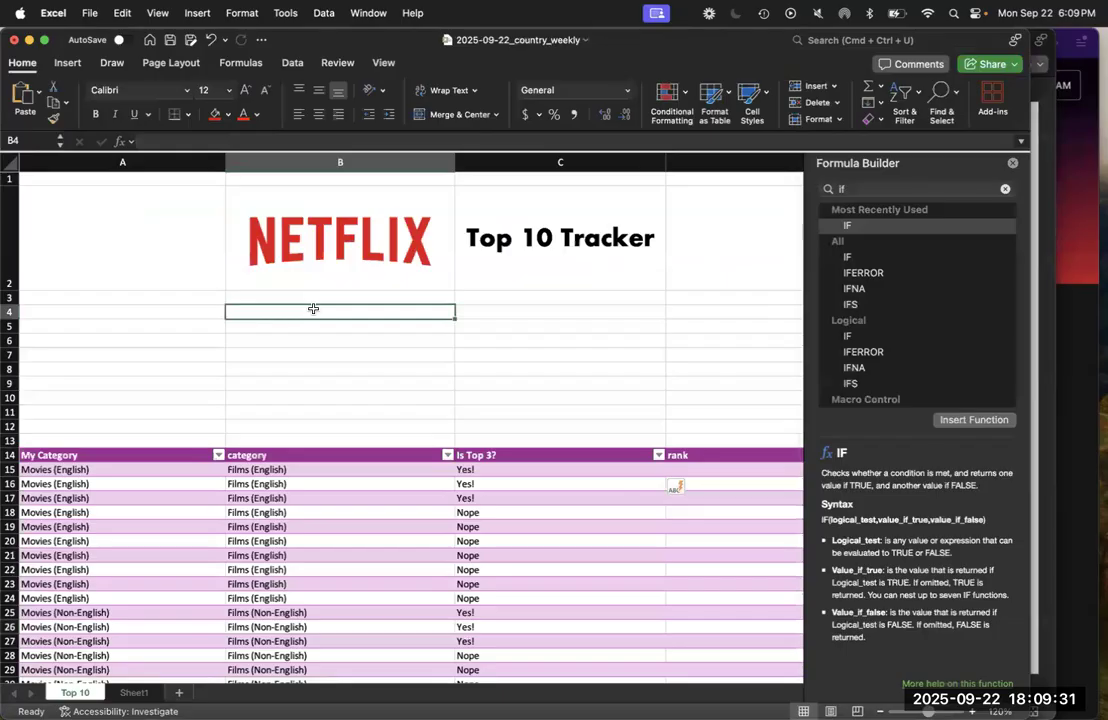
left_click(315, 326)
type("Average Run")
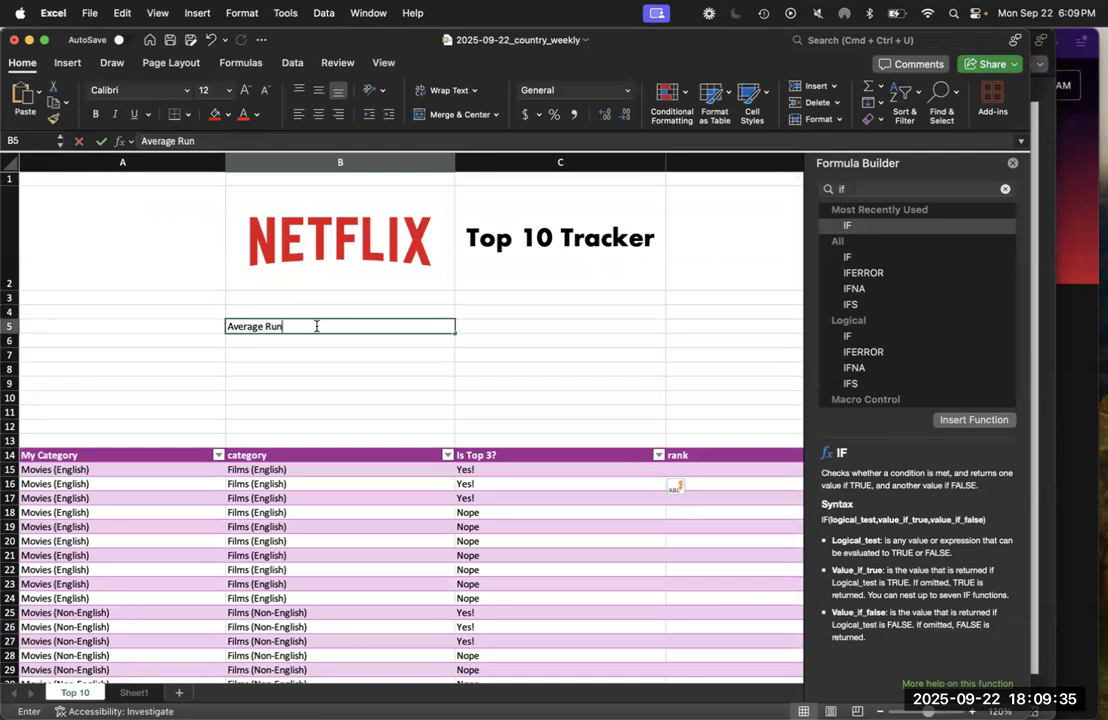
type("time")
key("Return")
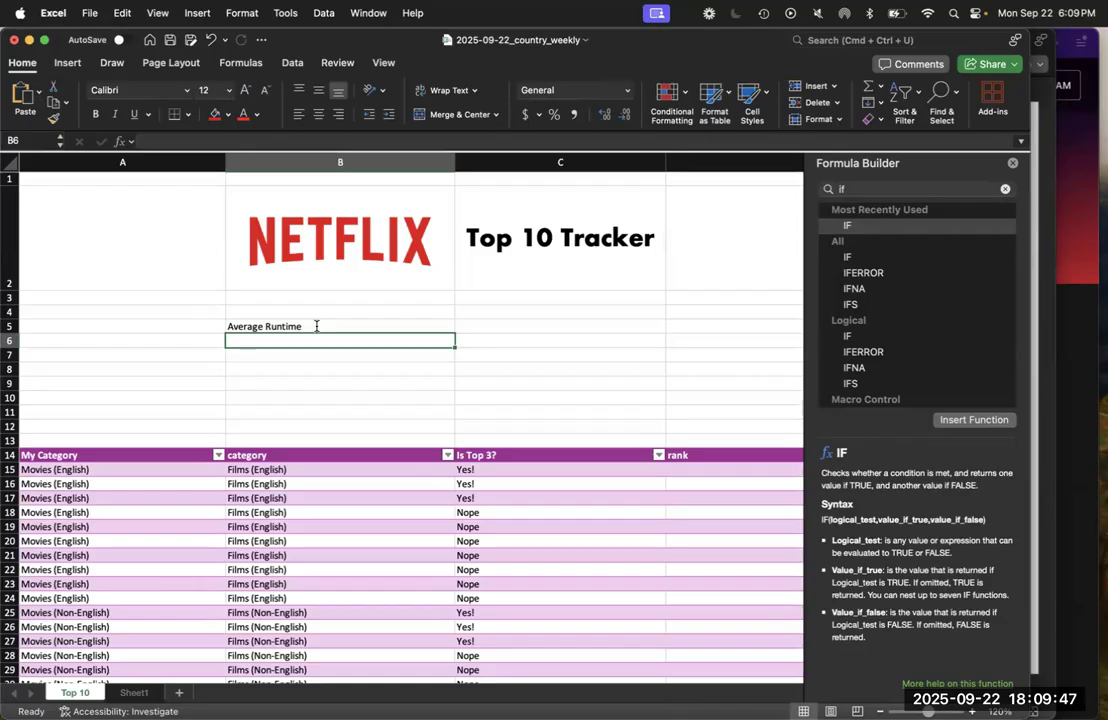
Start an AVERAGE formula in cell B6 and look up the AVERAGE function in the Formula Builder
type("=")
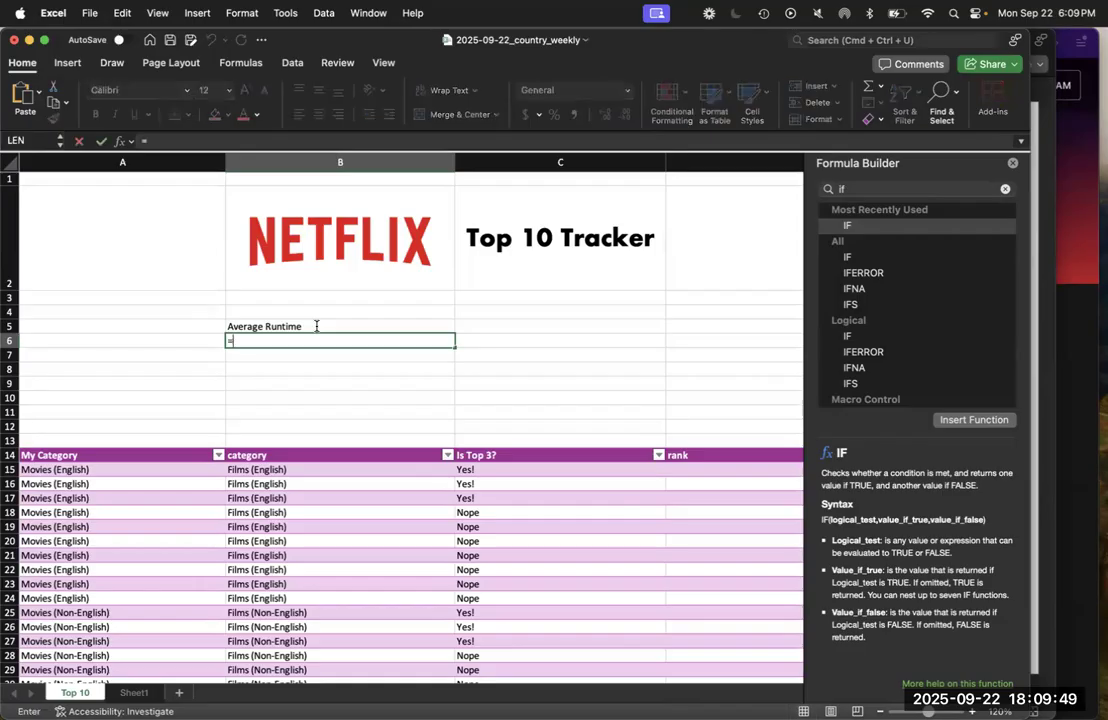
type("average(")
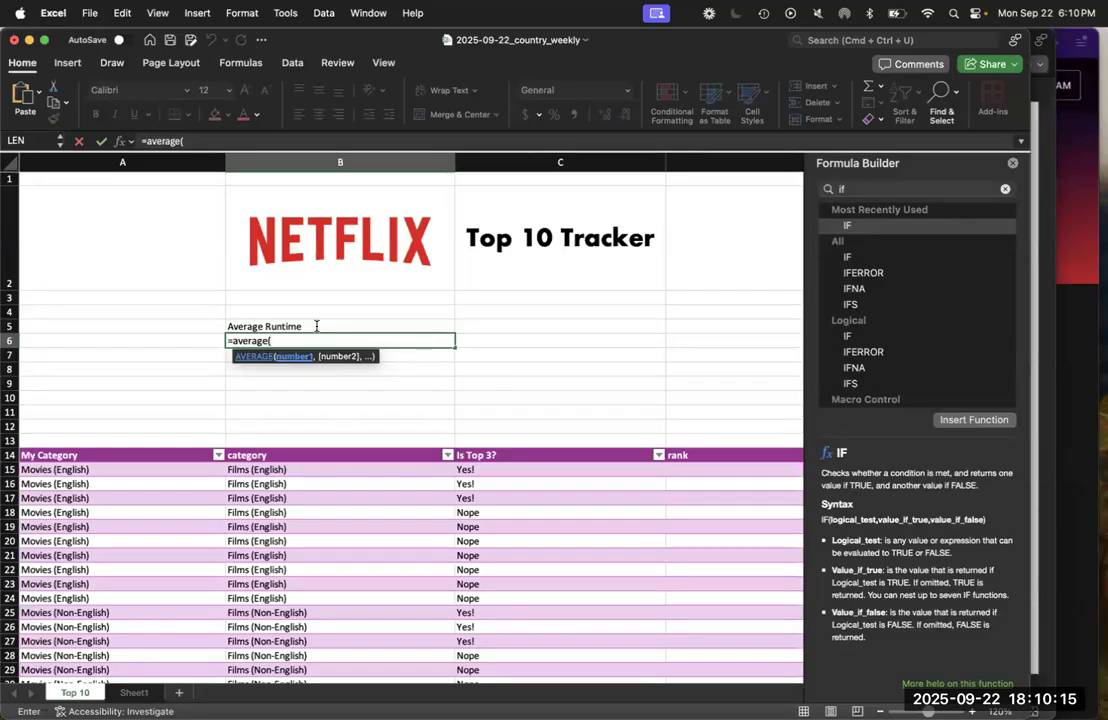
left_click(1005, 189)
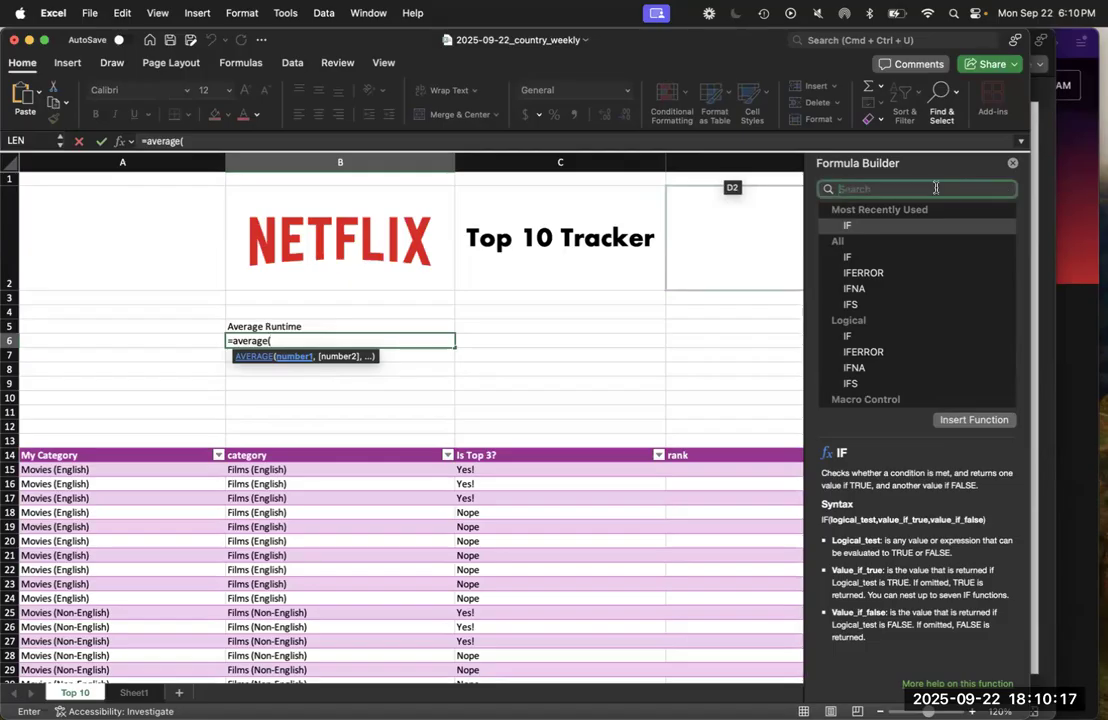
type("average")
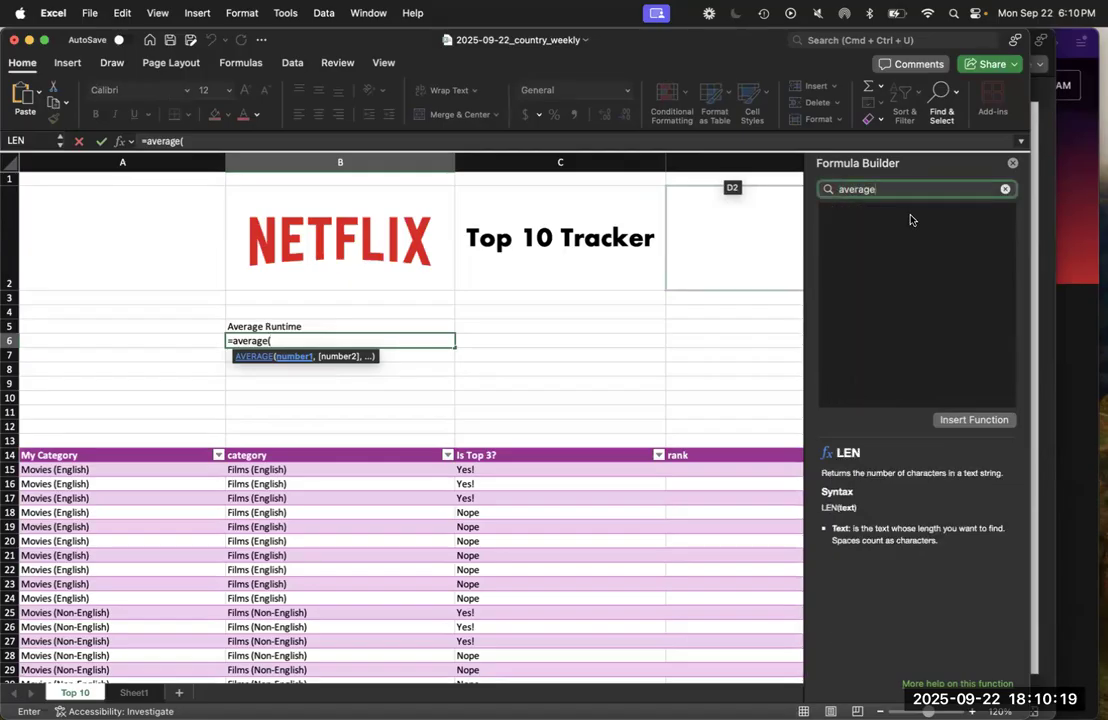
key("Return")
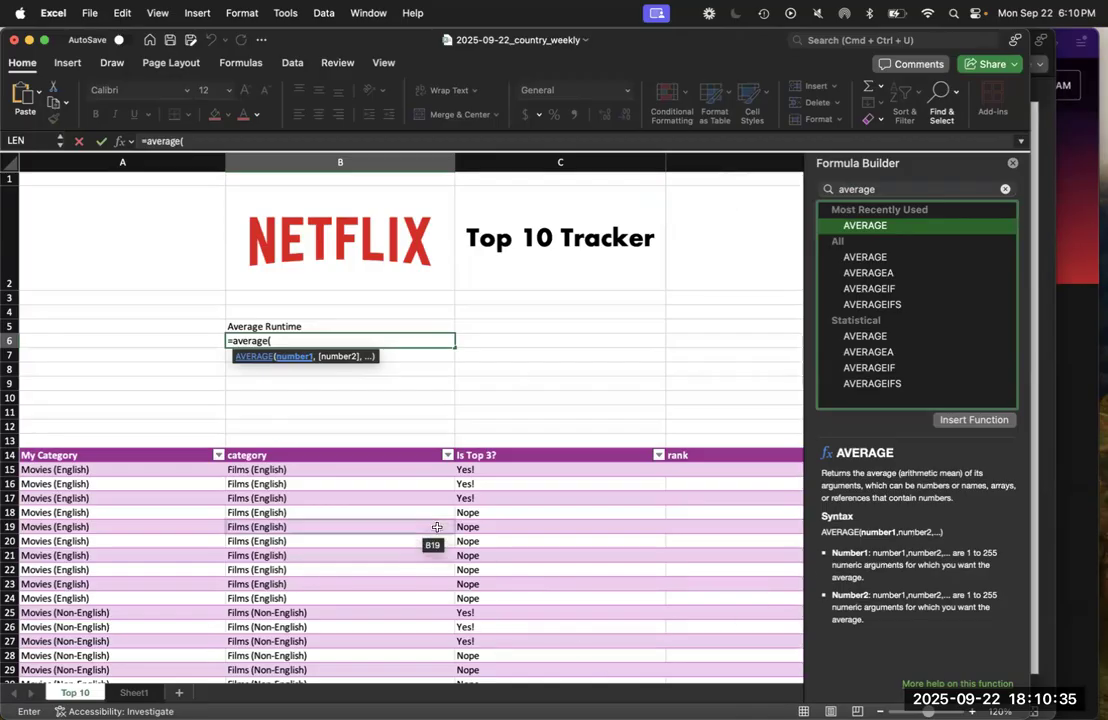
Supply the table's whole runtime column, Table1[runtime], as the AVERAGE argument, close the parenthesis and enter the formula
scroll(400, 423, "right", 3)
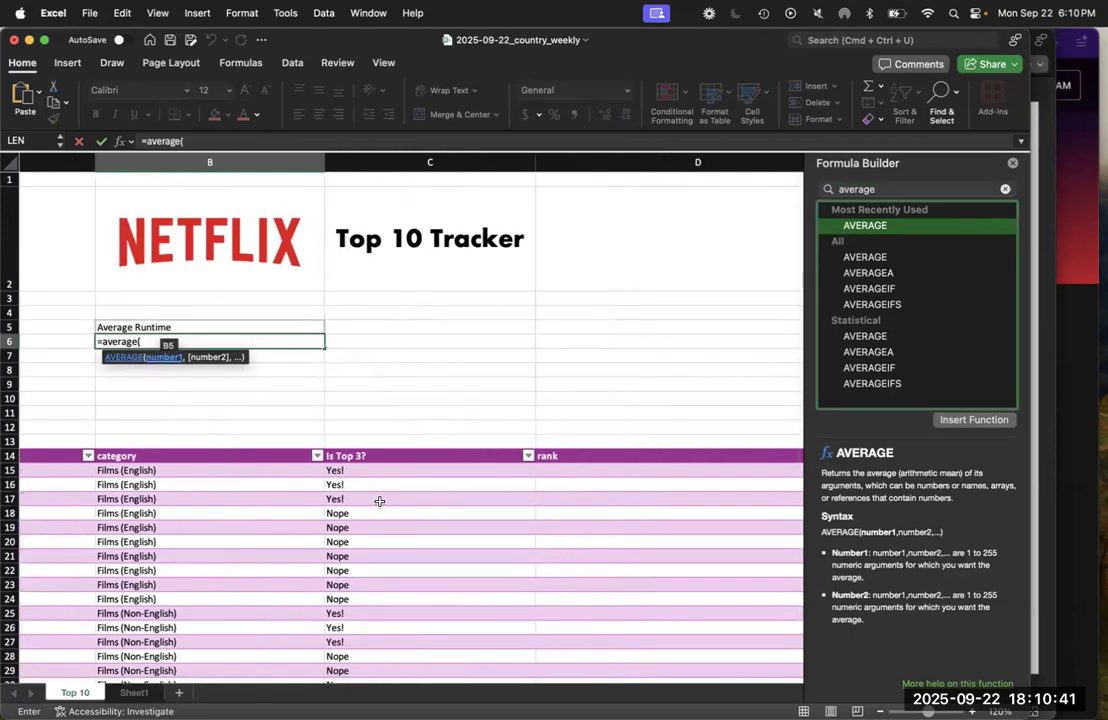
scroll(474, 541, "right", 5)
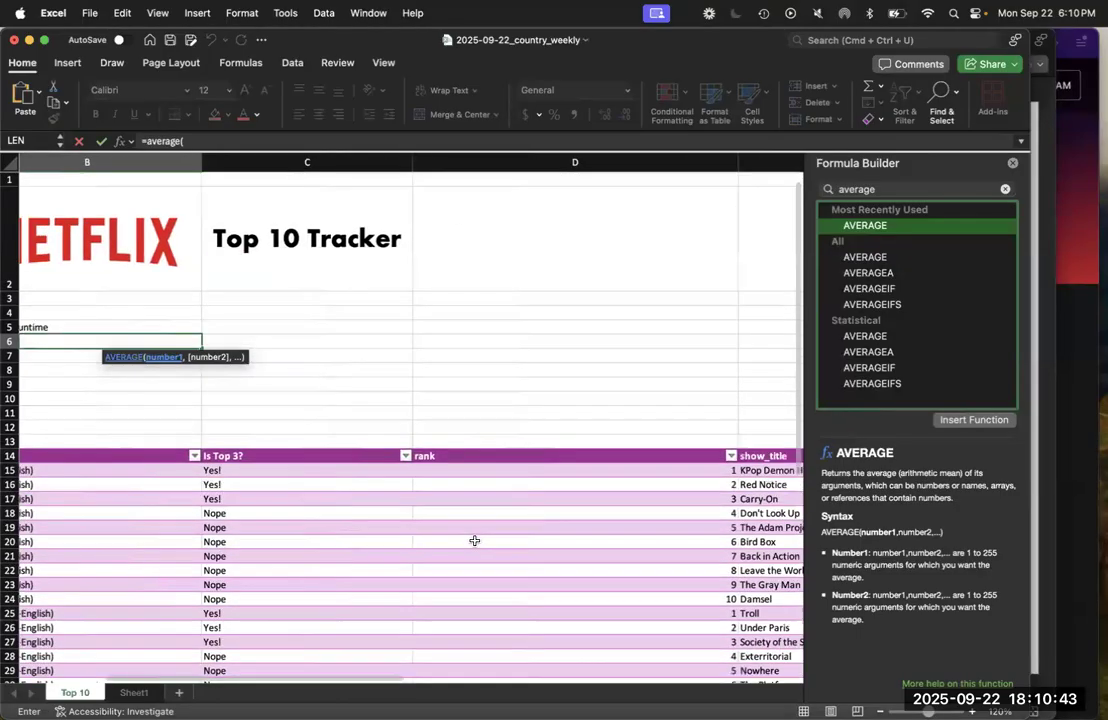
scroll(474, 541, "right", 10)
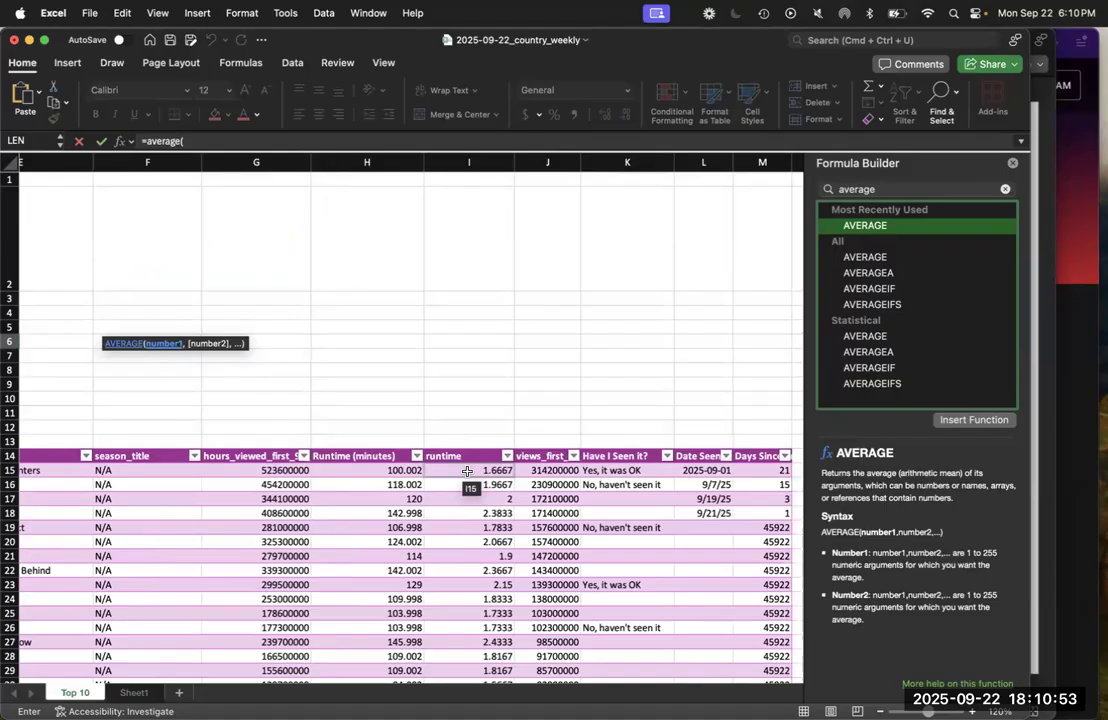
left_click(467, 471)
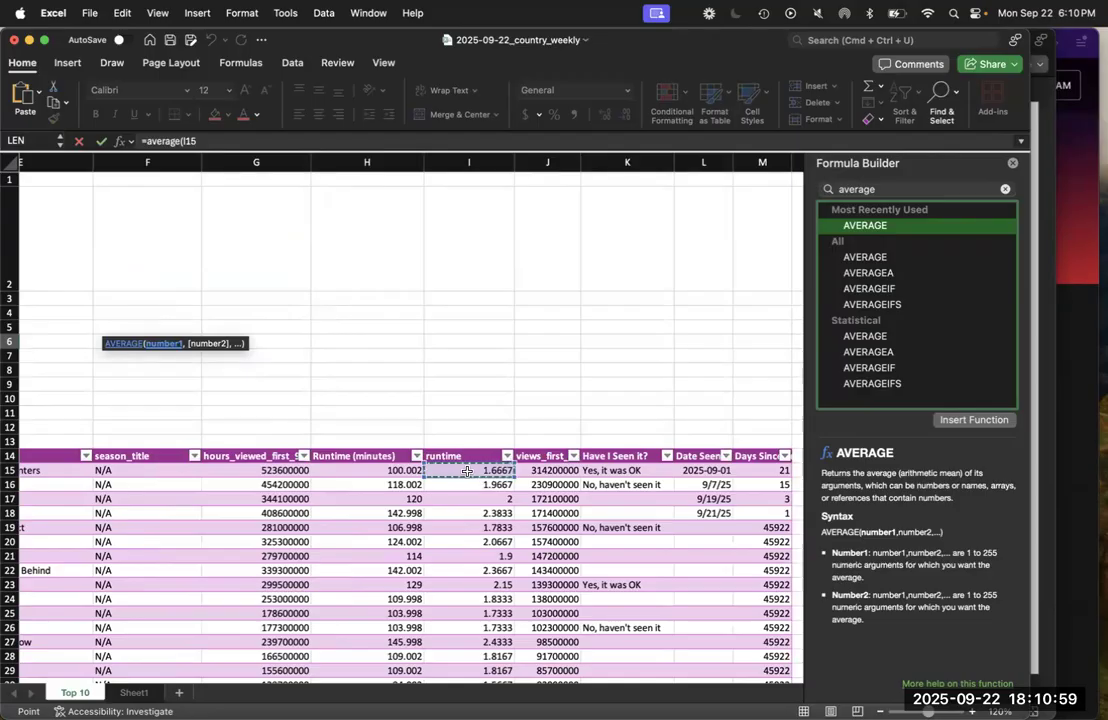
key("Down")
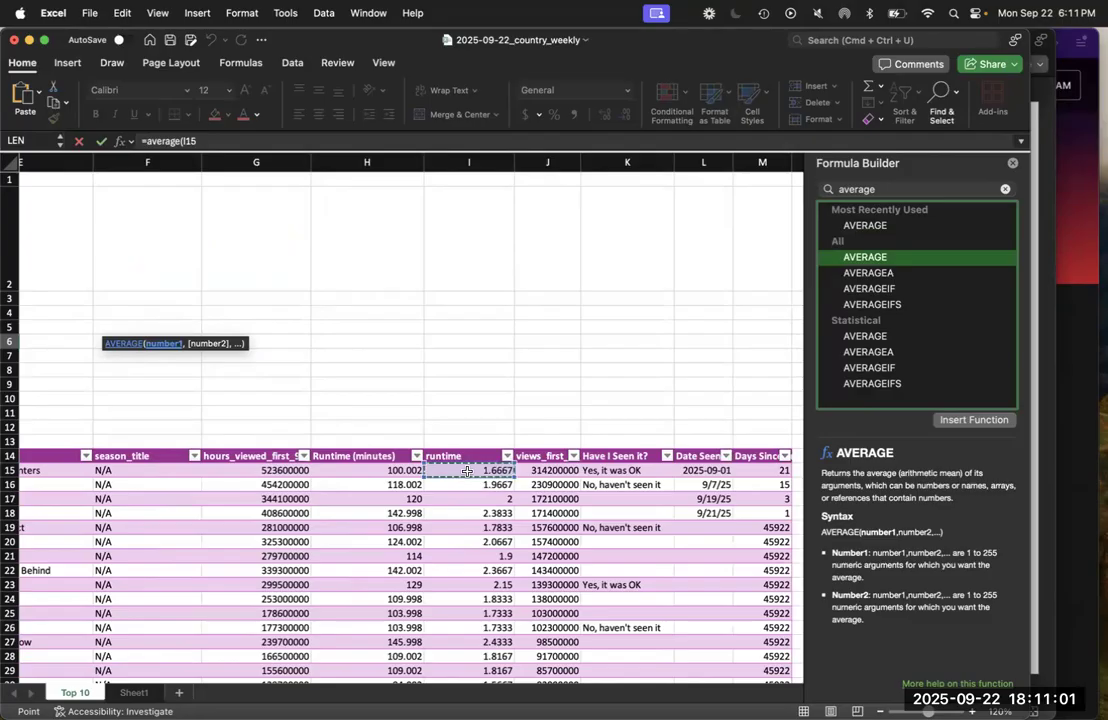
key("Down")
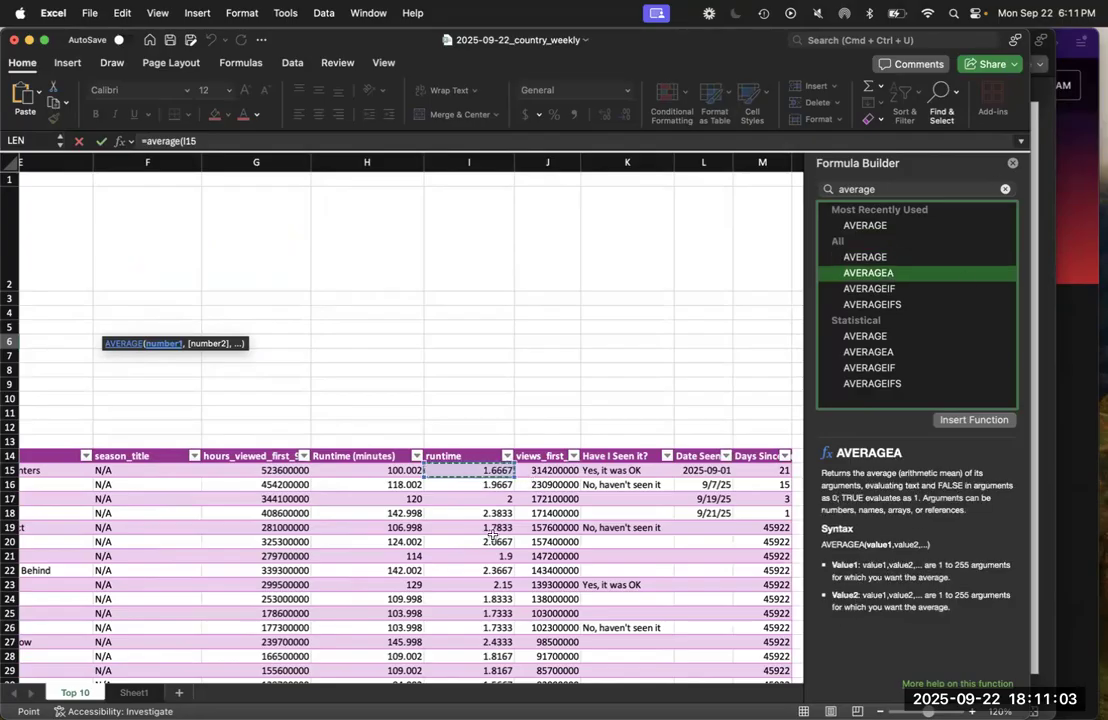
left_click_drag(473, 473, 473, 638)
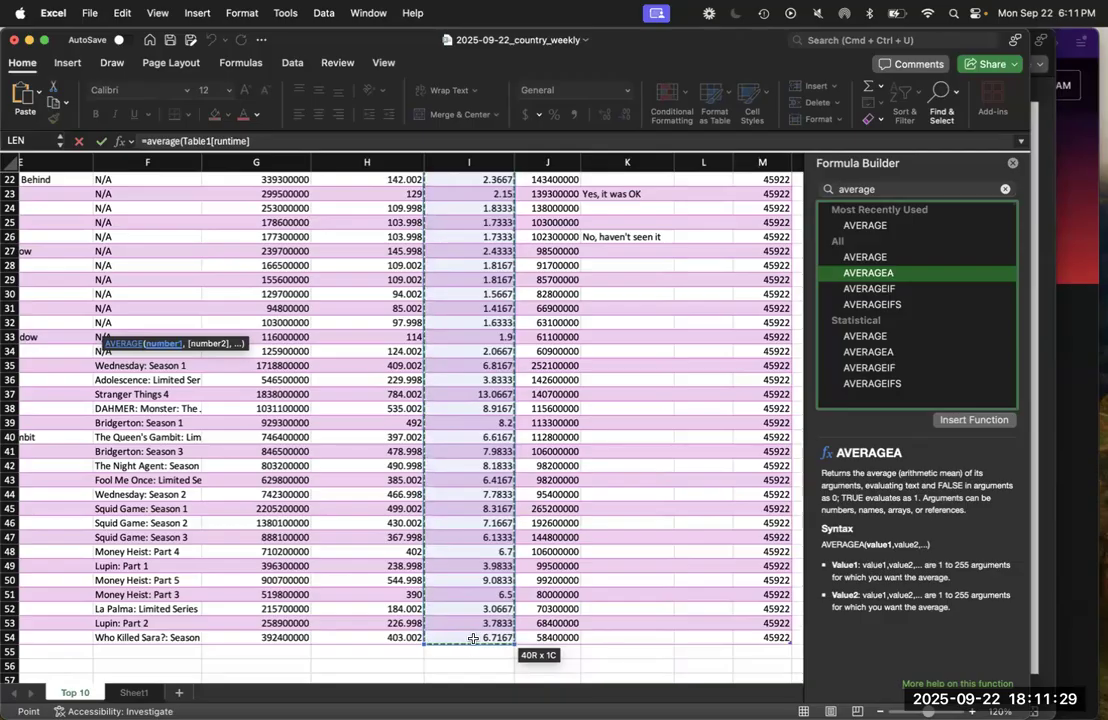
left_click(276, 143)
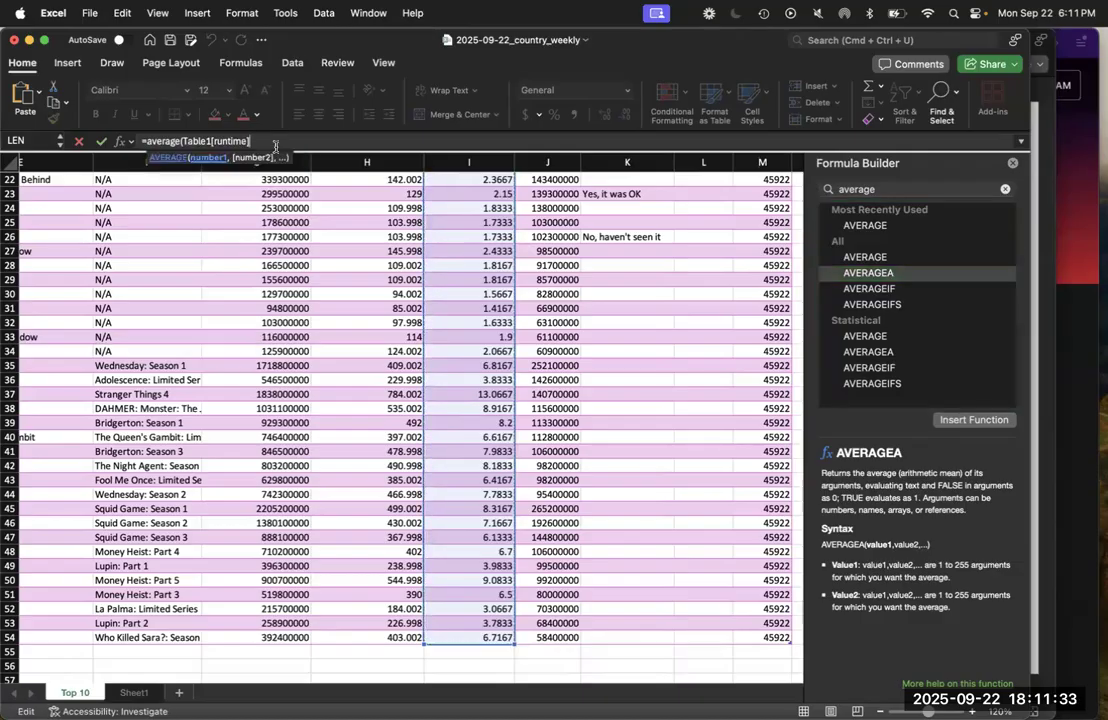
type(")")
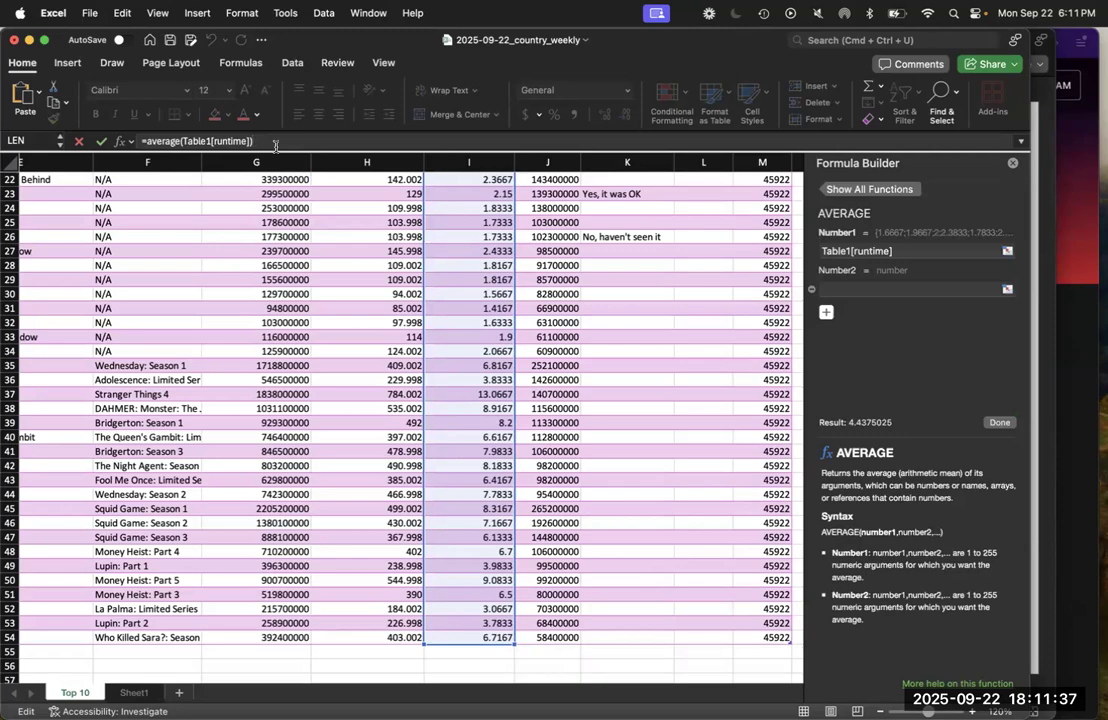
key("Escape")
Format cells B5:B6 as a table with headers, using a purple Medium table style
scroll(341, 307, "up", 5)
scroll(341, 307, "left", 2)
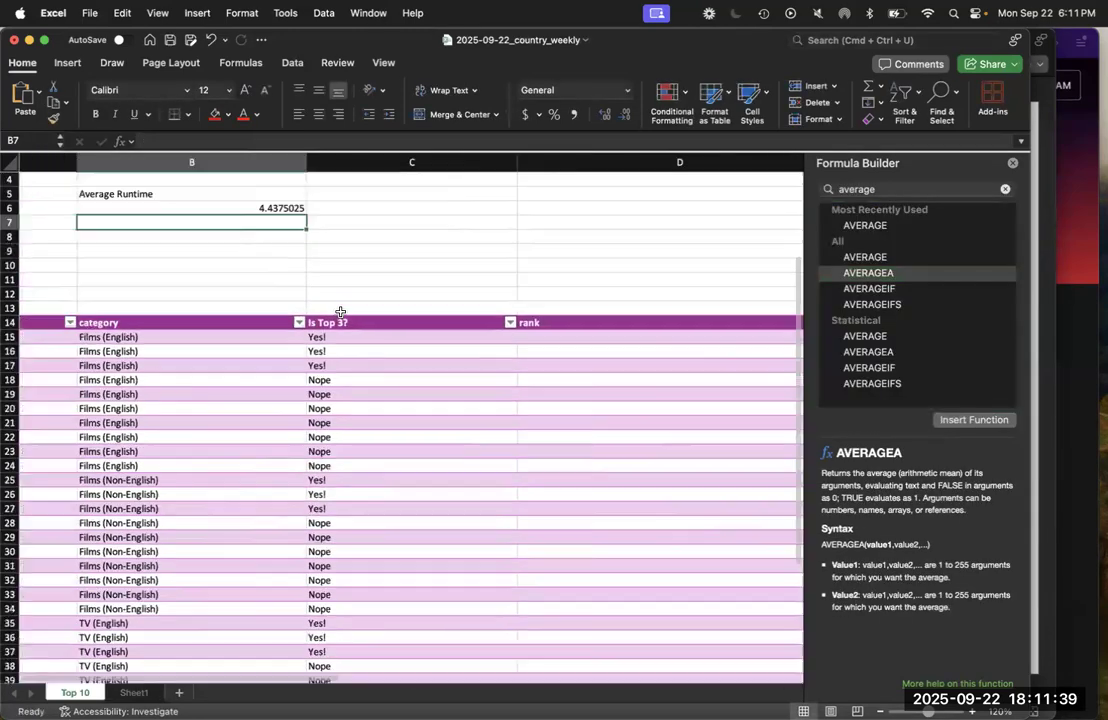
scroll(340, 312, "up", 1)
scroll(340, 312, "left", 1)
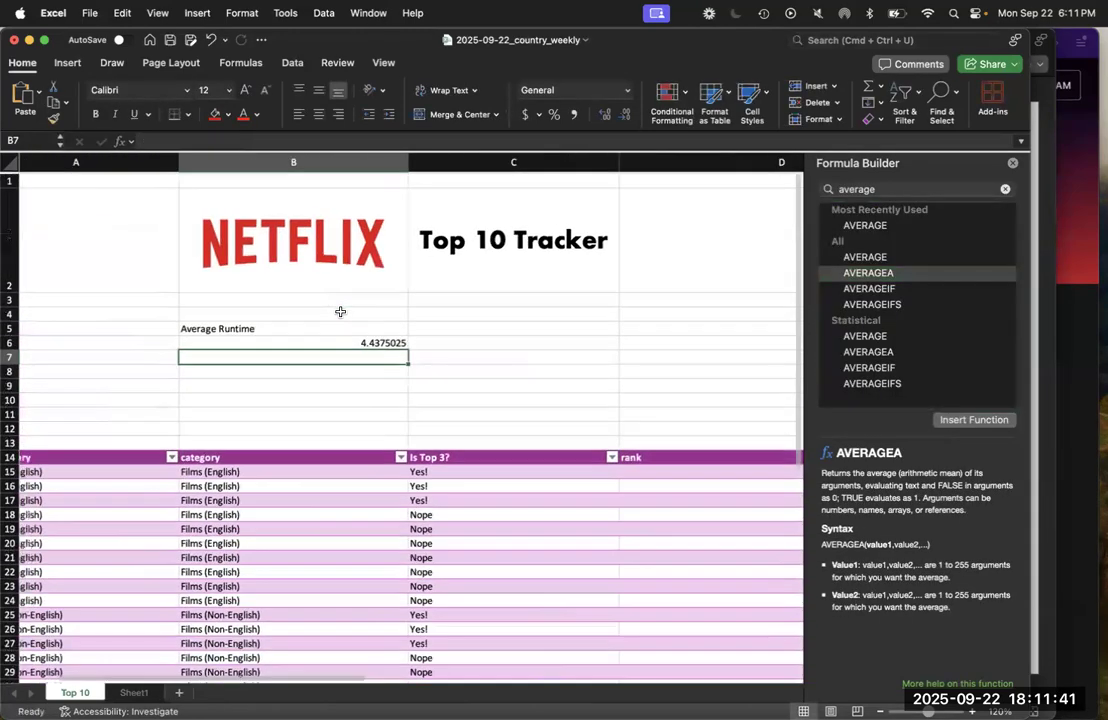
left_click(341, 342)
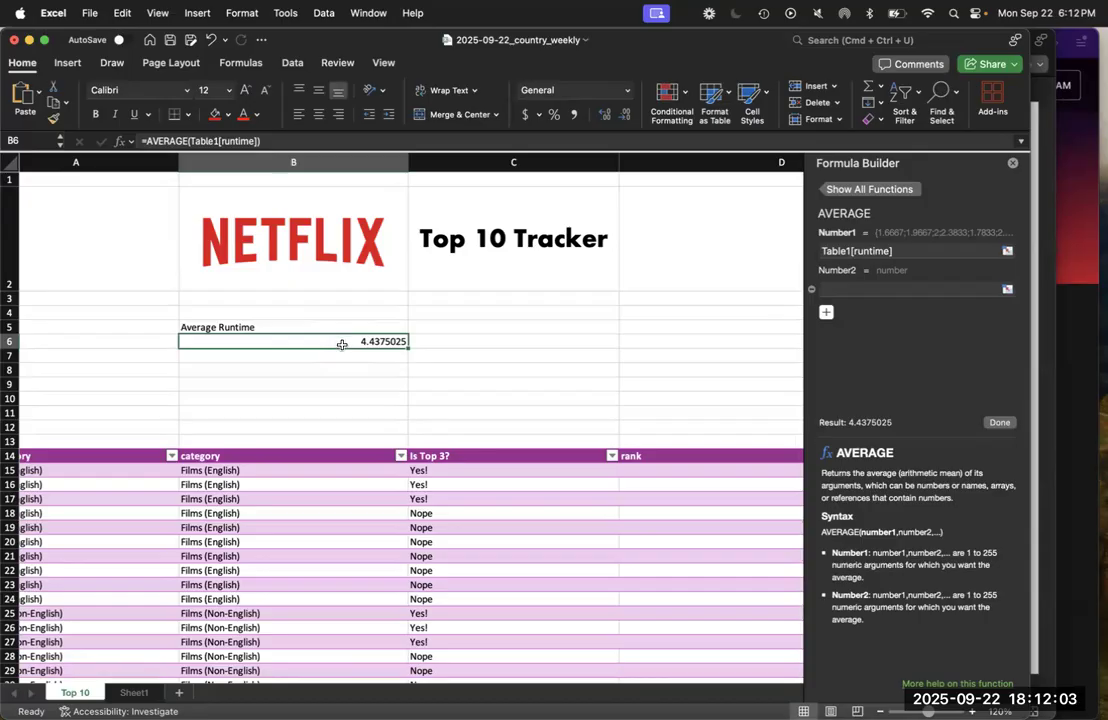
left_click(337, 381)
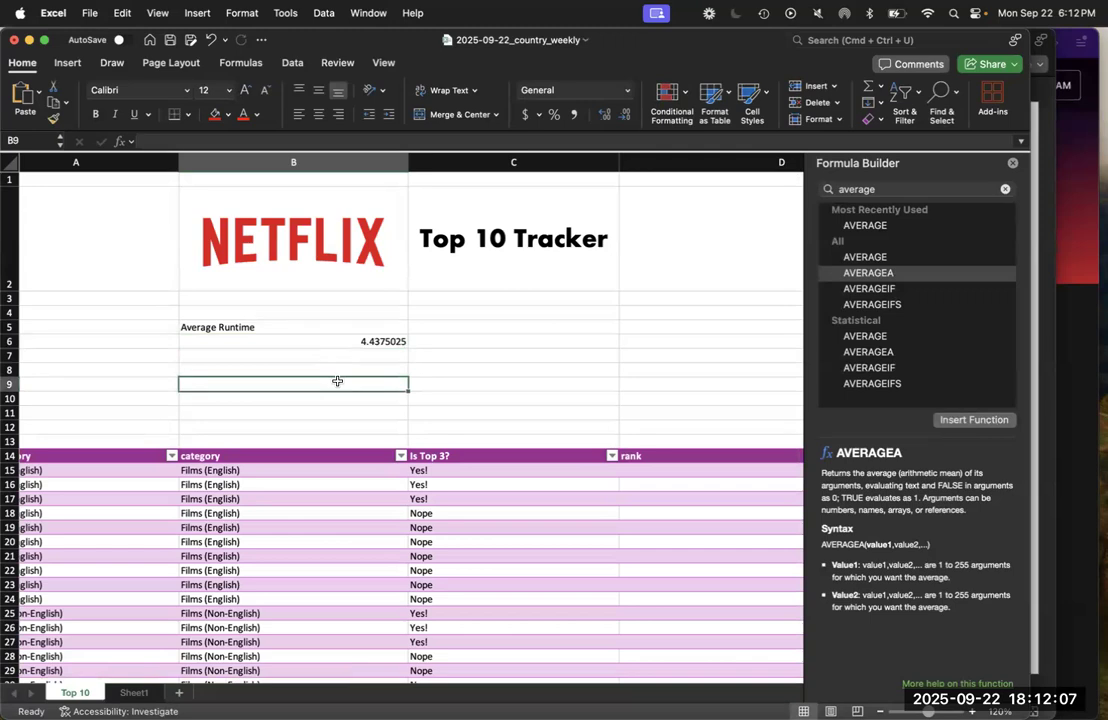
left_click_drag(335, 328, 336, 343)
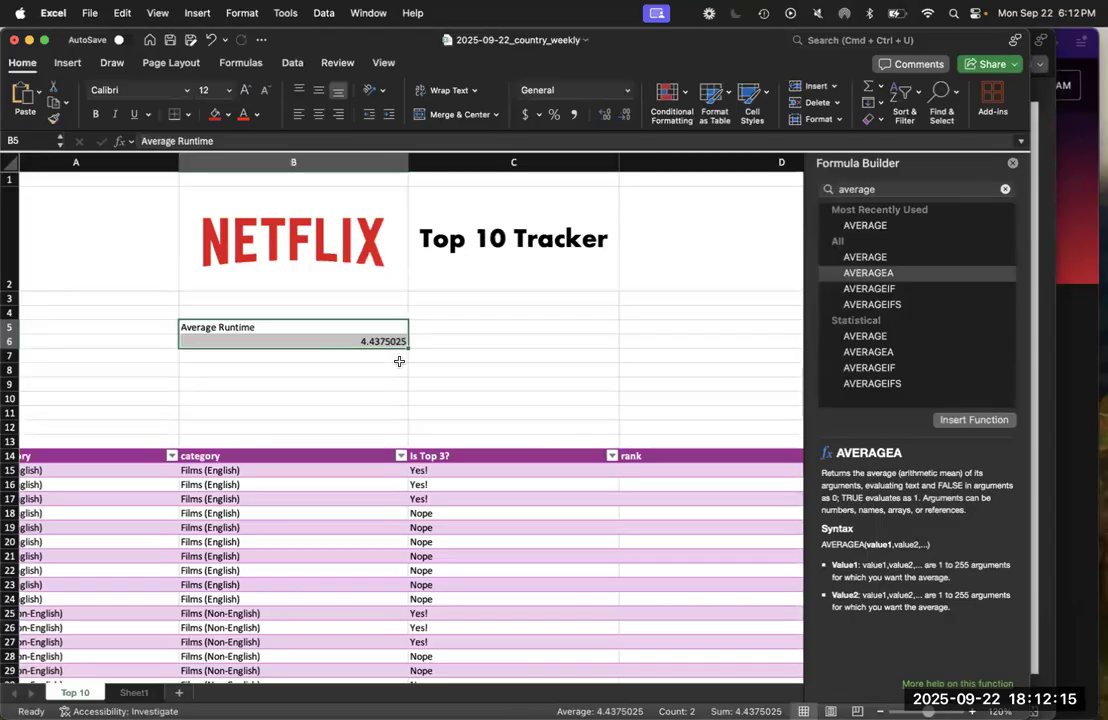
left_click(714, 95)
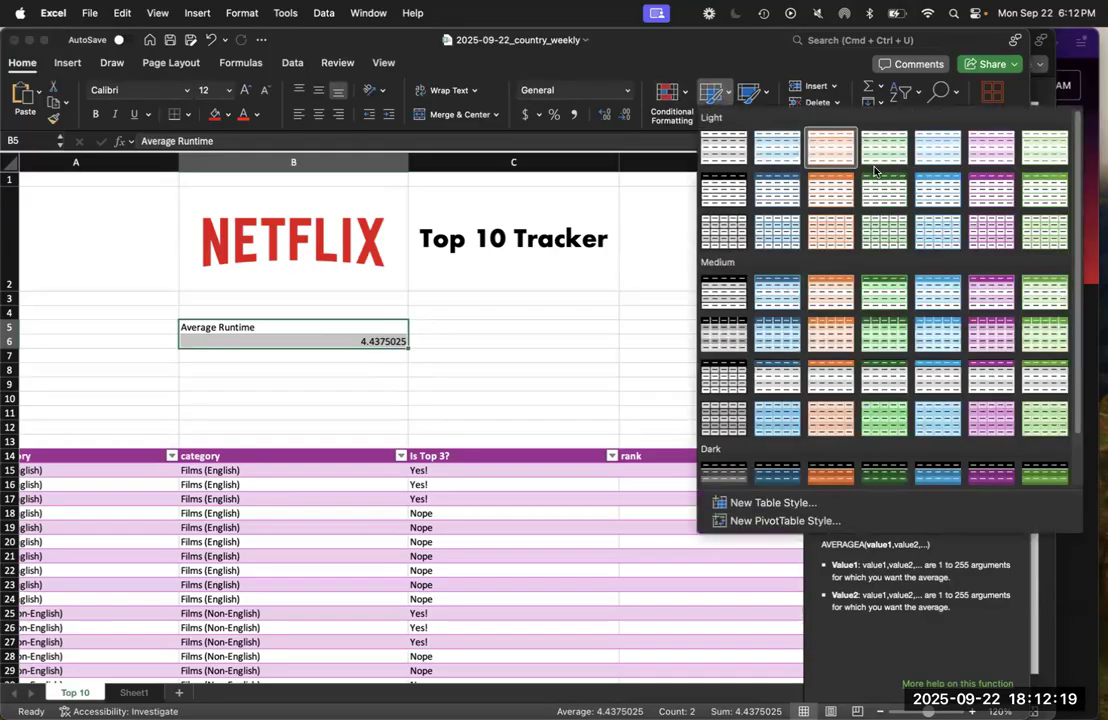
left_click(993, 296)
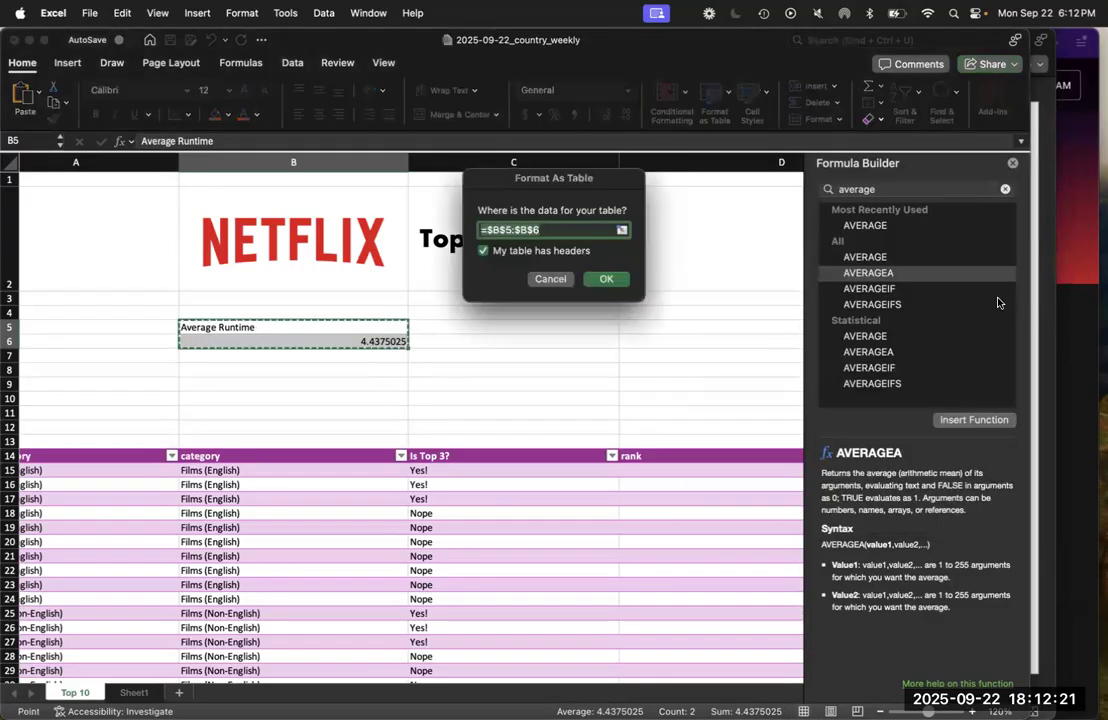
left_click(604, 280)
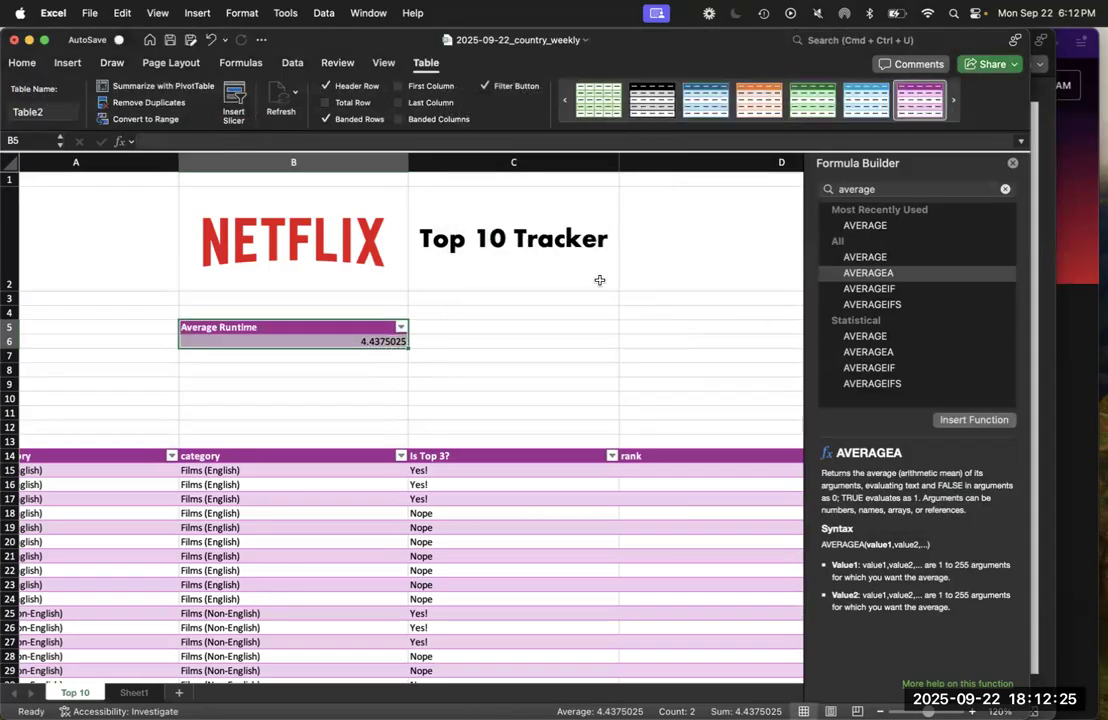
left_click(337, 397)
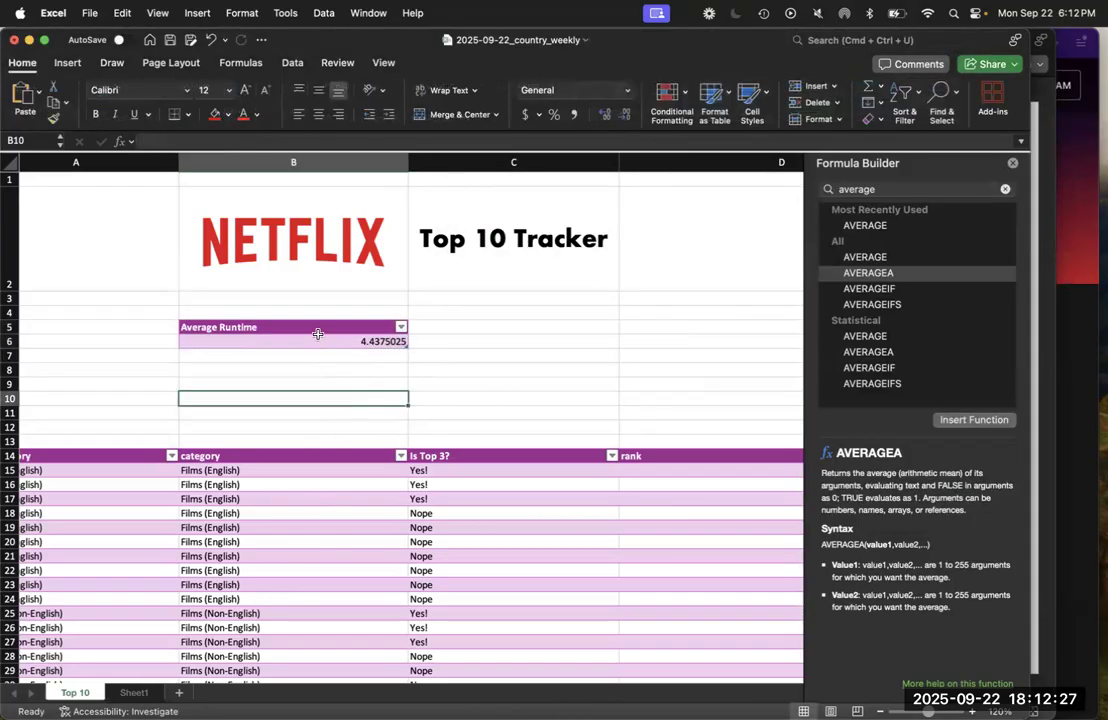
Center the Average Runtime label and its result in B5:B6 both horizontally and vertically
left_click_drag(314, 329, 312, 341)
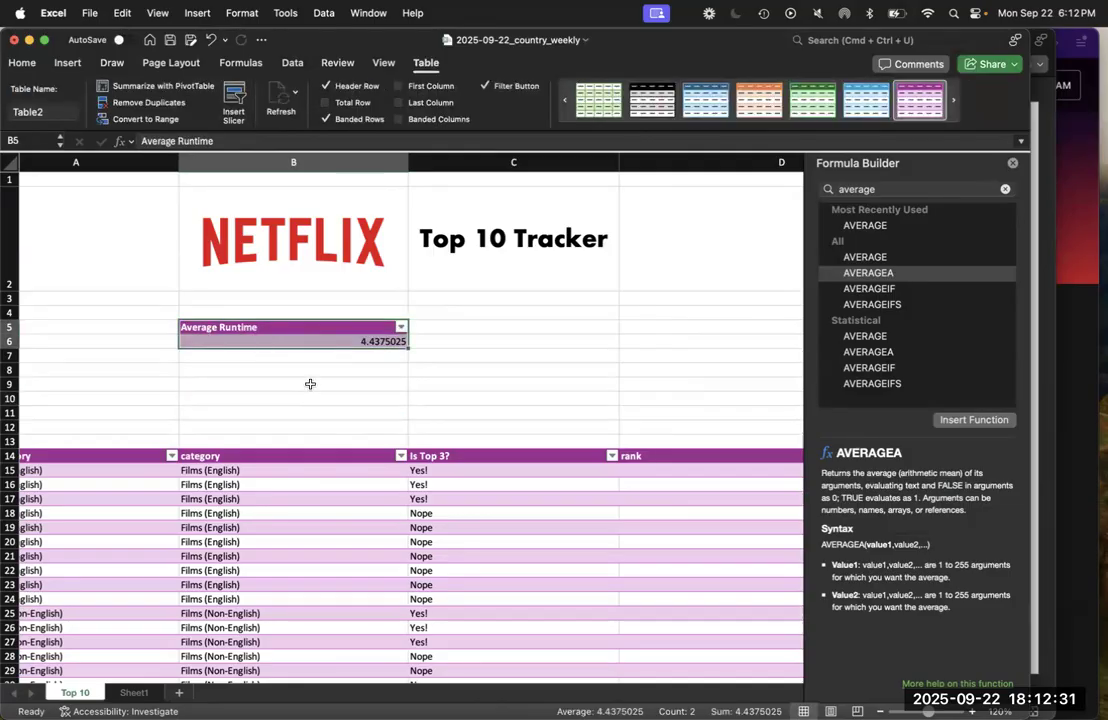
left_click(22, 63)
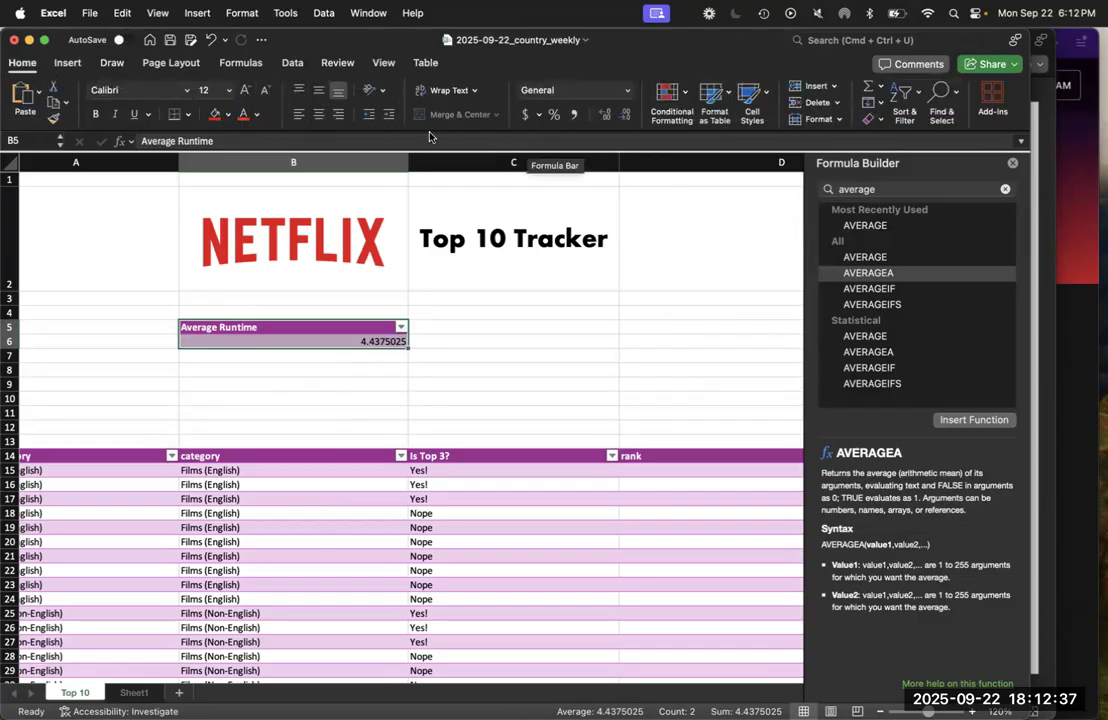
left_click(318, 113)
left_click(318, 92)
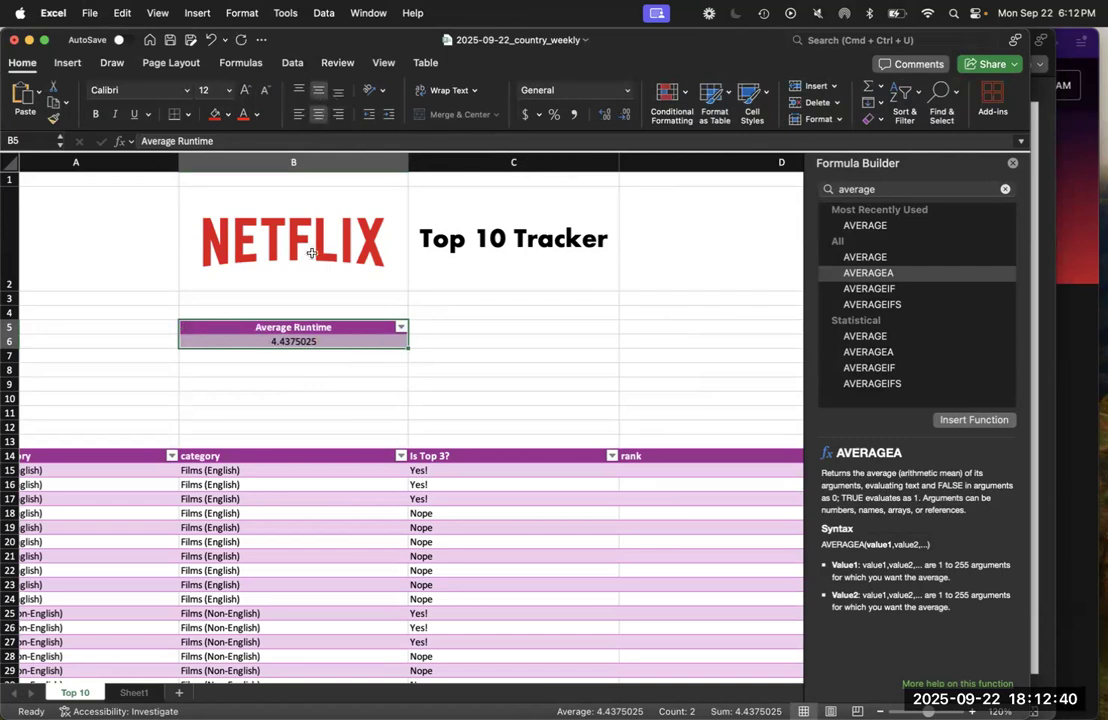
Reduce the average in B6 to one decimal place and save the workbook
left_click(301, 345)
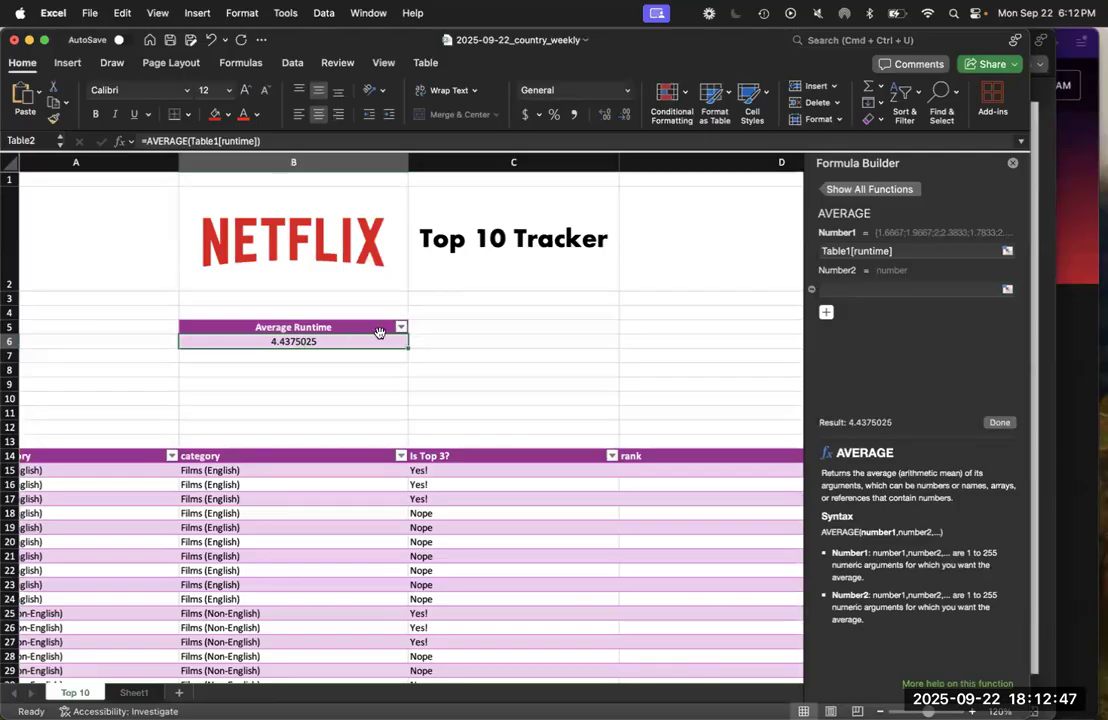
left_click(624, 116)
left_click(624, 116)
left_click(624, 116)
left_click(624, 116)
left_click(624, 116)
left_click(624, 116)
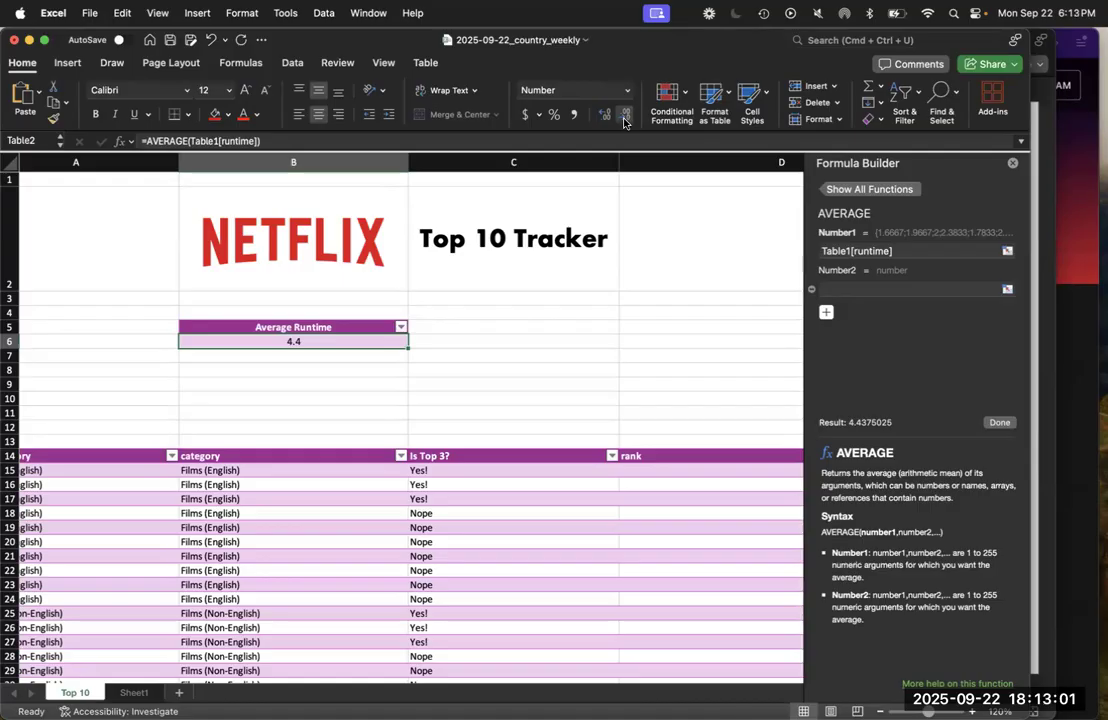
left_click(519, 346)
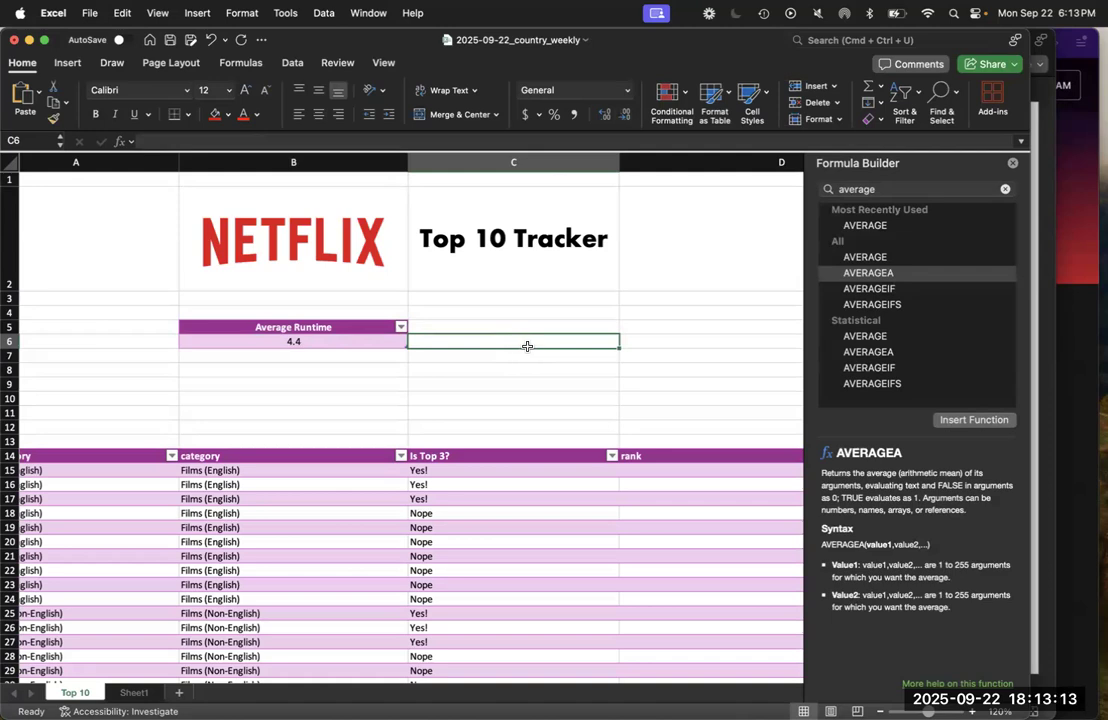
key("super+s")
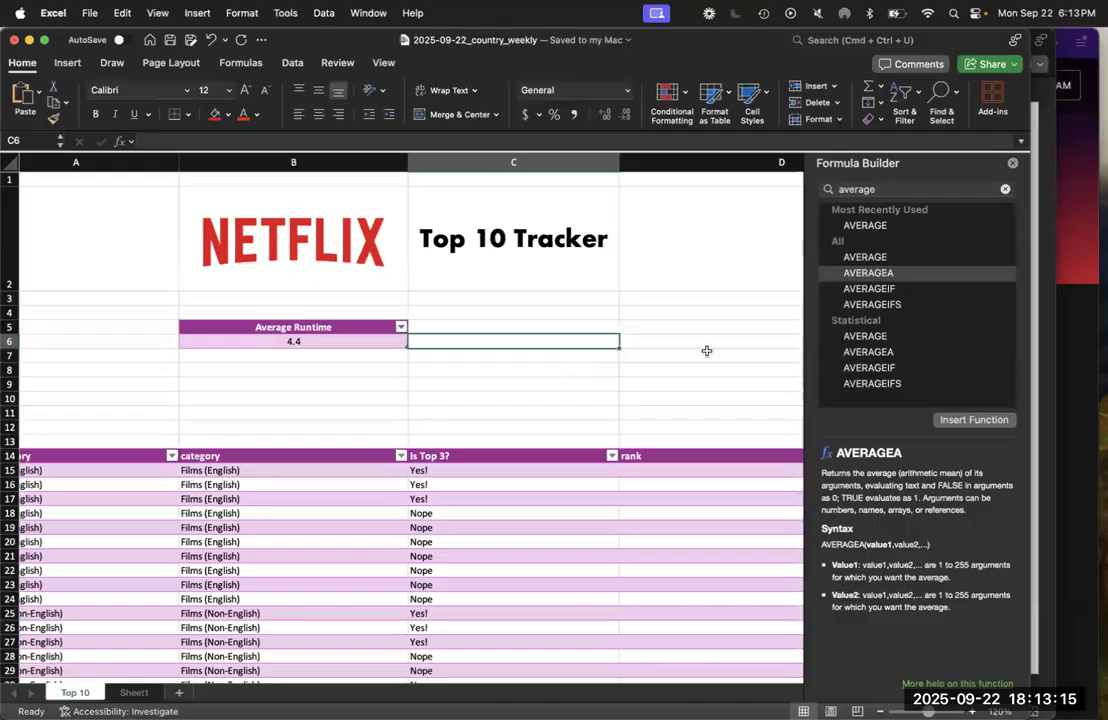
Read the PowerPoint slides on summary formulas with logic and SUMIF, checking the runtime and Have I Seen It? columns in the Excel table
key("super+Tab")
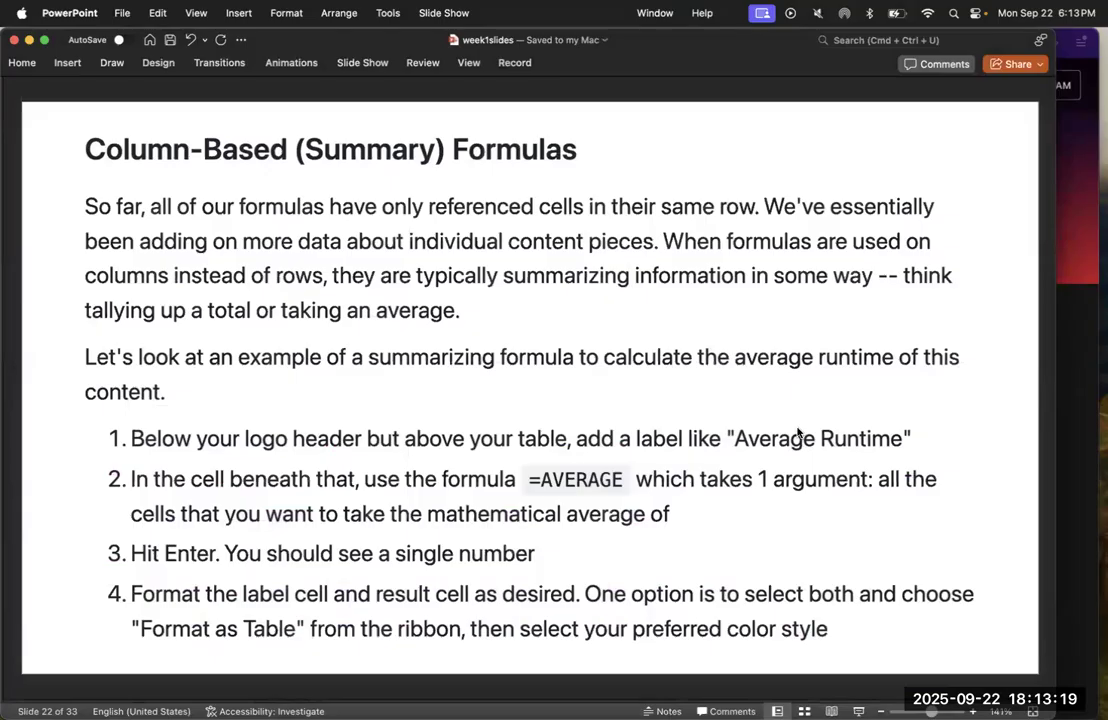
key("Down")
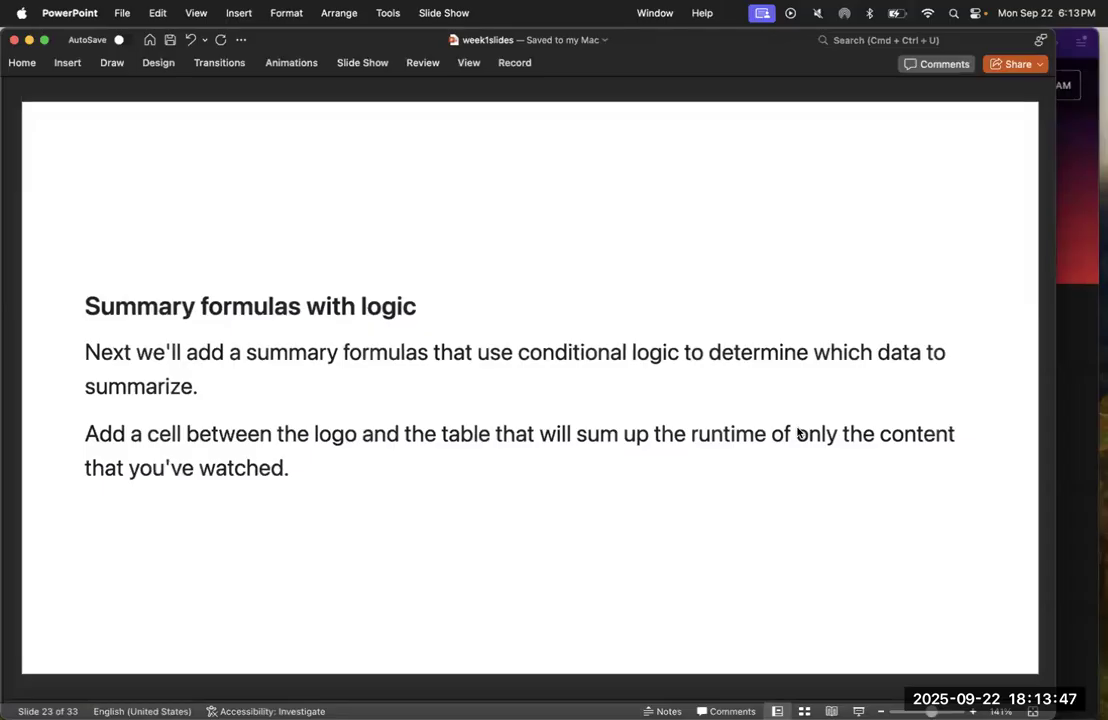
key("ctrl+Up")
left_click(796, 212)
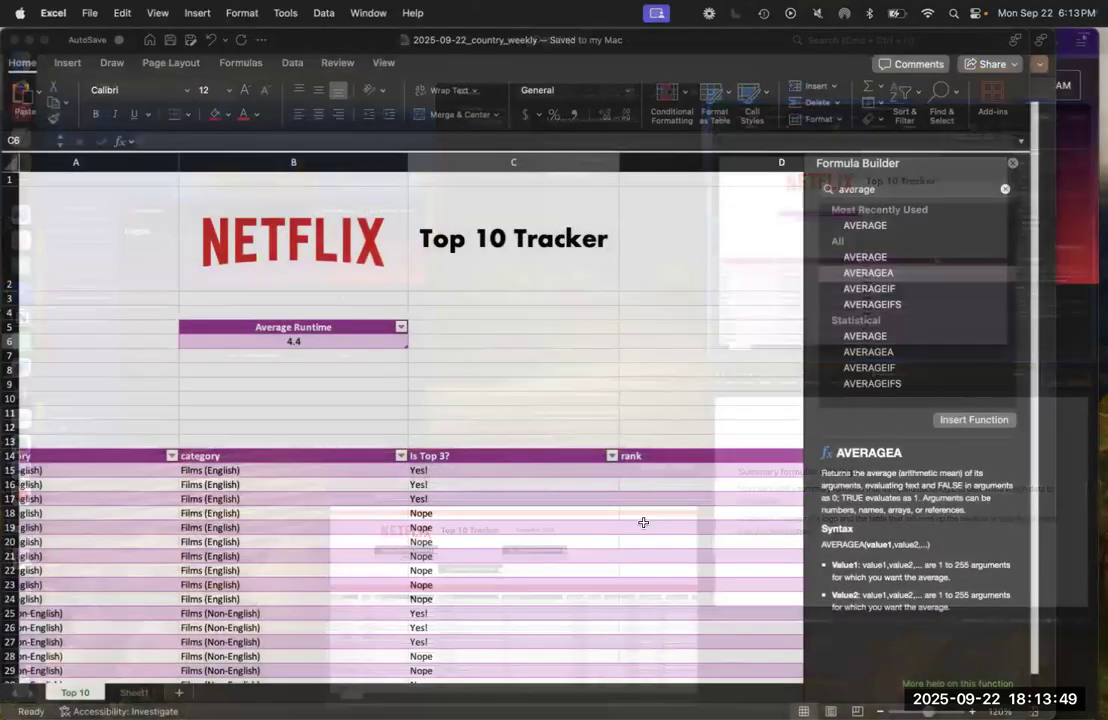
scroll(643, 522, "right", 10)
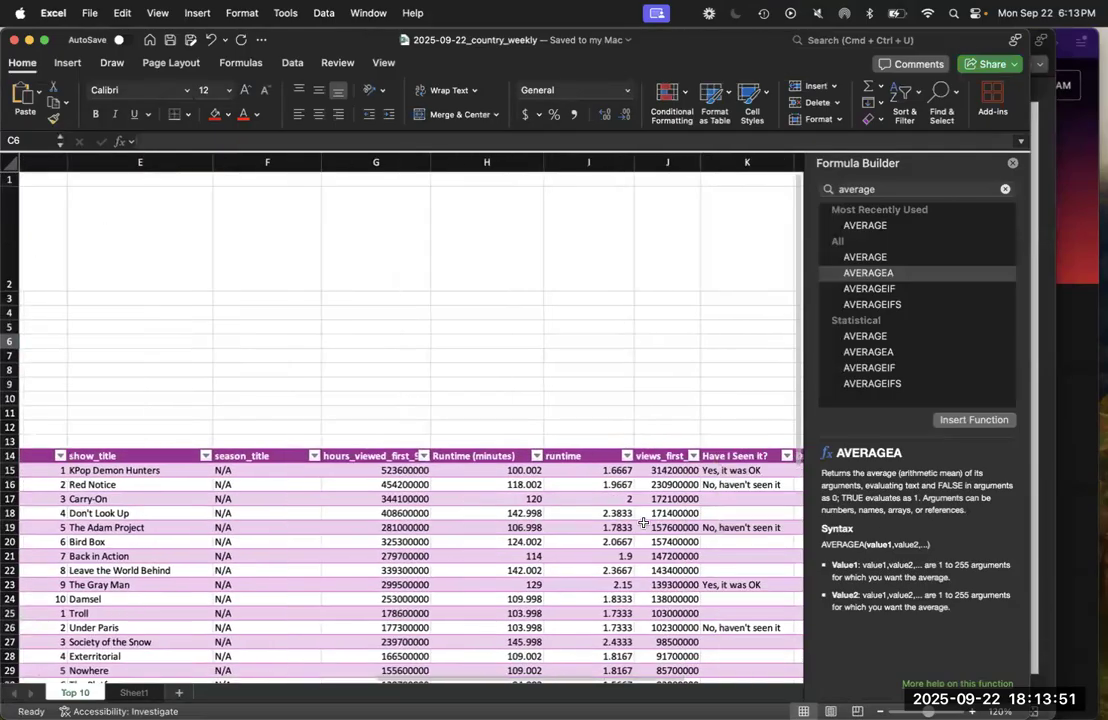
scroll(643, 522, "right", 5)
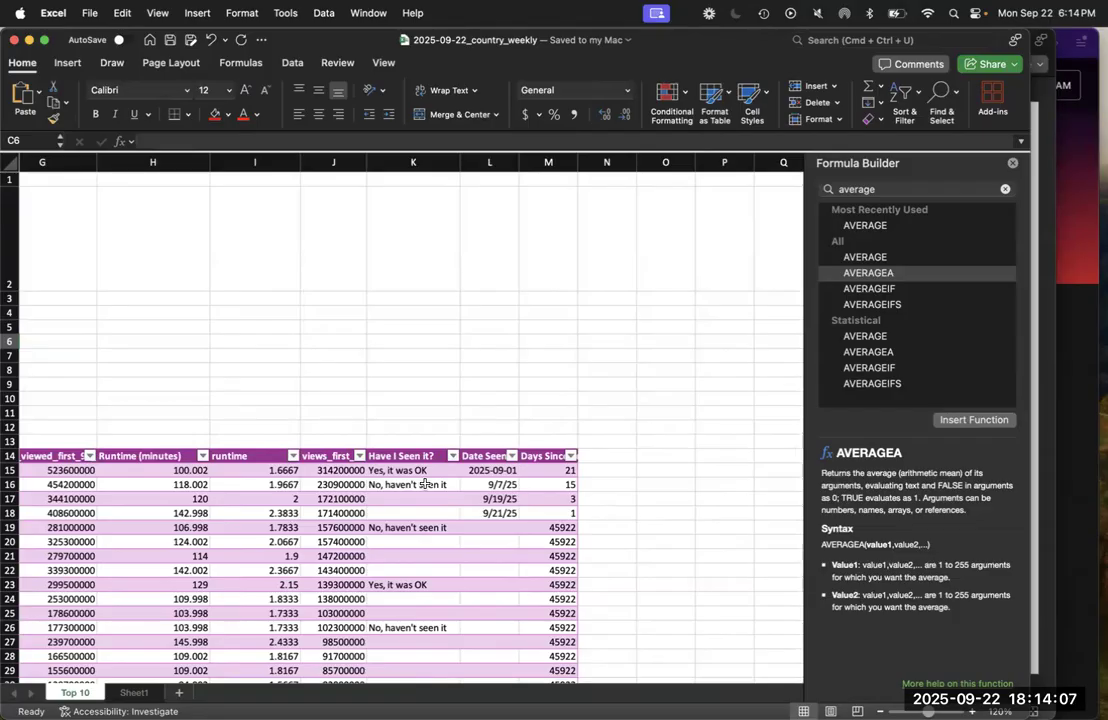
key("ctrl+Up")
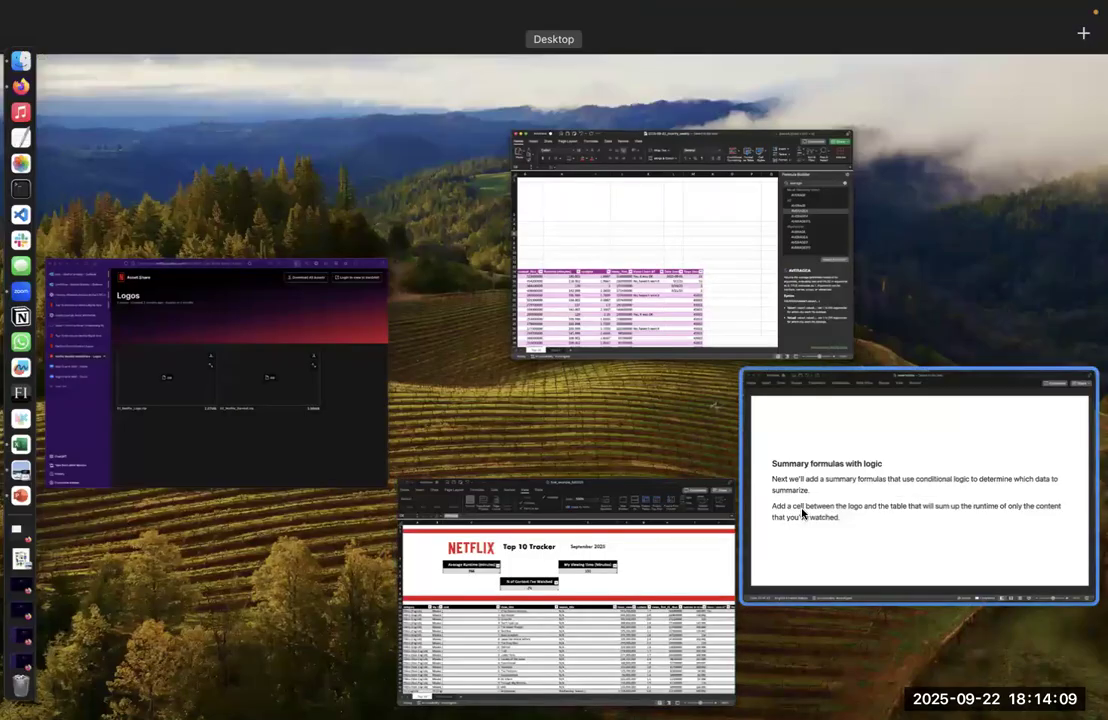
left_click(802, 514)
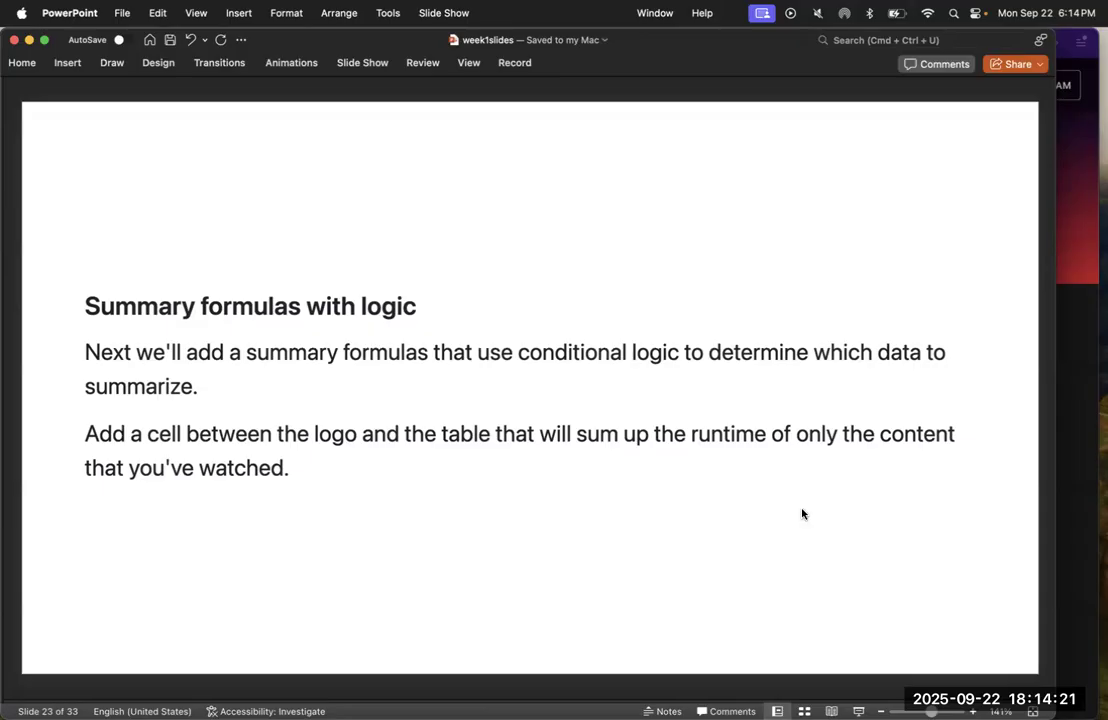
key("Down")
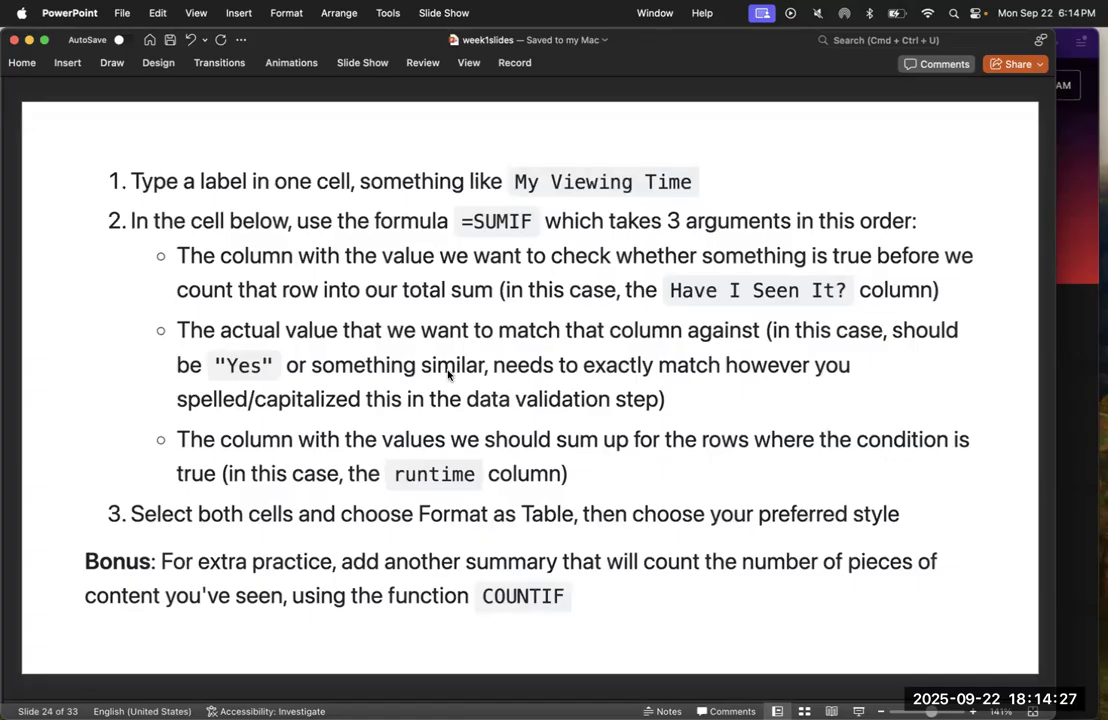
Switch back to Excel and enter the label My Viewing Time in cell D5 beside the Average Runtime summary
key("ctrl+Up")
left_click(878, 215)
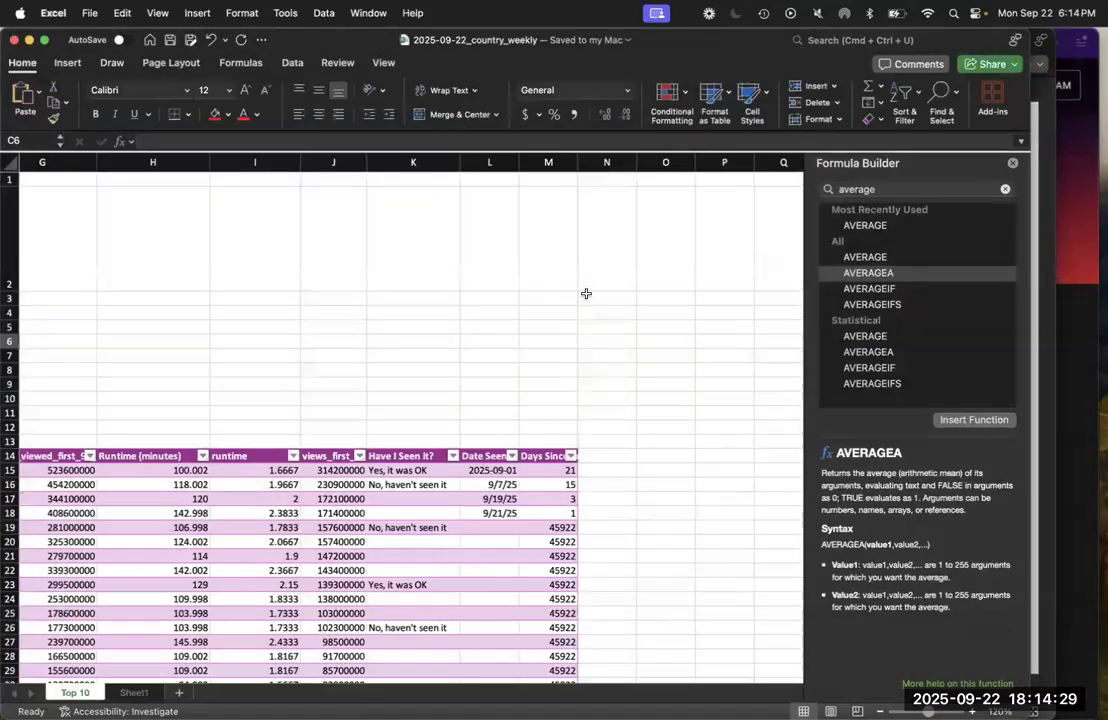
scroll(586, 293, "left", 10)
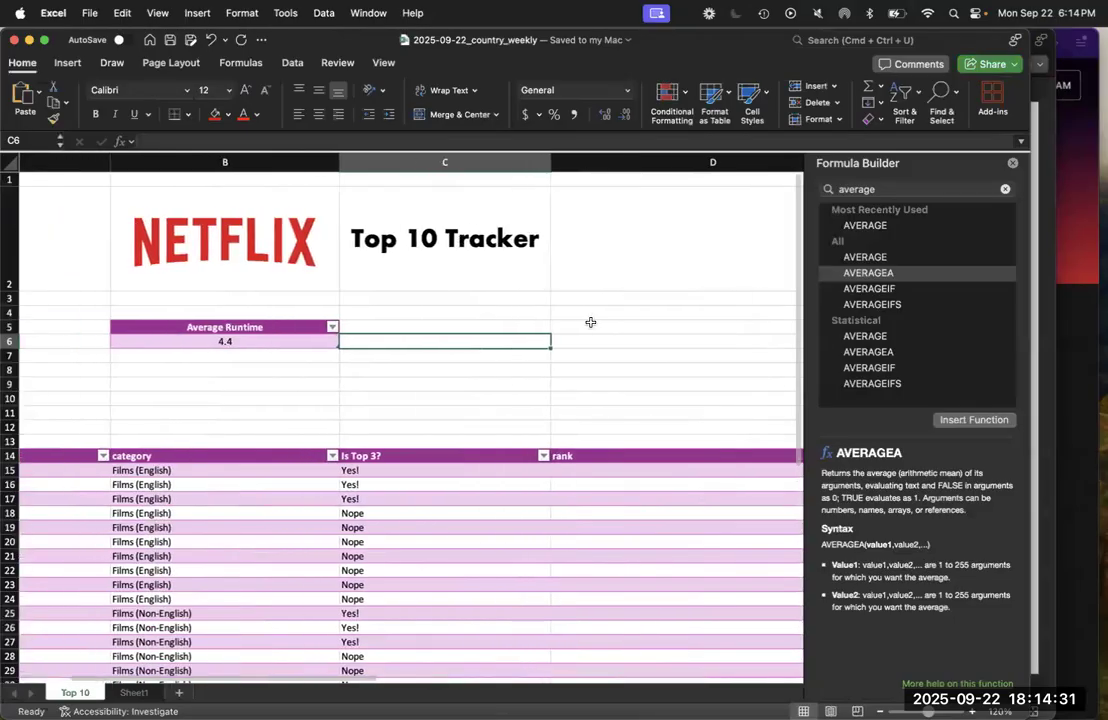
left_click(590, 324)
scroll(590, 324, "left", 2)
type("My Viewing Time")
key("Return")
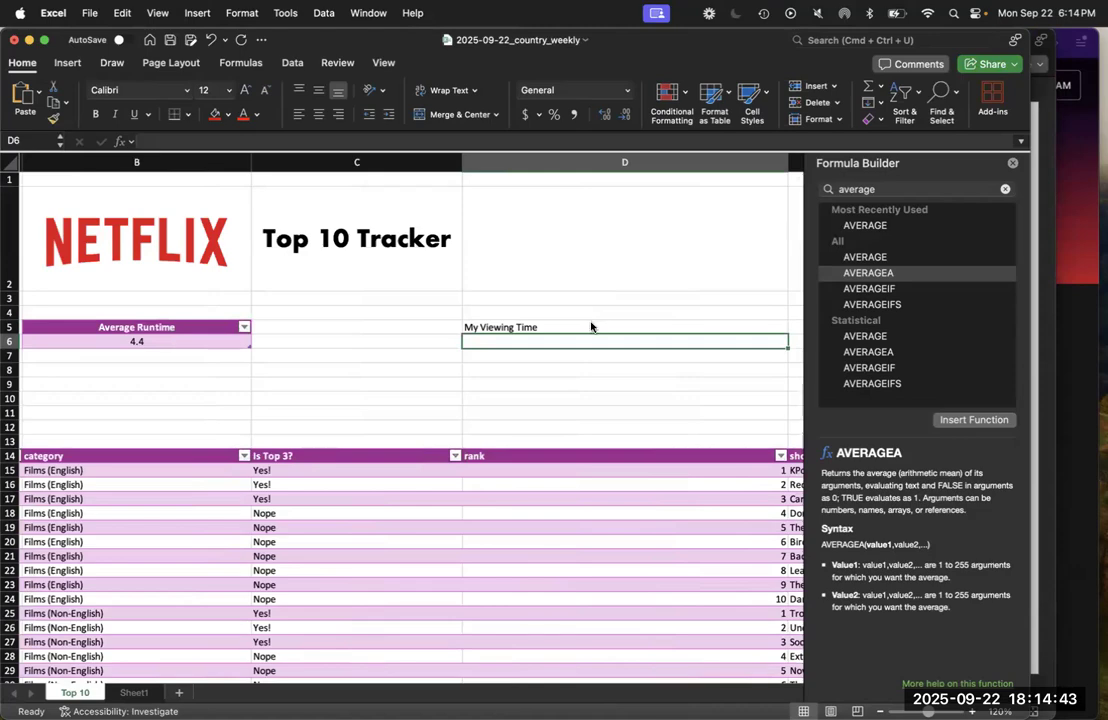
Review the SUMIF arguments on the PowerPoint slide and check the exact wording of the viewing options in Excel's Sheet1
key("ctrl+Up")
left_click(815, 472)
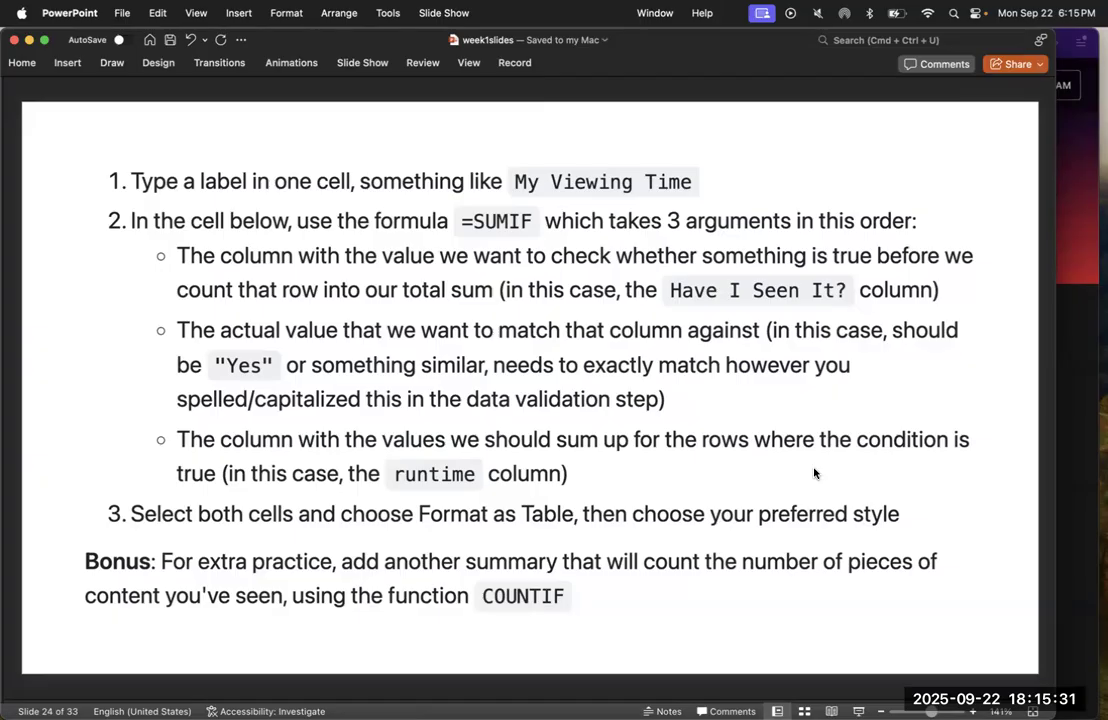
key("ctrl+Up")
left_click(883, 277)
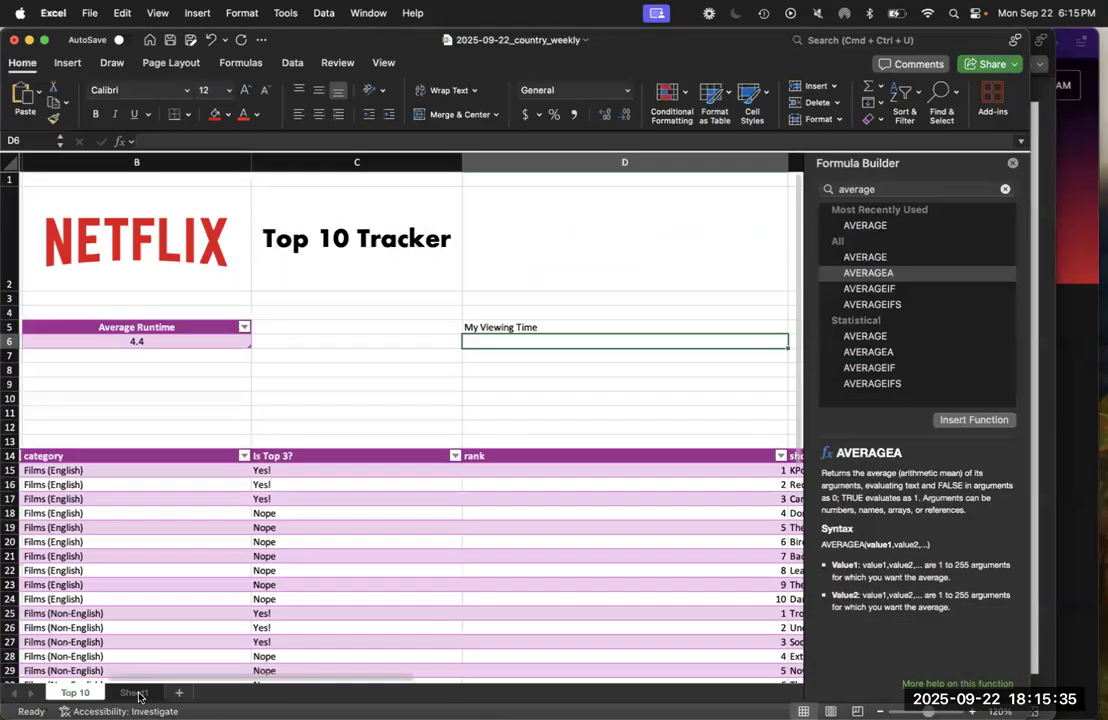
left_click(134, 693)
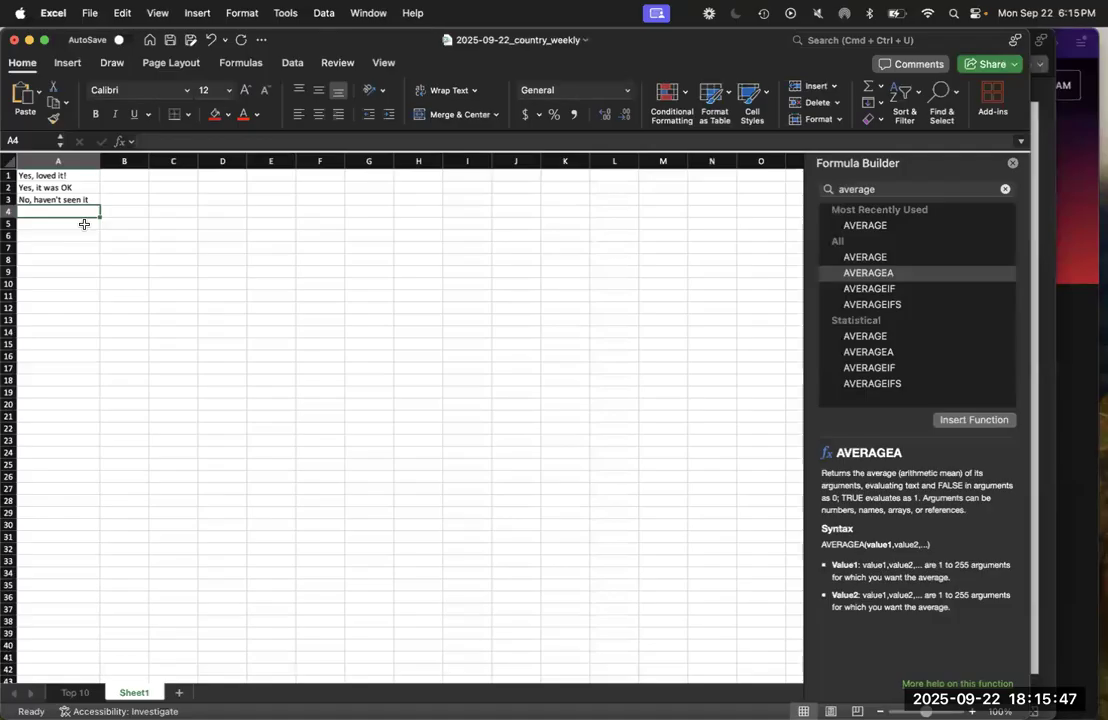
key("ctrl+Up")
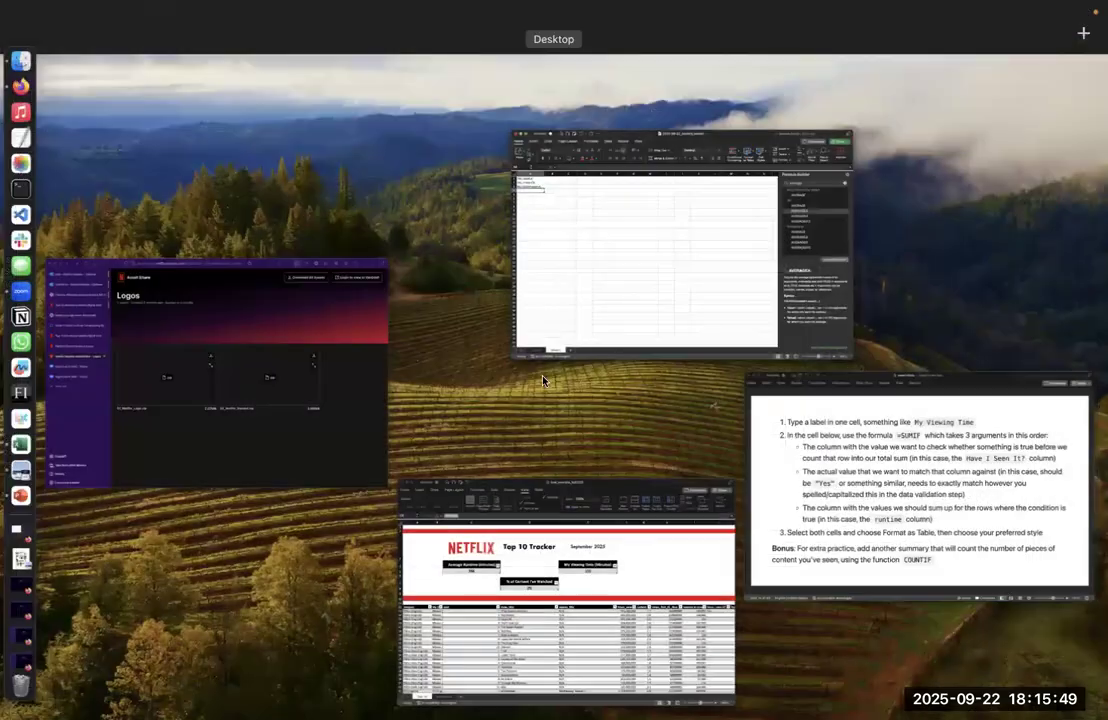
left_click(808, 490)
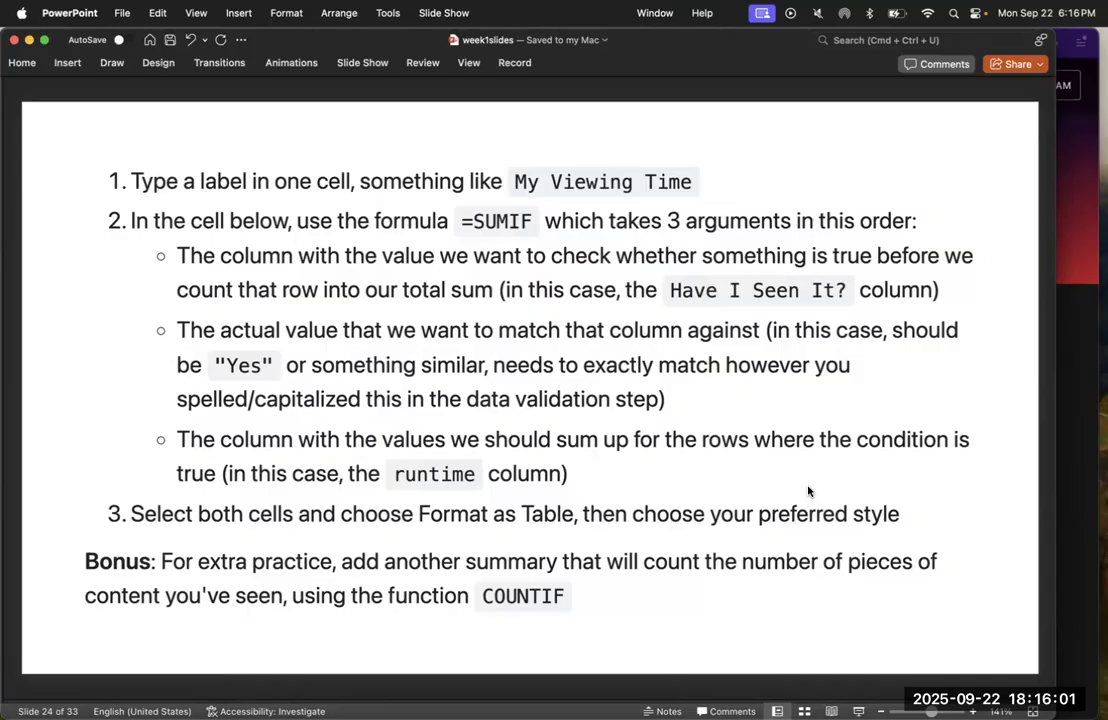
Return to Excel's Top 10 sheet and set Have I Seen It? for Carry-On in K17 to "Yes, loved it!"
key("ctrl+Up")
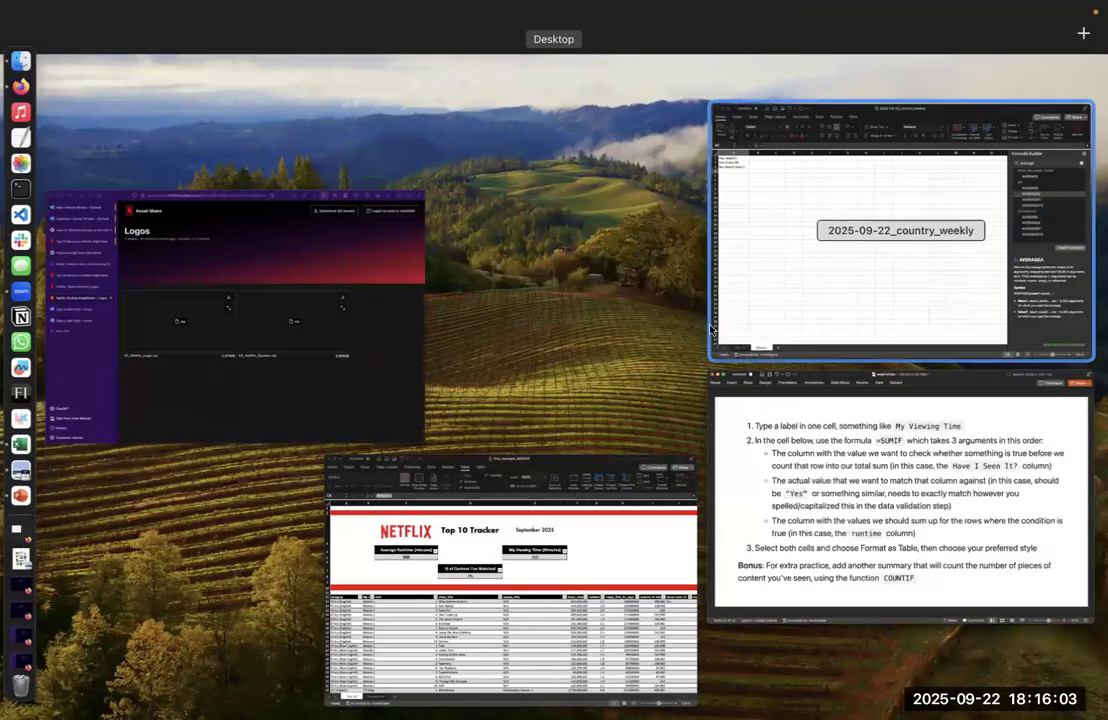
left_click(712, 330)
left_click(75, 692)
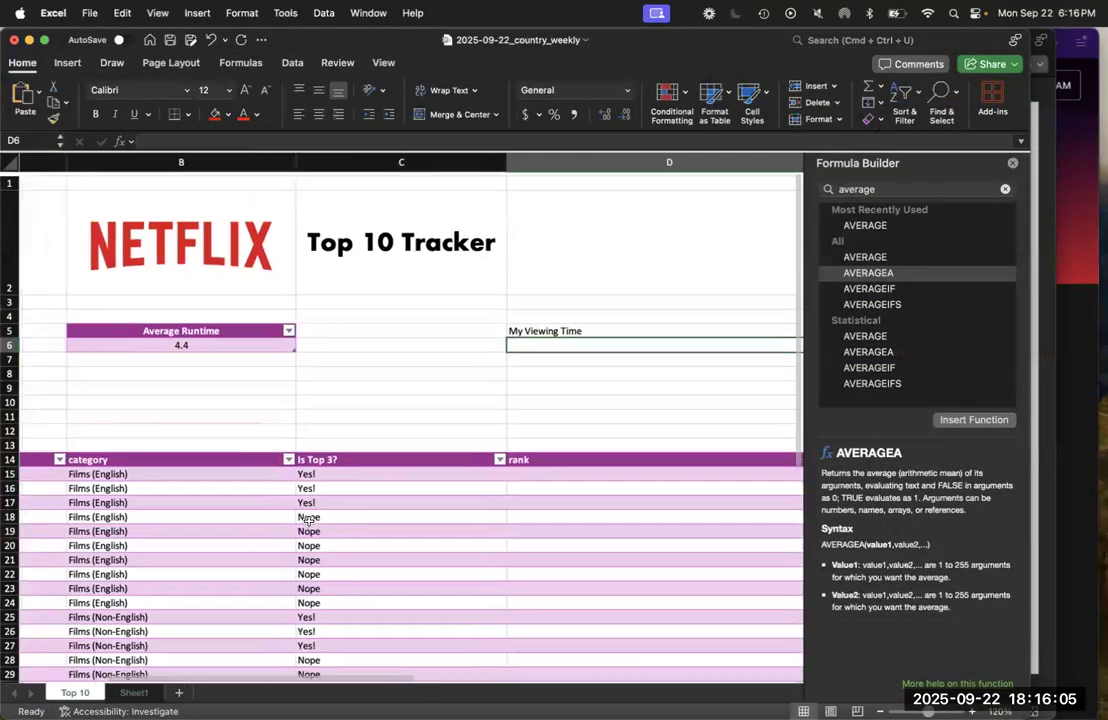
scroll(309, 519, "right", 10)
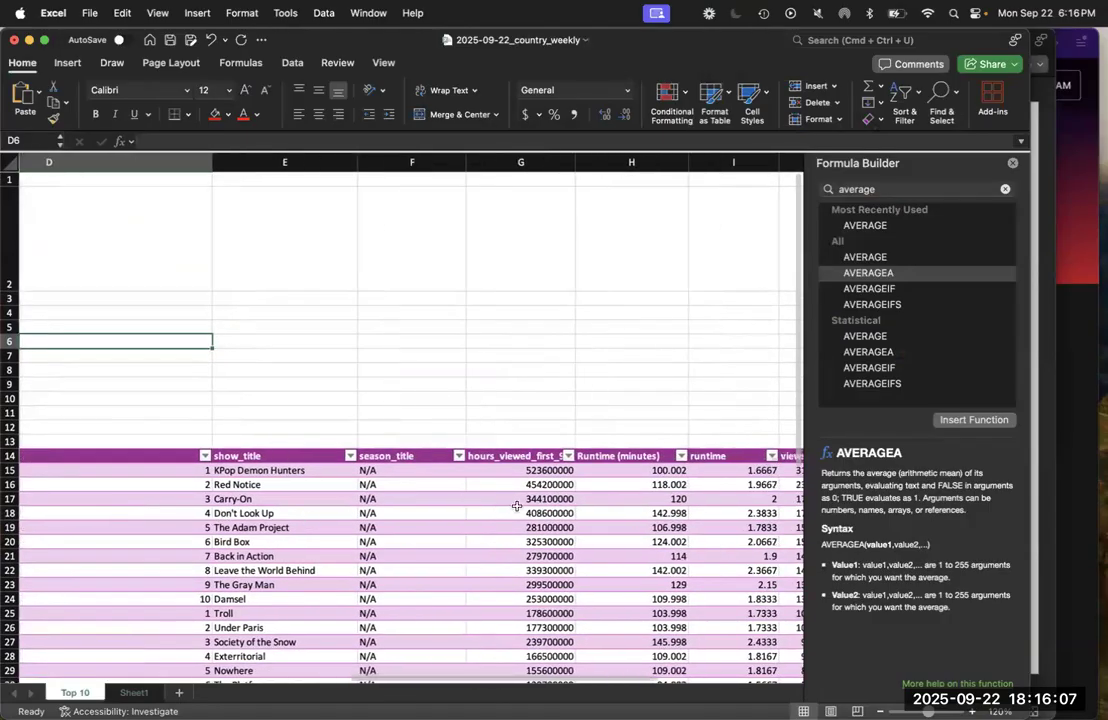
scroll(516, 507, "right", 3)
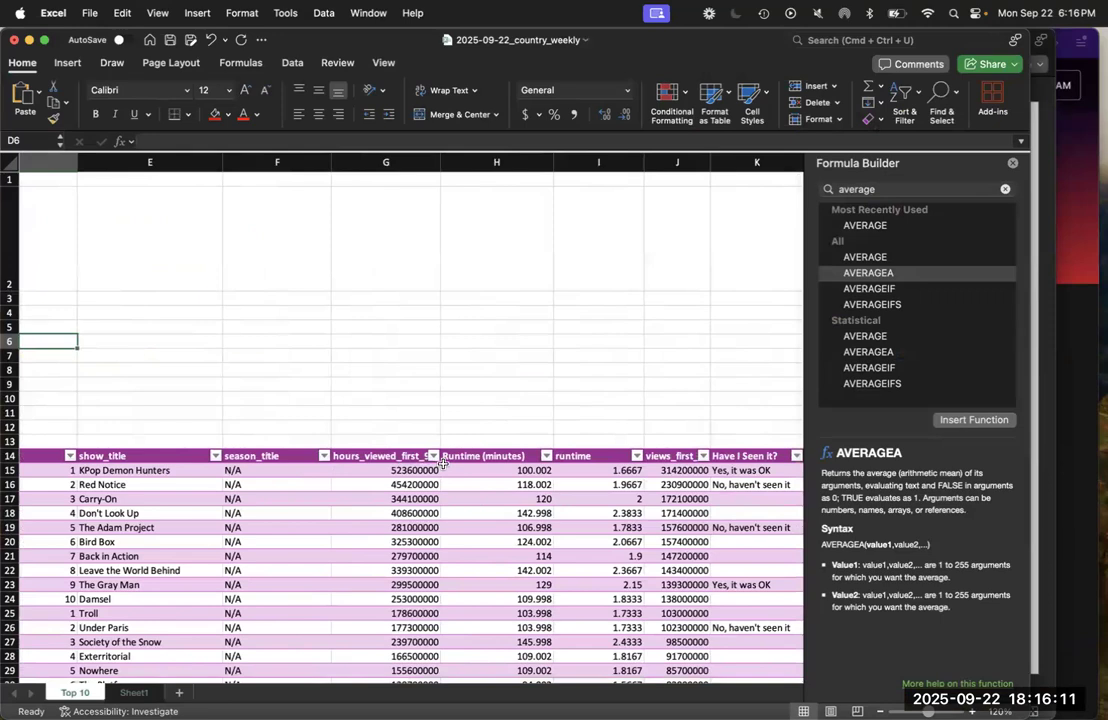
scroll(443, 463, "right", 3)
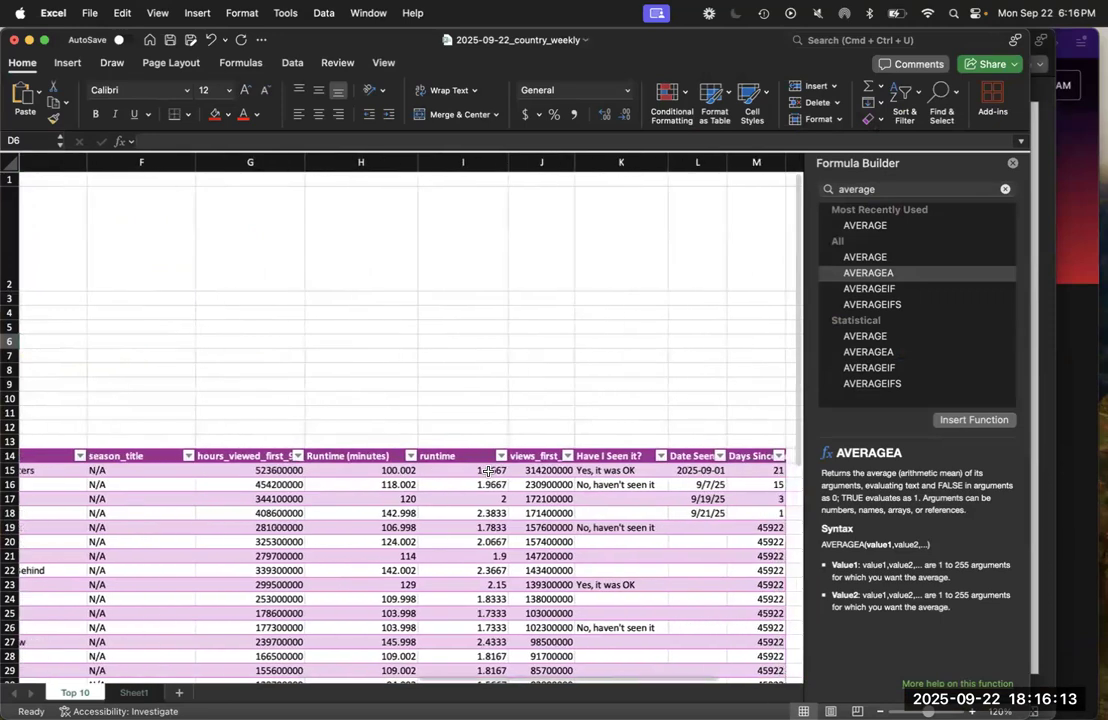
left_click(630, 500)
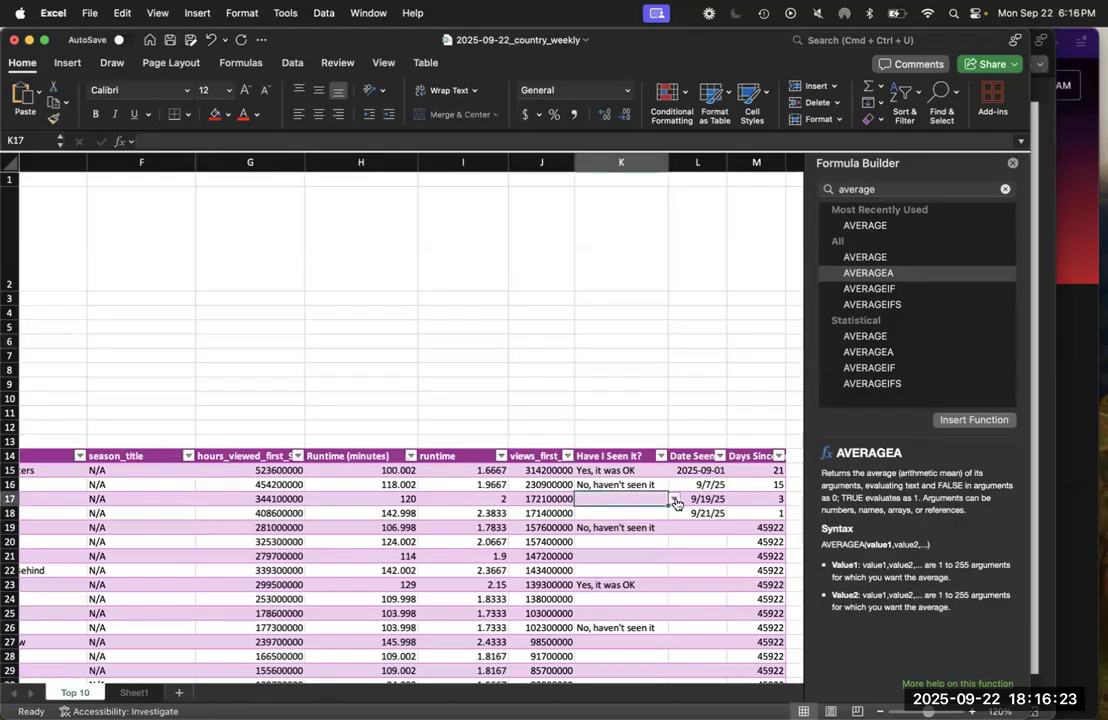
left_click(674, 499)
left_click(608, 514)
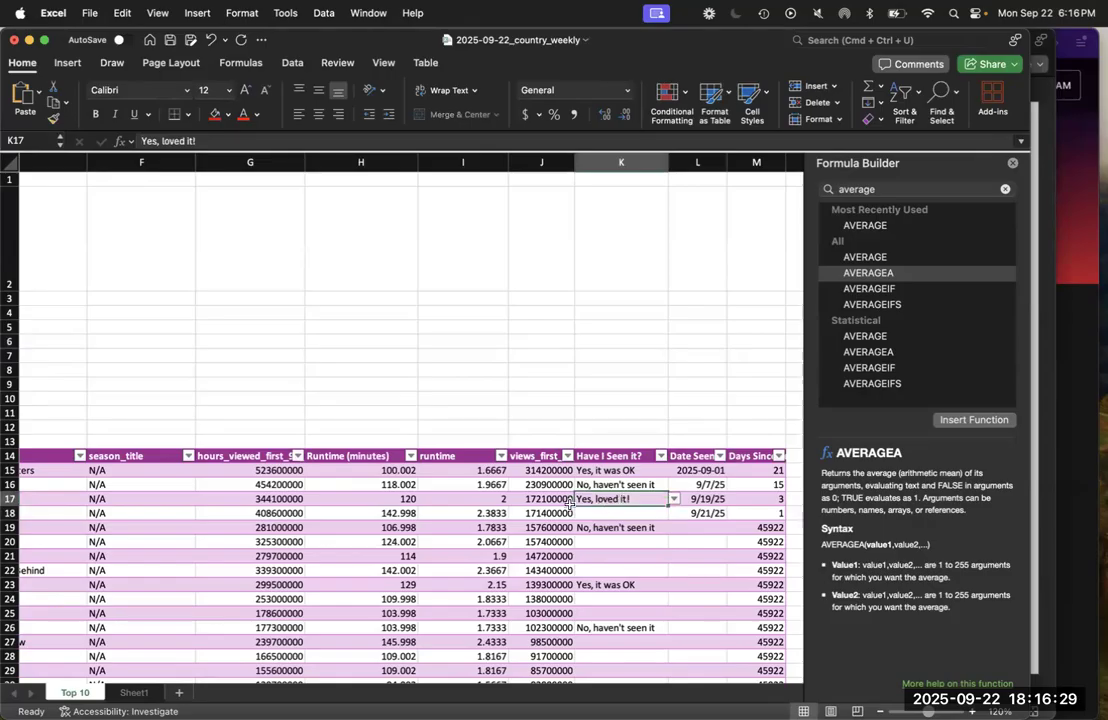
Compare the runtime and Have I Seen It? cells row by row in rows 17 to 19 to see which runtimes should count
left_click(488, 497)
key("Right")
key("Right")
key("Left")
key("Left")
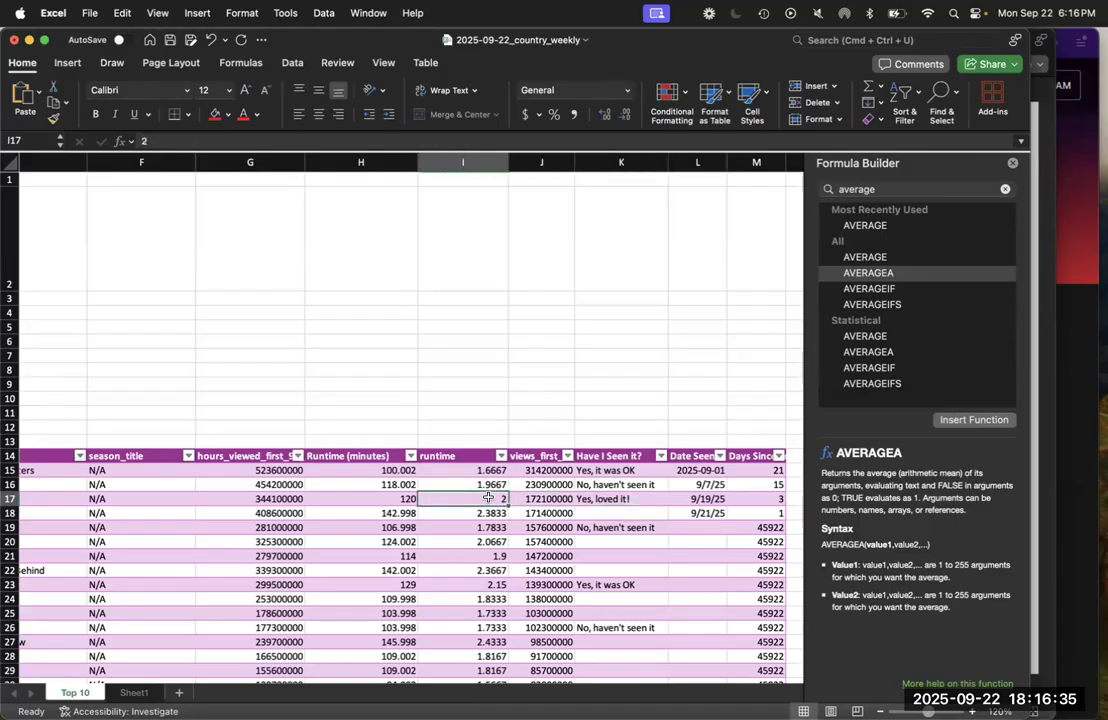
key("Right")
key("Right")
key("Down")
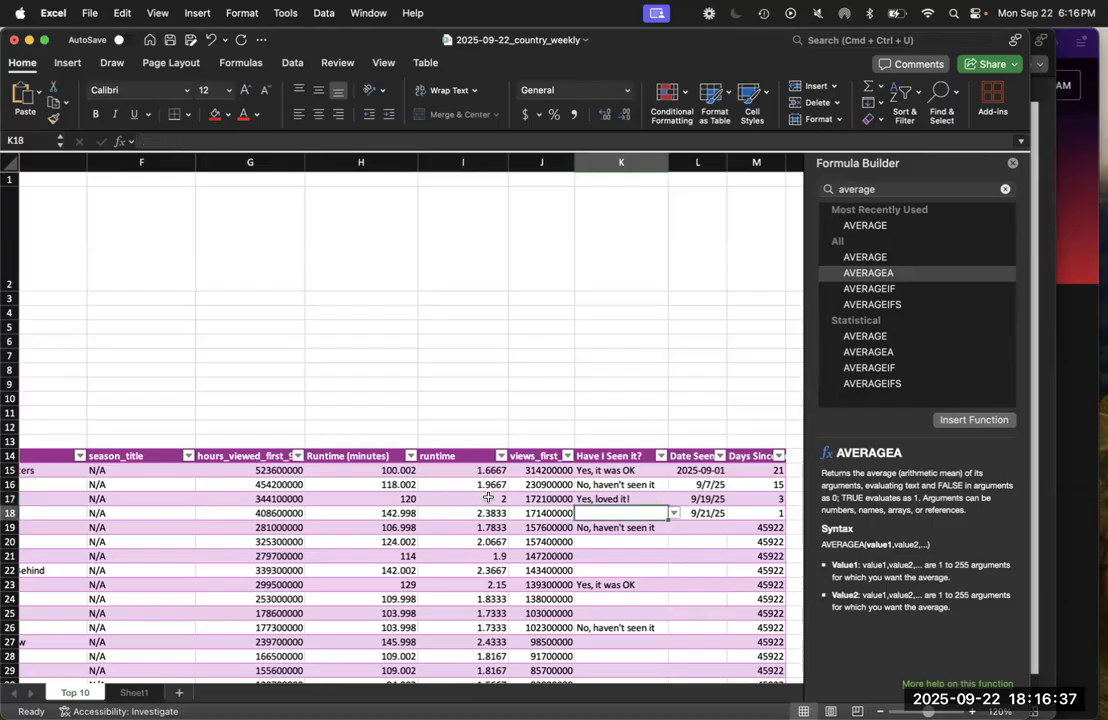
key("Left")
key("Right")
key("Up")
key("Left")
key("Down")
key("Up")
key("Right")
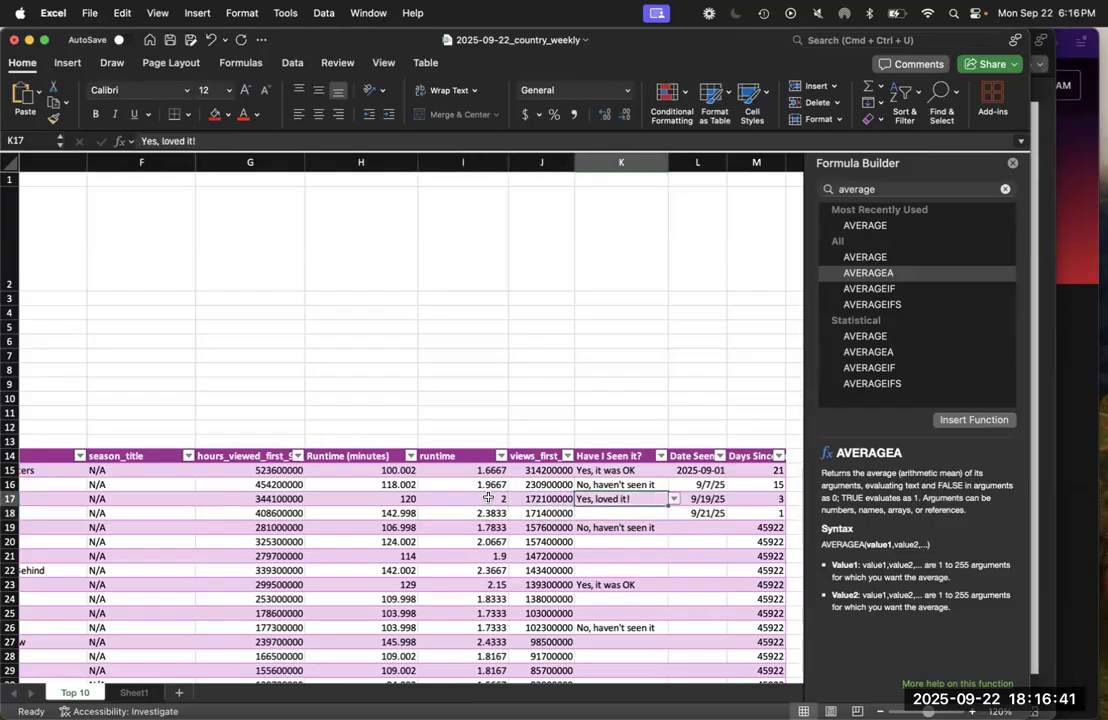
key("Down")
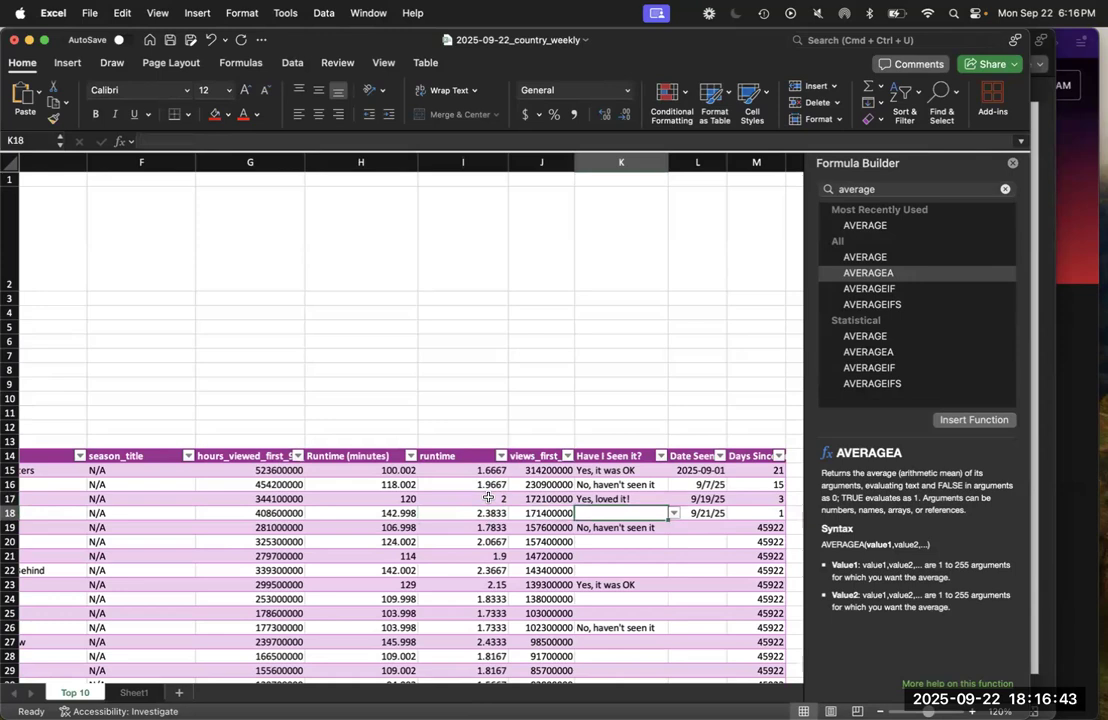
key("Down")
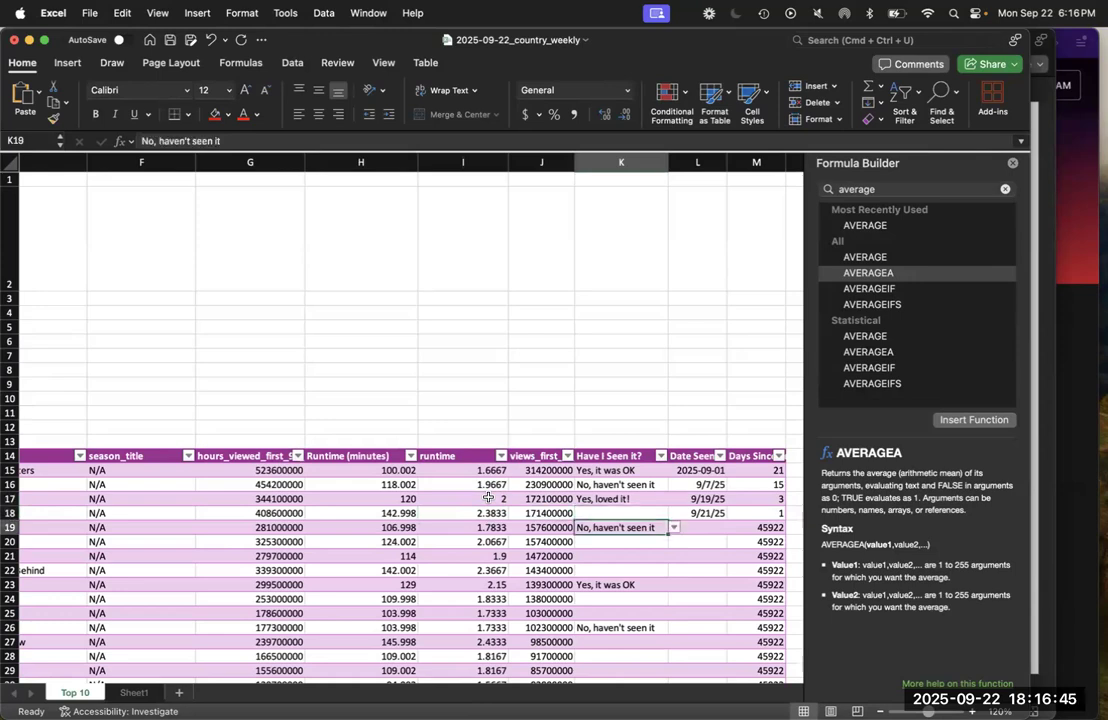
Set Have I Seen It? for Bird Box in K20 to "Yes, loved it!"
left_click(631, 539)
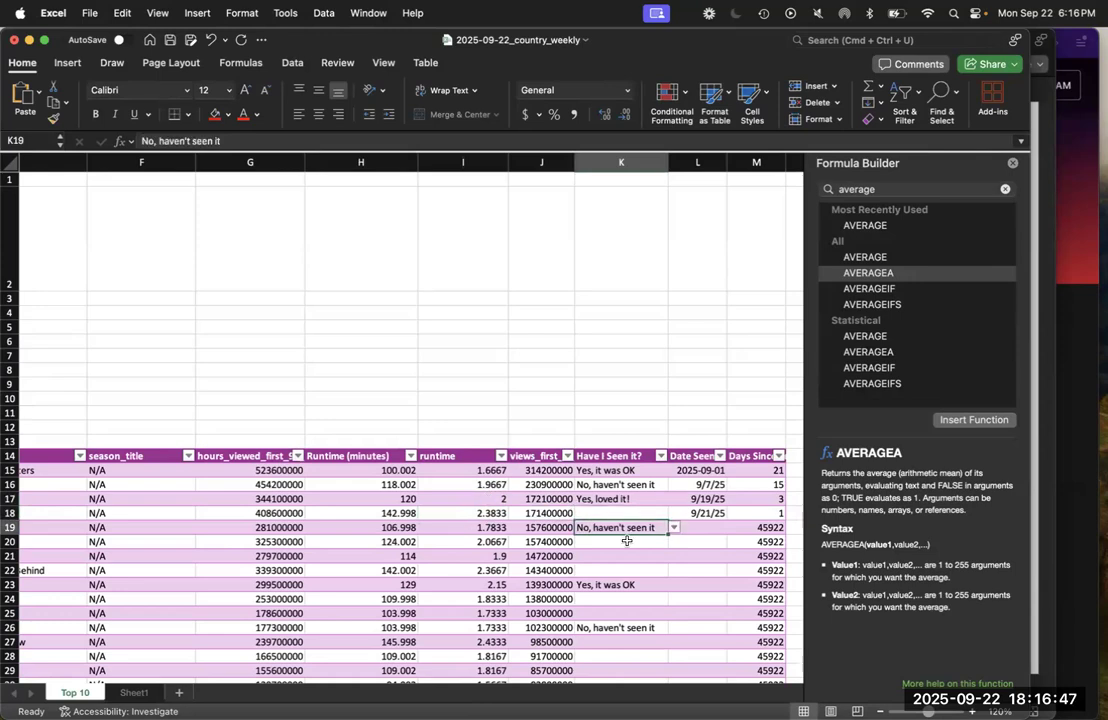
left_click(674, 541)
left_click(605, 557)
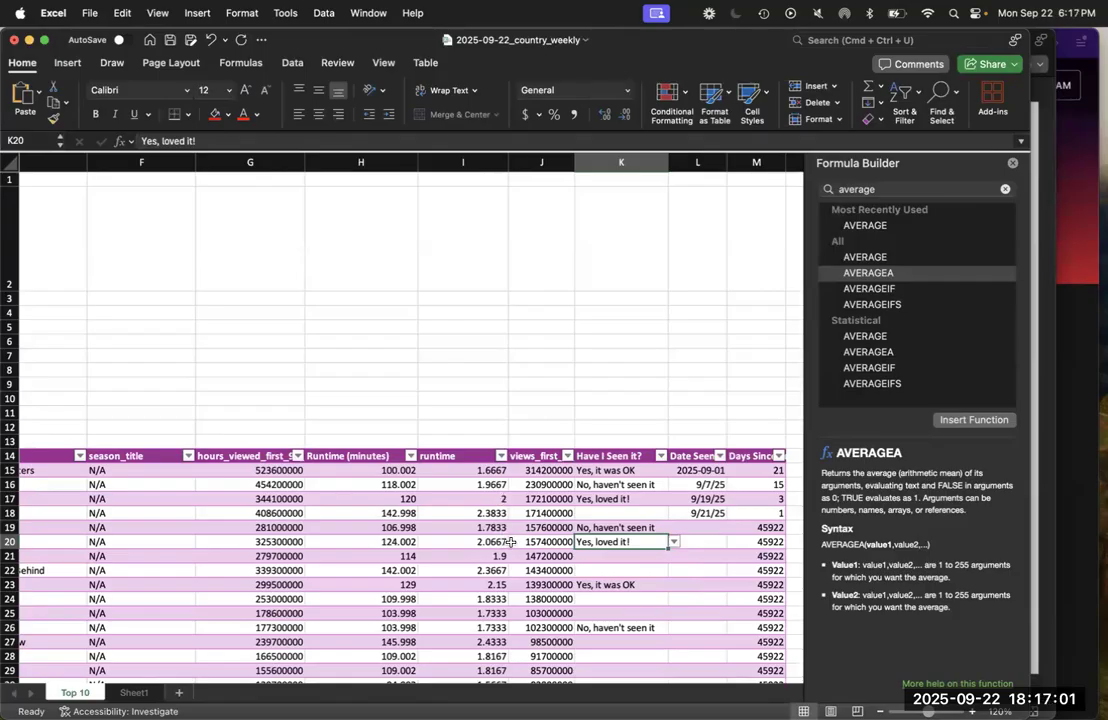
Select D6 beneath the My Viewing Time label and search the Formula Builder for sumif
scroll(510, 542, "left", 6)
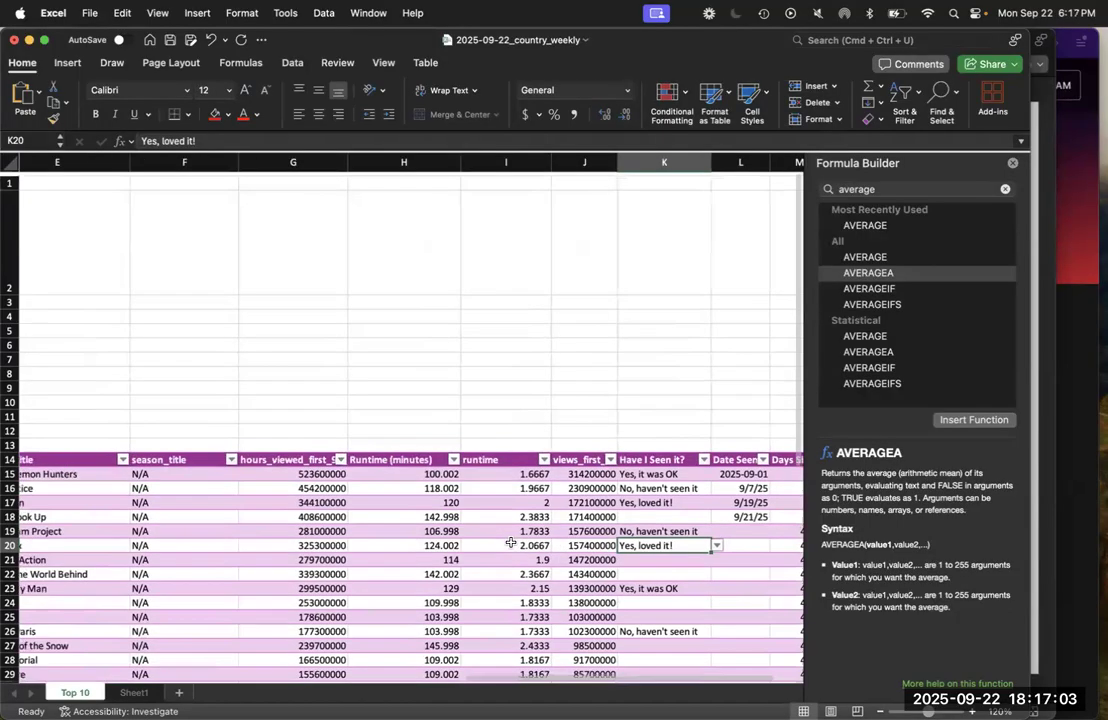
scroll(510, 542, "left", 2)
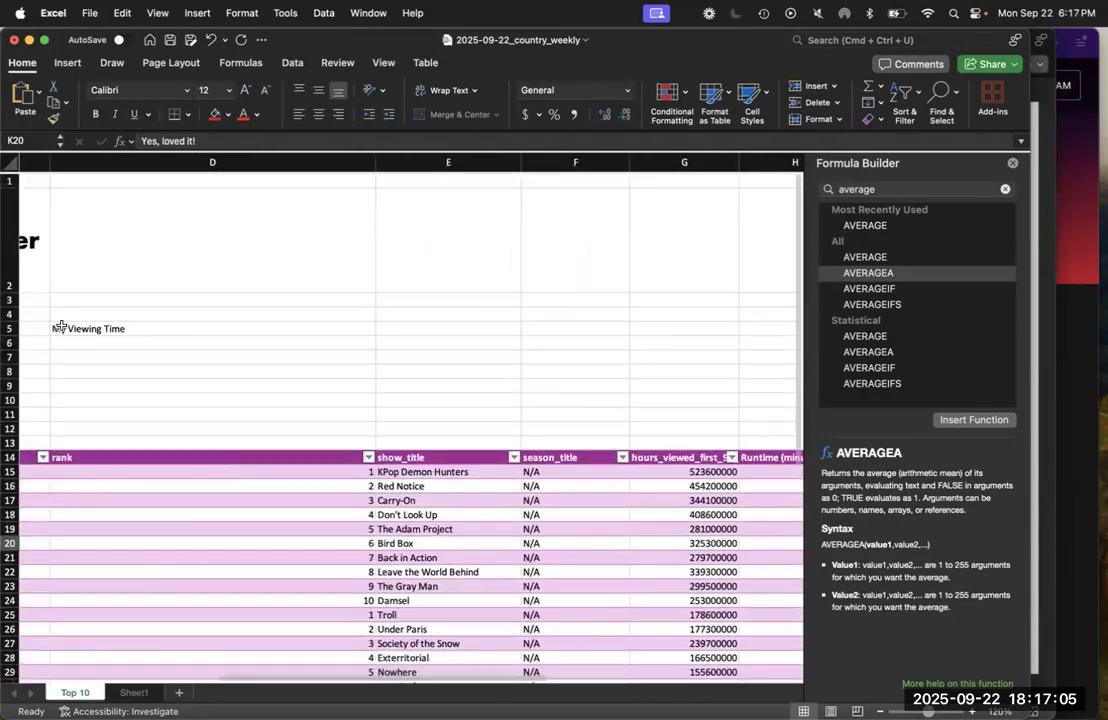
left_click(117, 338)
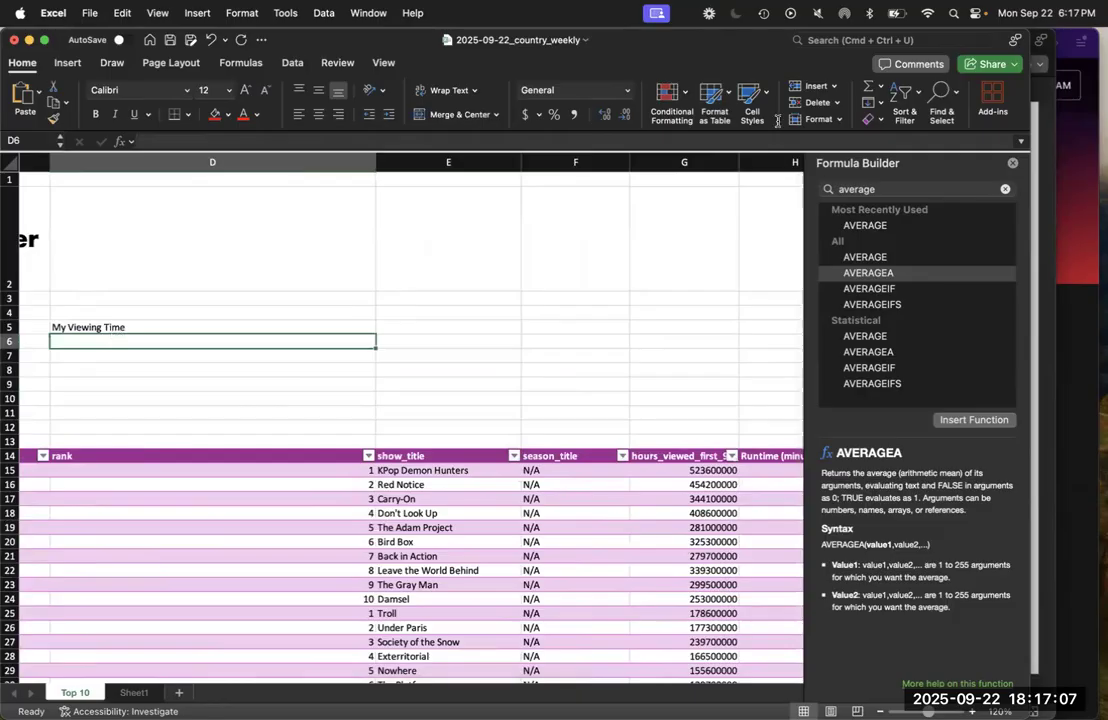
double_click(870, 189)
type("cumif")
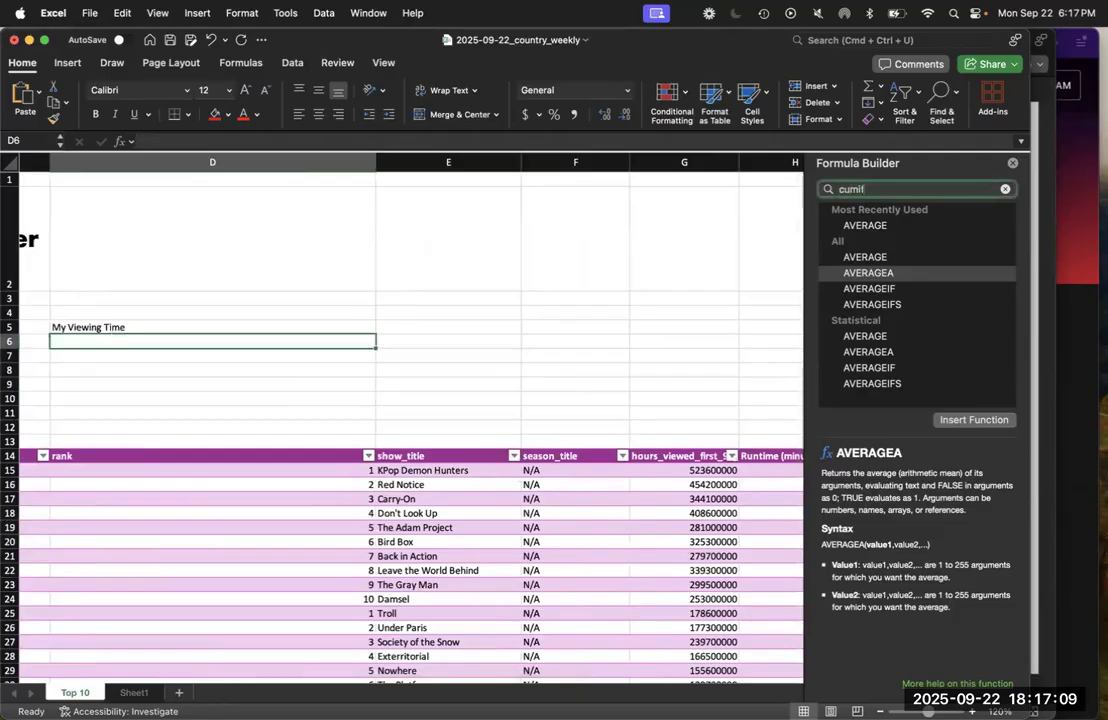
key("BackSpace")
key("BackSpace")
key("BackSpace")
key("BackSpace")
key("BackSpace")
type("sumif")
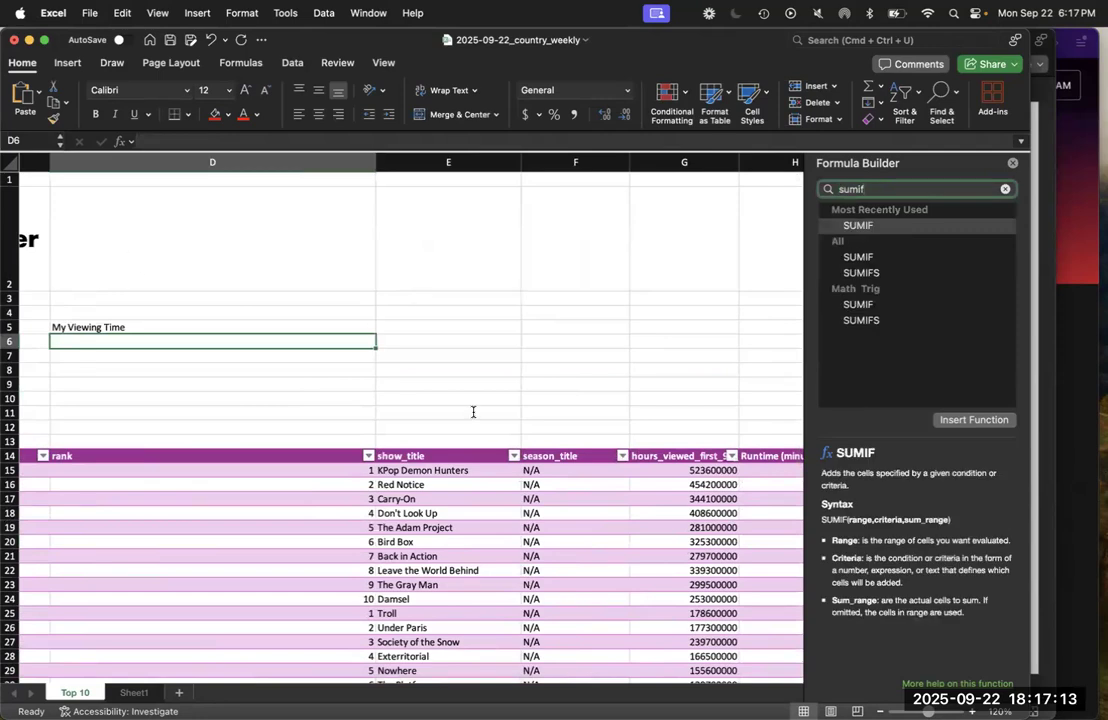
Start a SUMIF formula in D6 with the table's entire Have I Seen it? column, from K15 to K54, as its range
left_click(190, 342)
type("=")
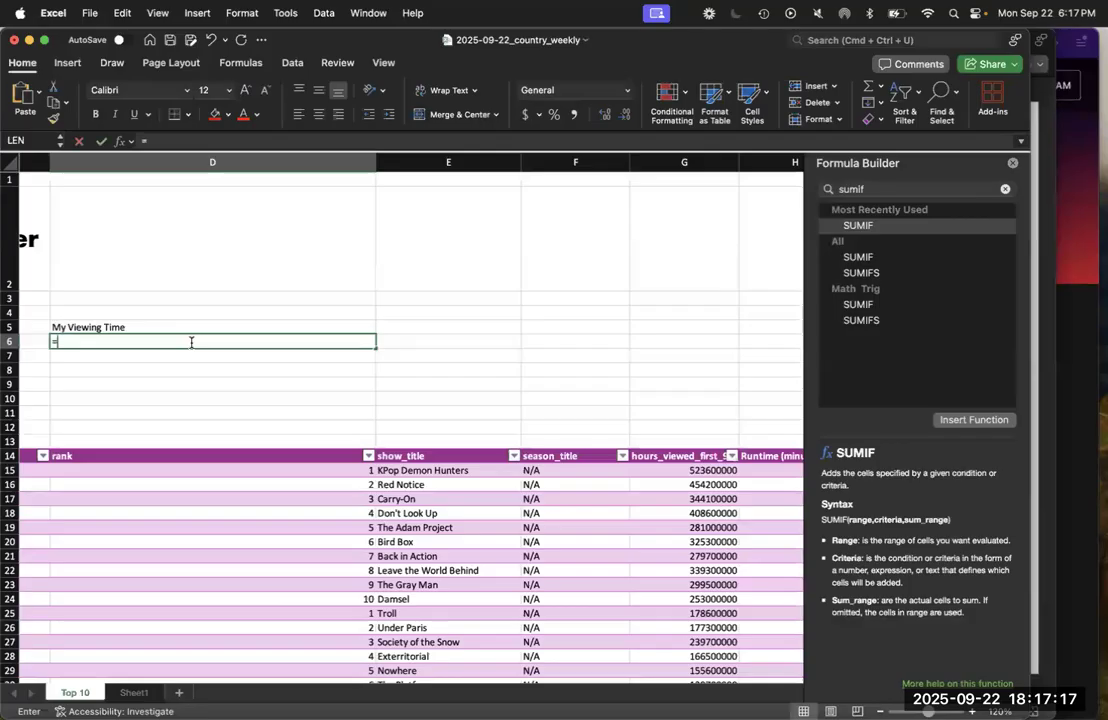
type("sumi")
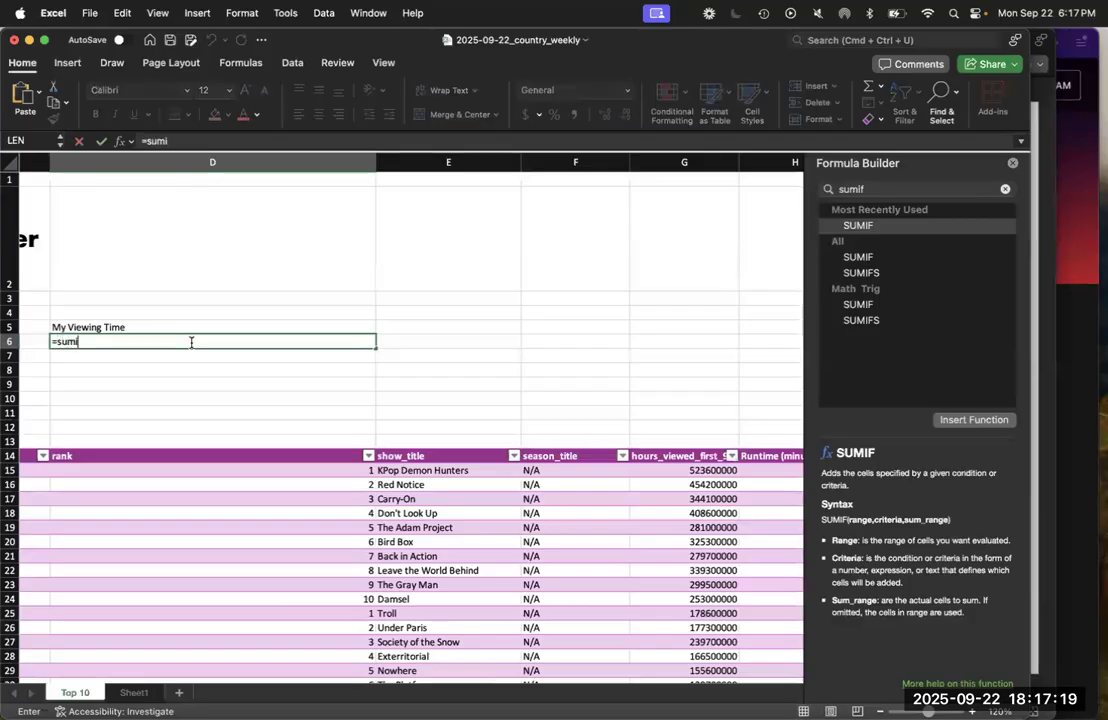
type("f(")
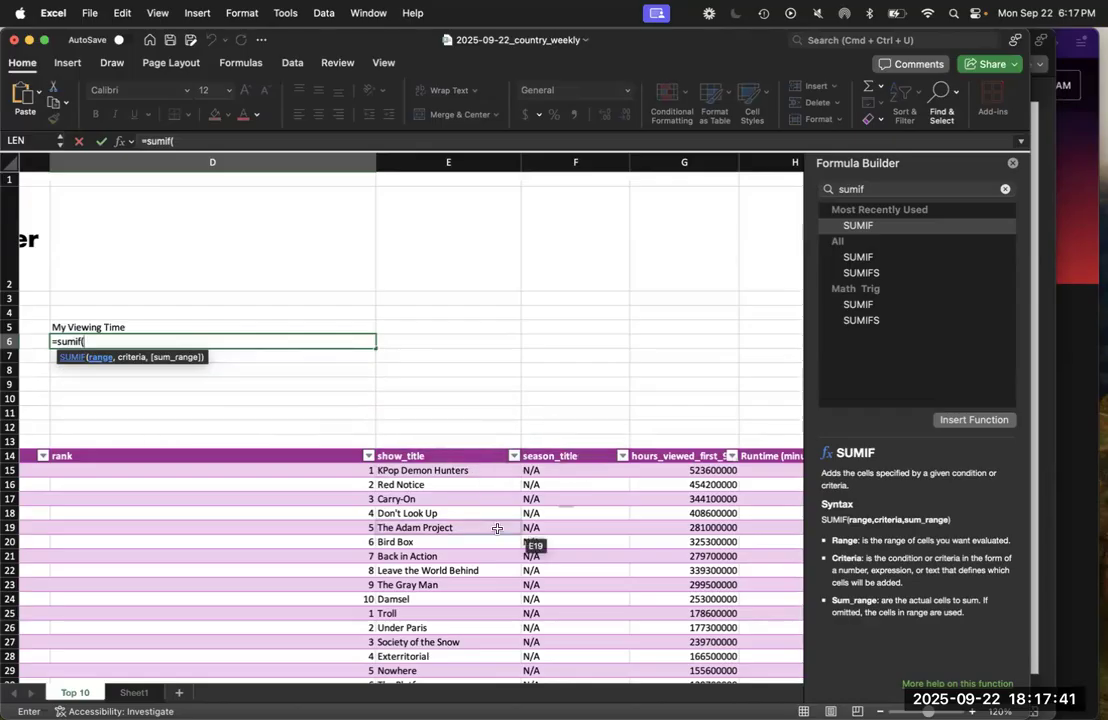
scroll(500, 527, "right", 10)
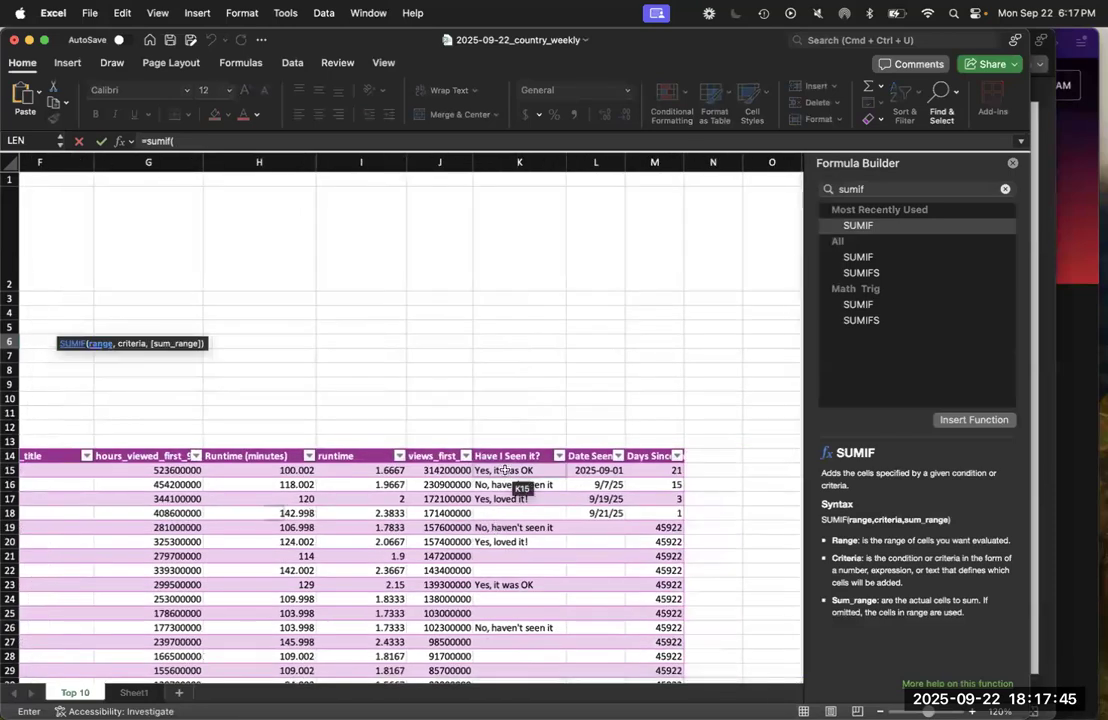
left_click_drag(505, 470, 519, 527)
key("shift+super+Down")
key("shift+super+Down")
key("shift+super+Down")
key("shift+super+Down")
key("shift+super+Down")
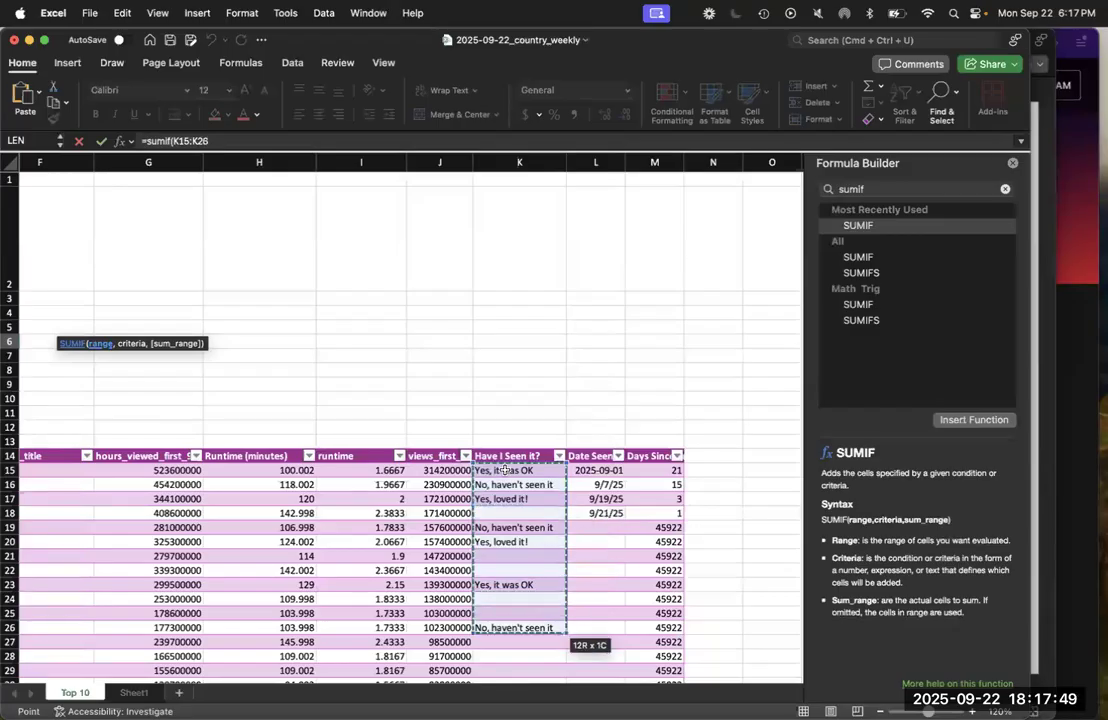
key("shift+super+Up")
scroll(507, 378, "up", 10)
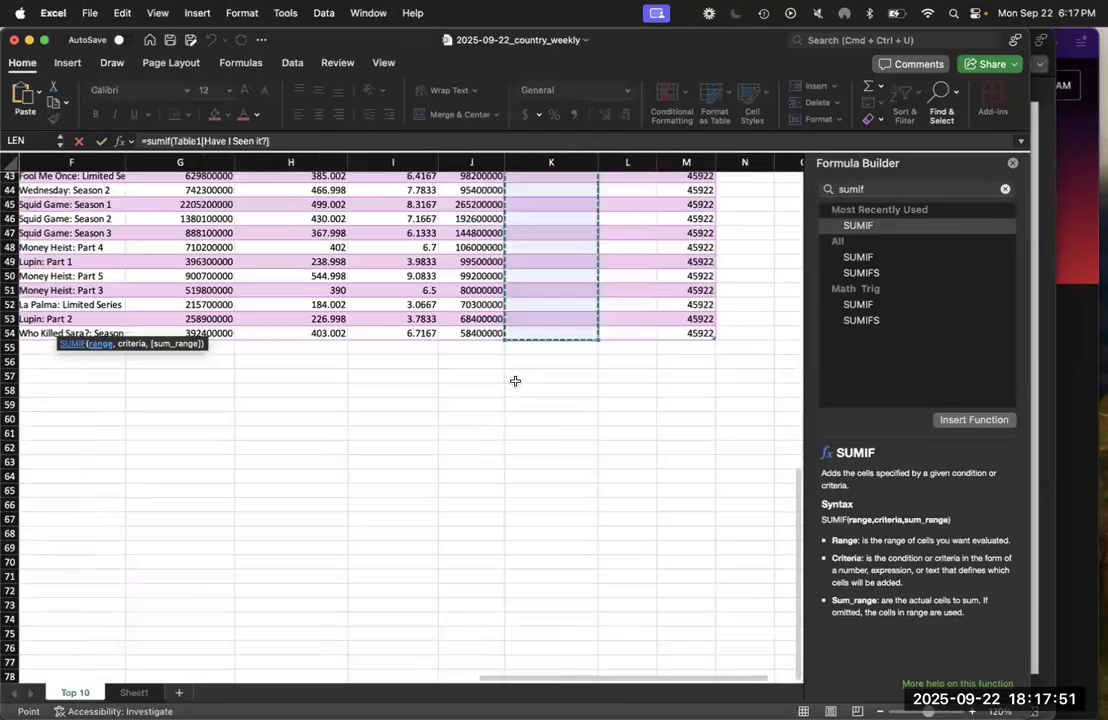
scroll(507, 373, "up", 5)
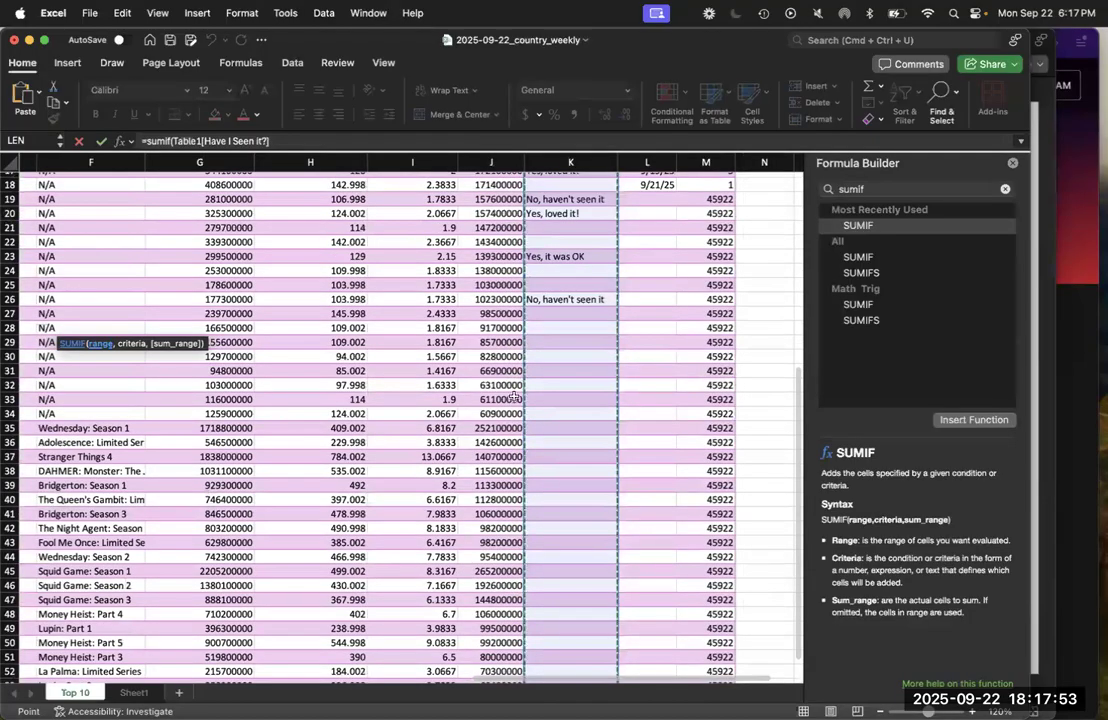
scroll(586, 336, "down", 10)
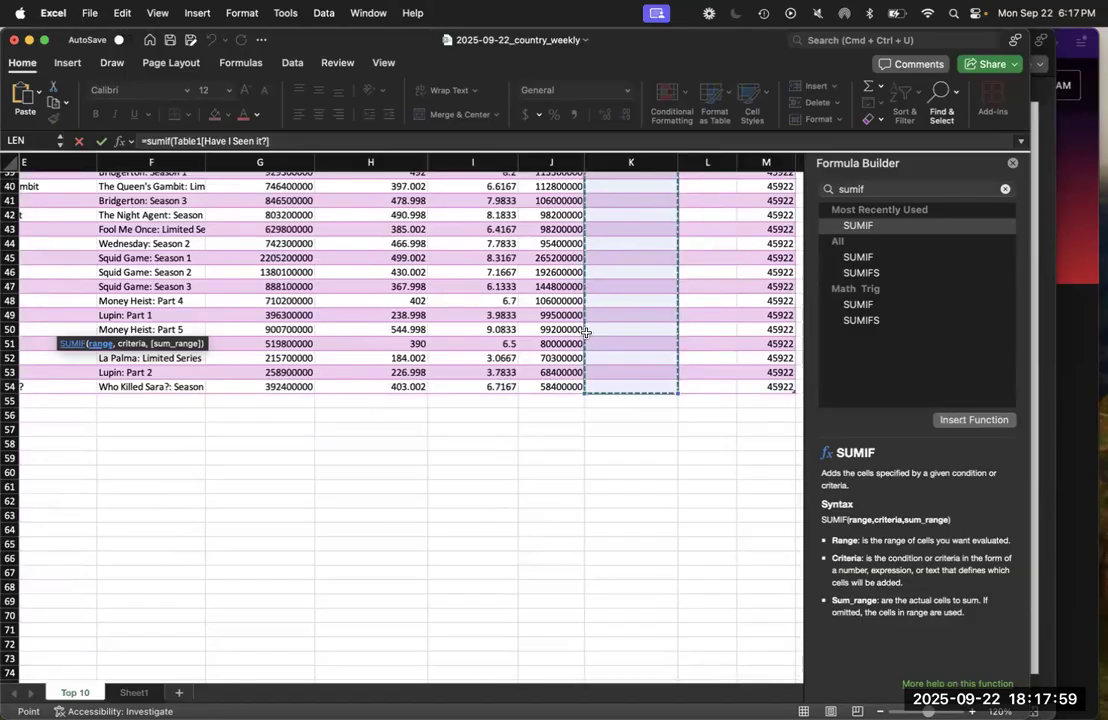
Add "Yes, I loved it!" as the criteria argument of the SUMIF formula, followed by a comma
left_click(336, 141)
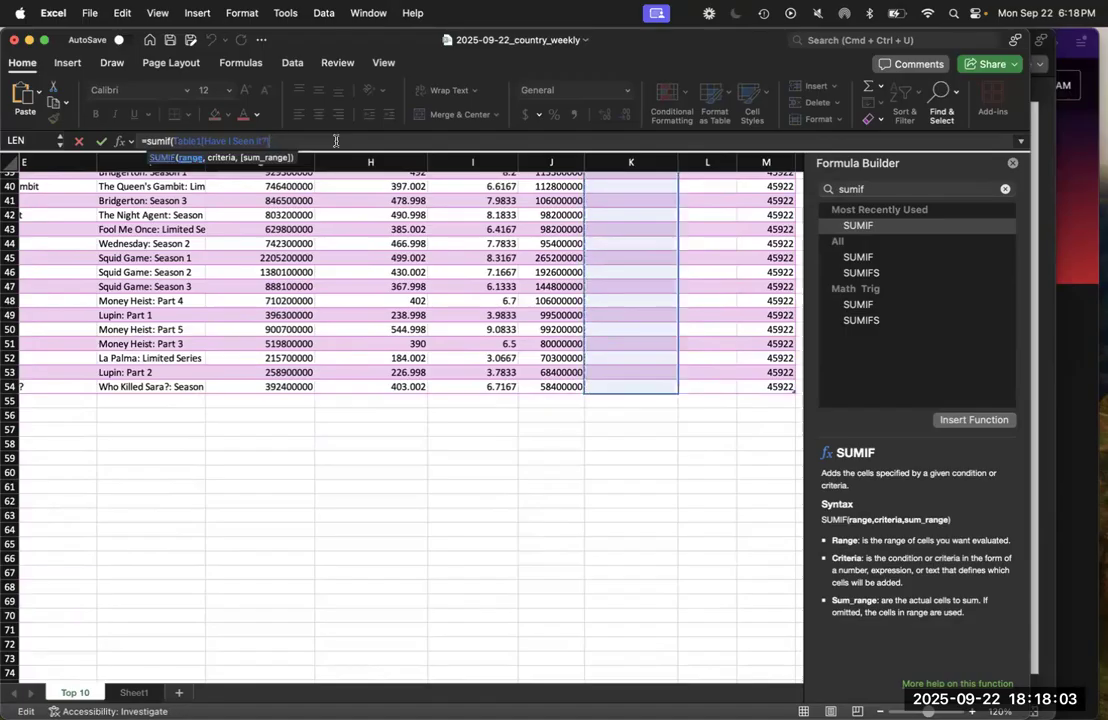
type(",")
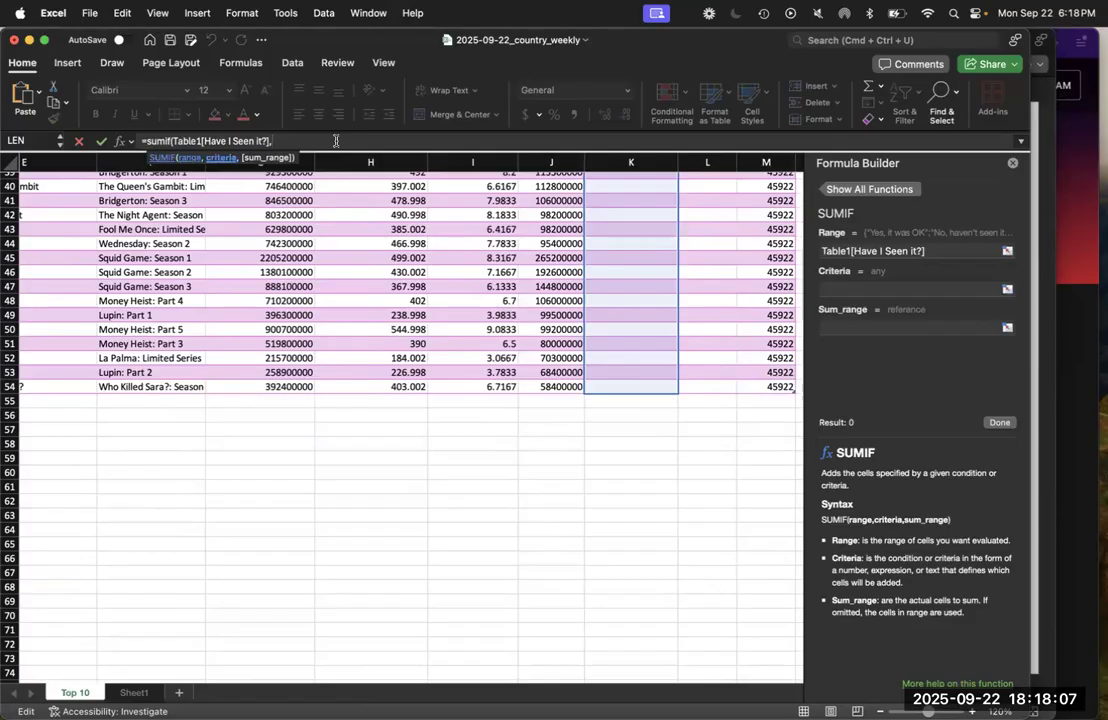
type("\"")
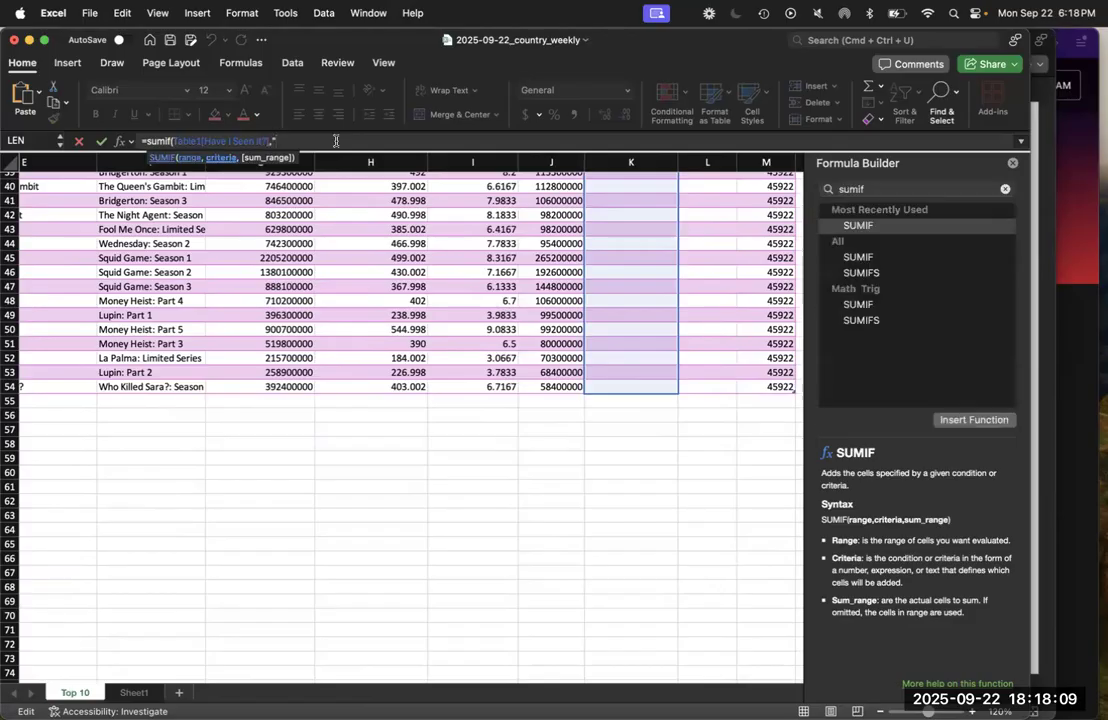
type("Yes\",I loved it!\"")
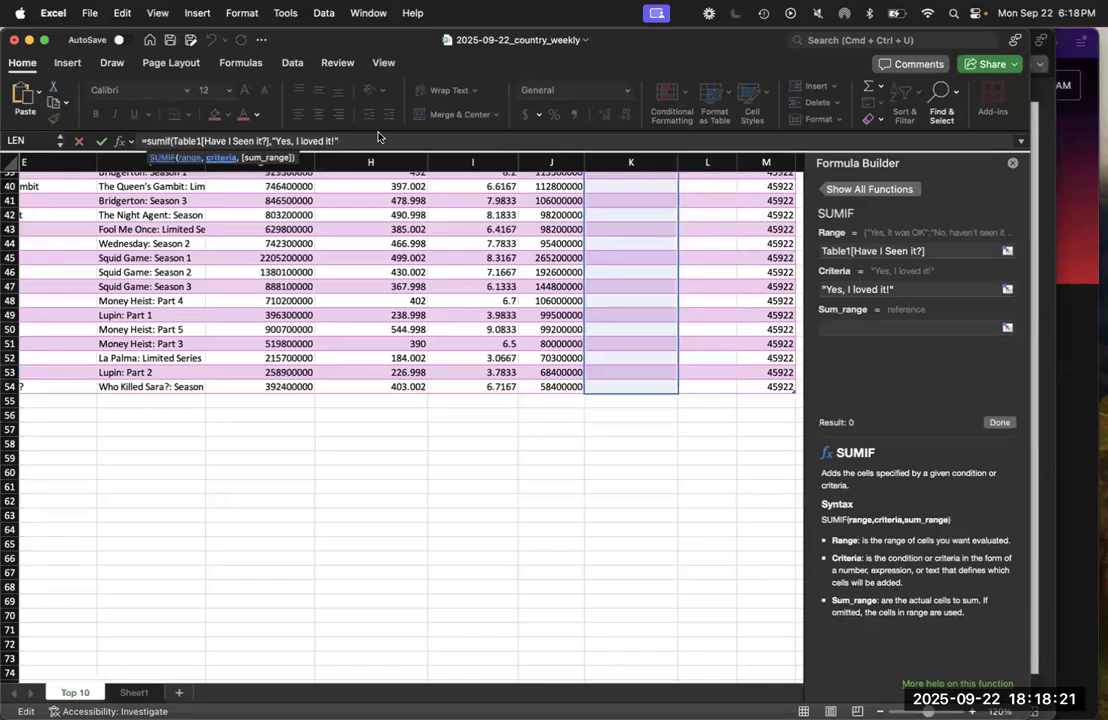
type(",")
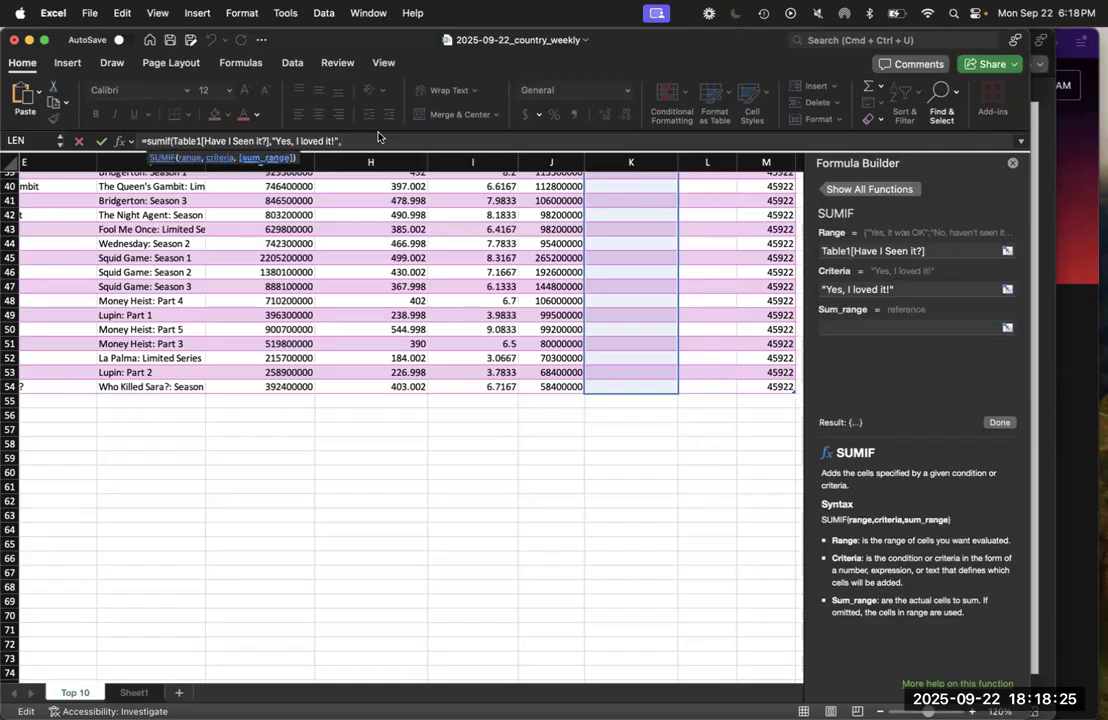
Use the table's entire runtime column as the sum range, then close and enter the SUMIF formula
scroll(430, 375, "up", 5)
scroll(430, 375, "left", 2)
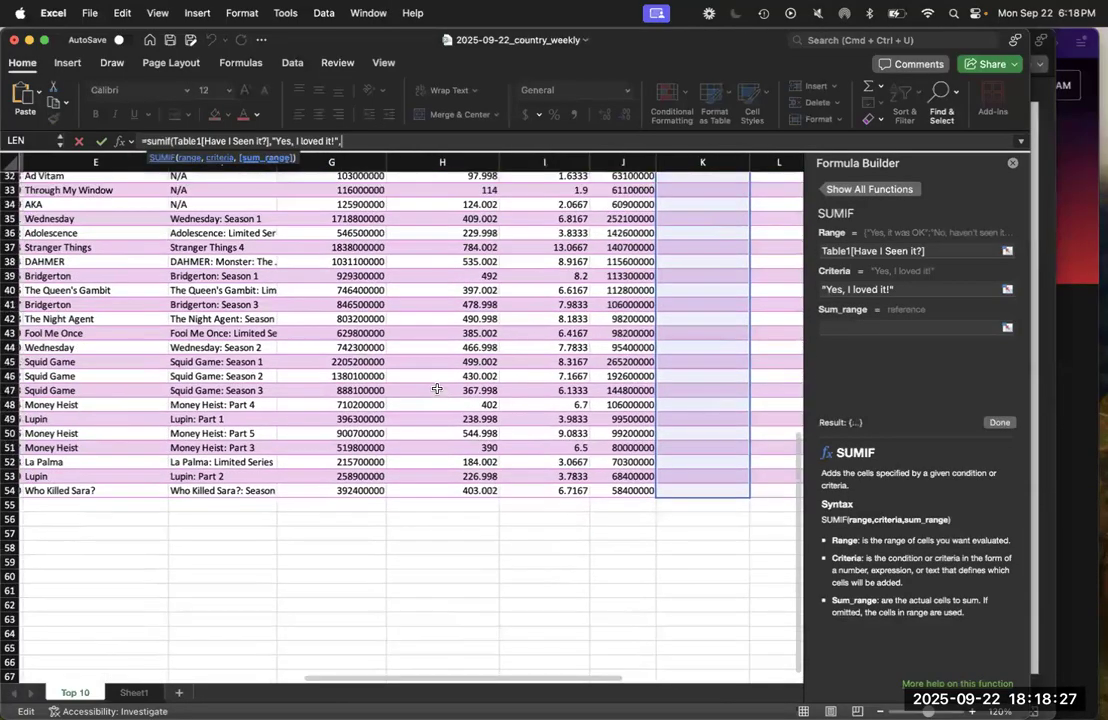
scroll(437, 388, "up", 6)
scroll(437, 388, "right", 3)
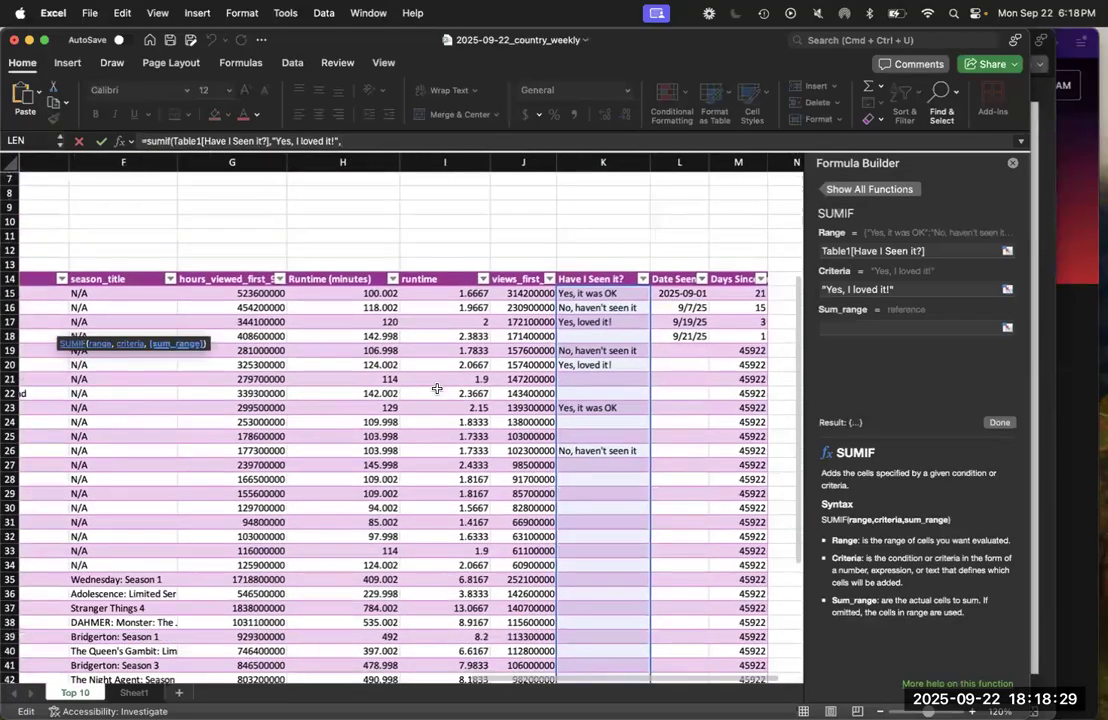
left_click_drag(435, 266, 428, 336)
left_click_drag(419, 460, 420, 668)
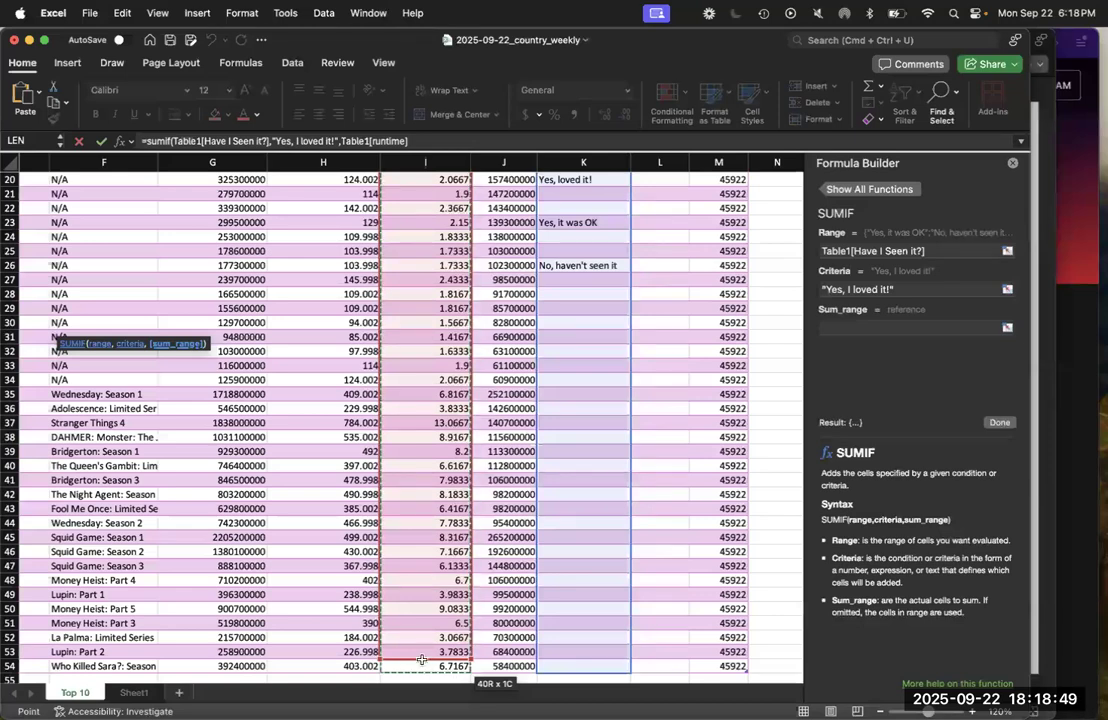
left_click(424, 143)
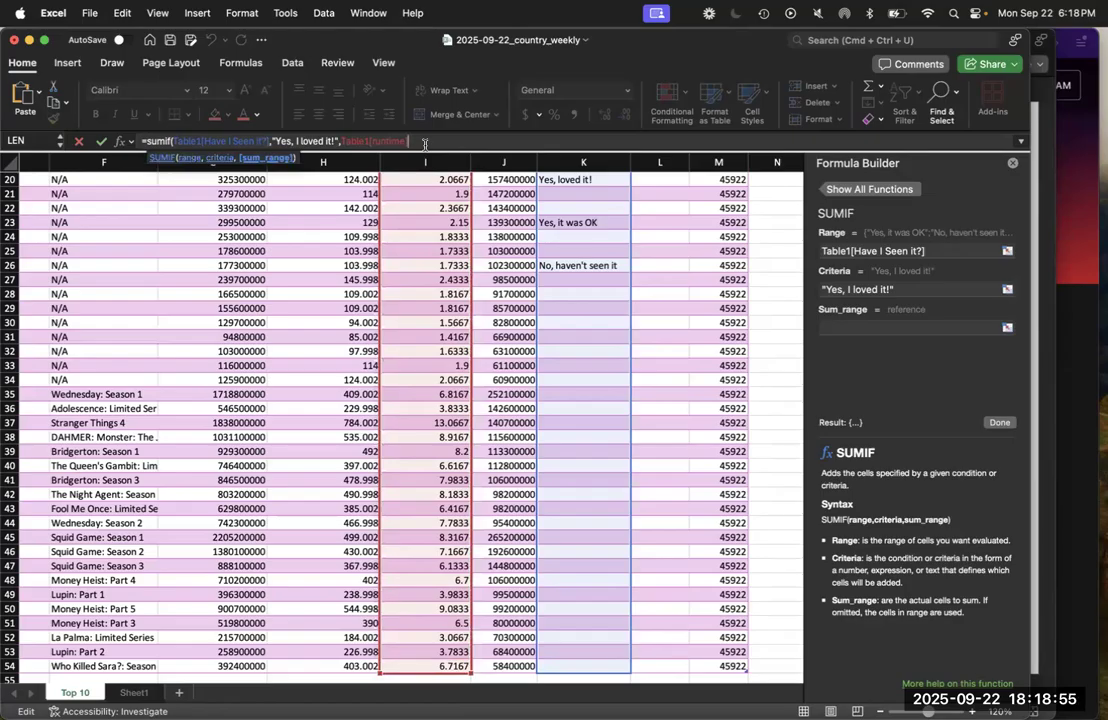
type("])")
key("Return")
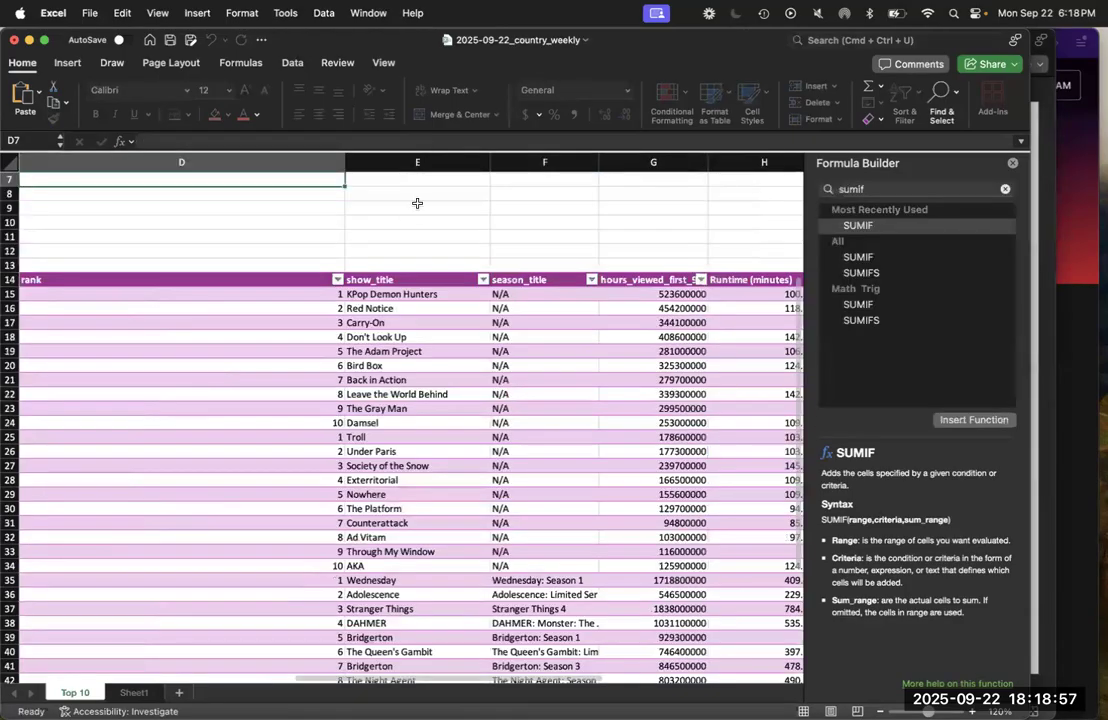
Compare the criteria text in D6's formula with the exact wording of the option in A1 of Sheet1
scroll(380, 235, "up", 2)
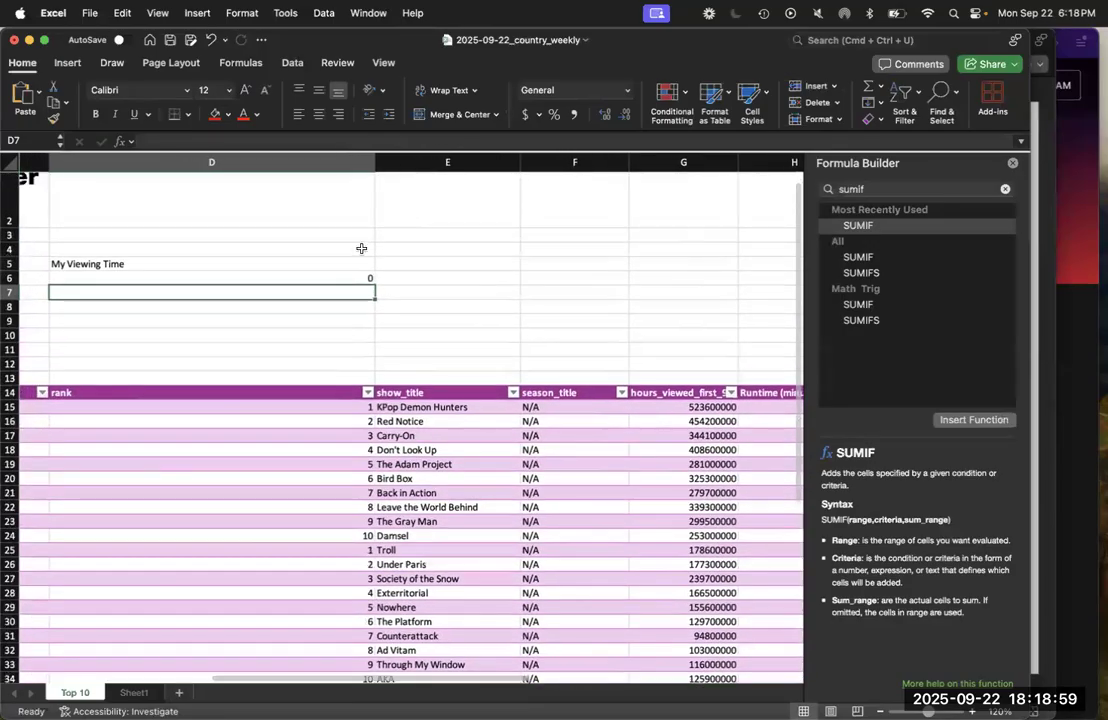
scroll(317, 279, "up", 1)
left_click(317, 281)
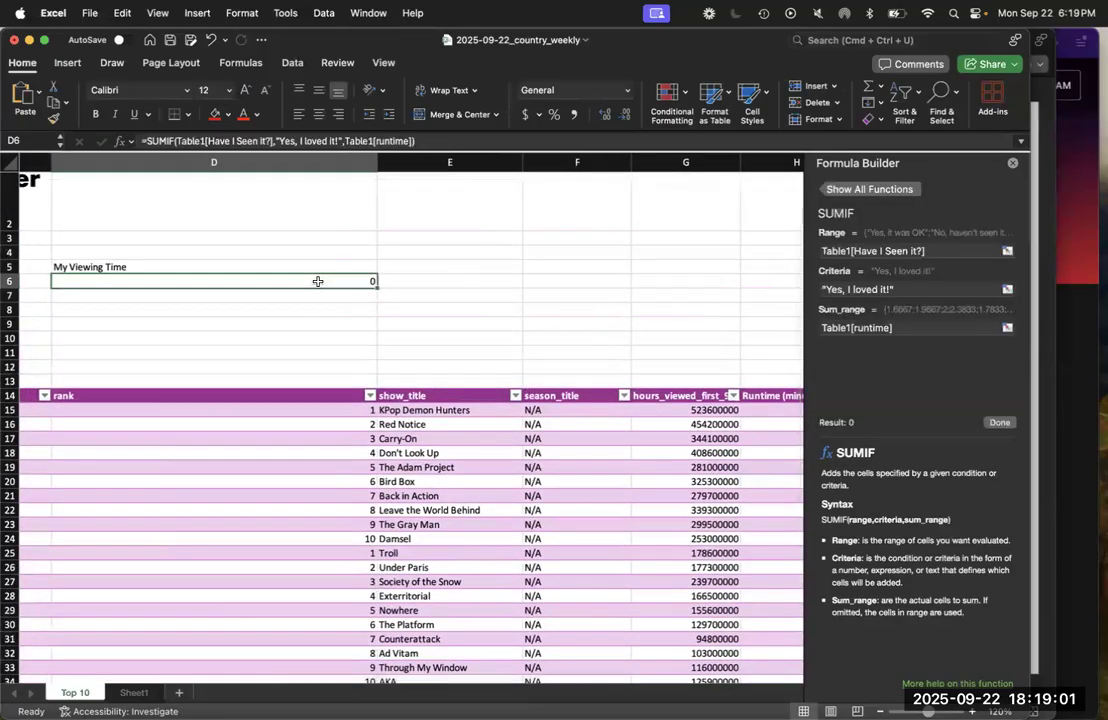
scroll(334, 299, "right", 2)
scroll(334, 299, "up", 1)
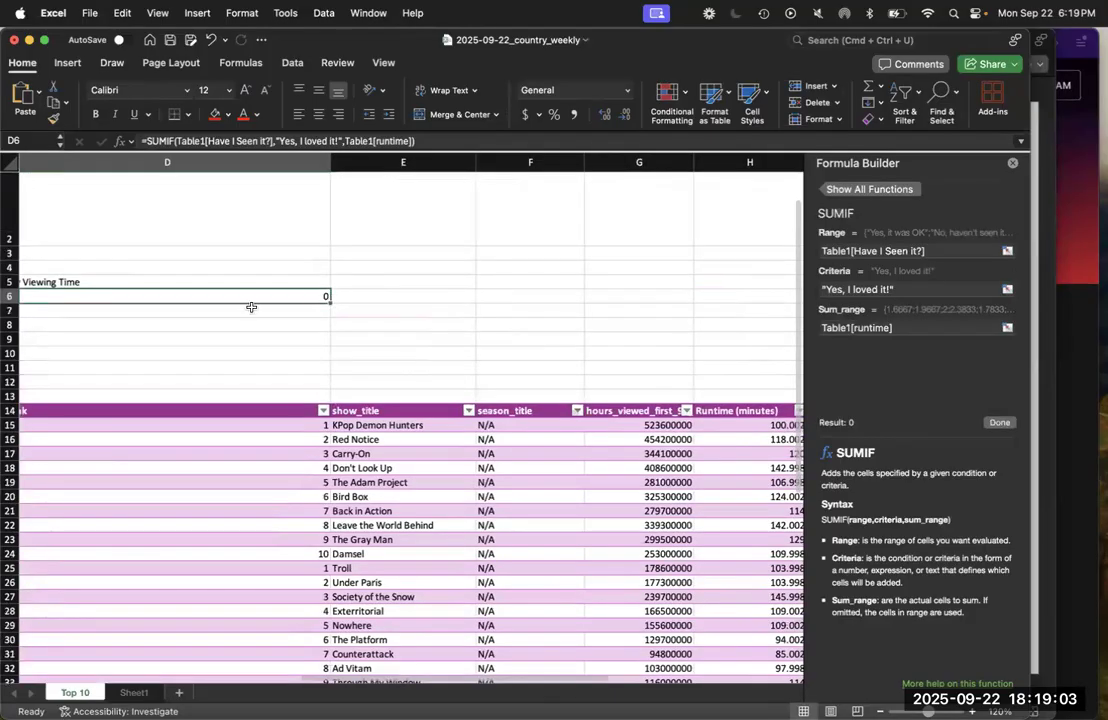
left_click(134, 692)
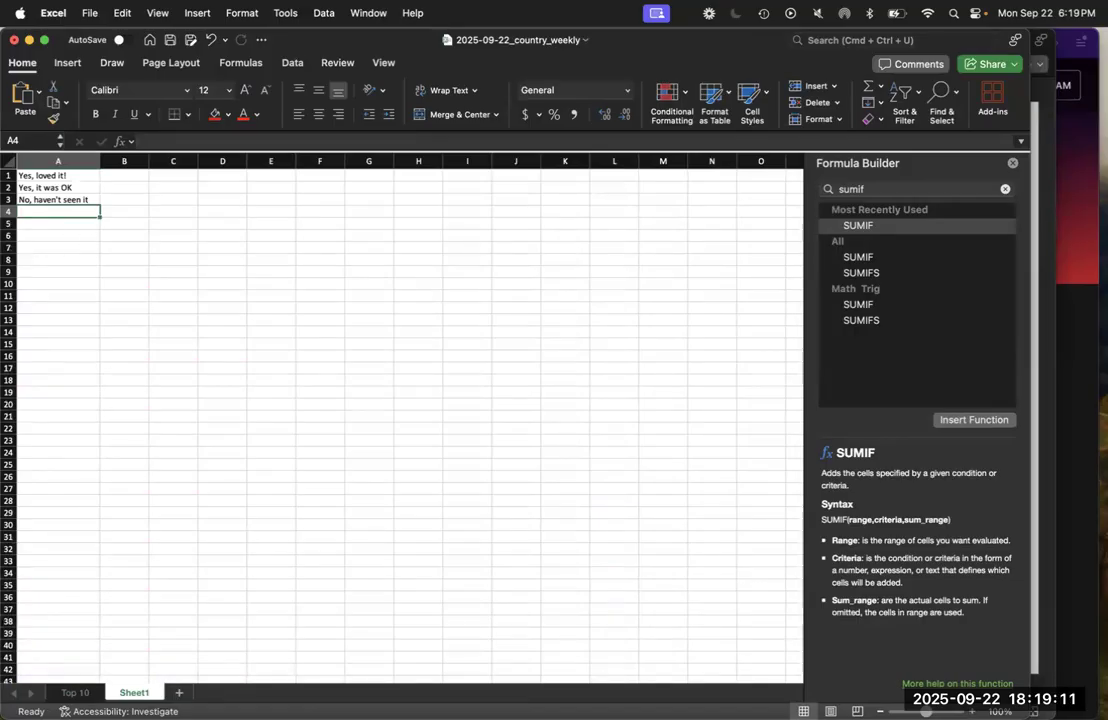
left_click(971, 711)
left_click(971, 711)
left_click(971, 711)
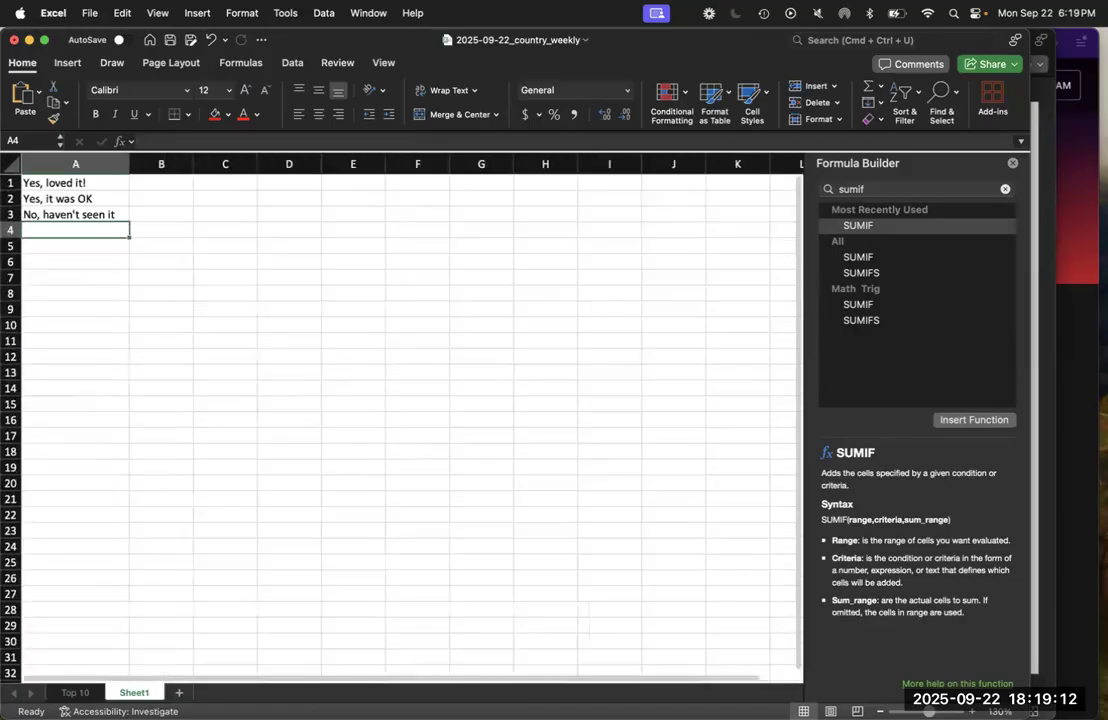
left_click(72, 181)
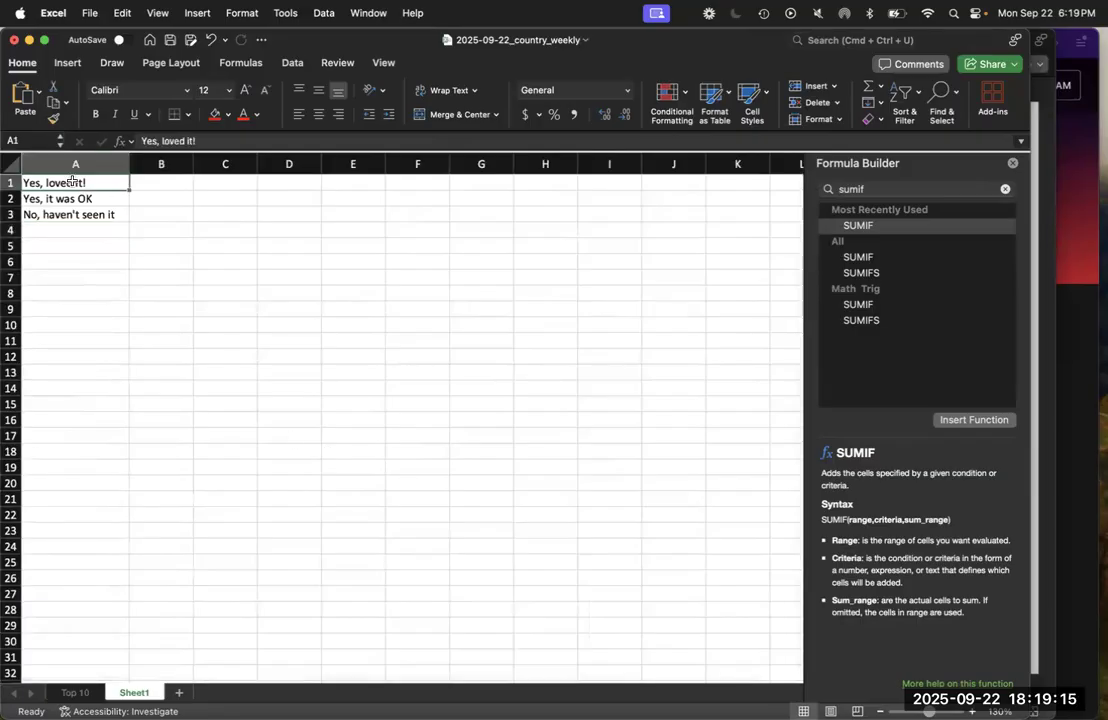
Return to the Top 10 sheet and correct the SUMIF criteria in D6 to "Yes, loved it!"
left_click(77, 693)
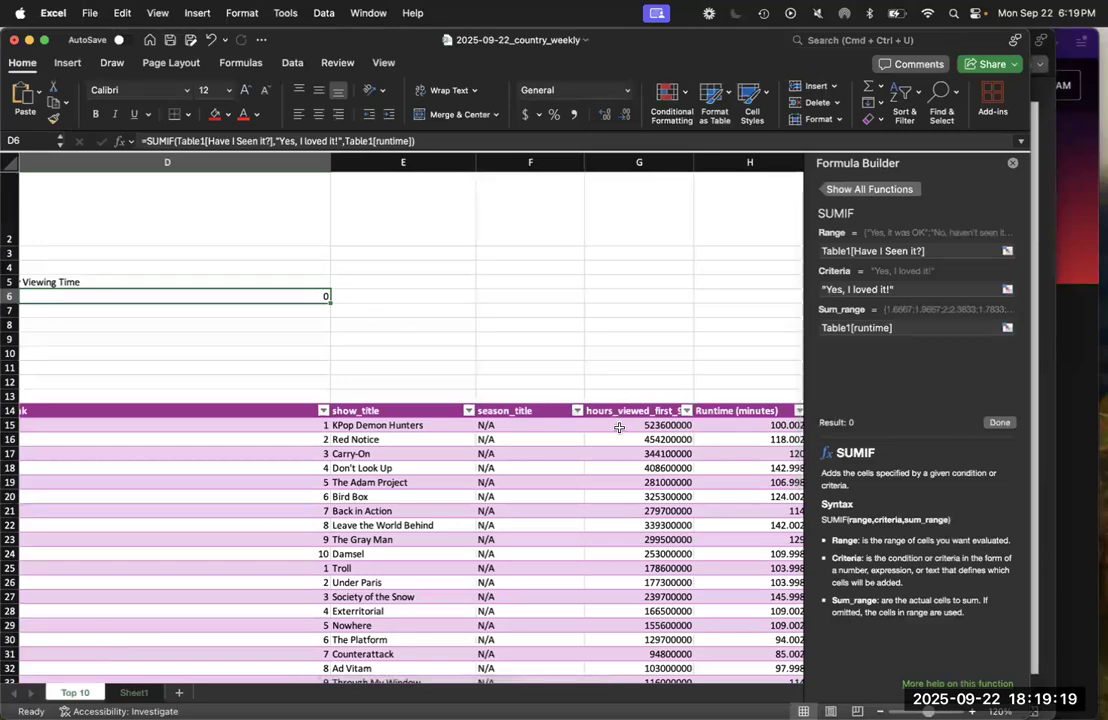
scroll(619, 427, "right", 5)
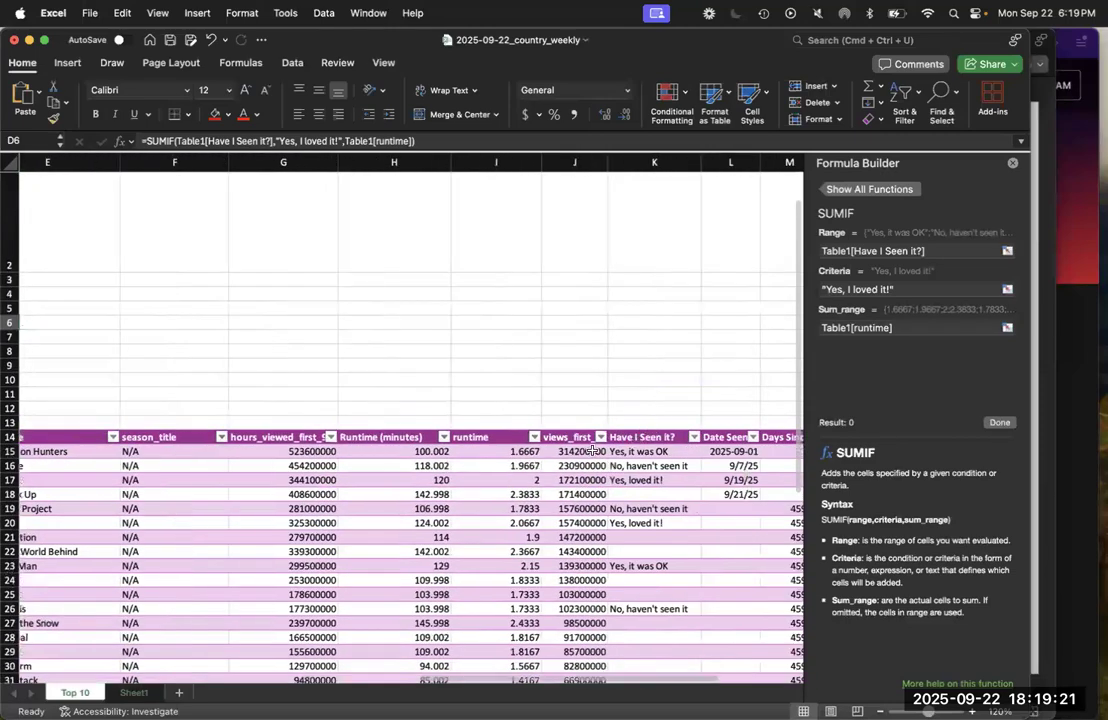
scroll(593, 451, "left", 10)
scroll(716, 353, "up", 2)
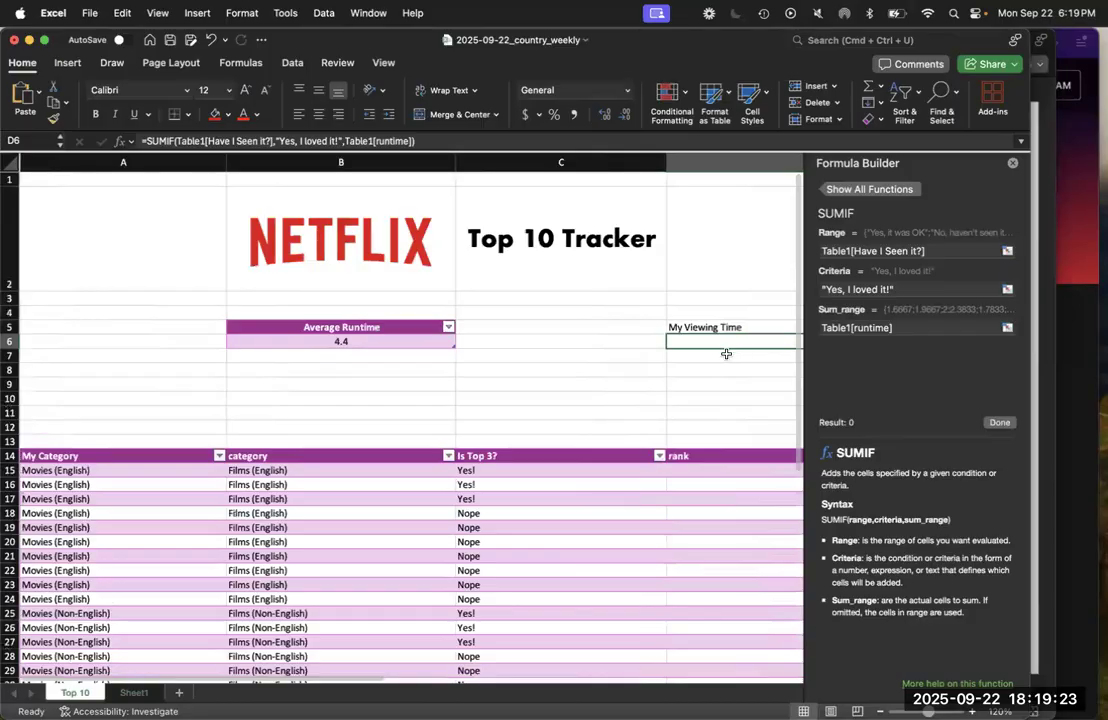
scroll(725, 353, "right", 4)
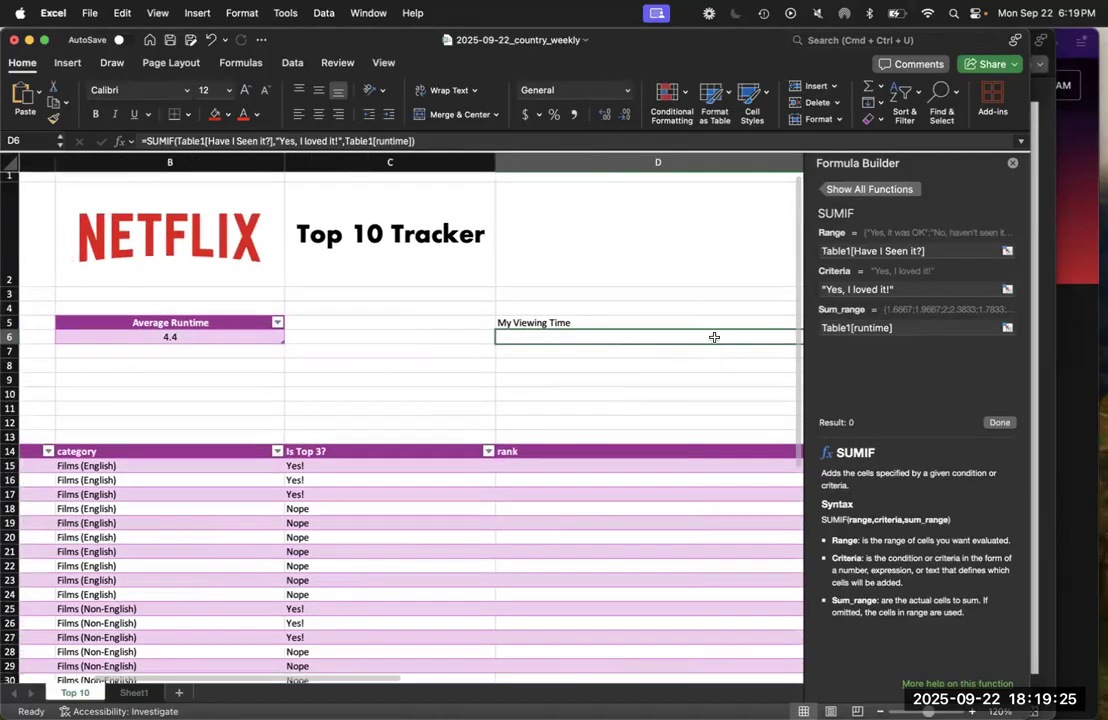
left_click(327, 140)
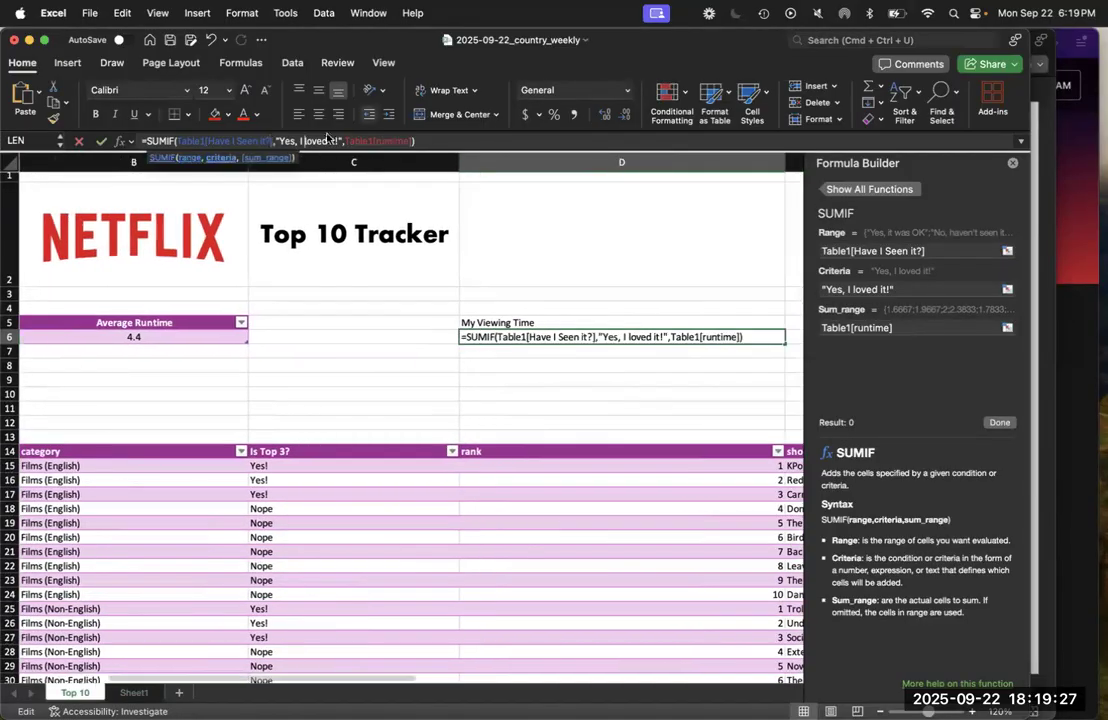
key("BackSpace")
key("BackSpace")
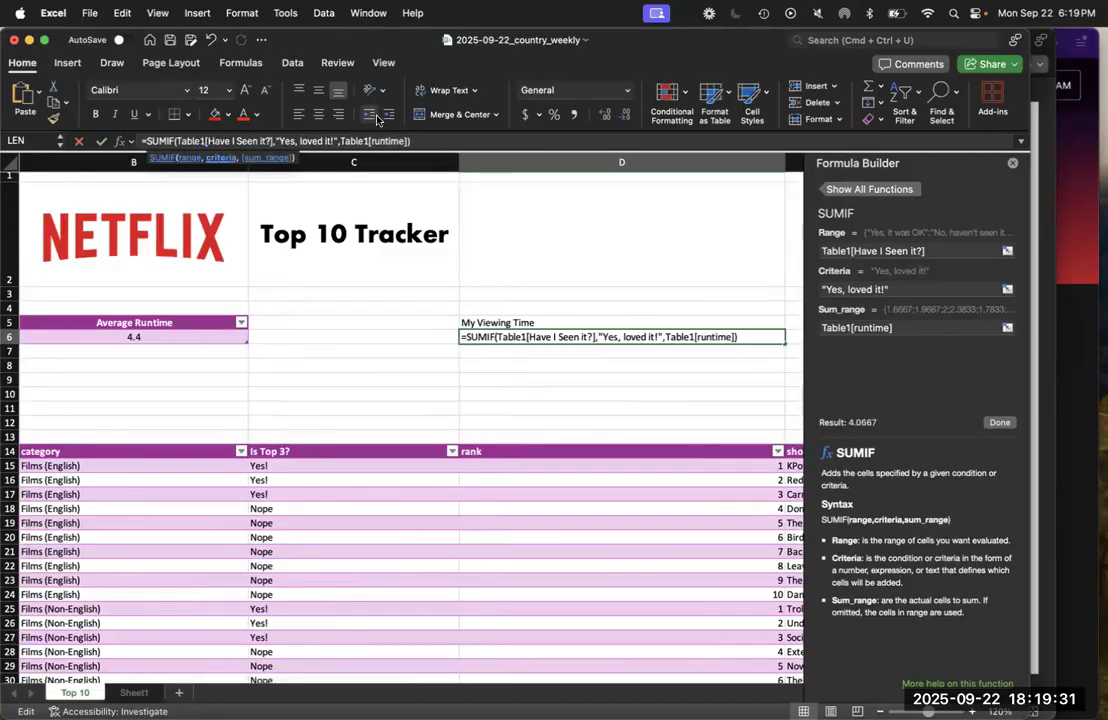
key("Return")
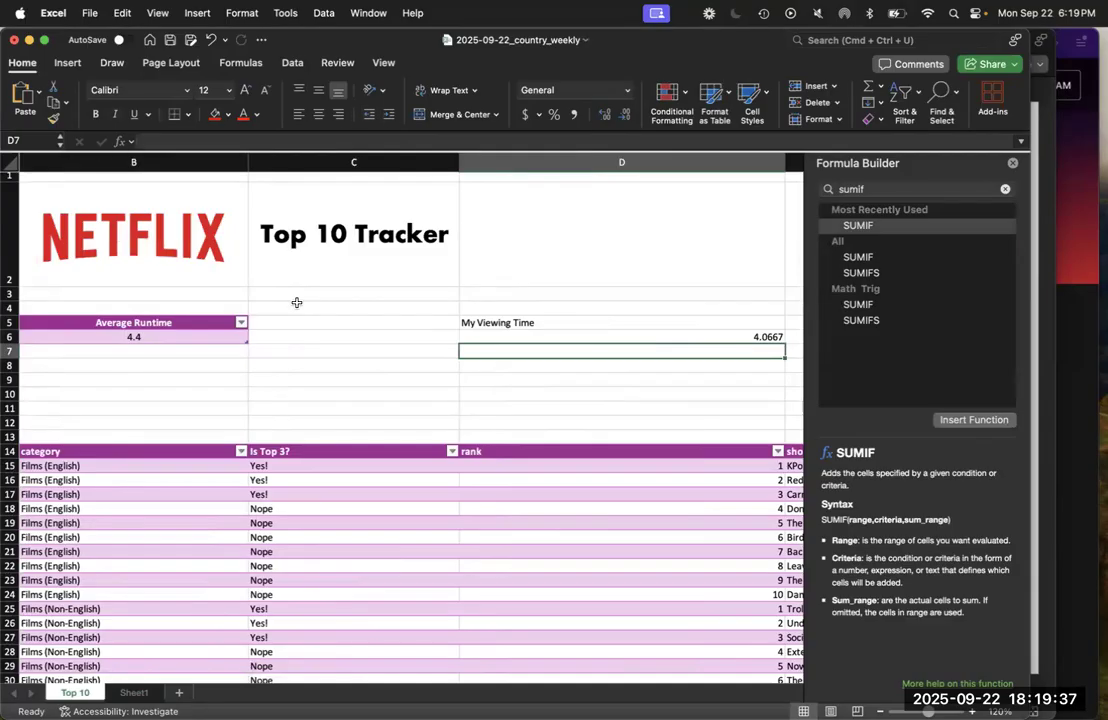
Check the My Viewing Time total against the runtimes of the rows marked "Yes, loved it!"
scroll(296, 302, "right", 5)
scroll(296, 302, "right", 6)
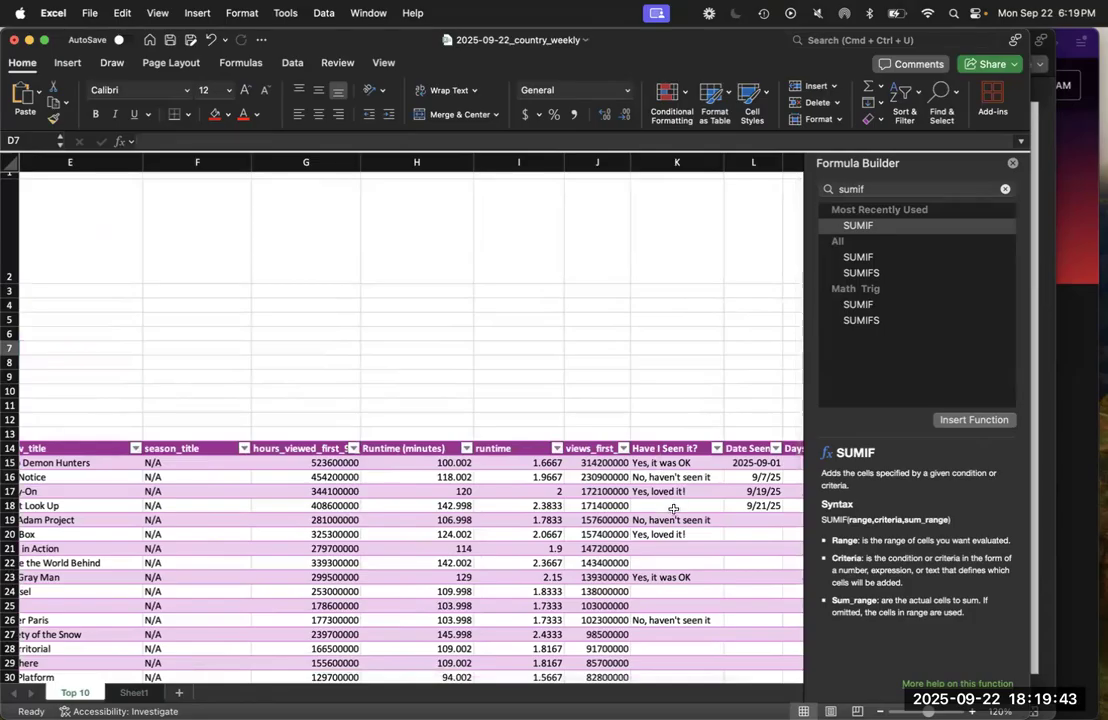
scroll(512, 358, "left", 8)
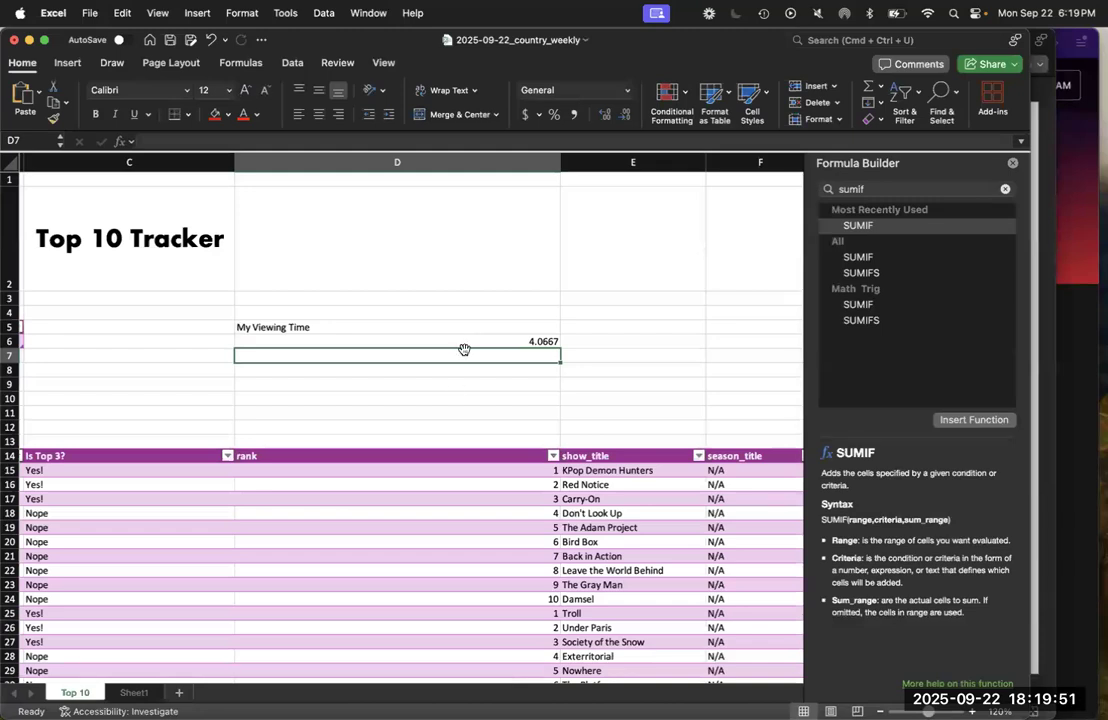
scroll(462, 349, "right", 5)
scroll(455, 386, "down", 1)
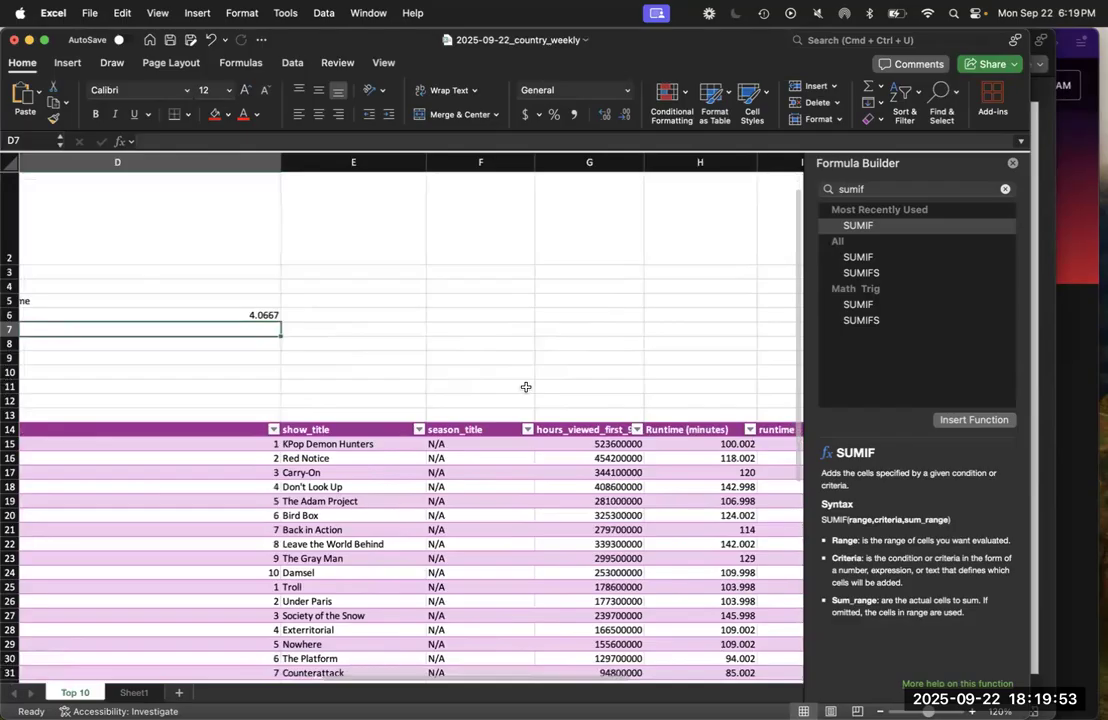
scroll(524, 387, "left", 3)
scroll(522, 387, "up", 1)
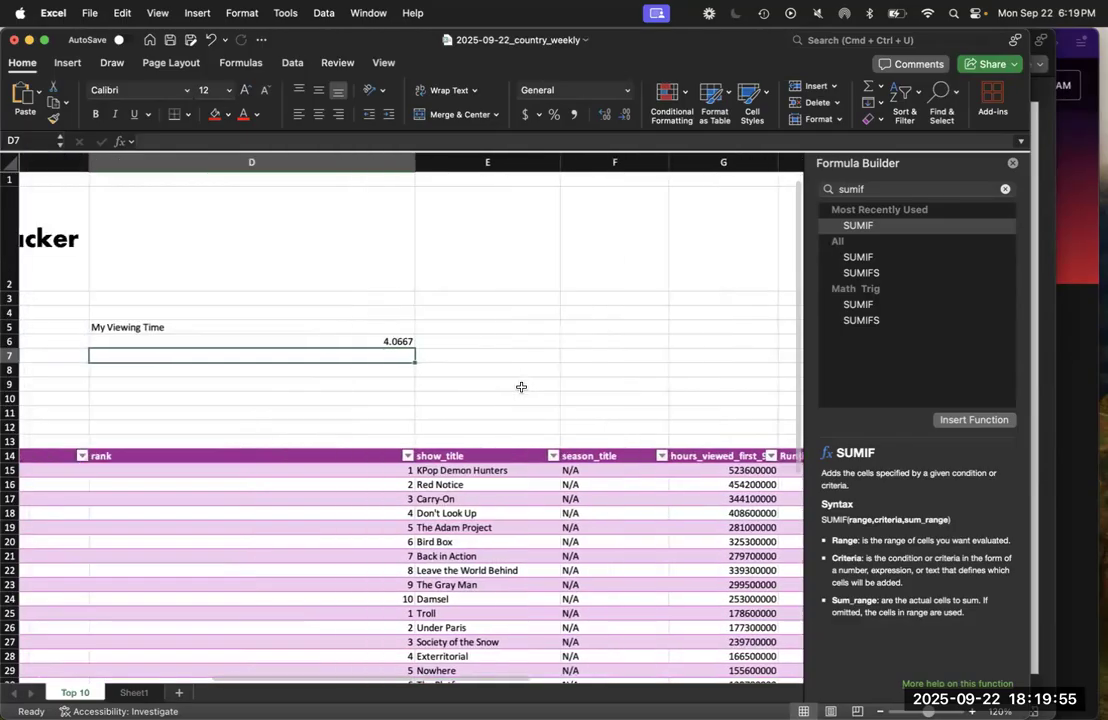
Format the My Viewing Time label and total in D5:D6 as a table with headers, using the purple medium style
scroll(521, 387, "left", 2)
left_click_drag(373, 324, 373, 334)
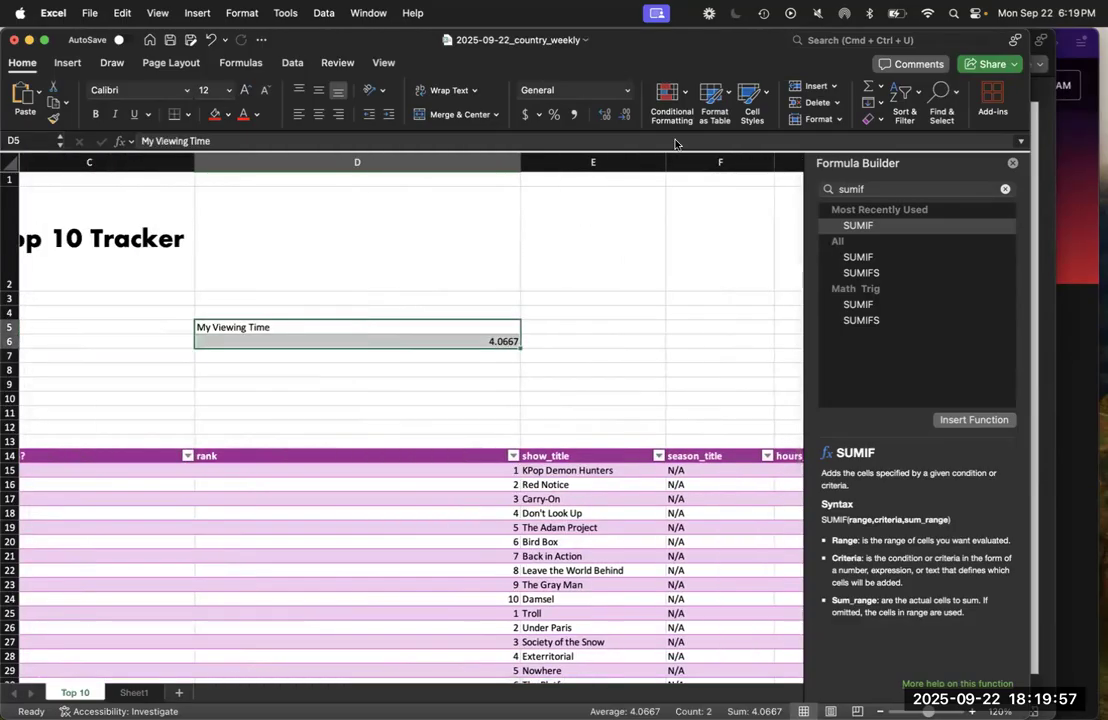
left_click(712, 100)
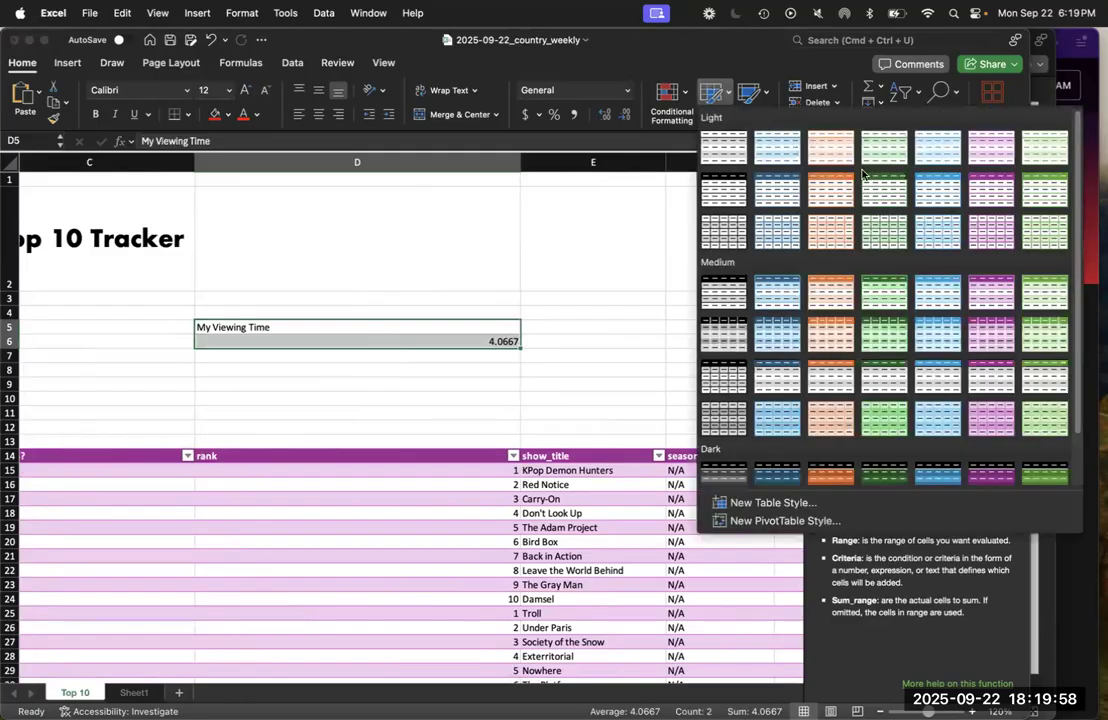
left_click(997, 289)
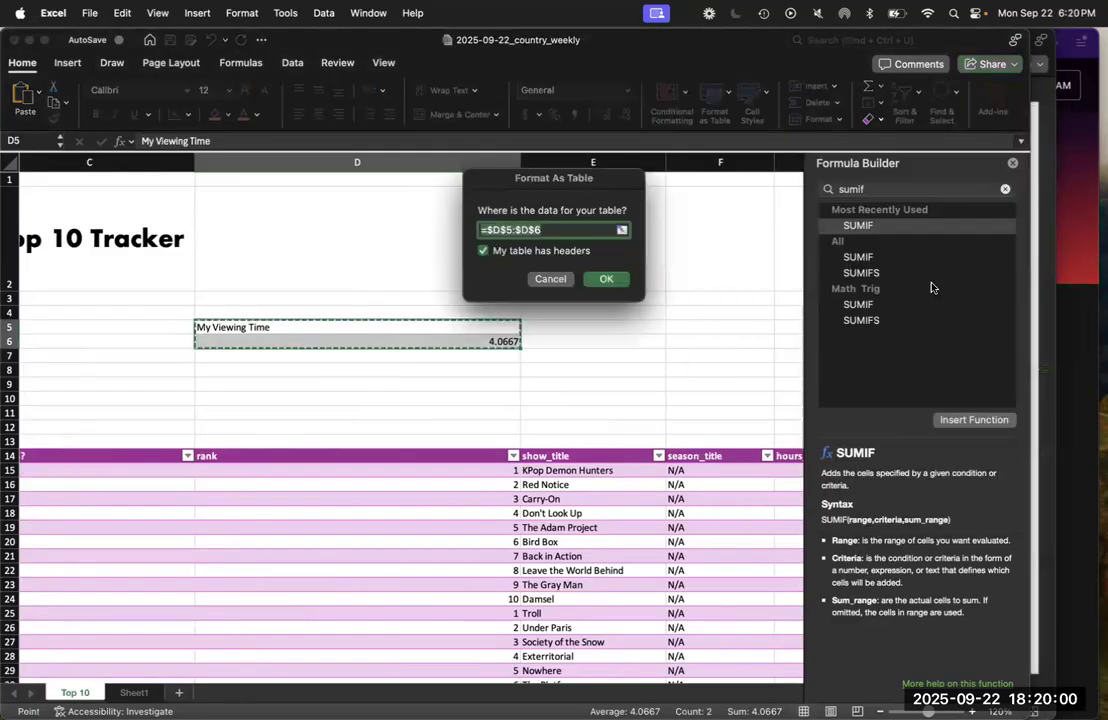
left_click(607, 280)
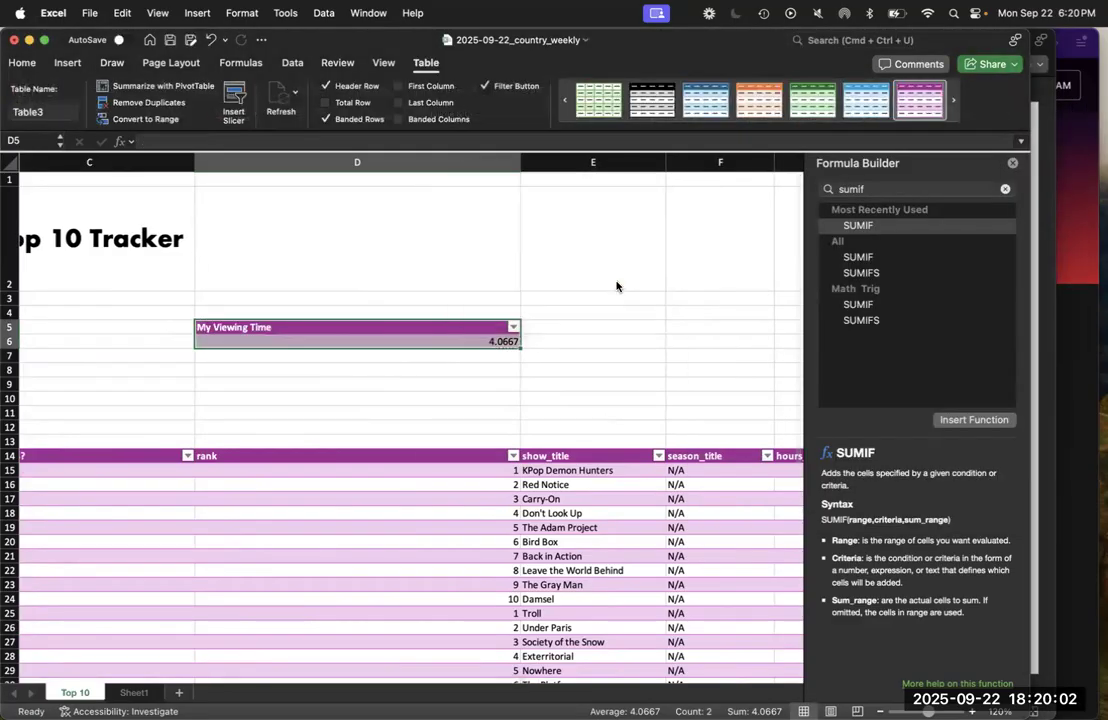
Center both cells of the My Viewing Time table and show the total in D6 with one decimal place
left_click(40, 63)
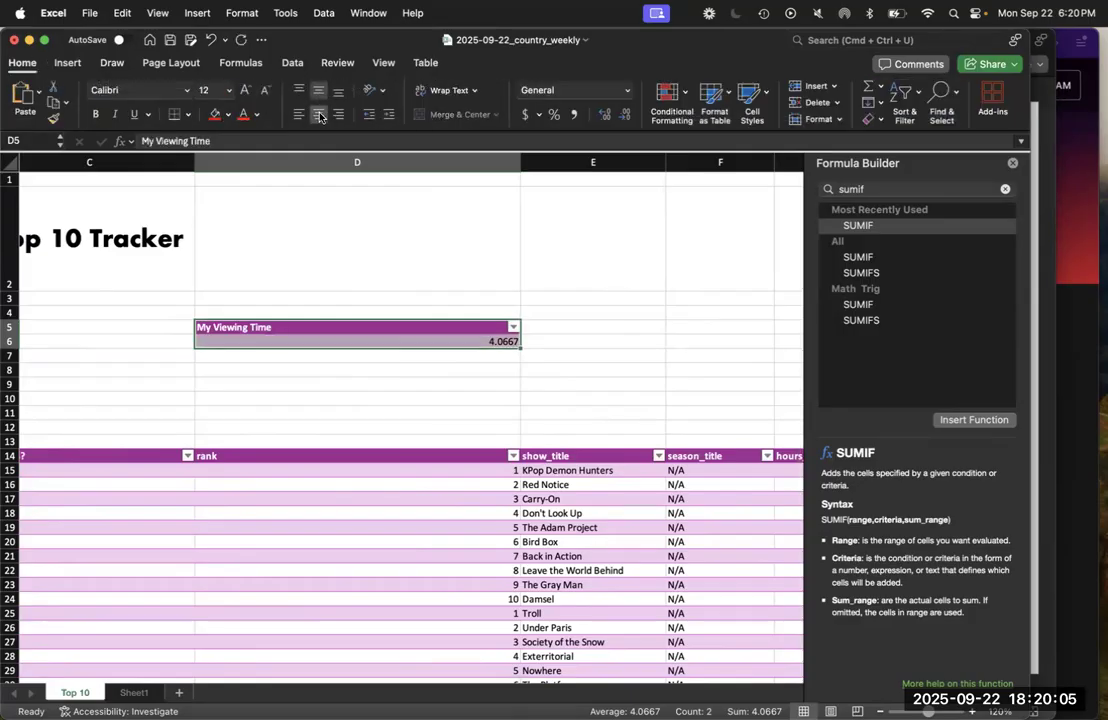
left_click(319, 117)
left_click(363, 323)
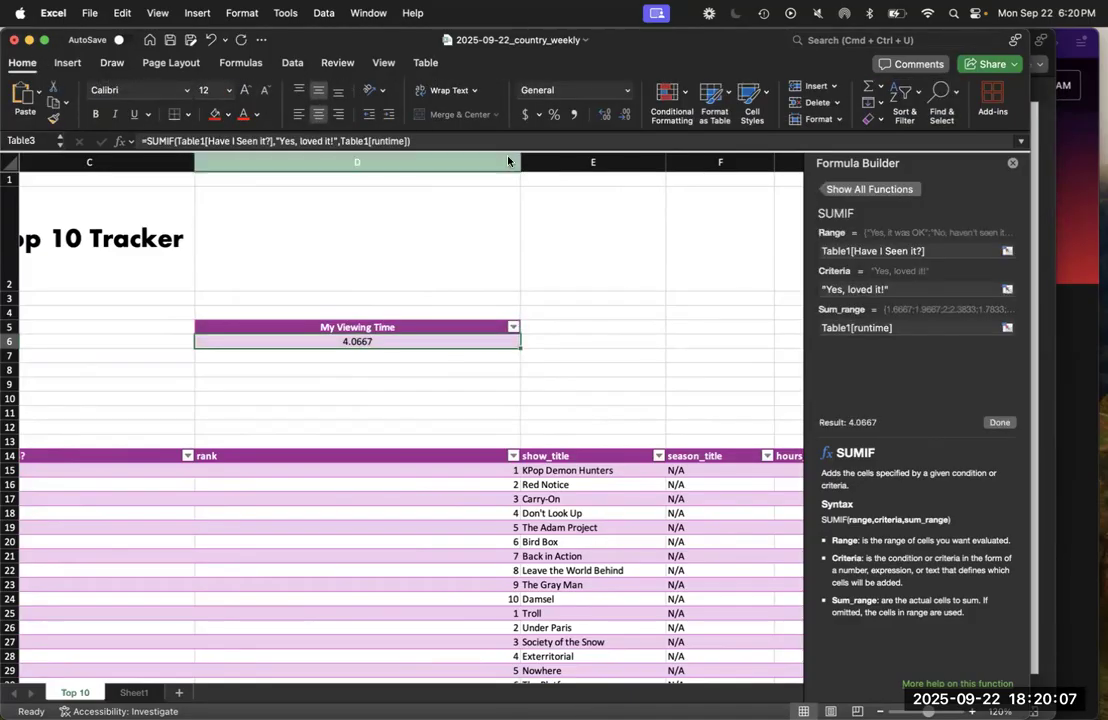
left_click(626, 115)
left_click(626, 115)
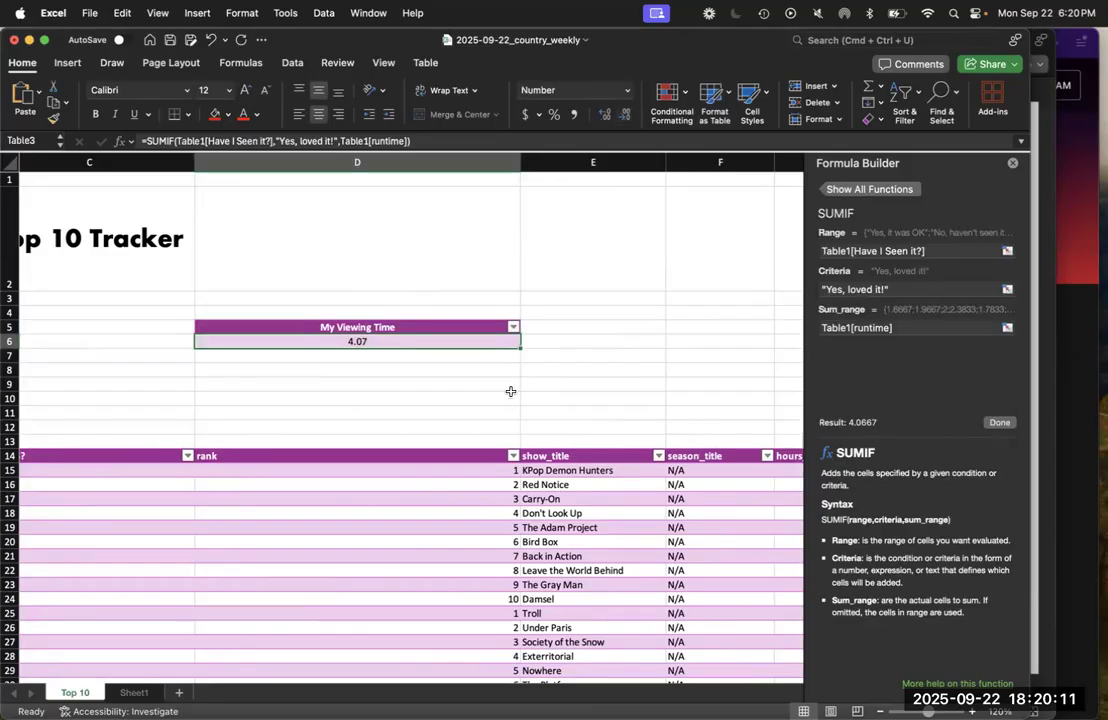
left_click(627, 115)
left_click(583, 342)
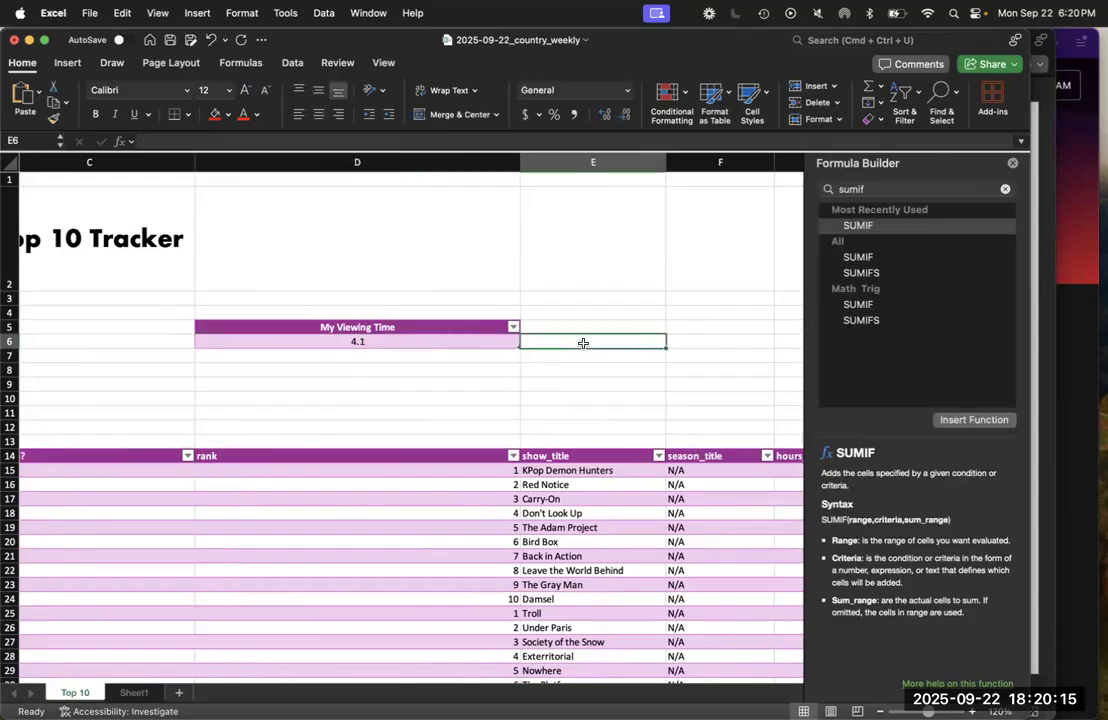
scroll(443, 396, "left", 5)
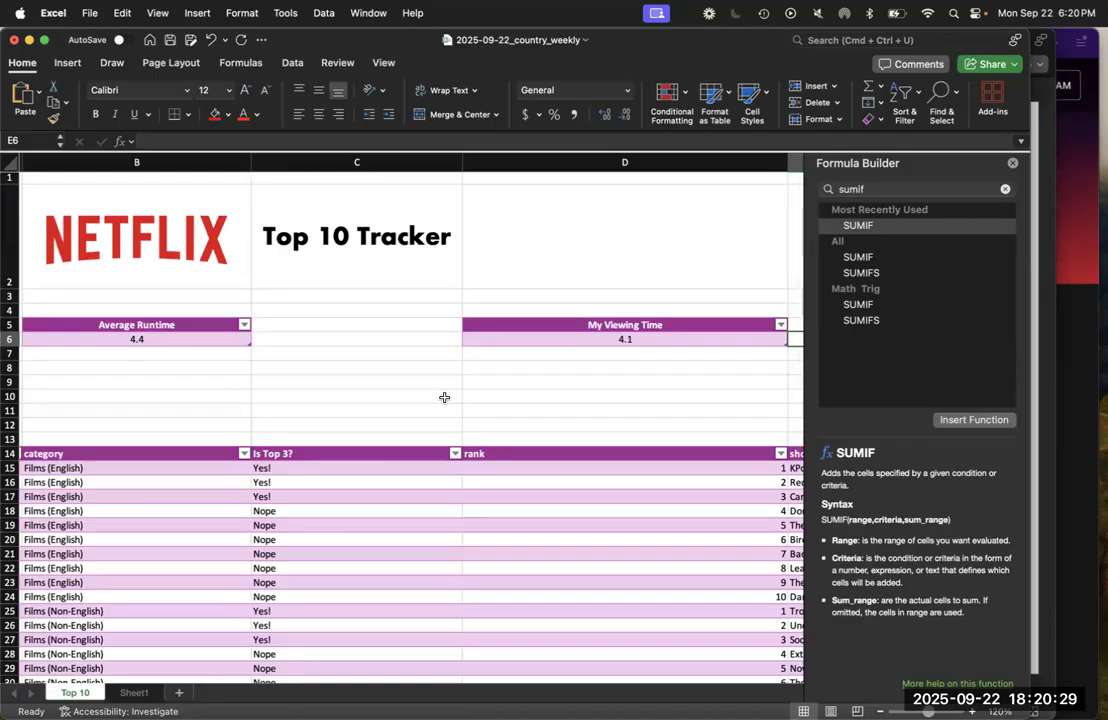
Switch to the PowerPoint slides and review the SUMIF instructions and the COUNTIF bonus exercise on slide 24
key("ctrl+Up")
left_click(883, 524)
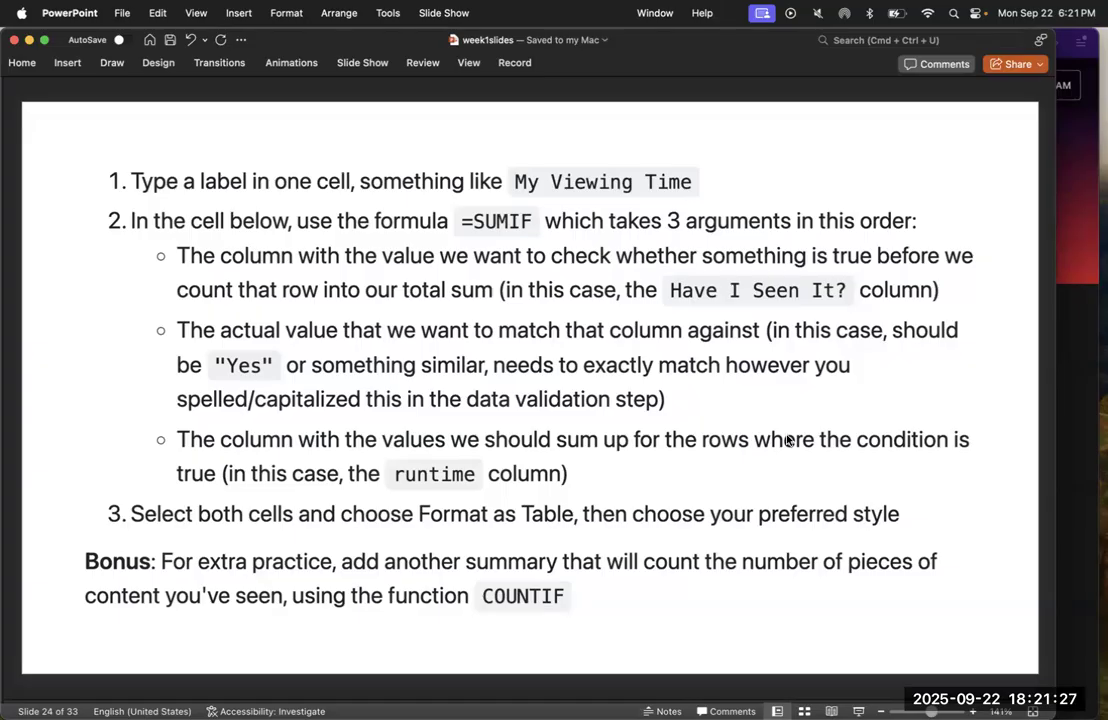
key("Left")
key("Right")
Switch back to Excel and enter the label "How Many Have I Watched?" in D8, below the My Viewing Time table
mouse_move(3, 363)
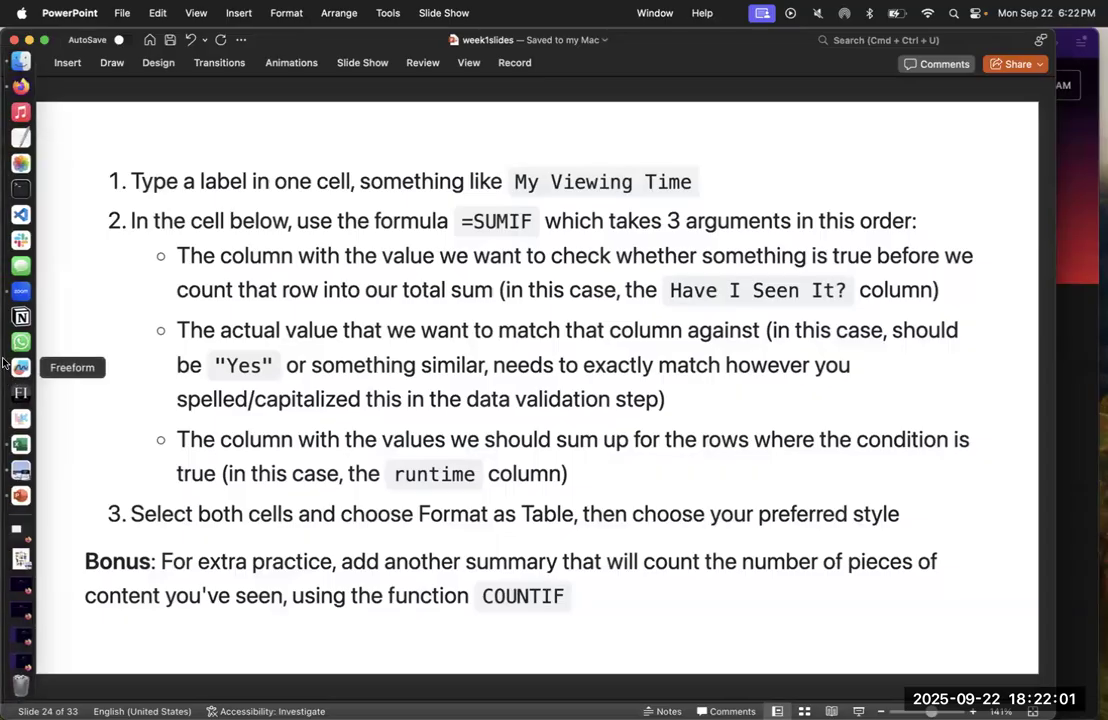
left_click(21, 445)
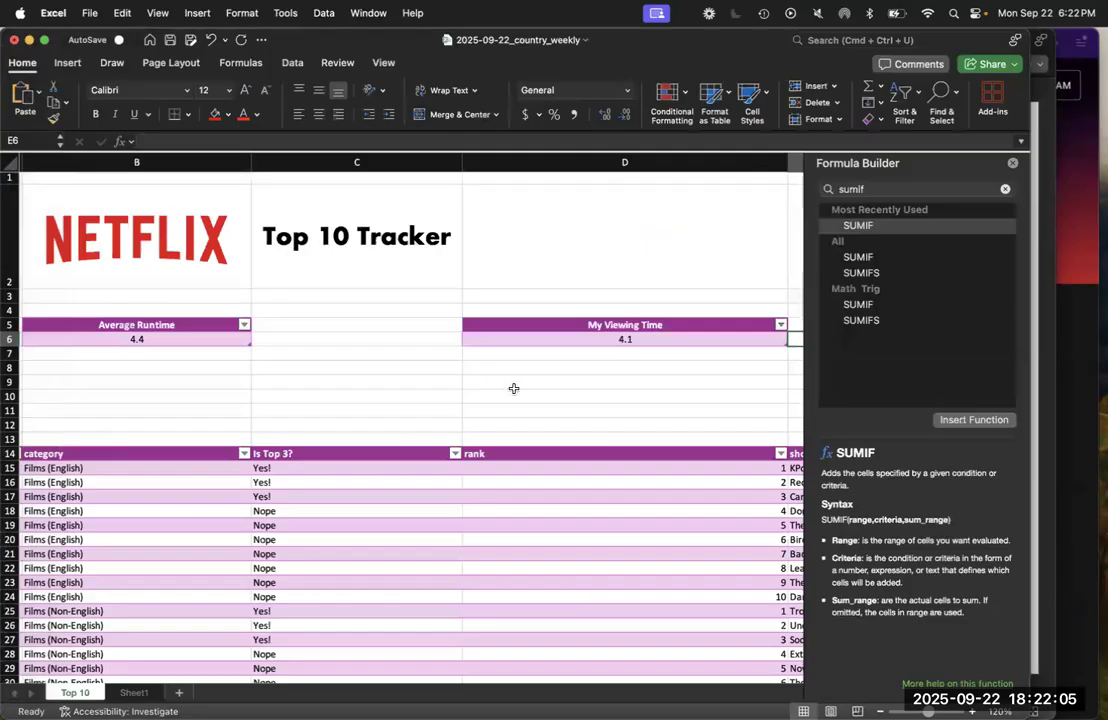
left_click(514, 388)
key("Up")
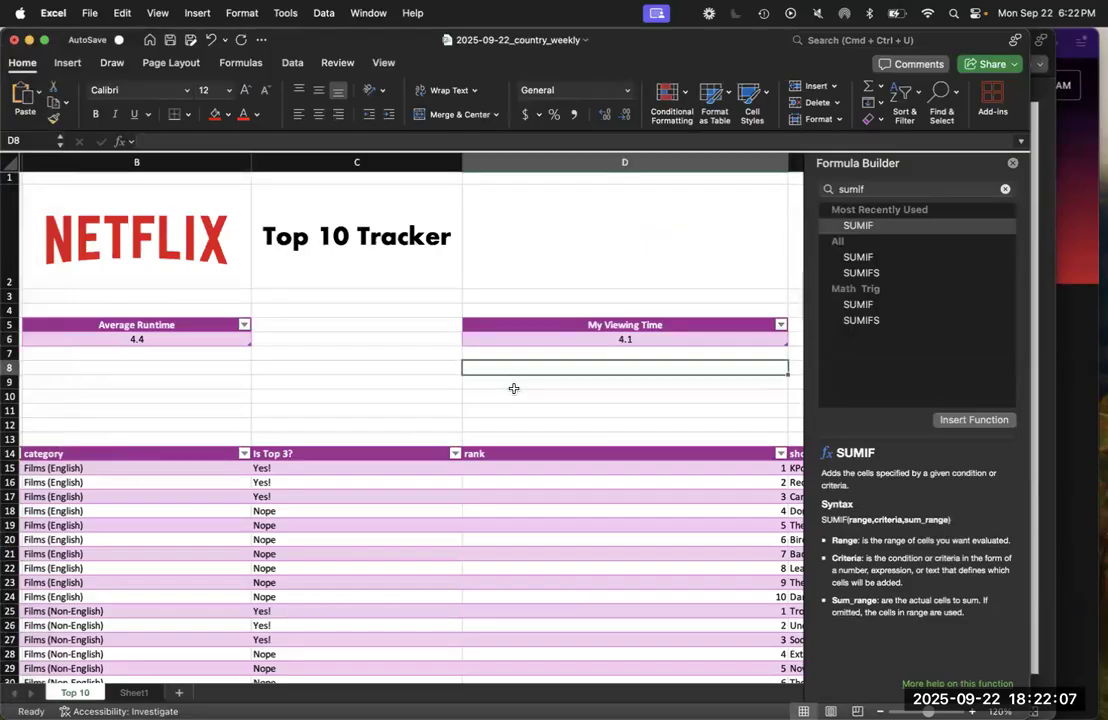
type("How Many Have I w")
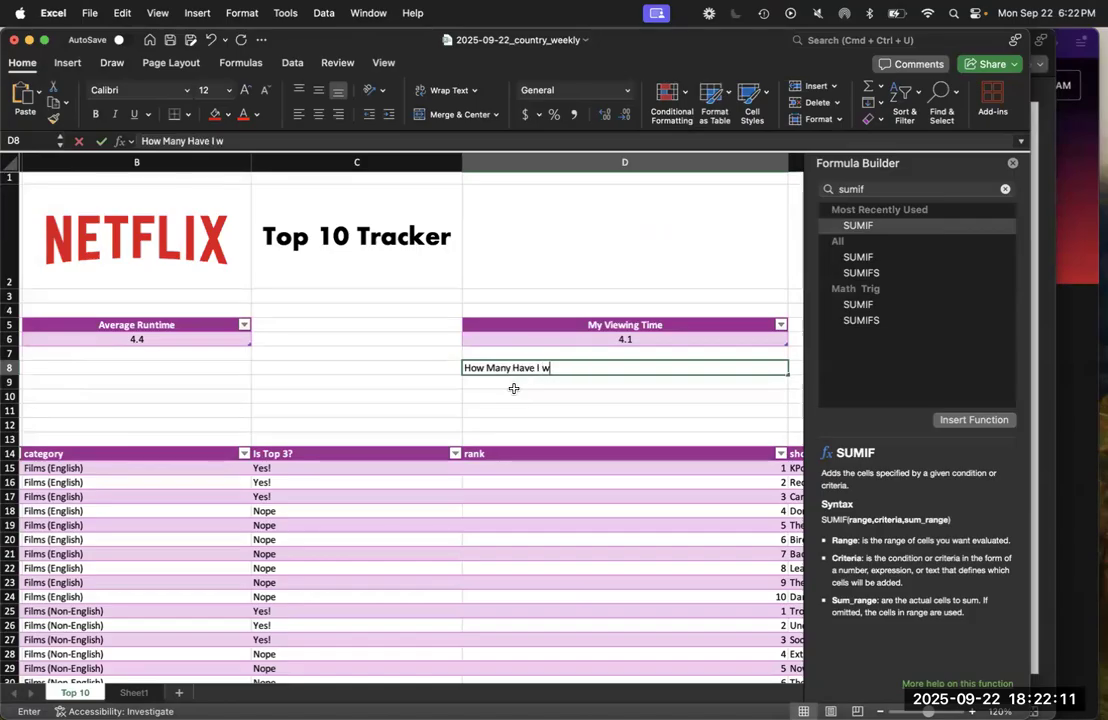
key("BackSpace")
type("Watched?")
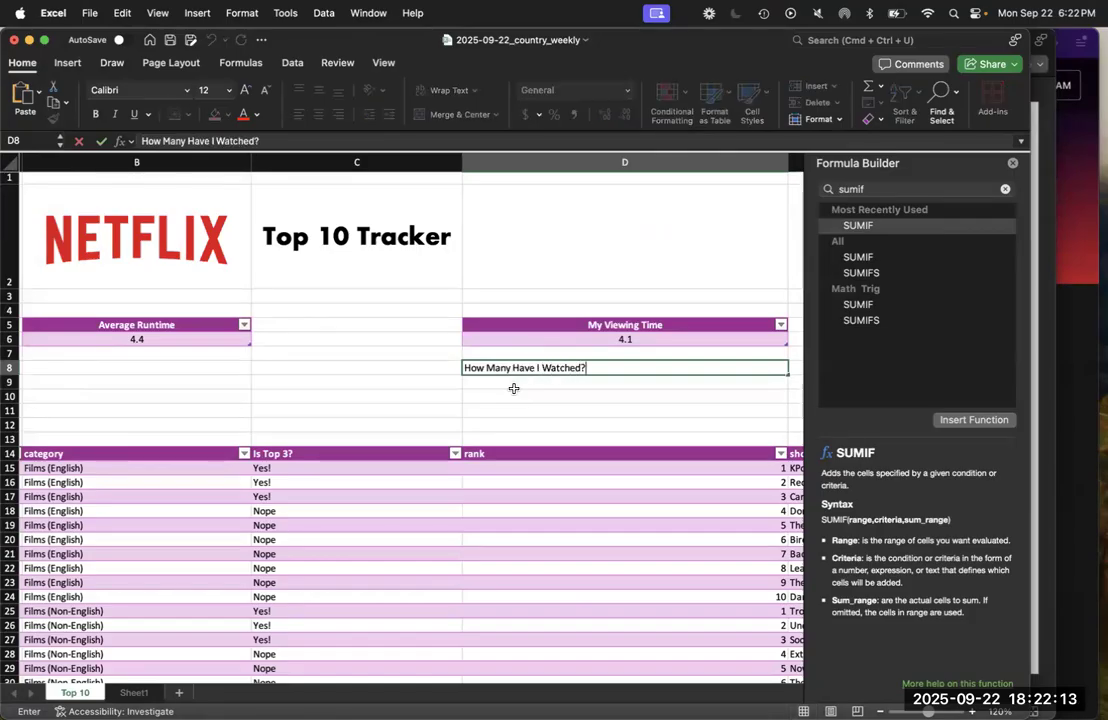
key("Return")
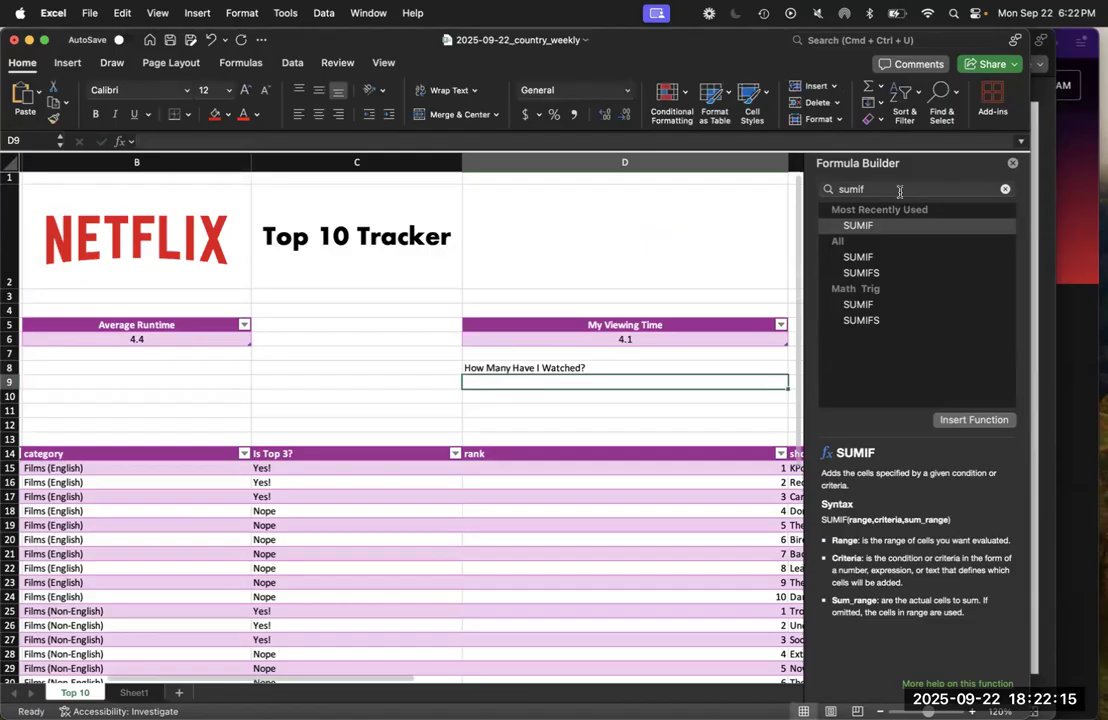
Search the Formula Builder for the "countif" function to use in cell D9
left_click(899, 191)
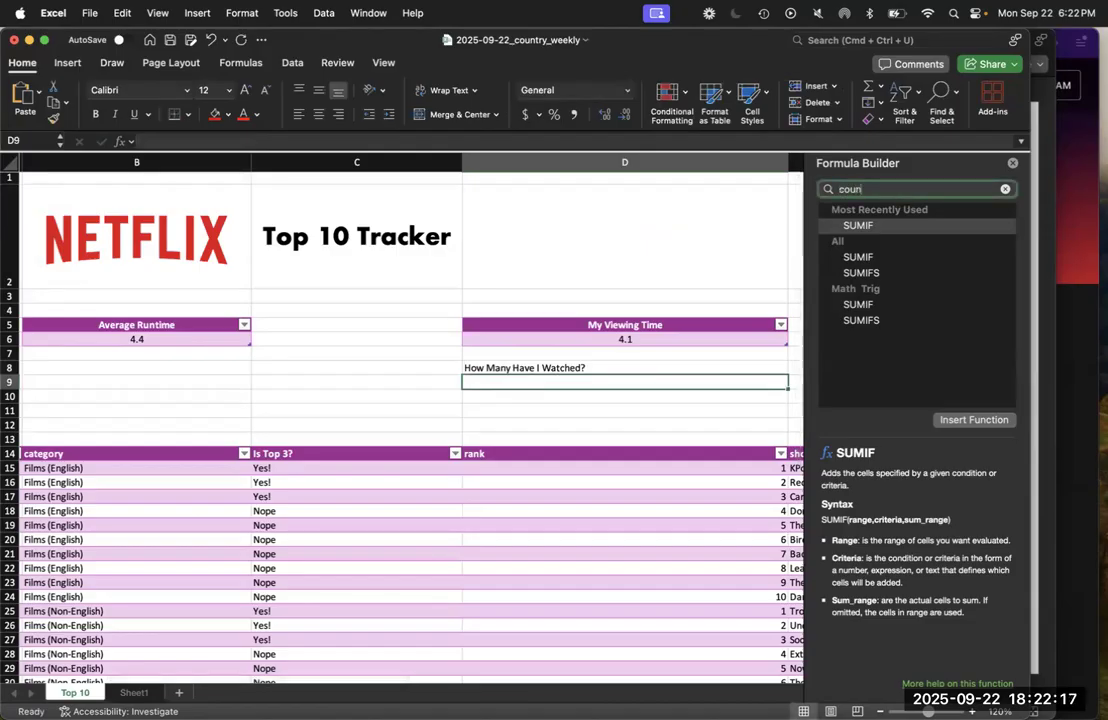
key("BackSpace")
key("BackSpace")
key("BackSpace")
key("BackSpace")
key("BackSpace")
type("countif")
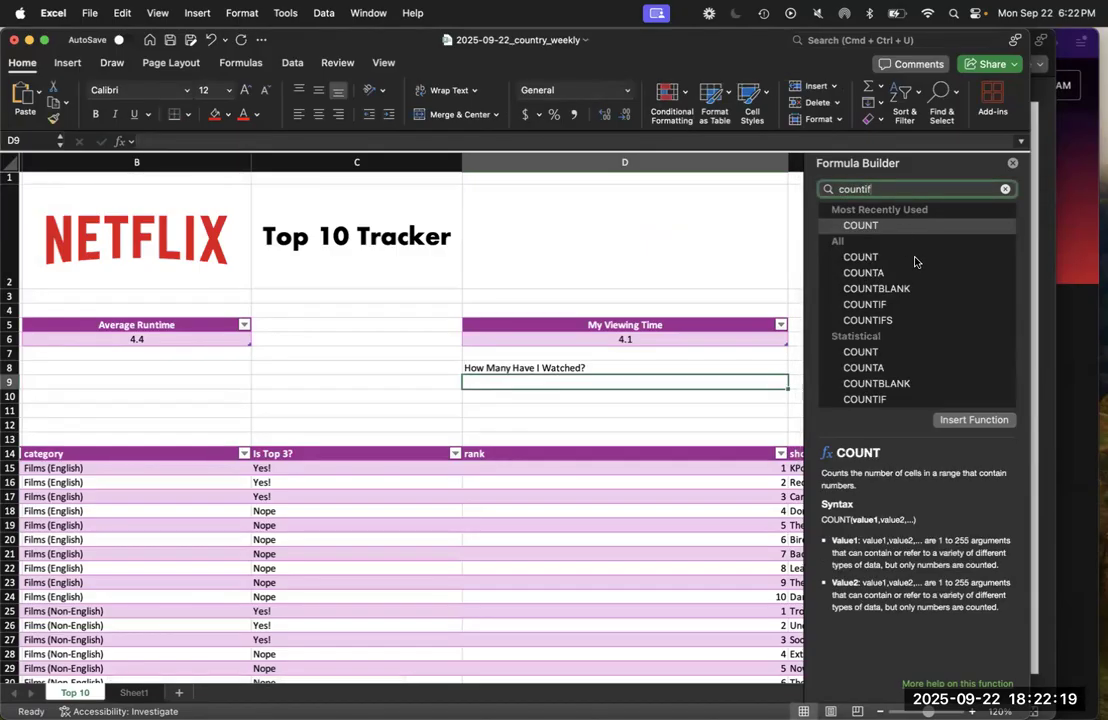
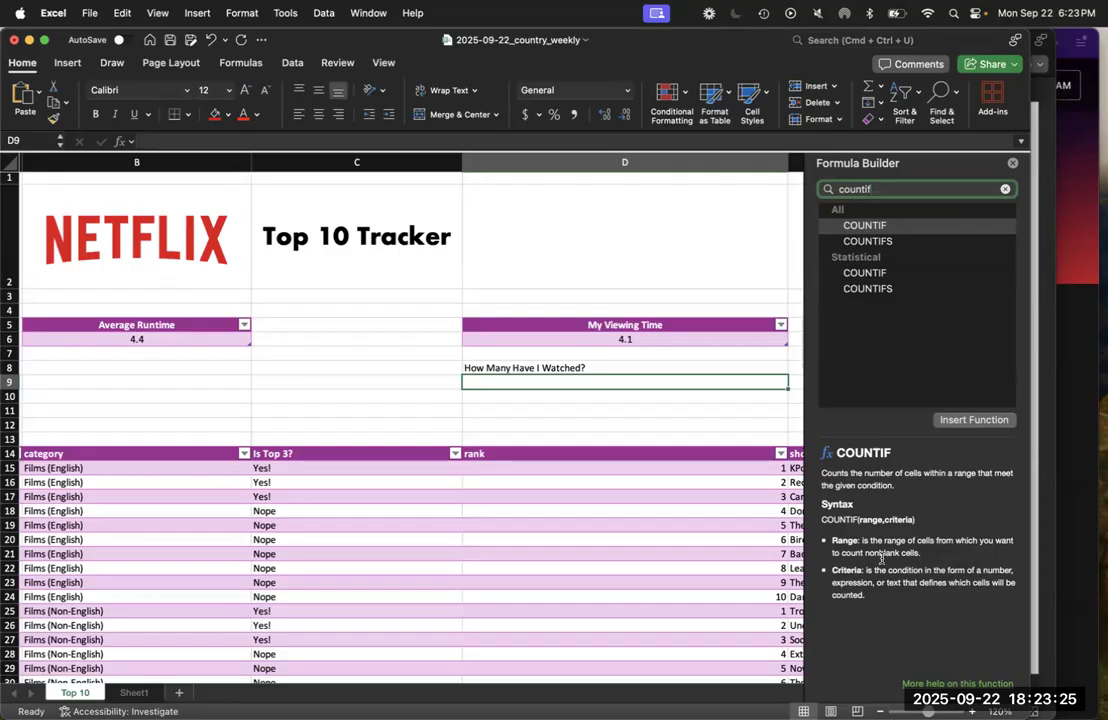
Examine the answers in the "Have I Seen it?" column of the main table to choose the range and criteria for COUNTIF
scroll(591, 530, "left", 3)
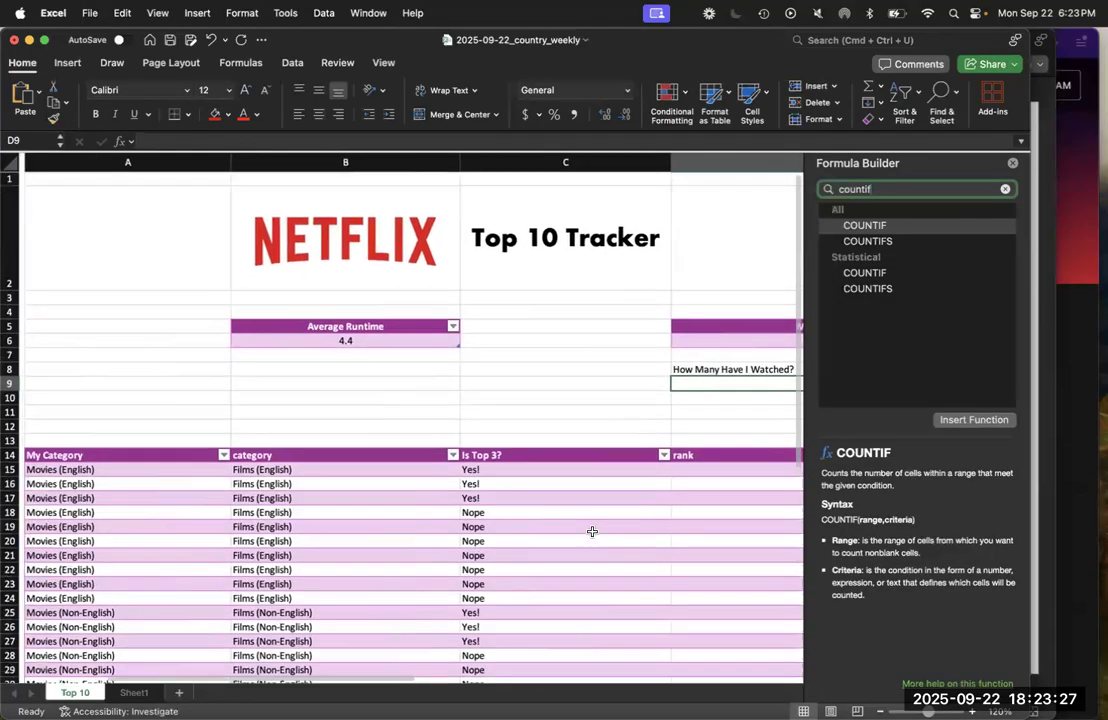
scroll(591, 530, "right", 10)
scroll(592, 531, "right", 4)
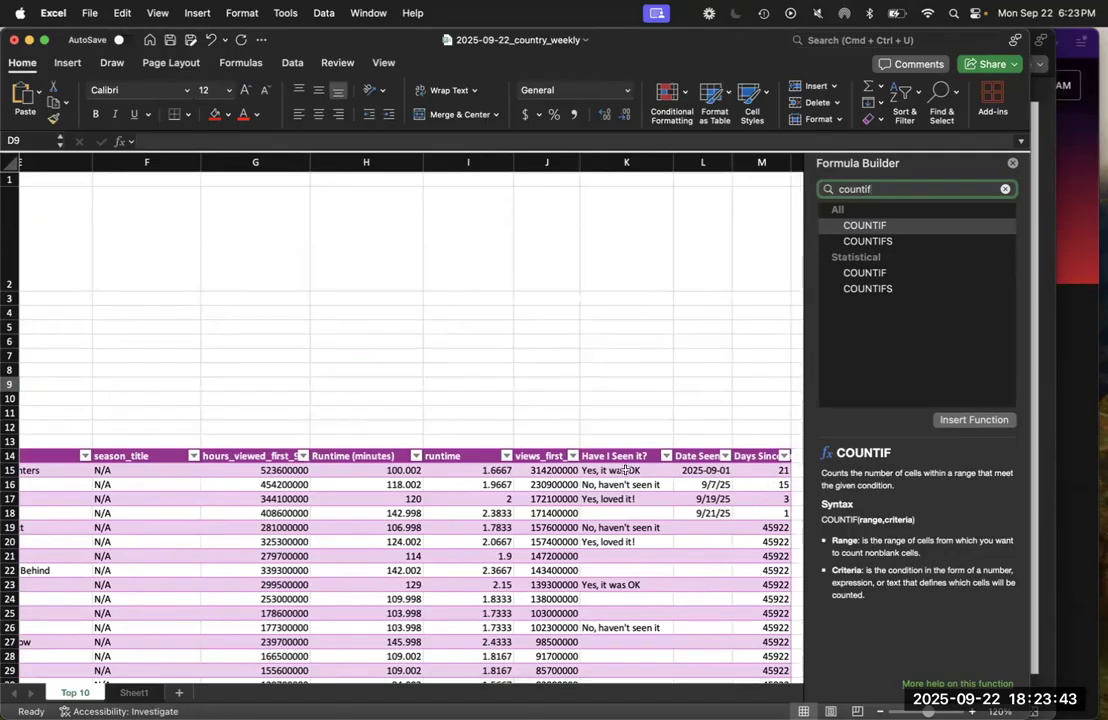
left_click_drag(622, 470, 624, 642)
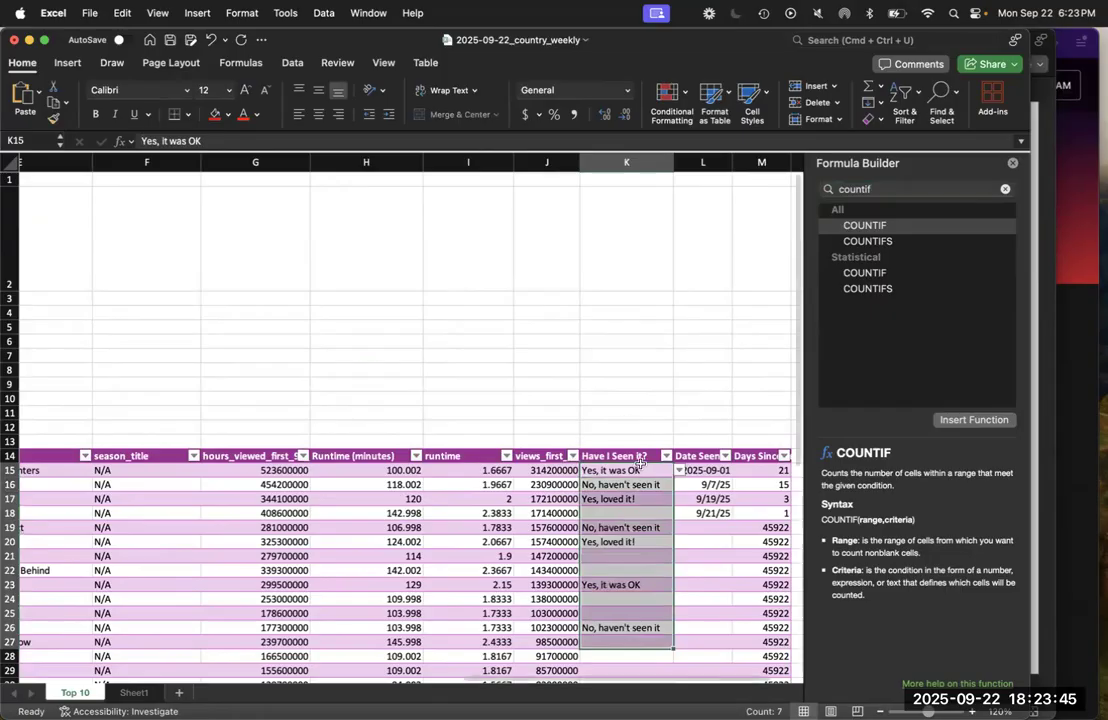
left_click(638, 470)
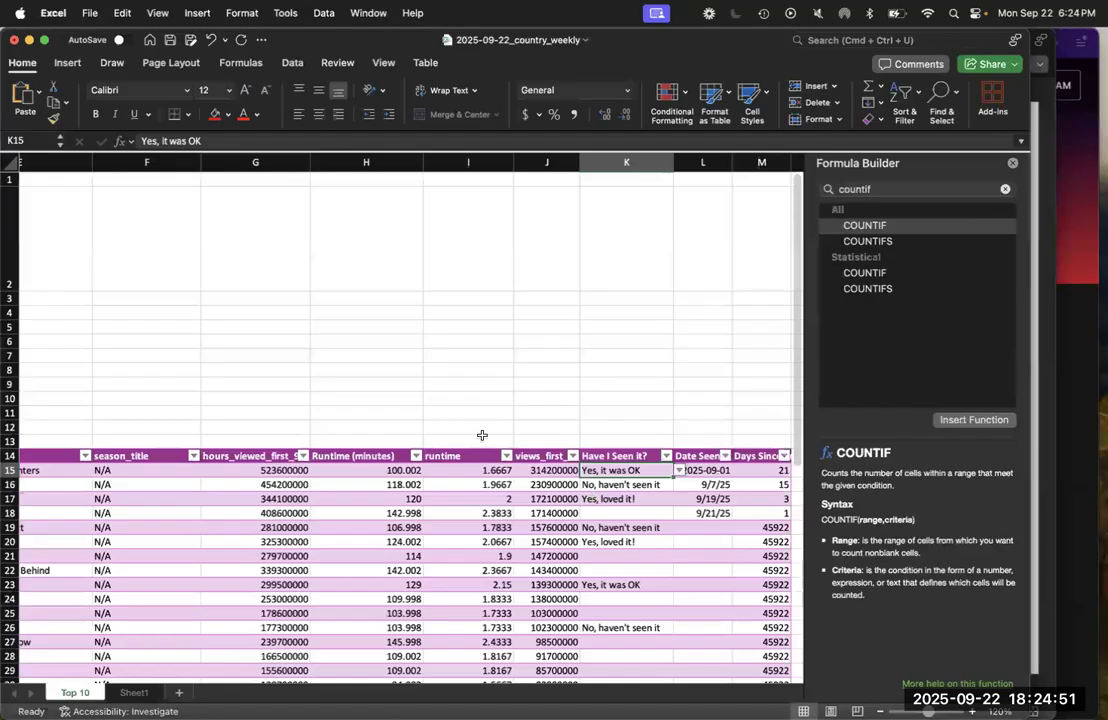
Start a COUNTIF formula in D9 with the table's whole "Have I Seen it?" column, Table1[Have I Seen it?], as the range
scroll(397, 369, "left", 5)
scroll(397, 369, "left", 3)
left_click(153, 378)
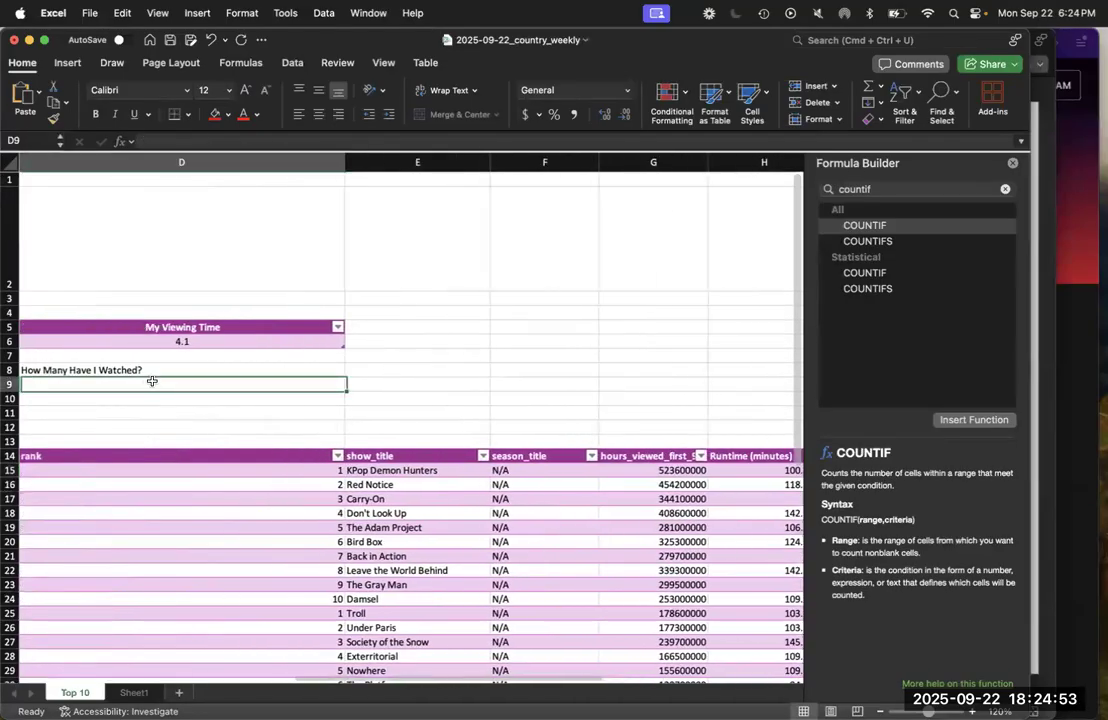
scroll(141, 383, "left", 3)
type("=")
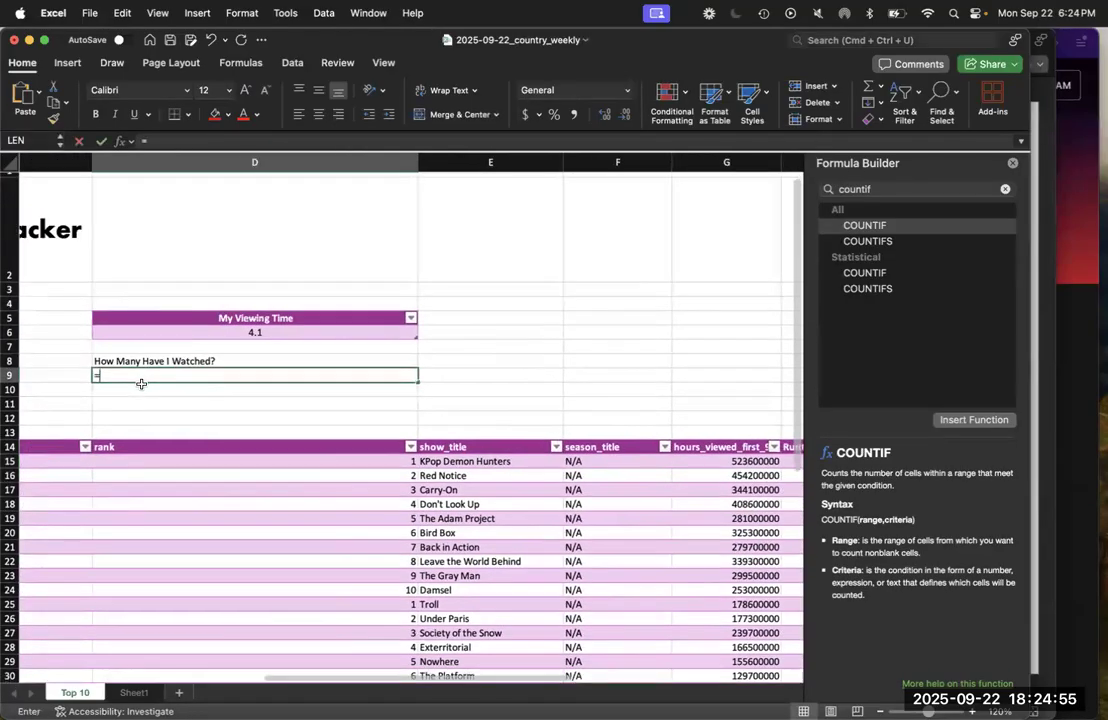
type("countif(")
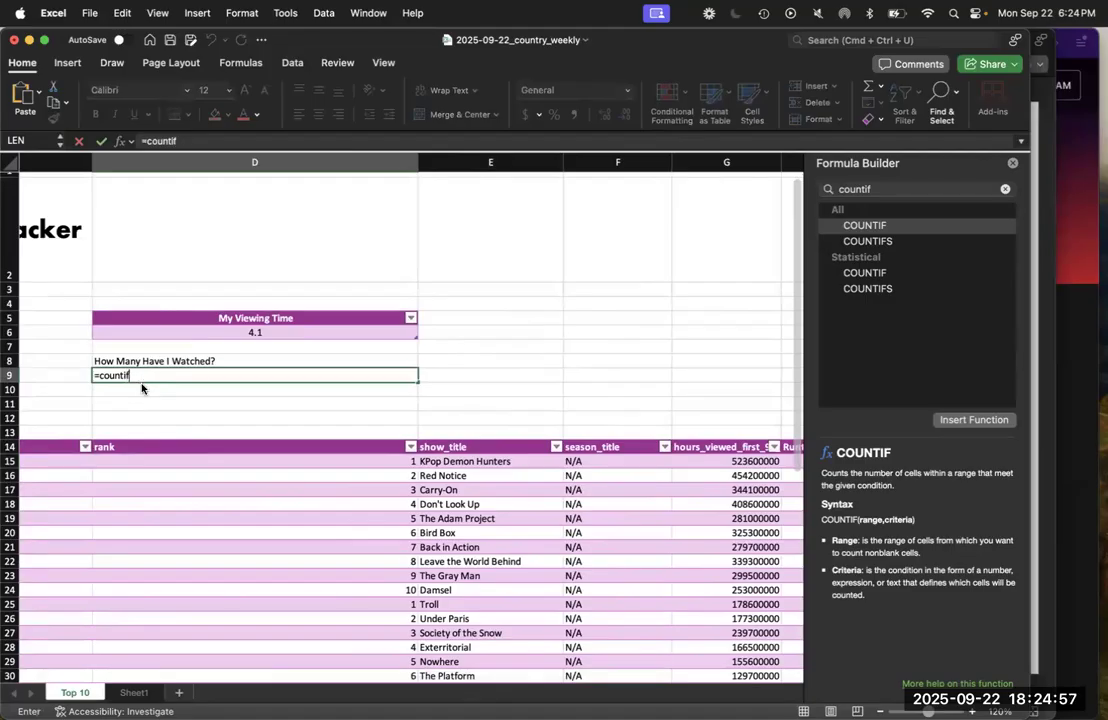
scroll(474, 432, "left", 3)
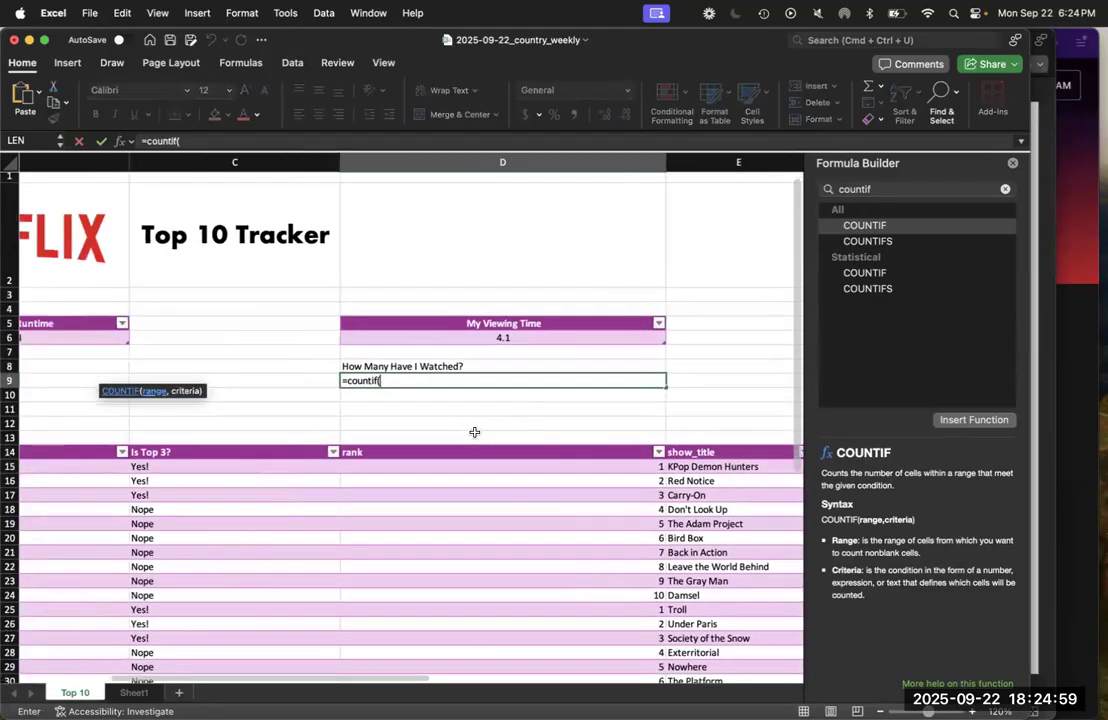
scroll(474, 432, "right", 10)
scroll(474, 432, "right", 2)
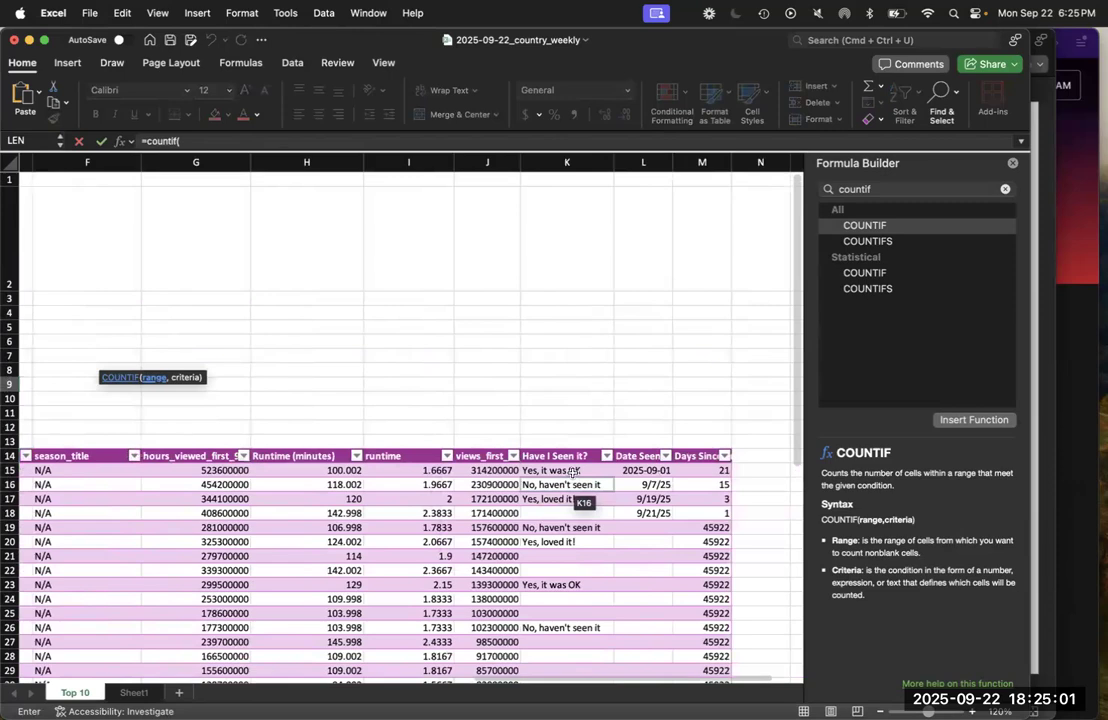
left_click_drag(573, 472, 575, 585)
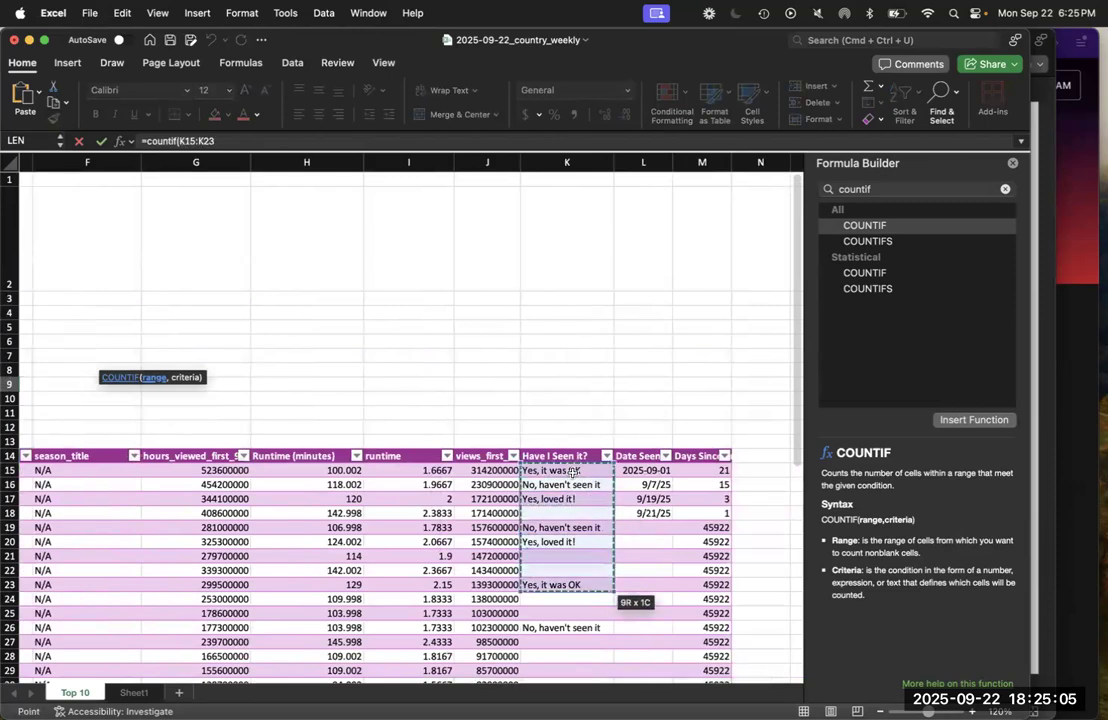
key("super+shift+Down")
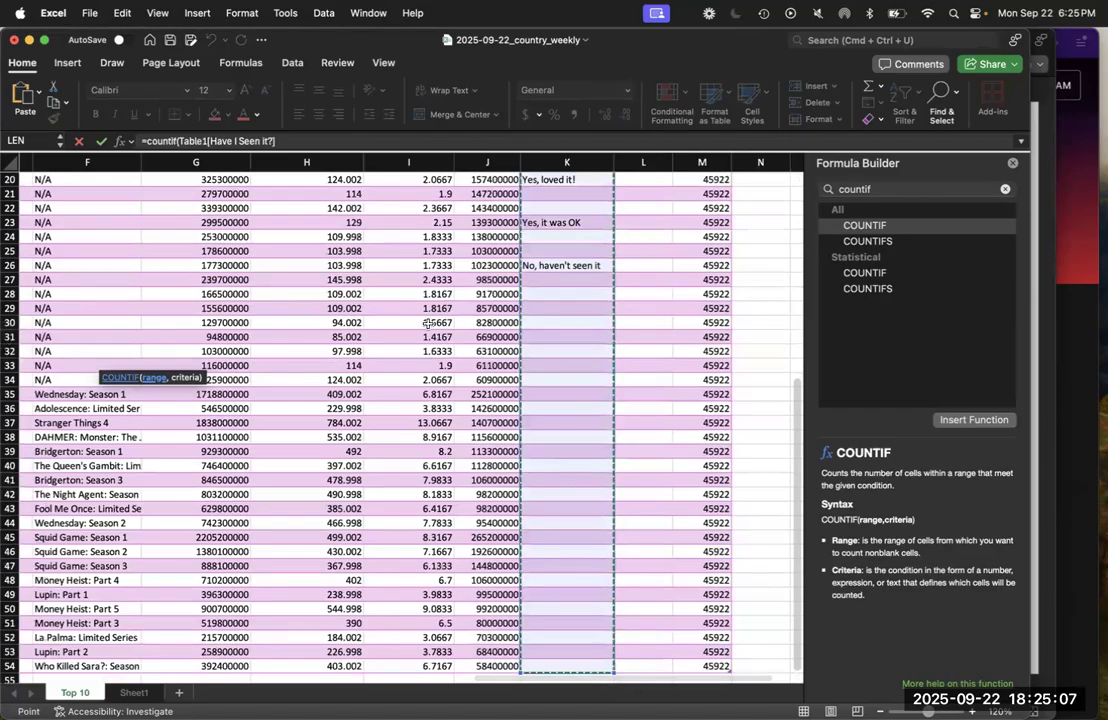
left_click(299, 140)
type(",")
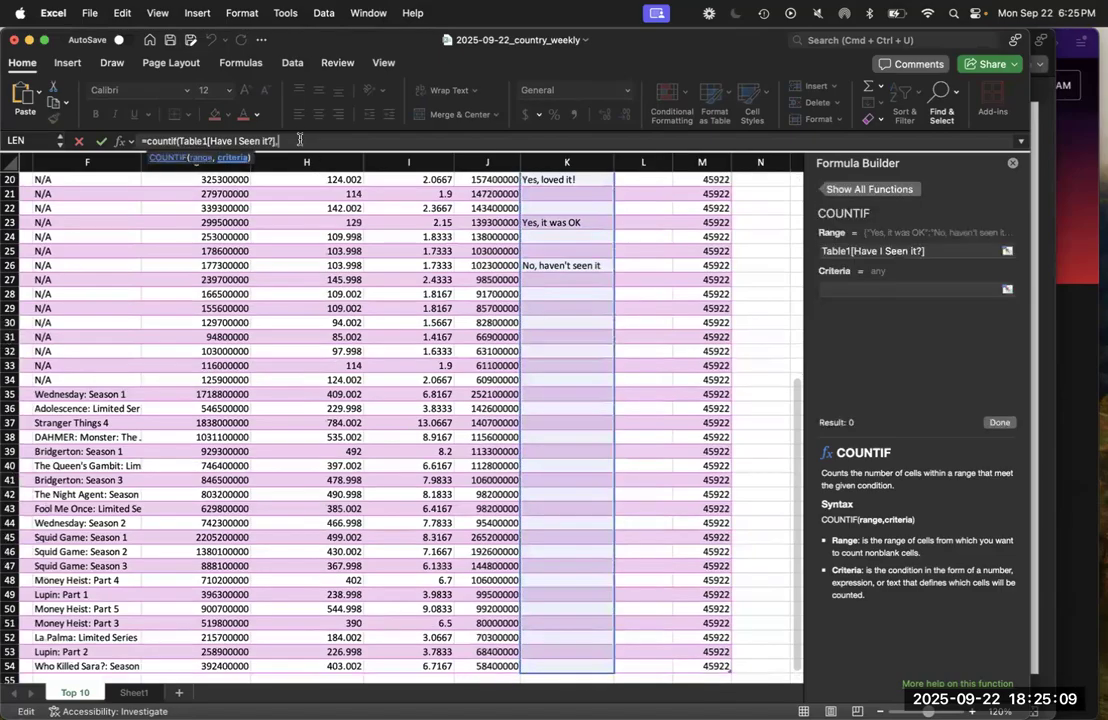
Complete the COUNTIF formula in D9 with the criteria "Yes, loved it!"
scroll(331, 248, "up", 3)
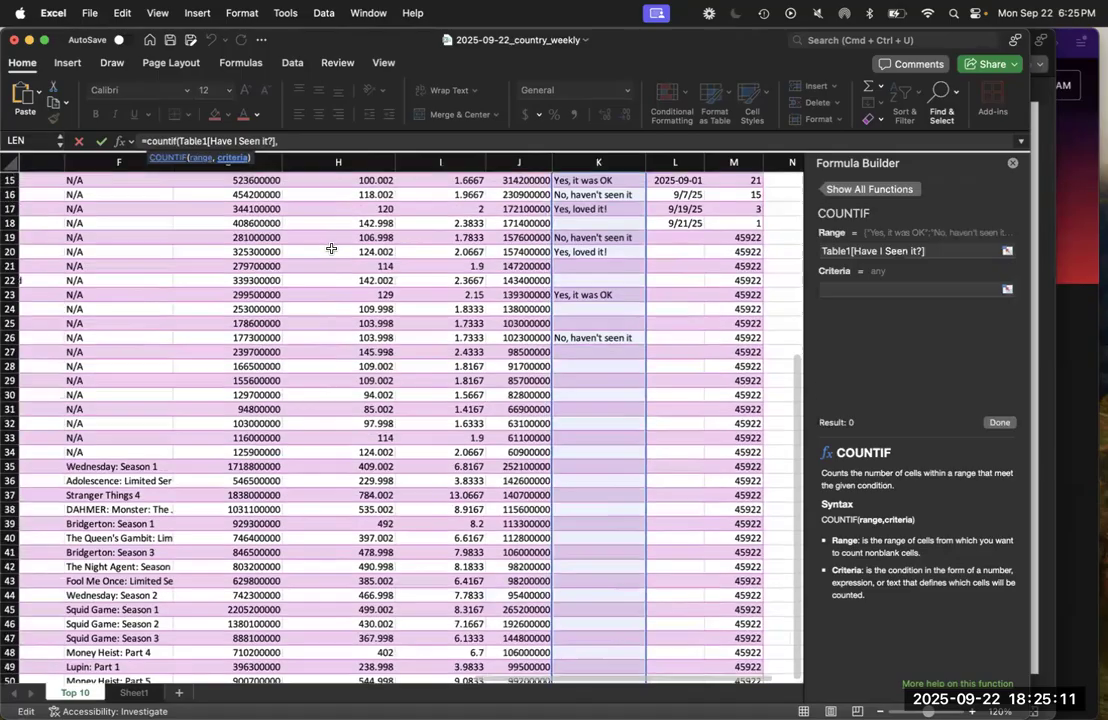
left_click(301, 143)
type("\"")
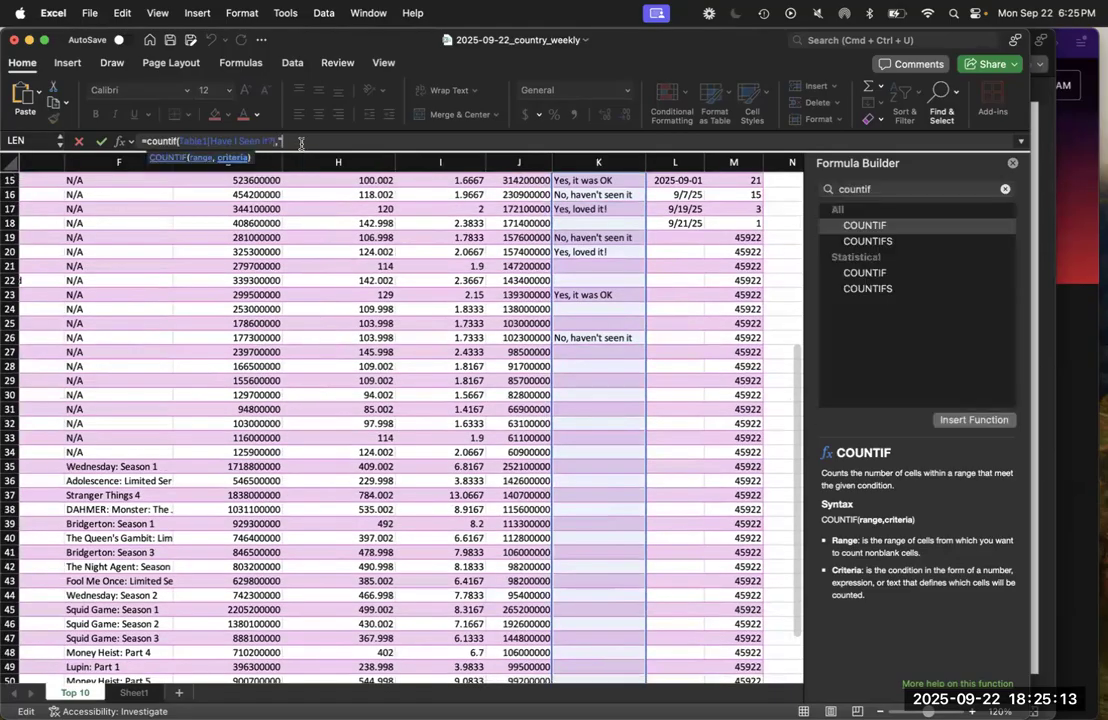
type("Yes, loved it!\"")
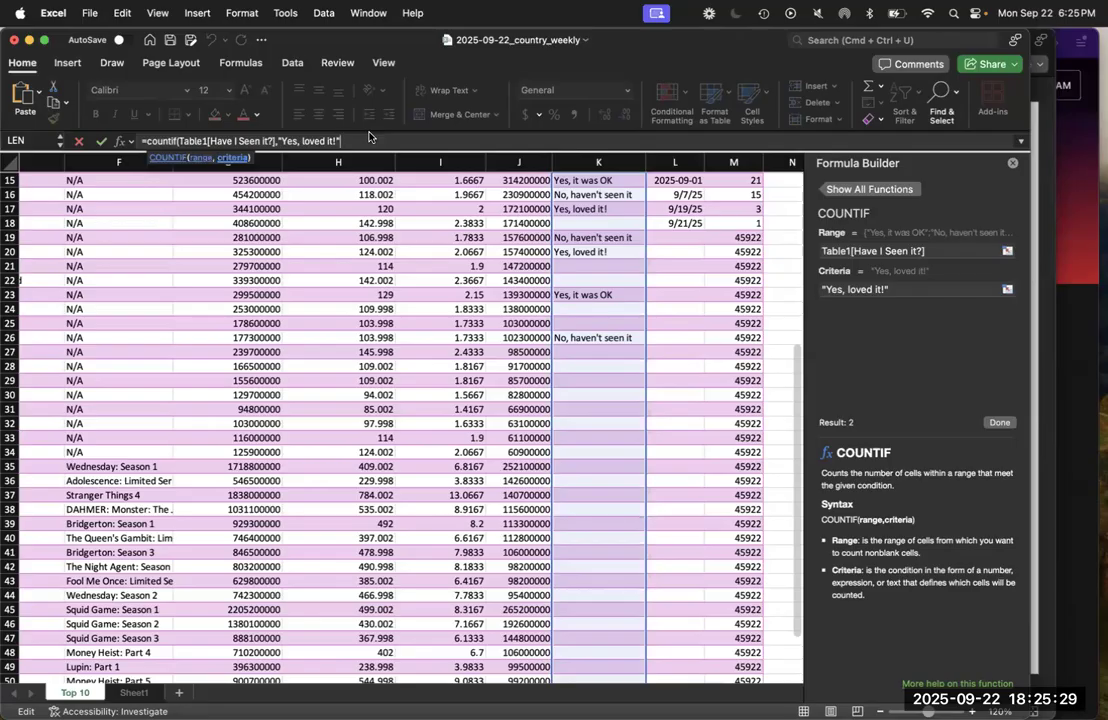
type(")")
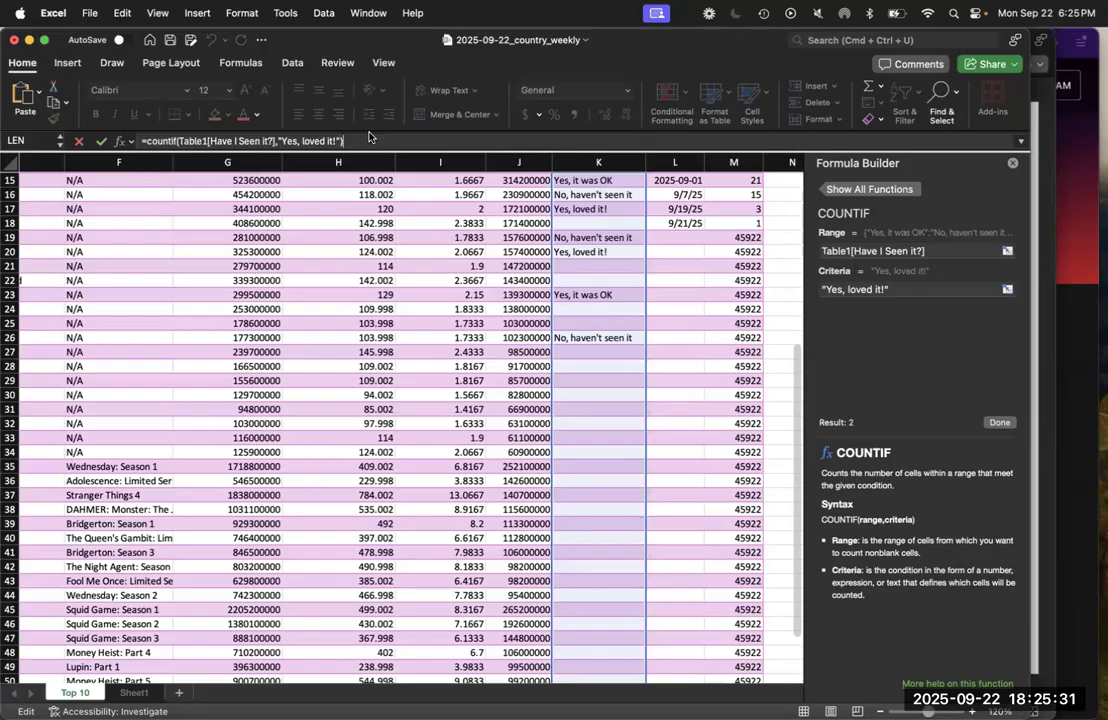
key("Return")
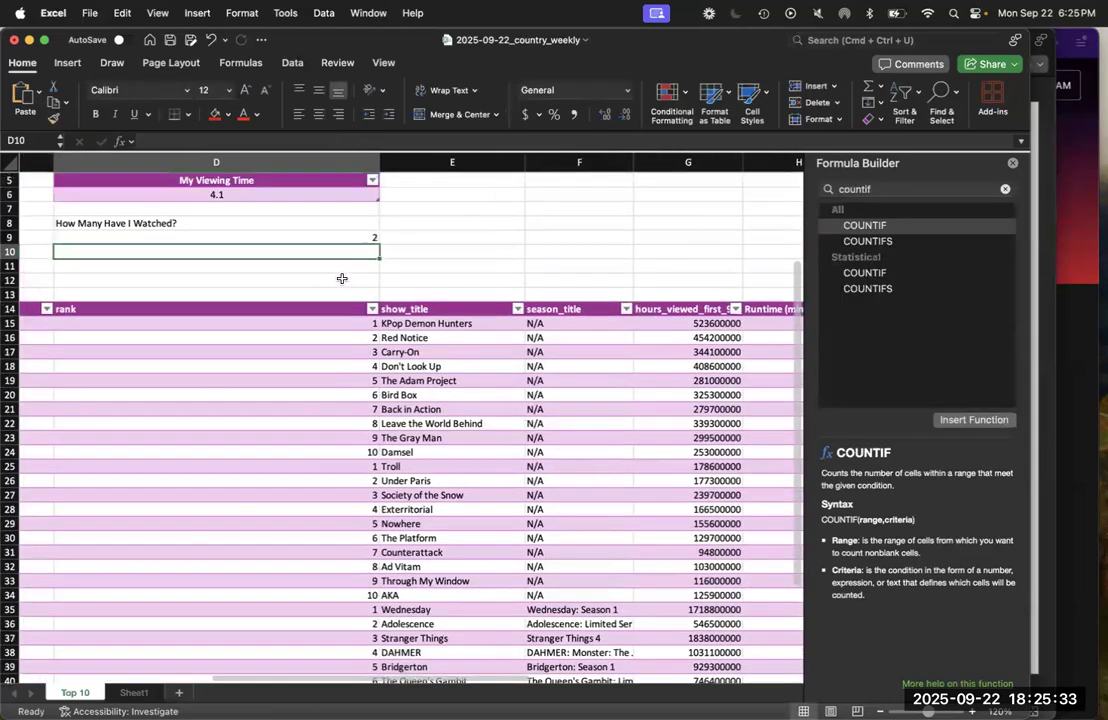
Change the label in D8 to "How Many Have I Watched and Loved?"
scroll(342, 278, "up", 3)
left_click_drag(319, 270, 320, 281)
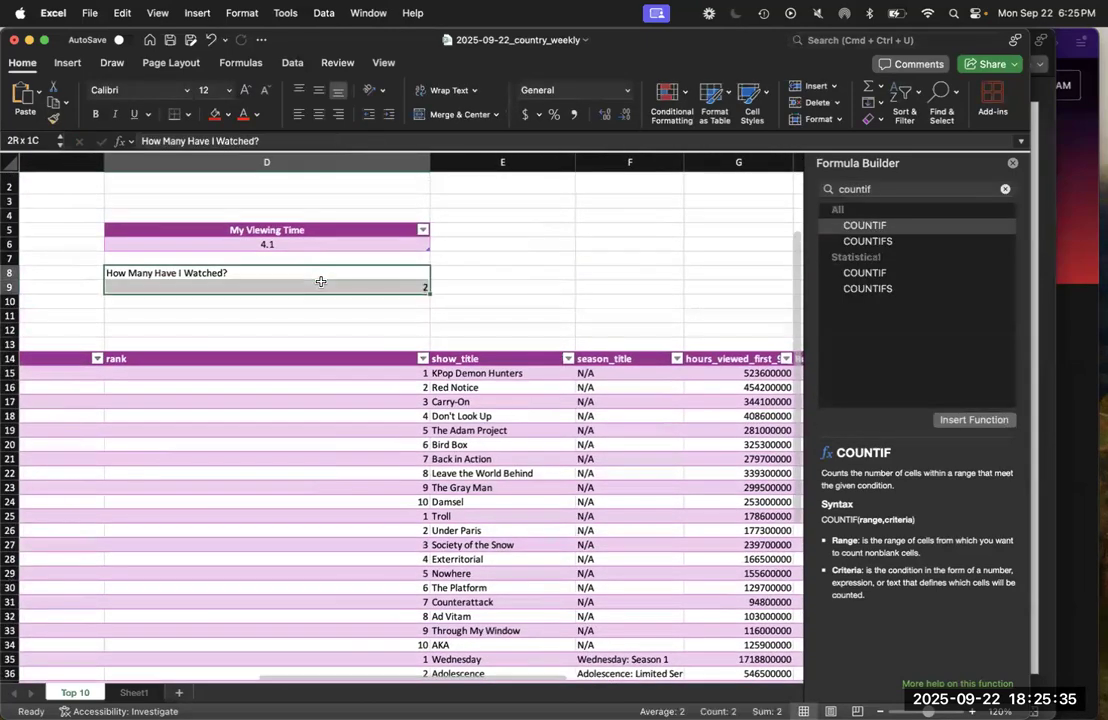
left_click(254, 270)
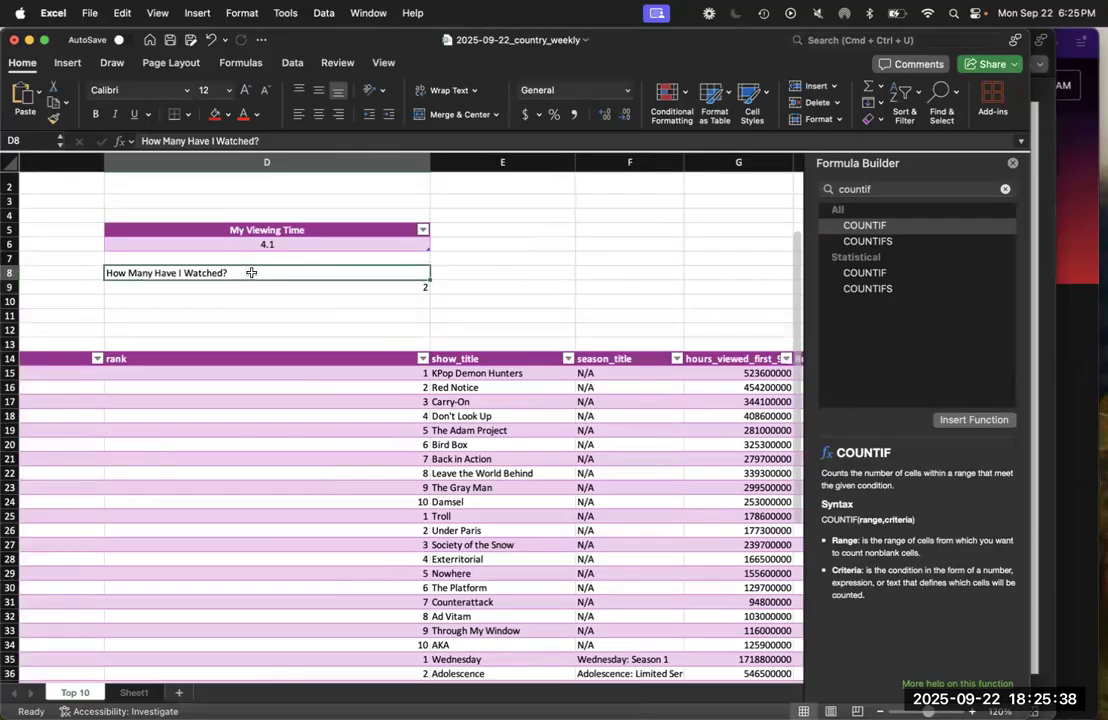
left_click(254, 143)
type("and Loved")
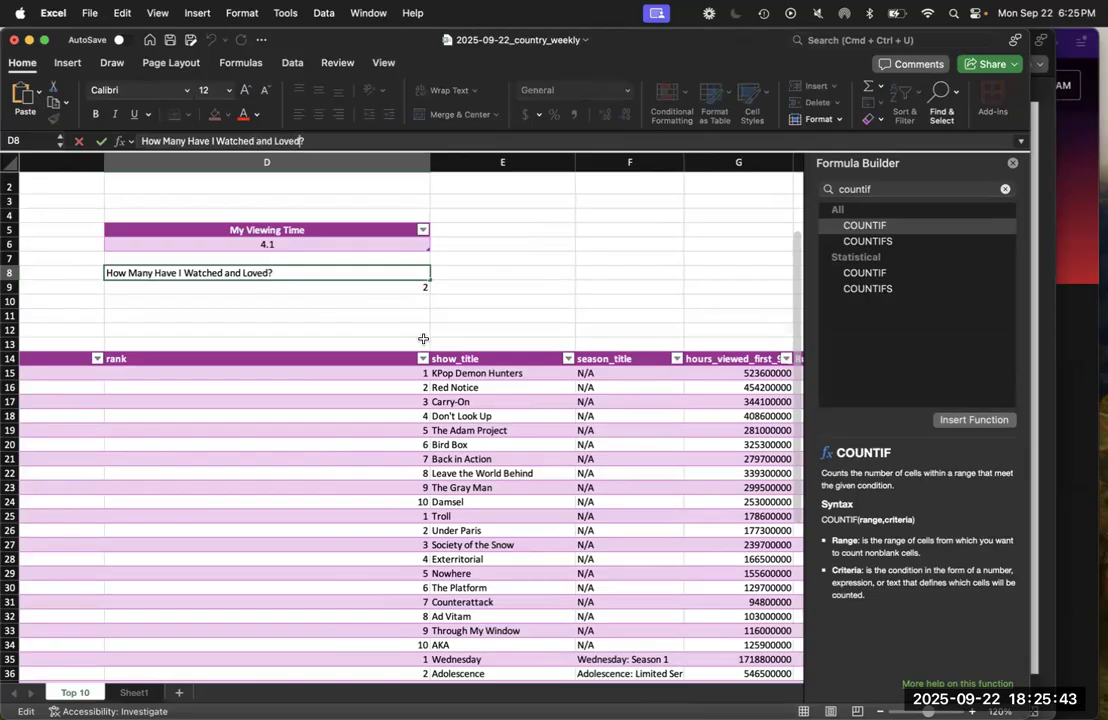
key("Return")
Extend the D9 formula by adding a second COUNTIF that uses Table1[Have I Seen it?] as its range
scroll(474, 368, "right", 5)
scroll(474, 368, "right", 2)
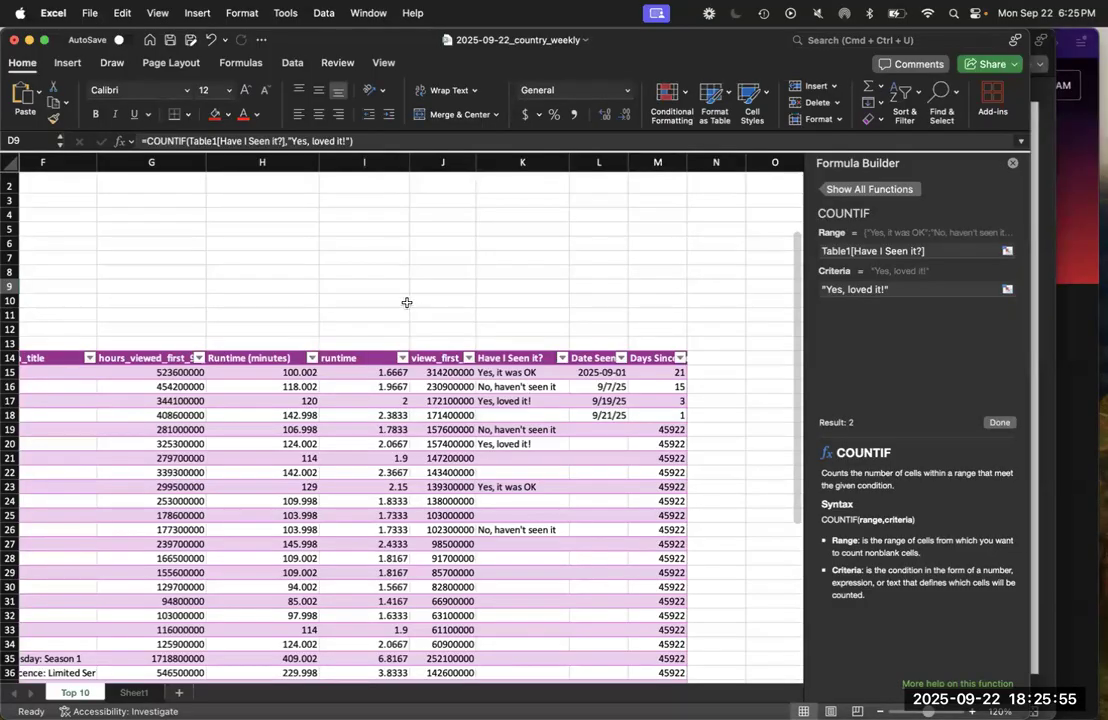
left_click(365, 140)
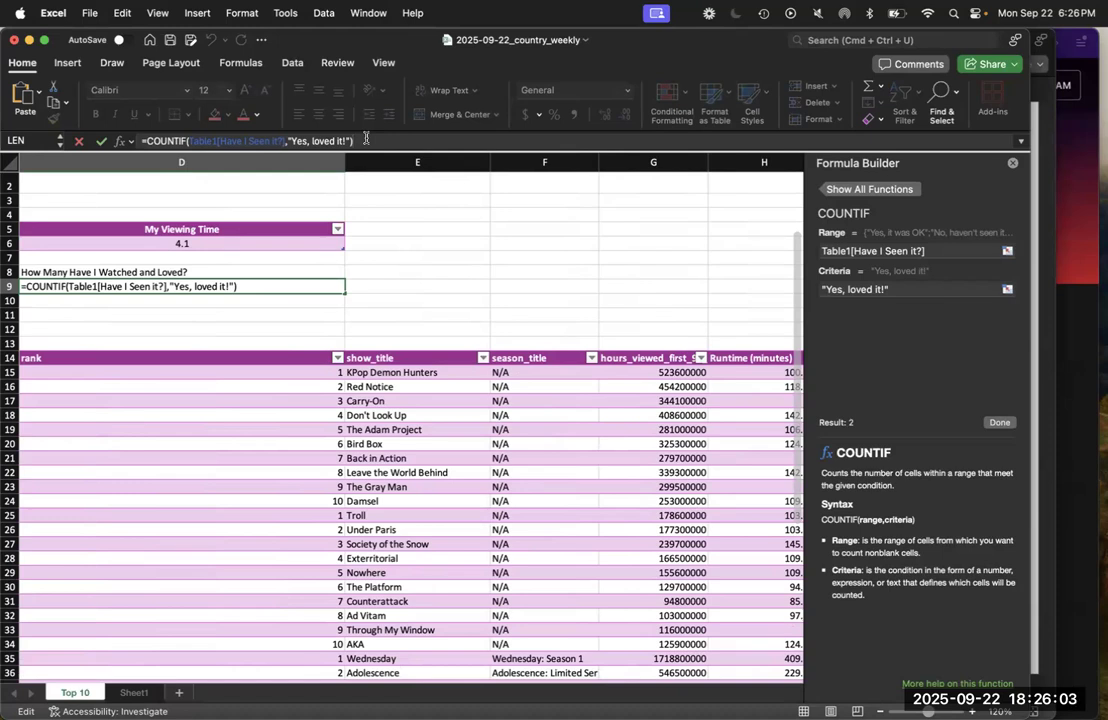
type("+countif")
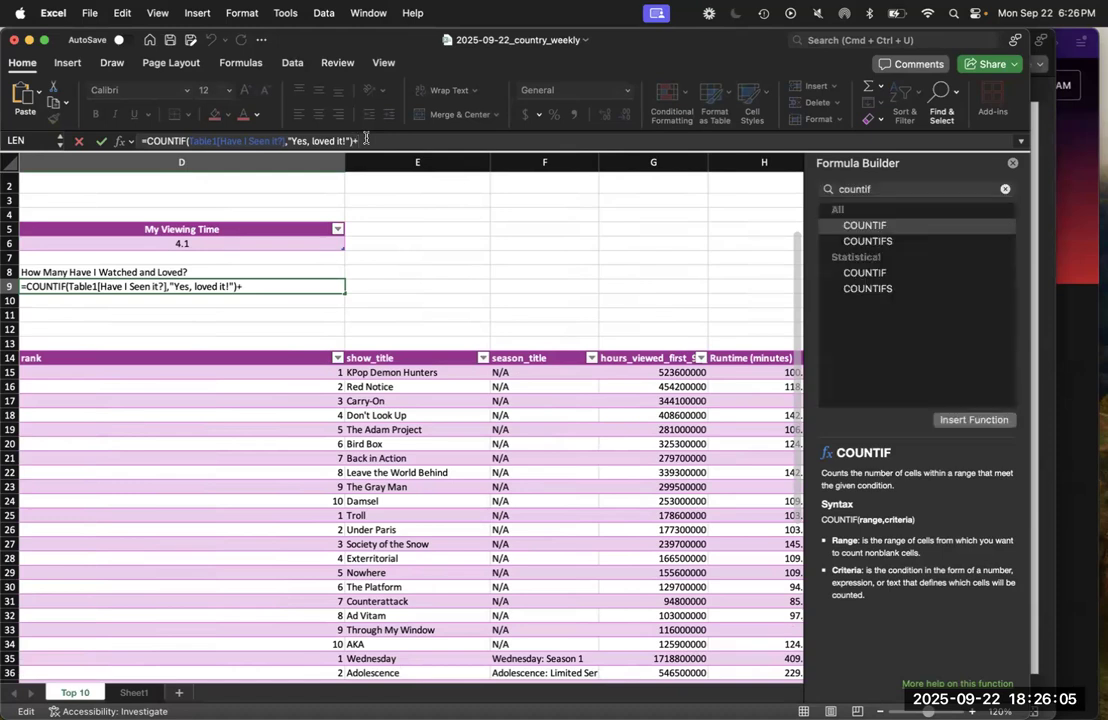
type("(")
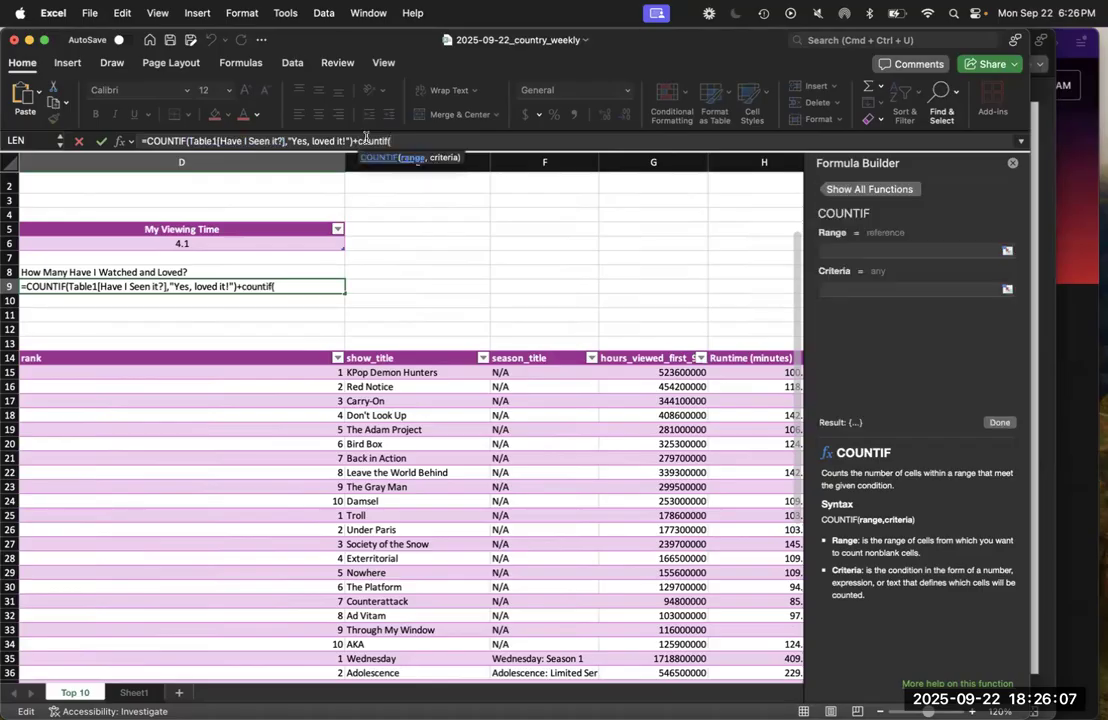
scroll(544, 369, "right", 10)
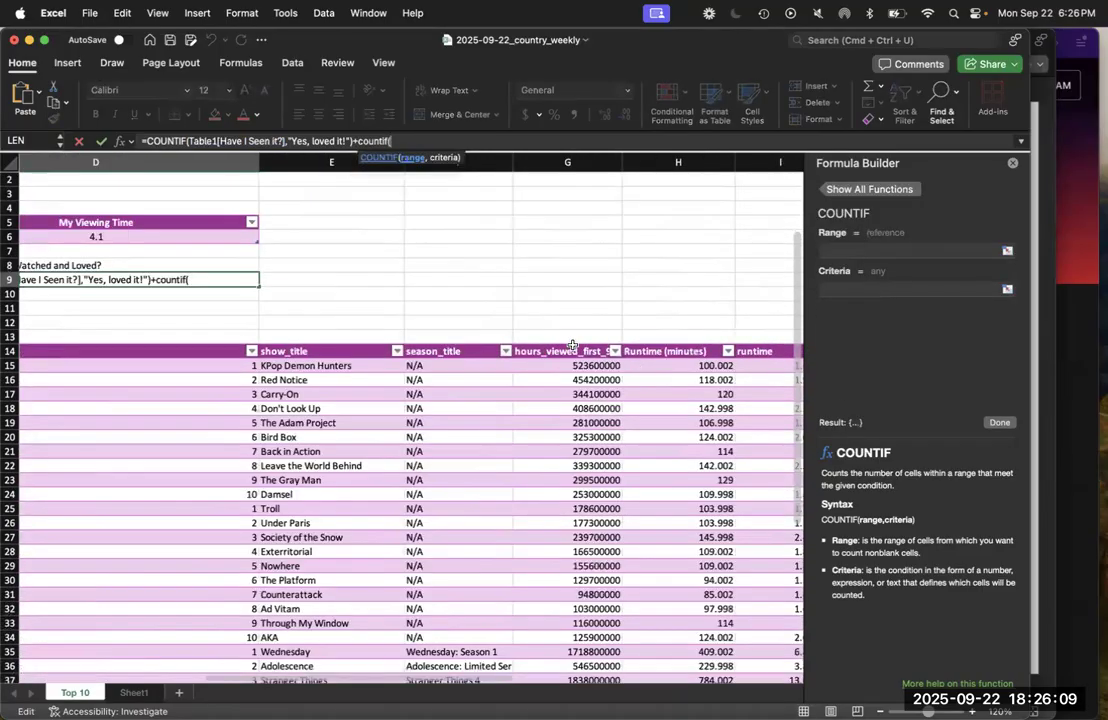
scroll(544, 369, "right", 5)
left_click_drag(205, 369, 223, 644)
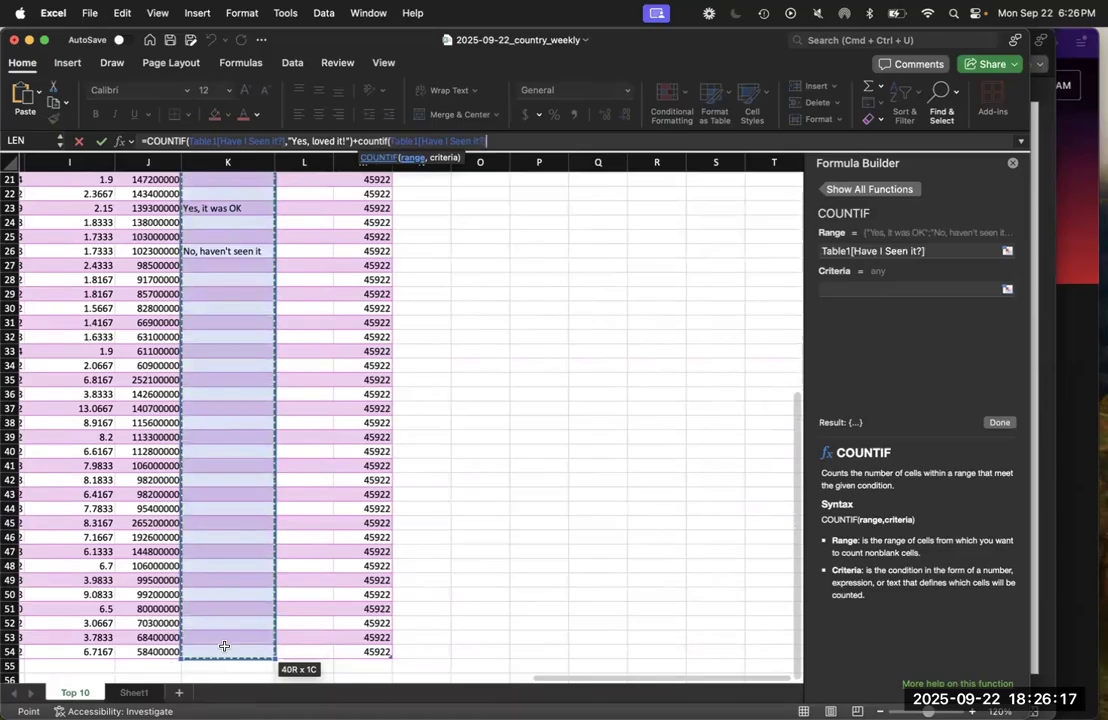
Complete the second COUNTIF in D9 with the criteria "Yes, it was OK"
left_click(503, 143)
type(",\"Yes")
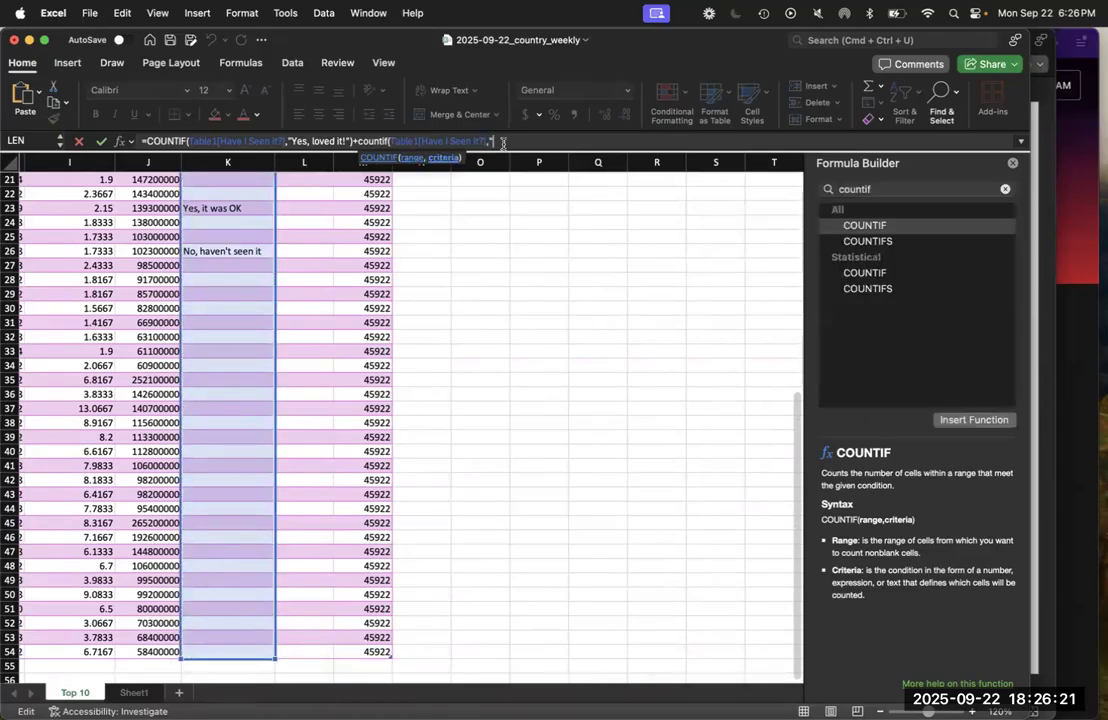
type(", it was OK\")")
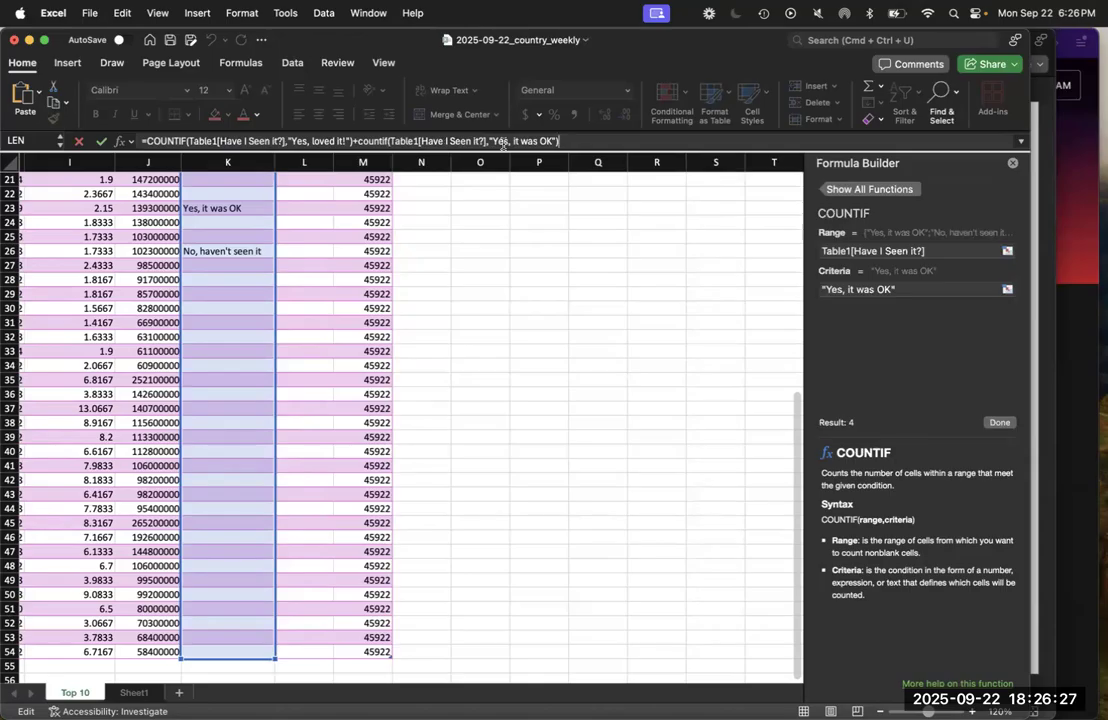
key("Return")
scroll(353, 322, "up", 2)
scroll(353, 320, "left", 1)
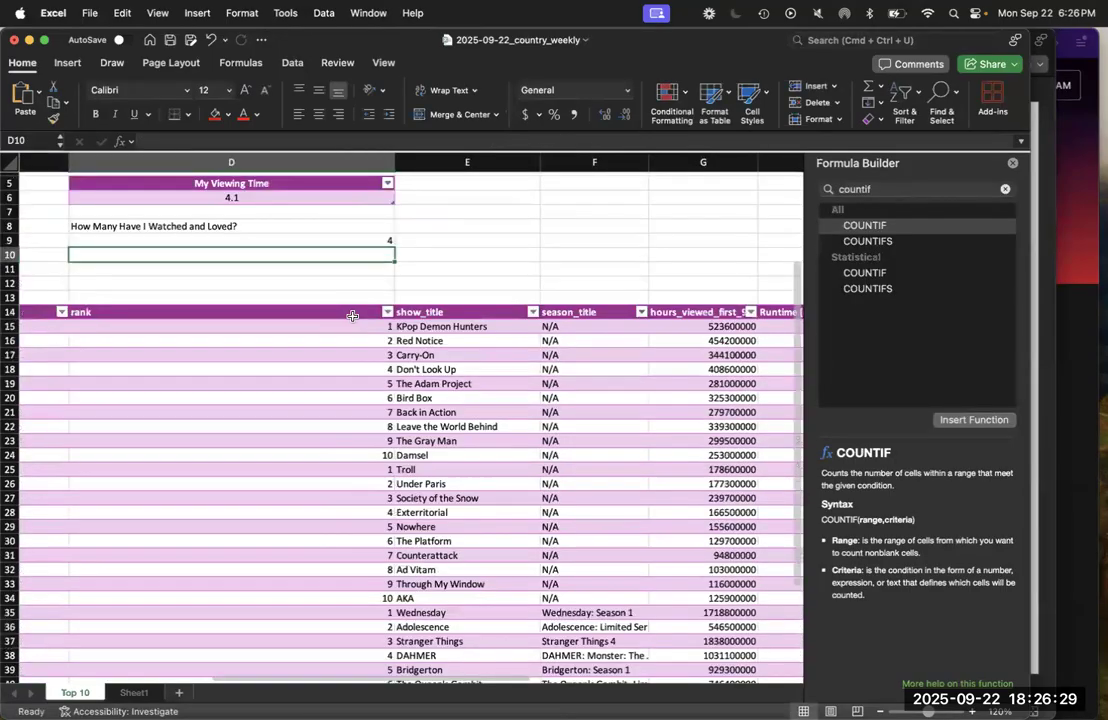
double_click(358, 247)
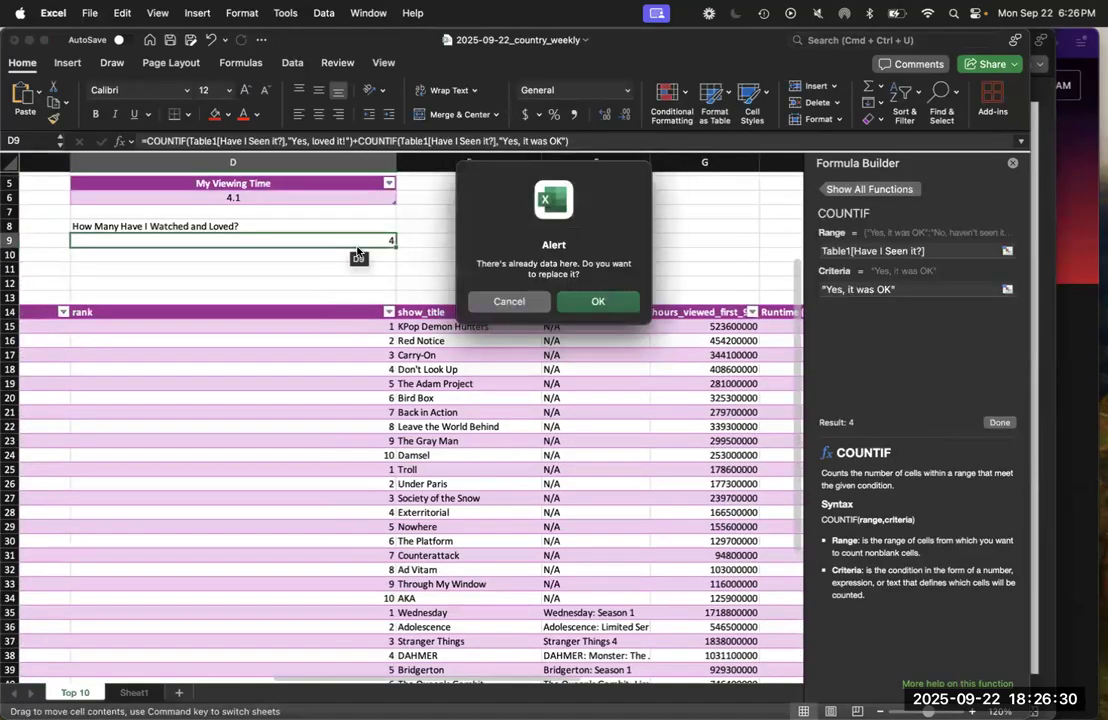
left_click(507, 301)
left_click(333, 238)
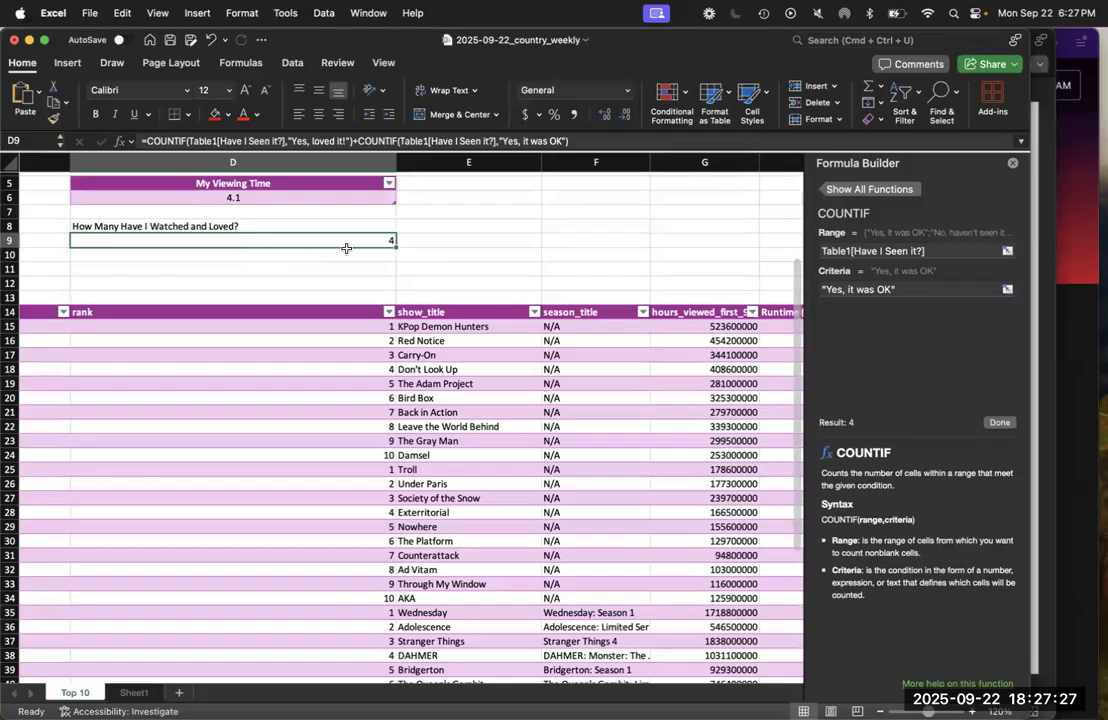
Format D8:D9 as a table with headers in the purple medium style used by the other tables
left_click_drag(357, 230, 361, 237)
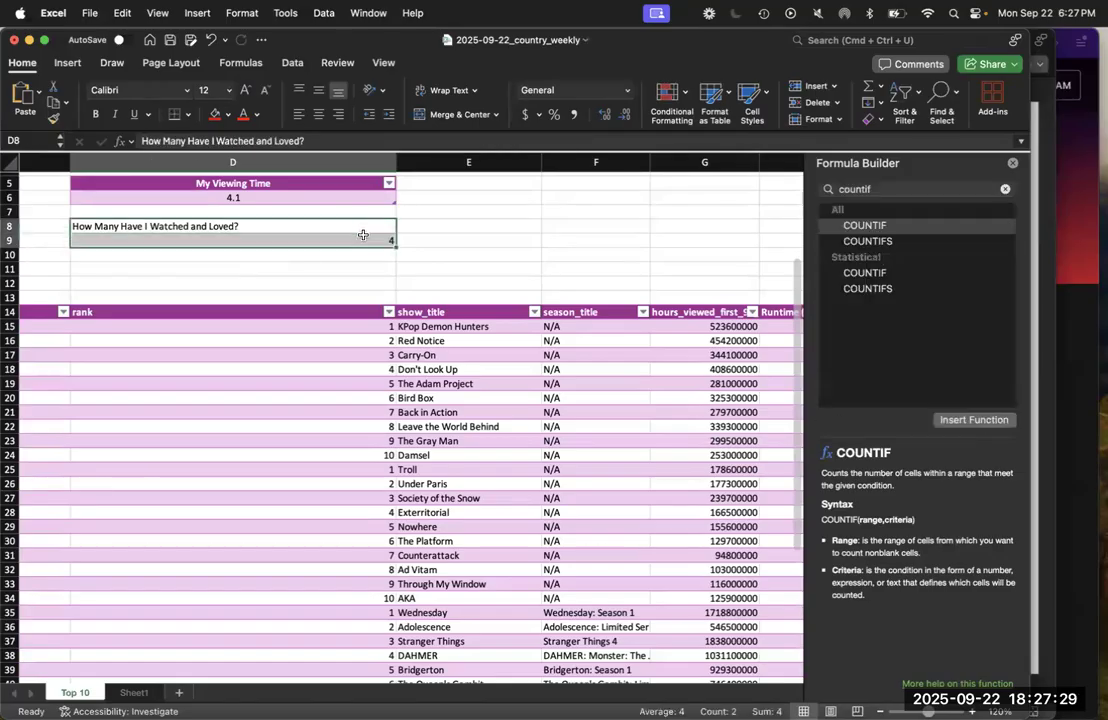
left_click(717, 102)
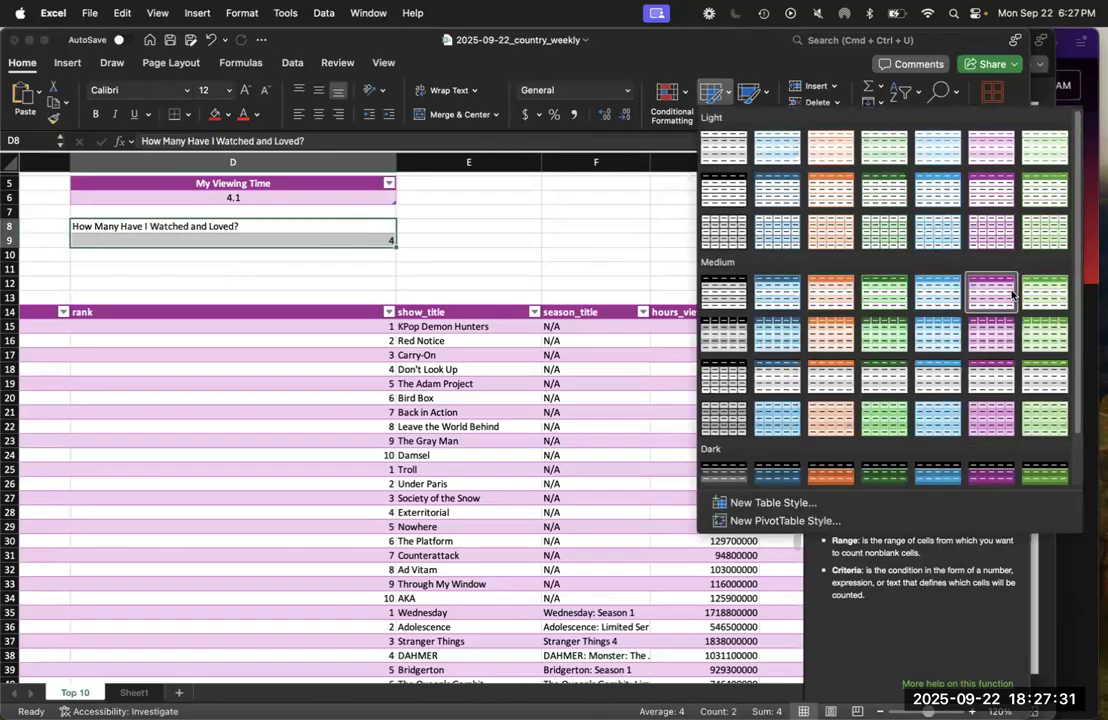
left_click(906, 292)
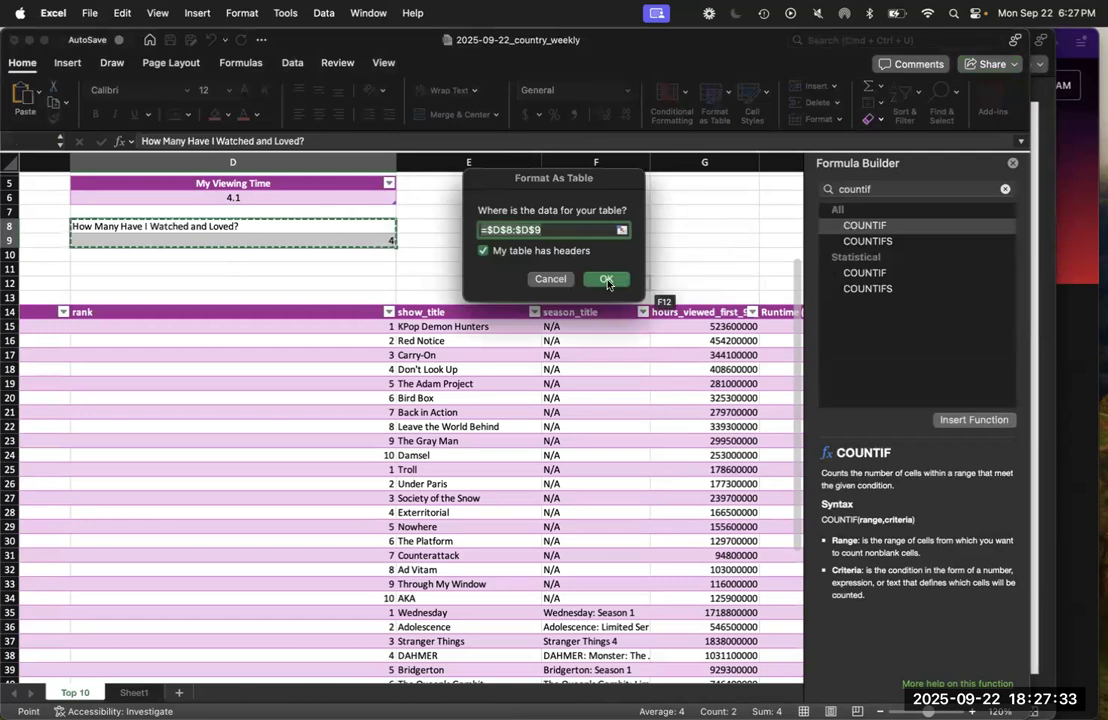
left_click(606, 284)
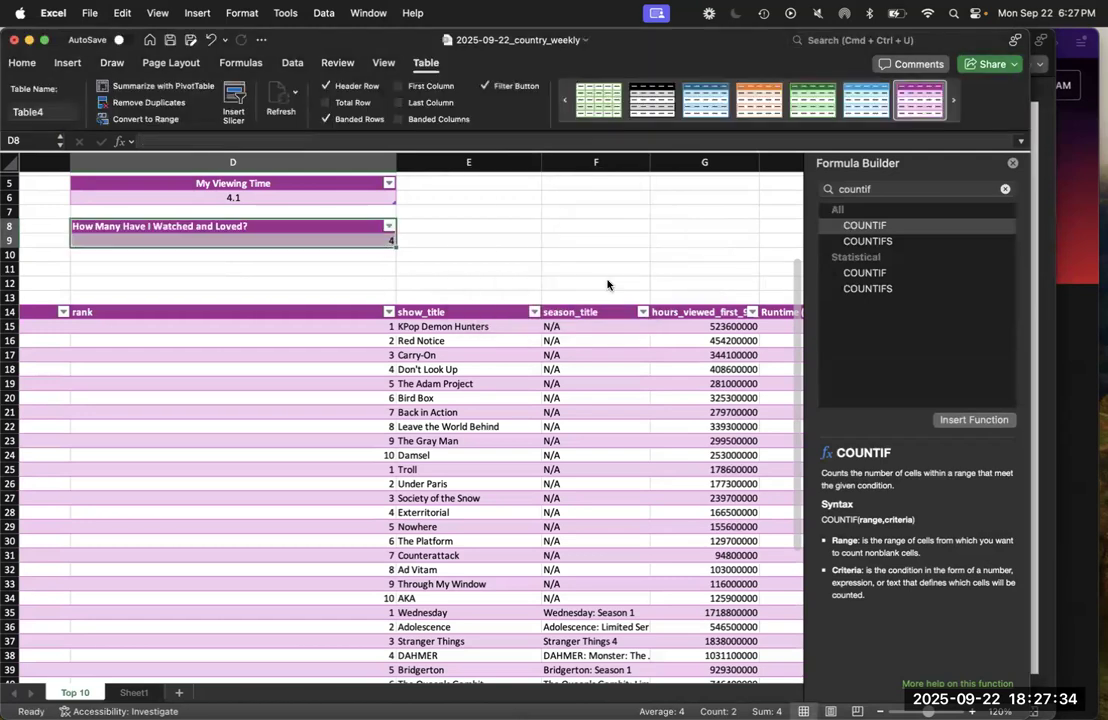
Center the header and value in D8:D9 horizontally
left_click(23, 63)
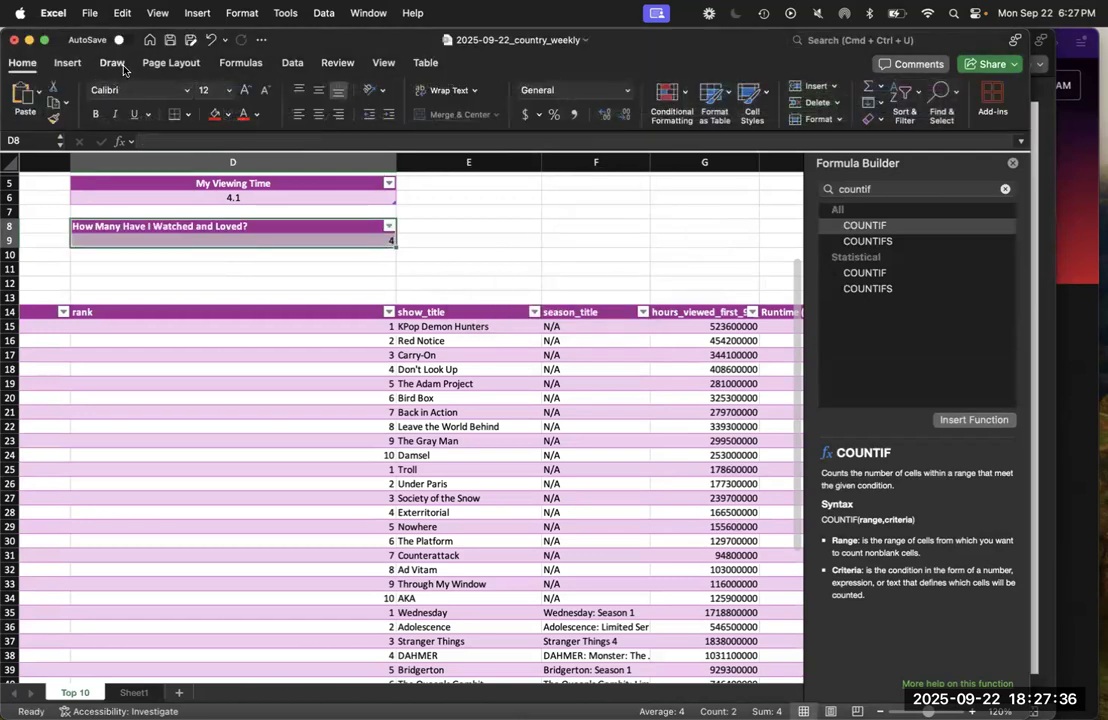
left_click(320, 114)
Switch to the week1slides presentation in PowerPoint and advance to the "Combining formulas" slide
left_click(1051, 345)
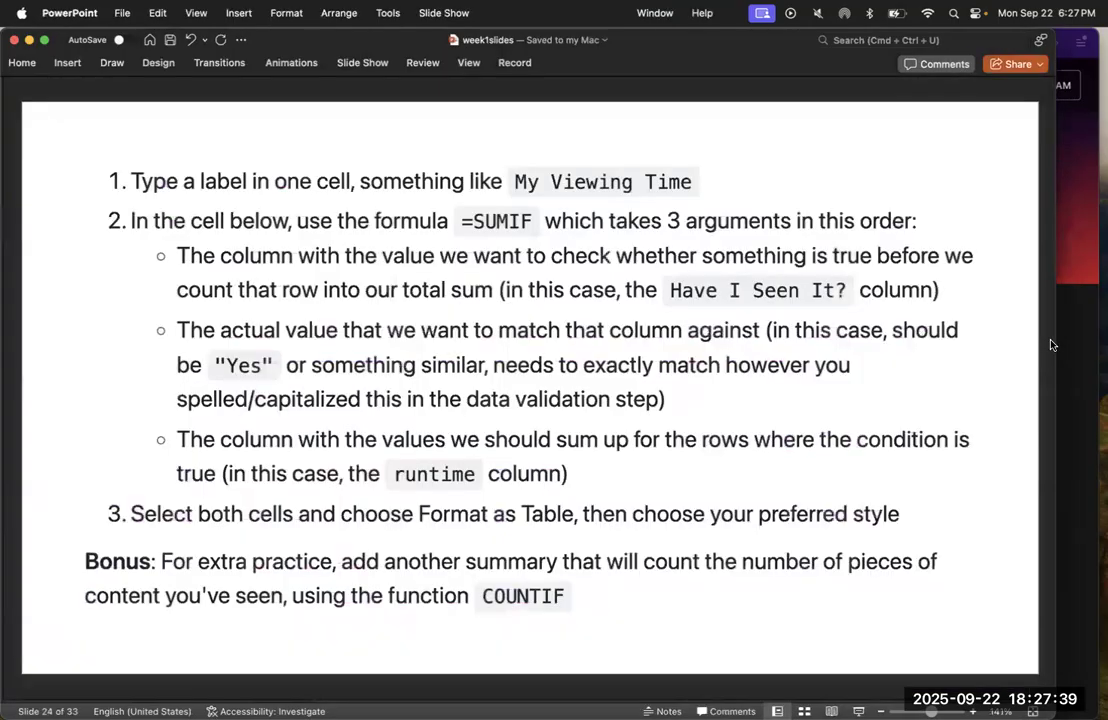
key("Right")
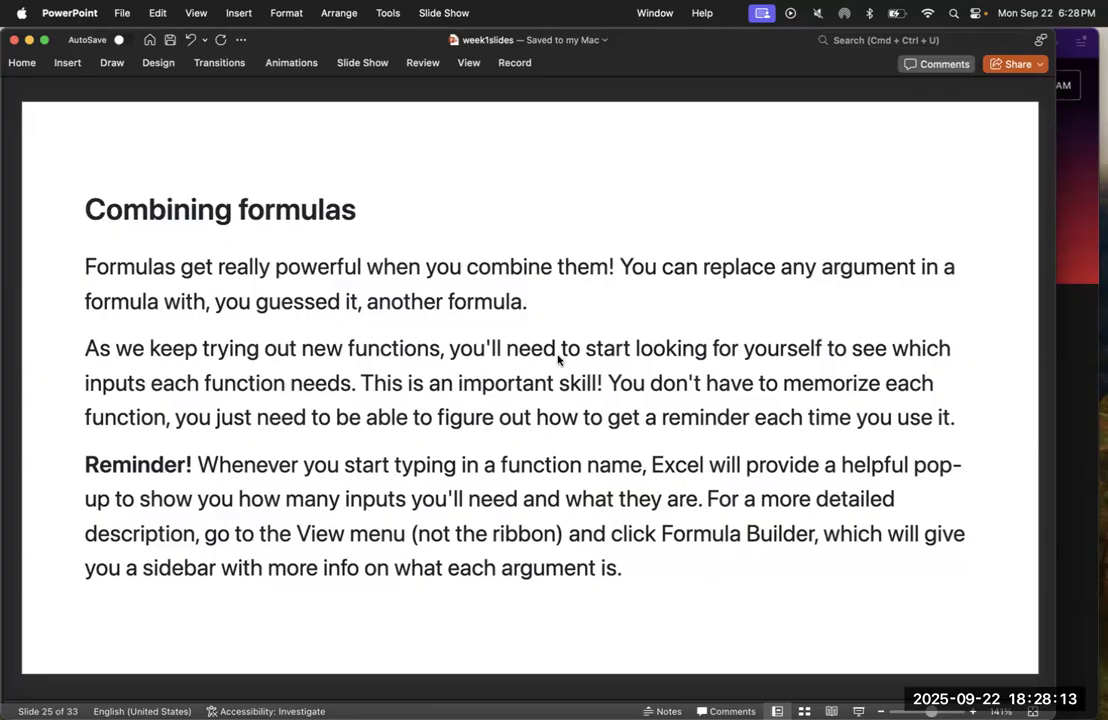
Return to the Excel workbook and copy the first COUNTIF, =COUNTIF(Table1[Have I Seen it?],"Yes, loved it!"), from D9 into E9
key("ctrl+Up")
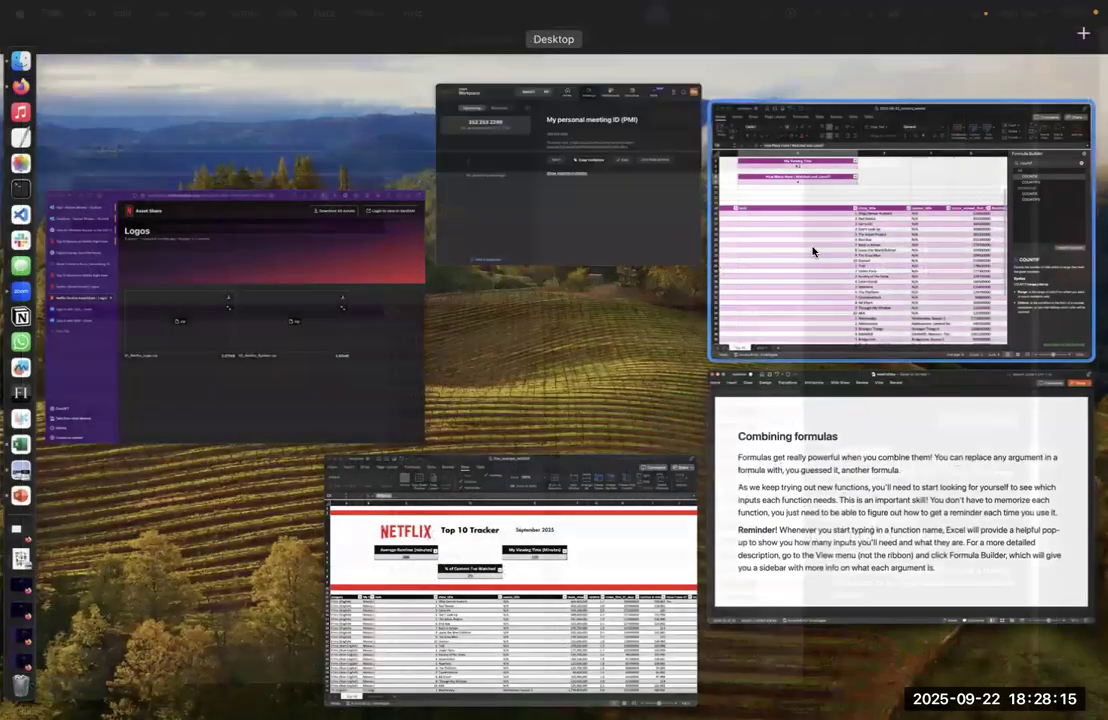
left_click(812, 251)
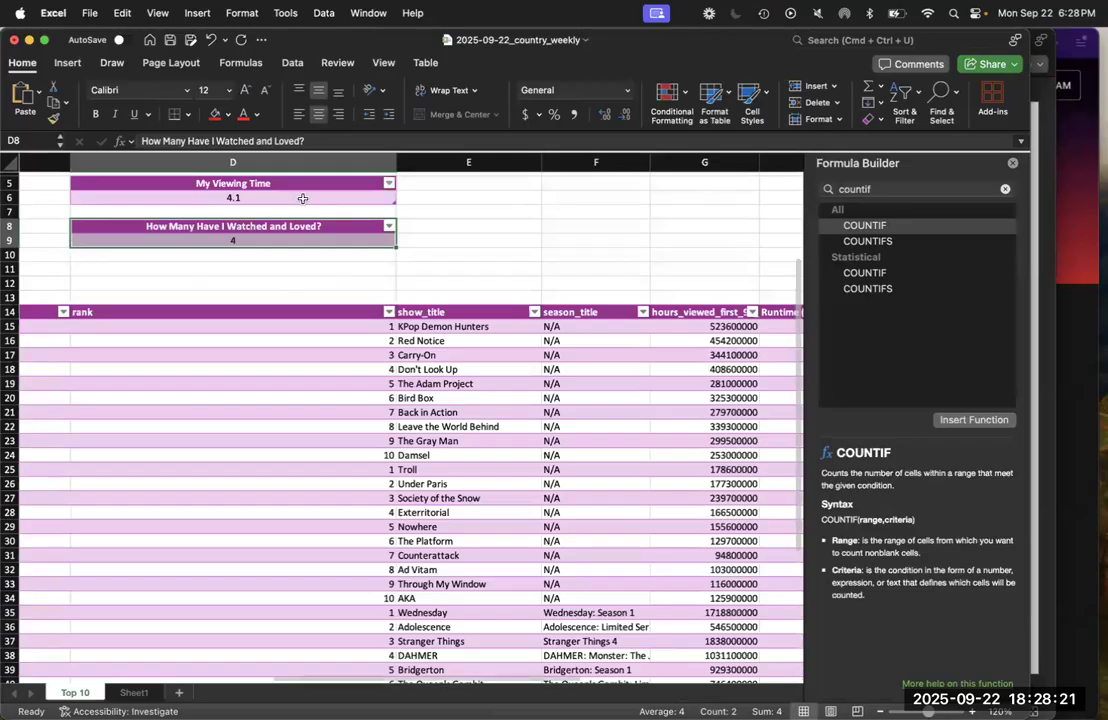
left_click(245, 240)
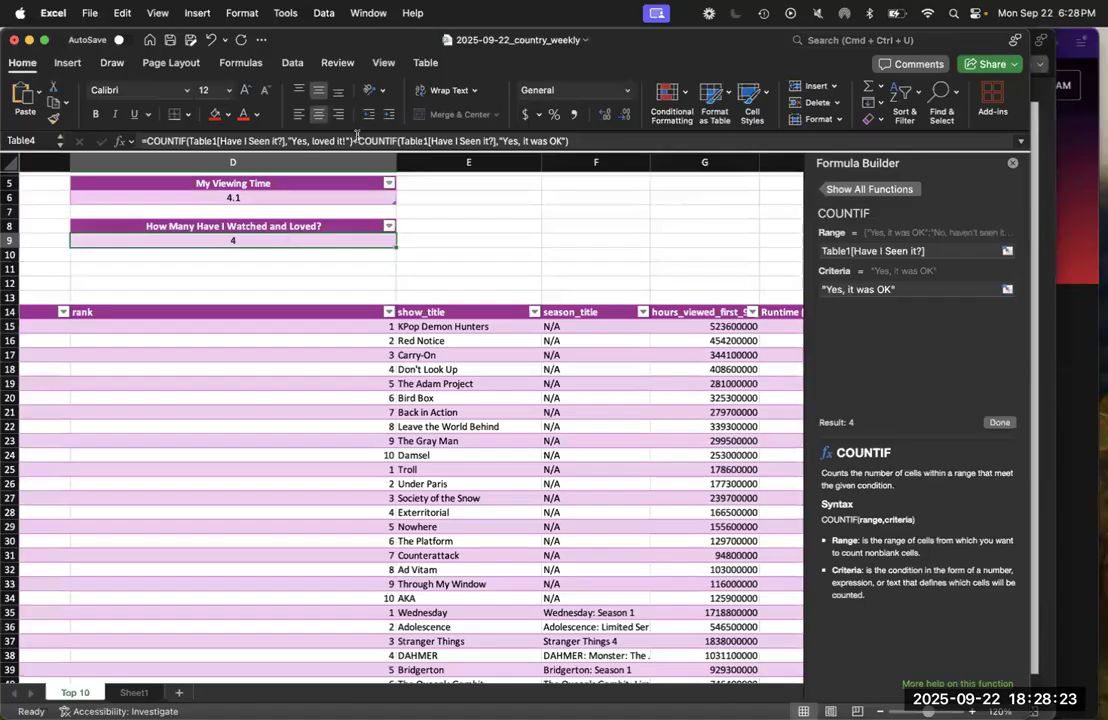
left_click_drag(353, 140, 125, 139)
key("super+c")
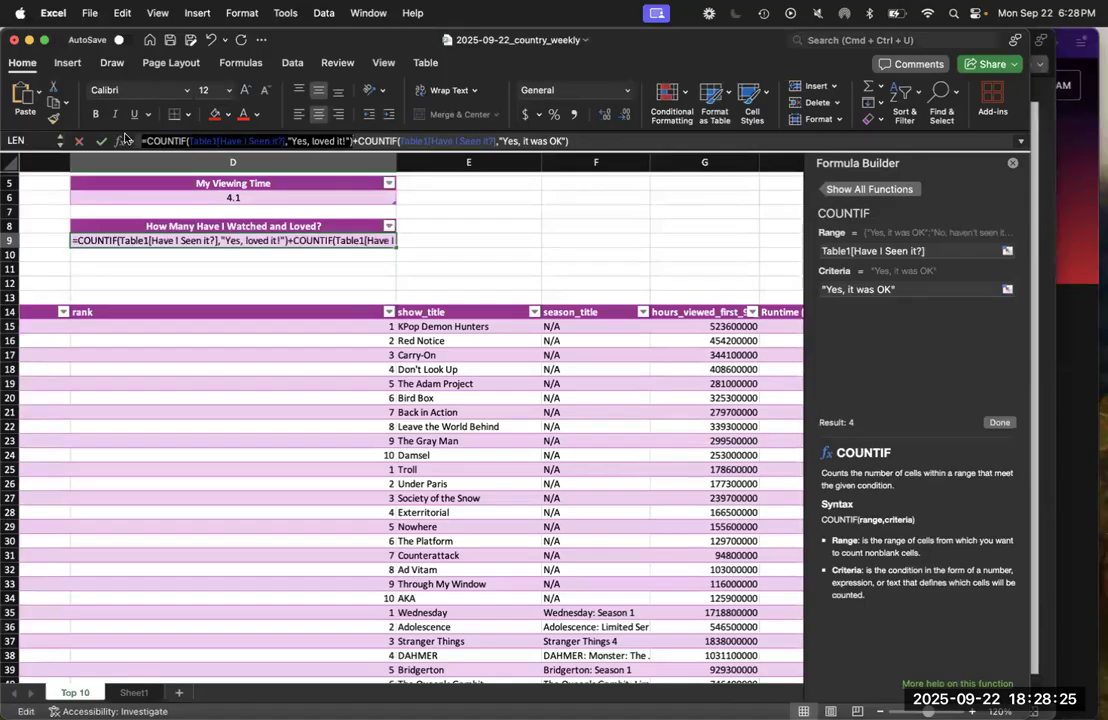
left_click(429, 240)
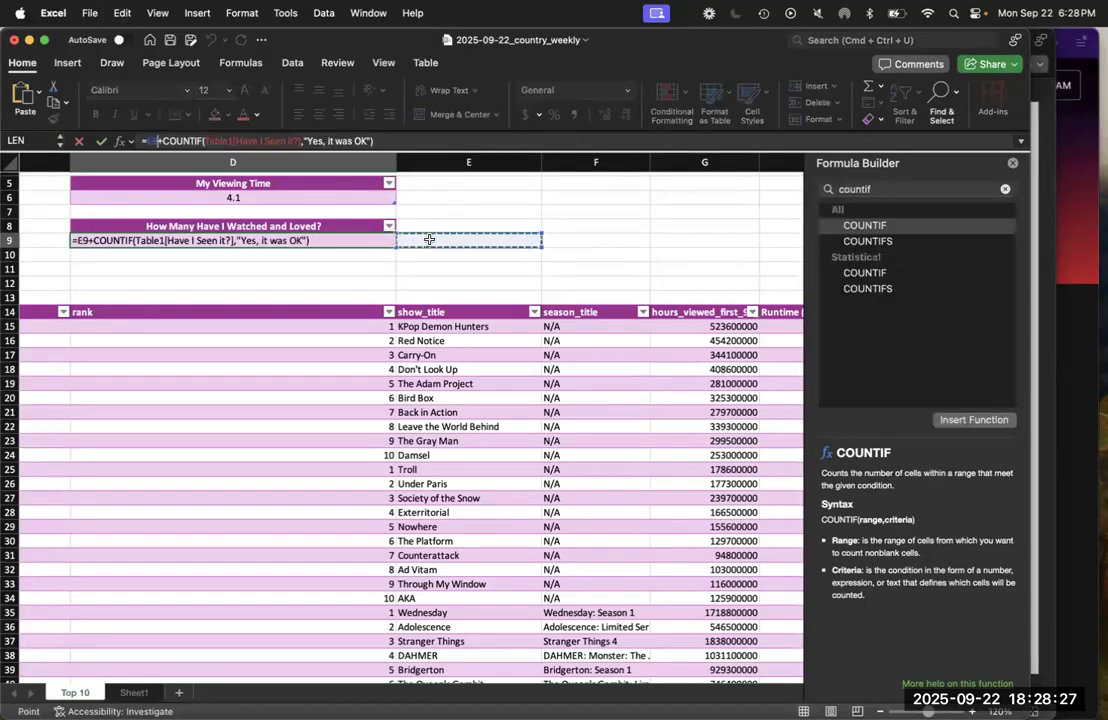
key("Tab")
left_click(268, 139)
key("super+v")
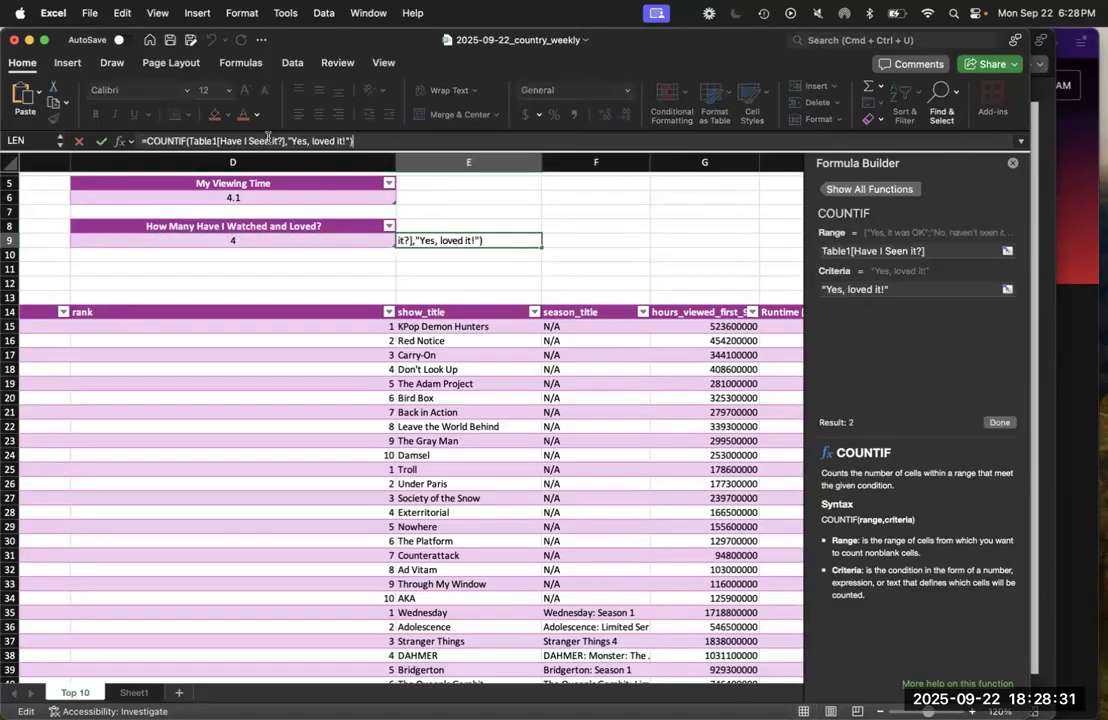
key("Return")
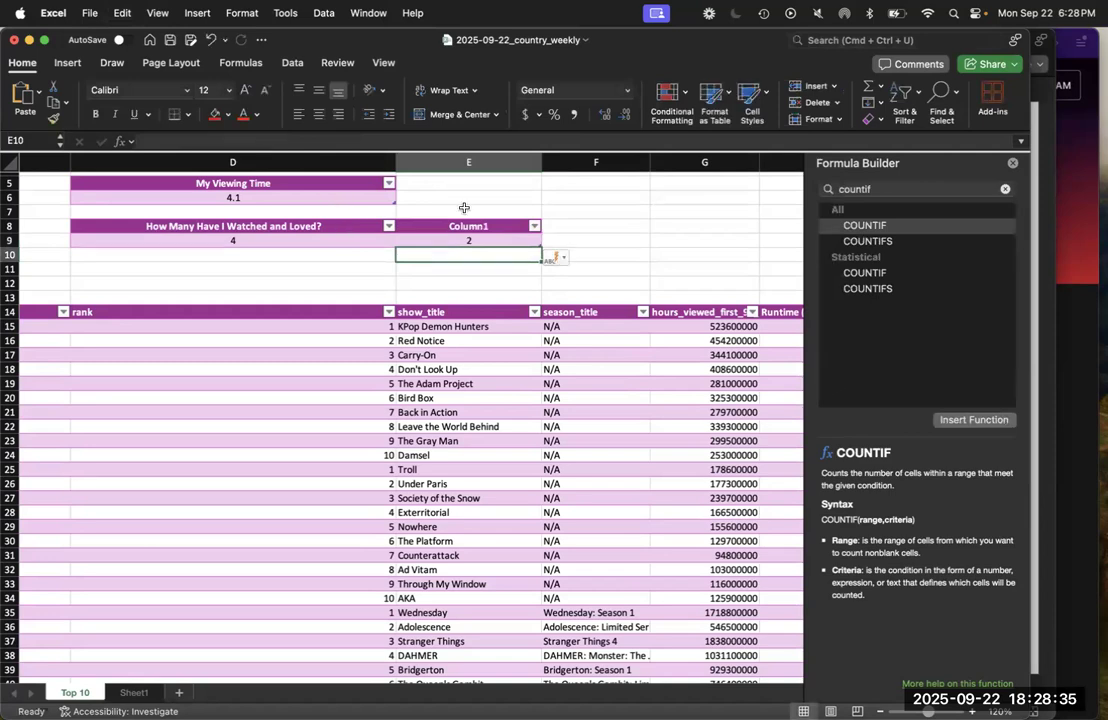
Copy the second part of the D9 formula, COUNTIF(Table1[Have I Seen it?],"Yes, it was OK"), into F9
left_click(290, 239)
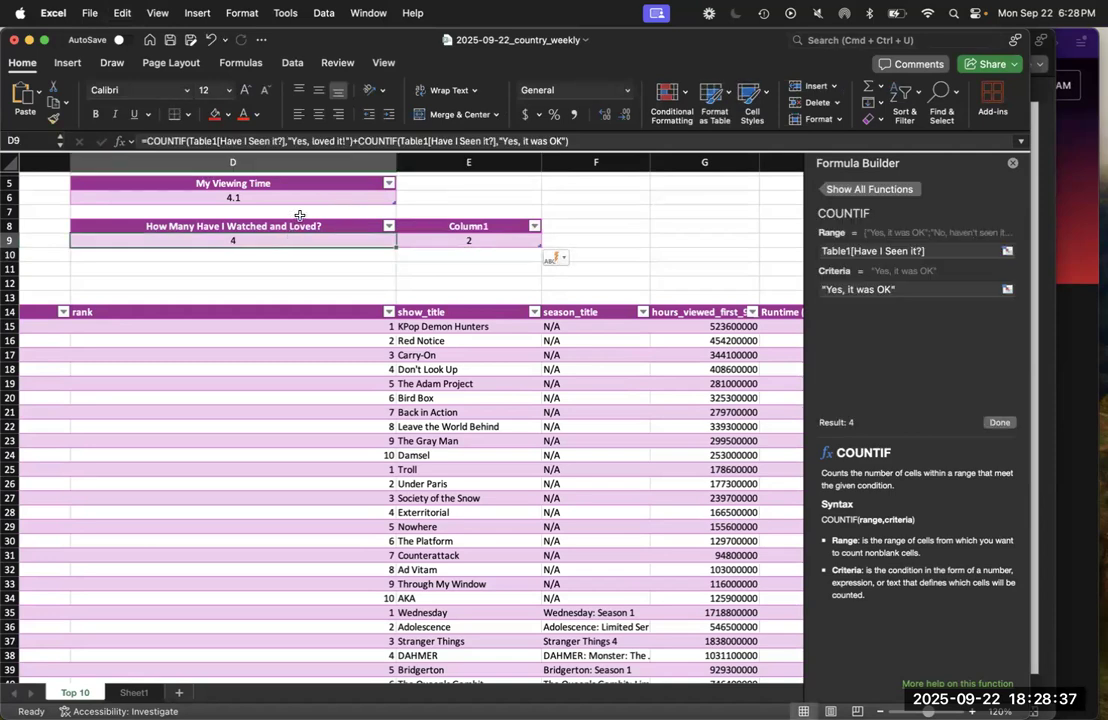
left_click(352, 141)
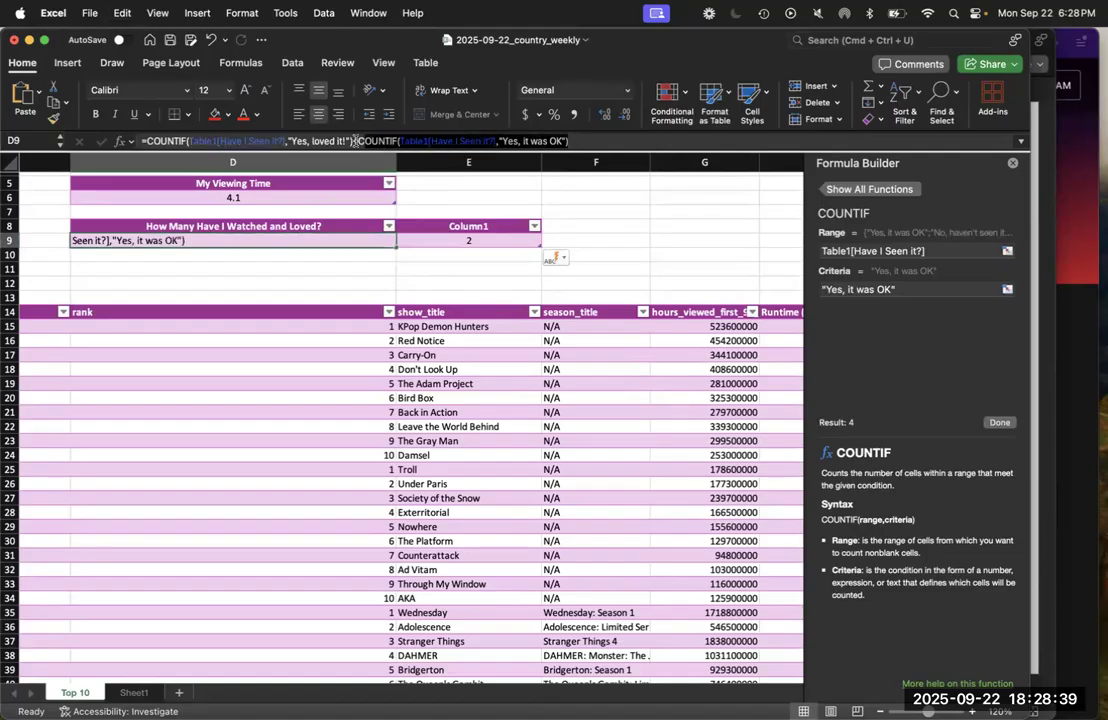
type("+")
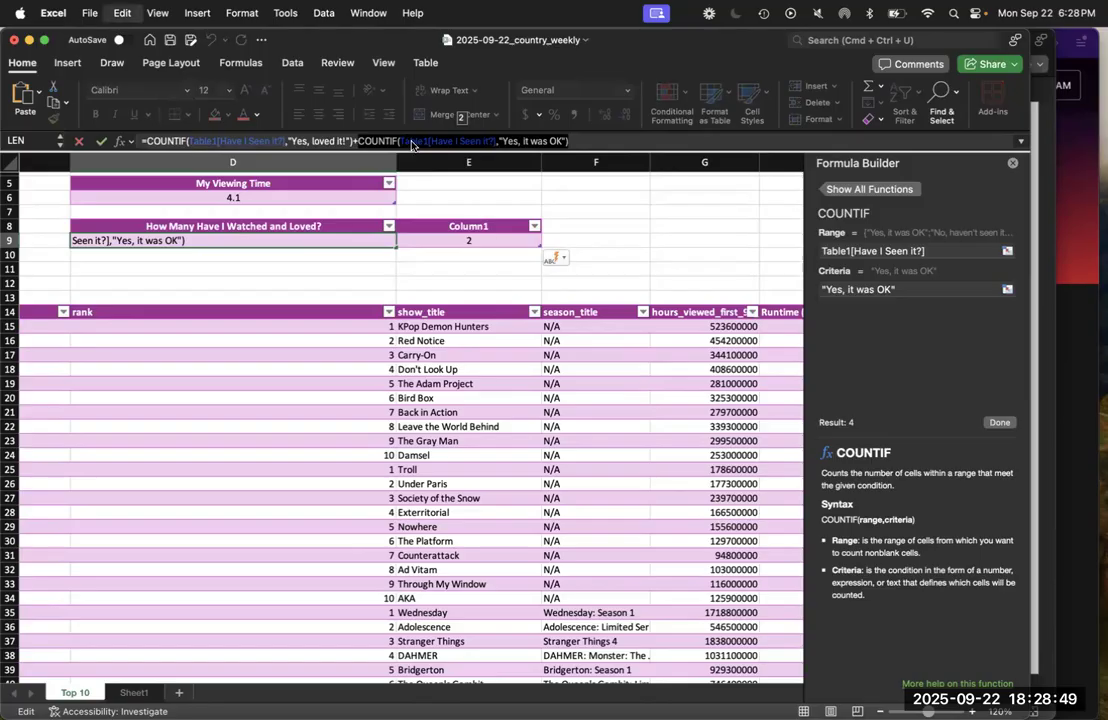
key("Return")
left_click(578, 241)
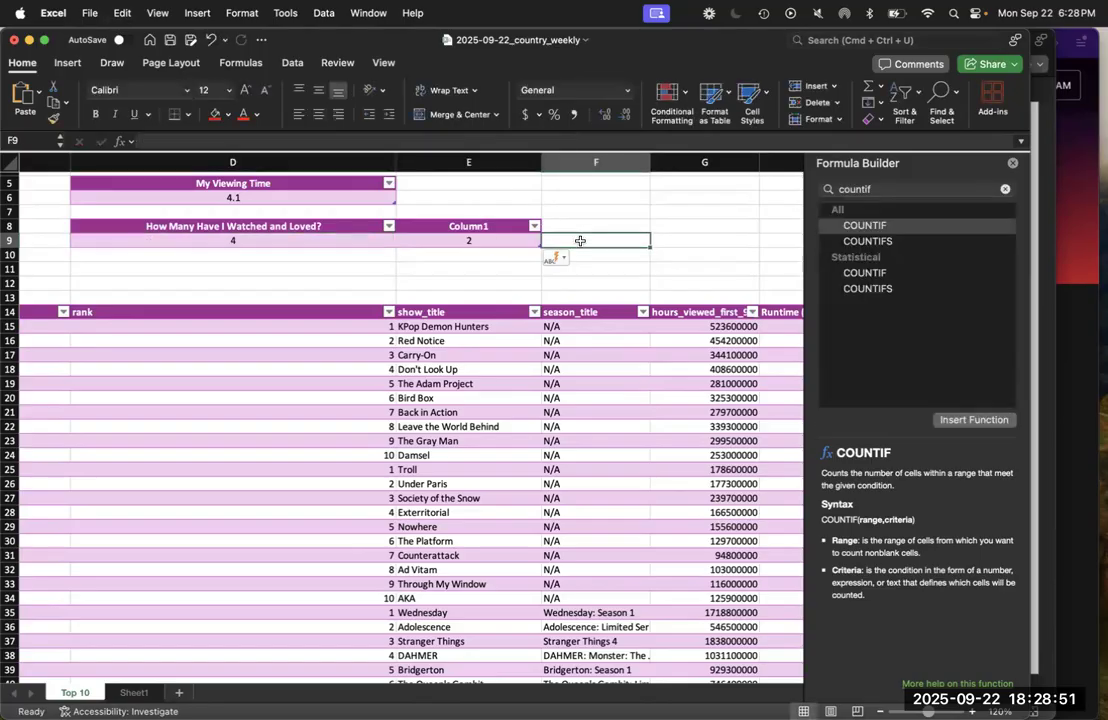
left_click(435, 143)
type("ble1[Have I Seen it?],\"Yes, it was OK\")")
key("Return")
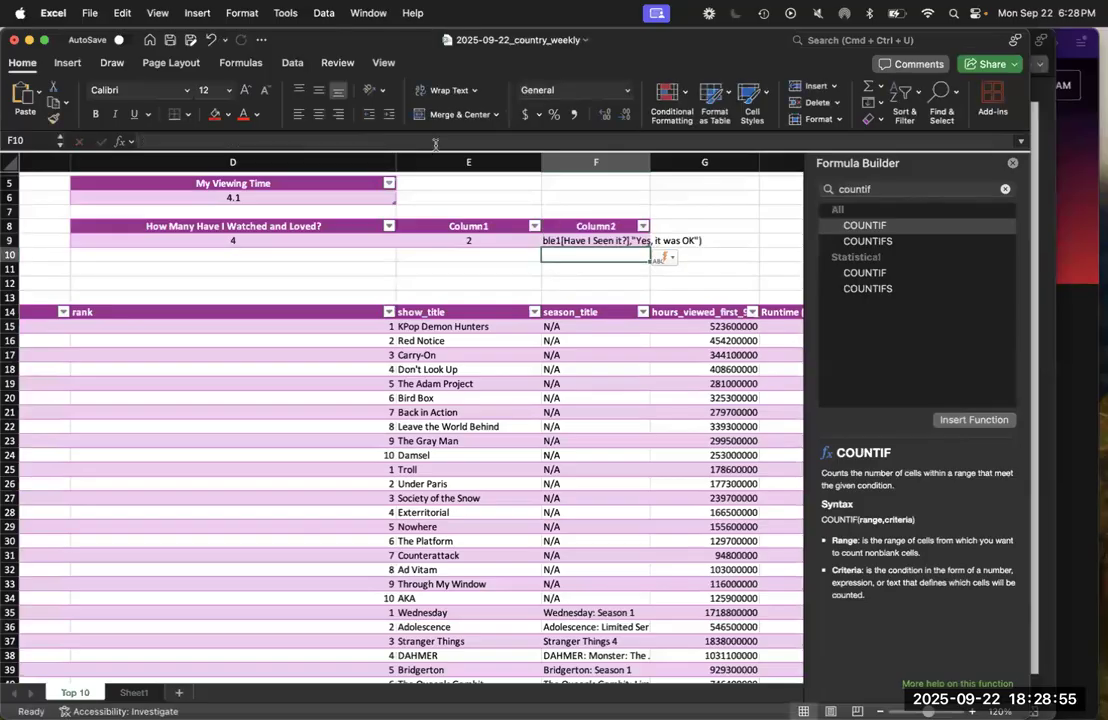
Add an equals sign before the COUNTIF text in F9 to make it a working formula
key("Up")
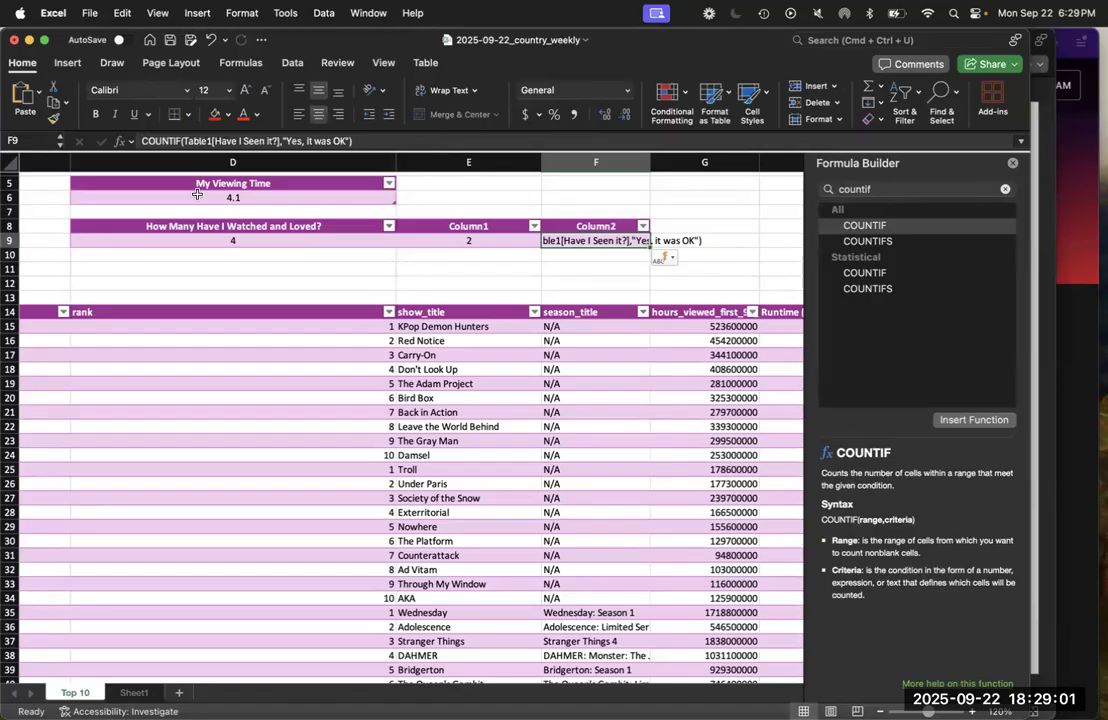
left_click(140, 141)
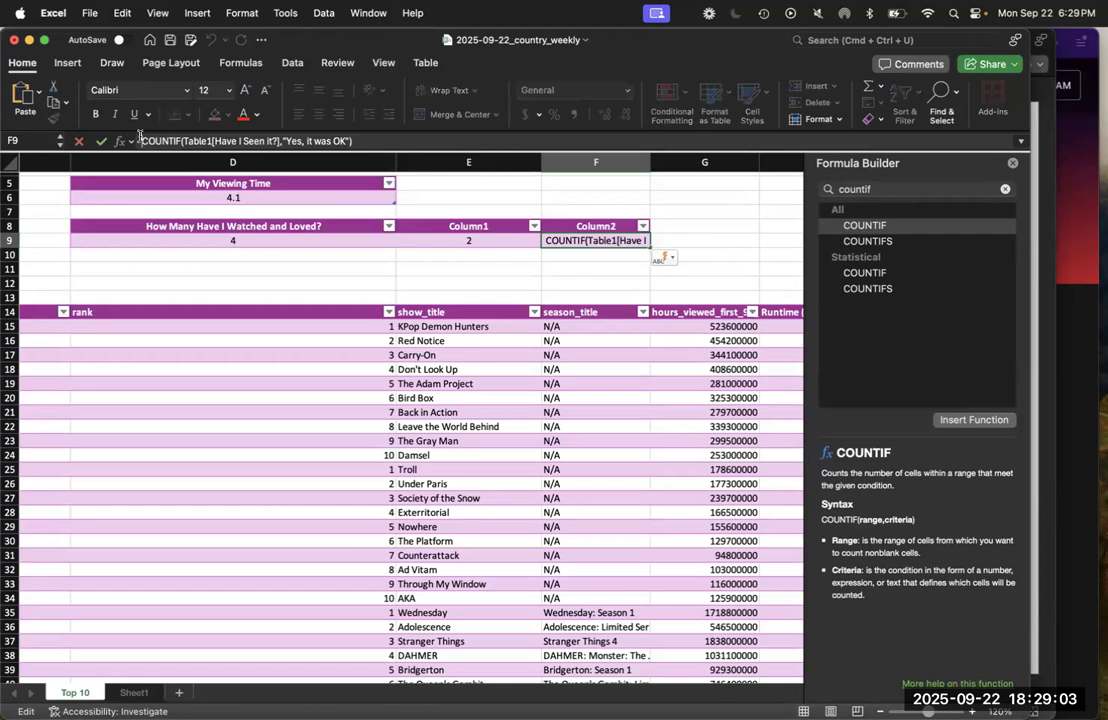
key("Return")
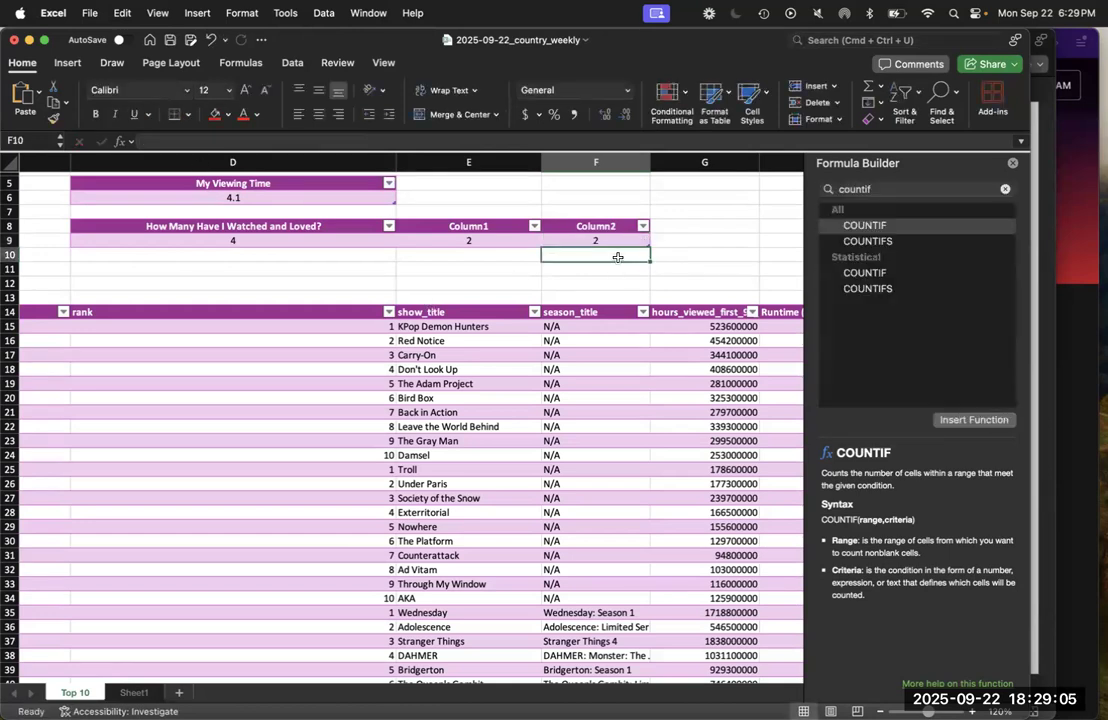
Compare the separate COUNTIF cells with the combined D9 formula, and undo the entries in E9 and F9
left_click(598, 240)
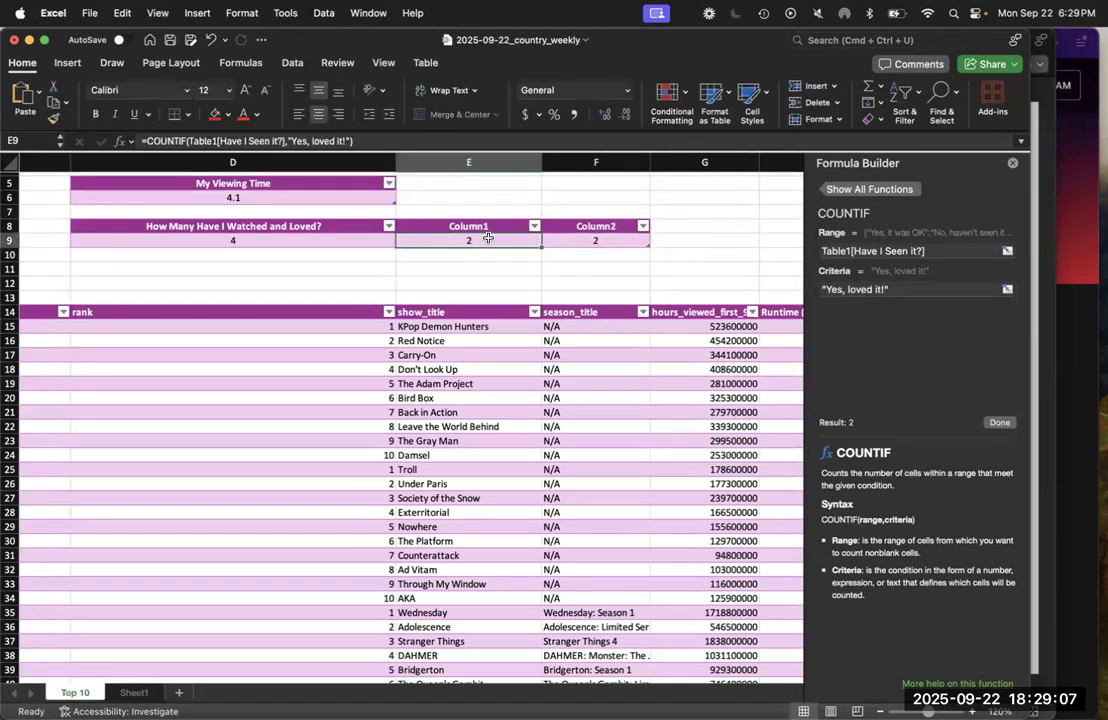
left_click(337, 245)
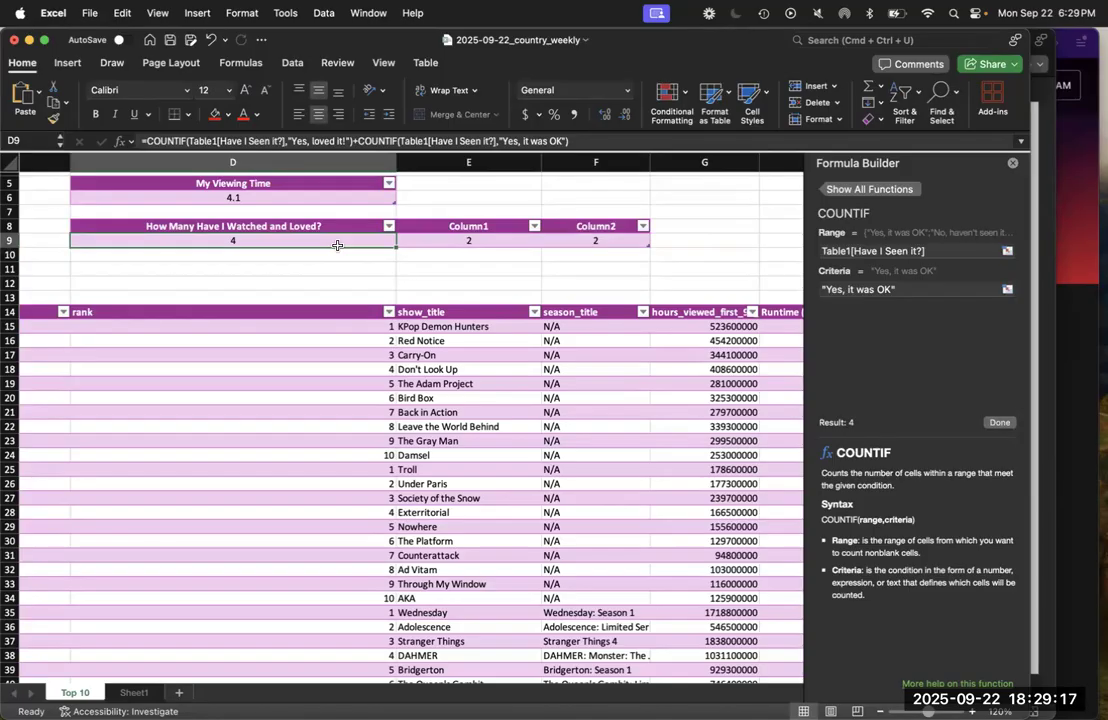
key("super+z")
key("super+z")
key("super+z")
key("super+z")
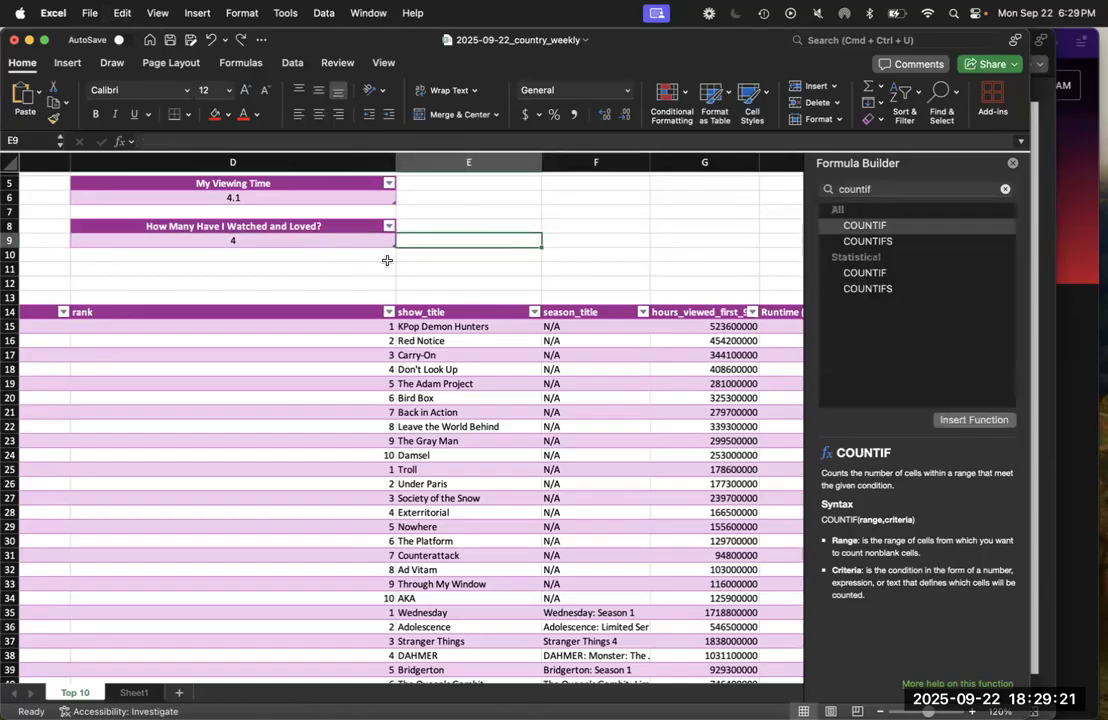
Switch back to the PowerPoint slides and advance to the slide combining SUBSTITUTE and LEN
left_click(394, 268)
key("ctrl+Up")
left_click(888, 485)
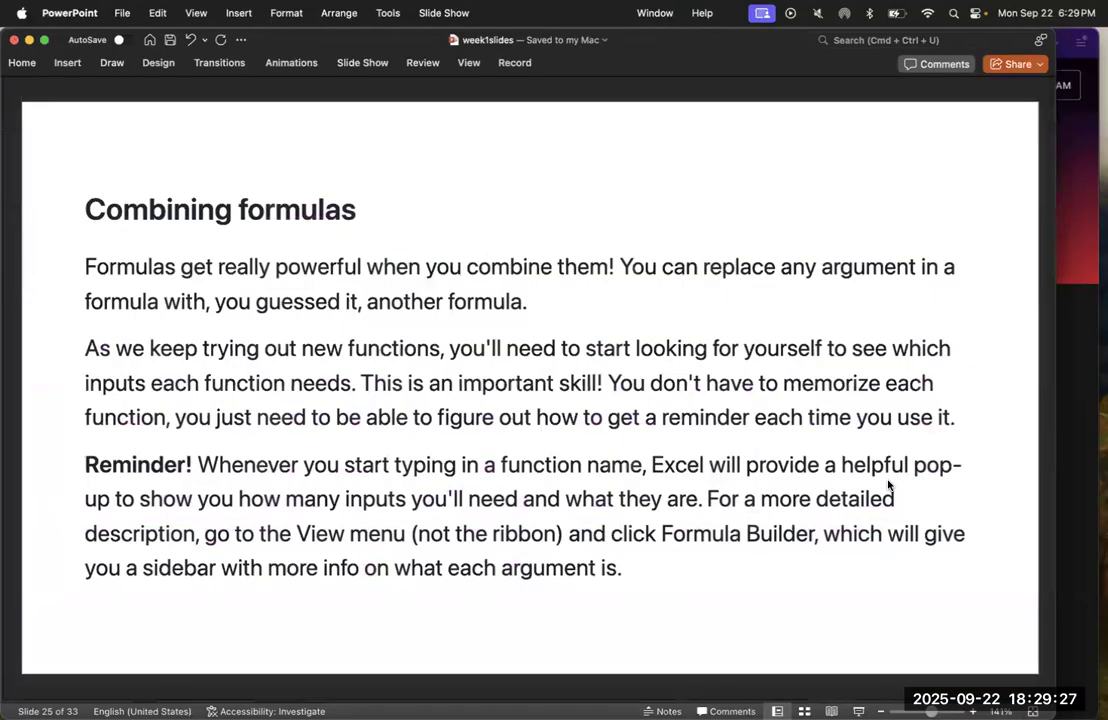
key("Down")
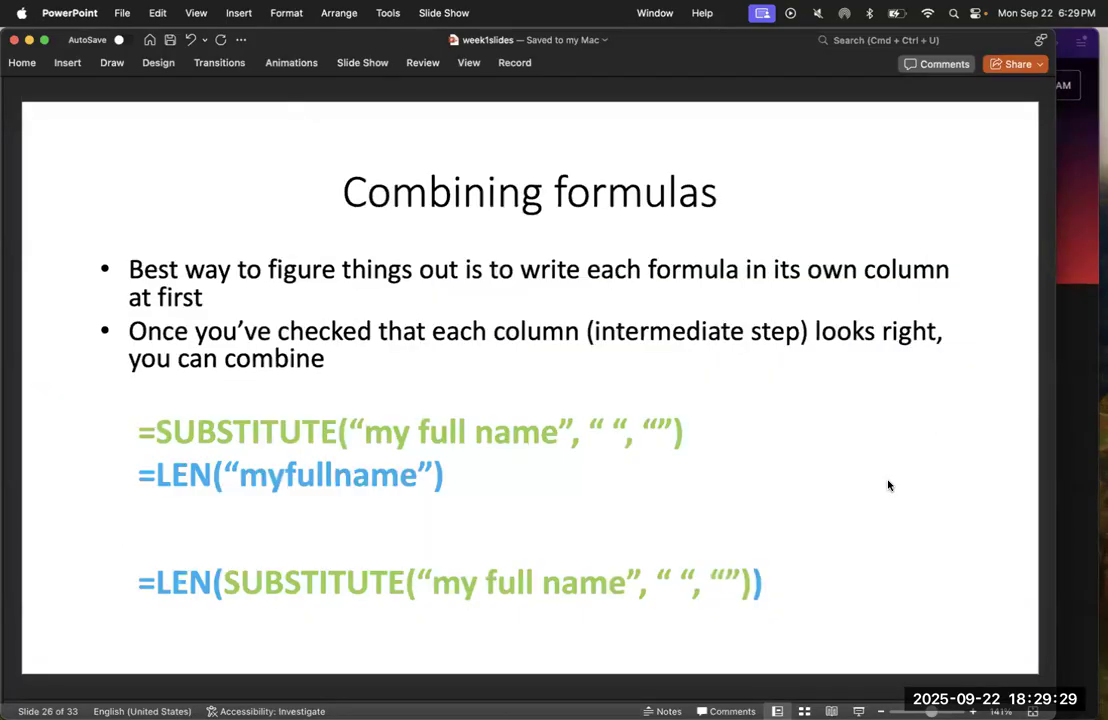
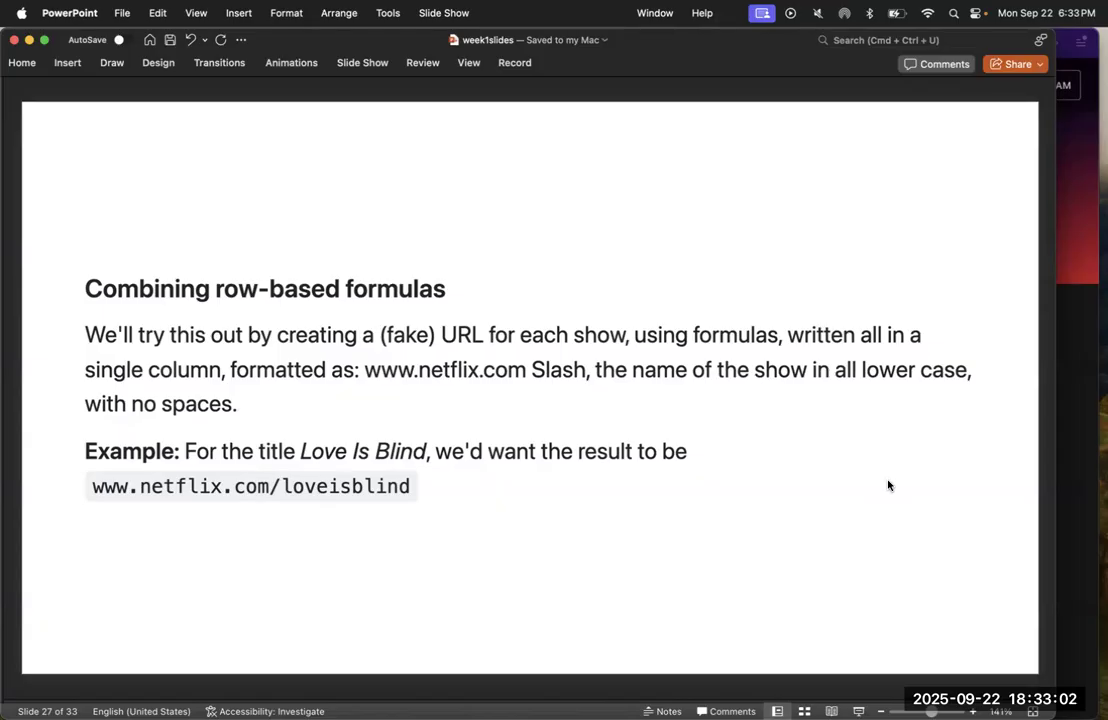
Review the slides on combining formulas, stopping at the one listing LOWER, SUBSTITUTE and CONCATENATE
key("Down")
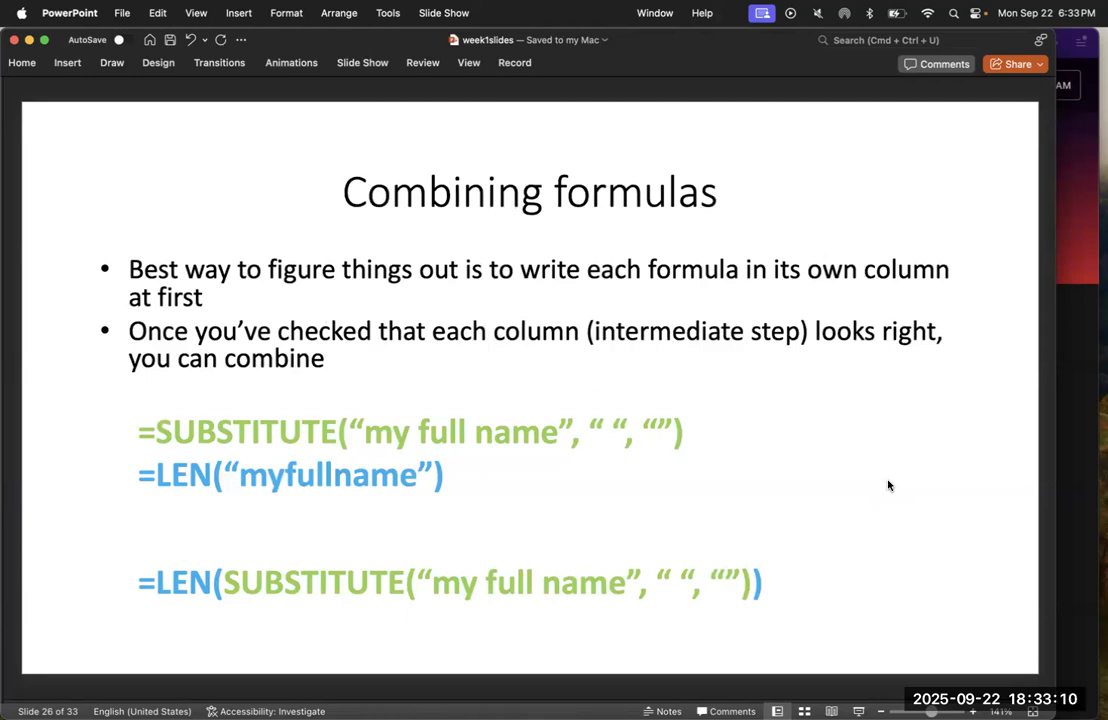
key("Right")
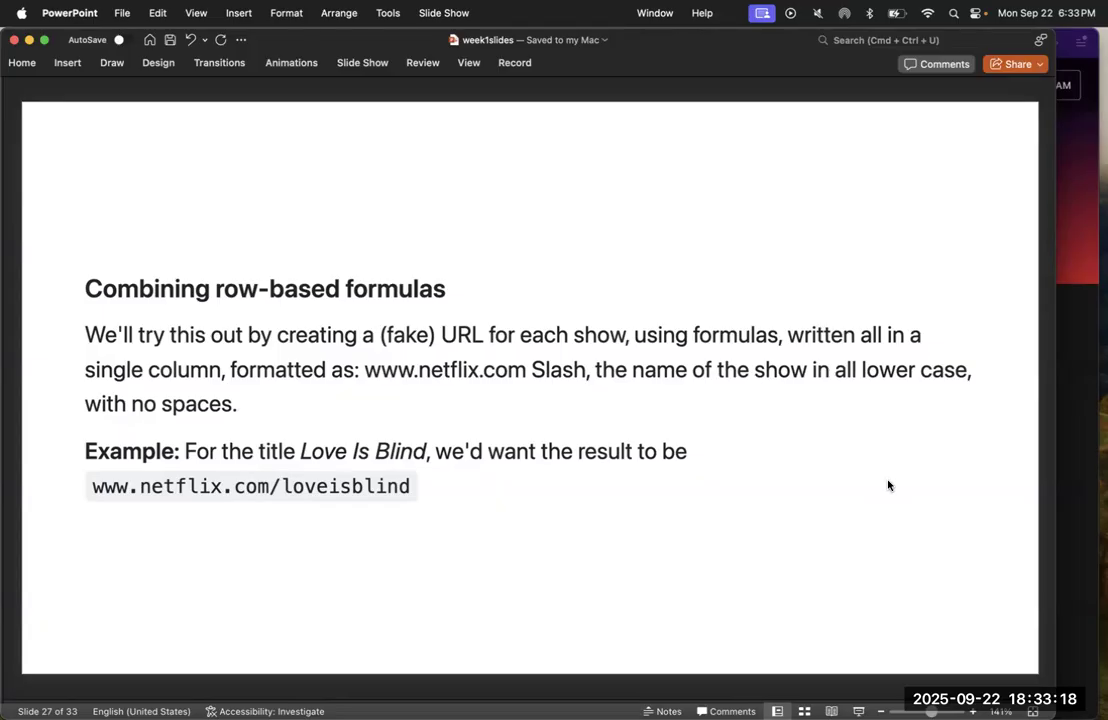
key("Down")
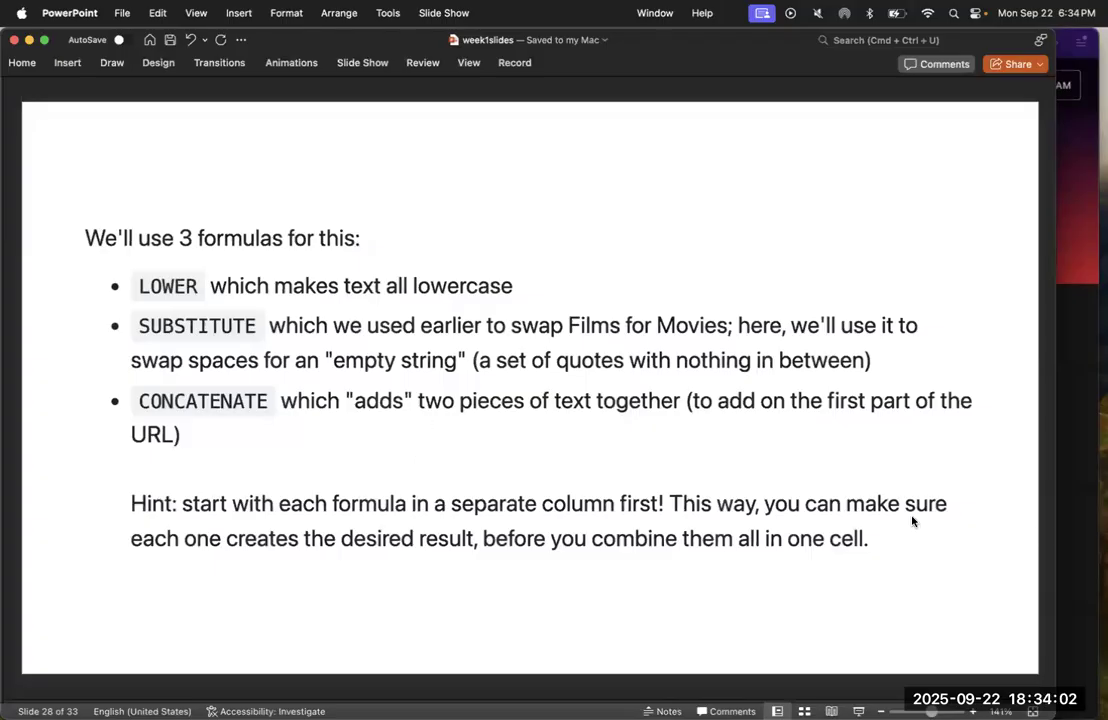
Switch to the 2025-09-22_country_weekly workbook in Excel and insert a table column before season_title
key("ctrl+Up")
left_click(893, 240)
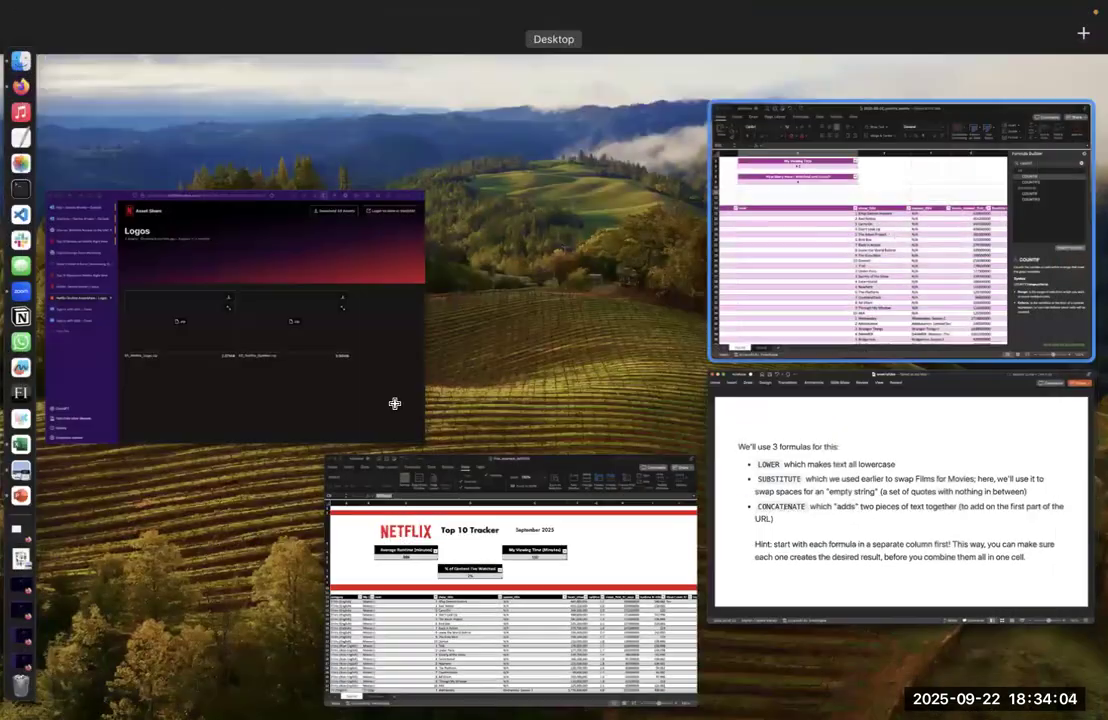
left_click(600, 311)
right_click(600, 311)
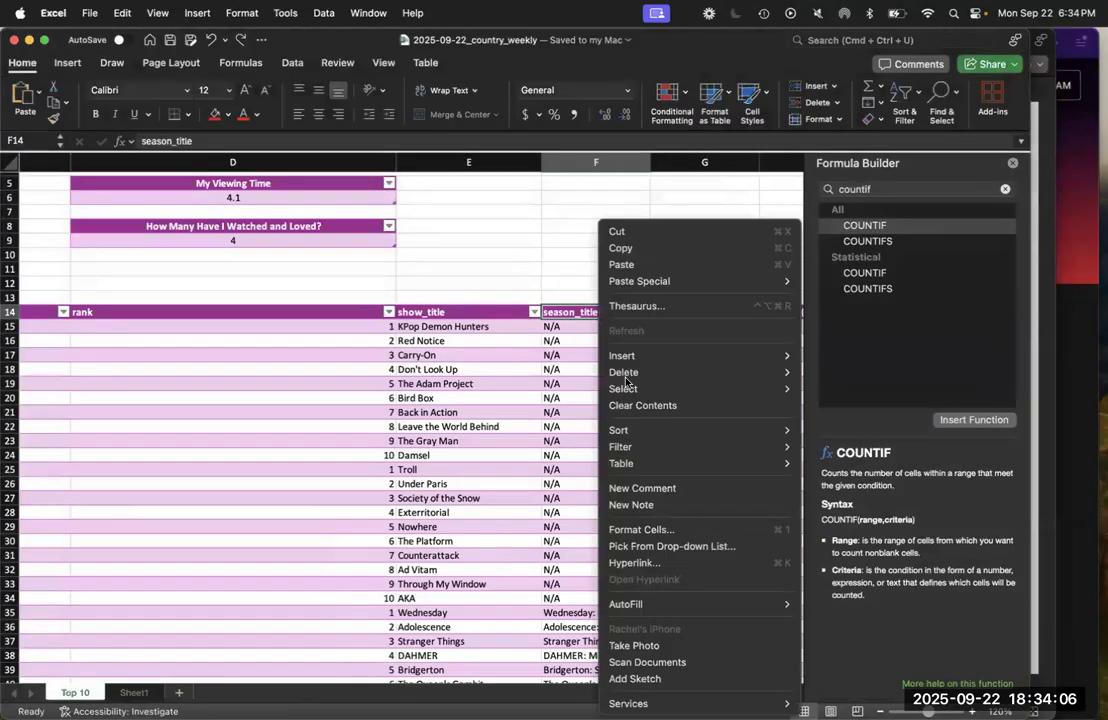
mouse_move(673, 356)
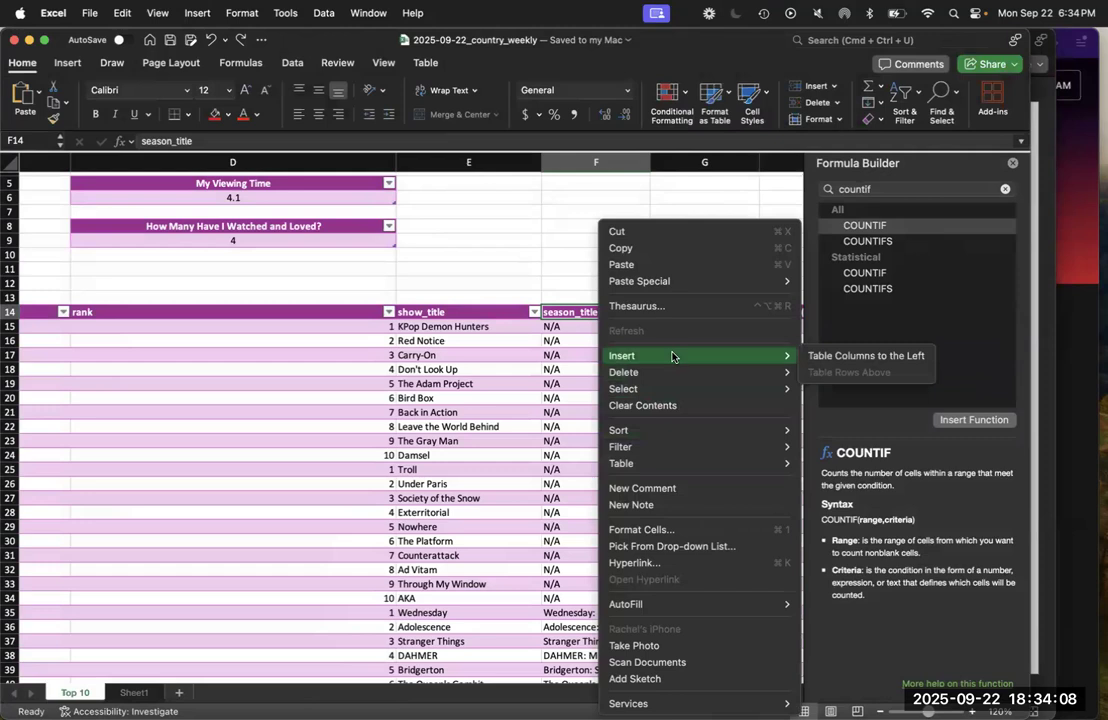
left_click(816, 356)
left_click(582, 365)
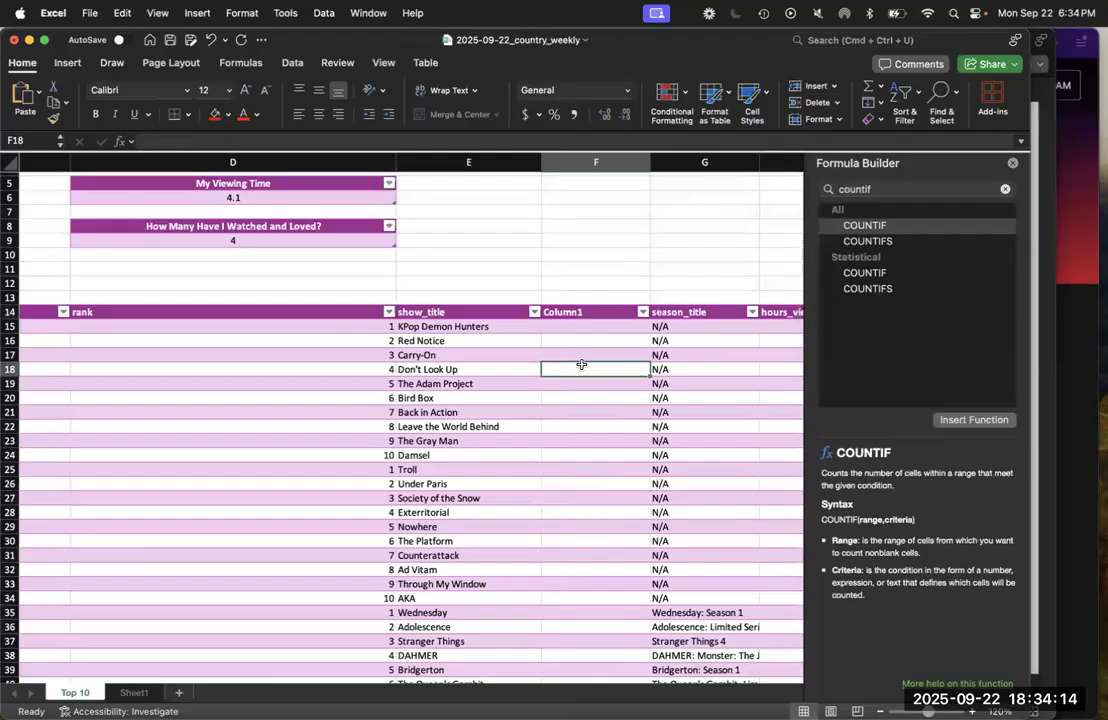
Look up the LOWER function in the Formula Builder
double_click(853, 189)
type("lower")
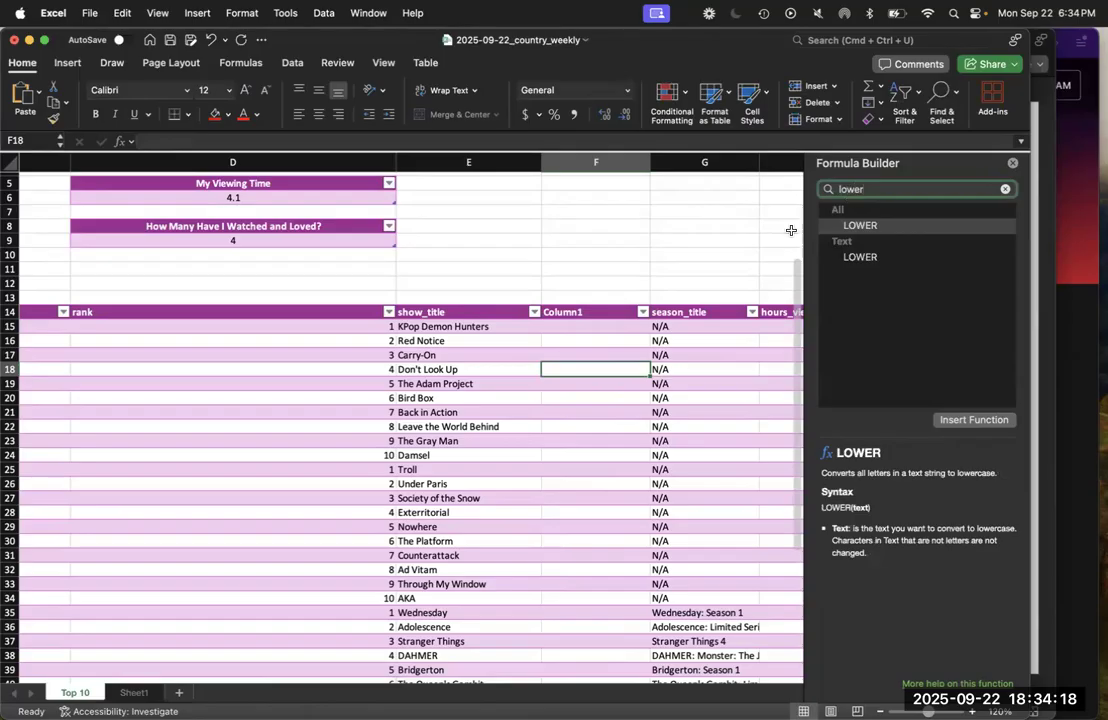
Rename the new column's header in F14 as Lowercase Title
left_click(569, 315)
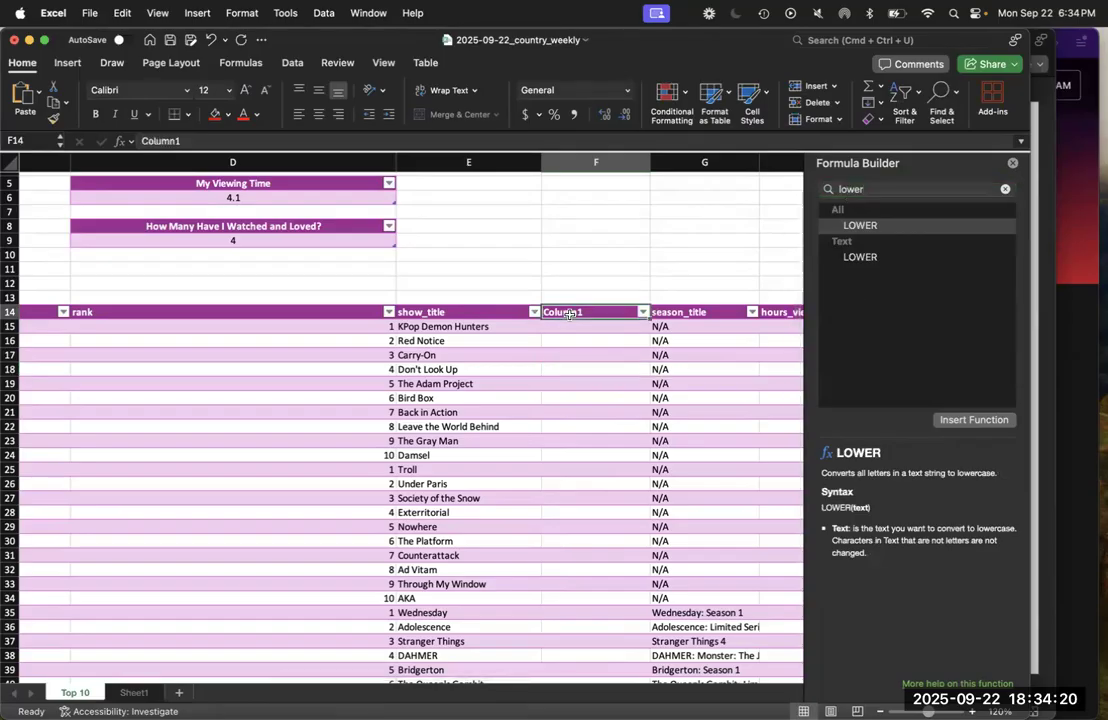
type("Lowercase Title")
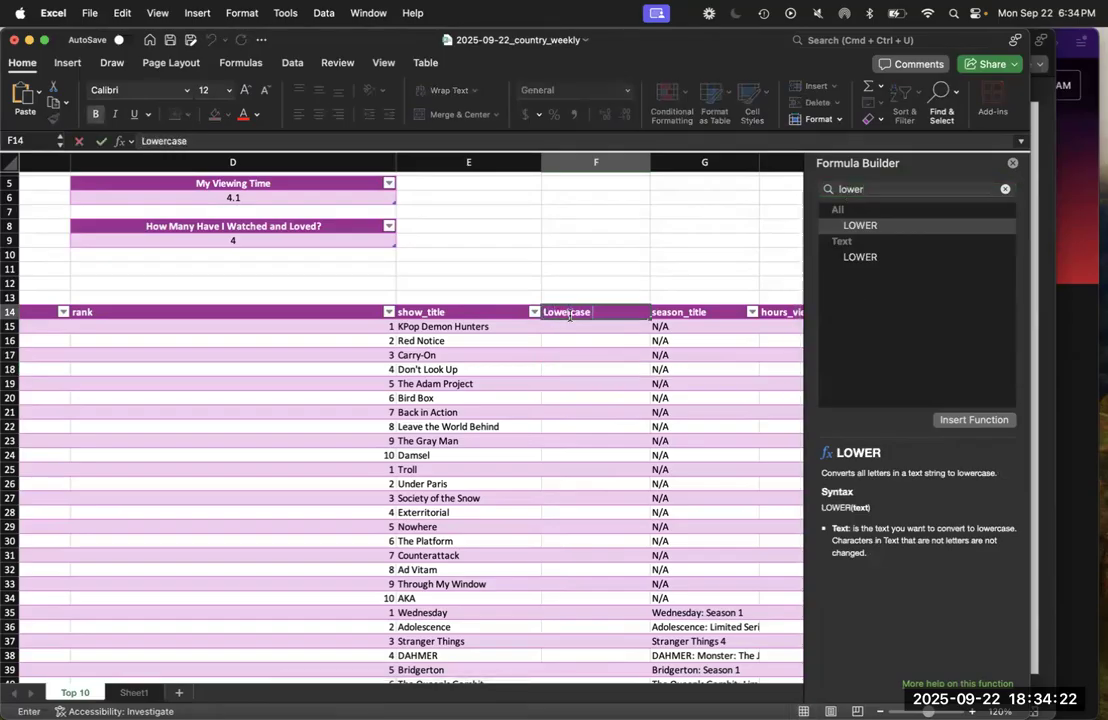
key("Return")
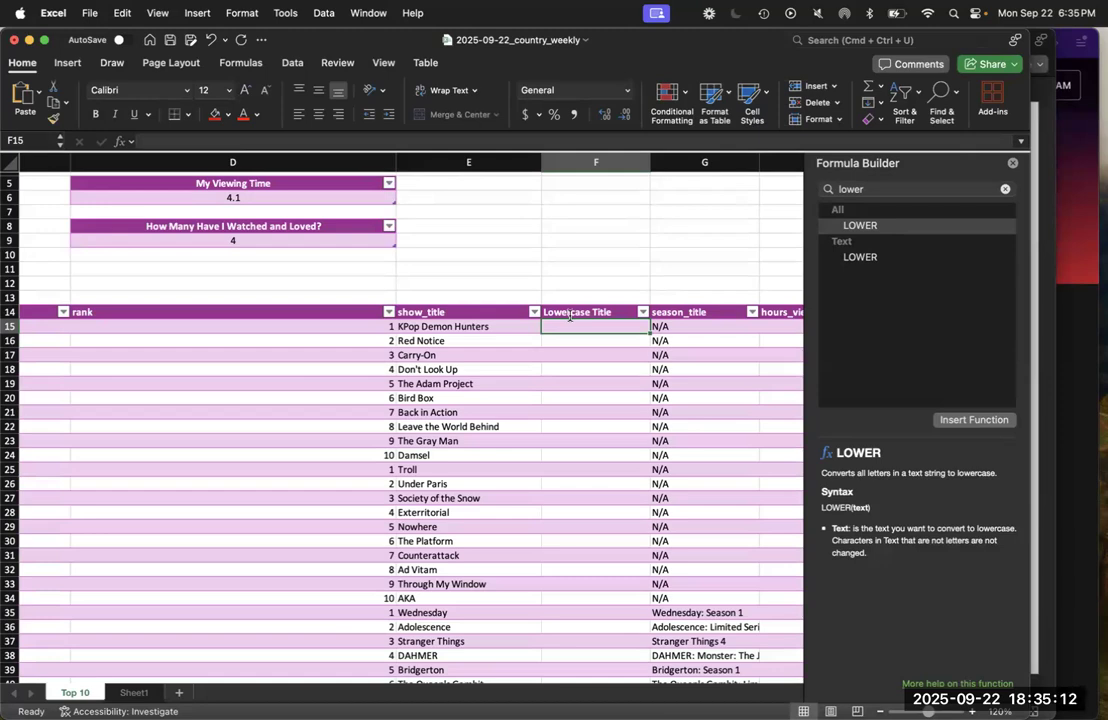
left_click(157, 12)
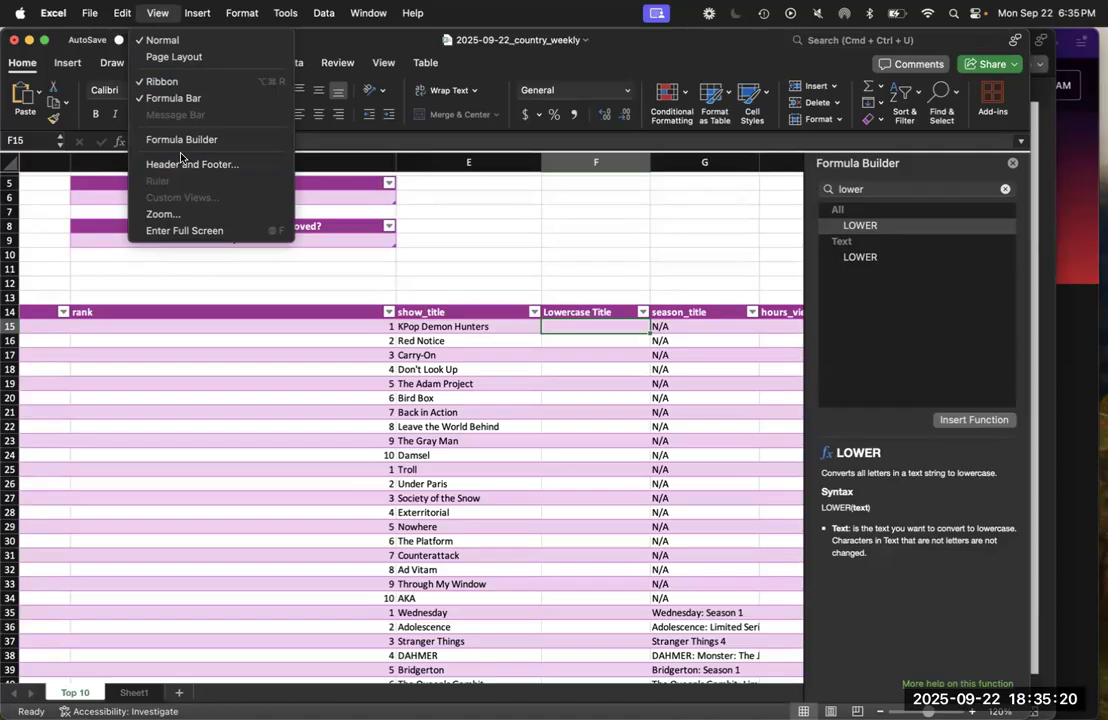
left_click(381, 62)
left_click(382, 62)
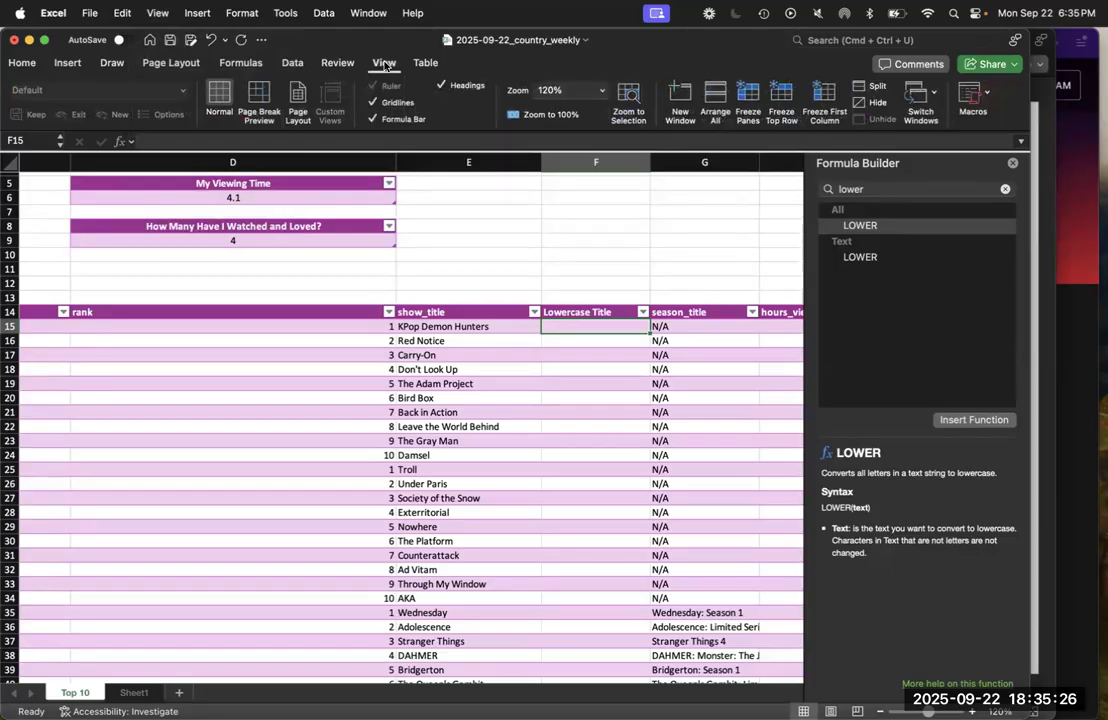
left_click(30, 61)
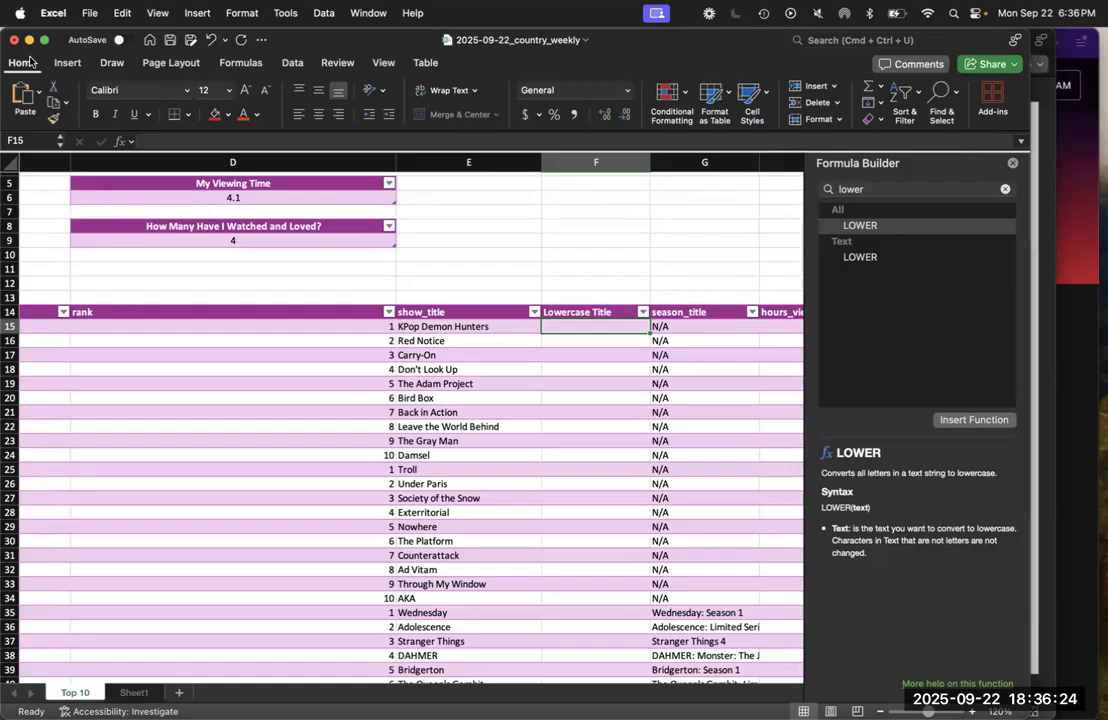
Fill the Lowercase Title column with the formula =LOWER([@[show_title]]), entered in F15
type("=")
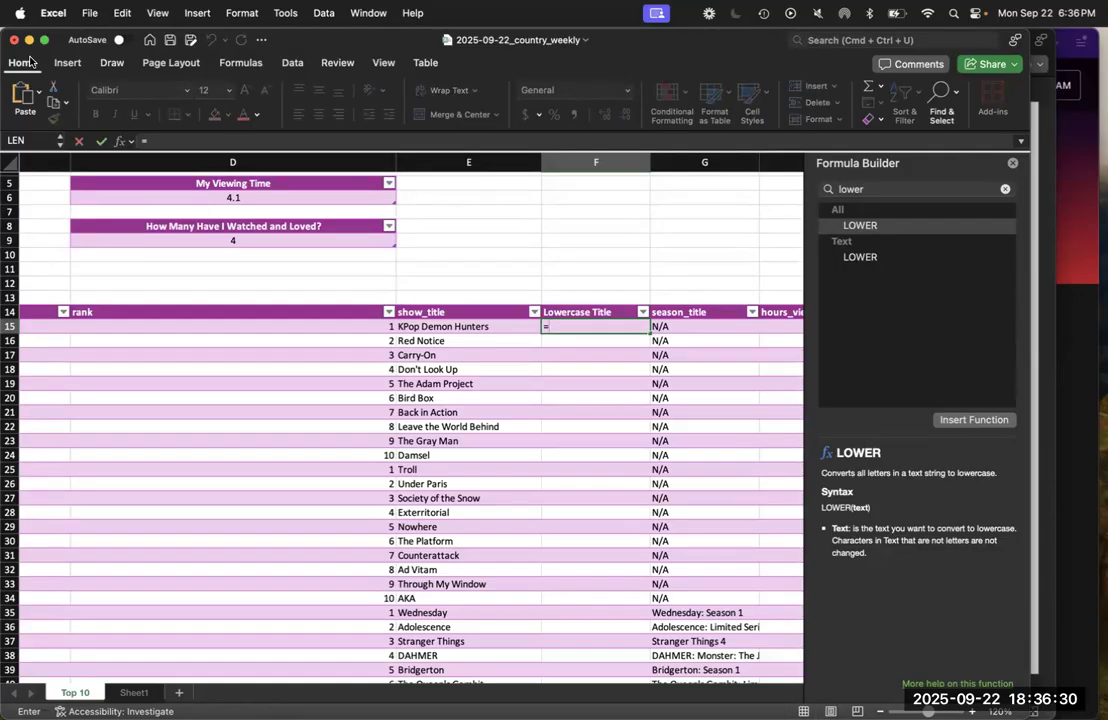
type("lower(")
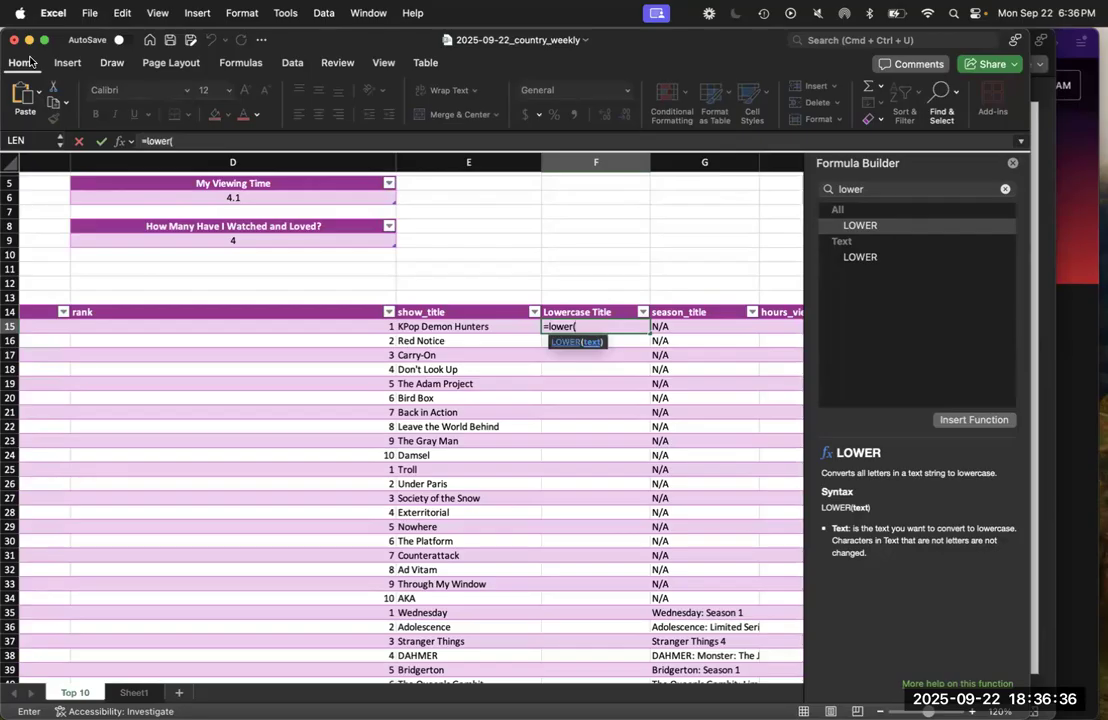
left_click(443, 328)
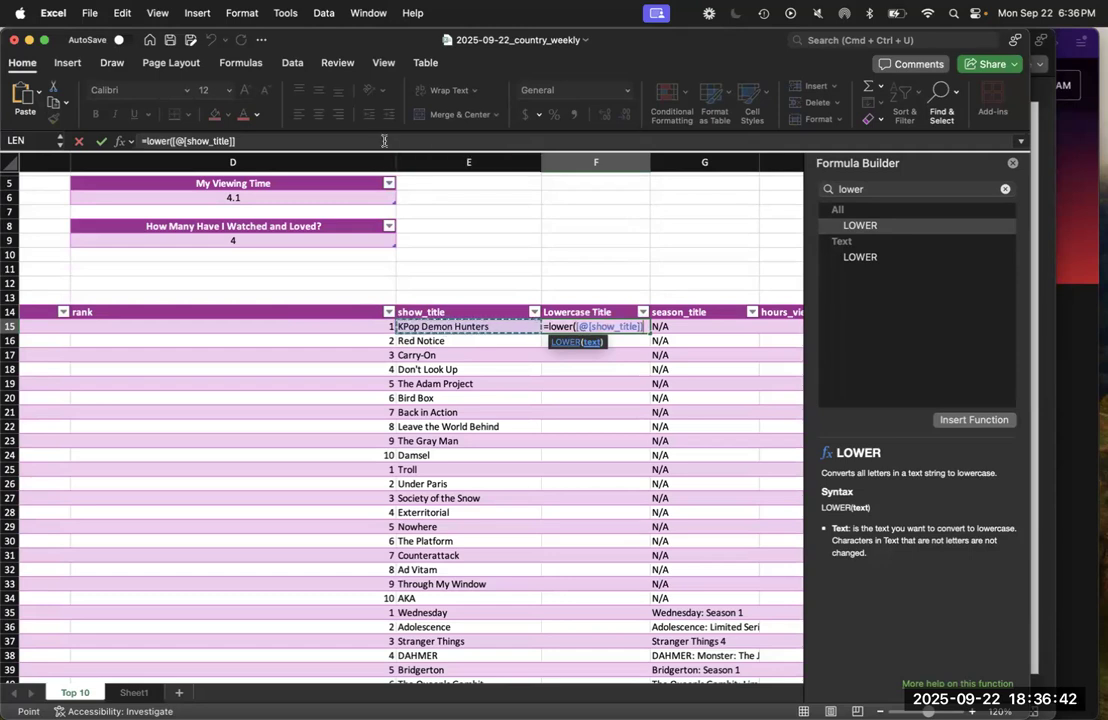
type(")")
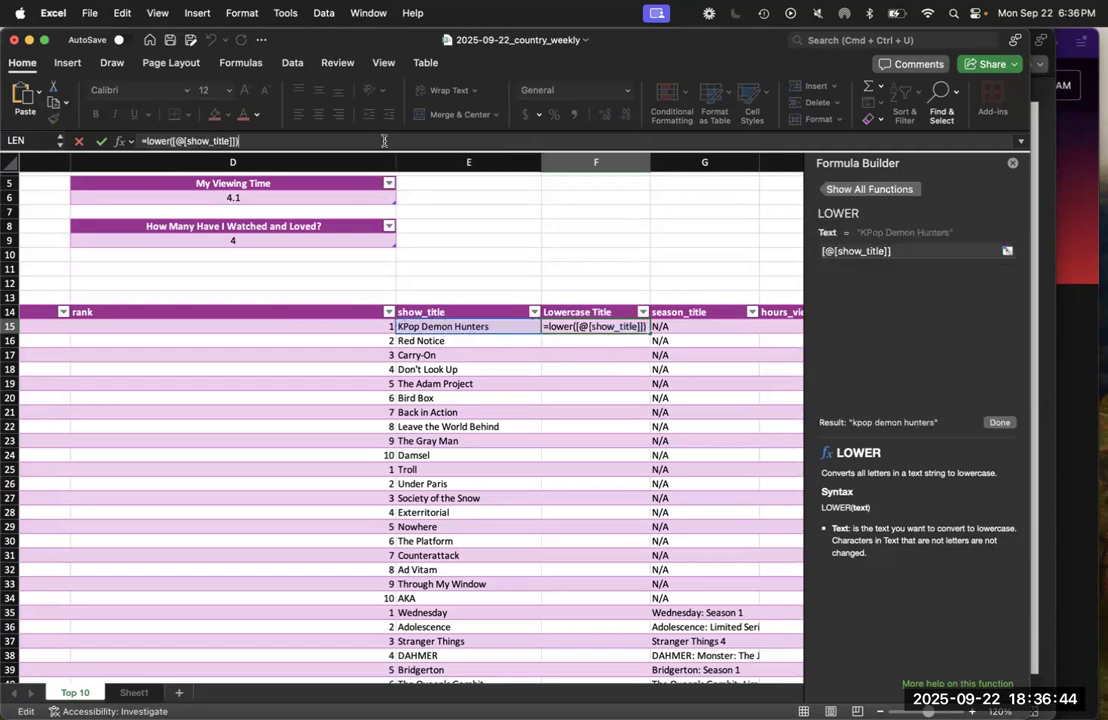
key("Return")
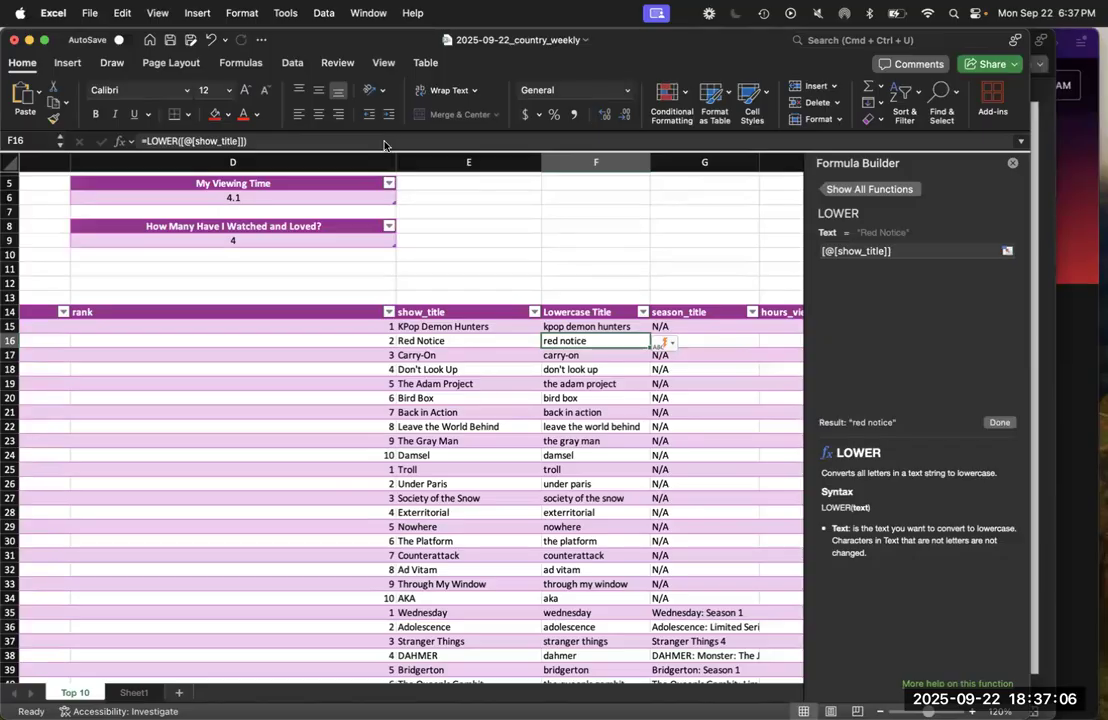
Switch to the PowerPoint slide listing the three formulas to check the SUBSTITUTE instruction, and return to the Excel workbook
key("ctrl+Up")
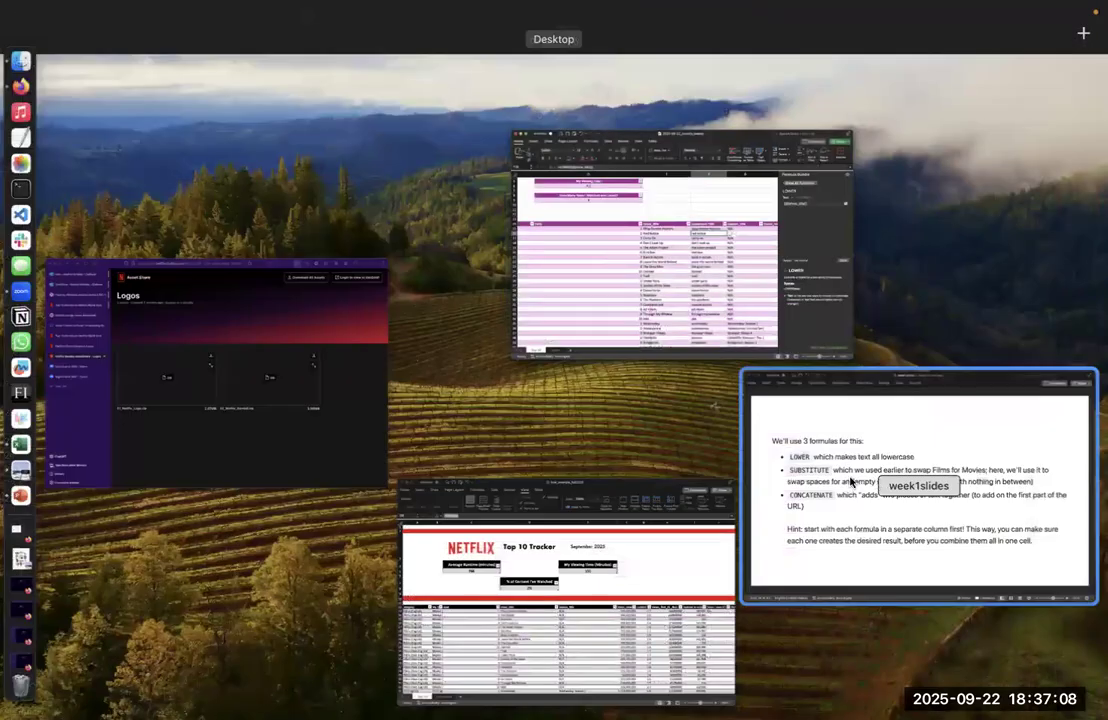
left_click(856, 482)
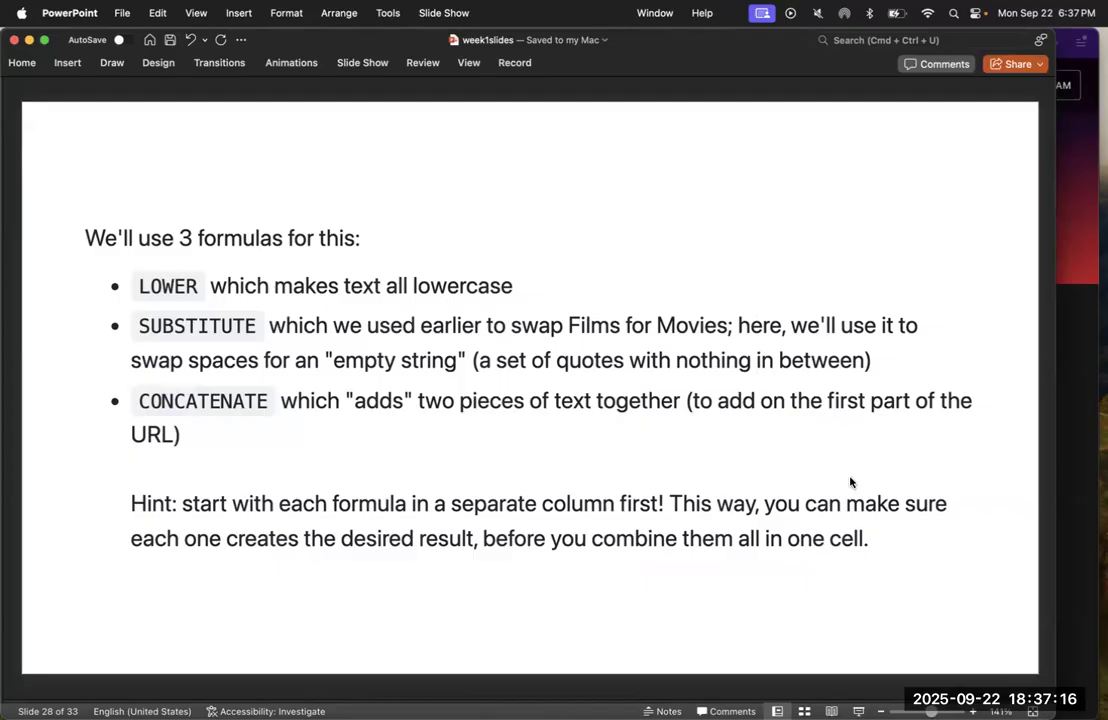
key("ctrl+Up")
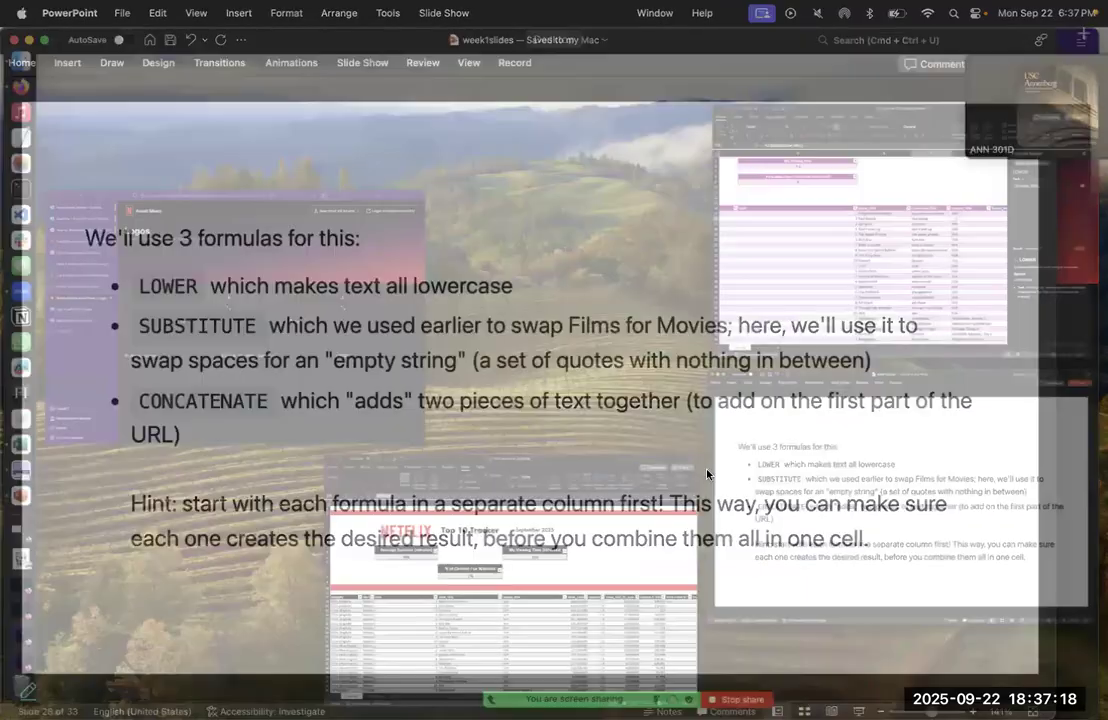
left_click(738, 354)
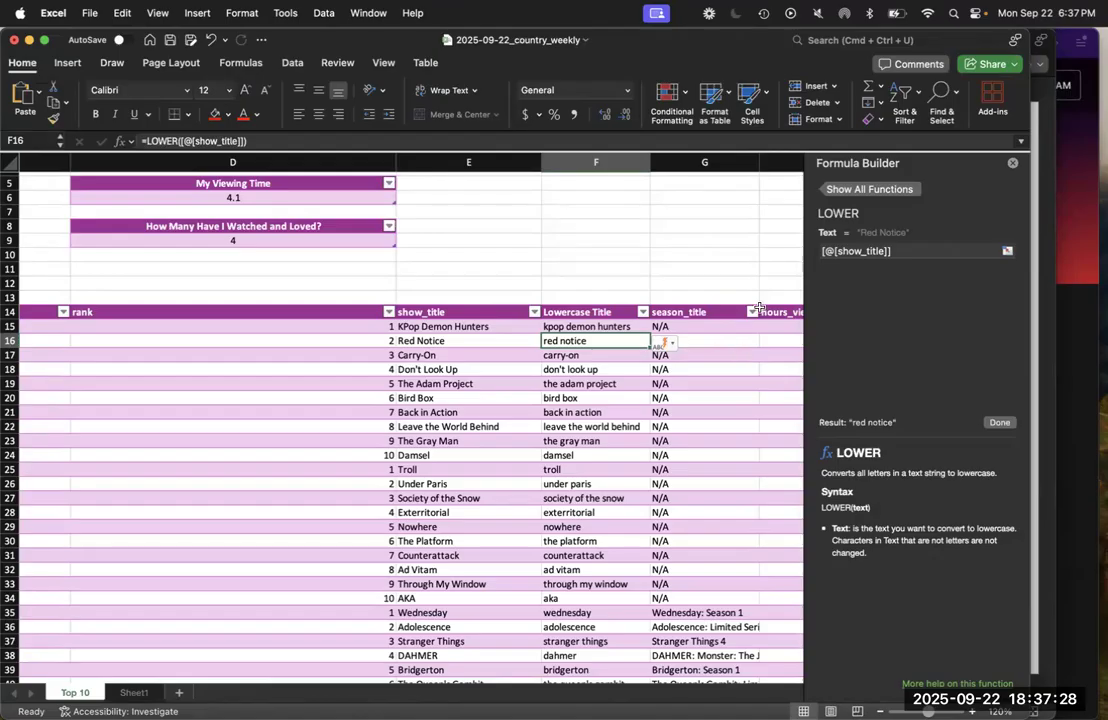
Insert another table column before season_title and name its header Without Spaces
right_click(732, 313)
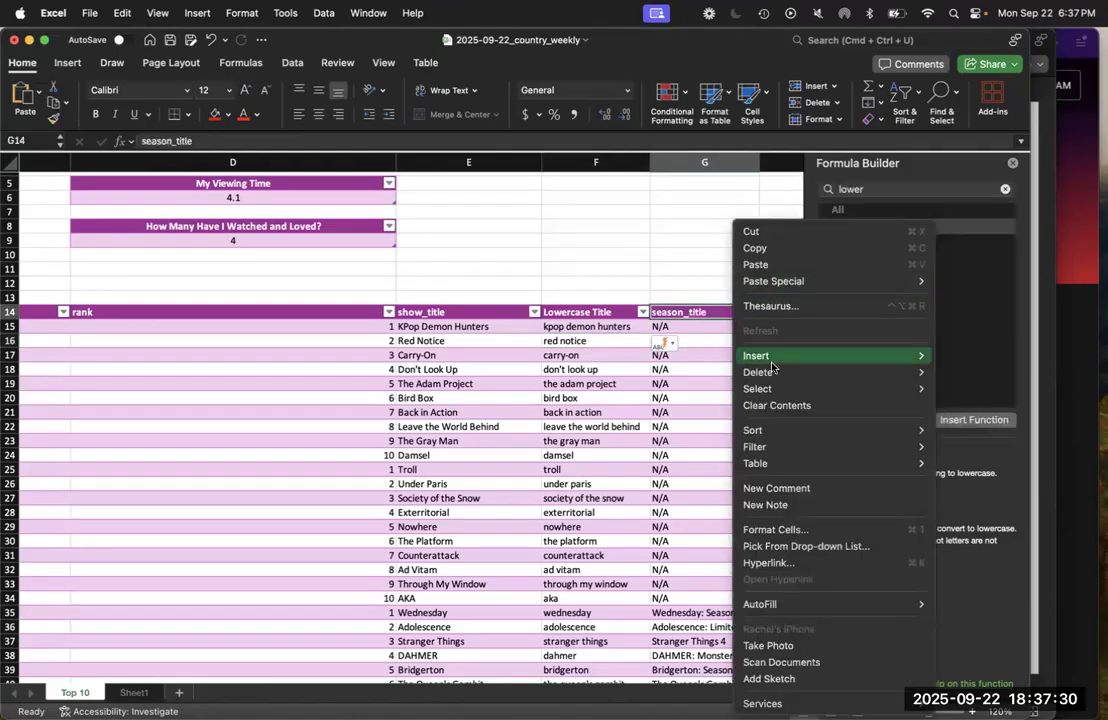
mouse_move(772, 357)
left_click(962, 355)
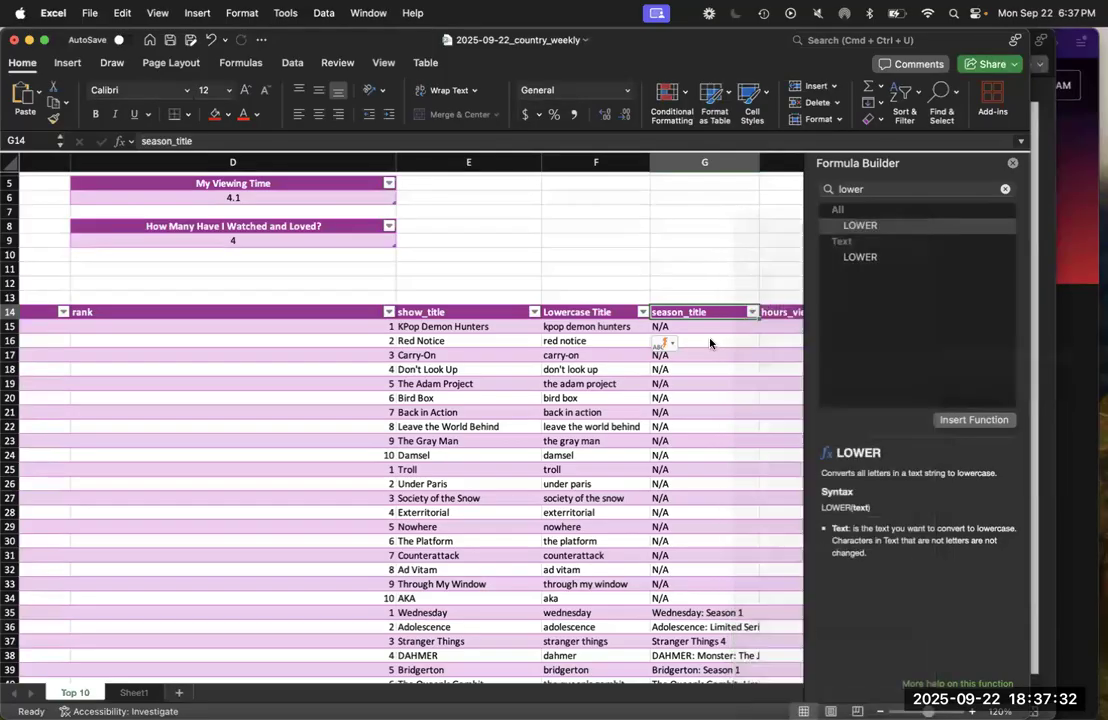
type("Witho")
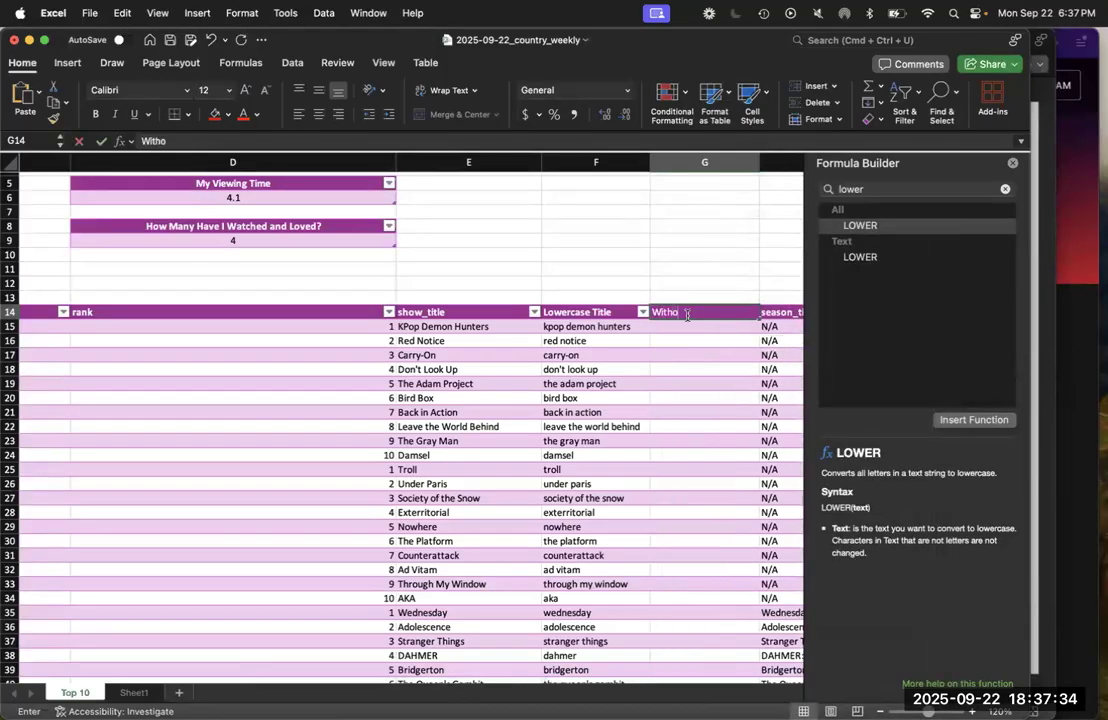
type("ut Spaces")
key("Return")
Look up the SUBSTITUTE function's syntax in the Formula Builder
left_click(865, 187)
type("subst")
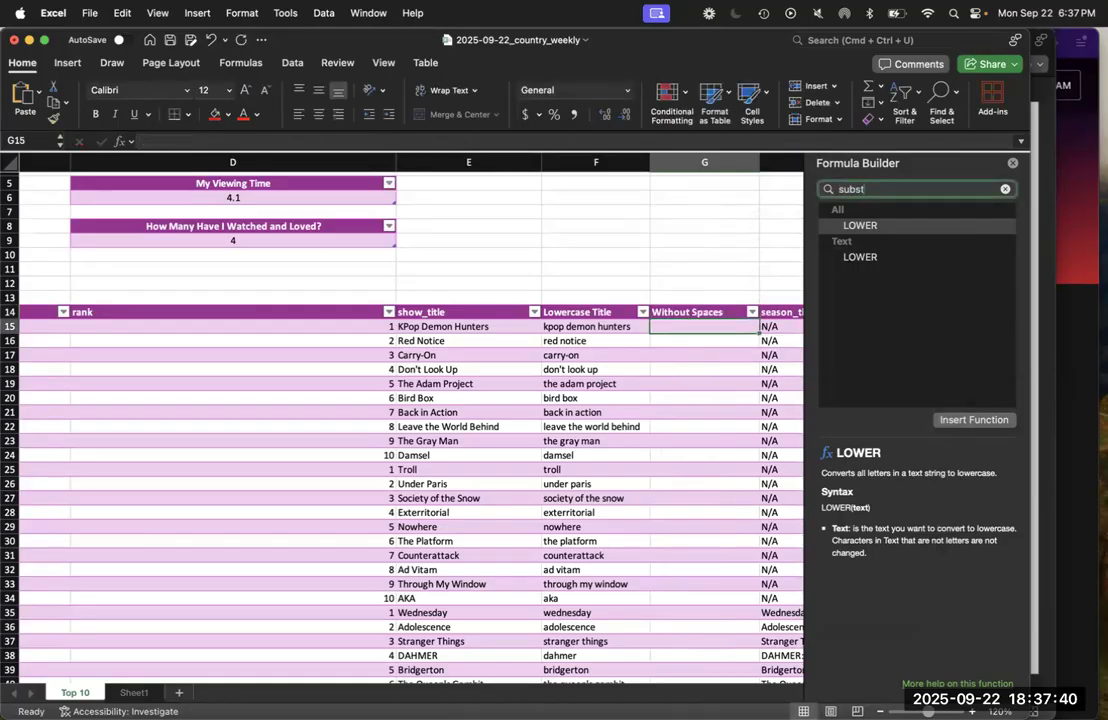
type("itute")
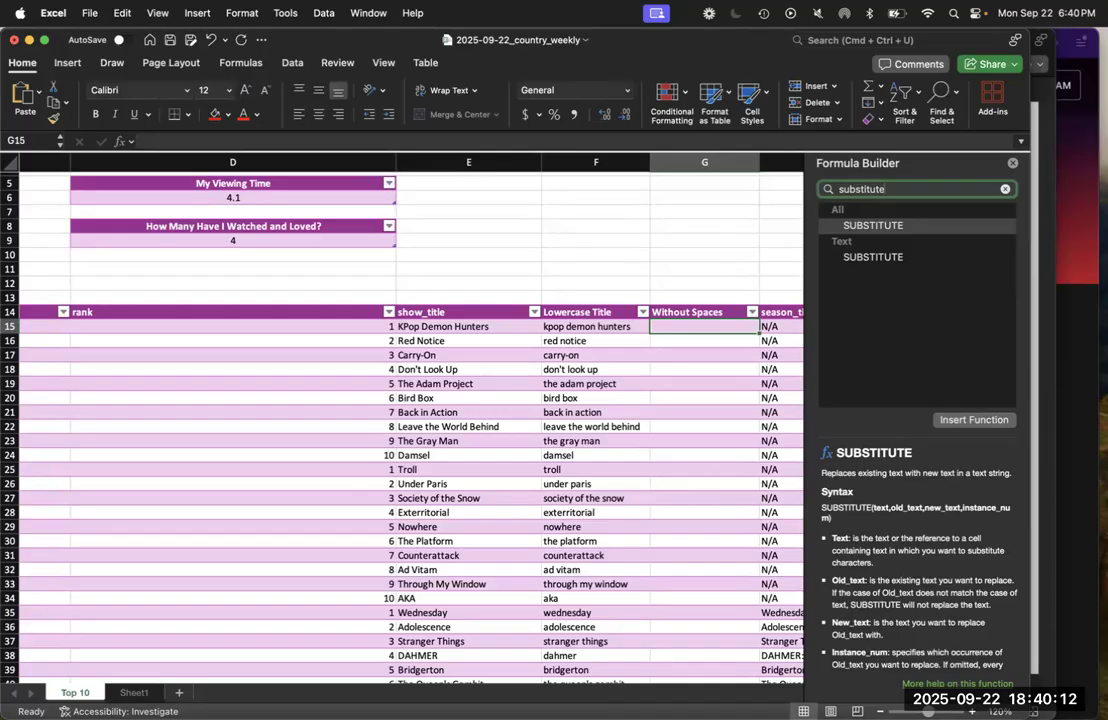
type("=")
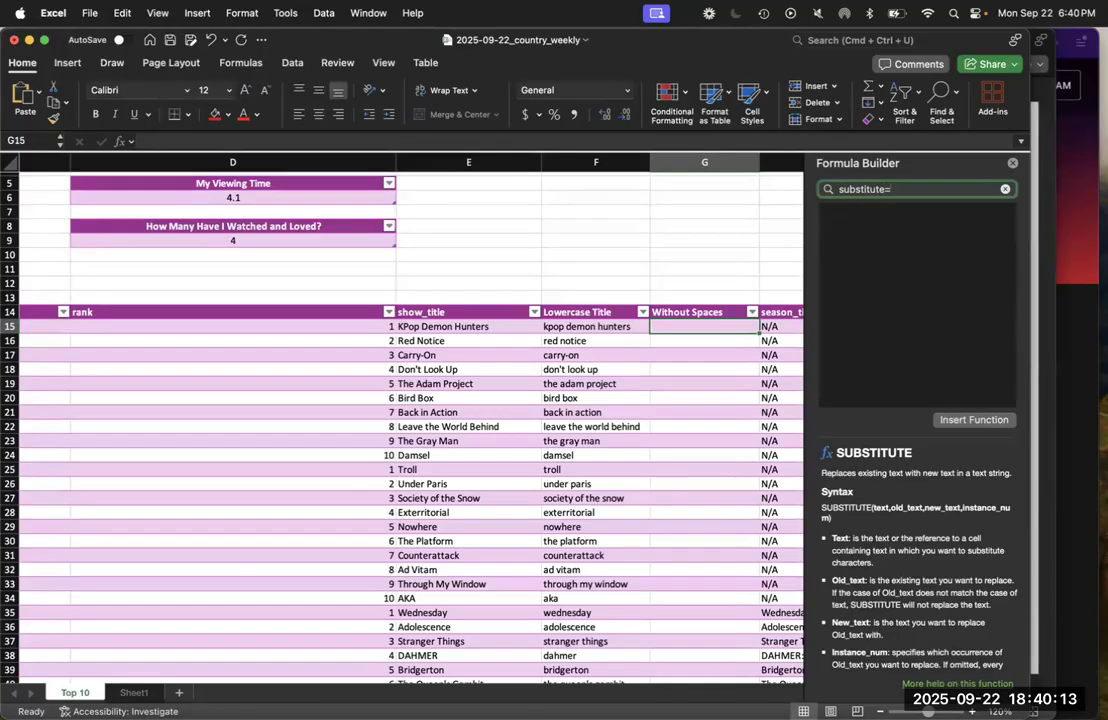
Enter the formula =SUBSTITUTE([@[Lowercase Title]]," ") in the first data cell of the Without Spaces column
left_click(548, 141)
type("=substitute")
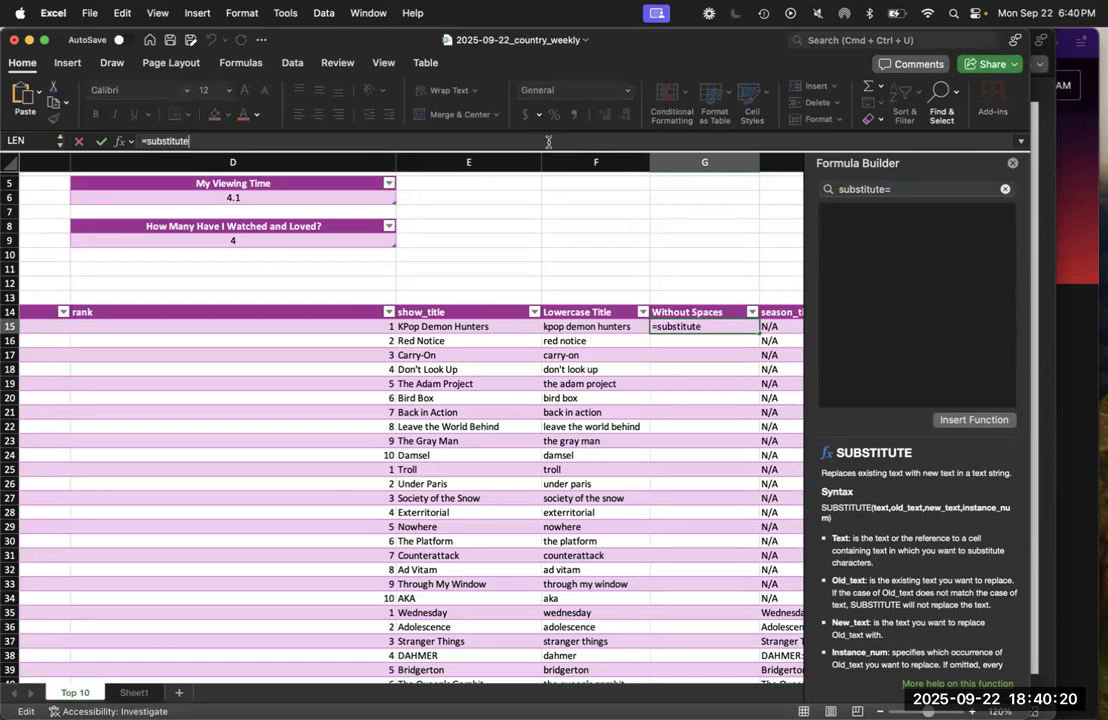
type("(")
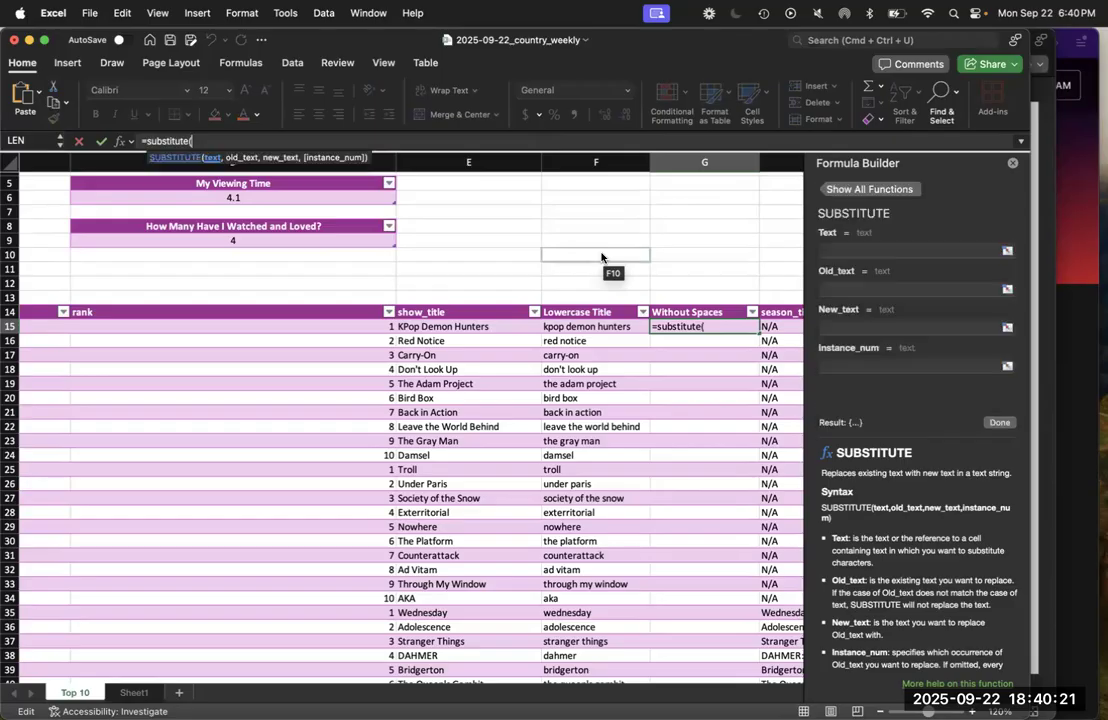
left_click(603, 327)
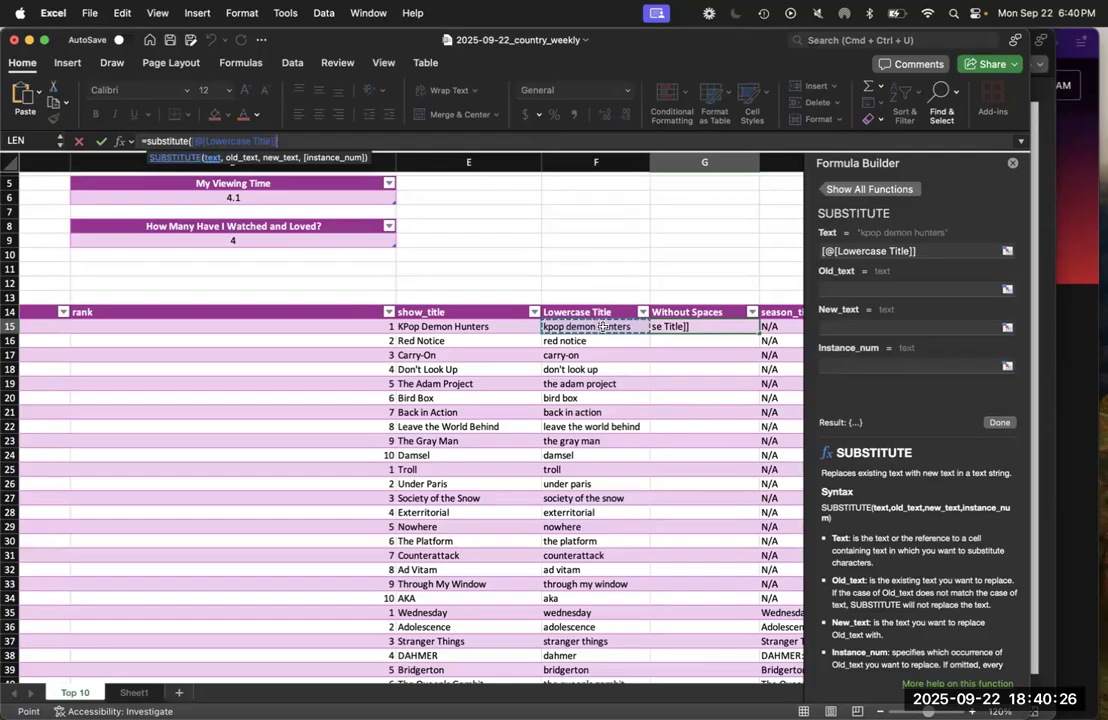
type(",")
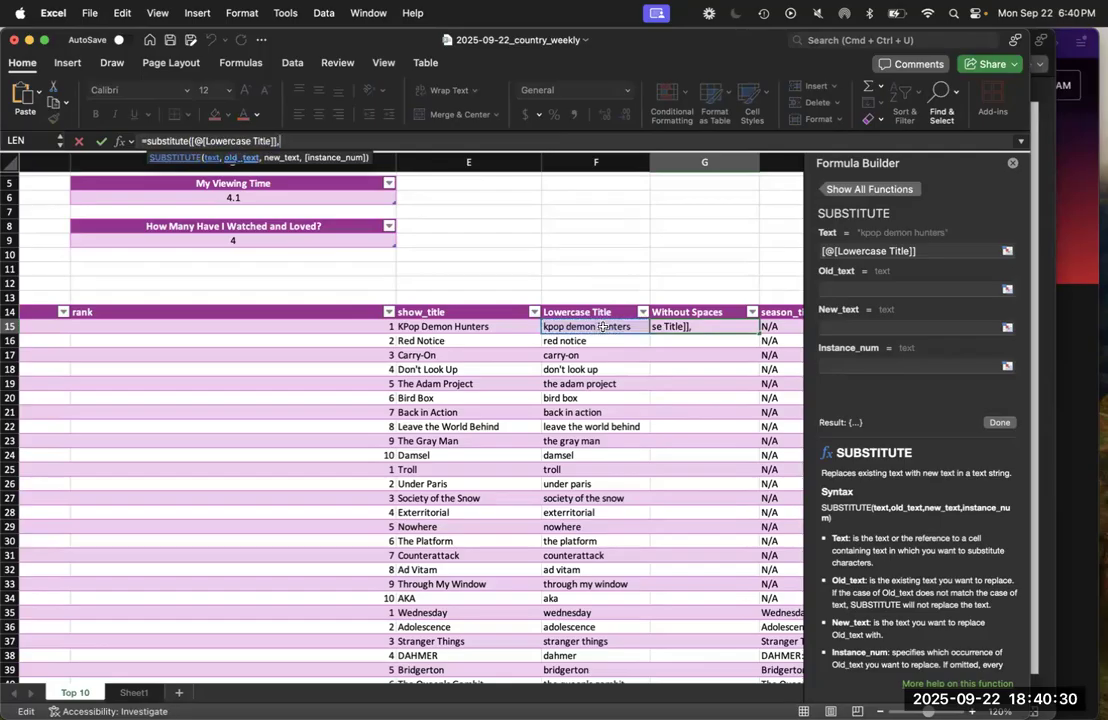
type("\"")
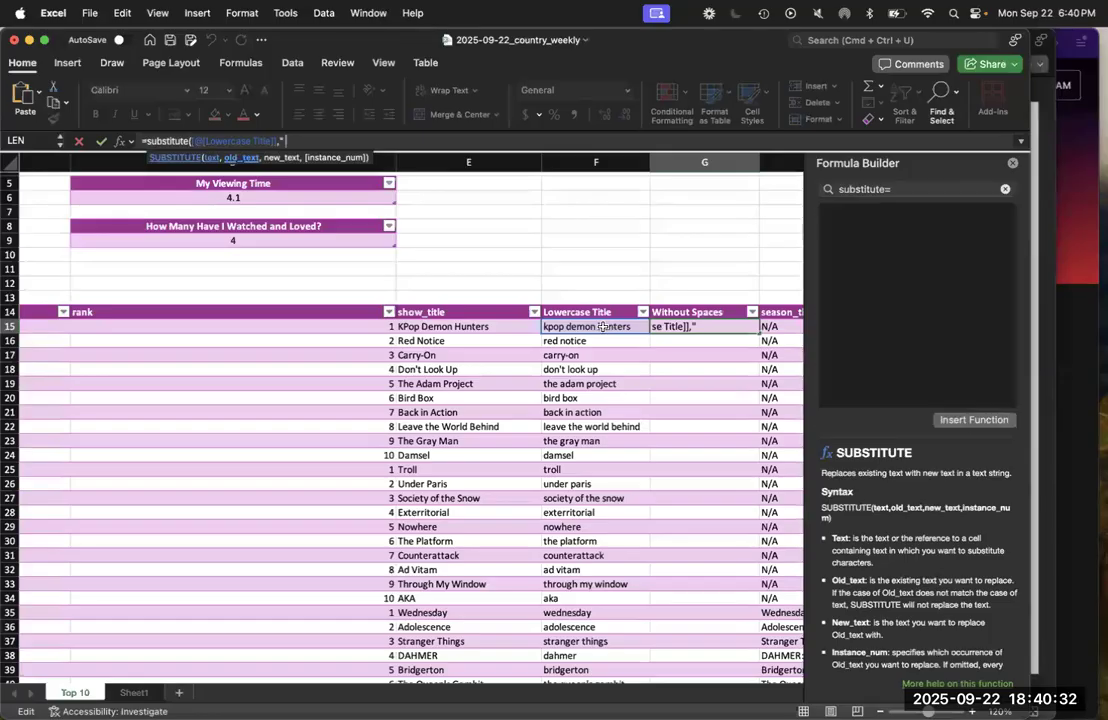
type(" \"")
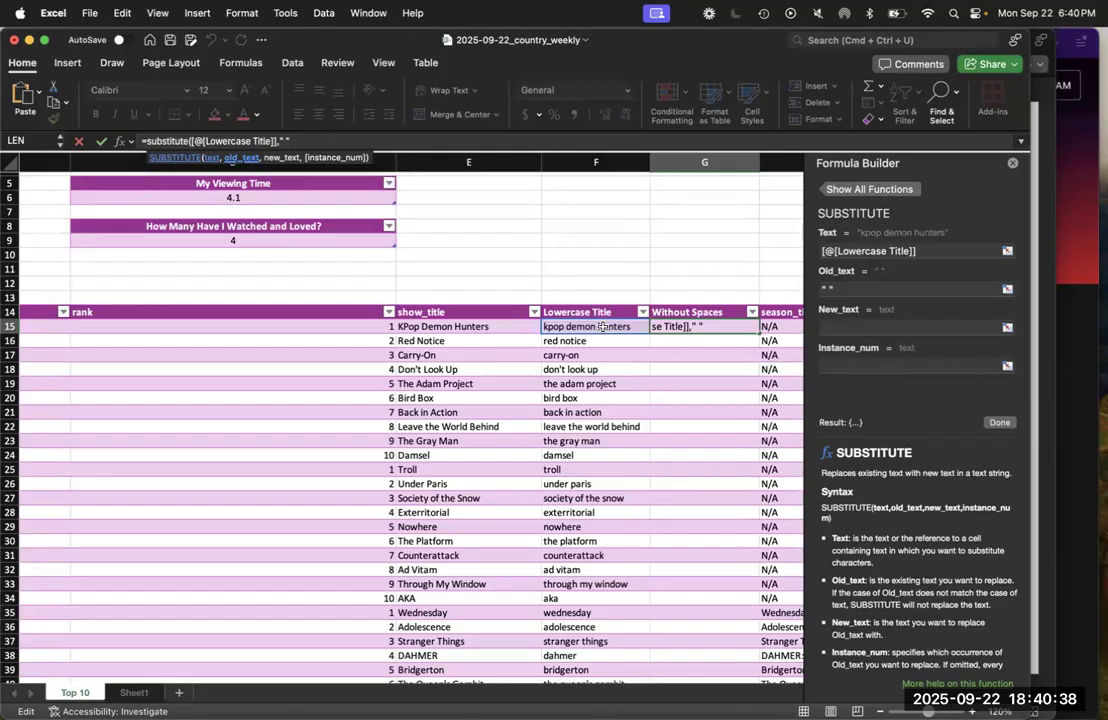
type(")")
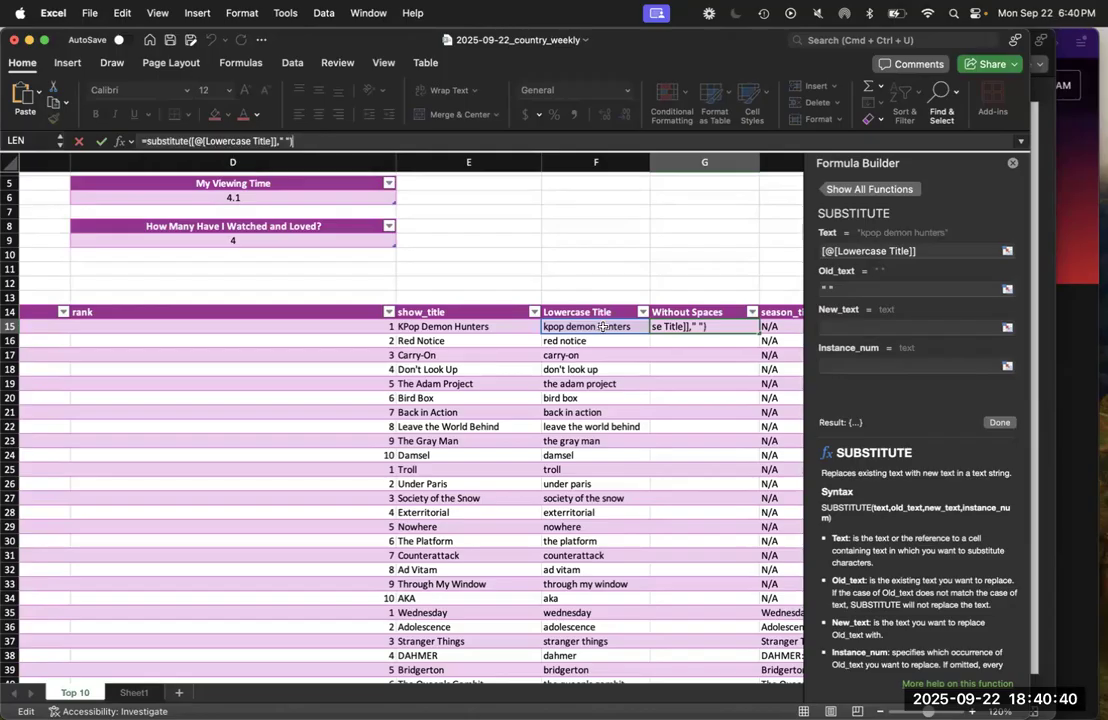
key("Return")
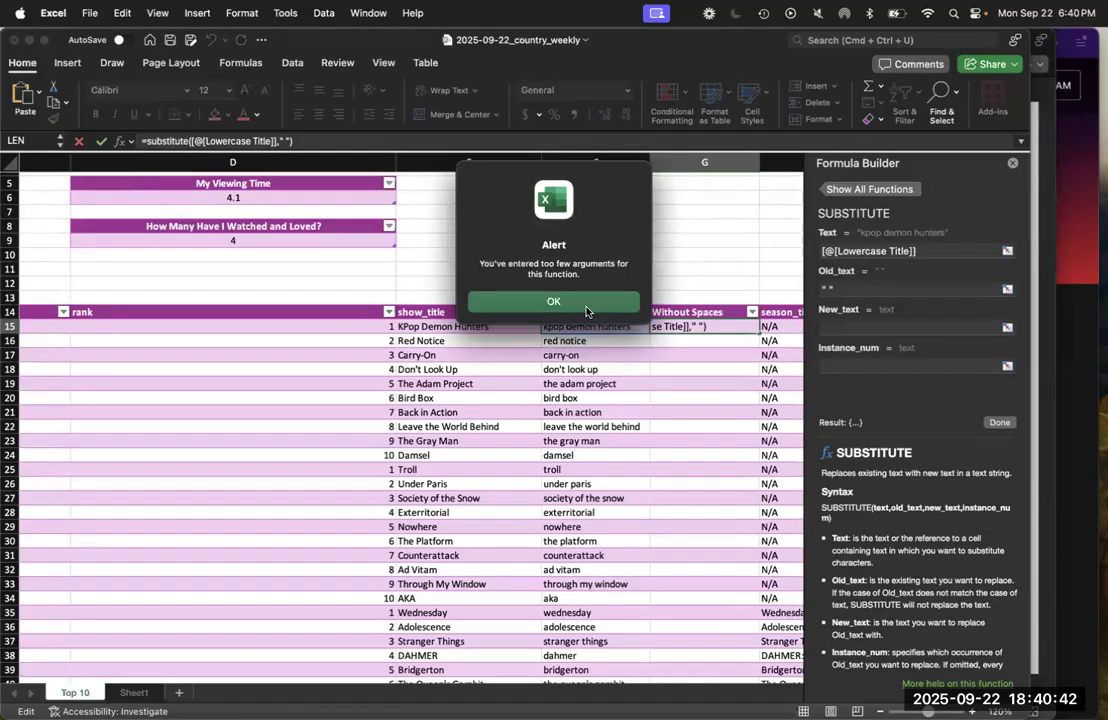
Add an empty string "" as the SUBSTITUTE formula's new_text argument and fill the Without Spaces column with it
left_click(588, 310)
left_click(287, 142)
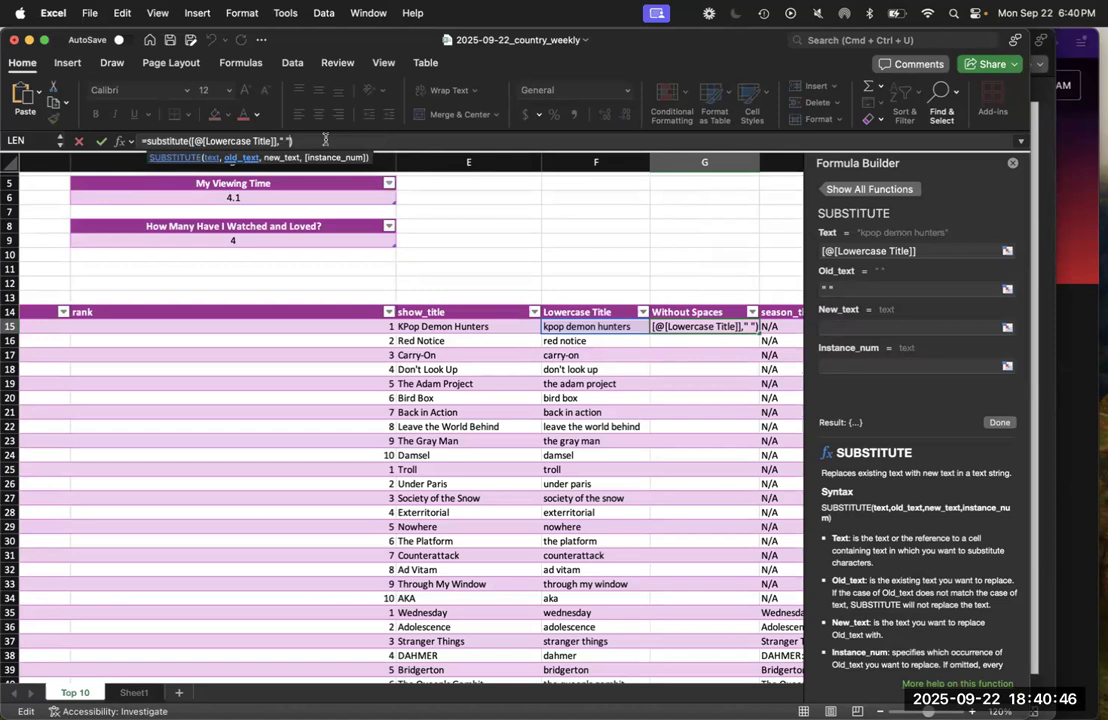
type(",")
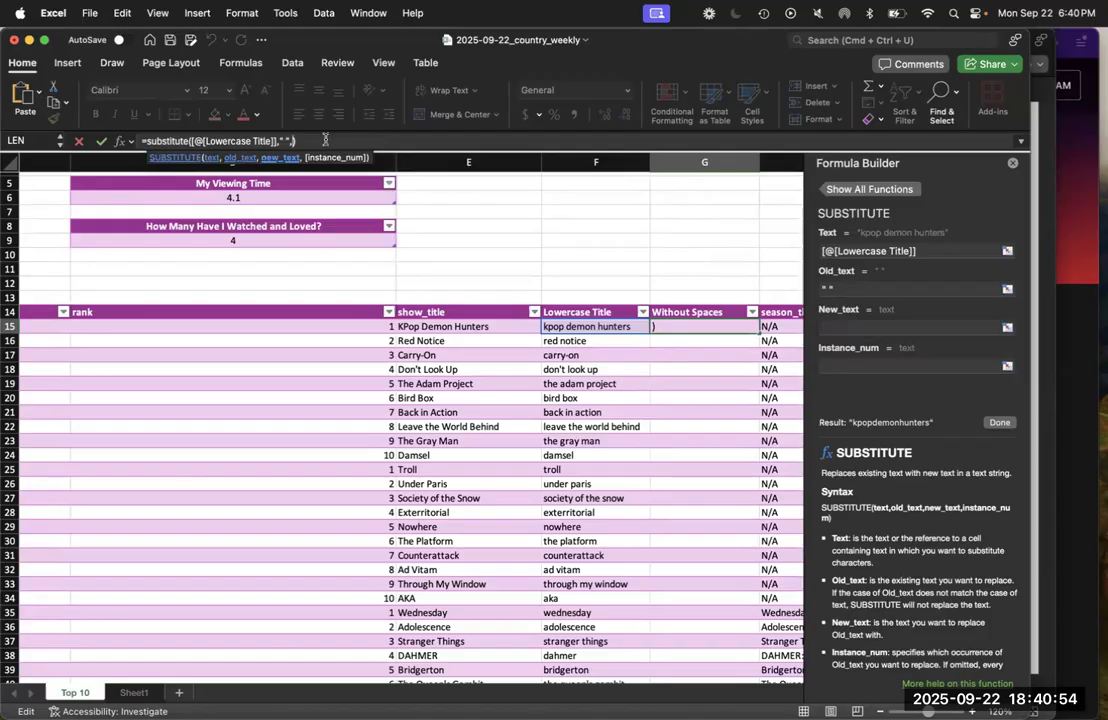
type("\"\"")
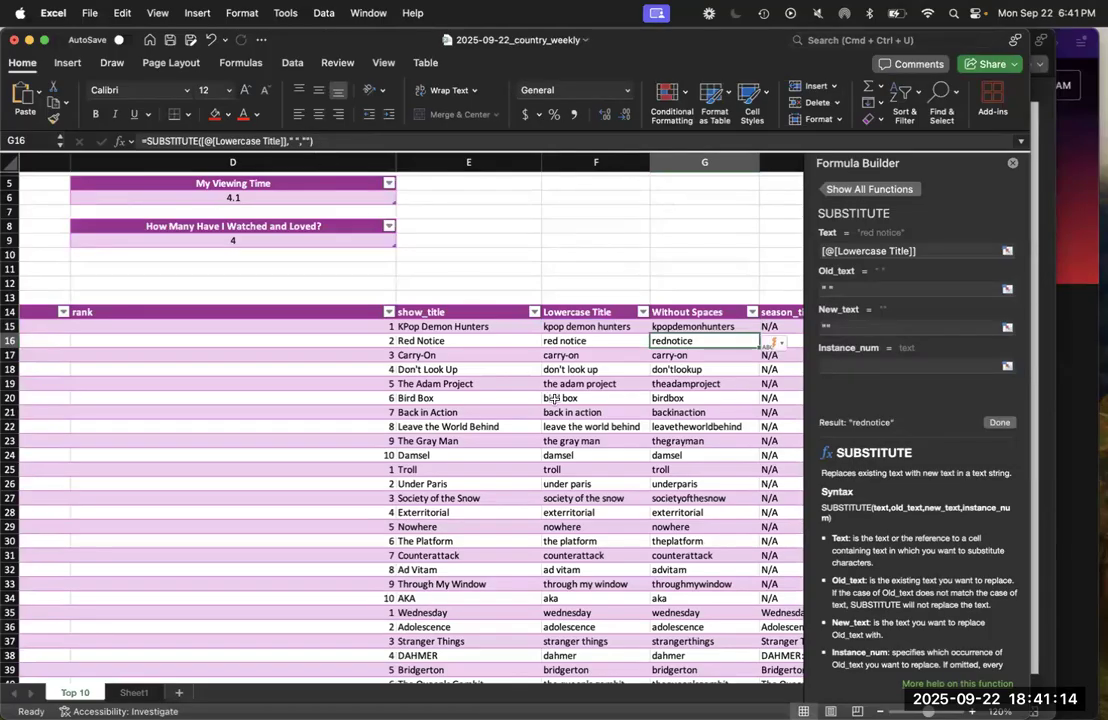
Insert a table column before season_title and name its header URL
scroll(555, 400, "right", 3)
scroll(555, 400, "down", 1)
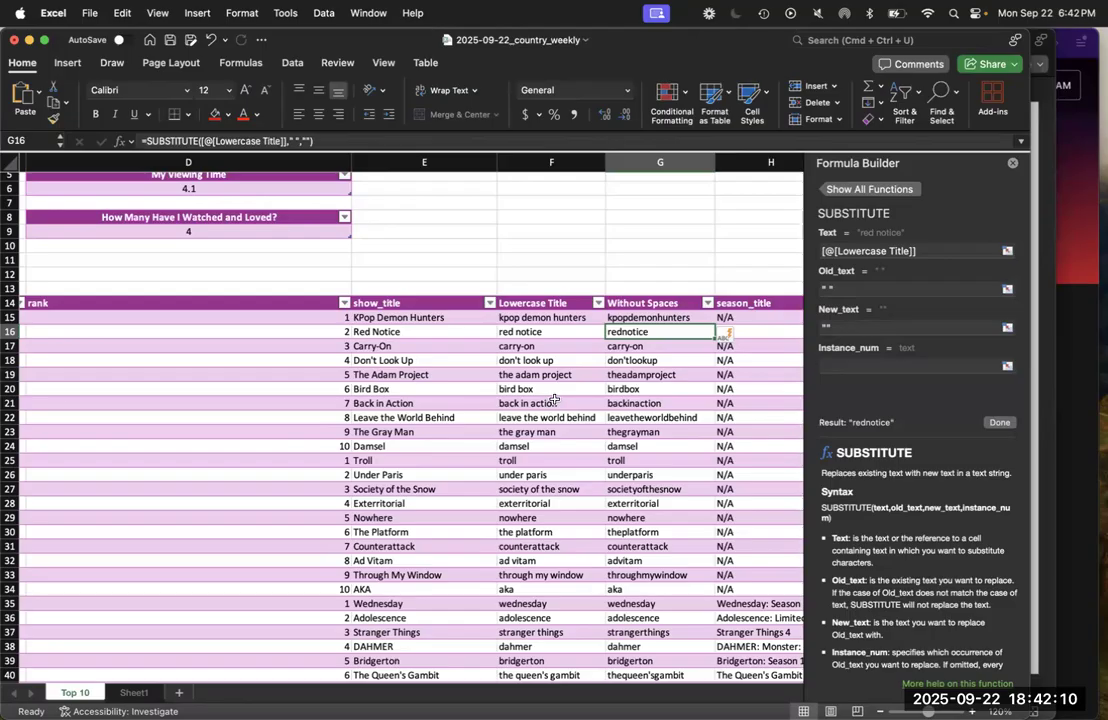
scroll(554, 400, "right", 3)
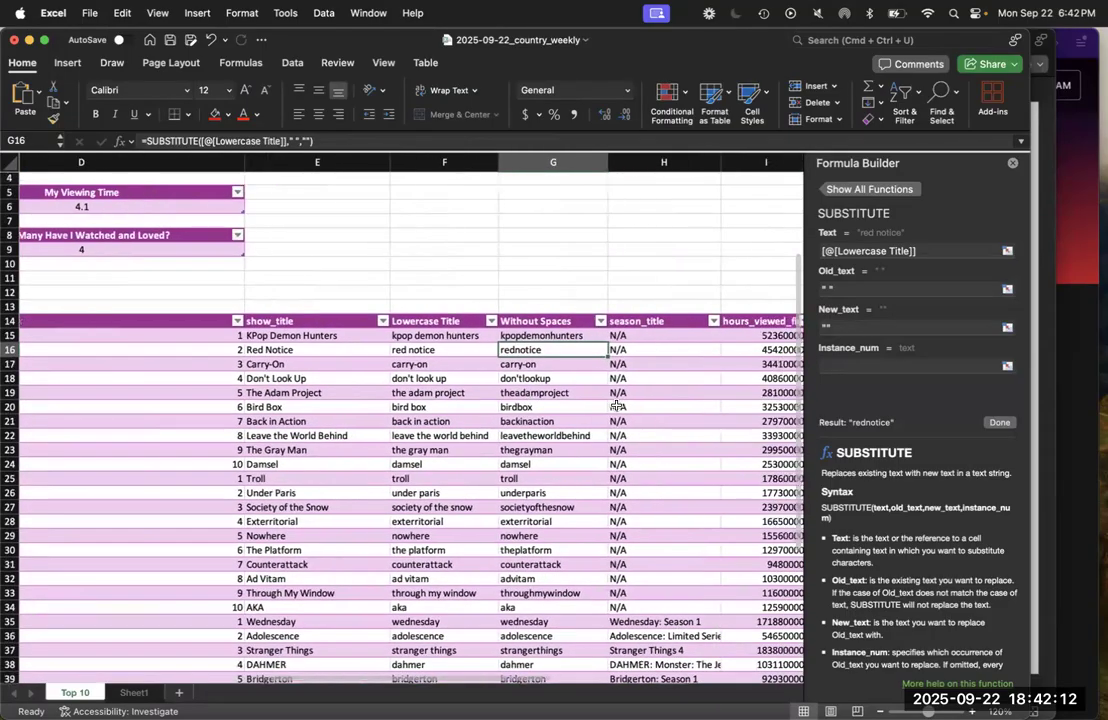
scroll(622, 330, "up", 3)
scroll(630, 278, "down", 3)
left_click(631, 281)
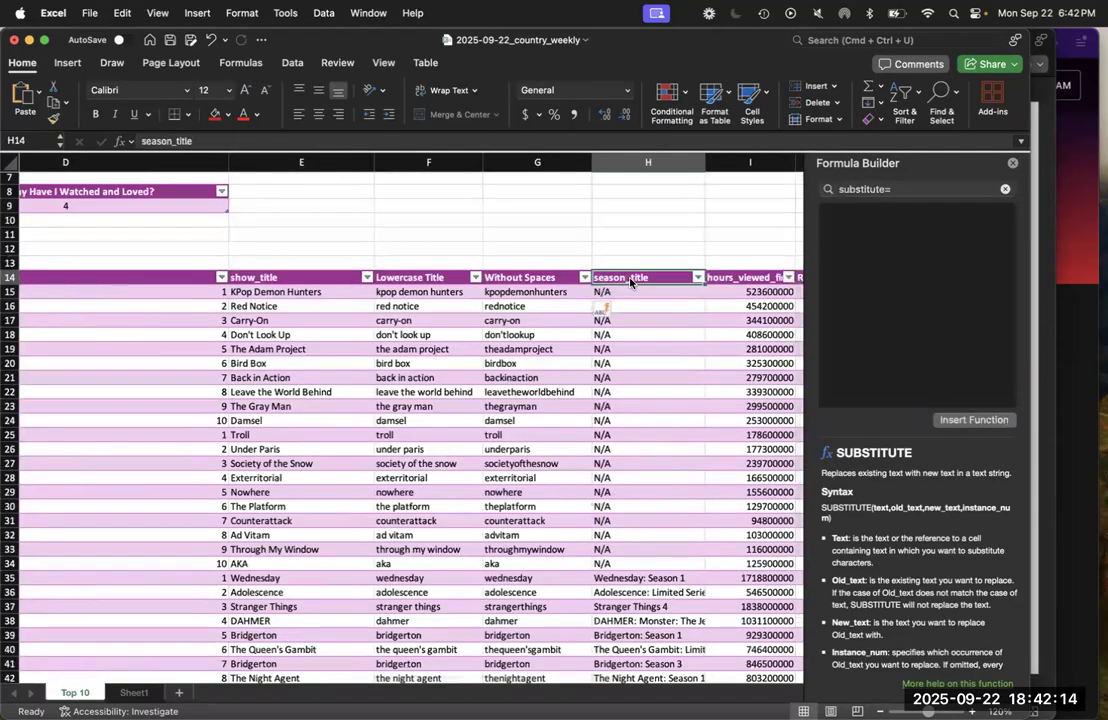
right_click(631, 281)
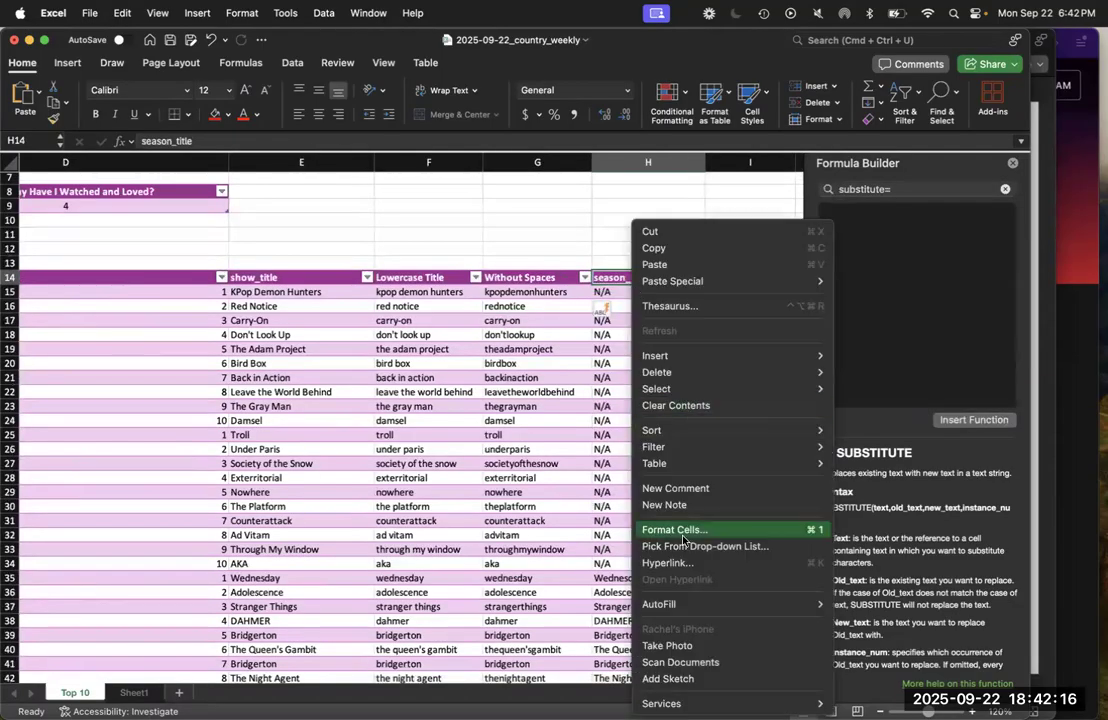
mouse_move(680, 356)
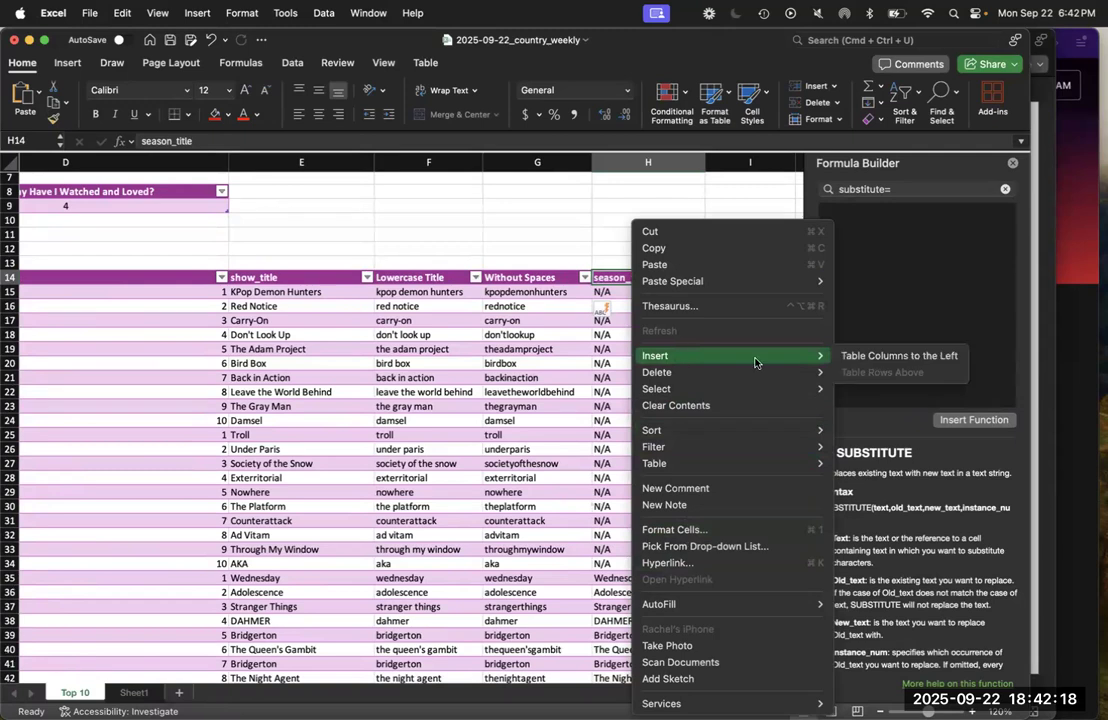
left_click(880, 356)
type("URL")
key("Return")
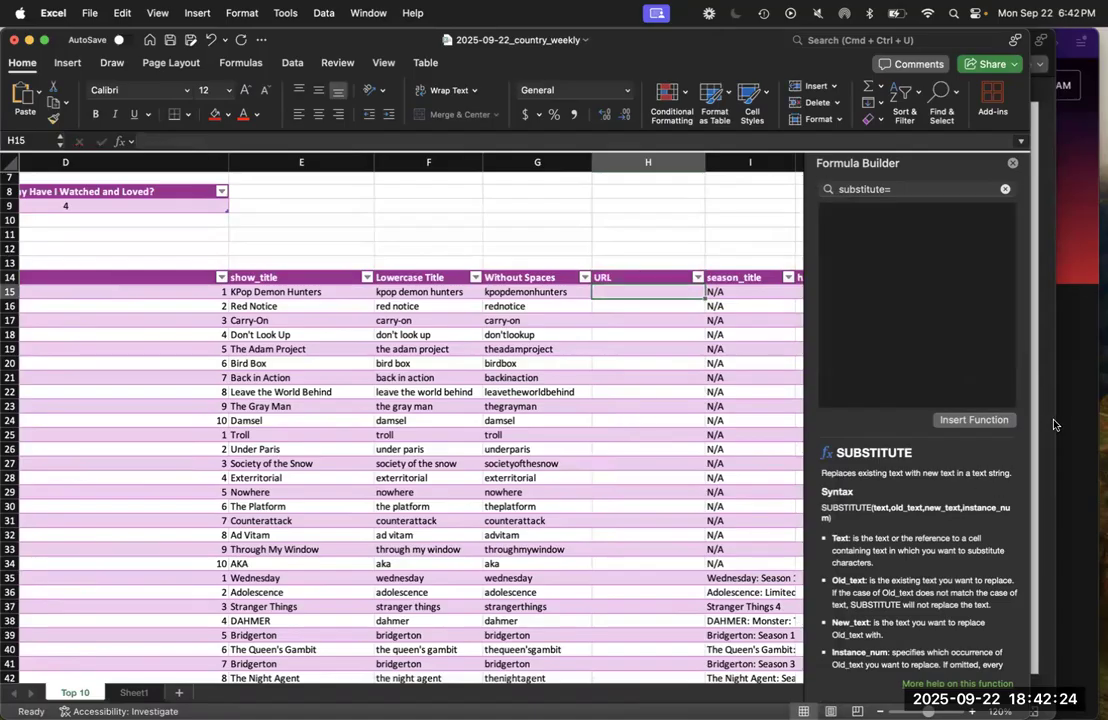
Switch to the PowerPoint slides to check the CONCATENATE instruction and the example URL format, and return to the Excel workbook
key("super+Tab")
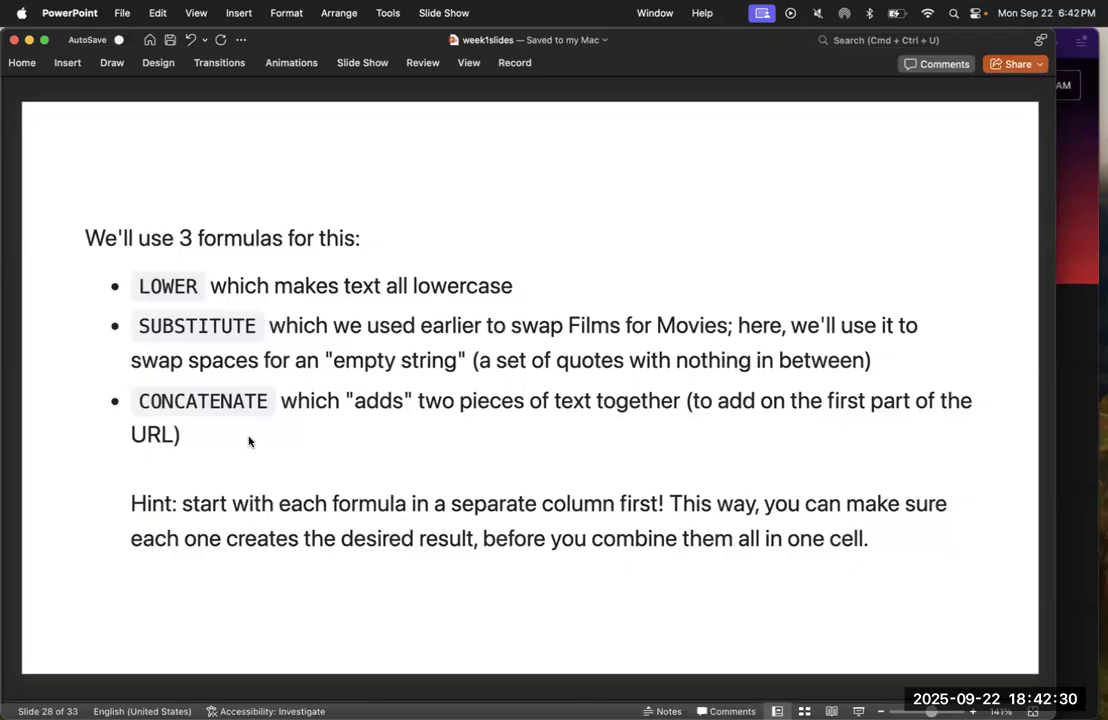
key("Left")
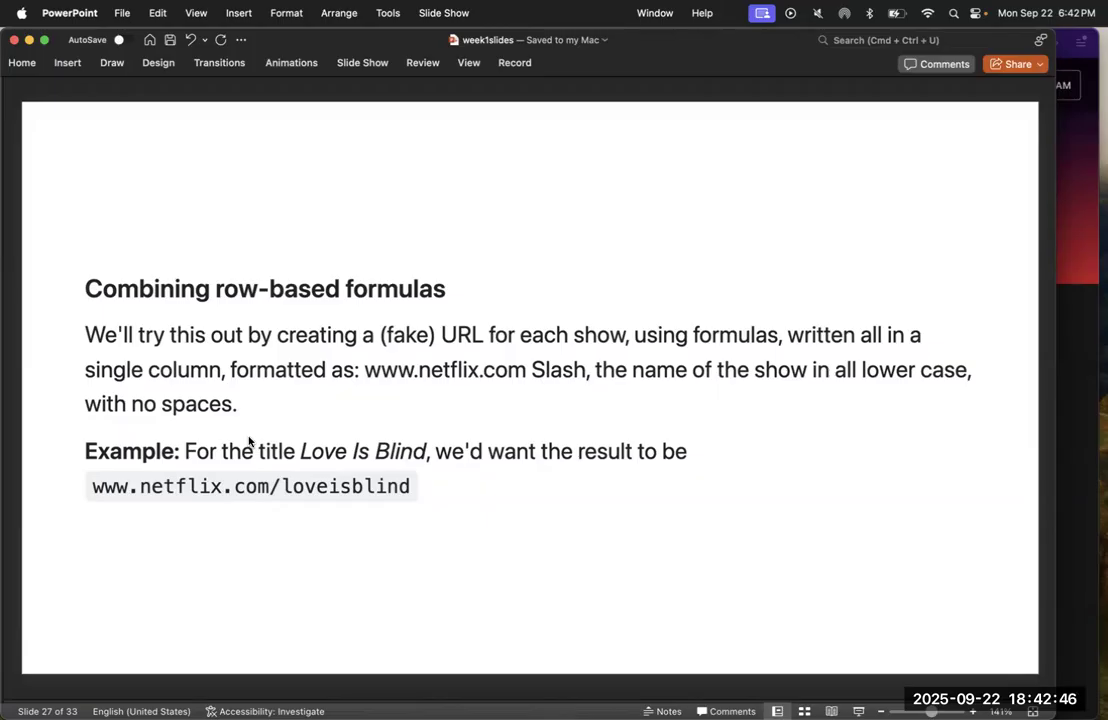
key("ctrl+Up")
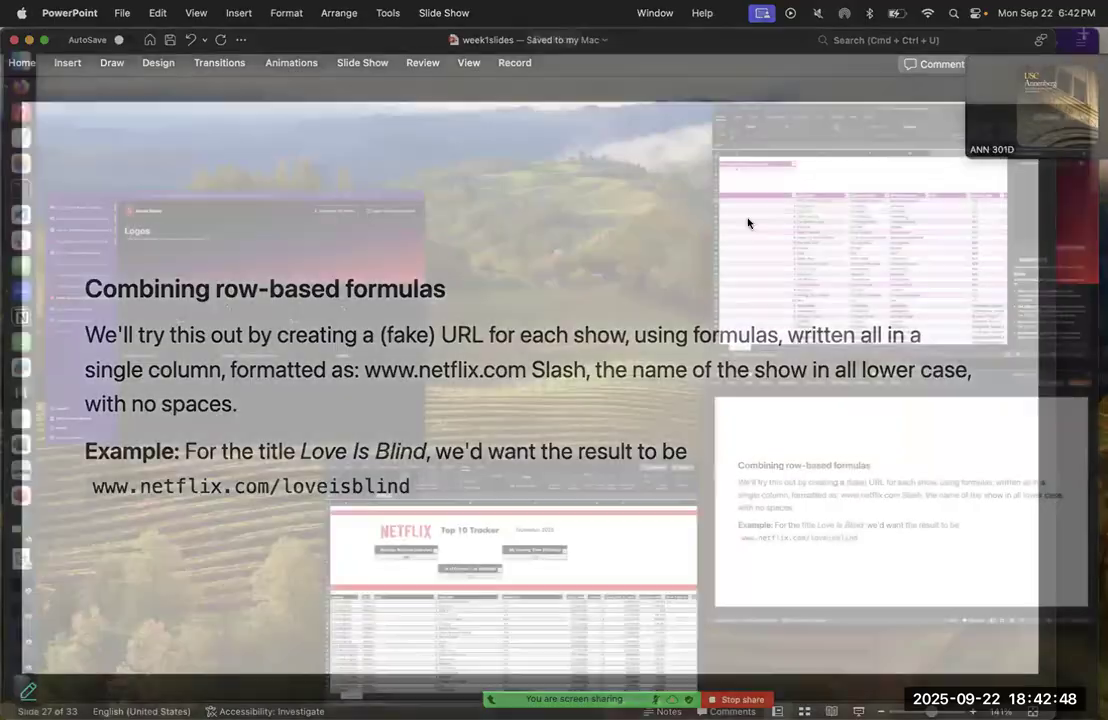
left_click(752, 215)
Look up the CONCATENATE function's syntax in the Formula Builder
type("concat")
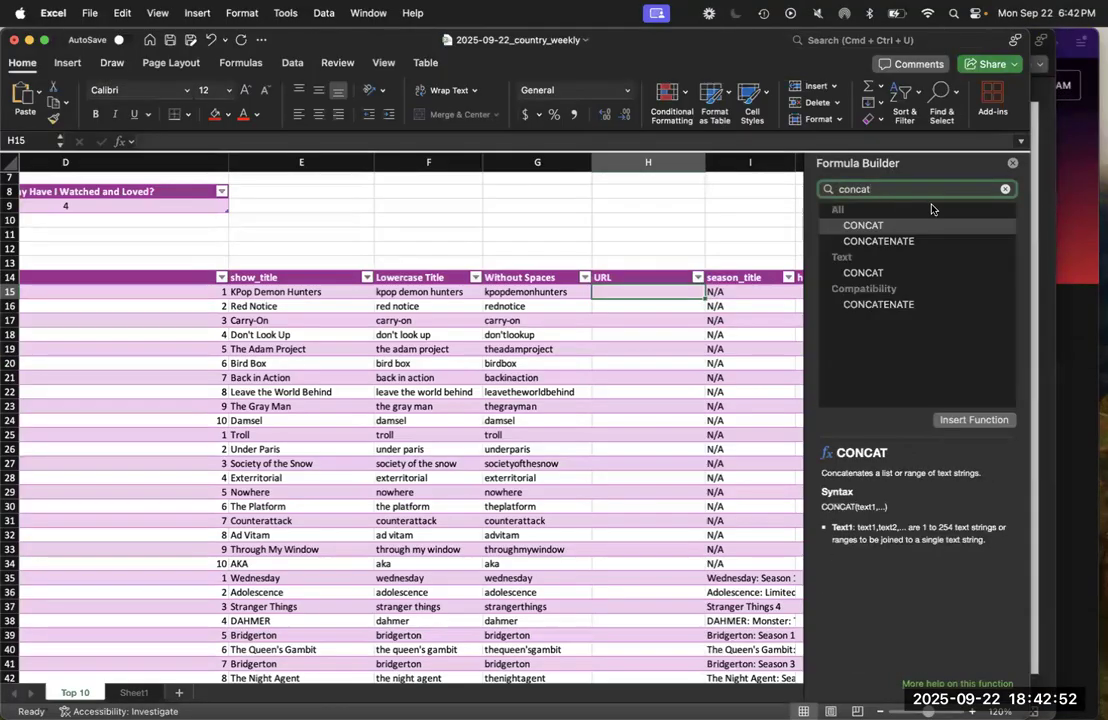
left_click(880, 242)
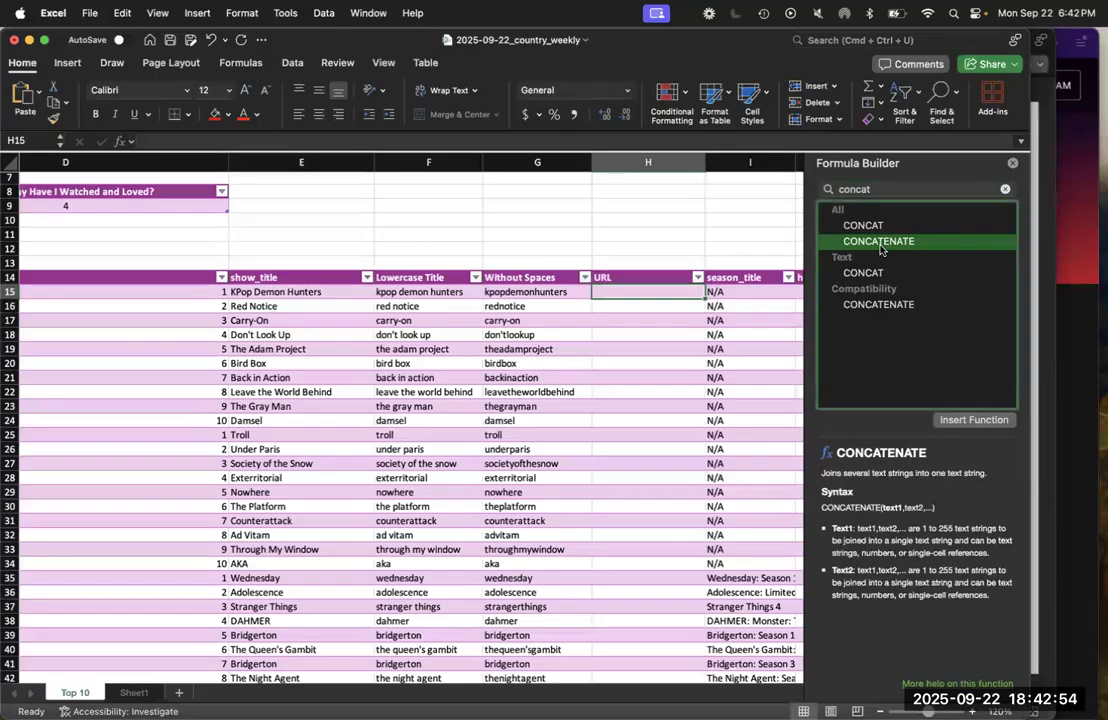
key("Up")
key("Down")
left_click(632, 294)
type("=concatenate(")
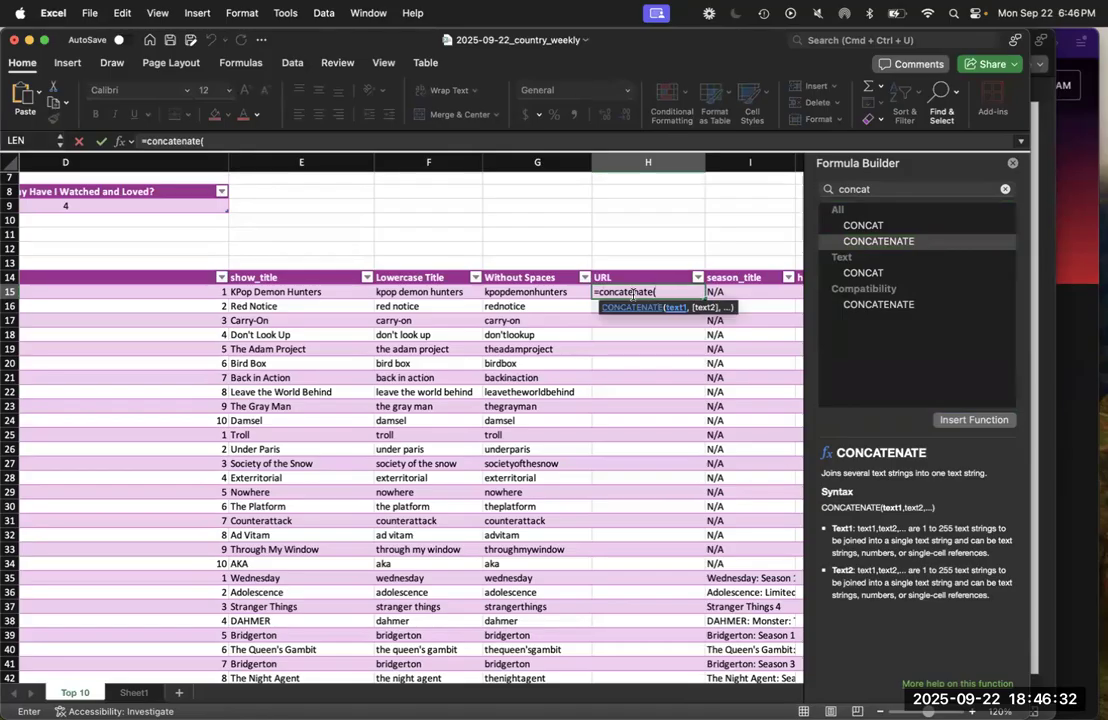
type("\"www.netl")
type("lix.com")
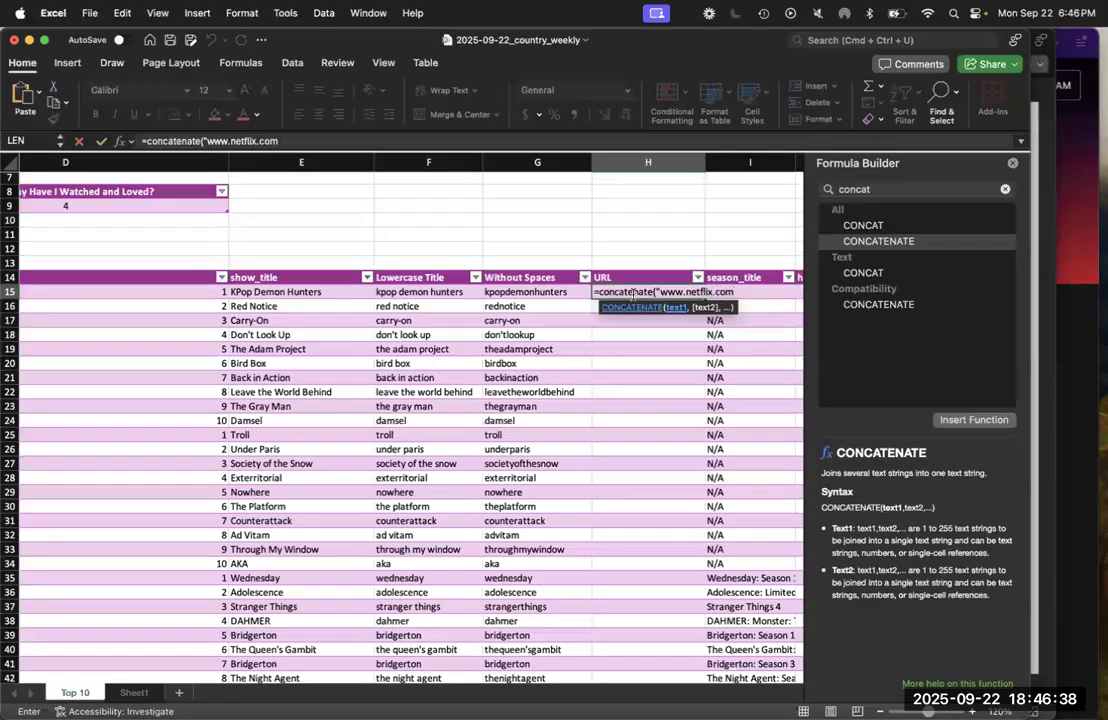
type("/\",")
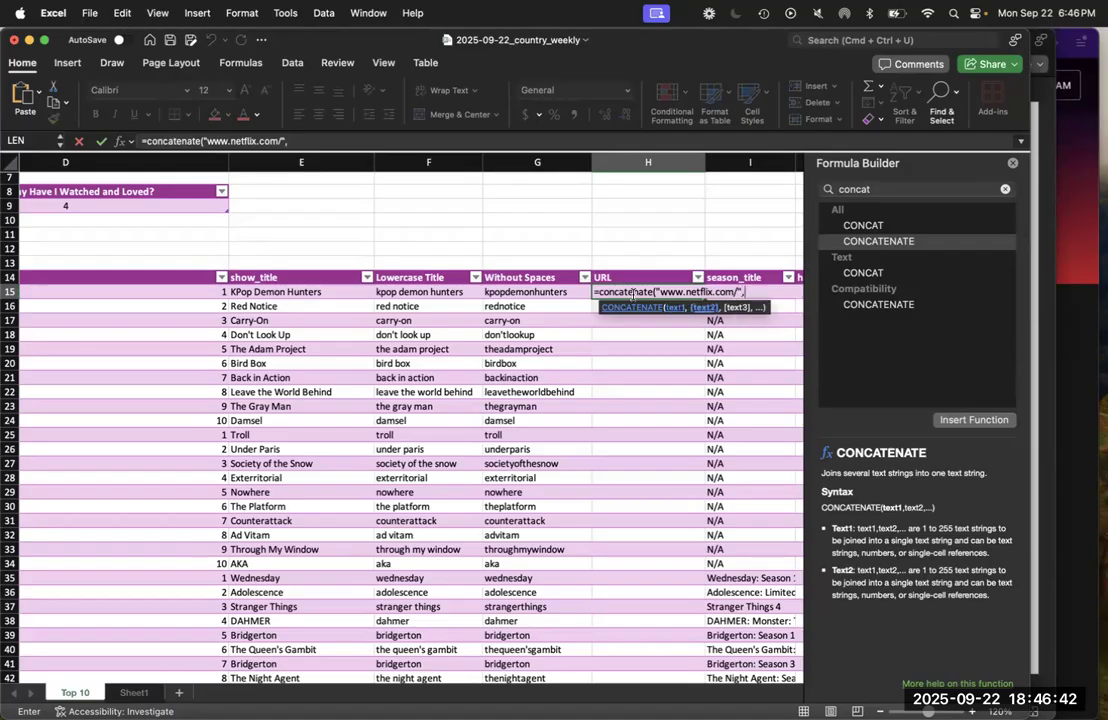
left_click(560, 290)
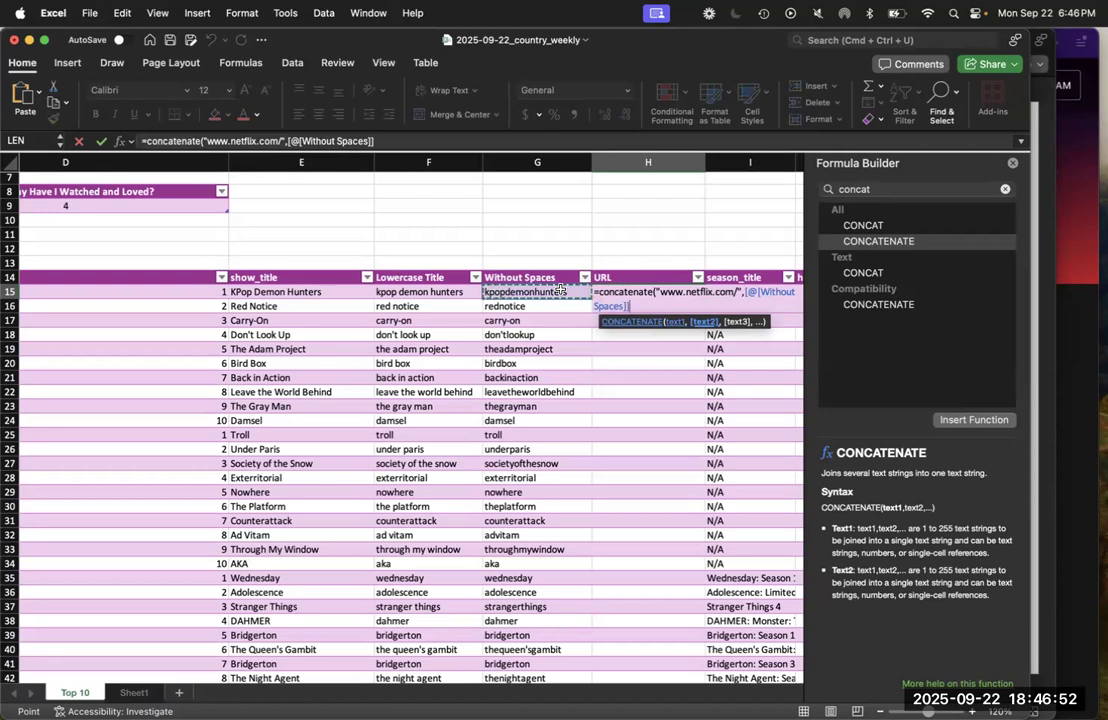
type(")")
key("Return")
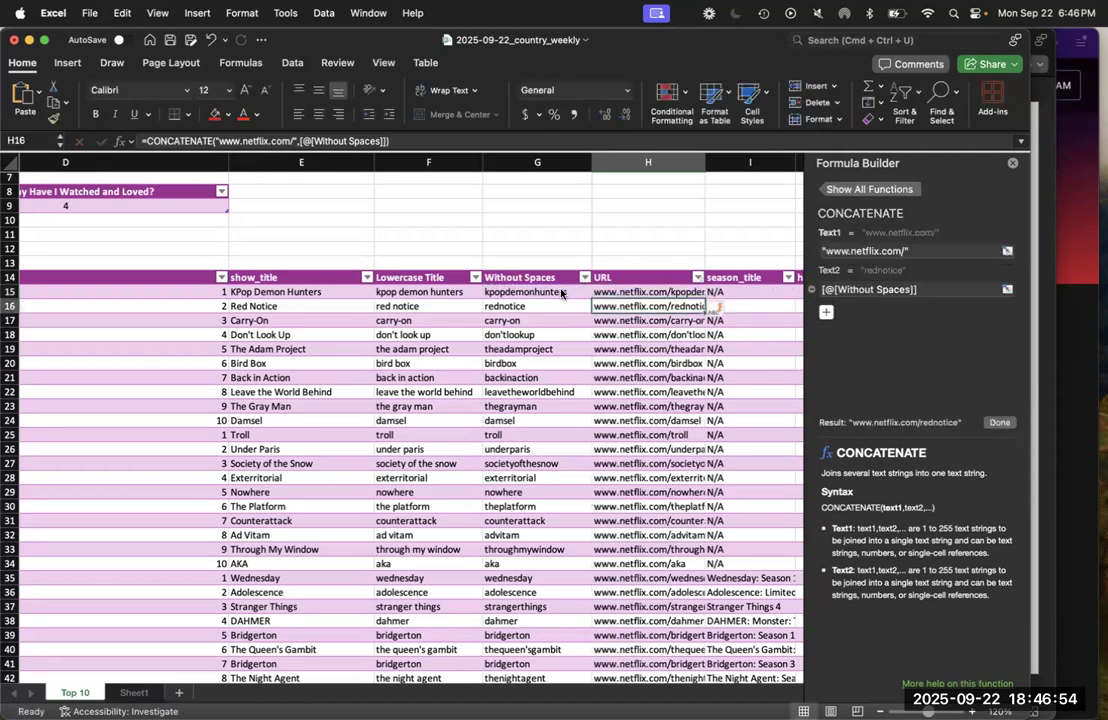
left_click_drag(697, 157, 770, 158)
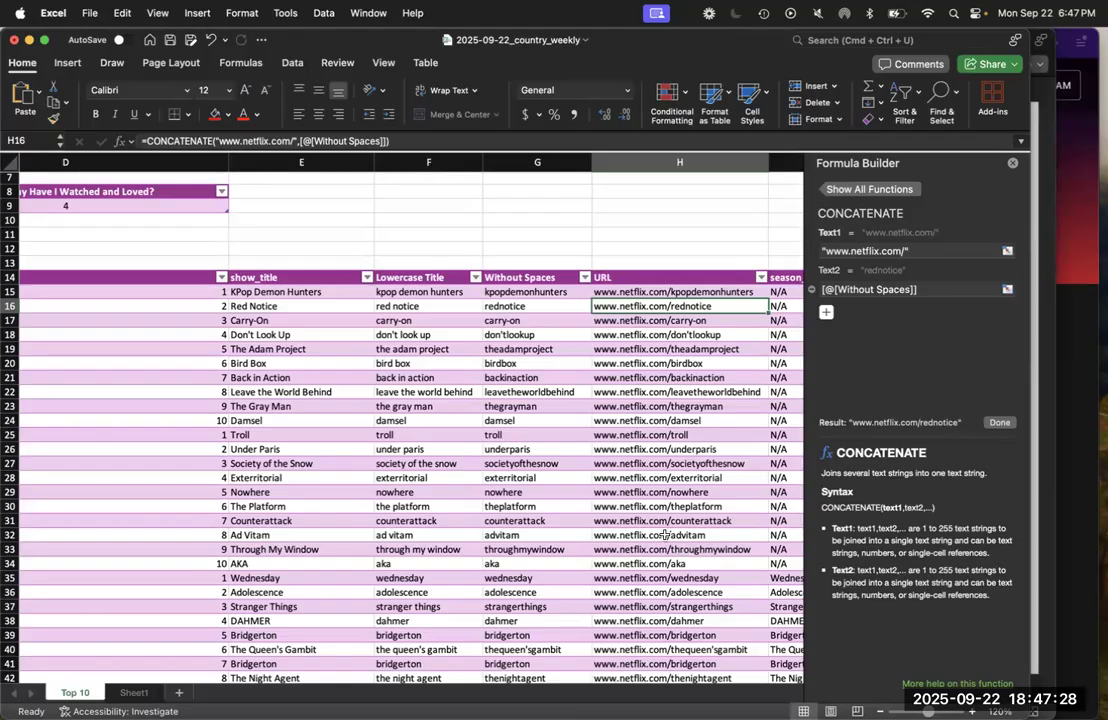
Insert a new table column between the URL and season_title columns
scroll(684, 551, "up", 3)
scroll(684, 551, "down", 3)
scroll(665, 536, "right", 1)
scroll(665, 536, "right", 3)
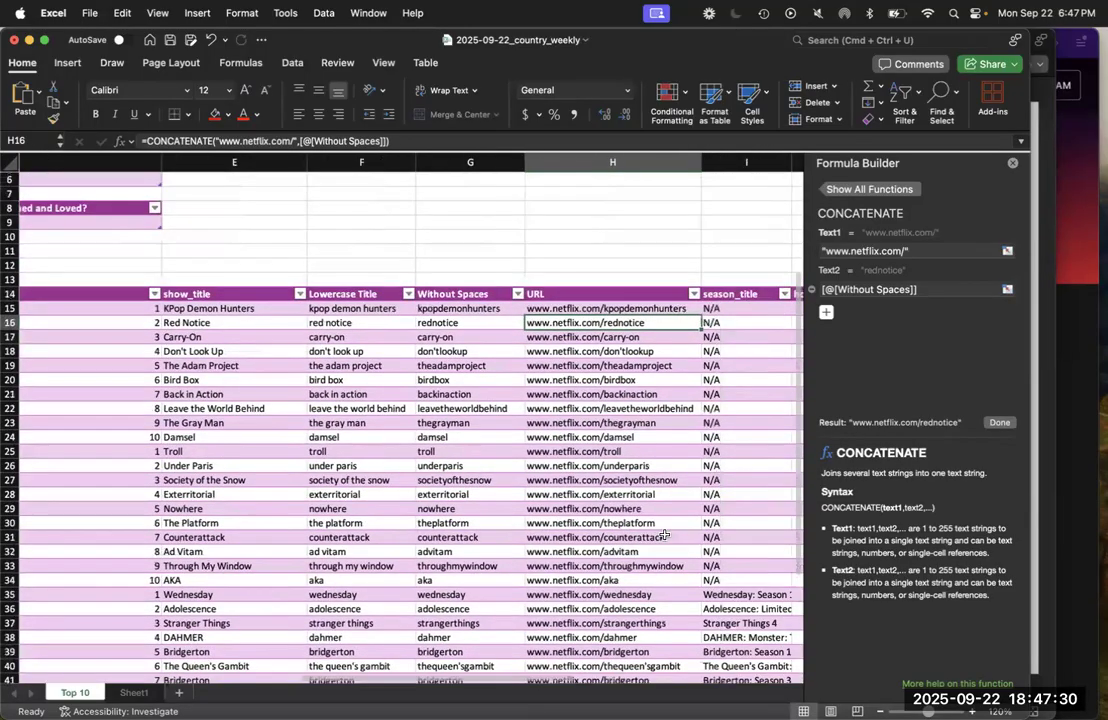
scroll(665, 536, "up", 3)
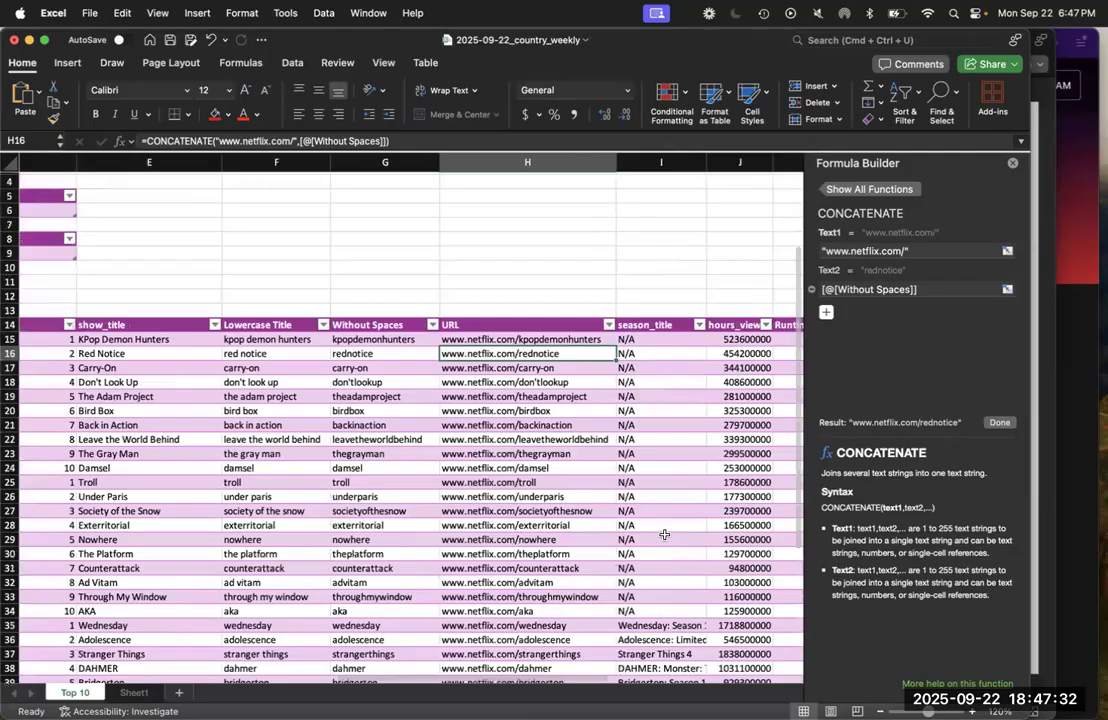
scroll(664, 535, "right", 1)
scroll(664, 535, "up", 1)
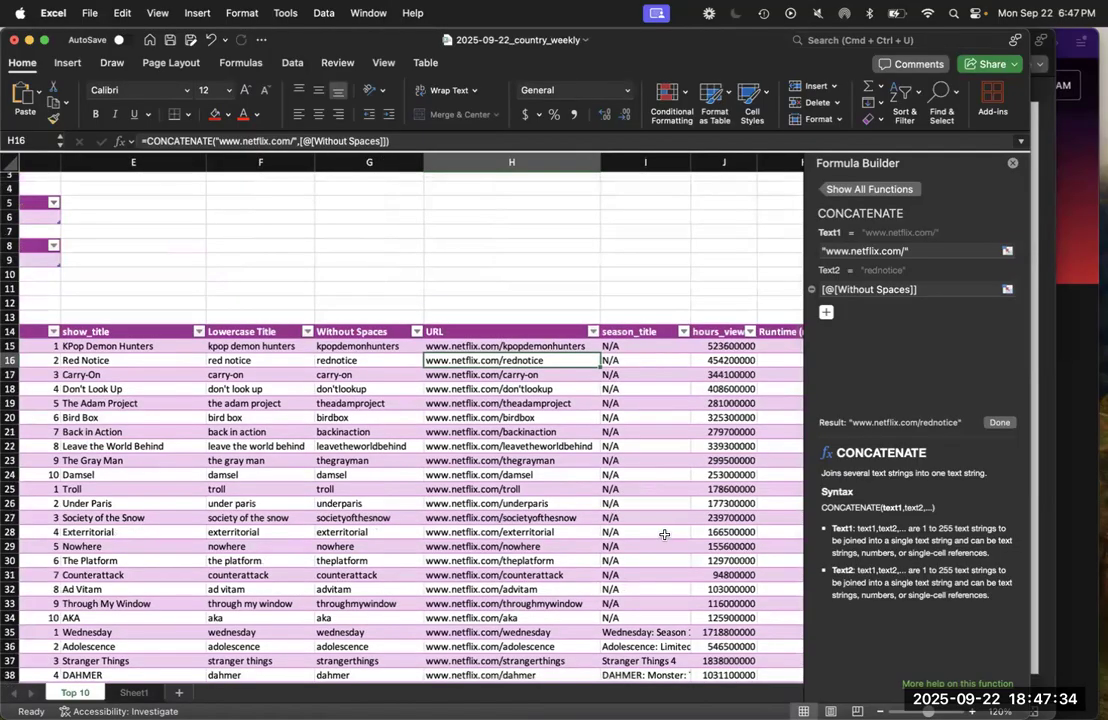
left_click(634, 347)
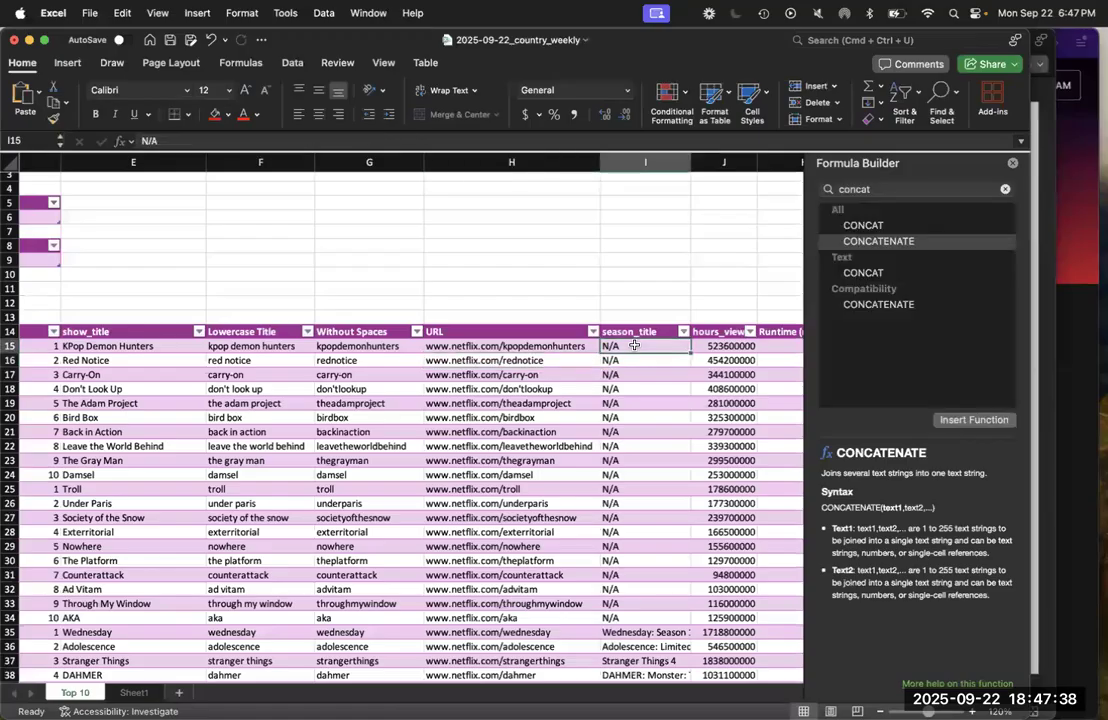
right_click(636, 348)
mouse_move(720, 356)
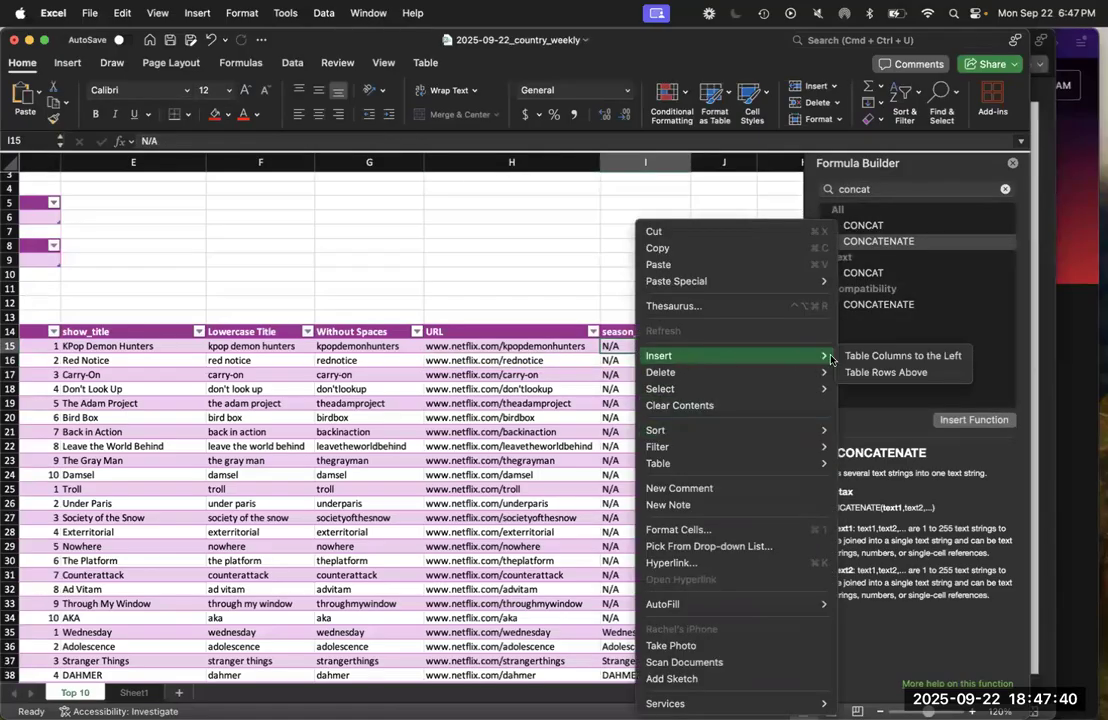
left_click(857, 363)
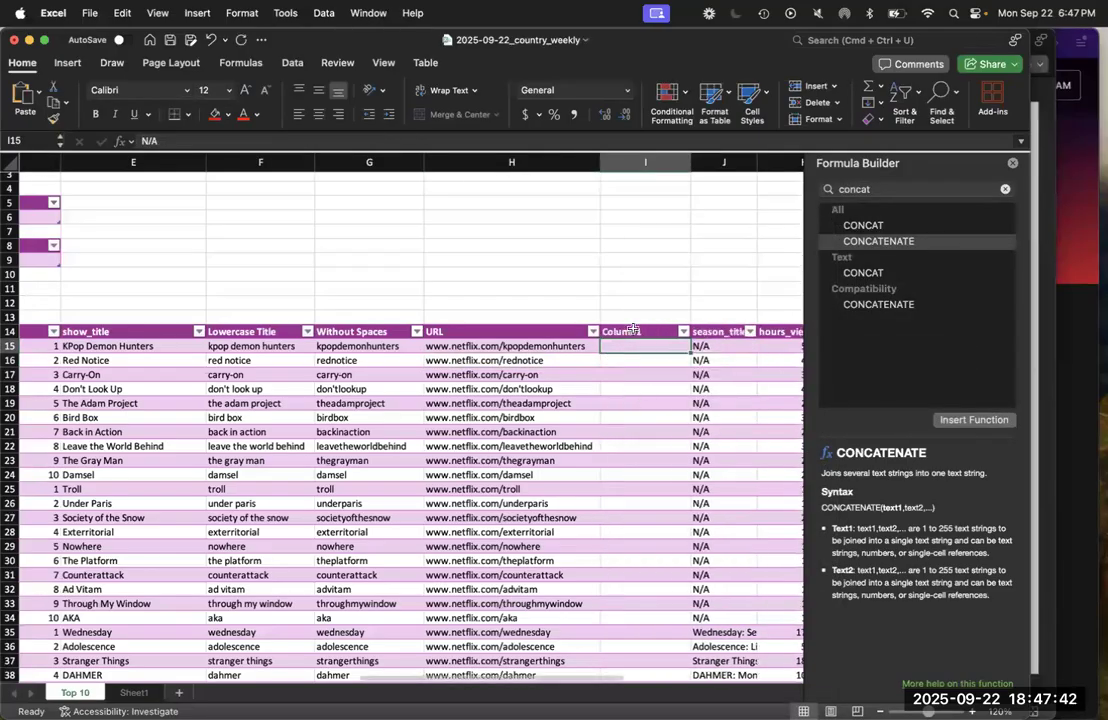
Name the new column's header URL Combined Formula, widen the column to fit it, and select its first data cell, I15
type("URL")
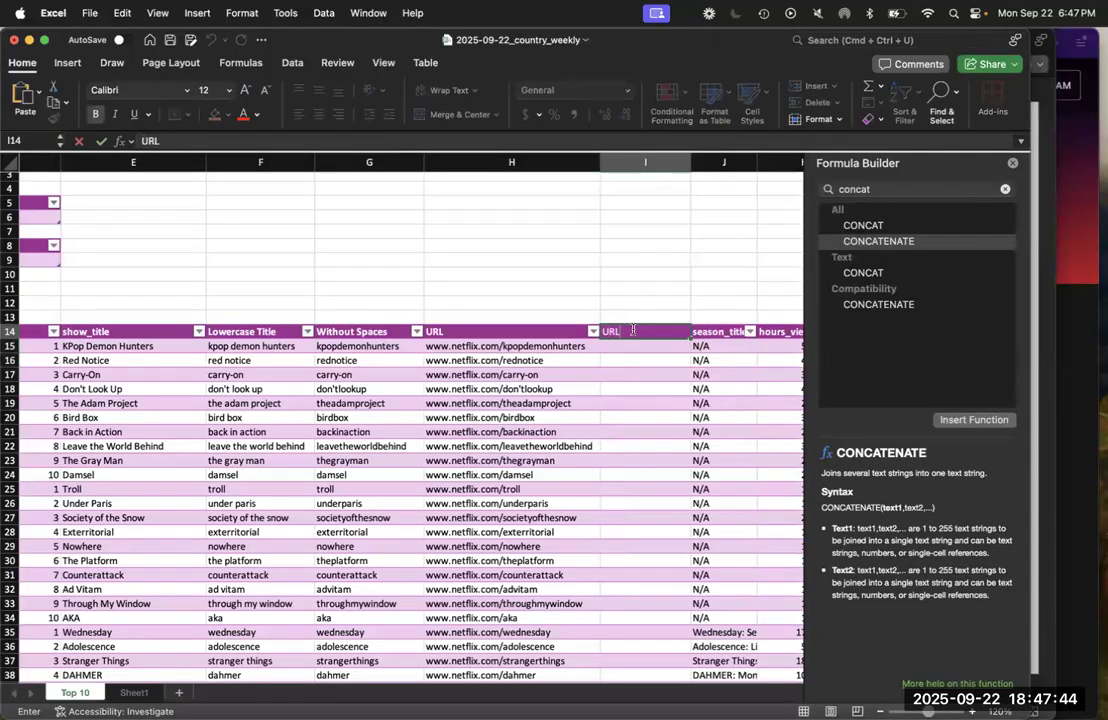
type(" Combined")
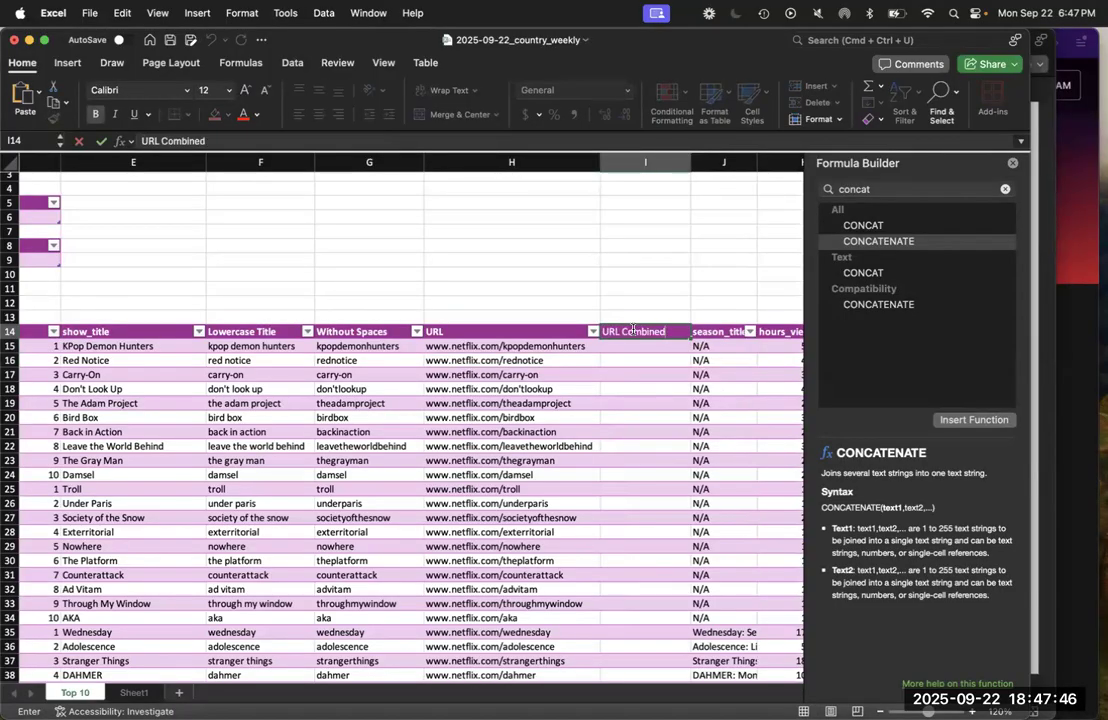
type(" Form")
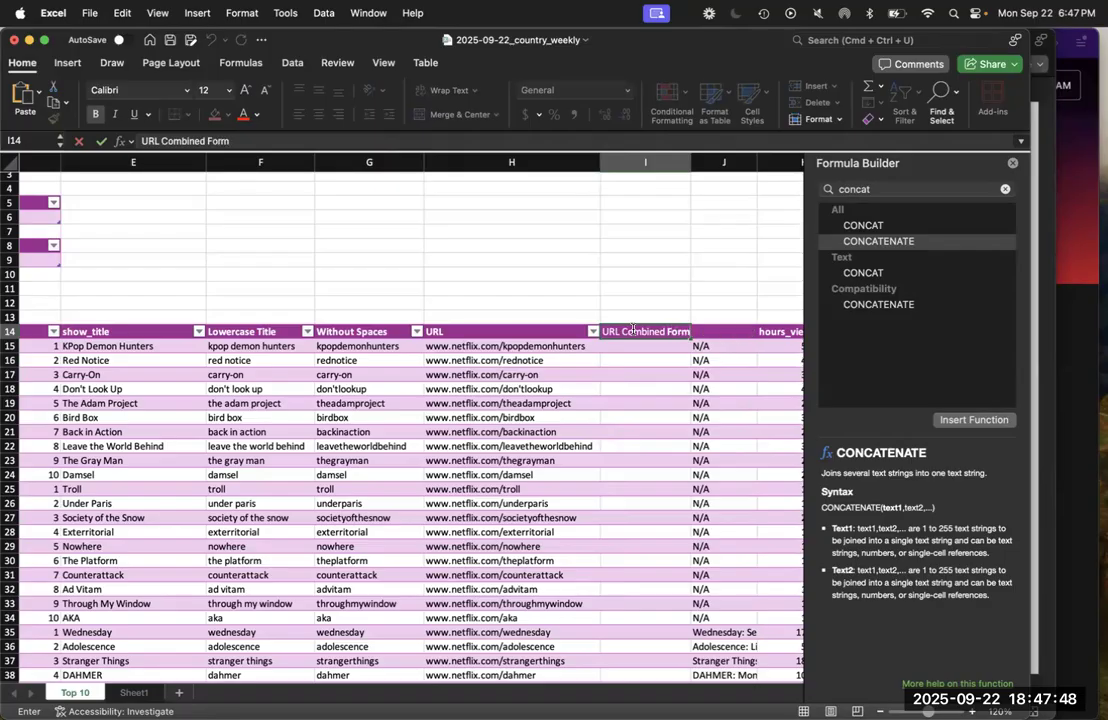
type("ula")
left_click_drag(691, 162, 726, 162)
left_click(672, 343)
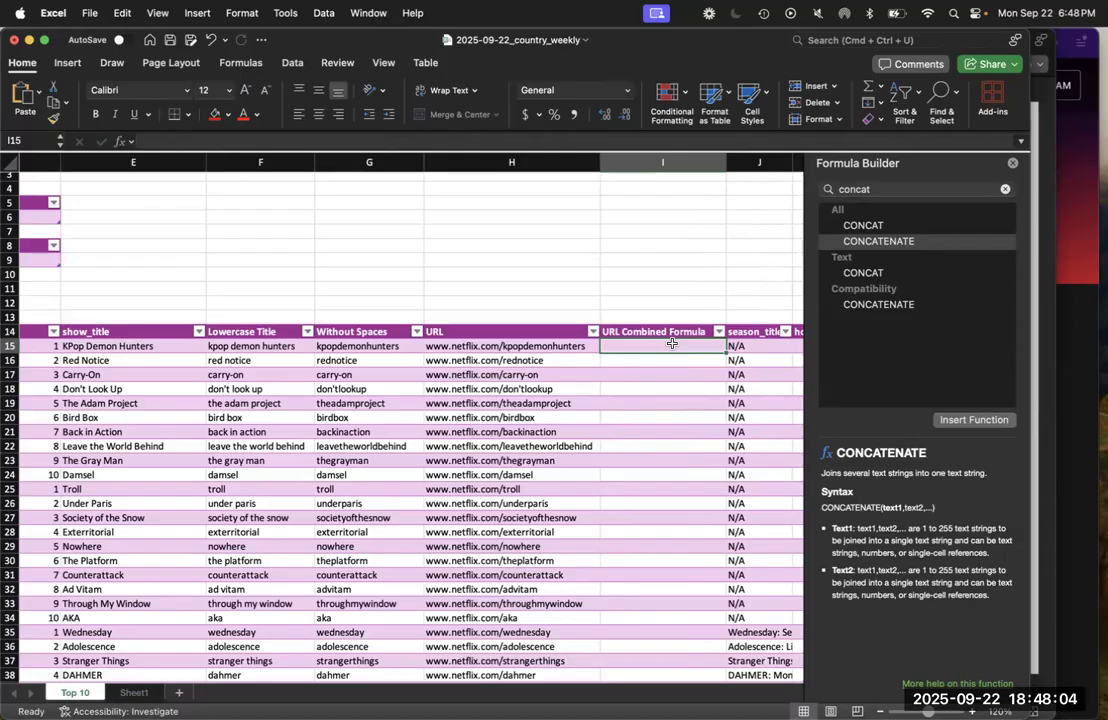
Switch to the PowerPoint slides to review the Combining formulas example, and return to the Excel workbook
key("super+Tab")
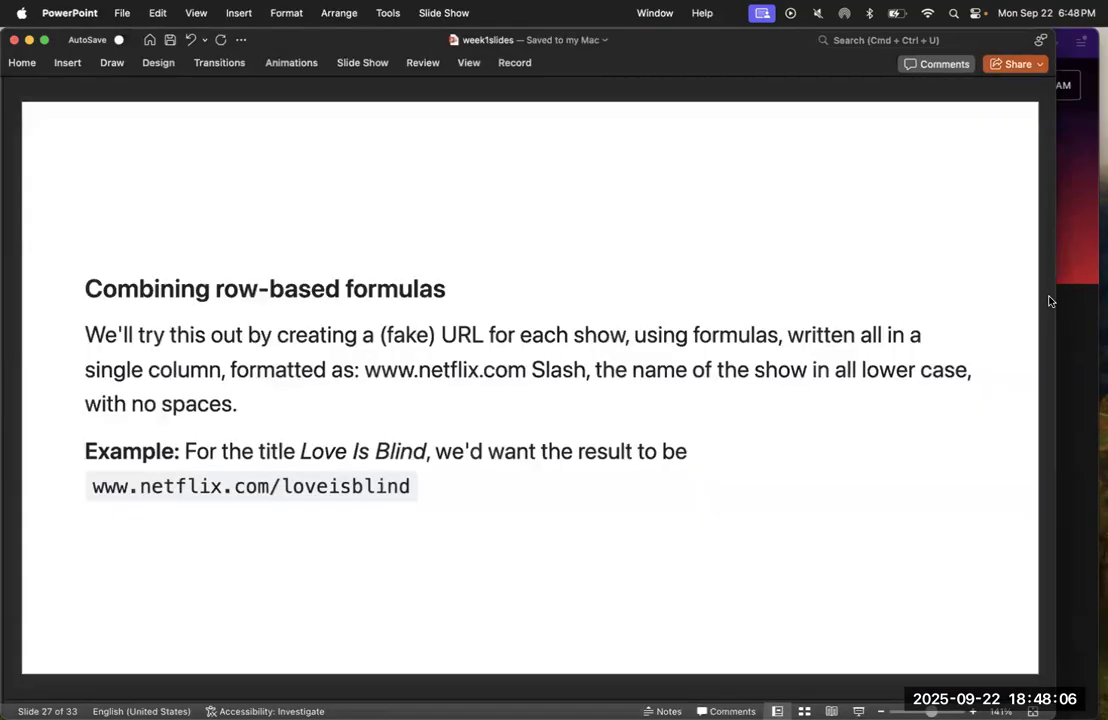
key("Up")
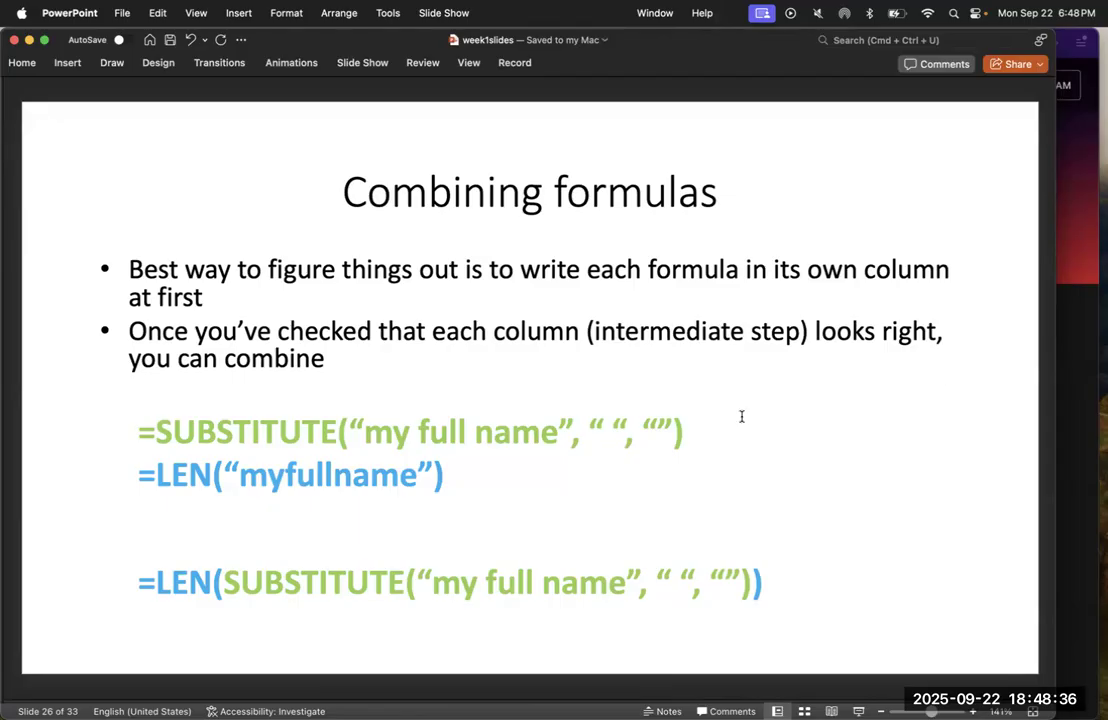
key("ctrl+Up")
left_click(740, 290)
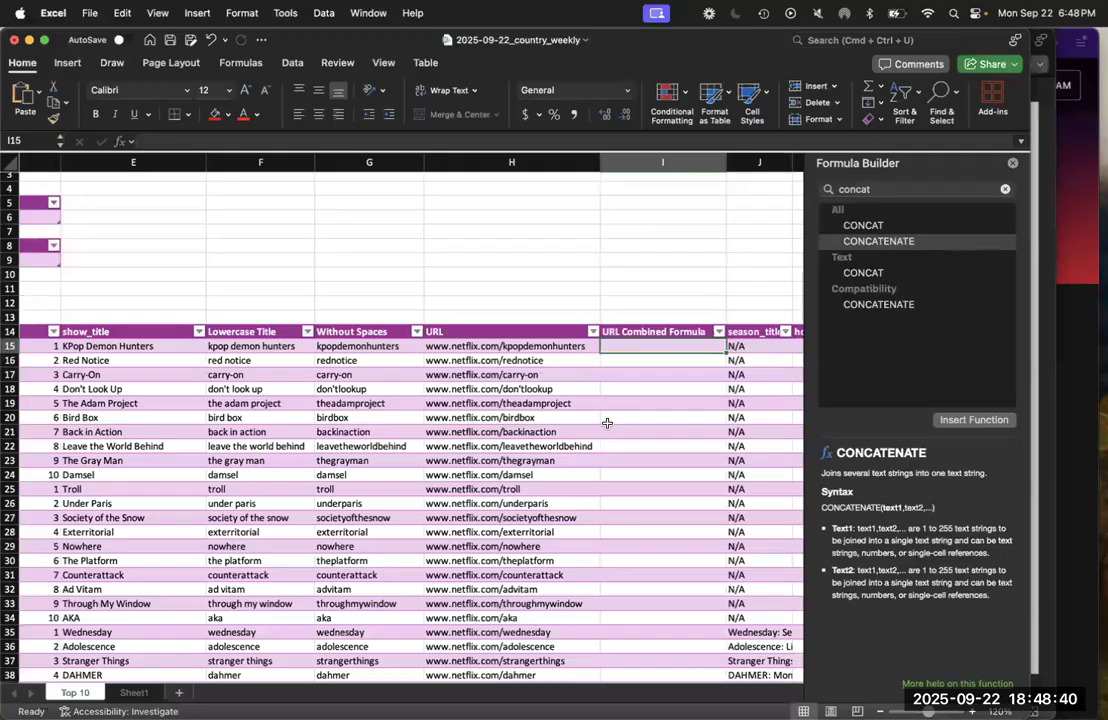
Examine the row formulas in the Lowercase Title, Without Spaces and URL columns to see how each one references the previous column
left_click(357, 372)
key("Right")
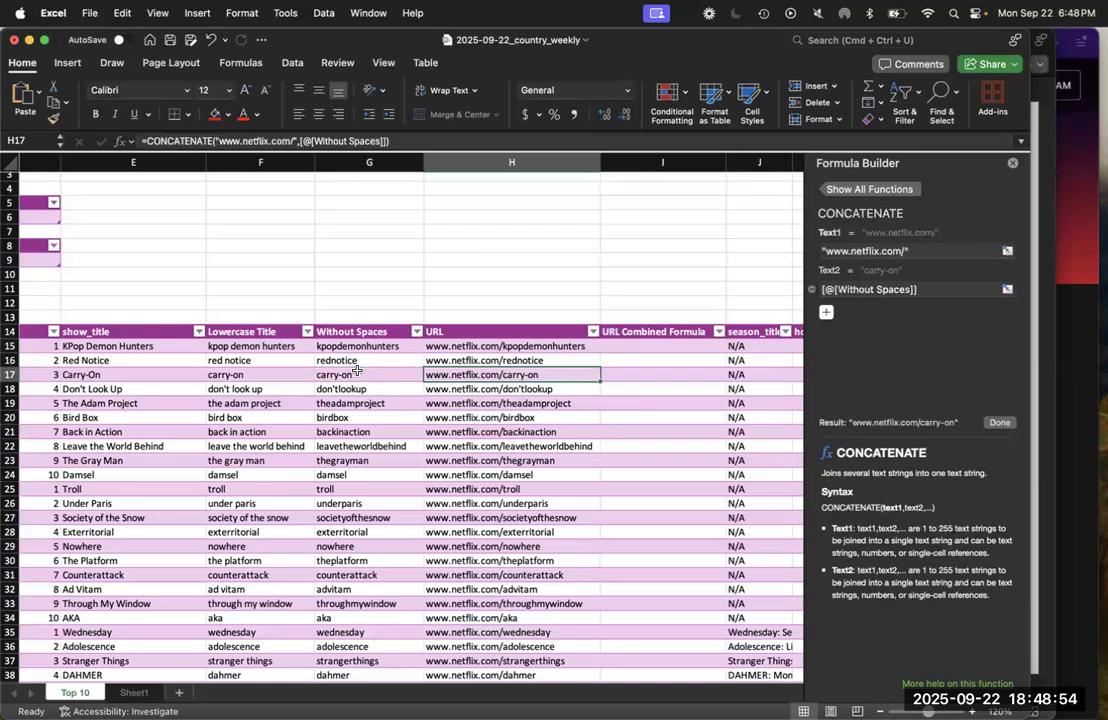
key("Up")
key("Left")
key("Left")
key("Right")
key("Right")
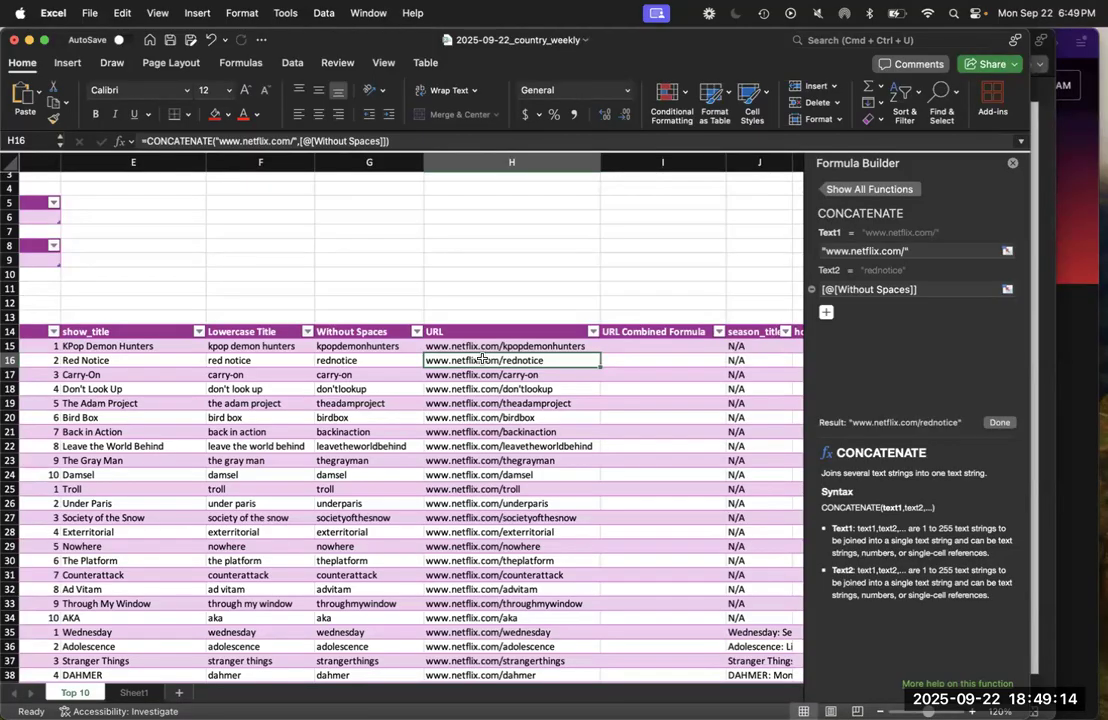
left_click(359, 358)
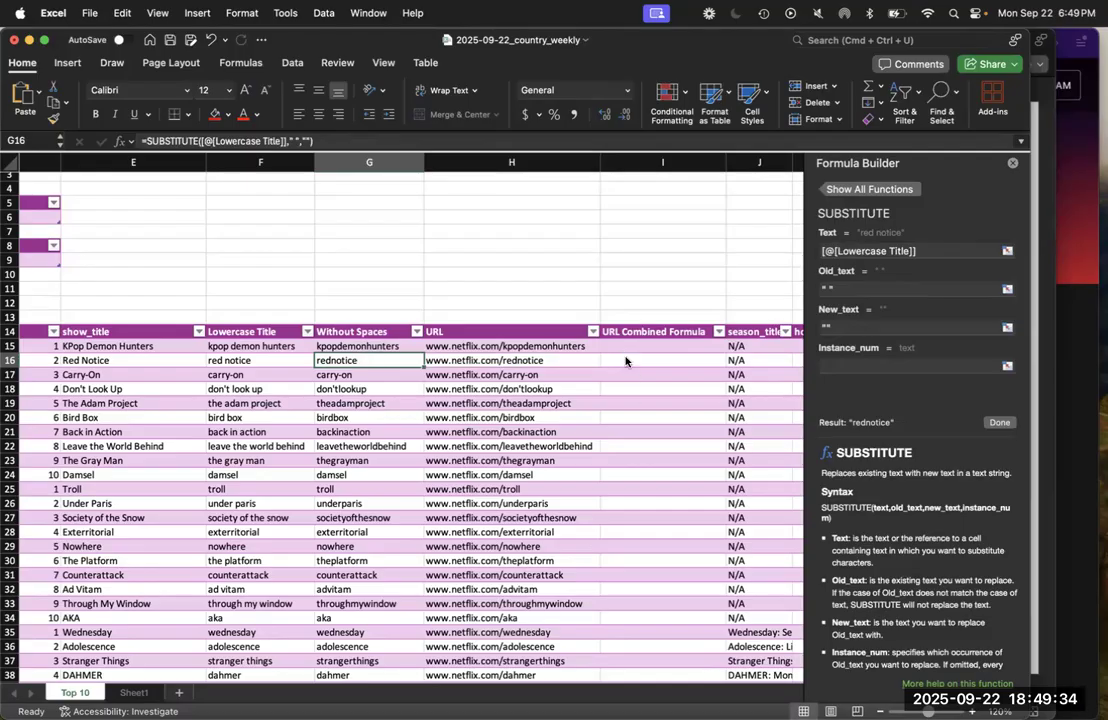
Switch to PowerPoint to recheck the nested LEN and SUBSTITUTE example on the Combining formulas slide
key("ctrl+Up")
left_click(825, 492)
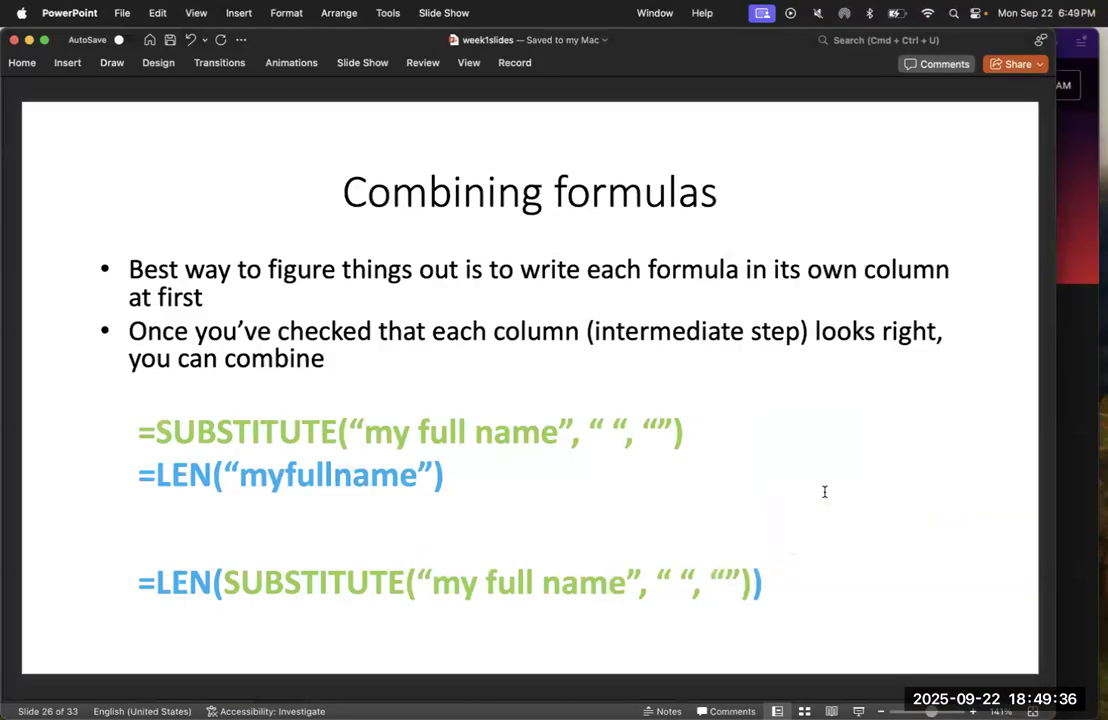
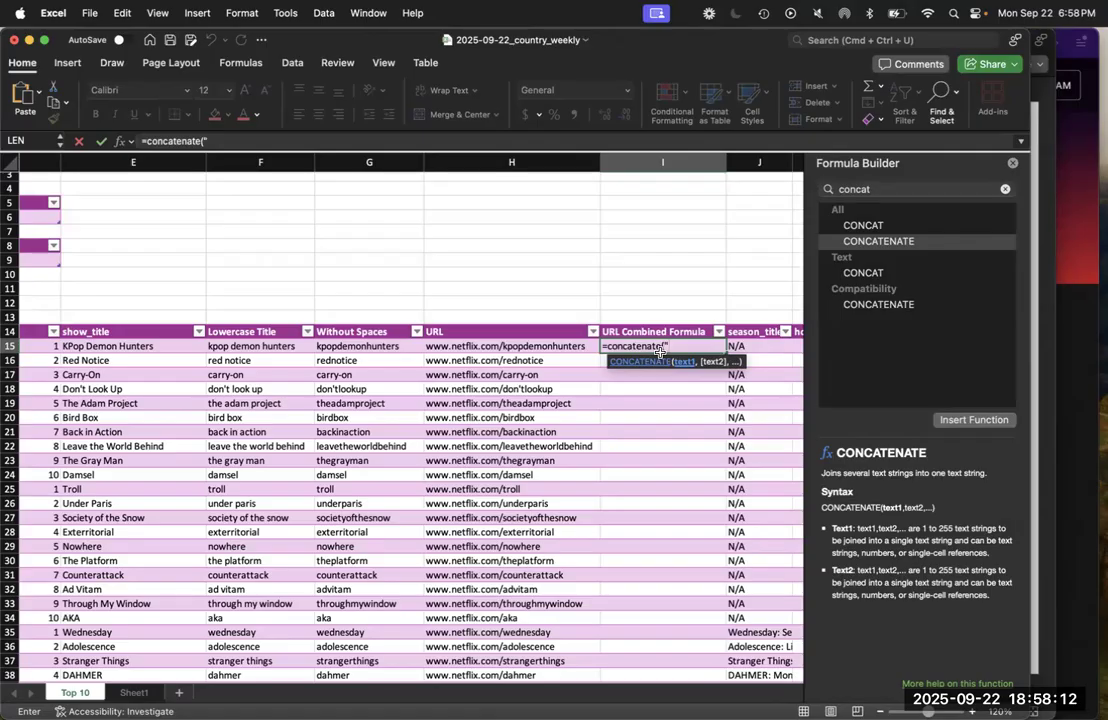
type("netflix.om")
key("BackSpace")
key("BackSpace")
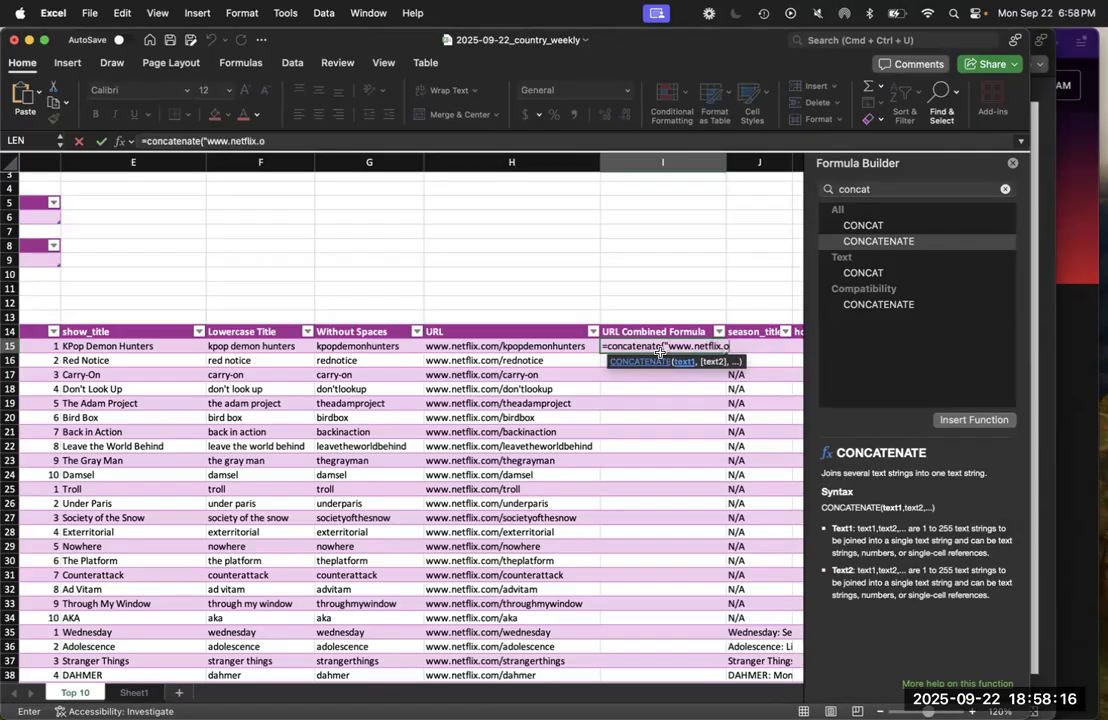
type("com/\",")
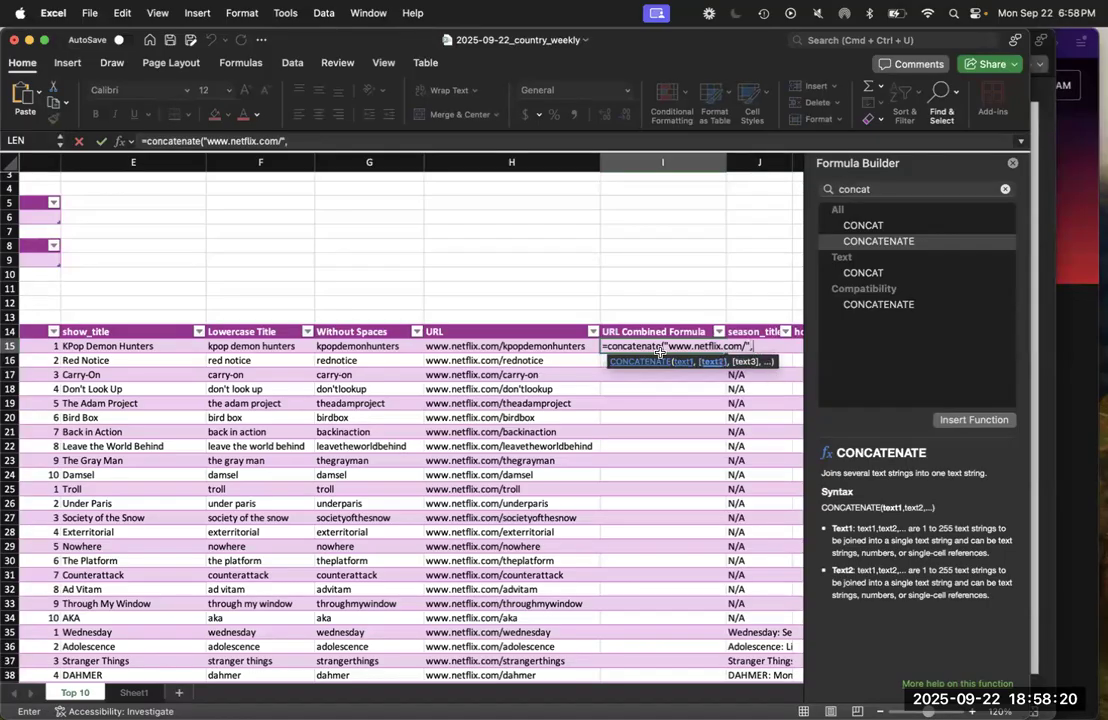
type("SUBS")
Nest SUBSTITUTE and LOWER as the second CONCATENATE text, using the row's show_title cell E15 as LOWER's argument
type("TITUTE(")
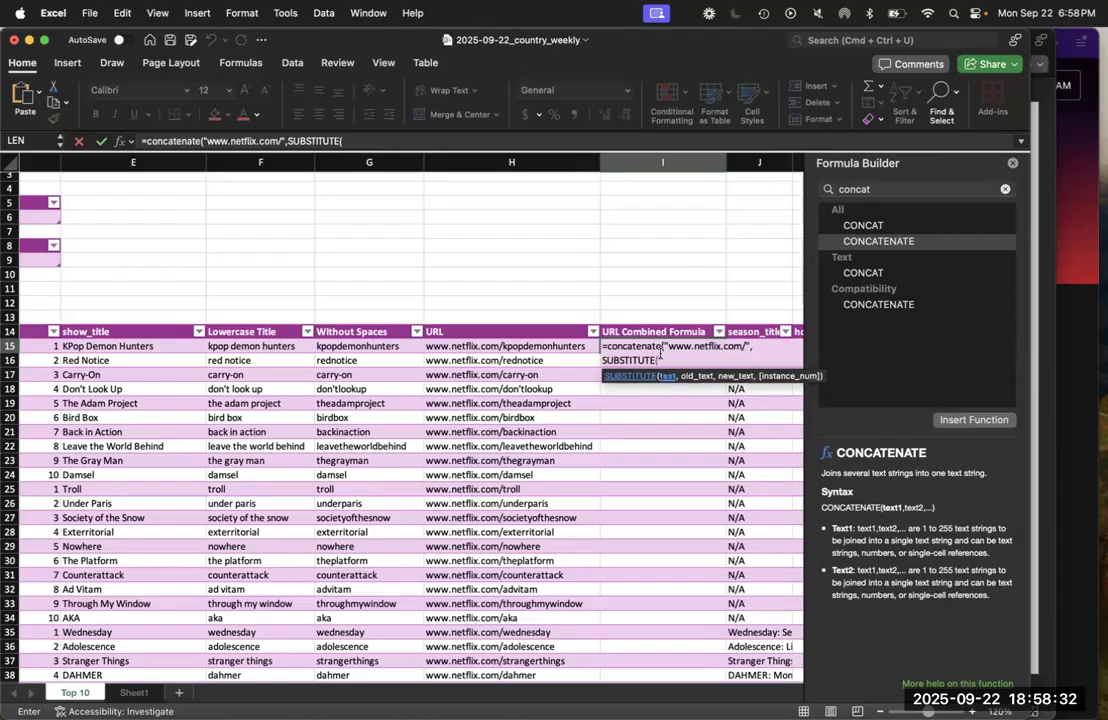
type("LOWER(")
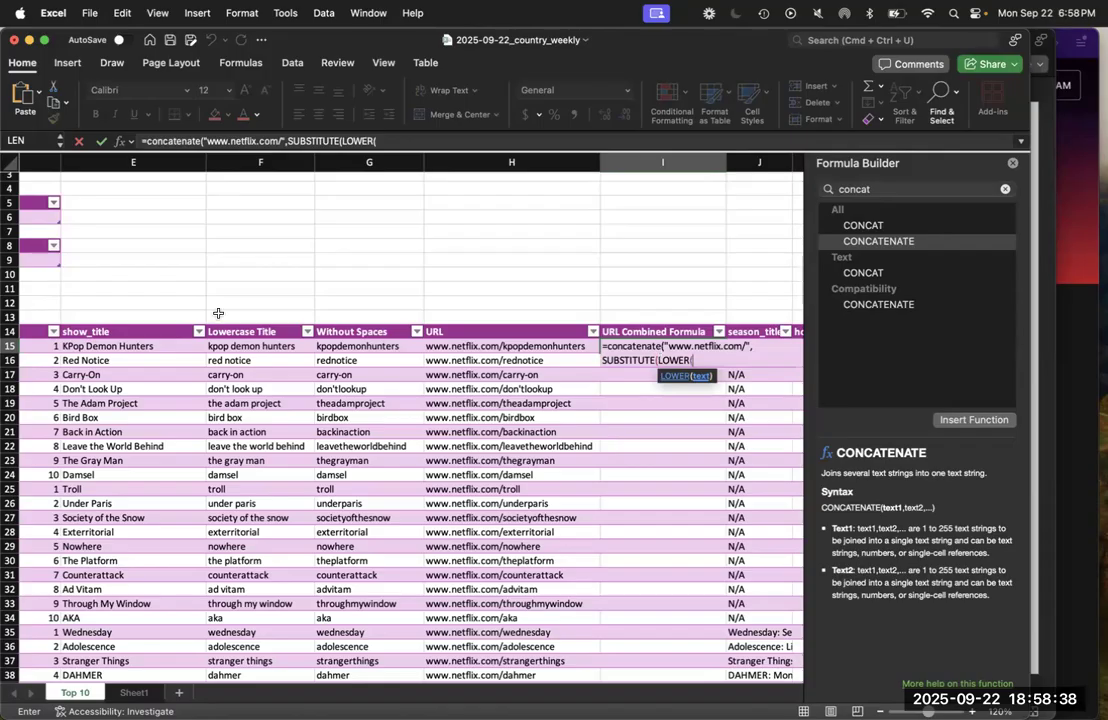
left_click(143, 345)
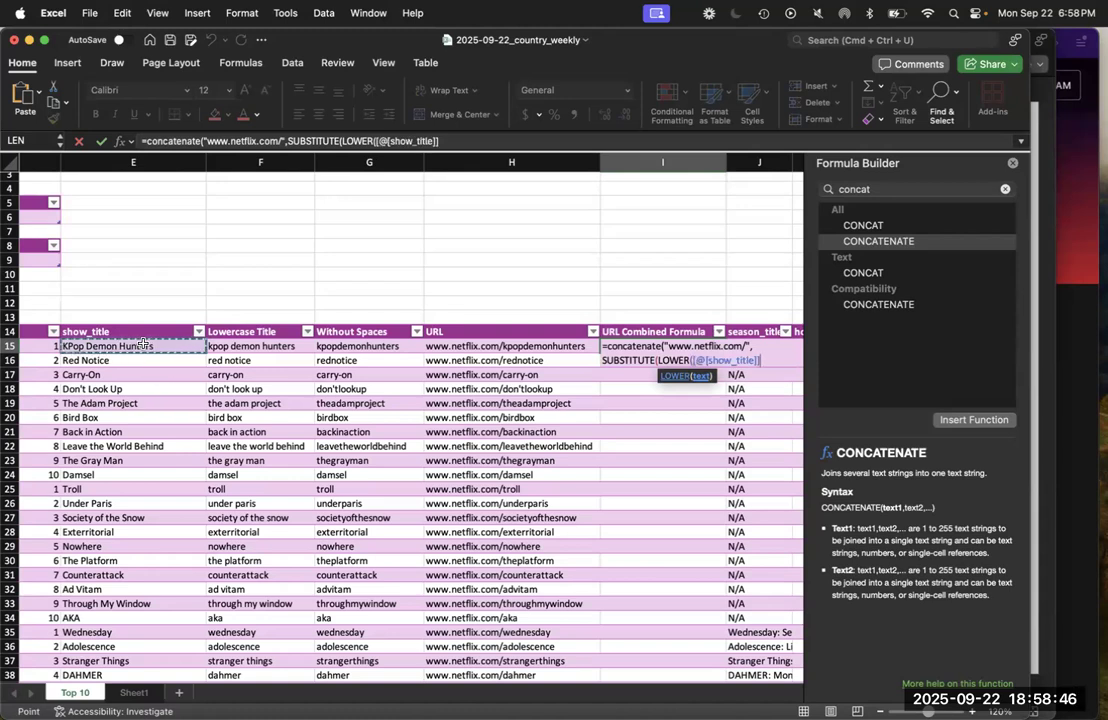
Give " " as the text to replace and "" as the replacement, close the parentheses and try to commit the formula
type(",\" \"")
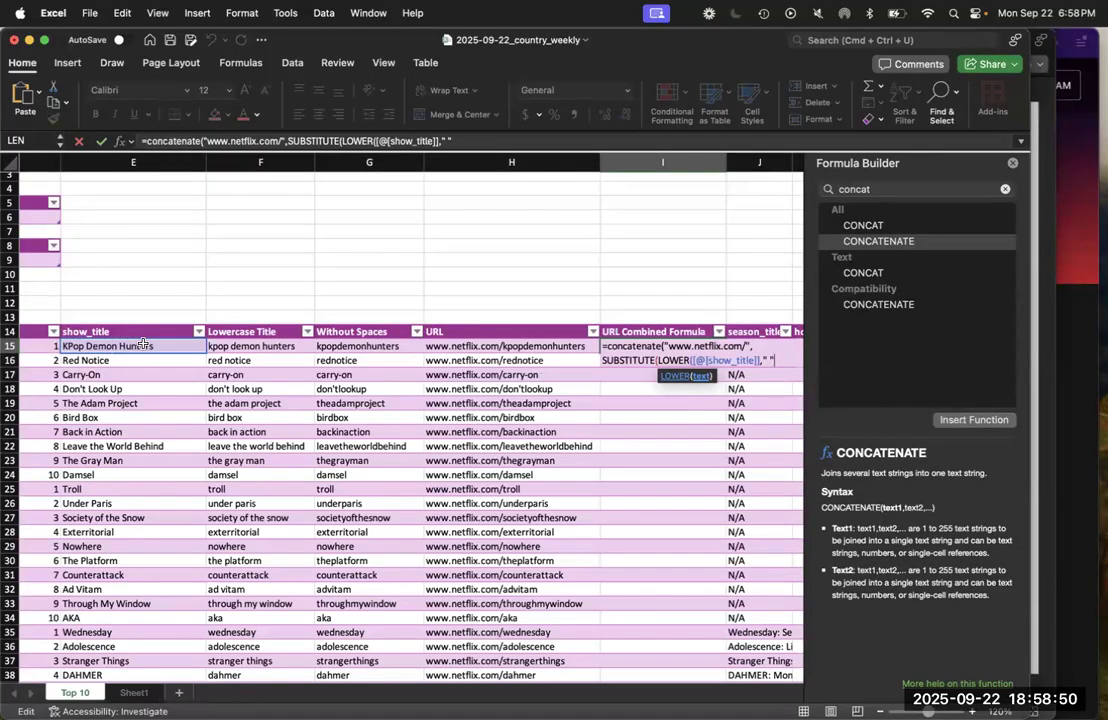
type(", \"\")")
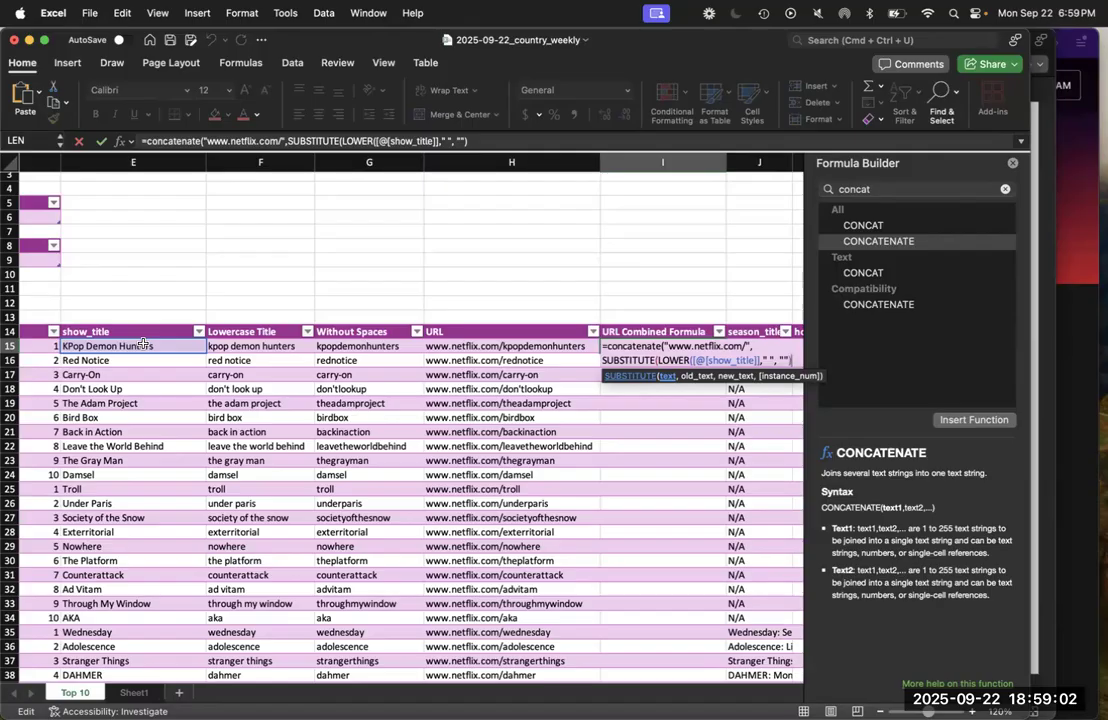
type(")")
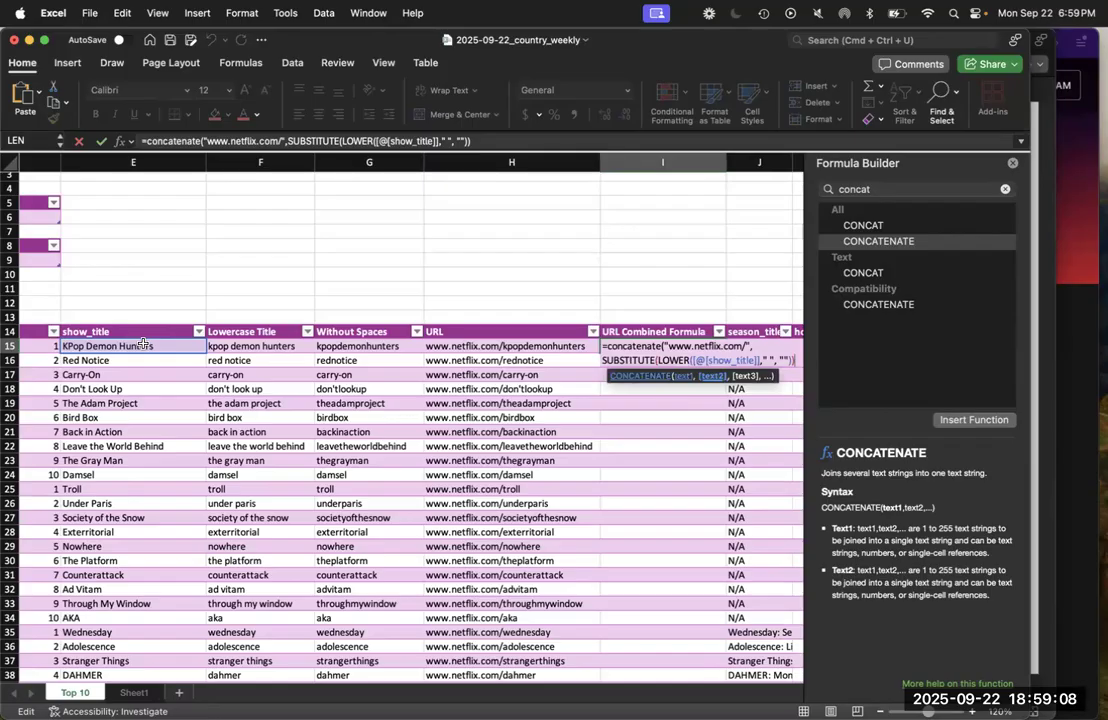
key("Return")
key("Return")
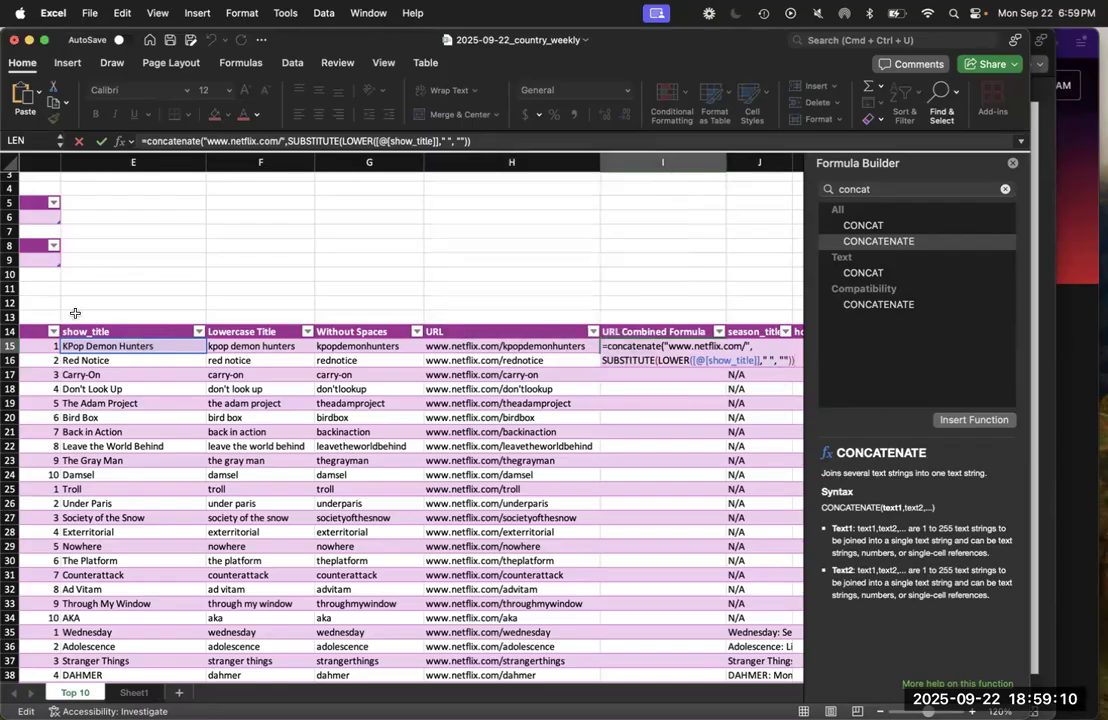
Append another closing parenthesis to the end of the I15 formula and try to commit it
left_click(488, 143)
type(")")
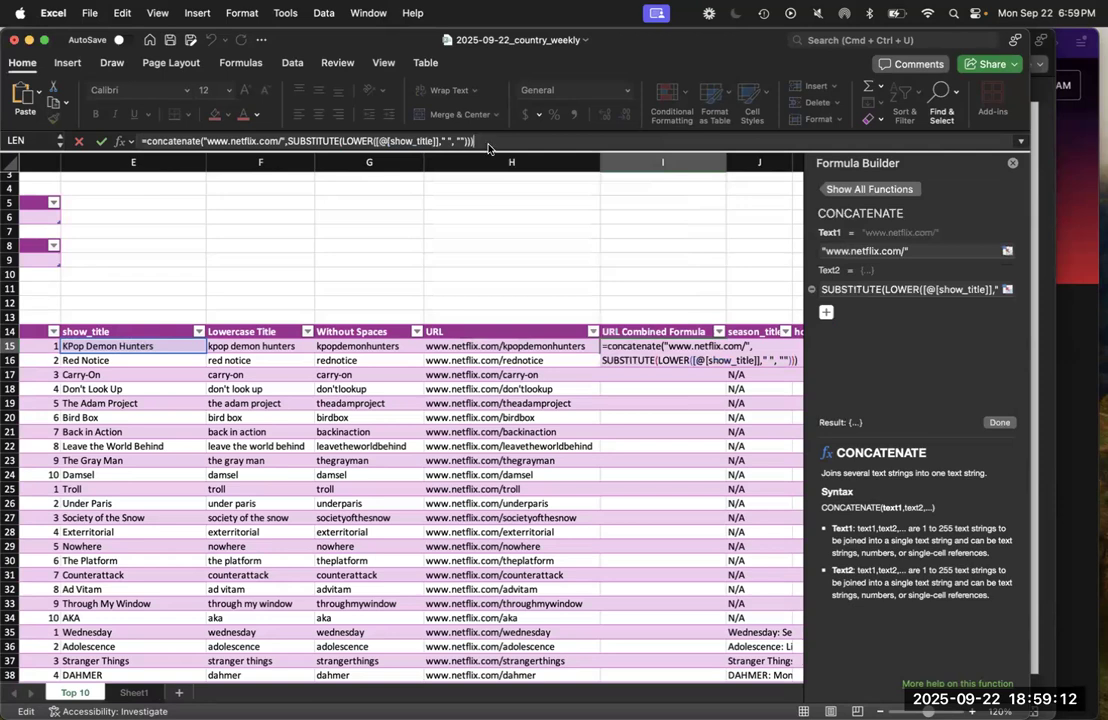
key("Return")
left_click(569, 308)
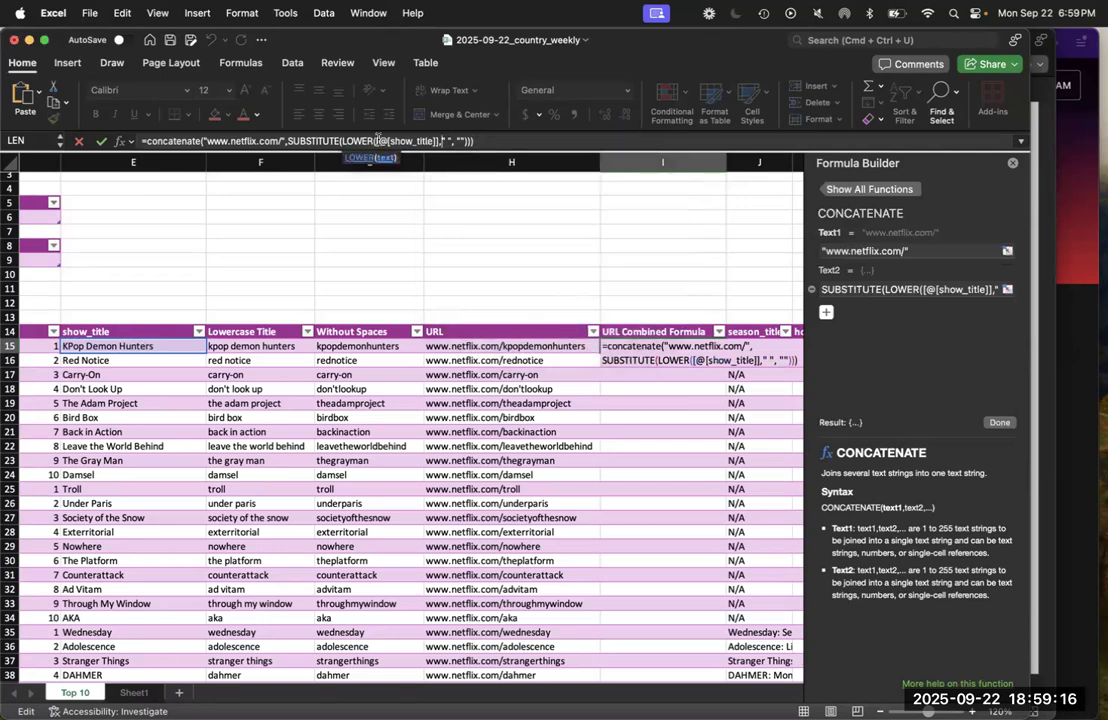
Remove the outer square brackets around the @[show_title] reference in the I15 formula and try to commit it
left_click(415, 140)
key("BackSpace")
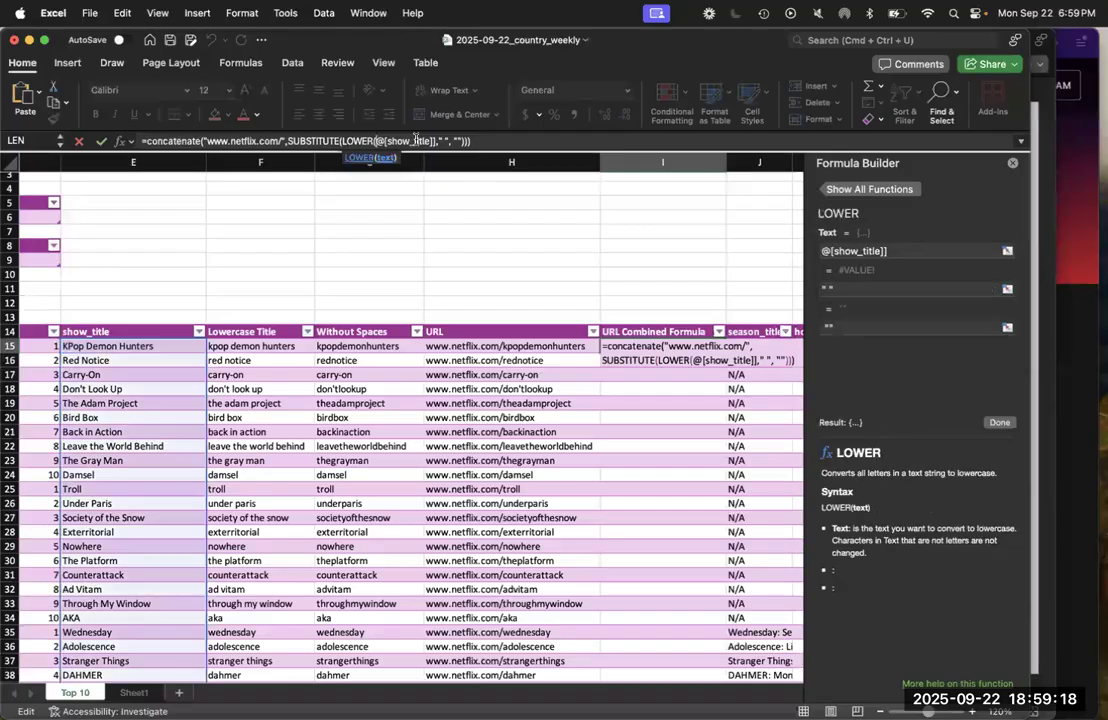
left_click(433, 140)
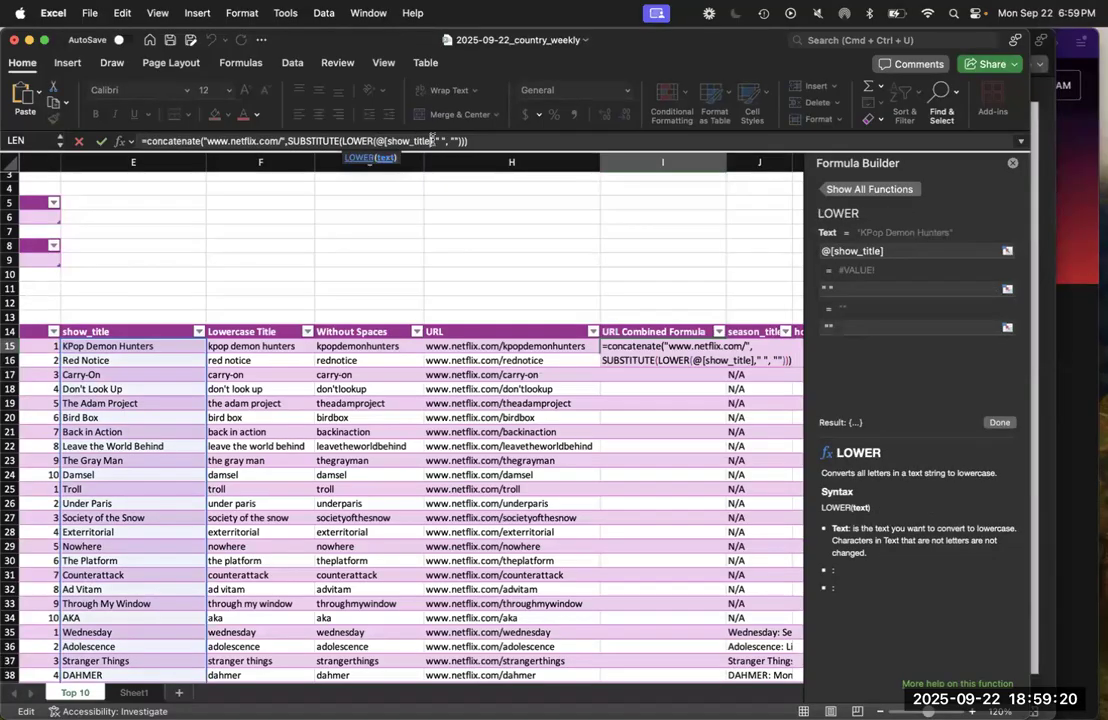
key("Return")
left_click(580, 312)
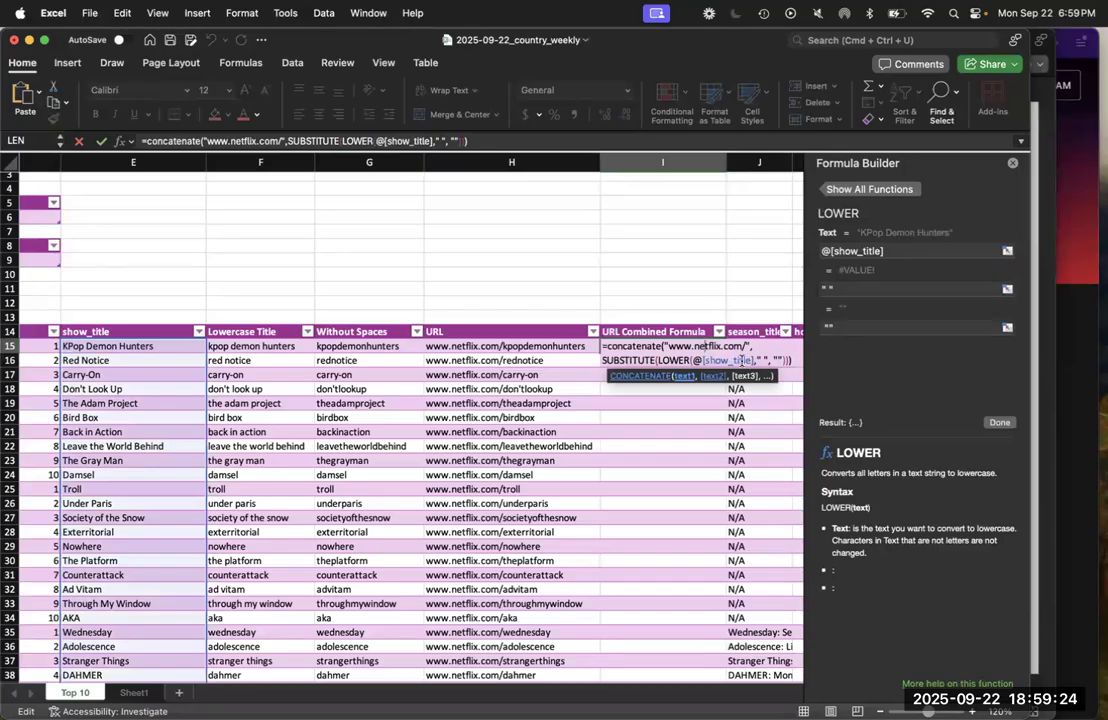
Swap the two nested functions so that LOWER wraps SUBSTITUTE in the I15 formula
left_click(682, 358)
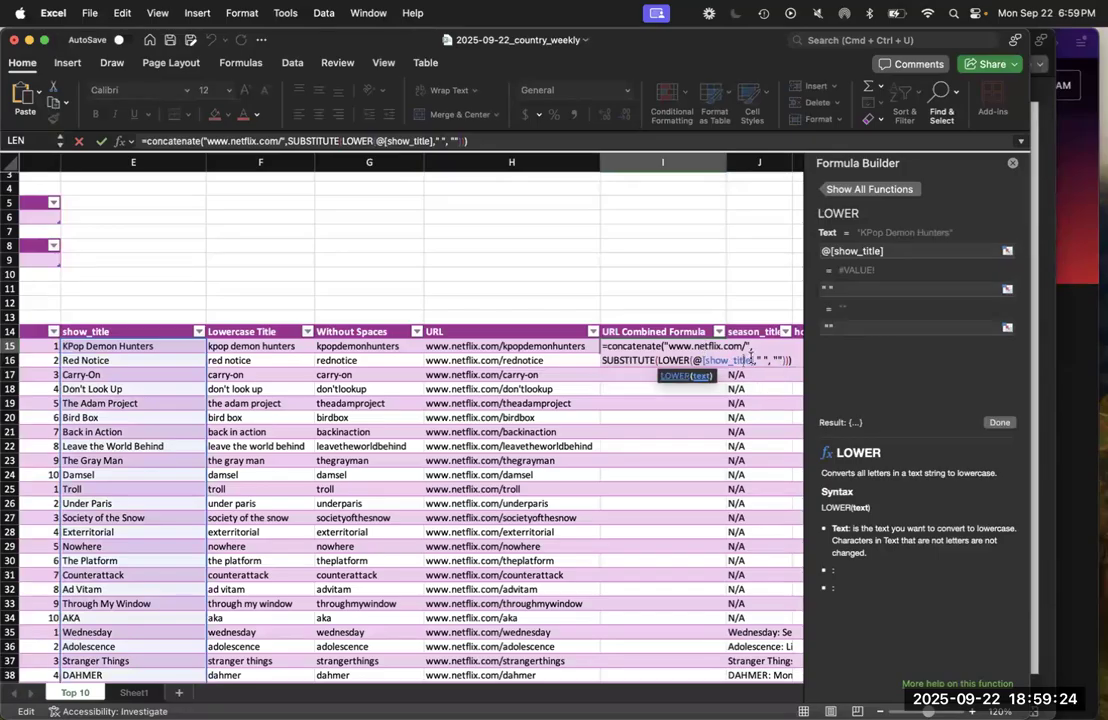
left_click(675, 357)
key("BackSpace")
key("BackSpace")
key("BackSpace")
key("BackSpace")
key("BackSpace")
type("SUB")
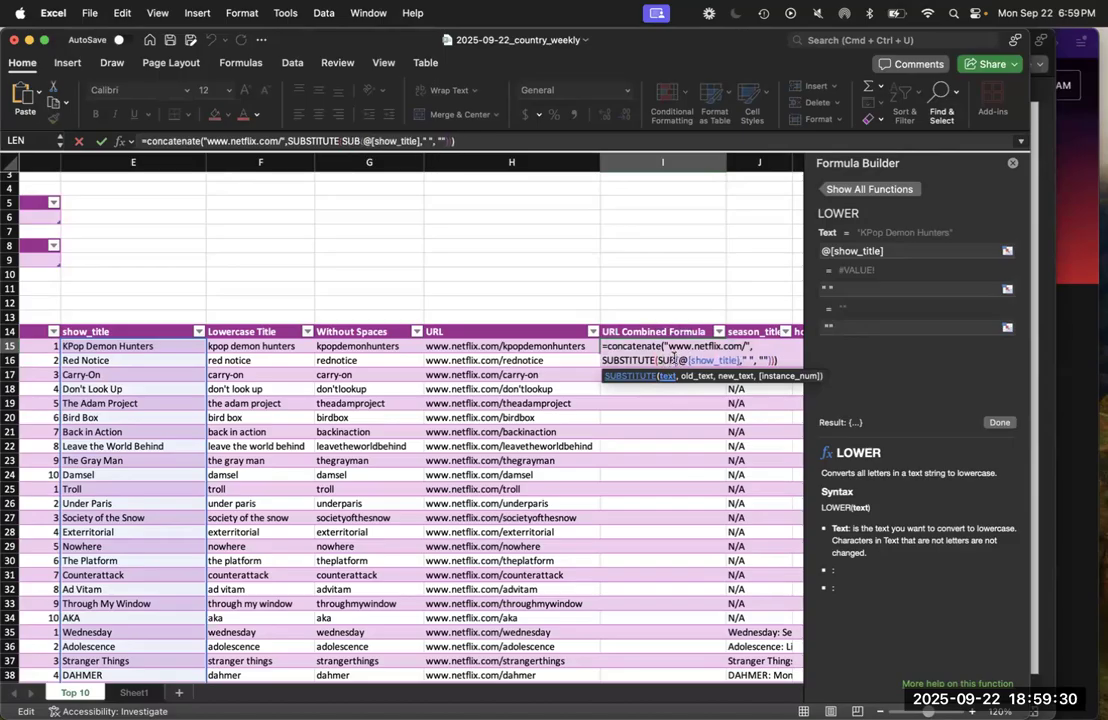
type("STITUTE")
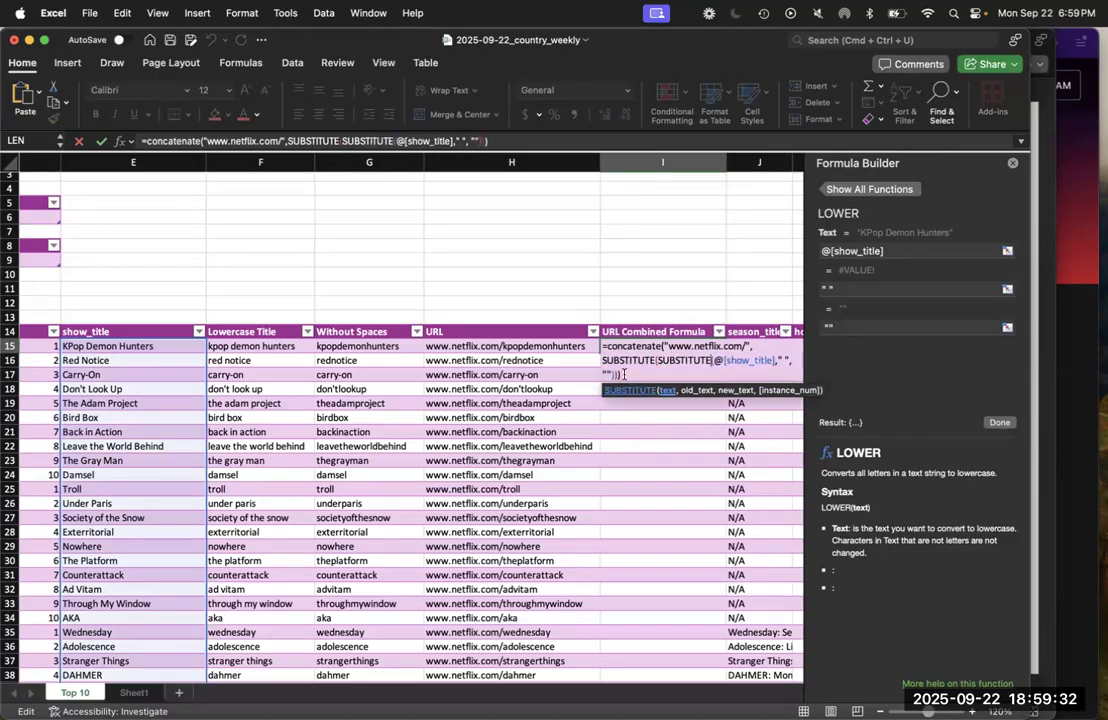
double_click(626, 359)
type("LOWER")
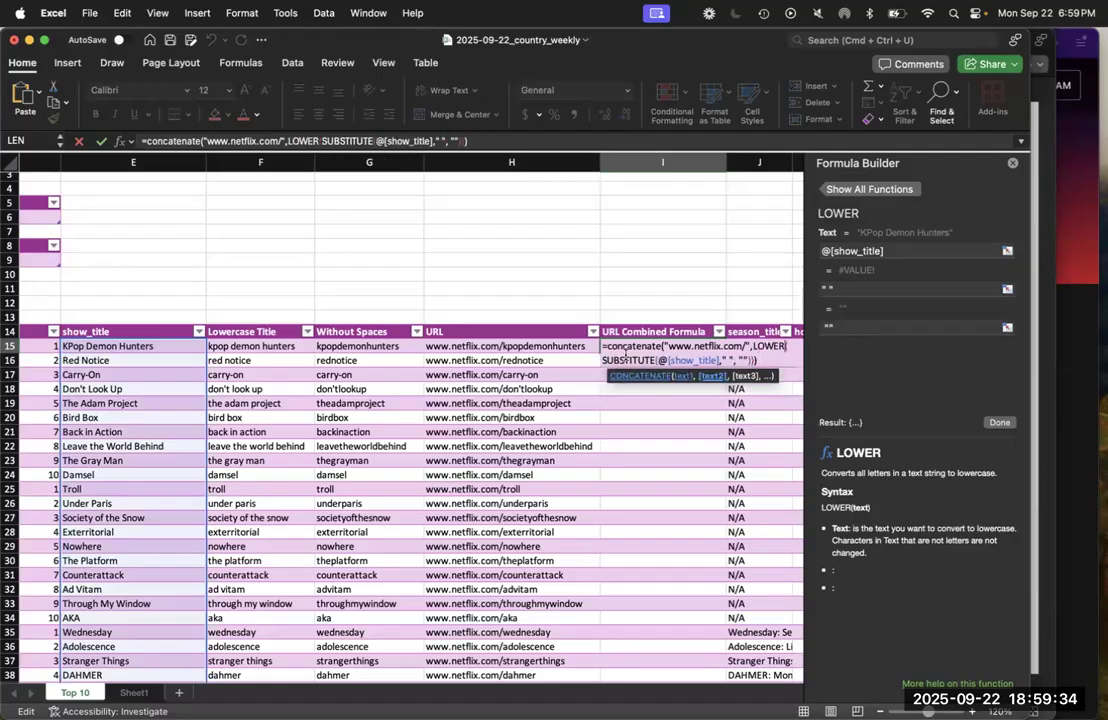
Commit the combined formula with the suggested correction and widen the URL Combined Formula column to fit its URLs
key("Return")
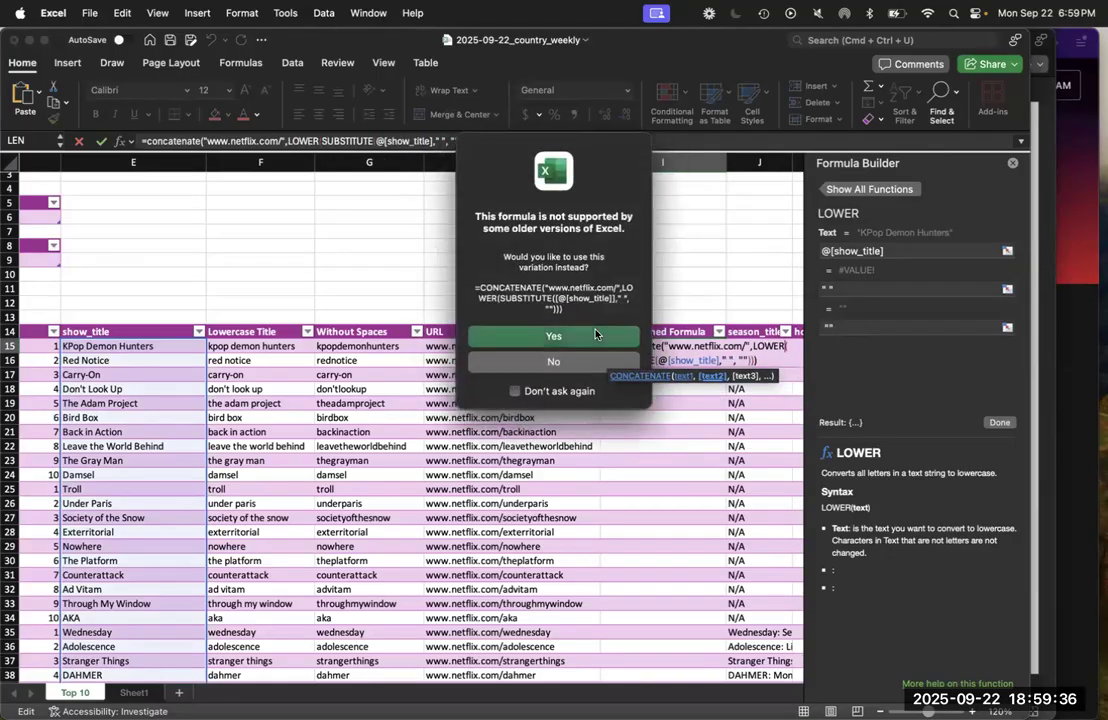
left_click(595, 333)
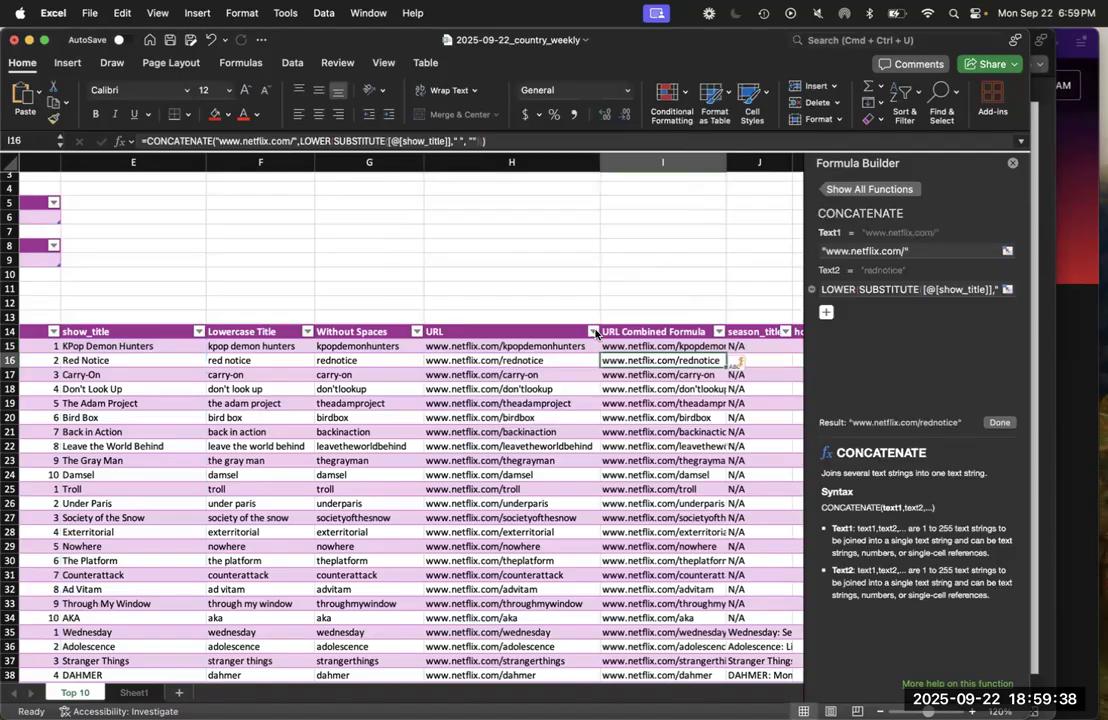
key("Up")
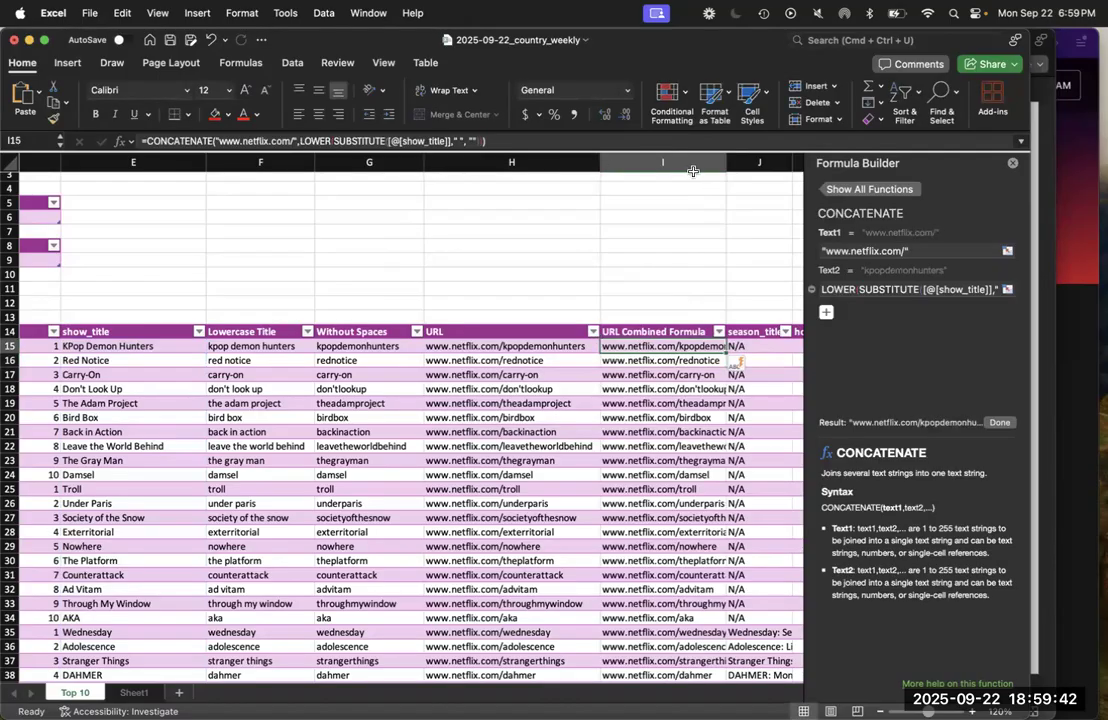
left_click_drag(723, 165, 767, 164)
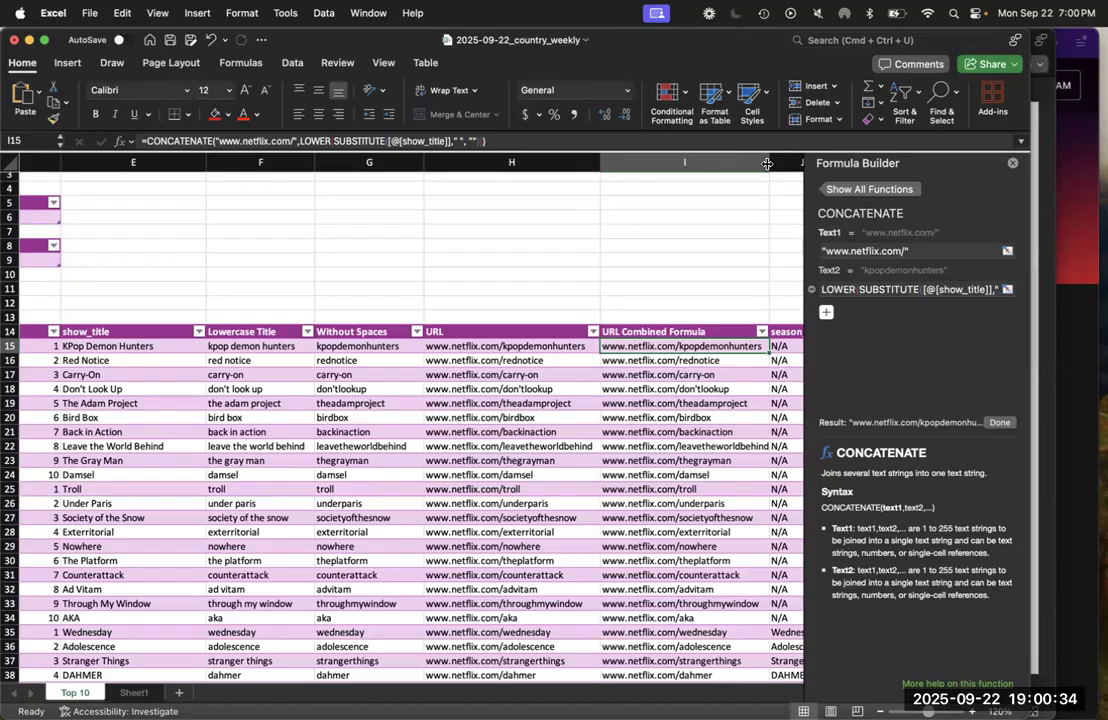
Compare the row 15 formulas in the Lowercase Title, Without Spaces and URL columns with the URL Combined Formula
left_click(258, 344)
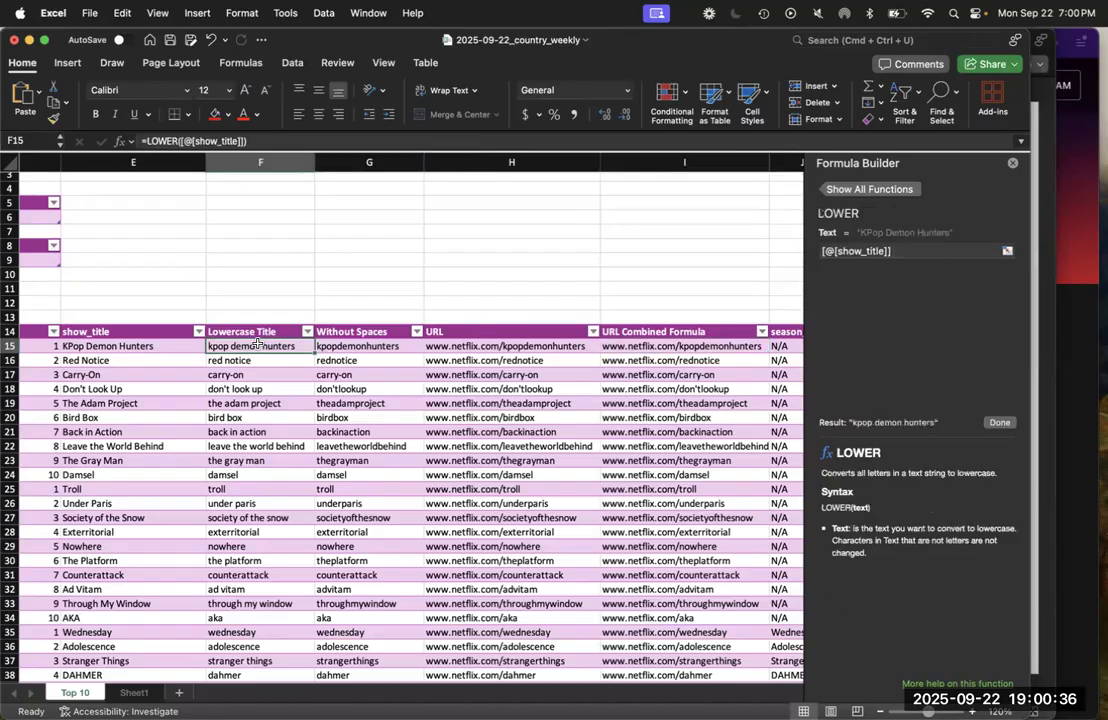
key("Right")
key("Left")
key("Right")
key("Left")
key("Right")
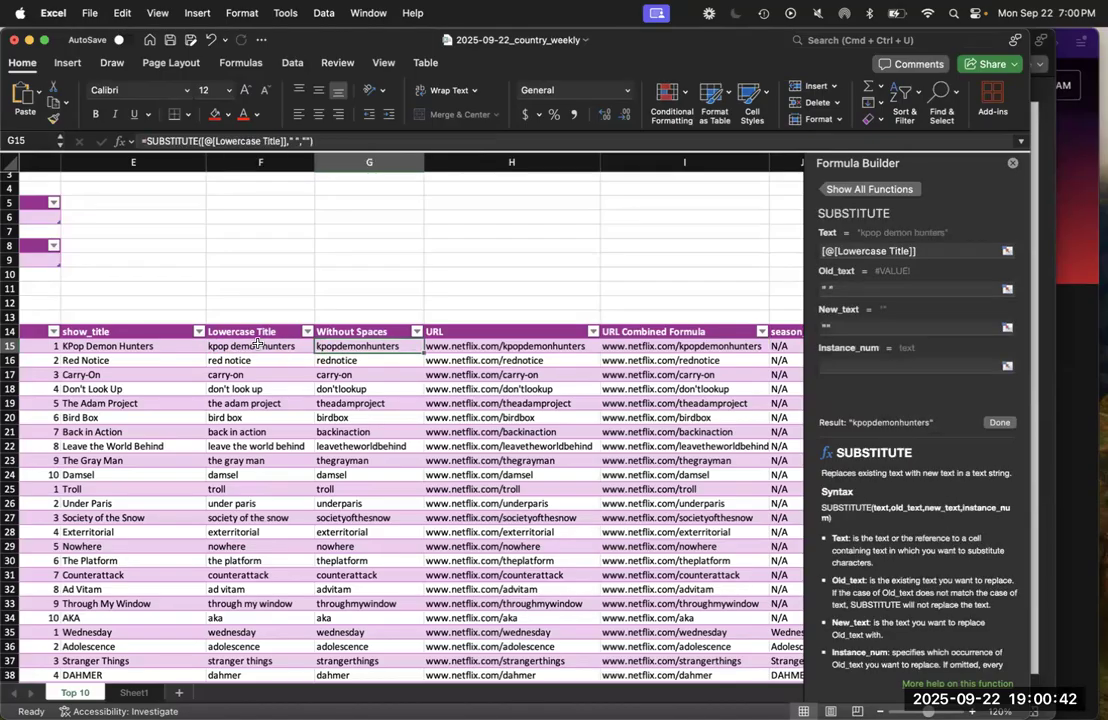
key("Left")
key("Right")
key("Right")
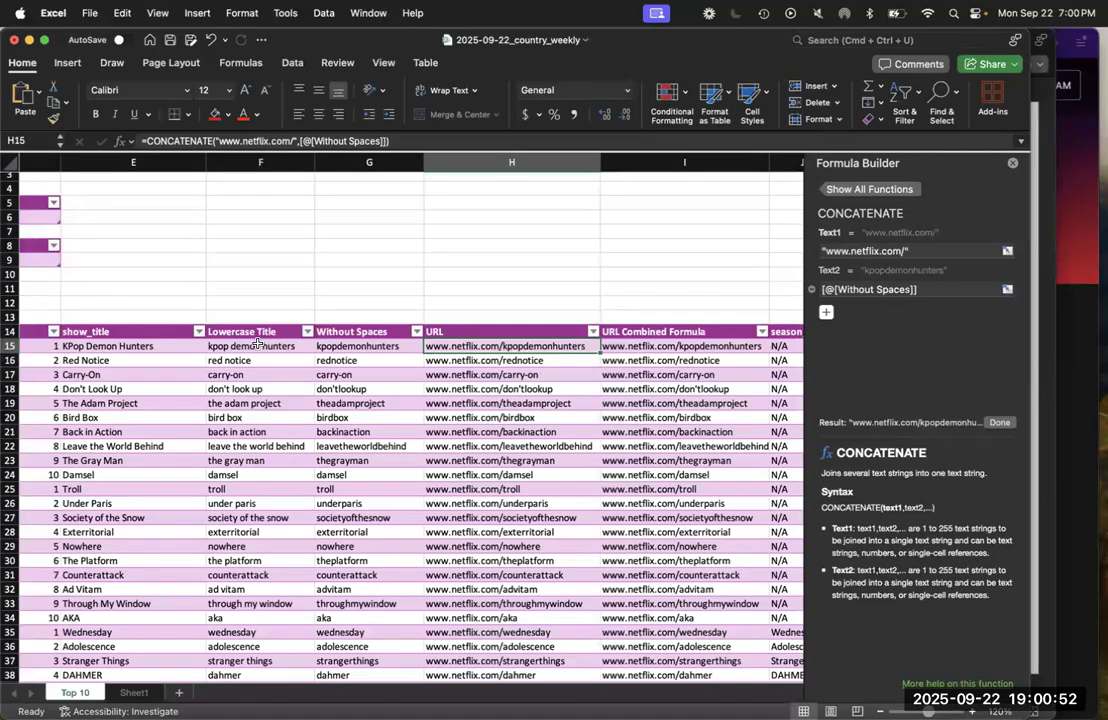
key("Right")
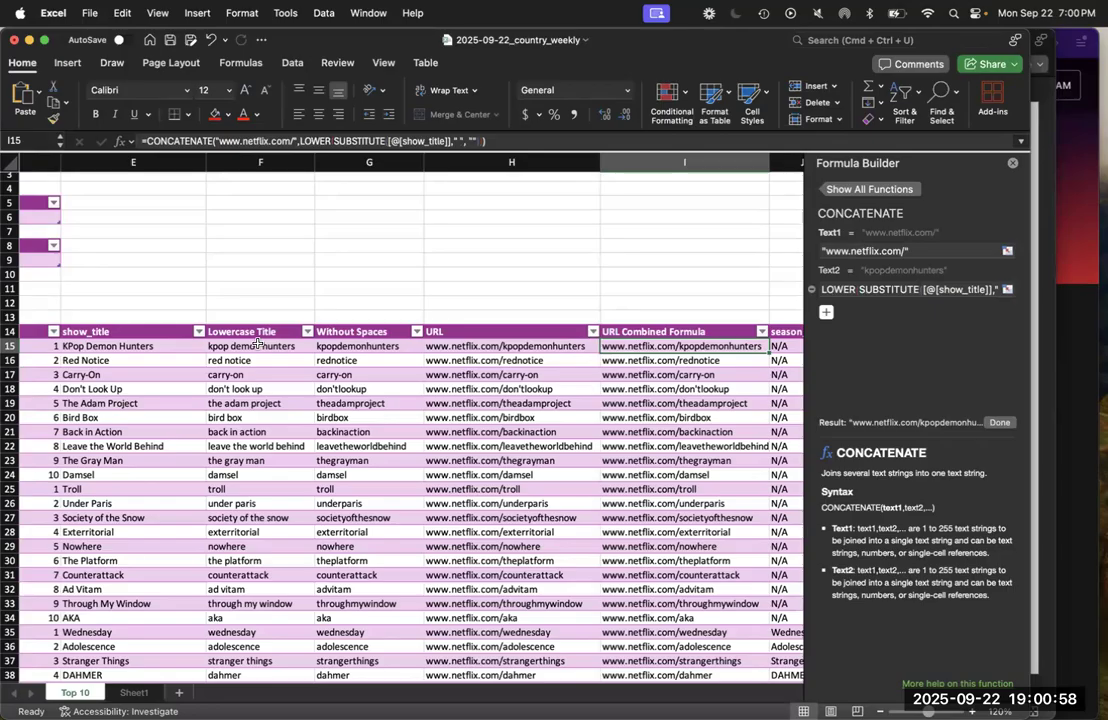
key("Left")
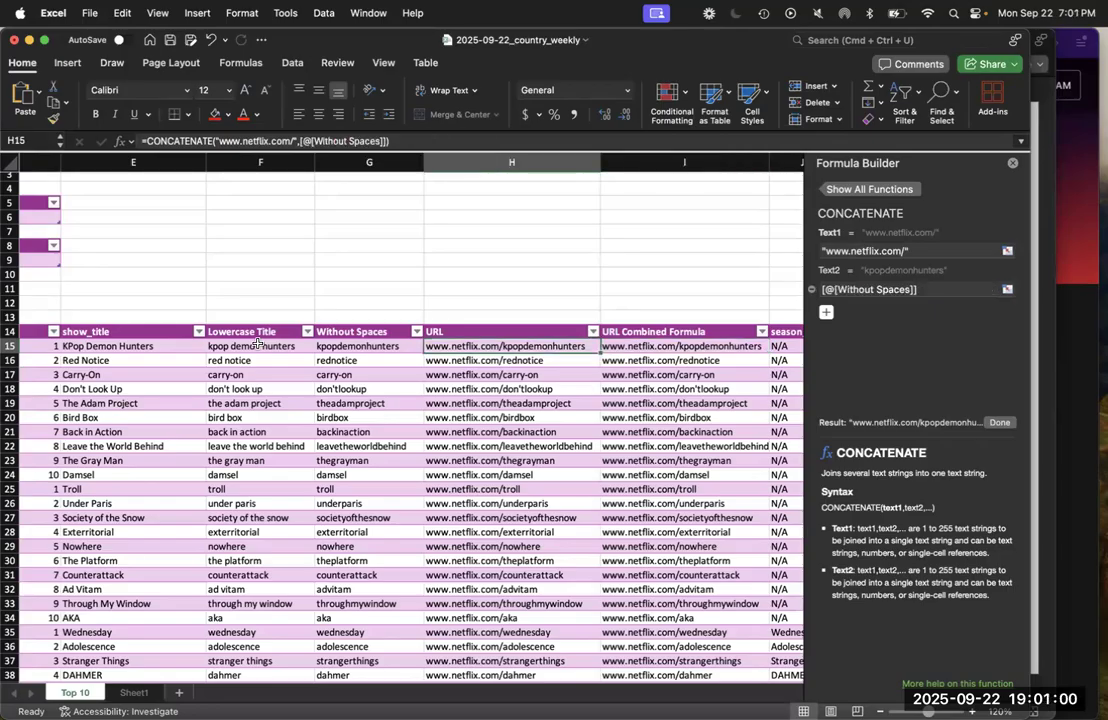
key("Left")
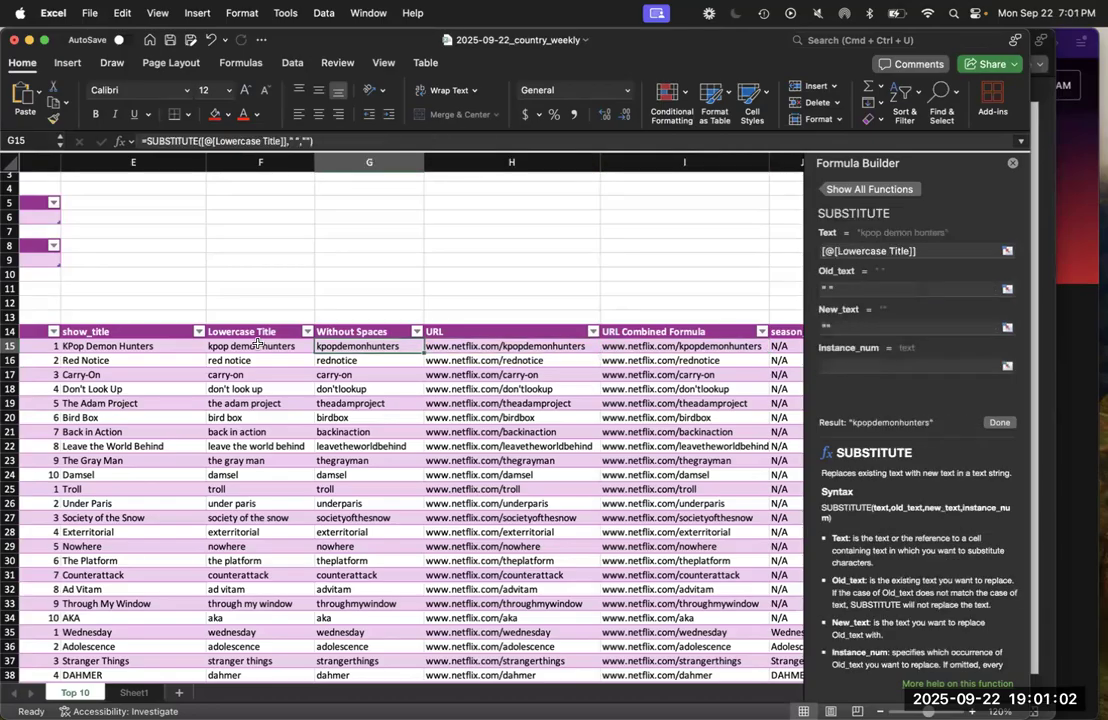
key("Right")
key("Left")
key("Left")
key("Left")
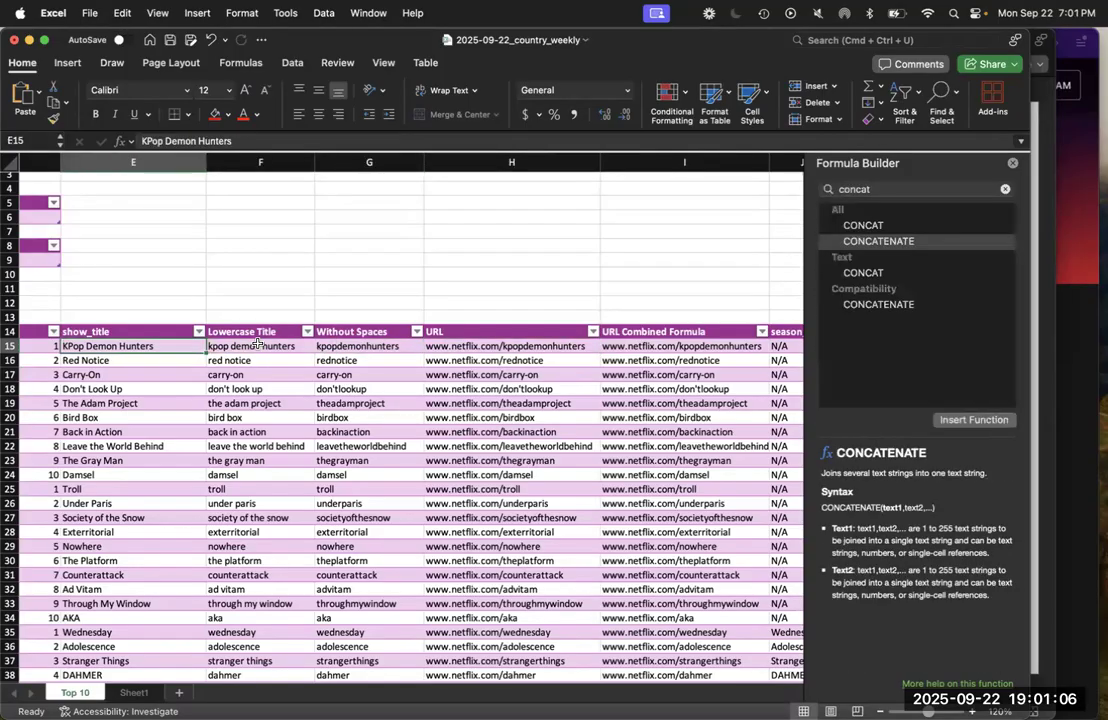
key("Right")
key("Right")
key("Right")
key("Right")
key("Right")
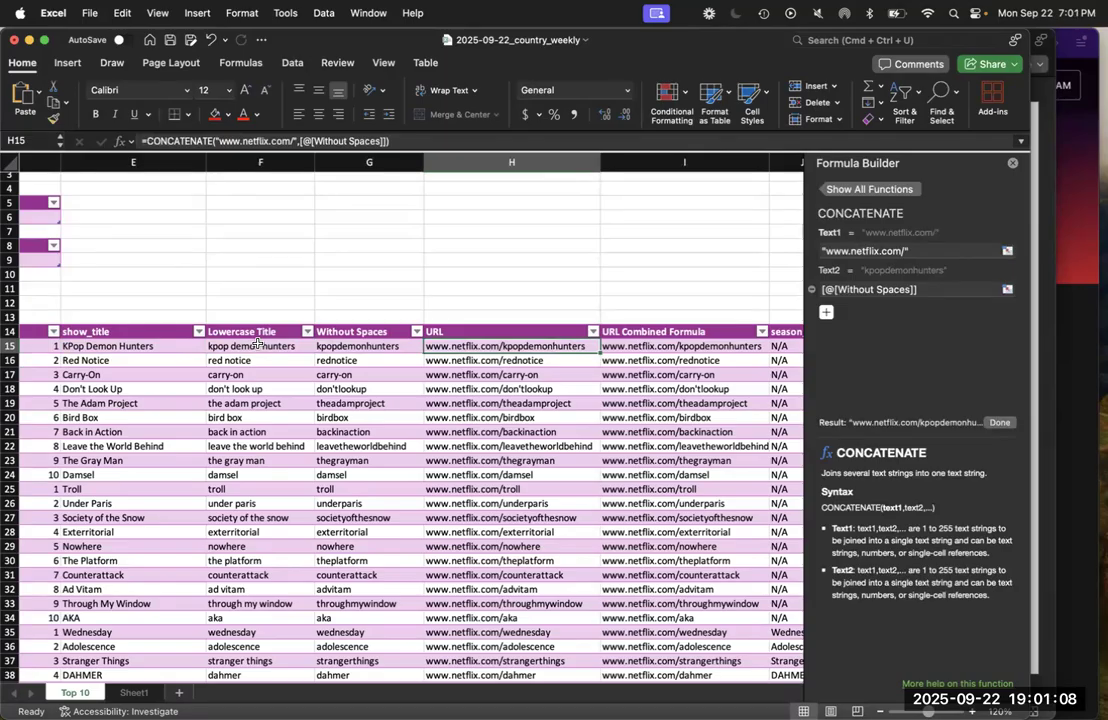
key("Left")
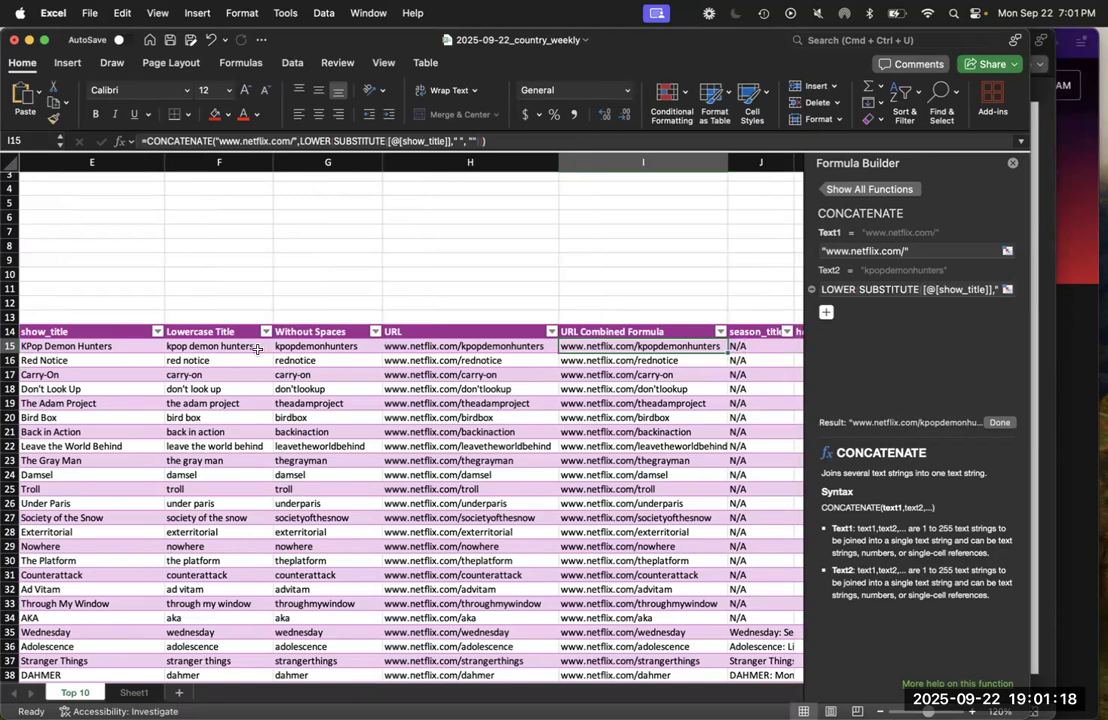
Switch to the PowerPoint slides and look over the Combining summary formulas, Formatting finishing touches and Level up! slides
key("ctrl+Up")
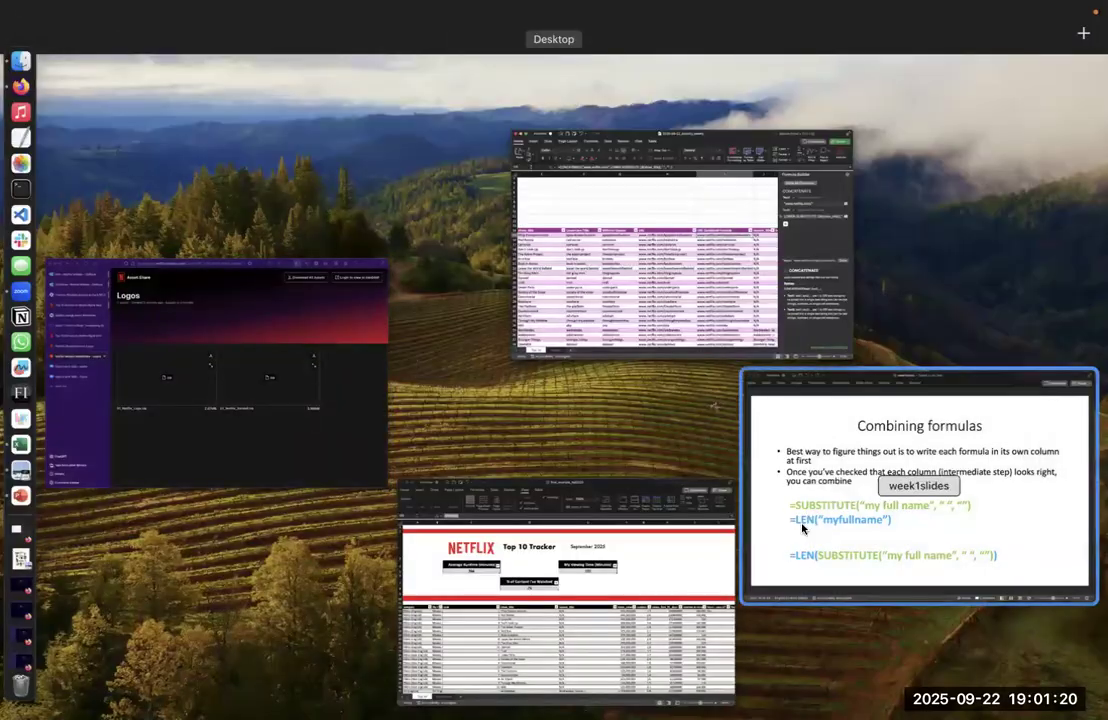
left_click(802, 523)
scroll(802, 523, "down", 2)
scroll(802, 523, "down", 2)
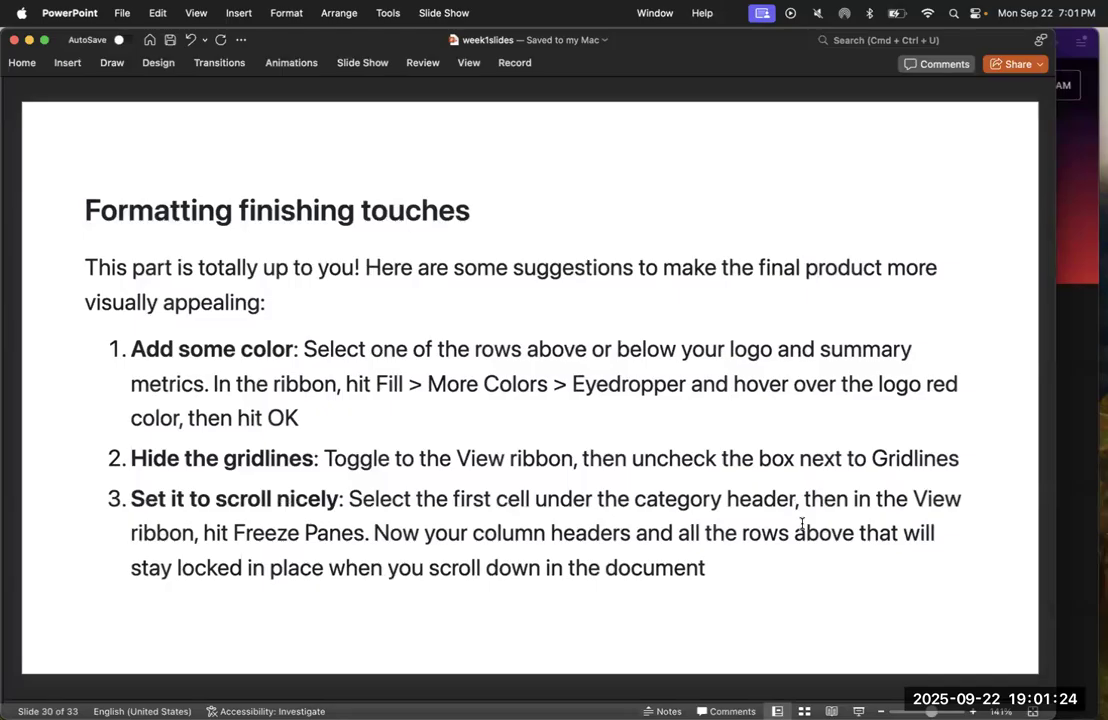
scroll(802, 523, "up", 1)
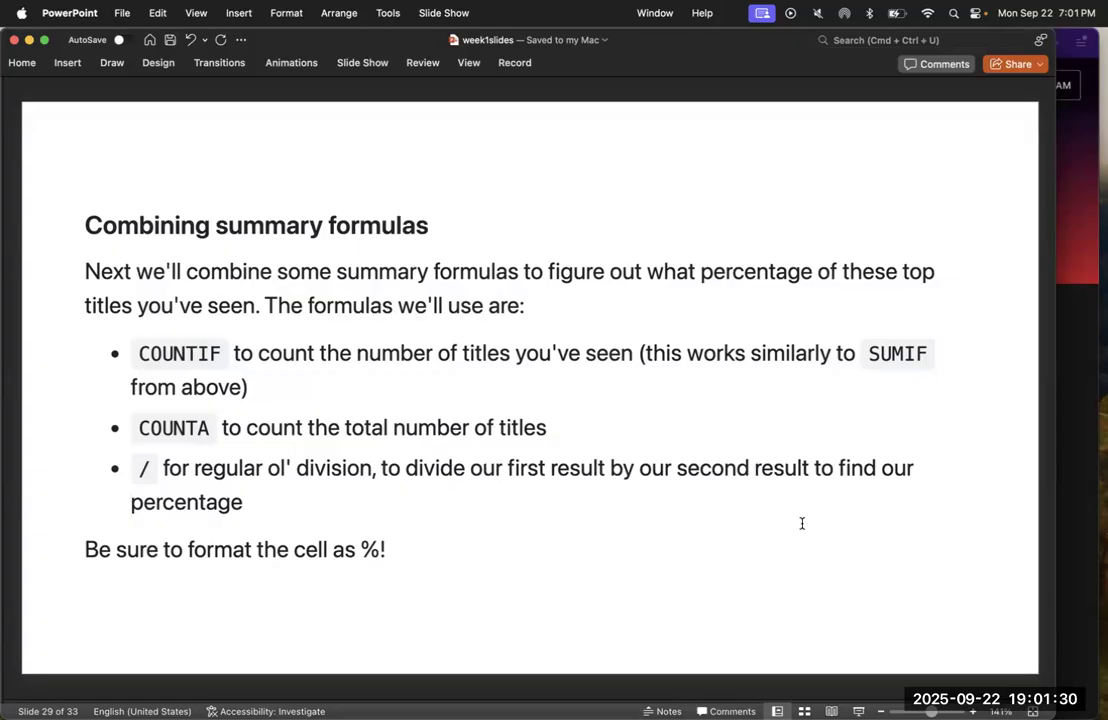
key("Down")
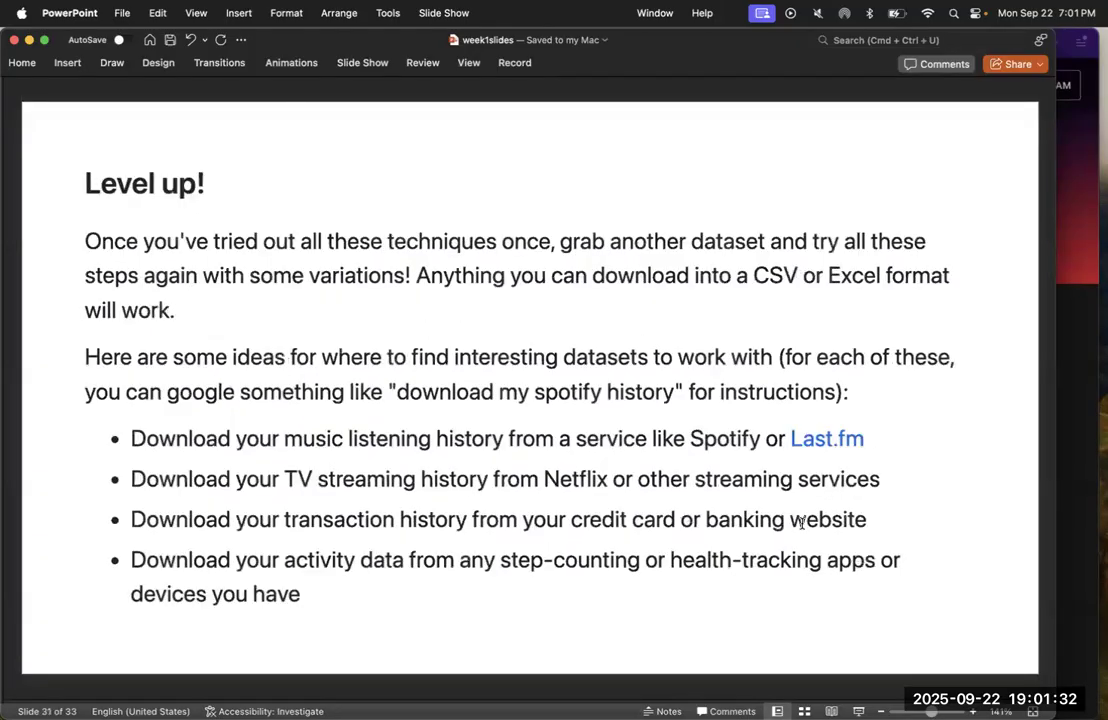